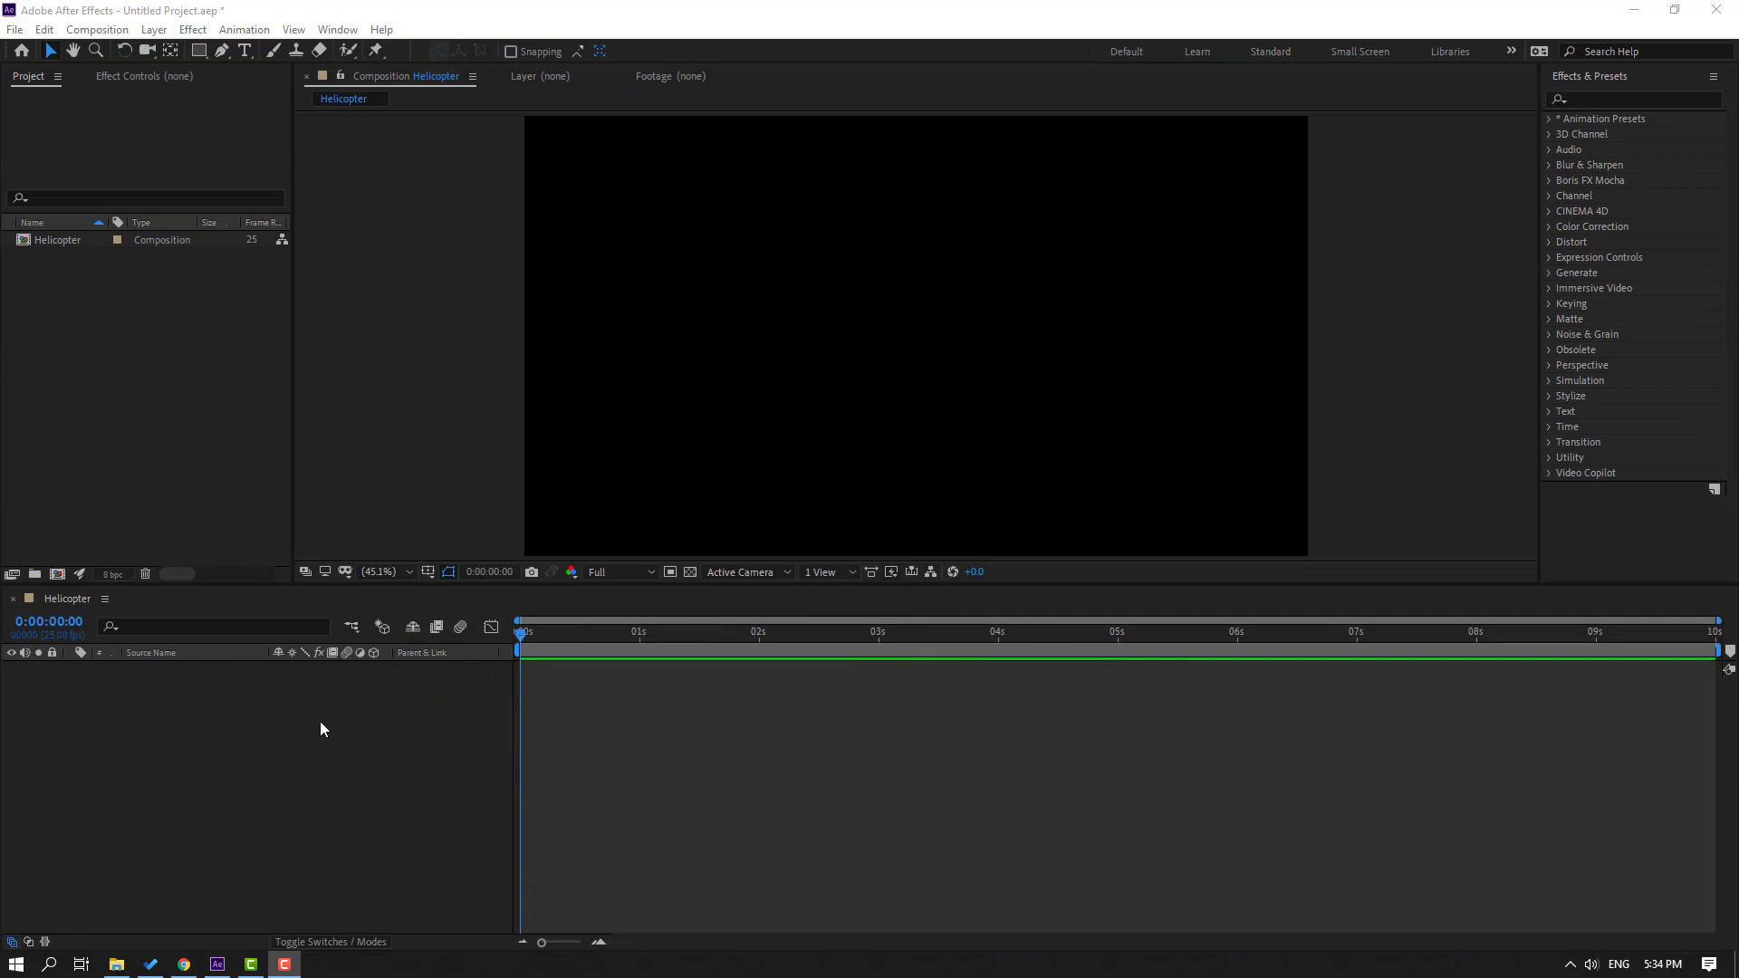
# Step: Create a new 1920 x 1080 px solid layer named E3D in the Helicopter composition
pyautogui.rightClick(226, 708)
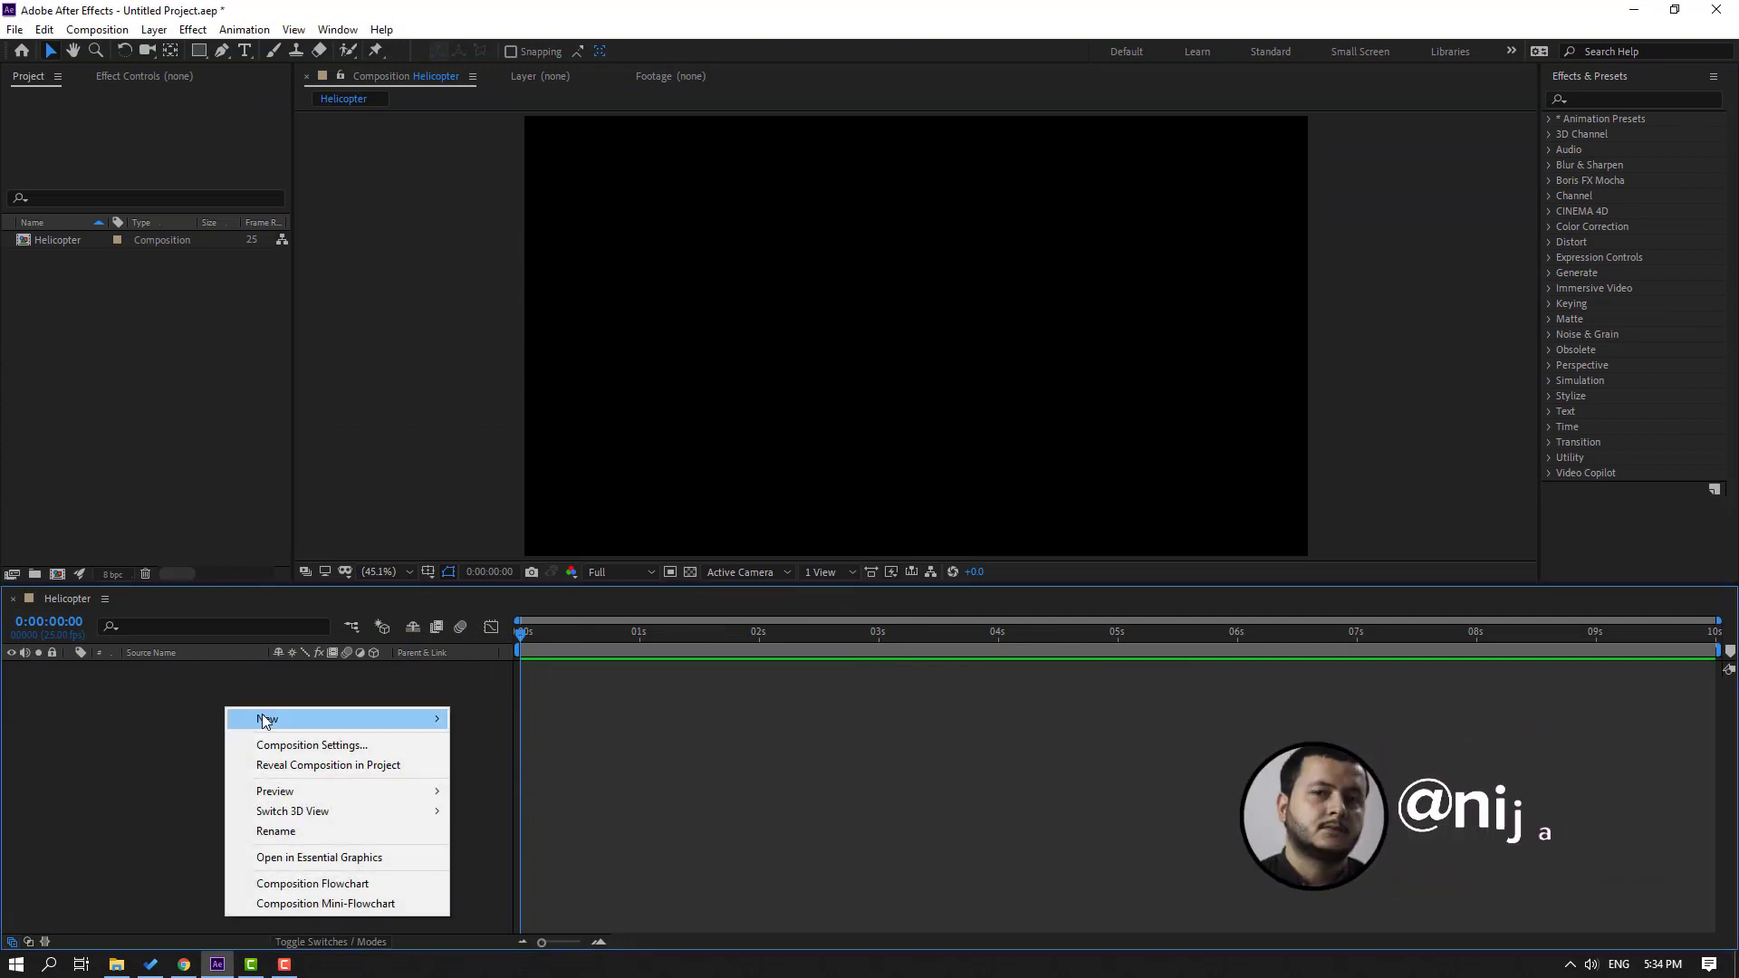
pyautogui.moveTo(272, 718)
pyautogui.click(550, 759)
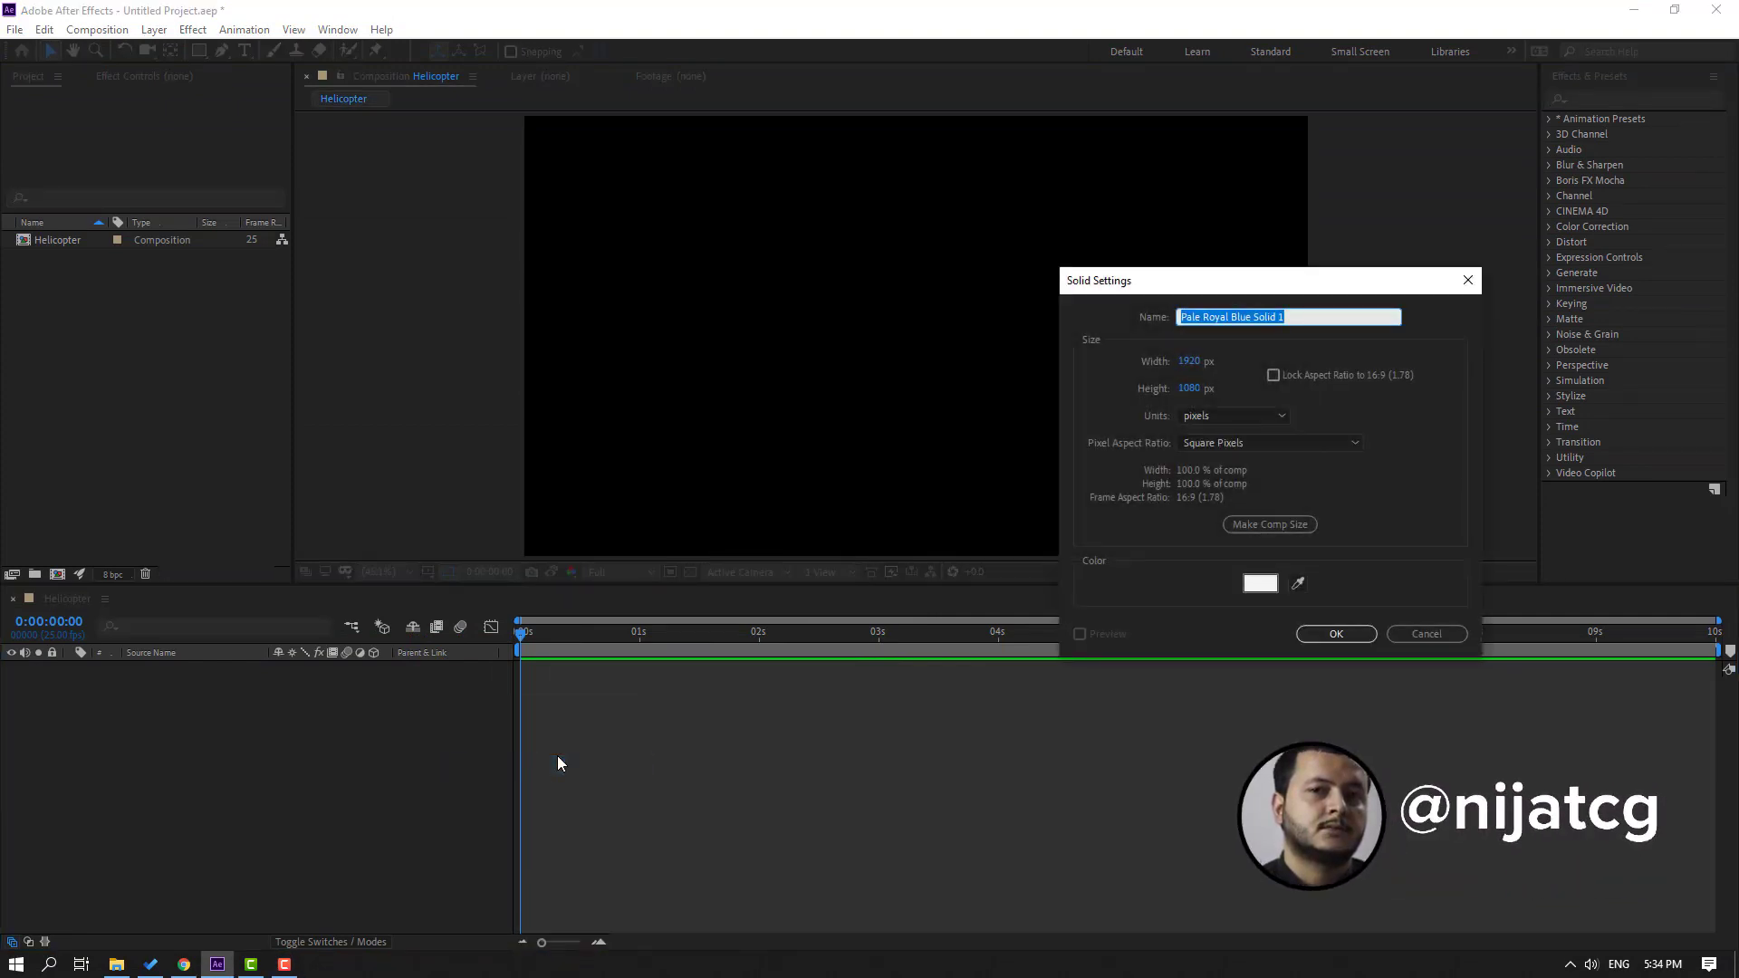
pyautogui.write('ESD')
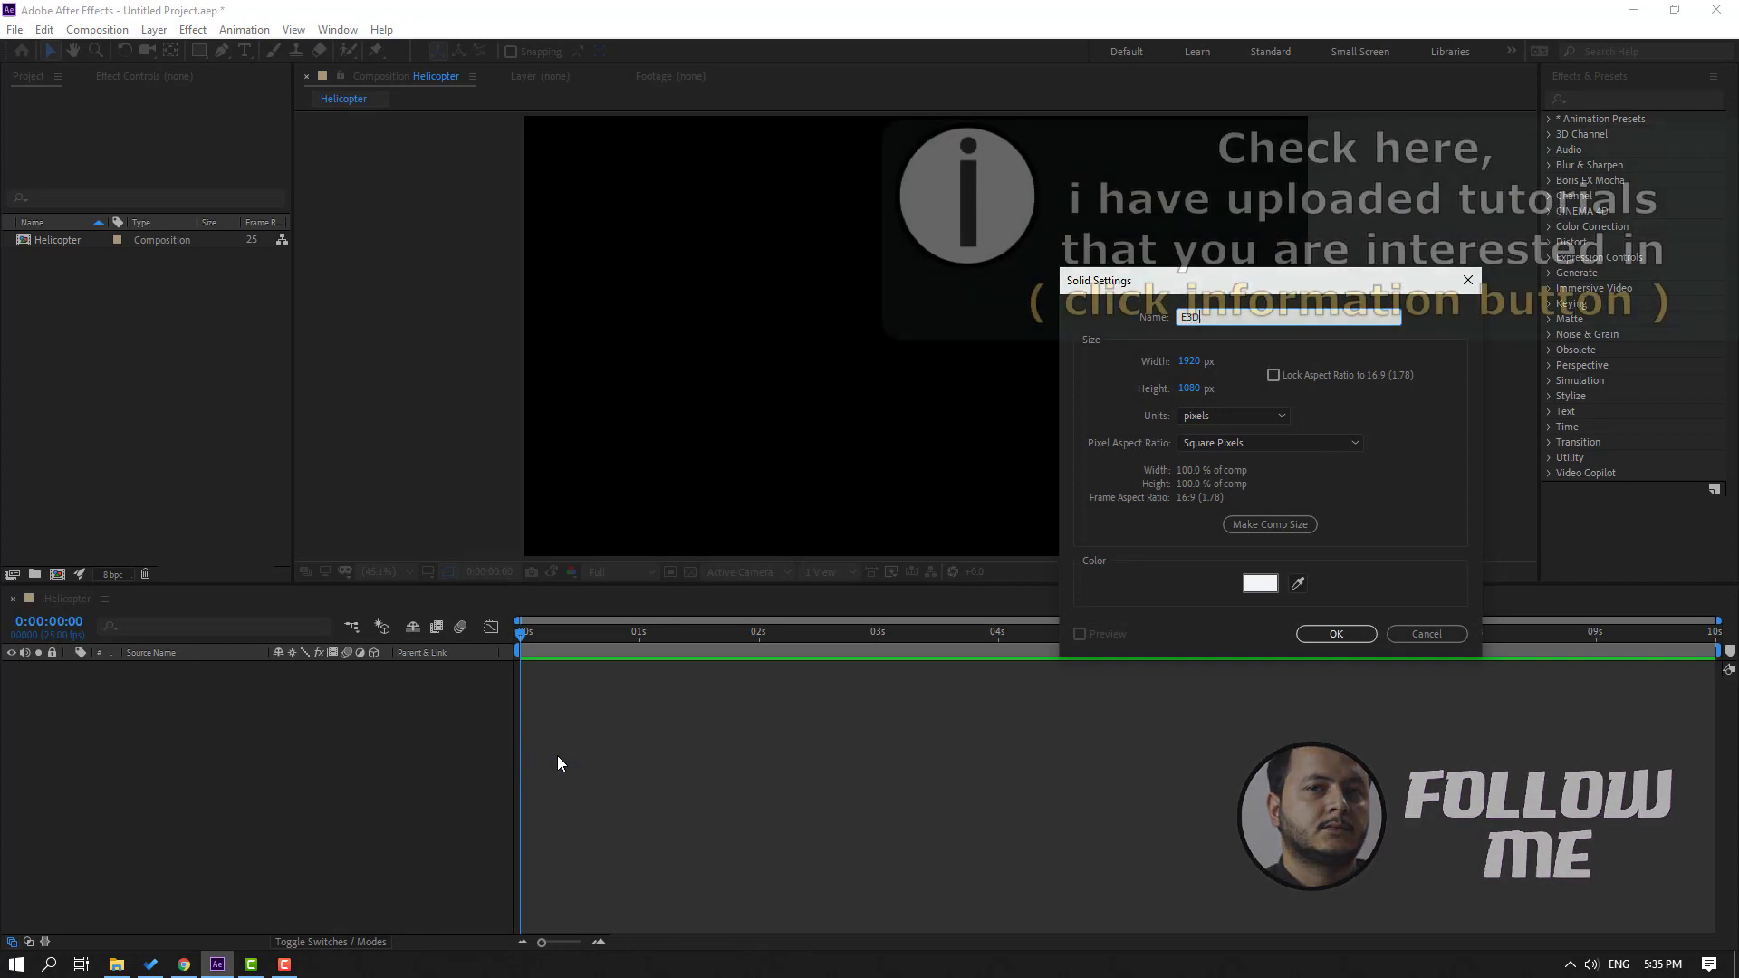
pyautogui.click(1311, 631)
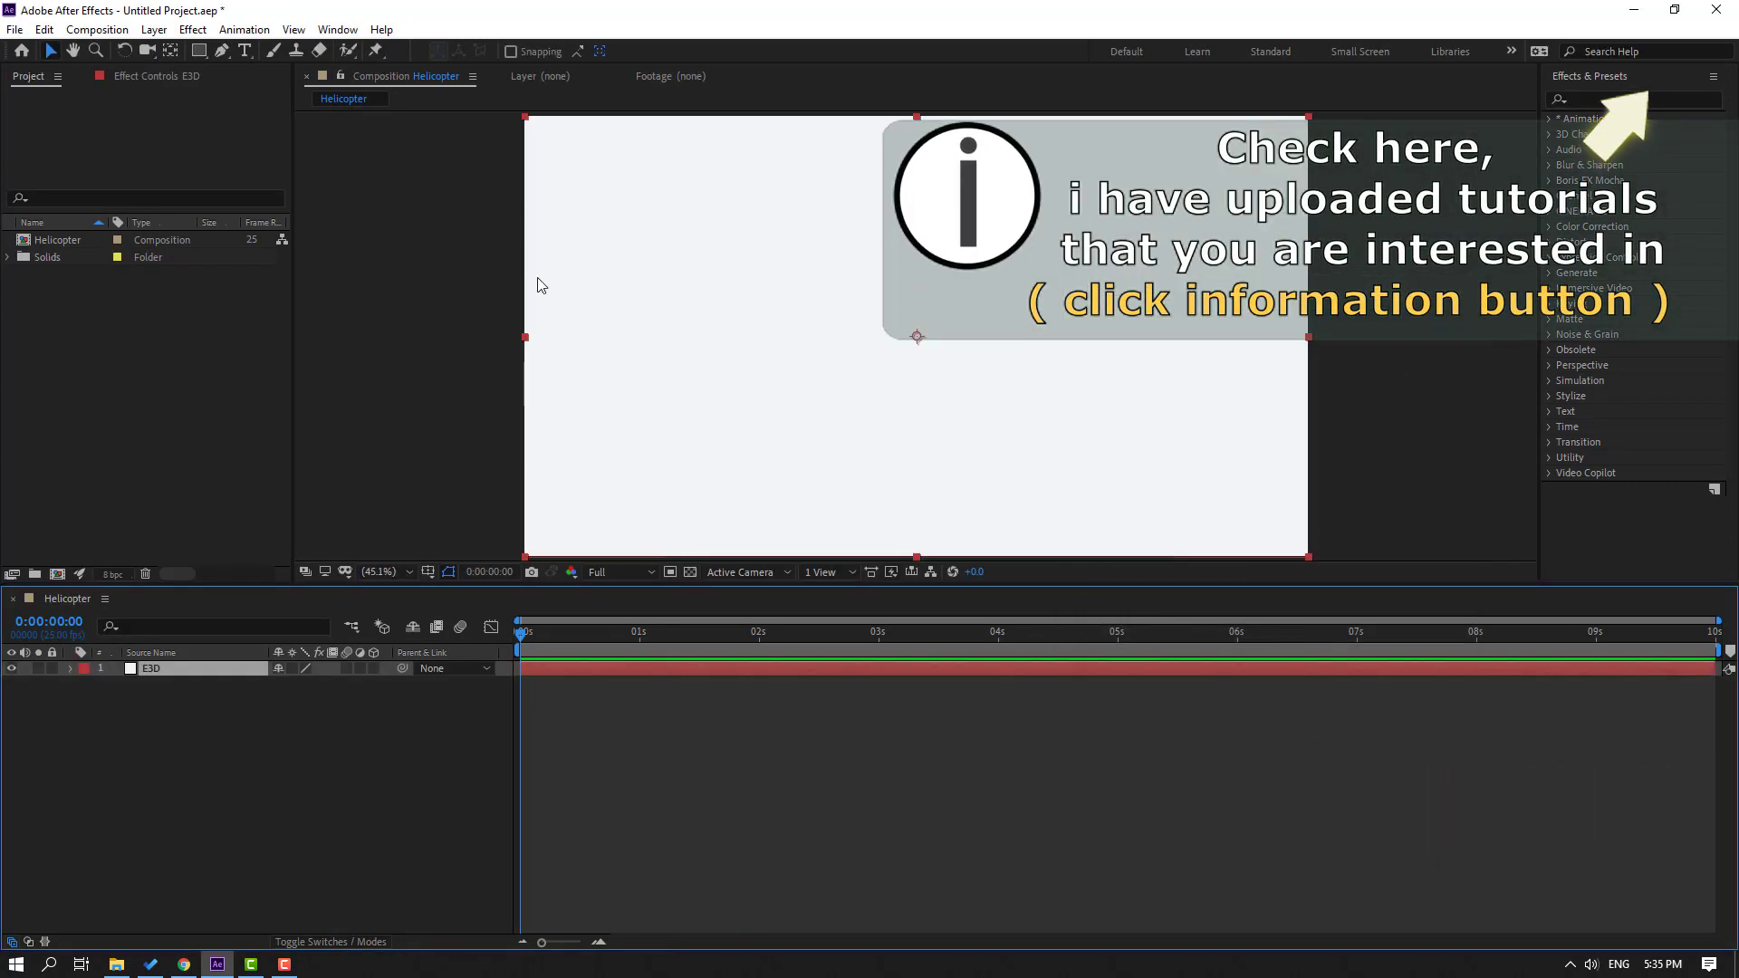
# Step: Apply the Video Copilot Element effect to the E3D layer and open its Scene Setup
pyautogui.click(192, 29)
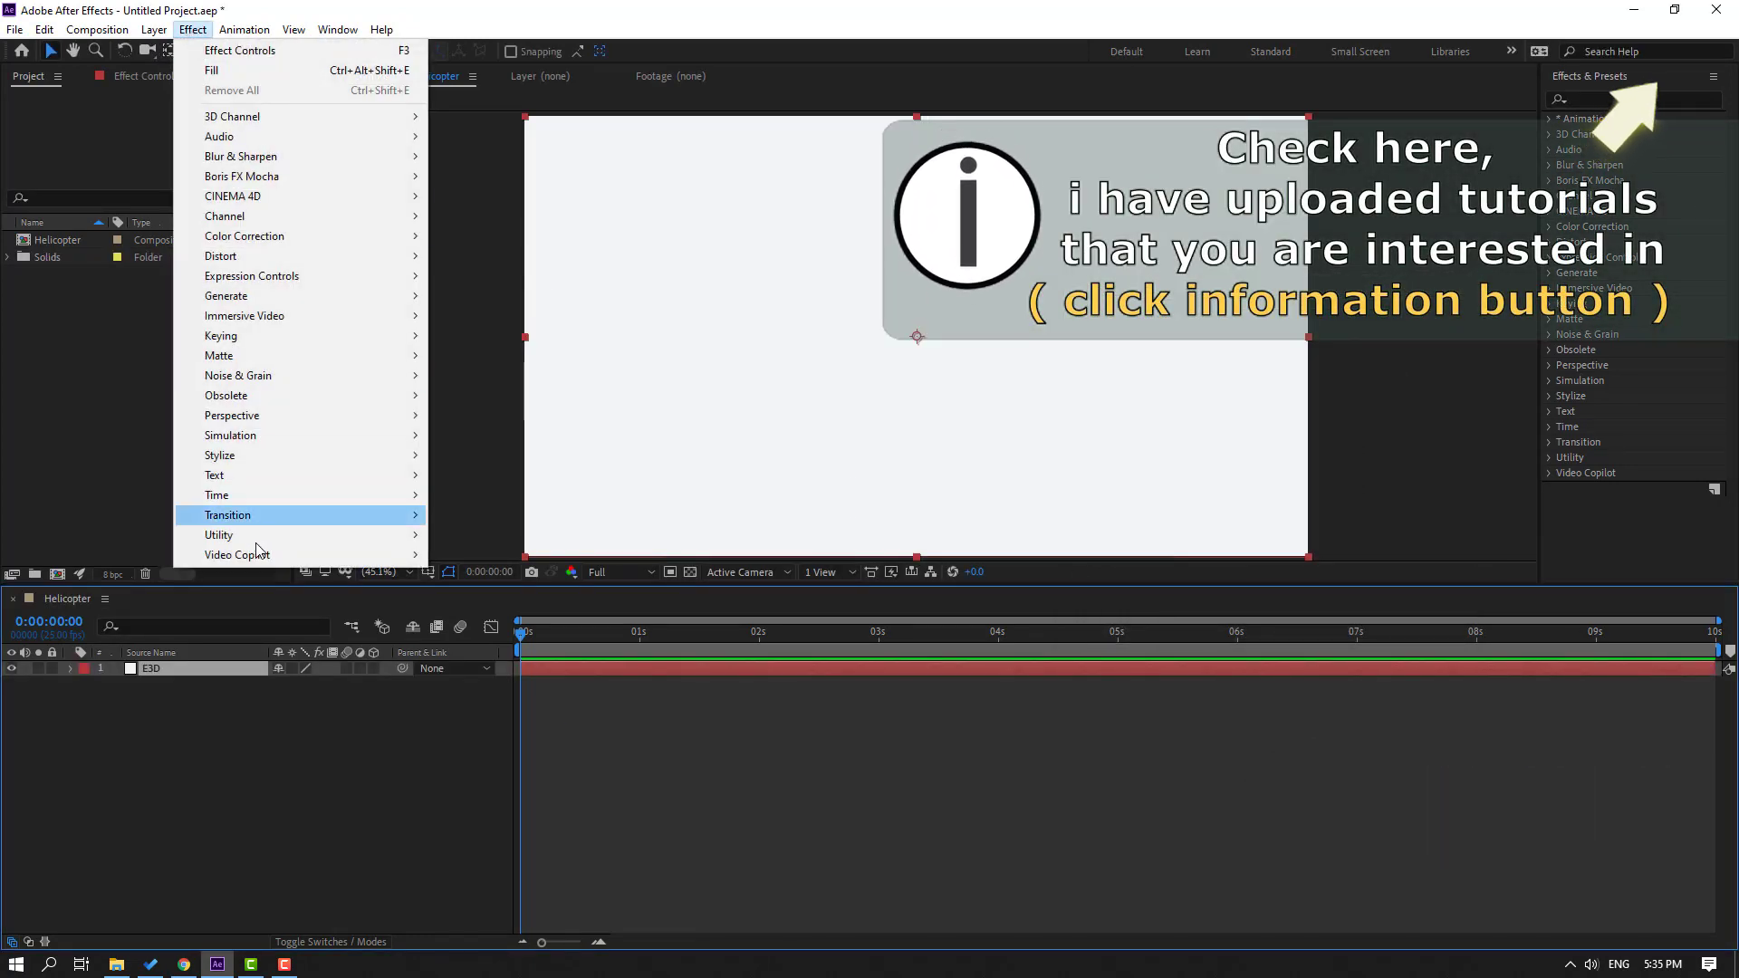
pyautogui.moveTo(390, 555)
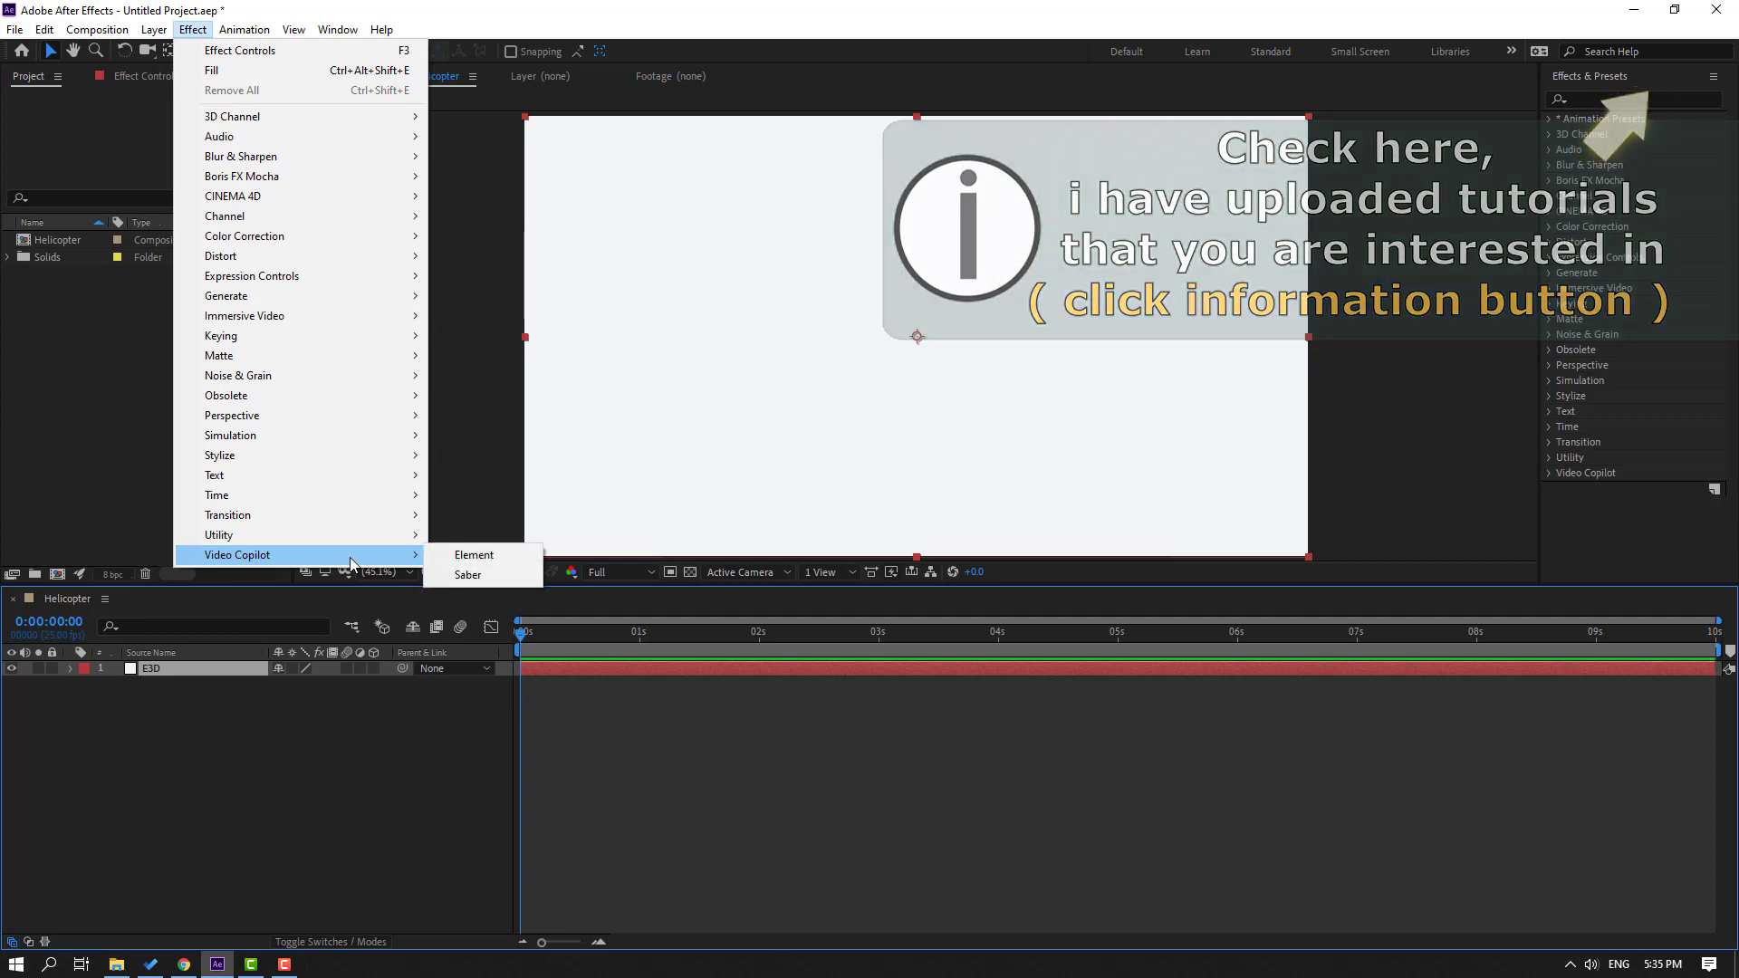
pyautogui.click(471, 558)
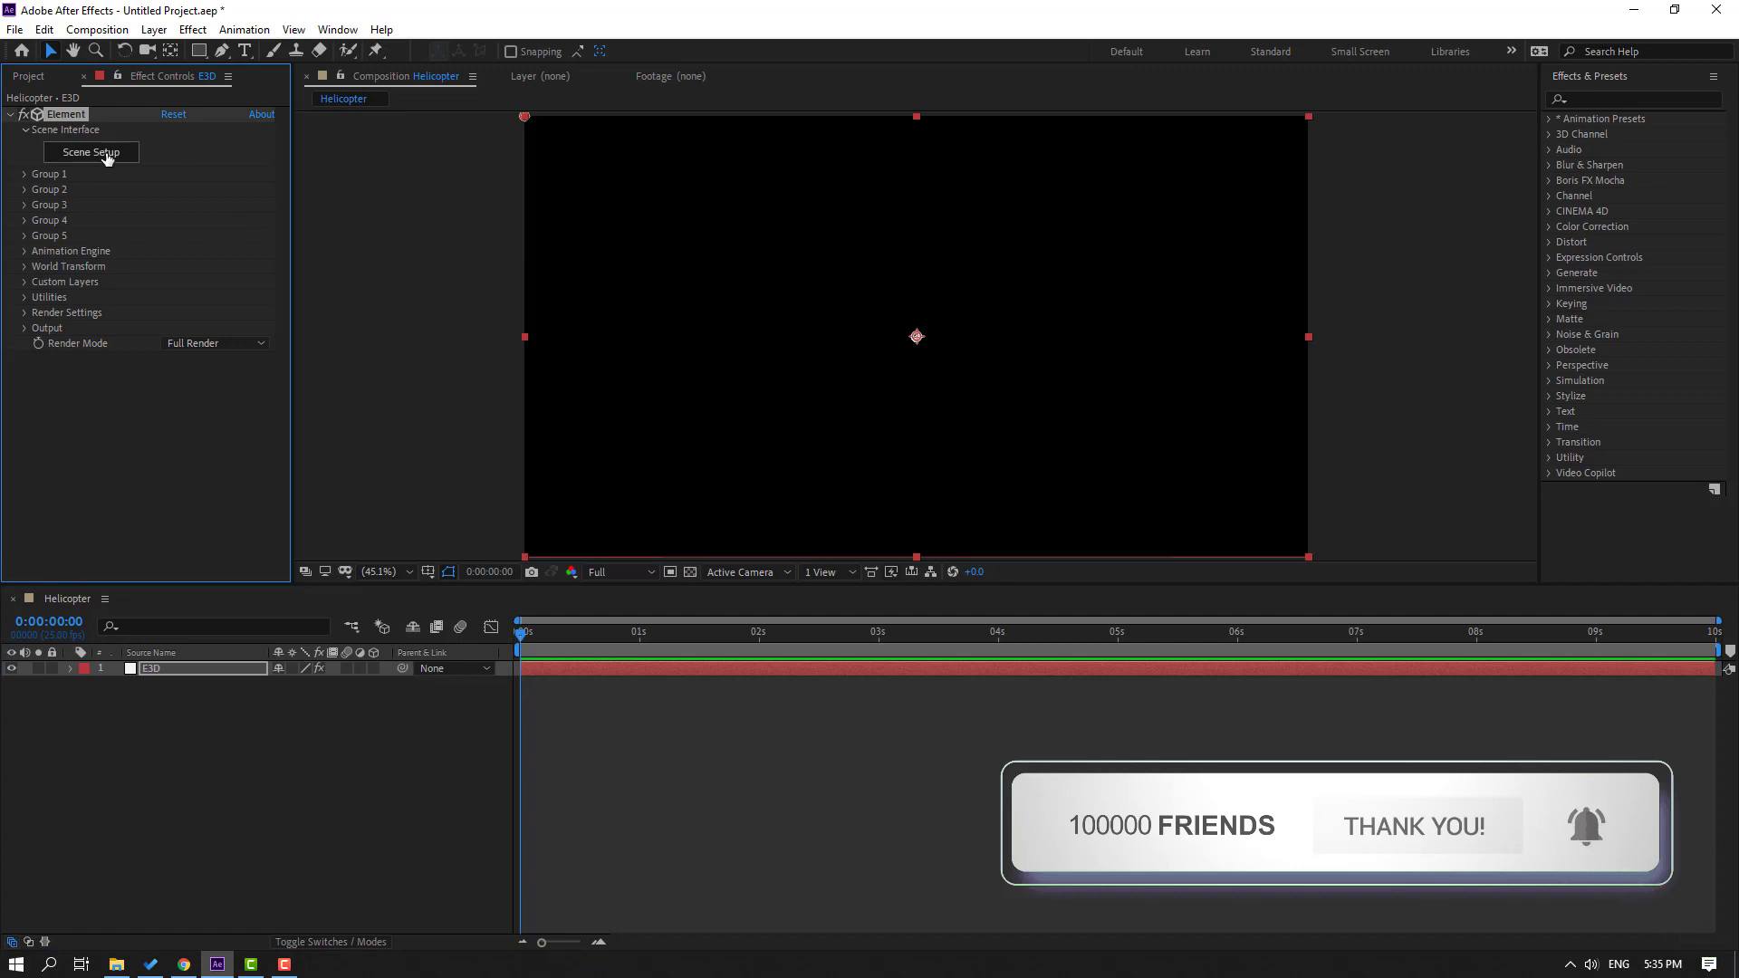
pyautogui.click(107, 154)
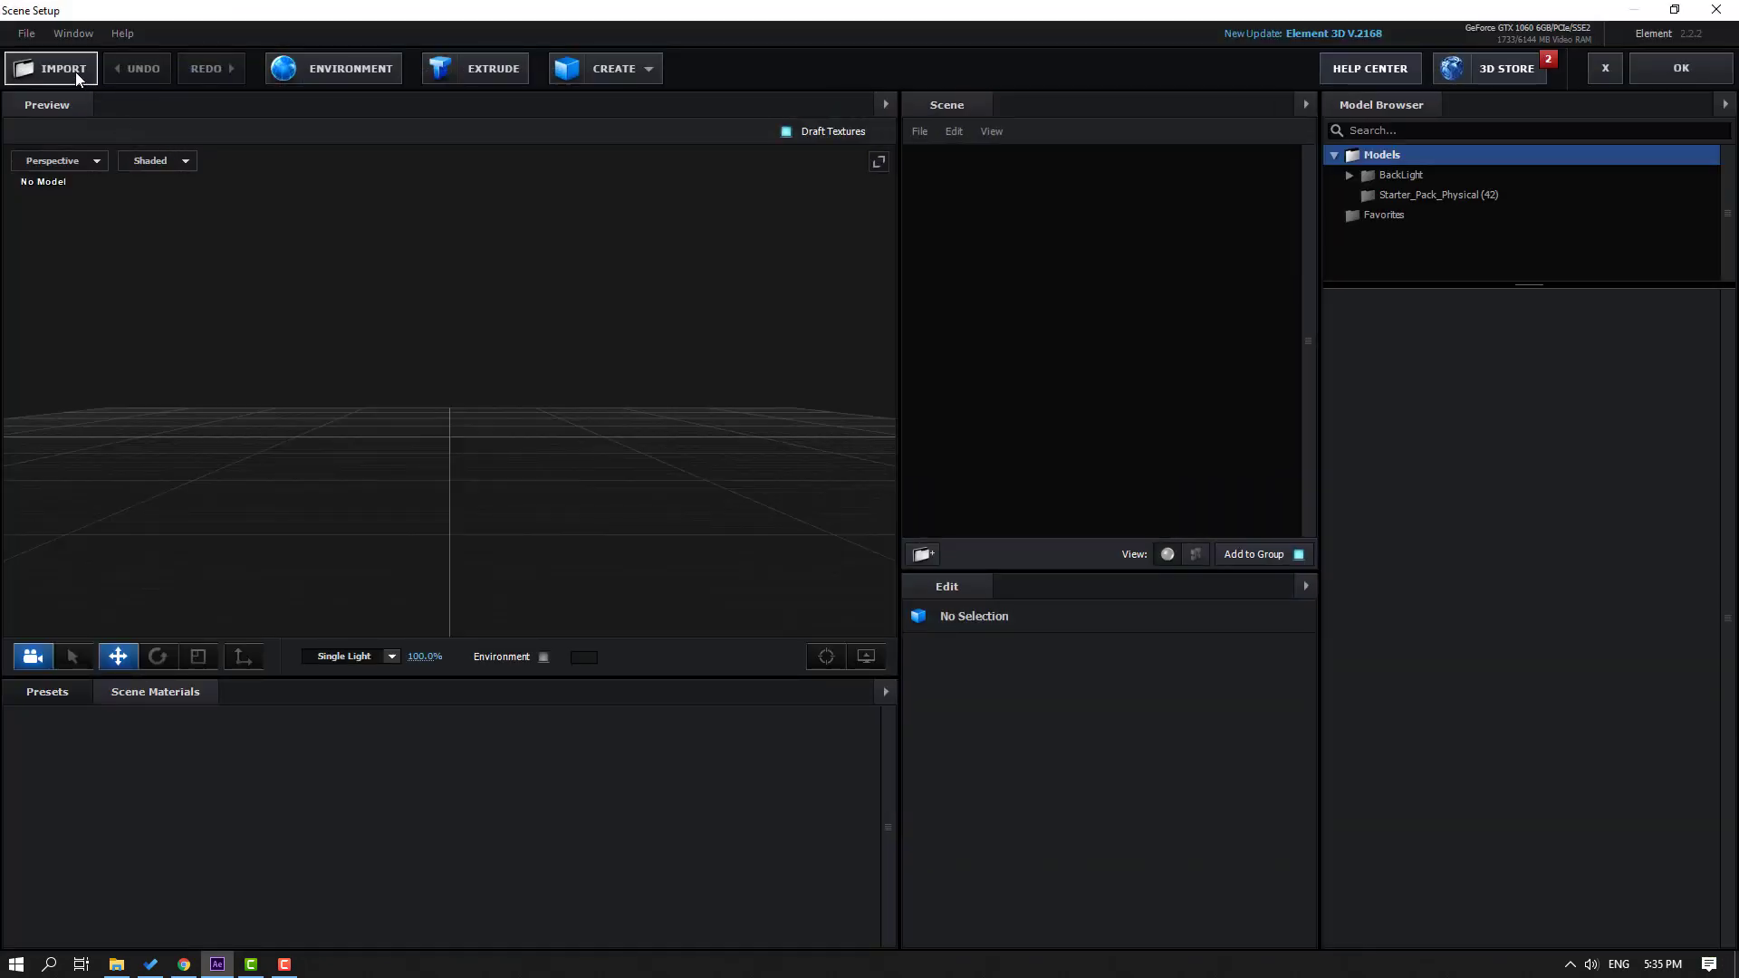
# Step: Import the agusta109 3D object from the Desktop's Helicopter folder, accepting the default import preferences
pyautogui.click(75, 73)
pyautogui.click(290, 64)
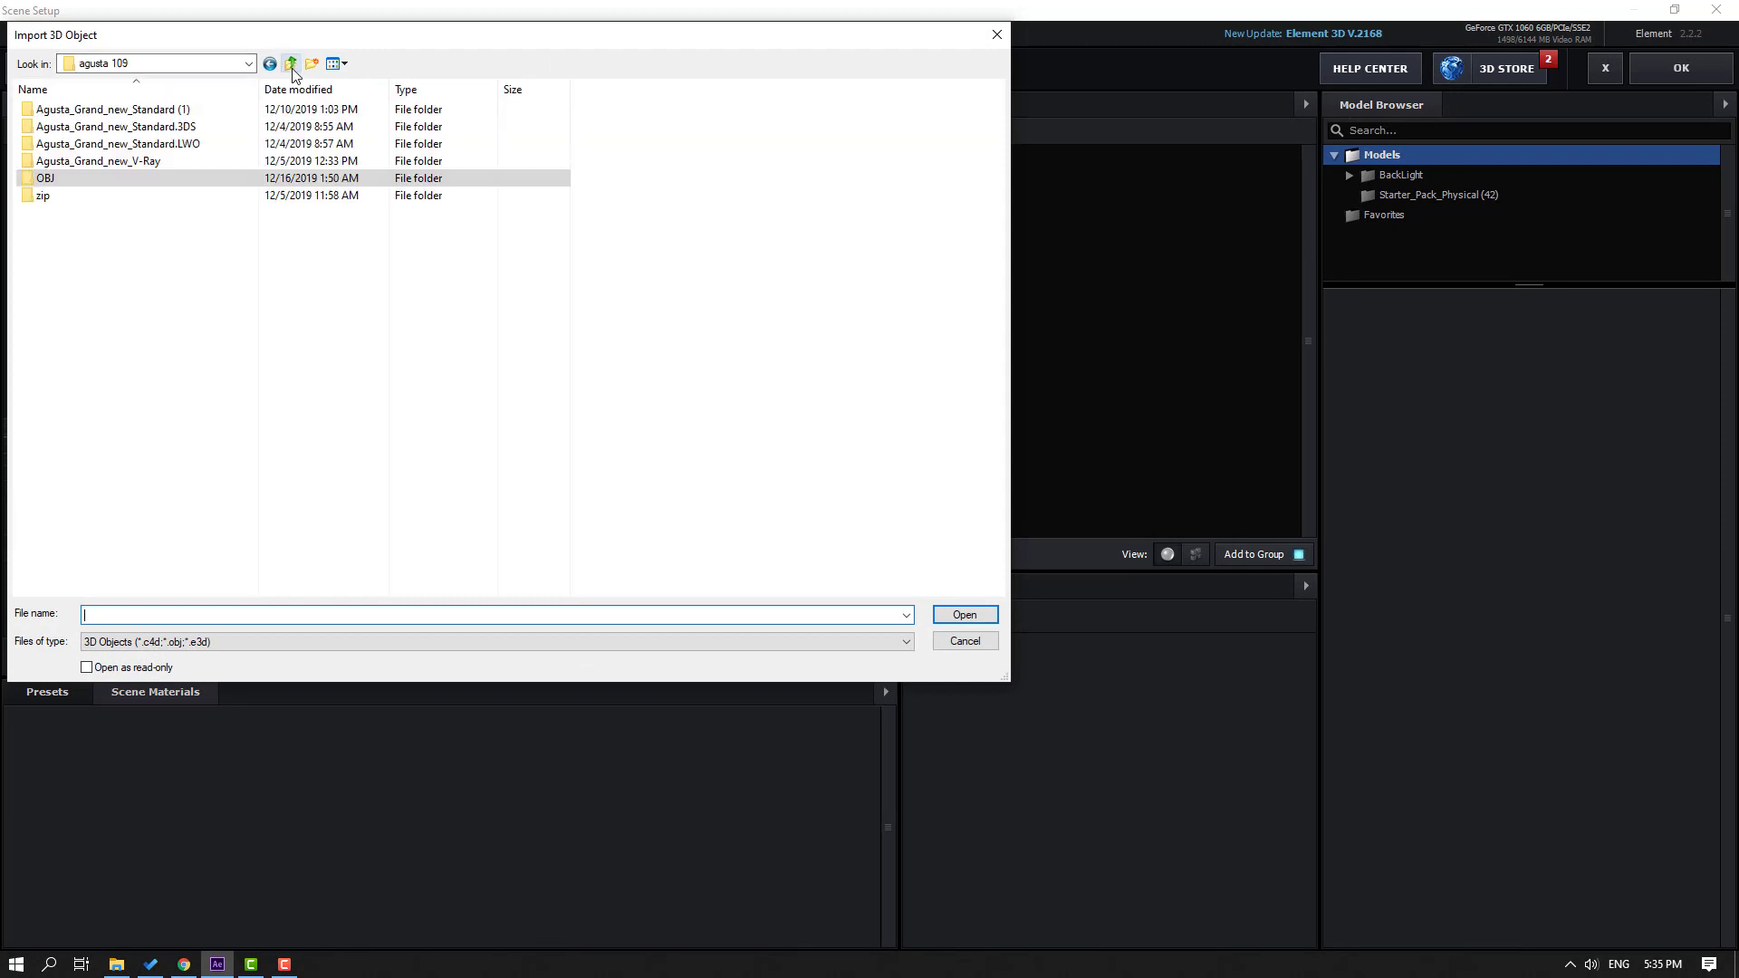
pyautogui.click(291, 69)
pyautogui.click(291, 69)
pyautogui.click(292, 70)
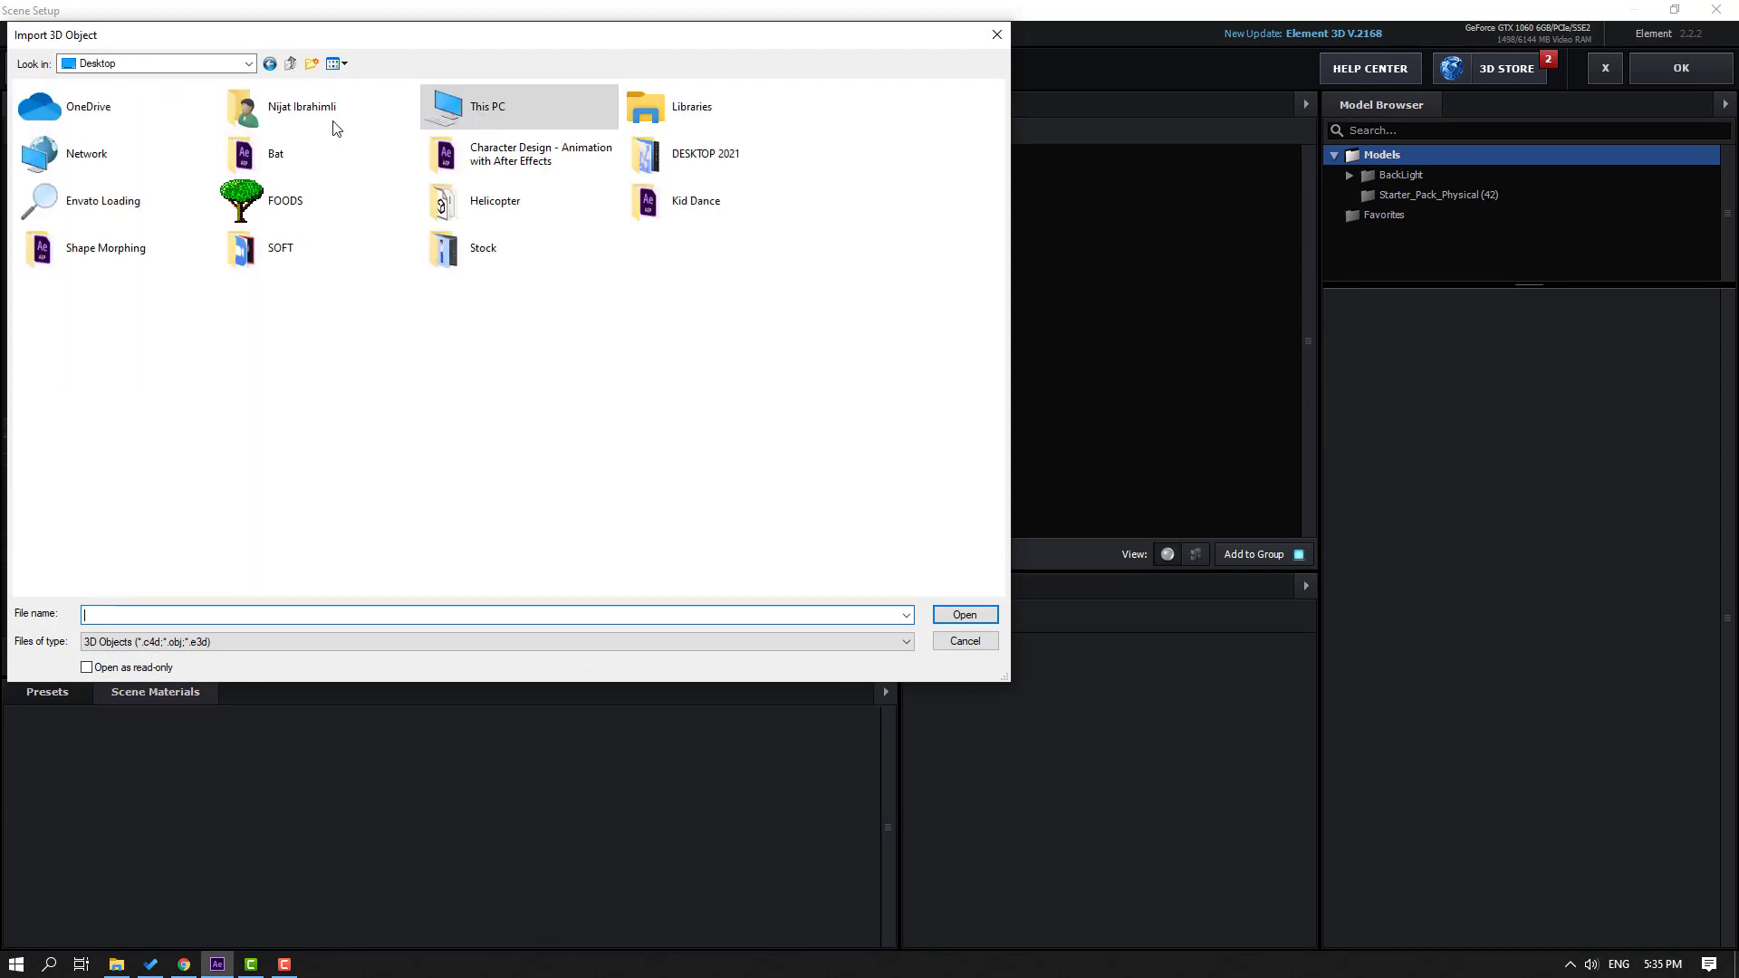
pyautogui.doubleClick(500, 216)
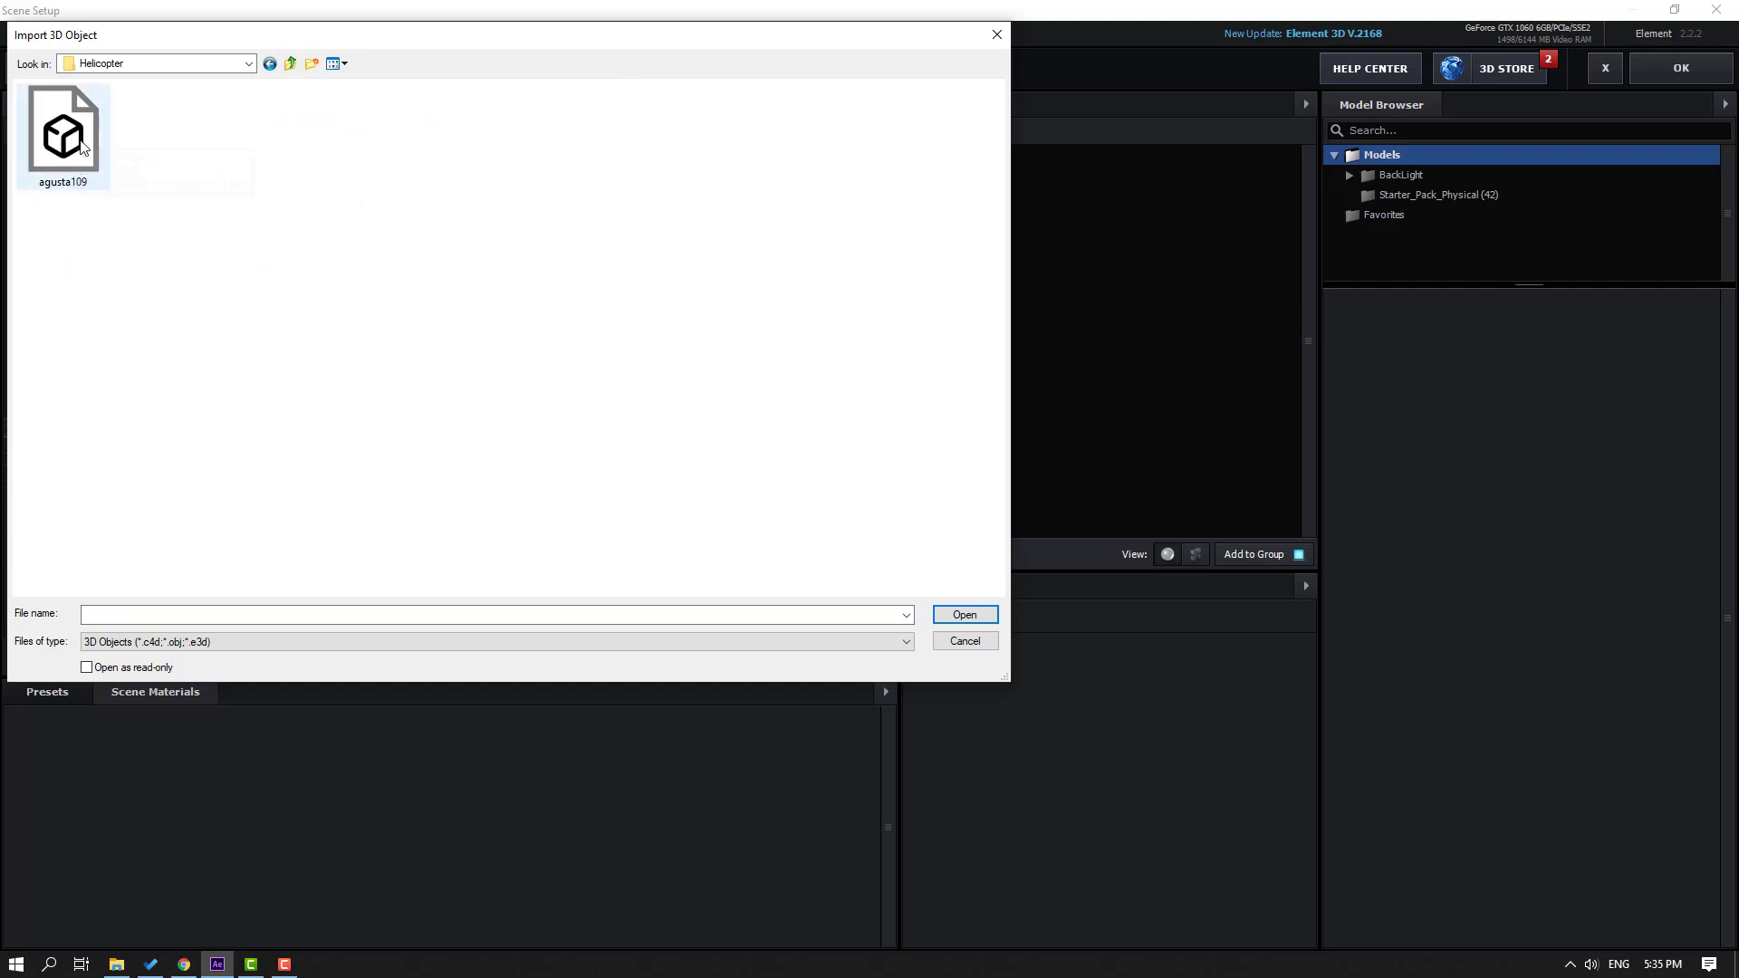
pyautogui.moveTo(261, 40); pyautogui.dragTo(395, 51)
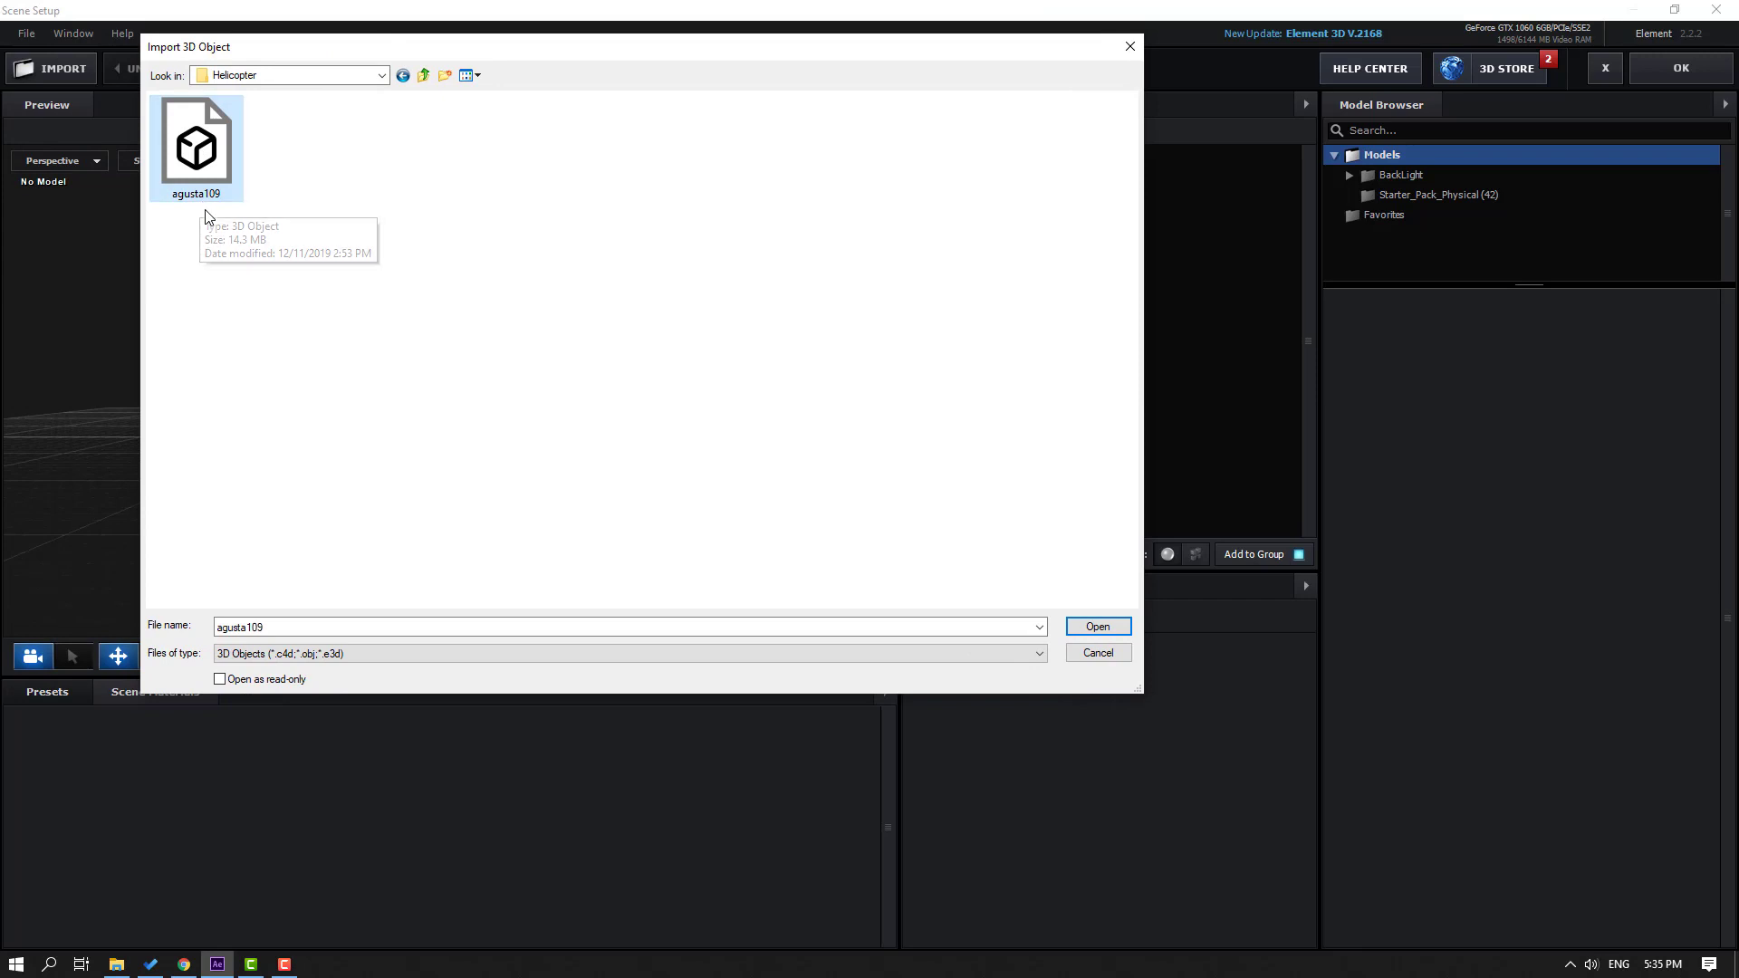
pyautogui.click(1086, 628)
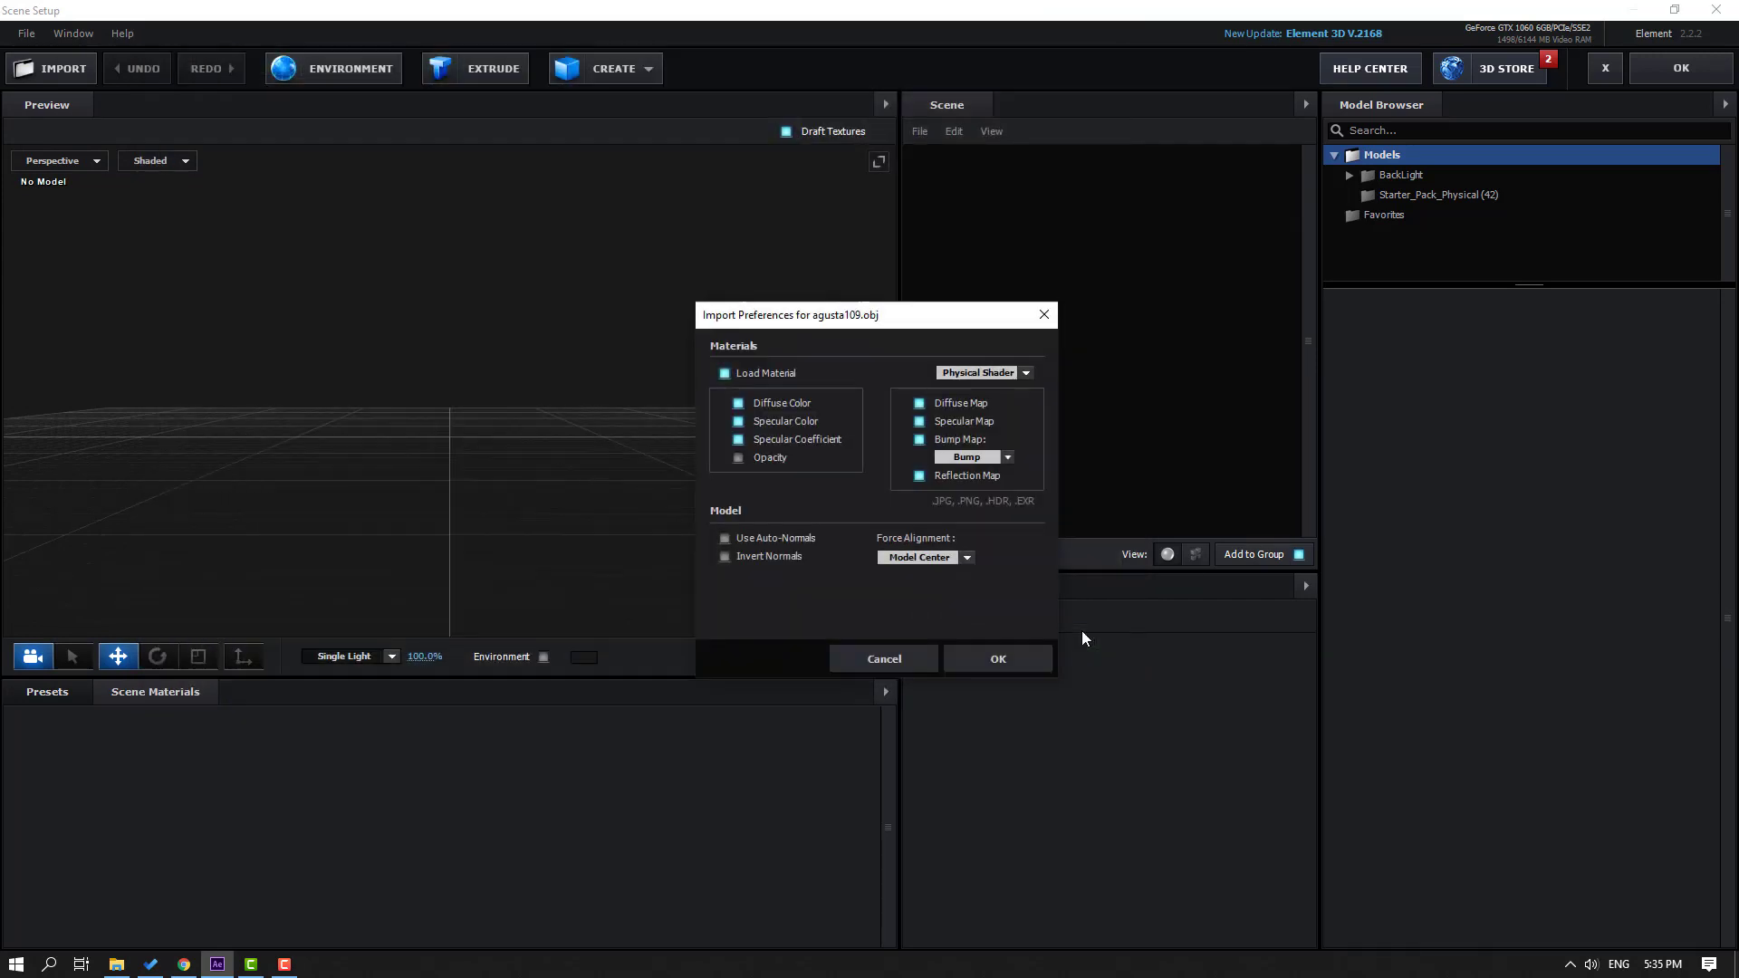
pyautogui.click(991, 664)
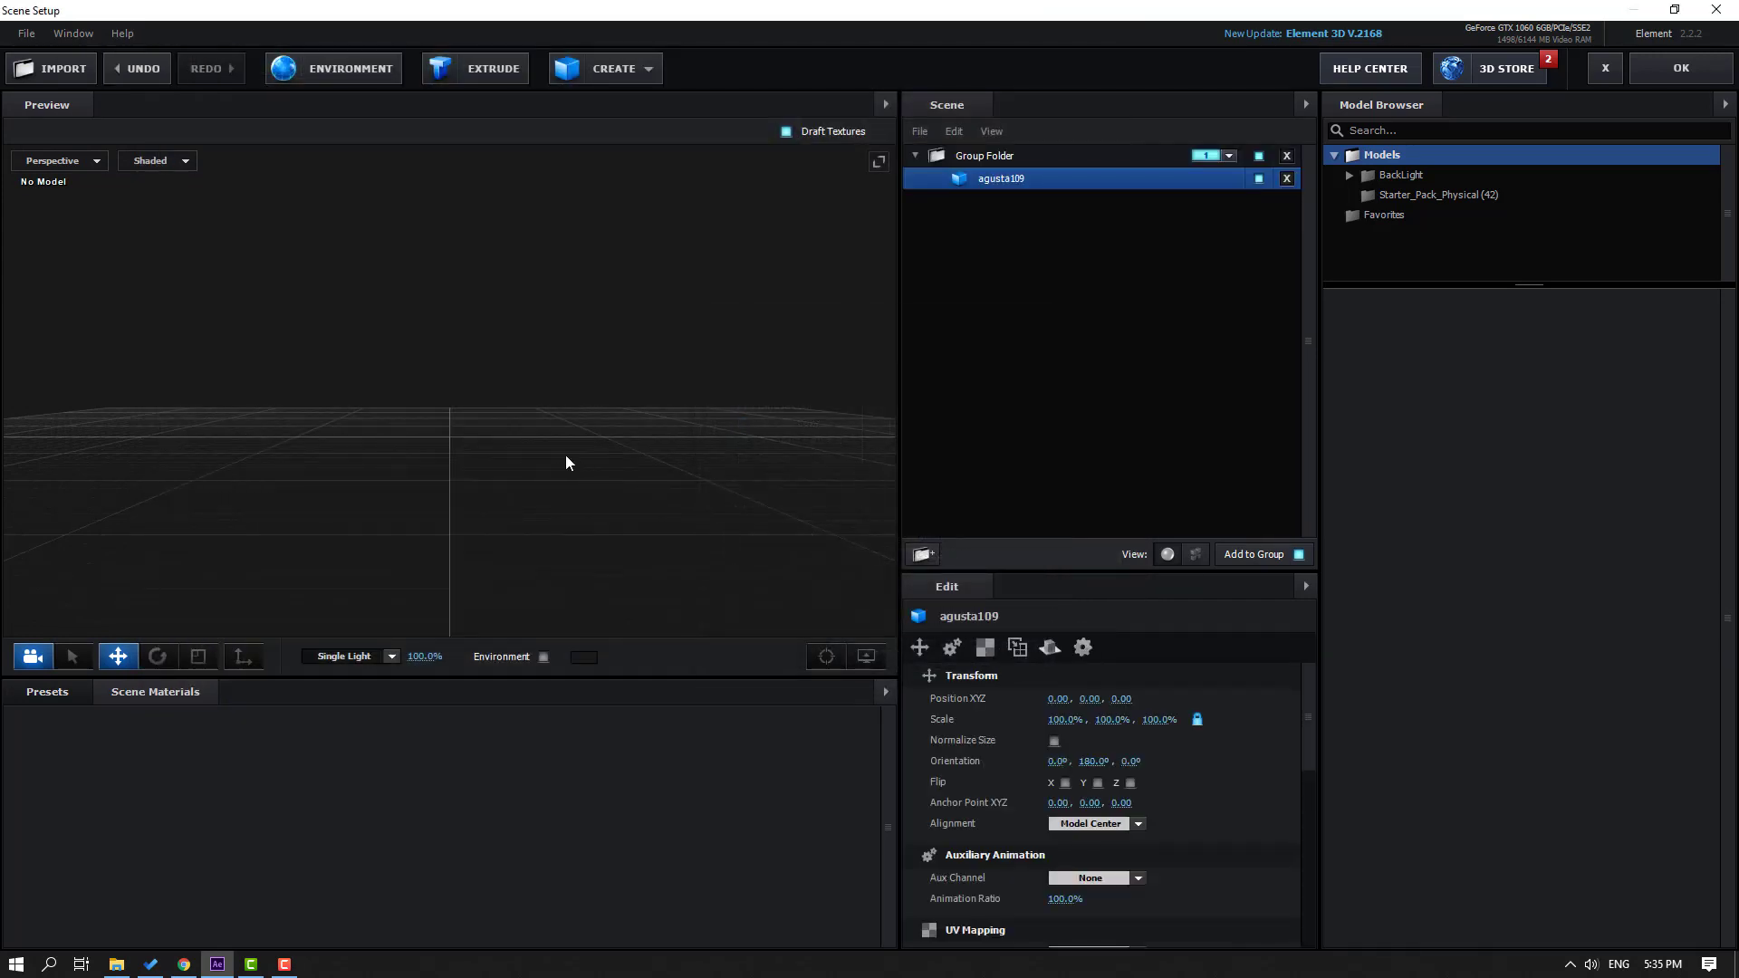
# Step: Scale the helicopter model uniformly to about 257% and raise it to a Y position of about 0.04
pyautogui.moveTo(547, 510); pyautogui.dragTo(246, 563)
pyautogui.scroll(-3, 469, 494)
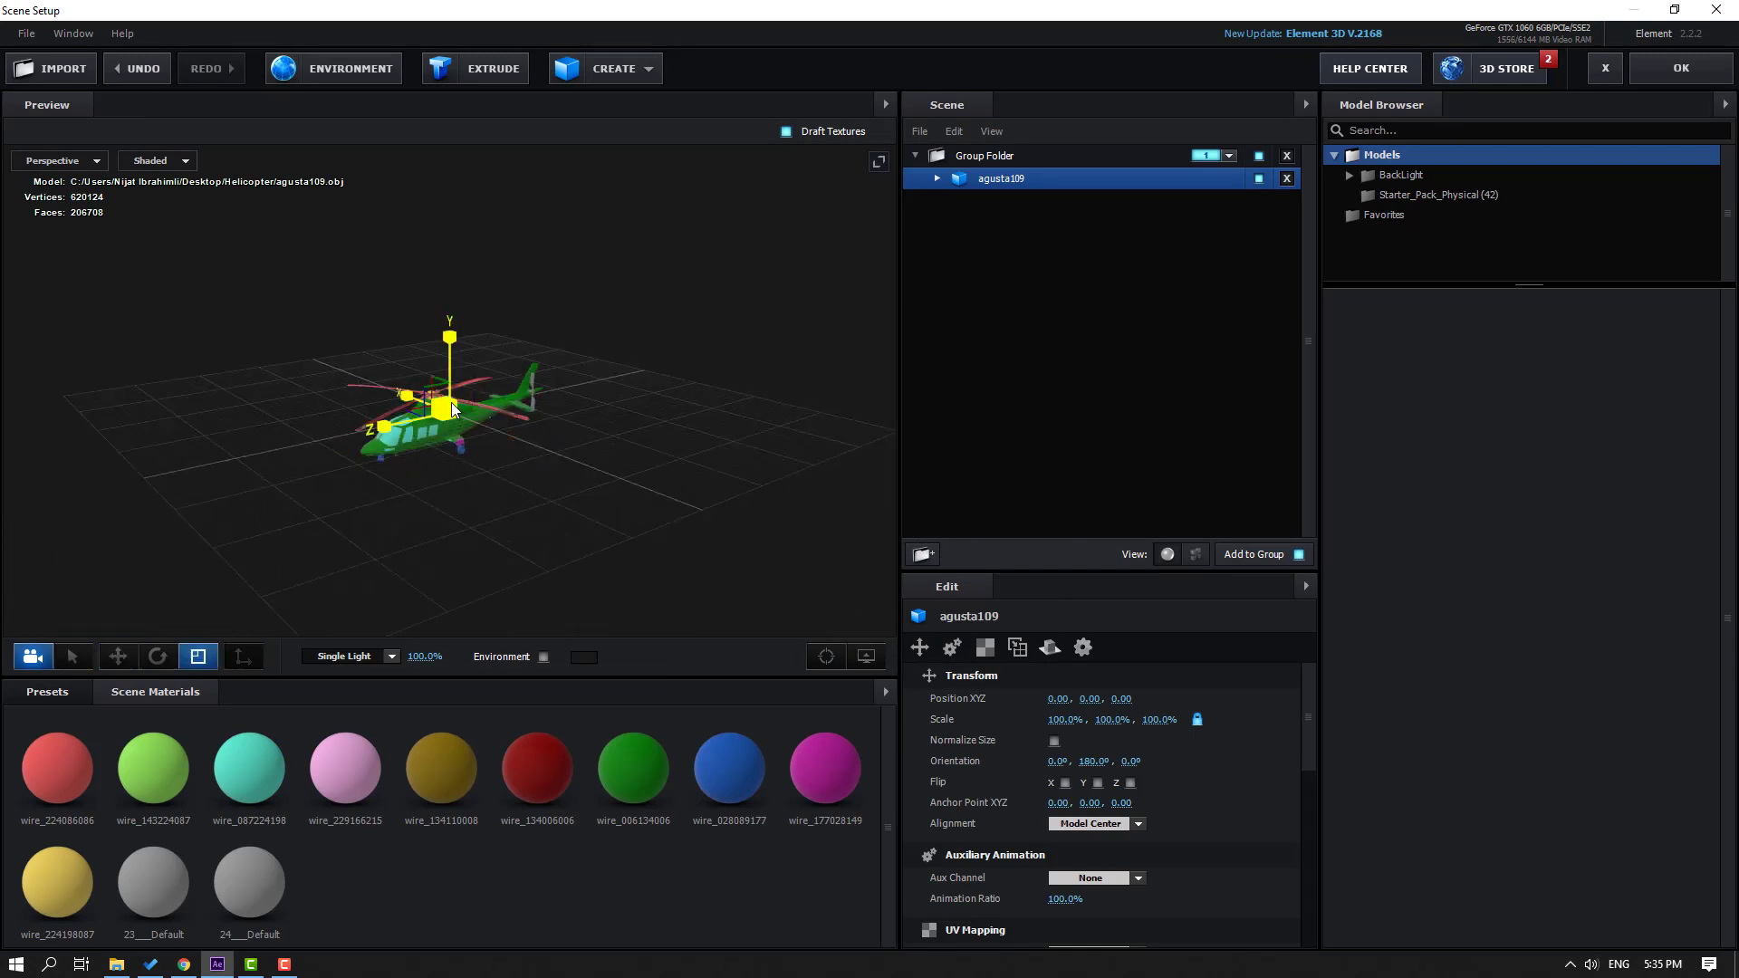
pyautogui.moveTo(451, 402); pyautogui.dragTo(589, 280)
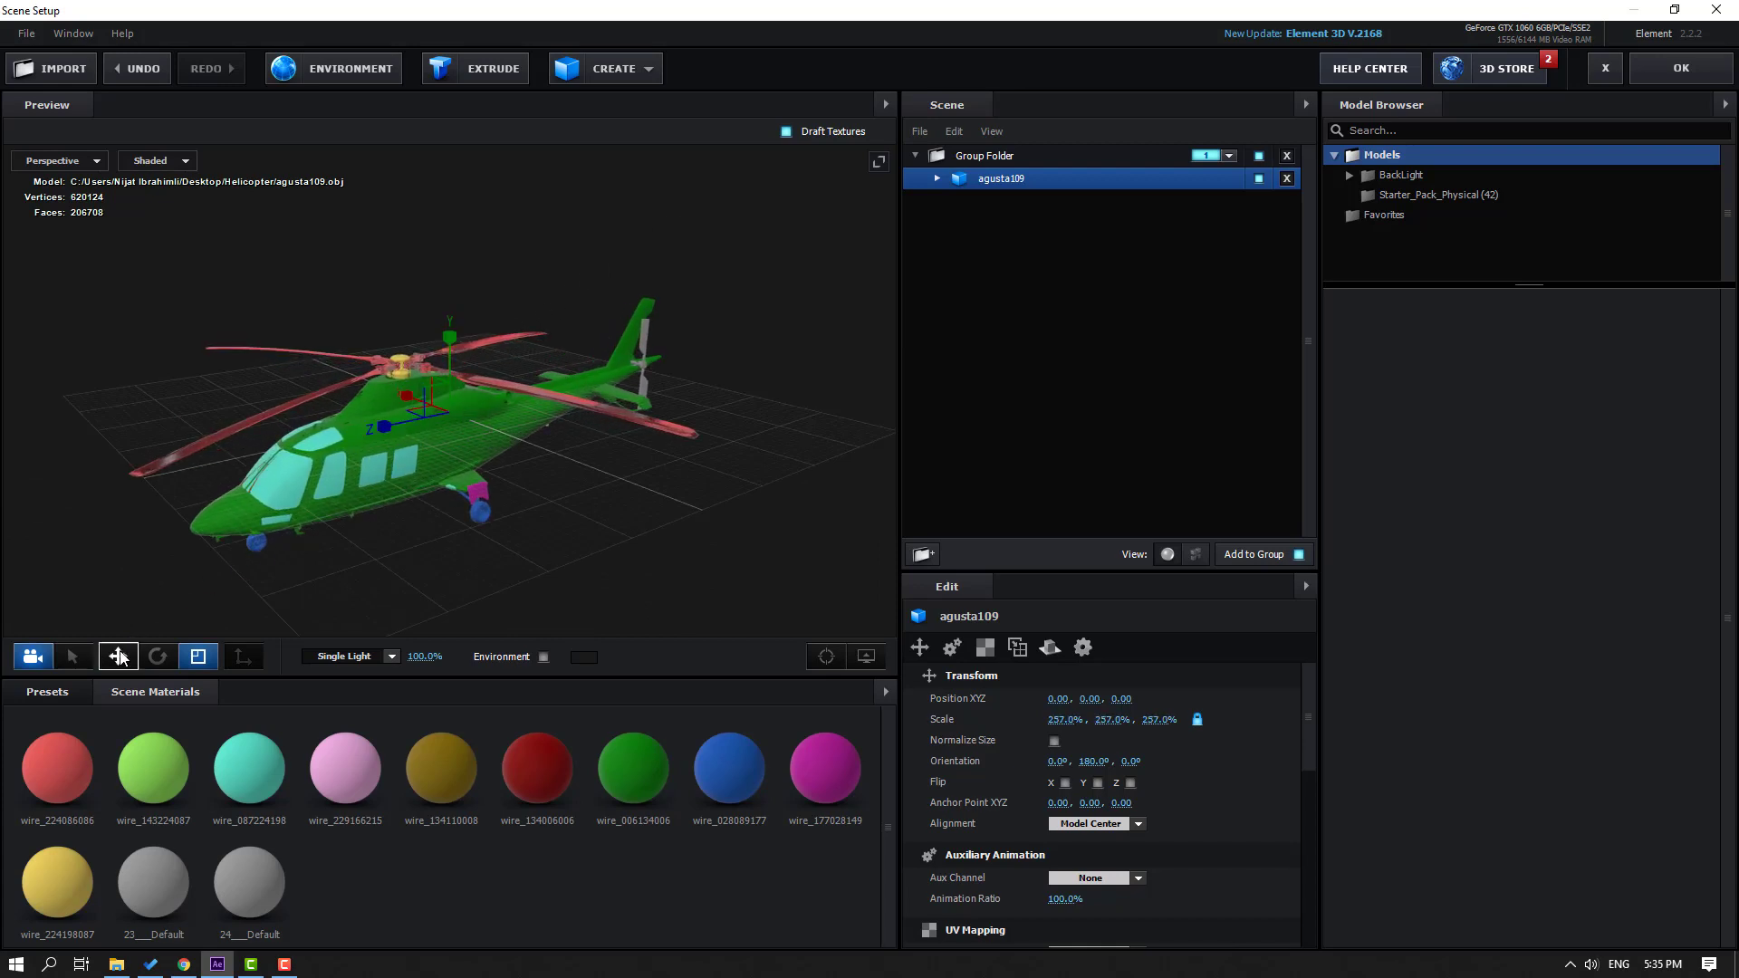
pyautogui.moveTo(448, 359); pyautogui.dragTo(449, 351)
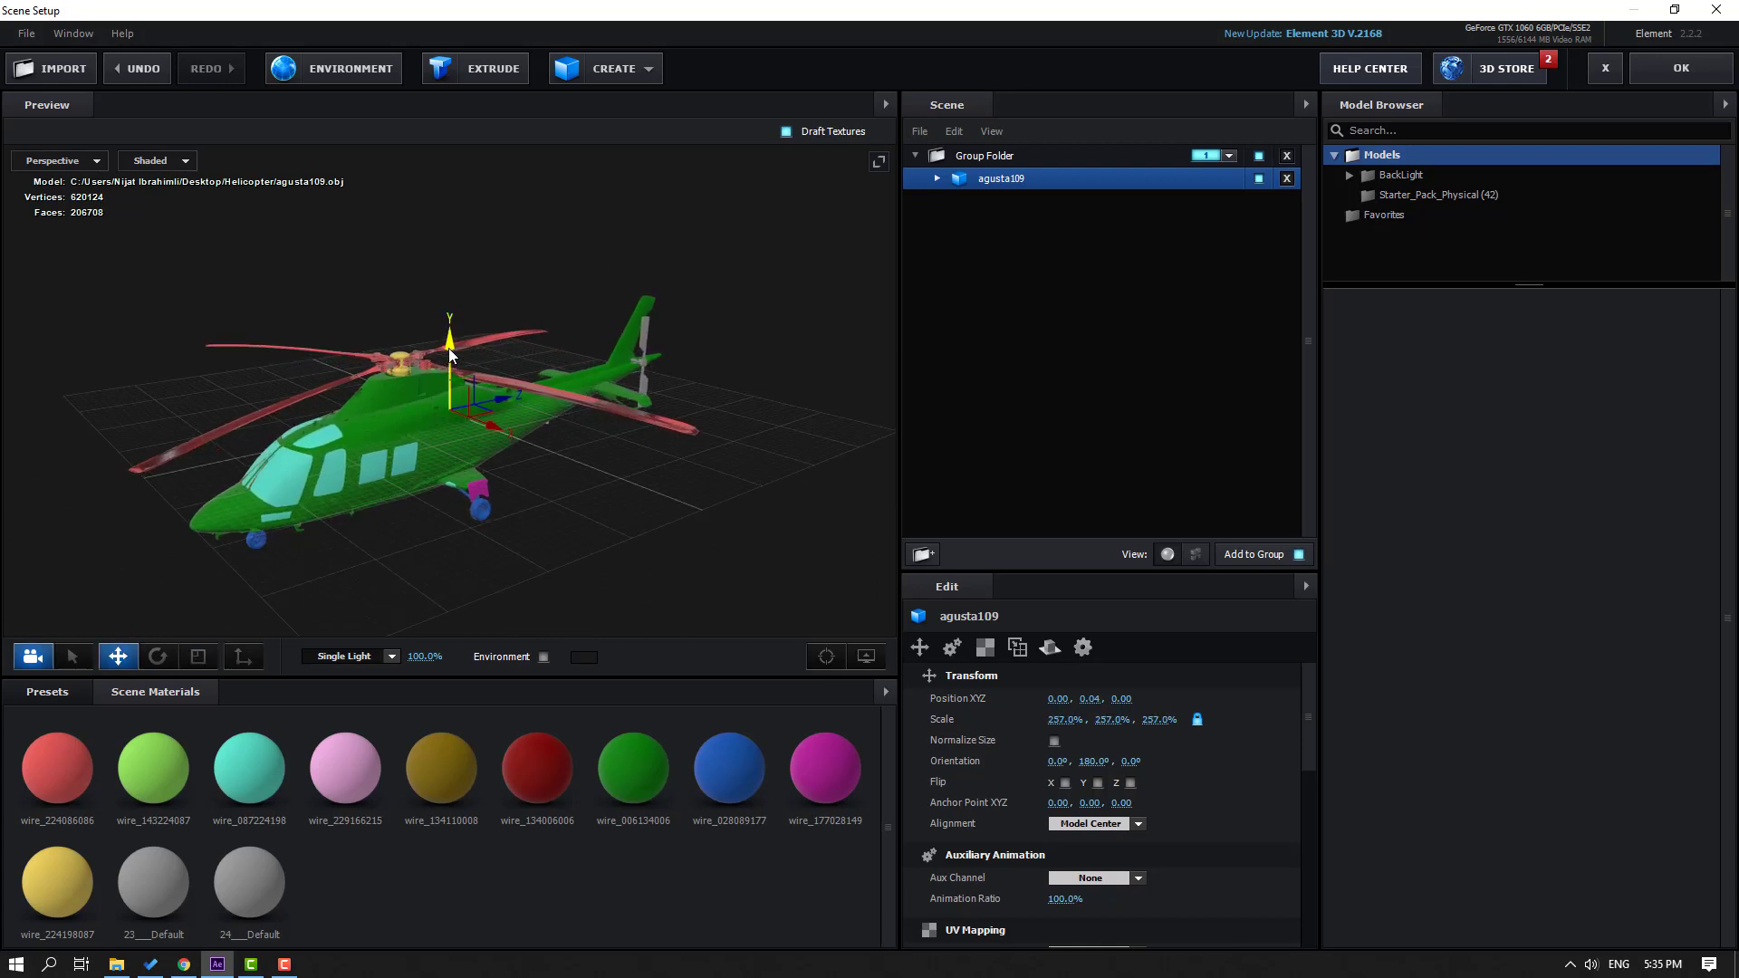
# Step: Expand the material list of the agusta109 model and select its wire_224086086 material
pyautogui.moveTo(396, 484); pyautogui.dragTo(308, 471)
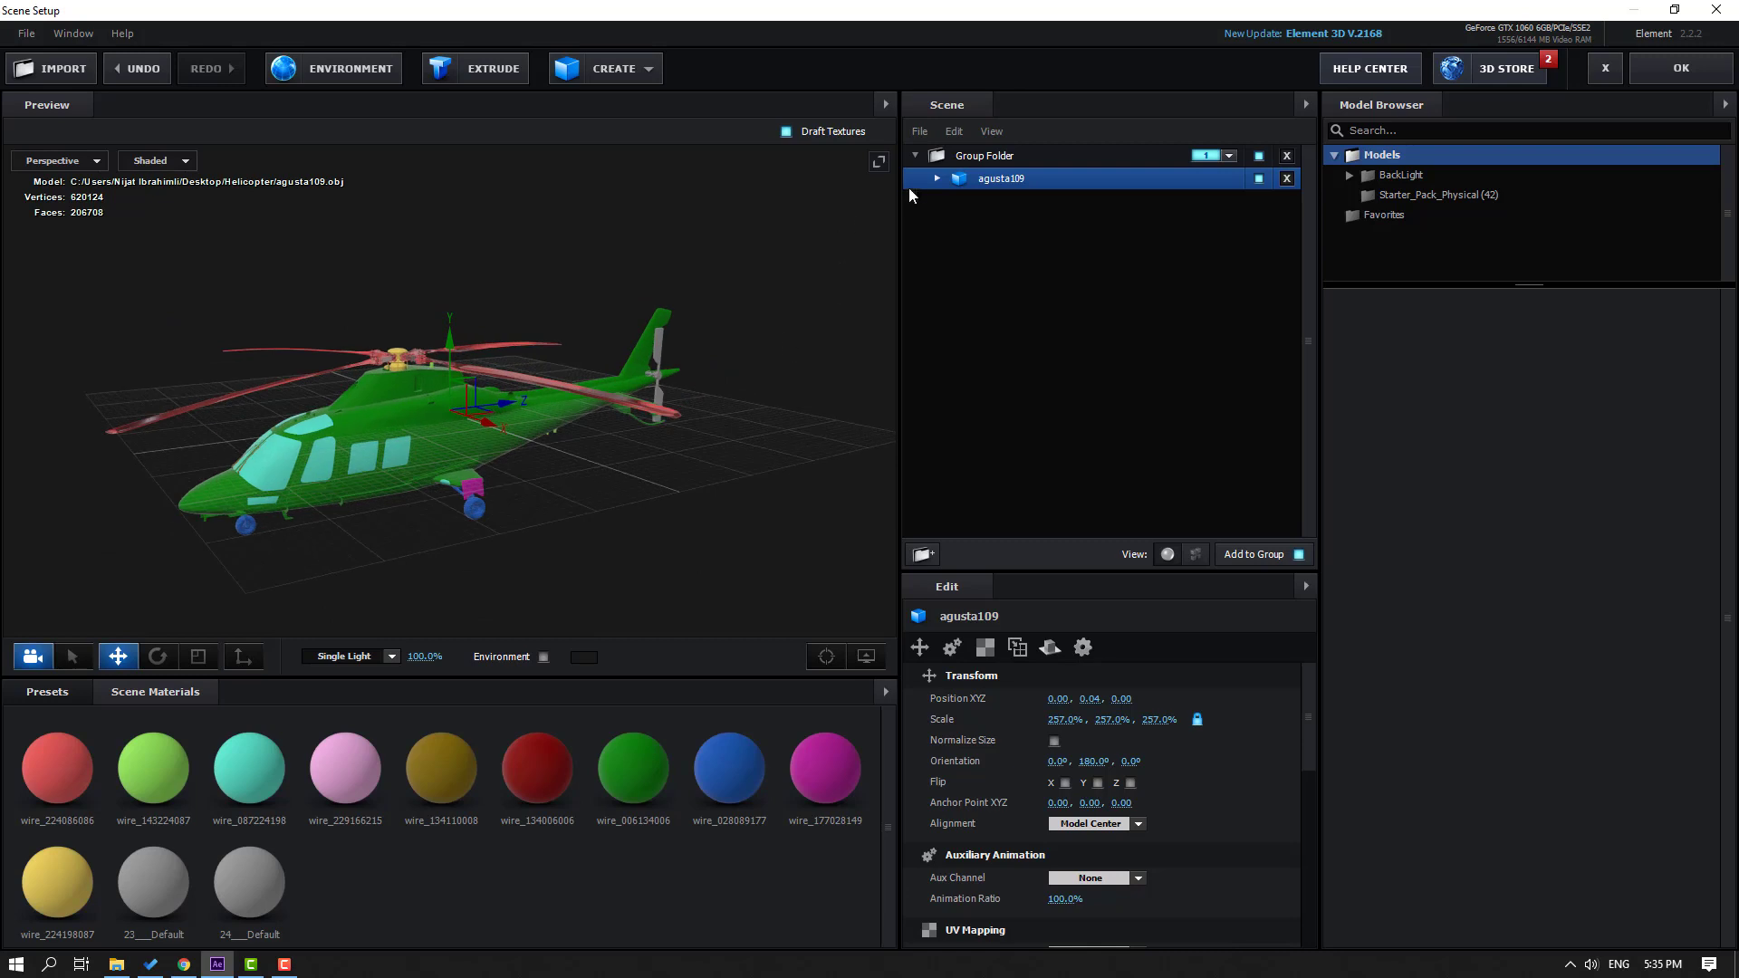
pyautogui.click(935, 178)
pyautogui.click(1042, 201)
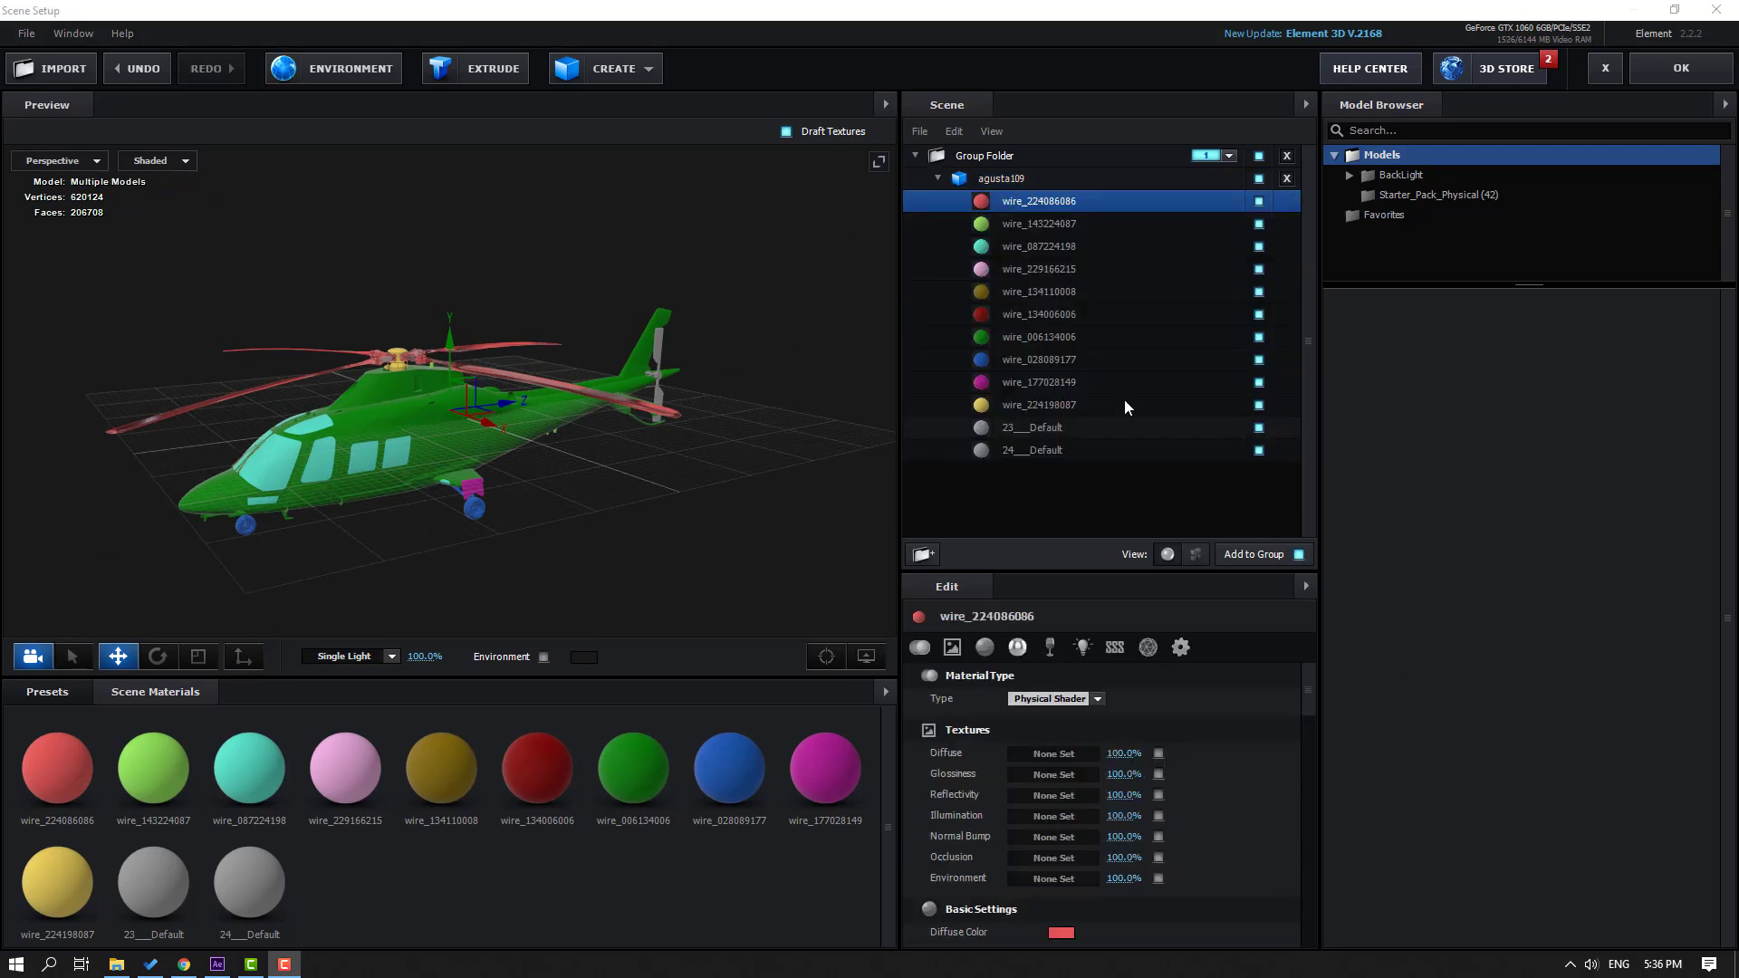
# Step: Load the Agusta_D2 image from the Desktop's Helicopter folder as the diffuse texture of the green body material wire_006134006
pyautogui.click(1033, 341)
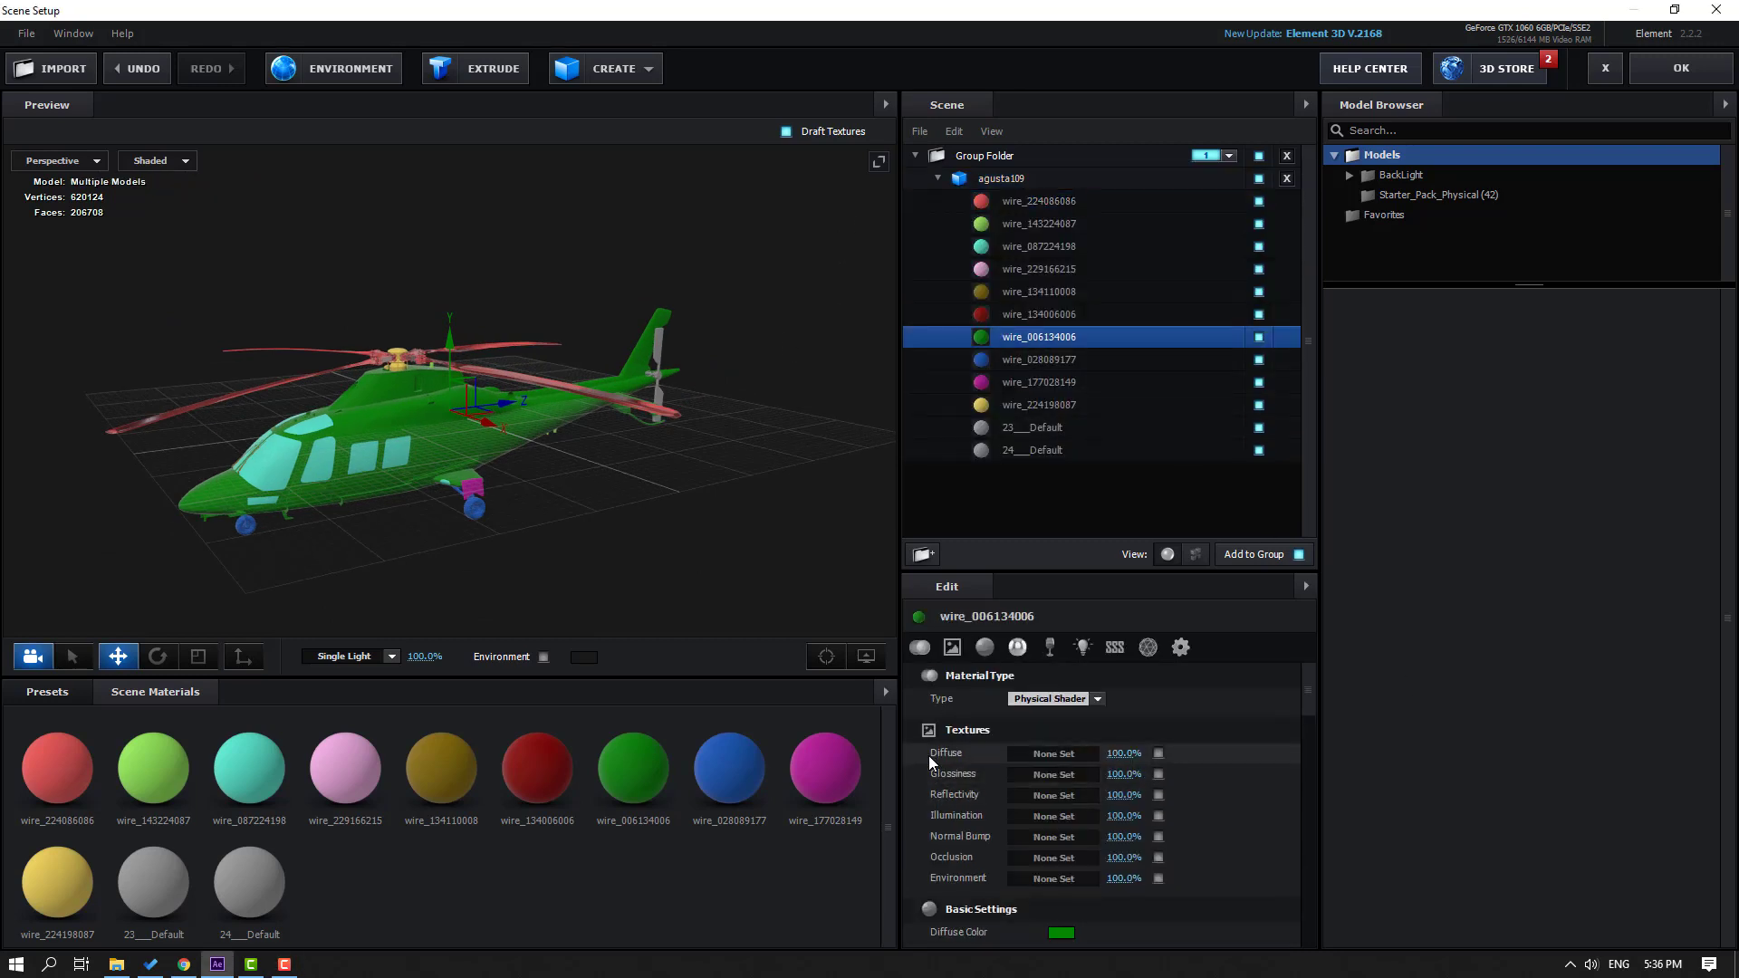
pyautogui.click(1071, 753)
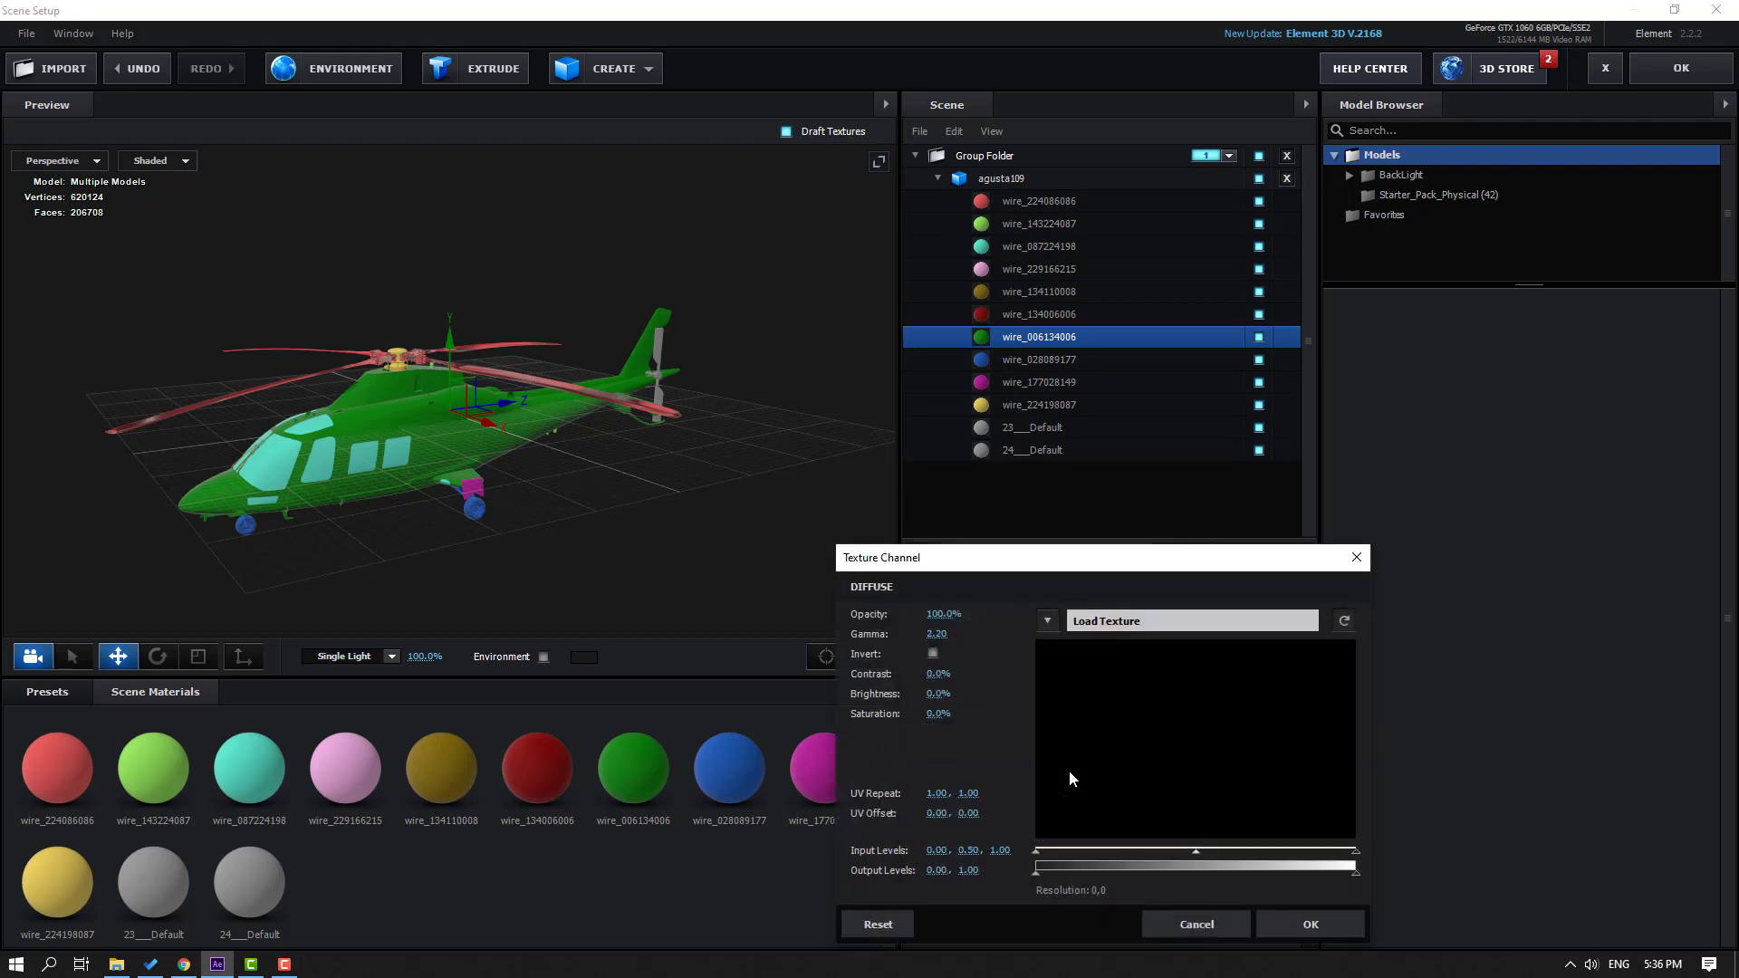
pyautogui.click(1152, 631)
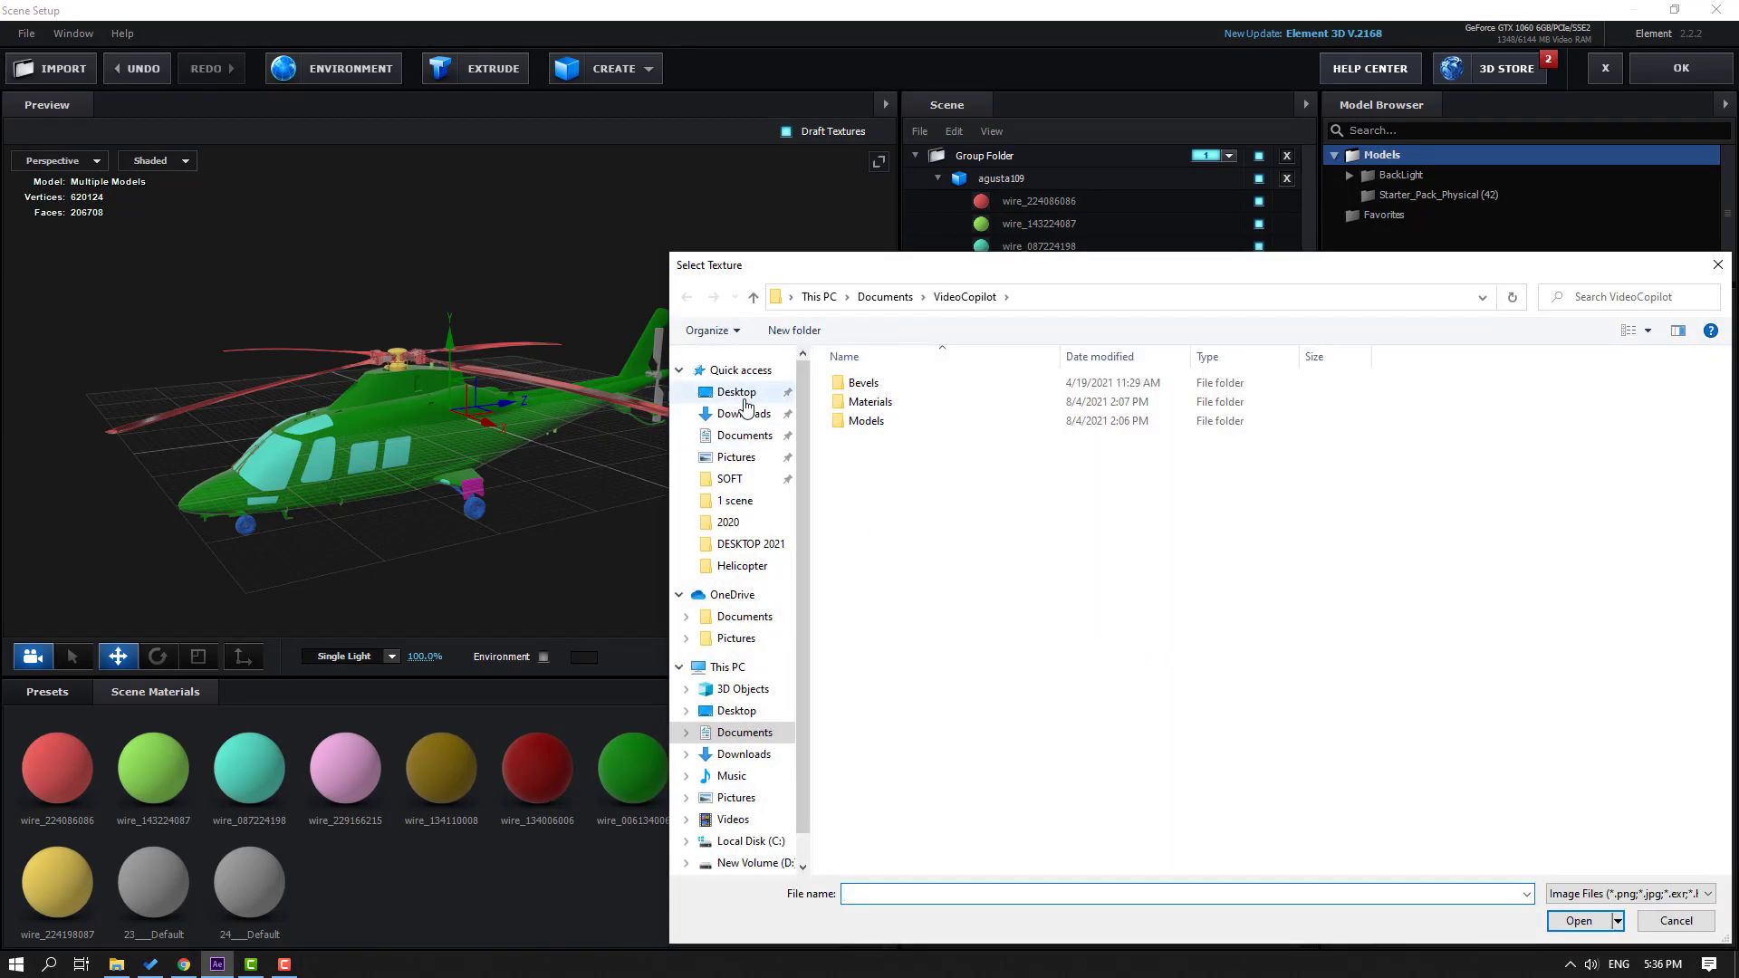
pyautogui.click(738, 393)
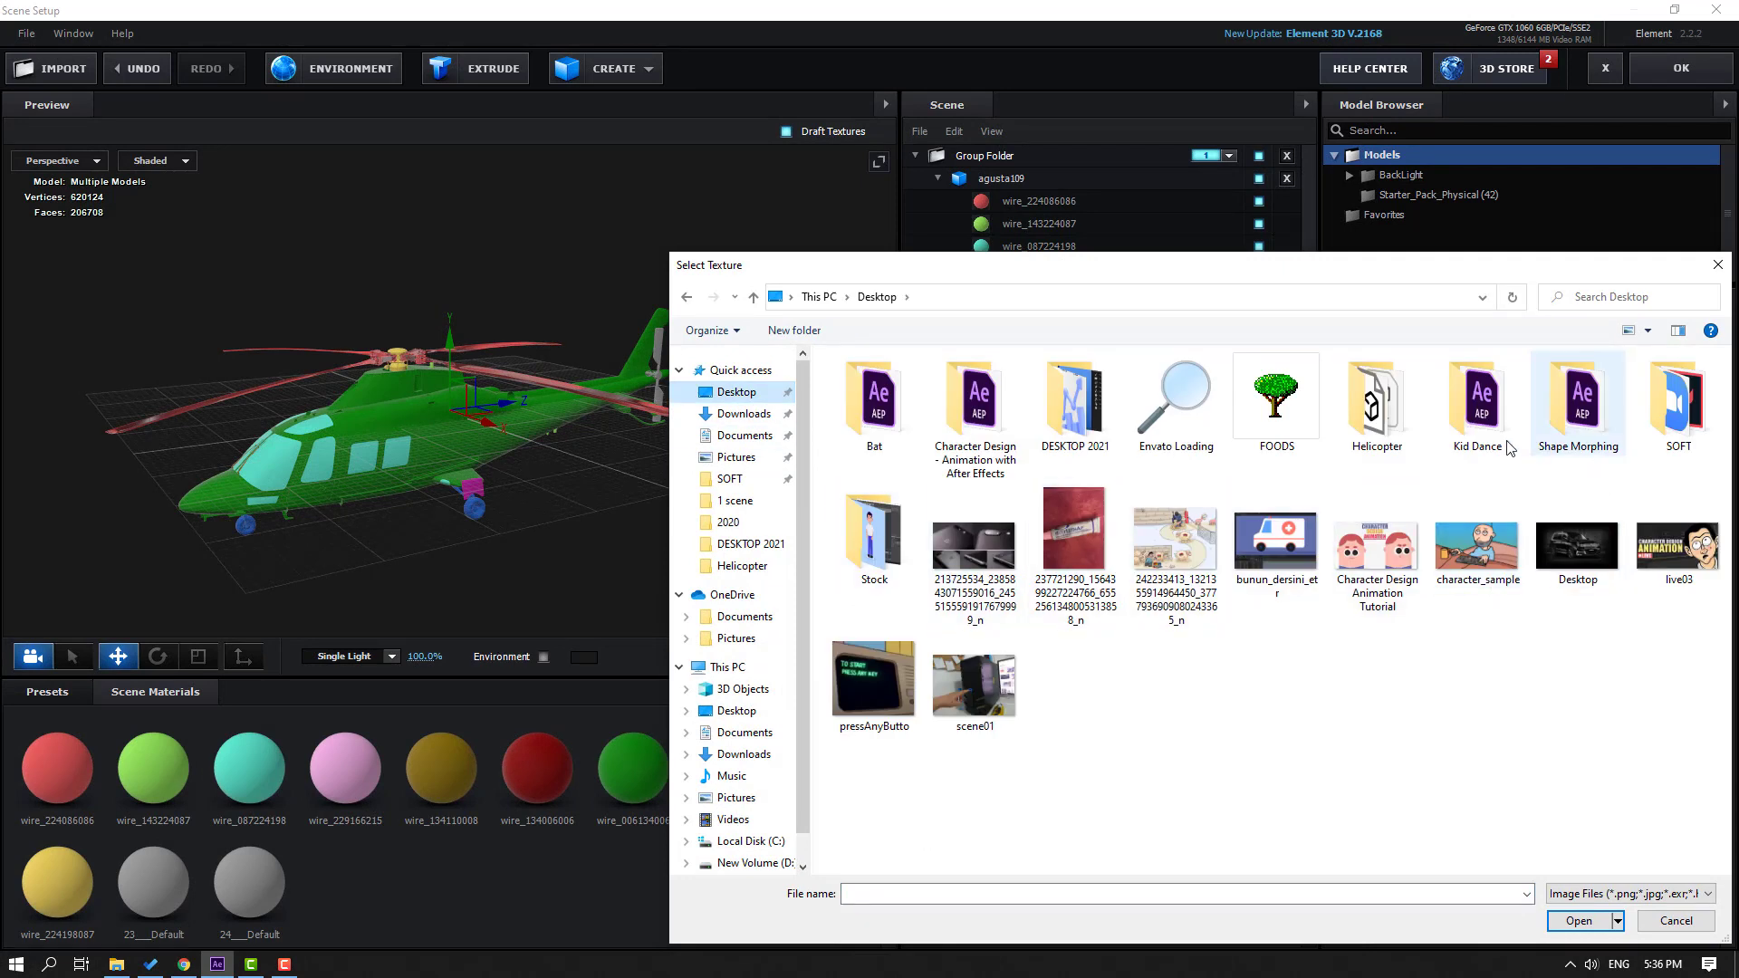
pyautogui.doubleClick(1369, 426)
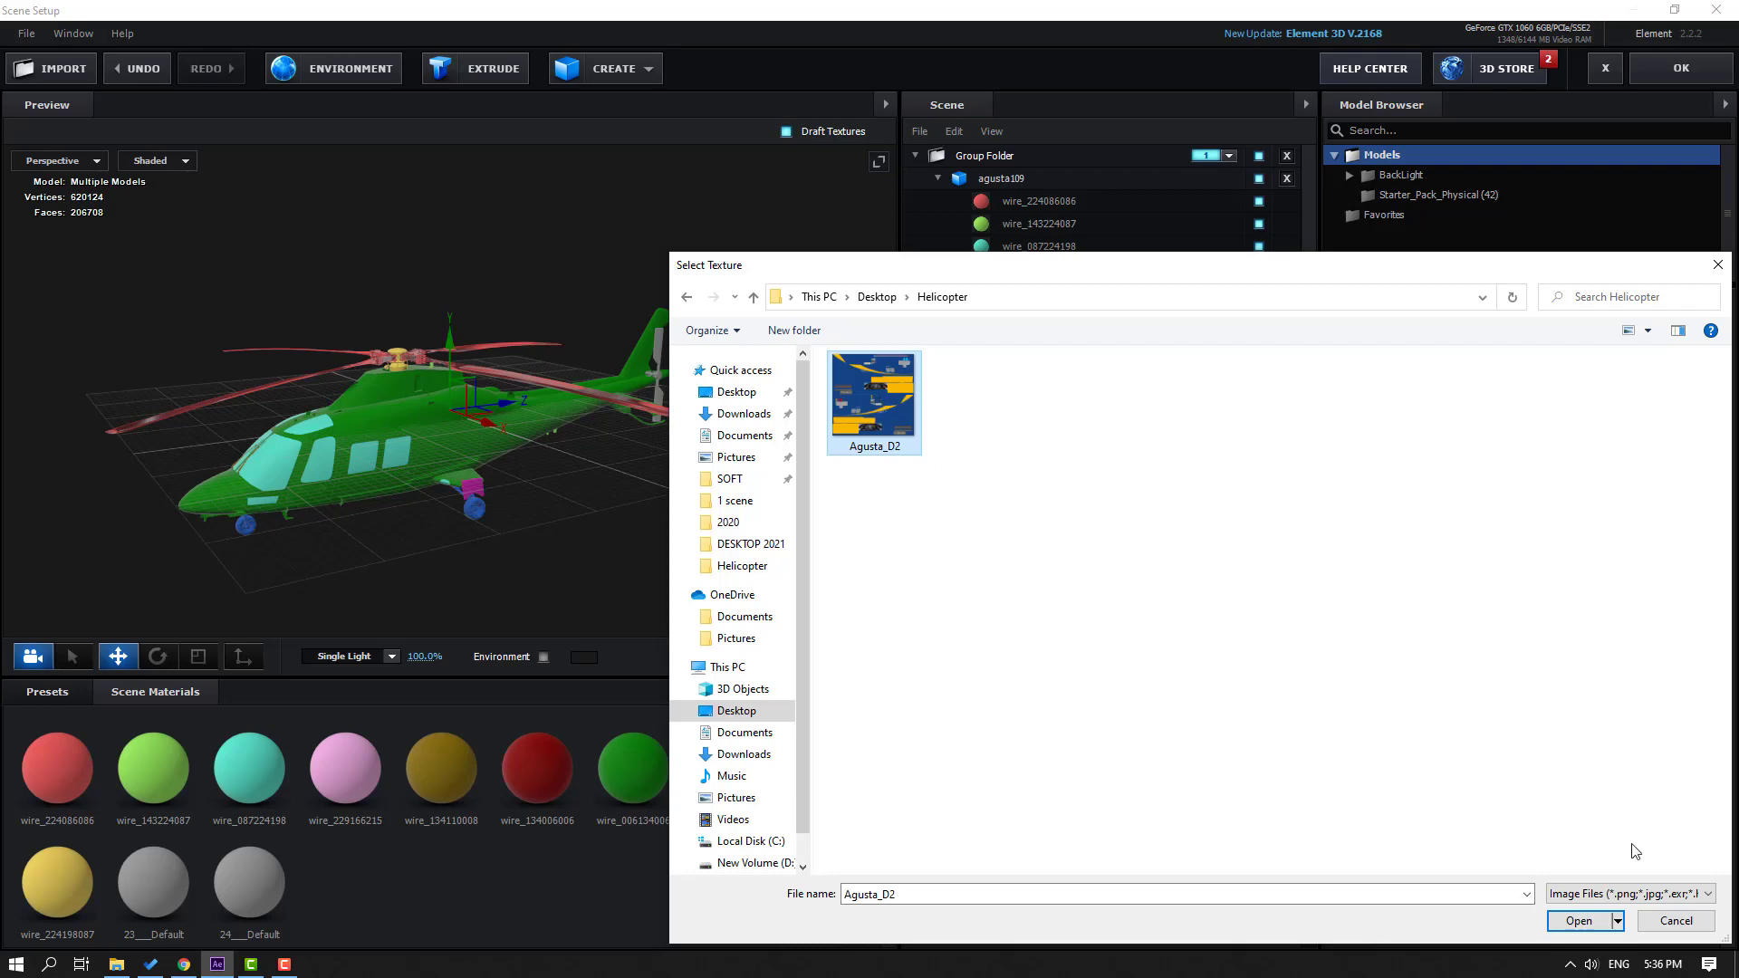
pyautogui.click(1578, 921)
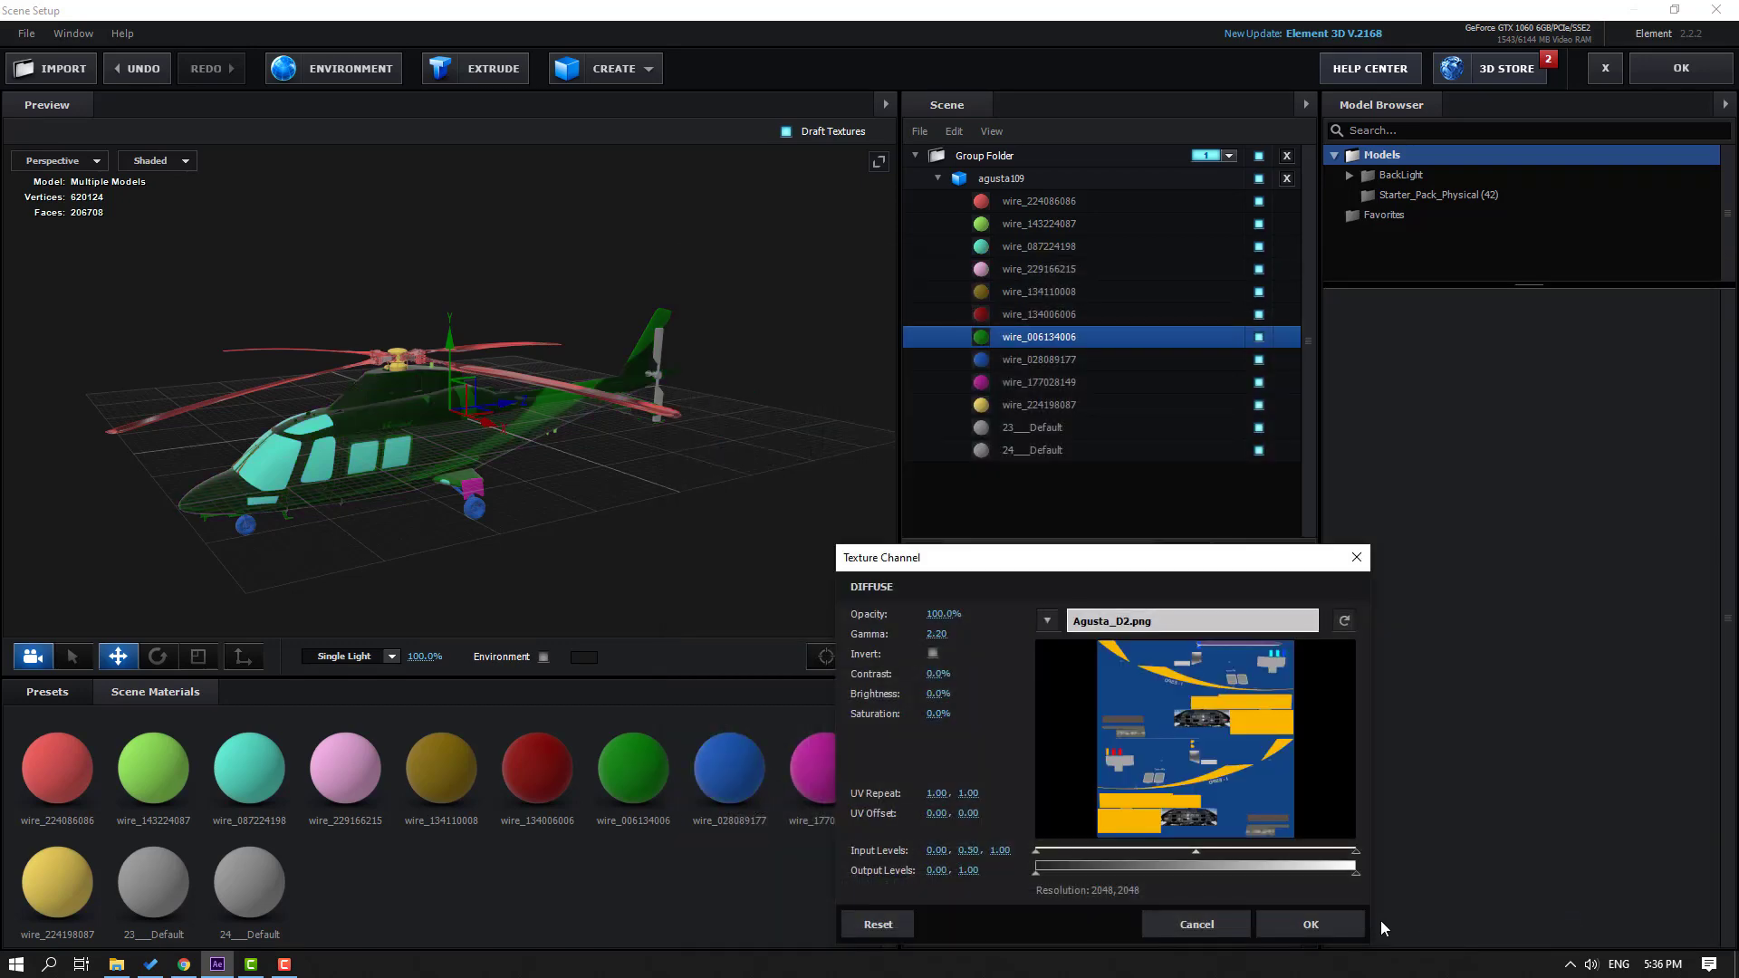
pyautogui.click(1324, 927)
pyautogui.scroll(3, 471, 477)
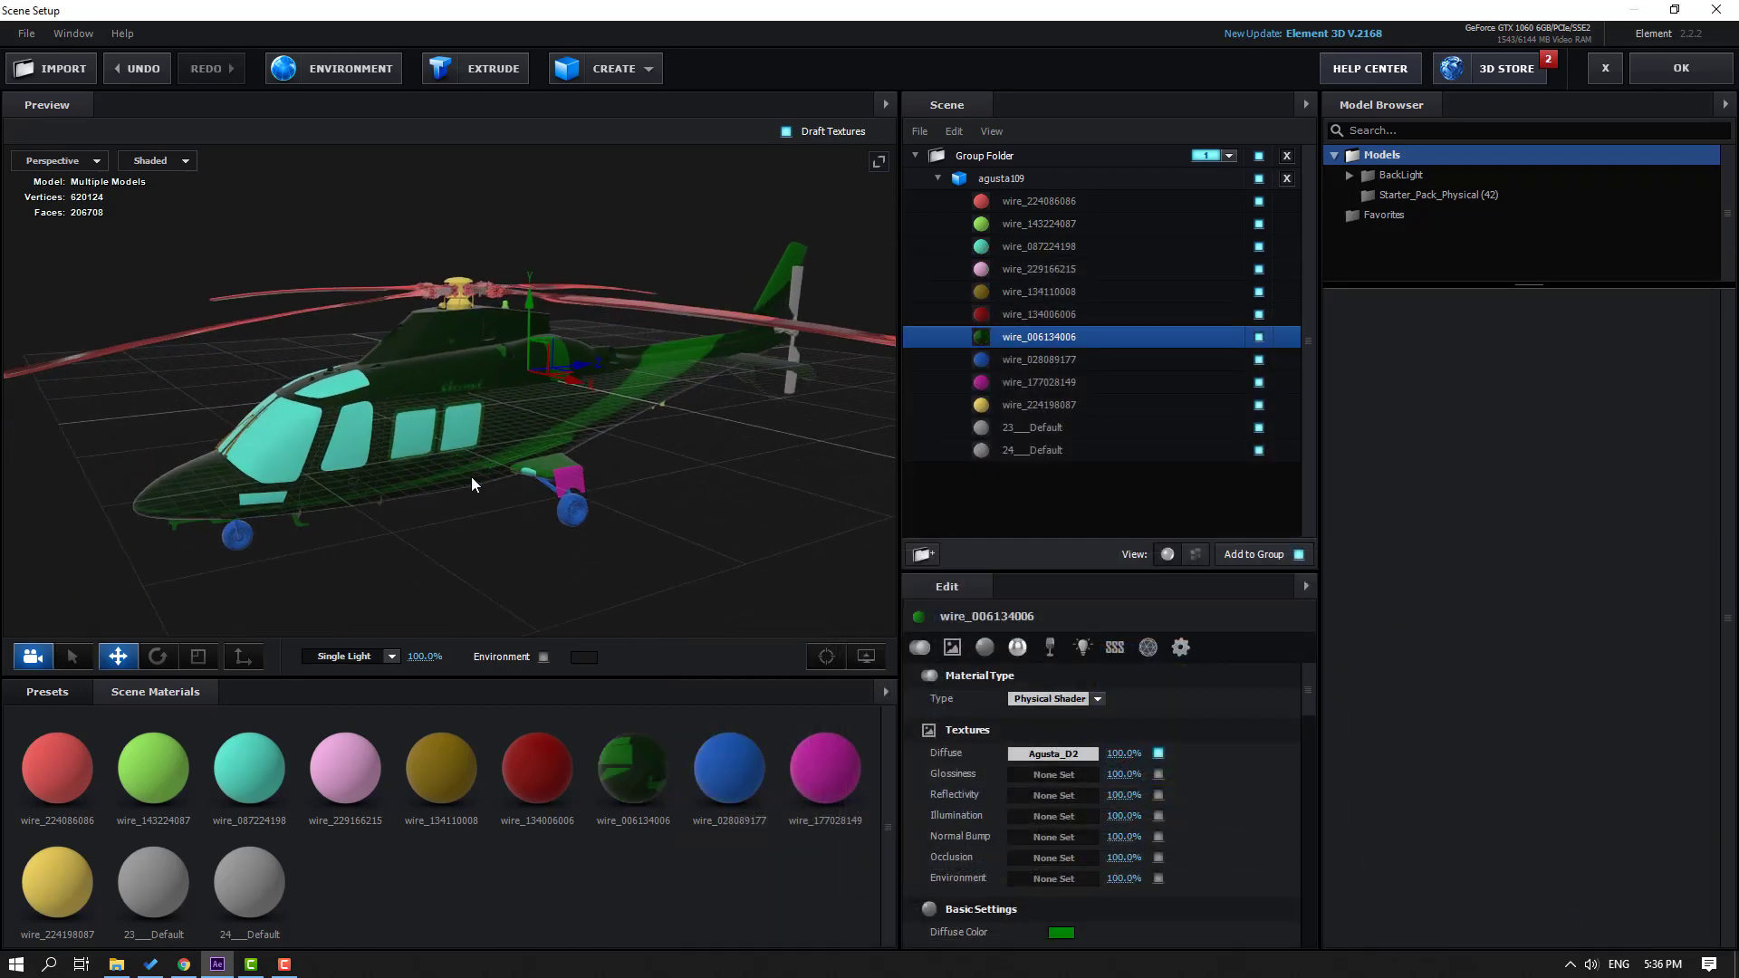
pyautogui.moveTo(471, 484)
pyautogui.mouseDown()
pyautogui.moveTo(818, 478)
pyautogui.moveTo(415, 487)
pyautogui.moveTo(440, 494)
pyautogui.mouseUp()
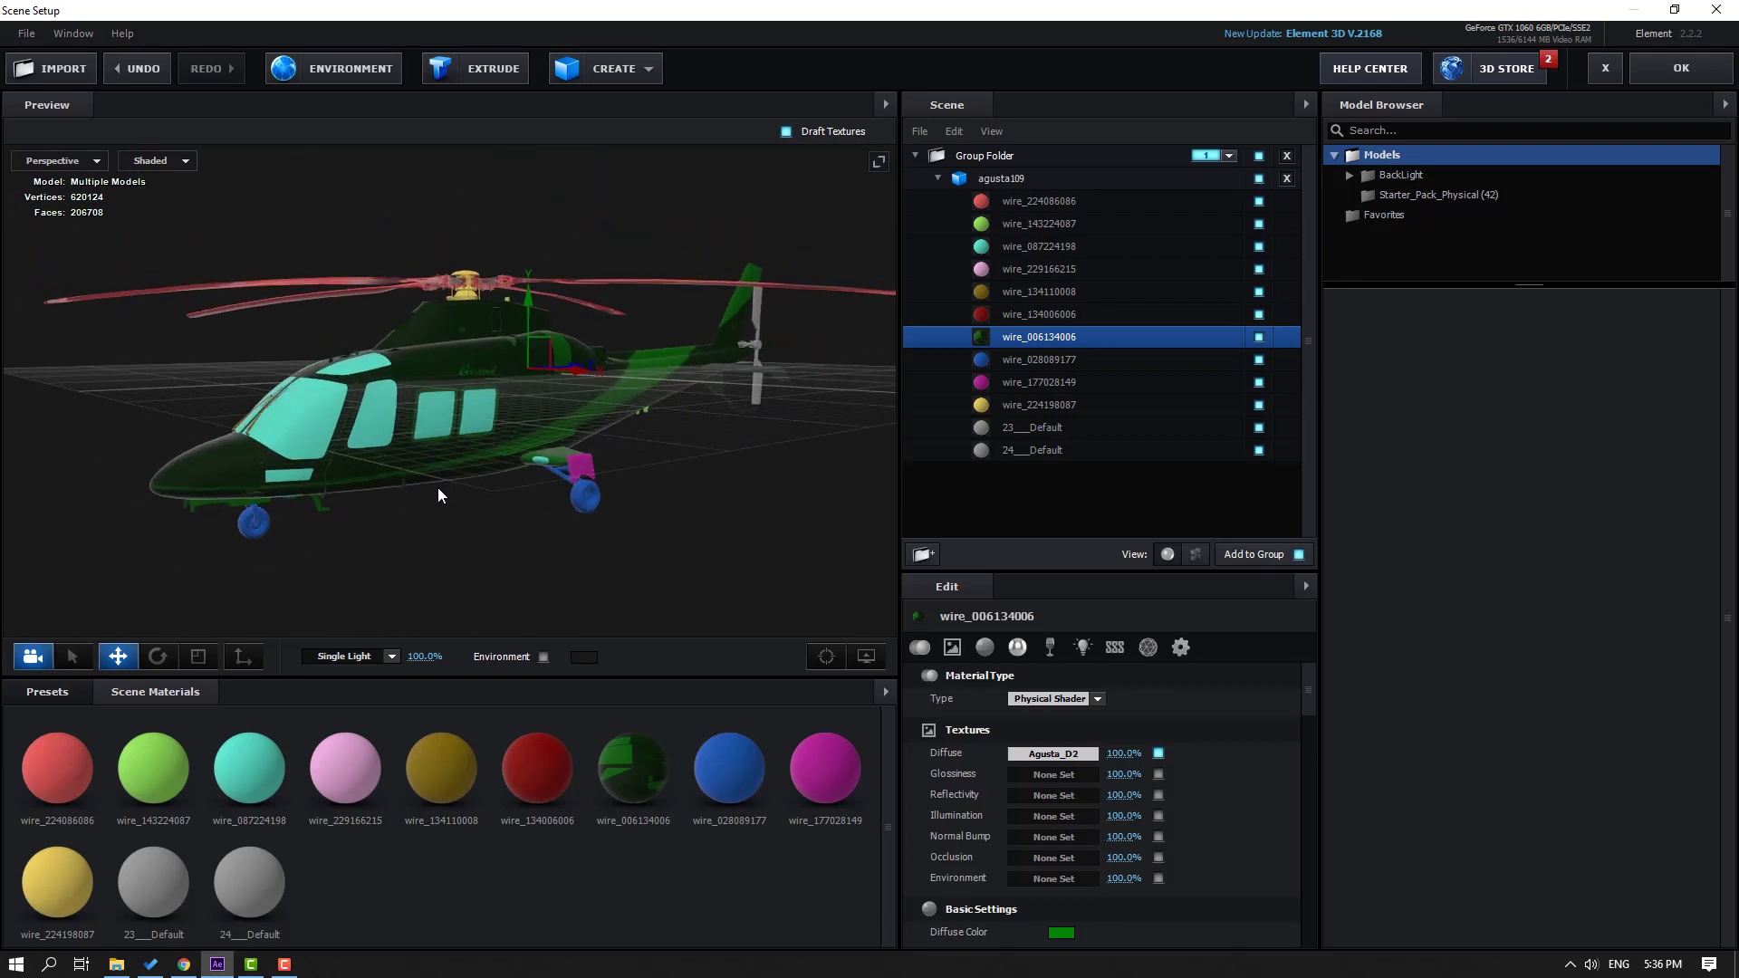
# Step: Create a new scene material and assign it to the helicopter body in place of wire_006134006
pyautogui.rightClick(413, 893)
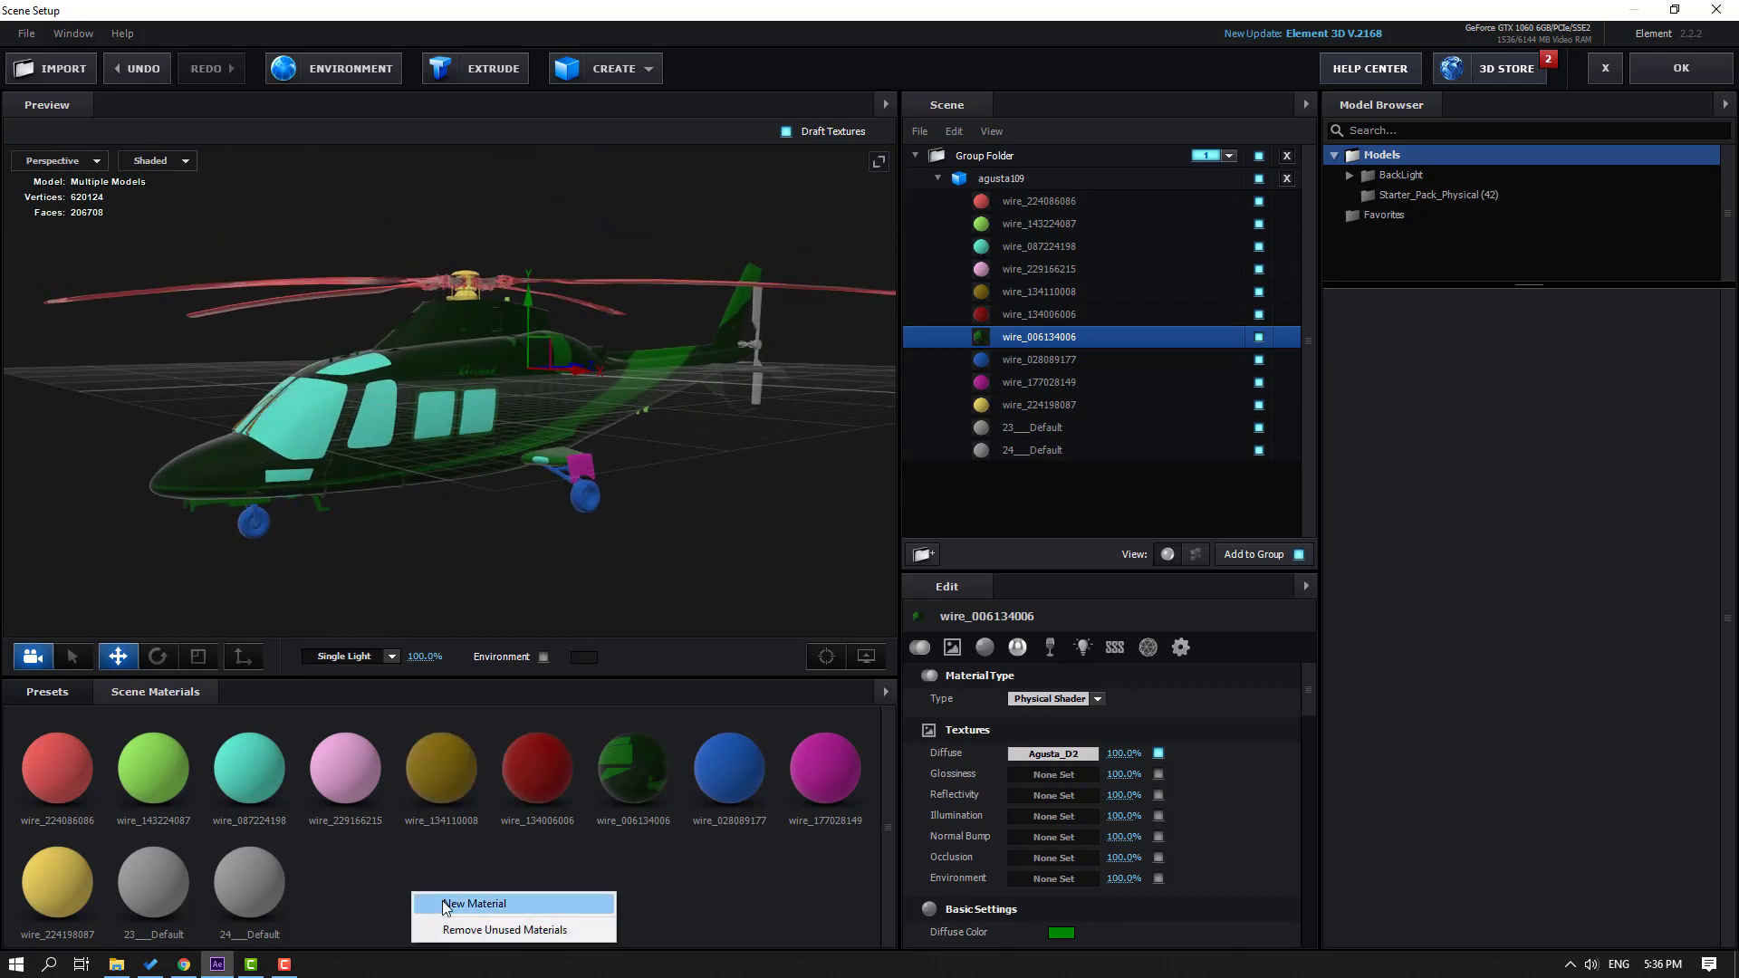
pyautogui.click(479, 903)
pyautogui.moveTo(362, 883); pyautogui.dragTo(1065, 337)
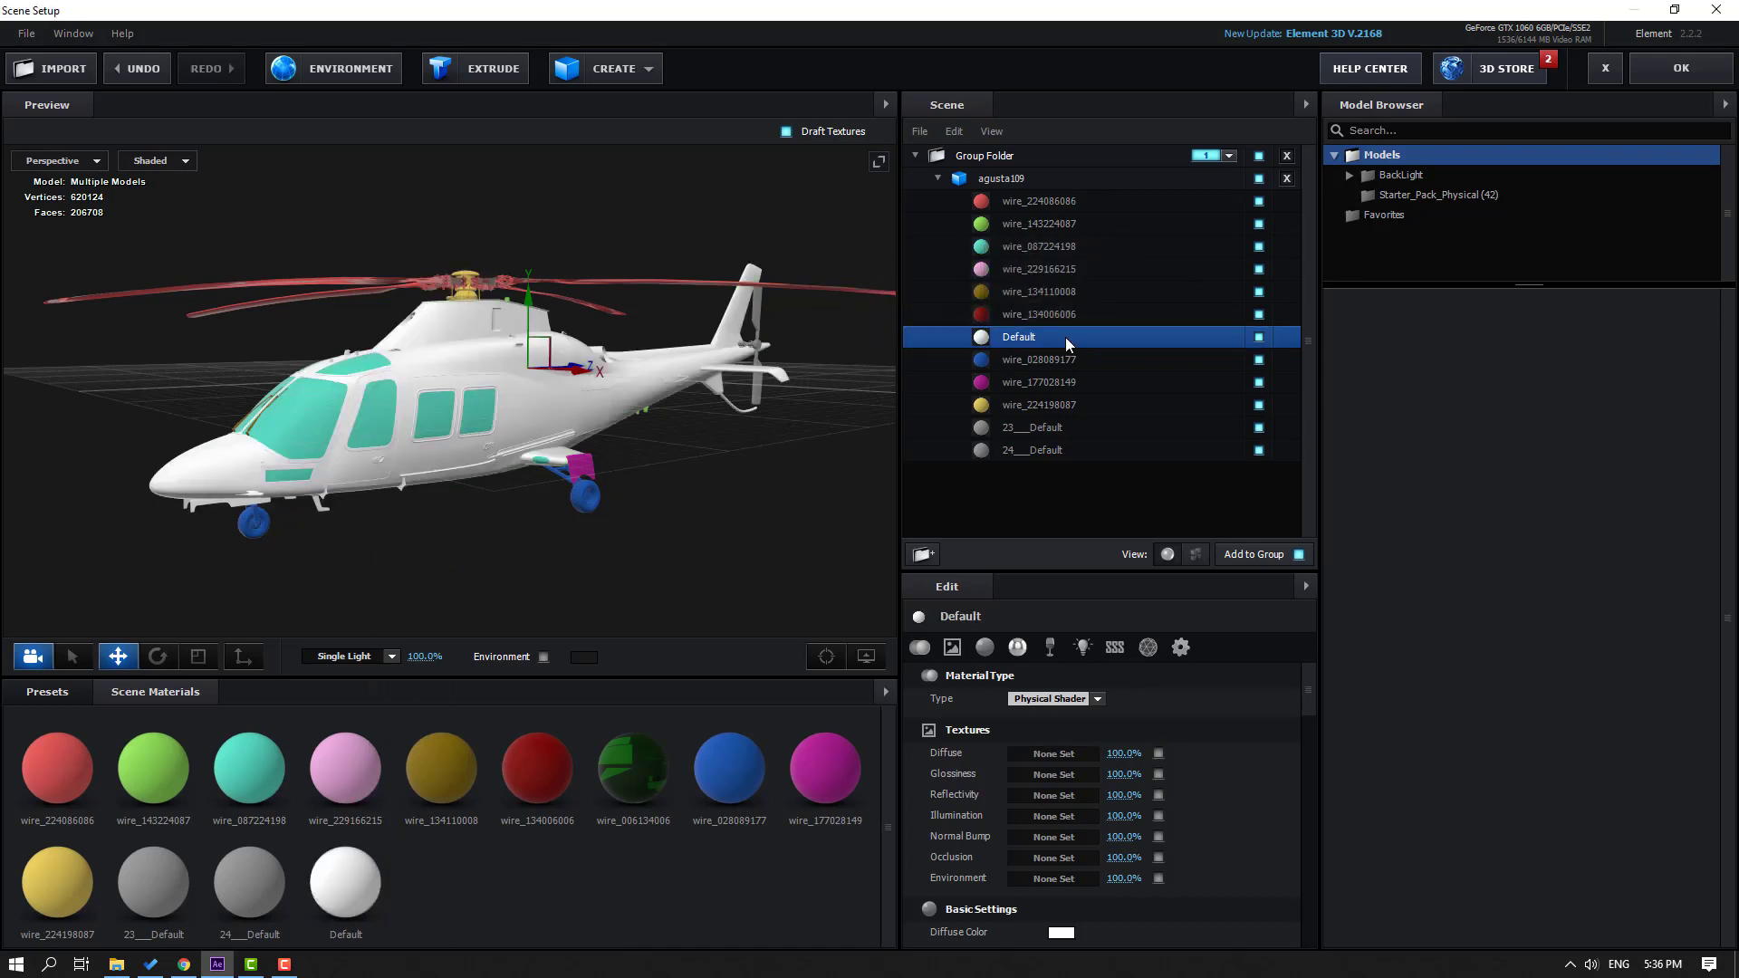
# Step: Load the Agusta_D2 image as the diffuse texture of the new body material
pyautogui.click(1047, 754)
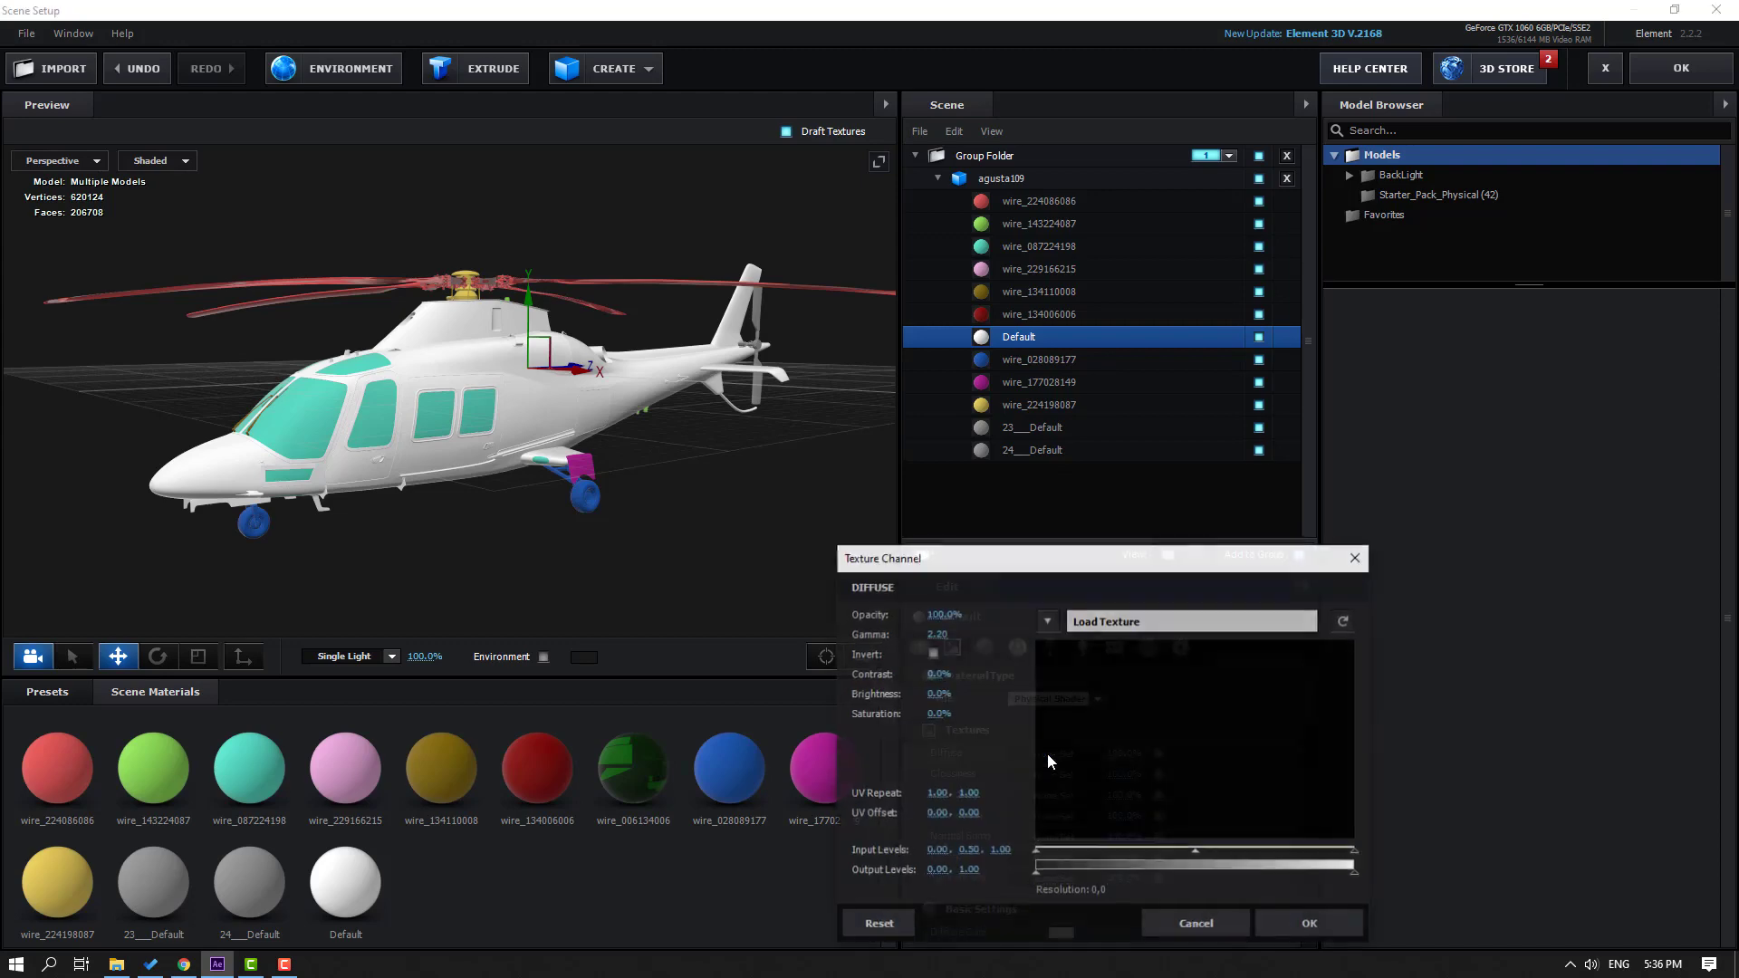
pyautogui.click(1123, 622)
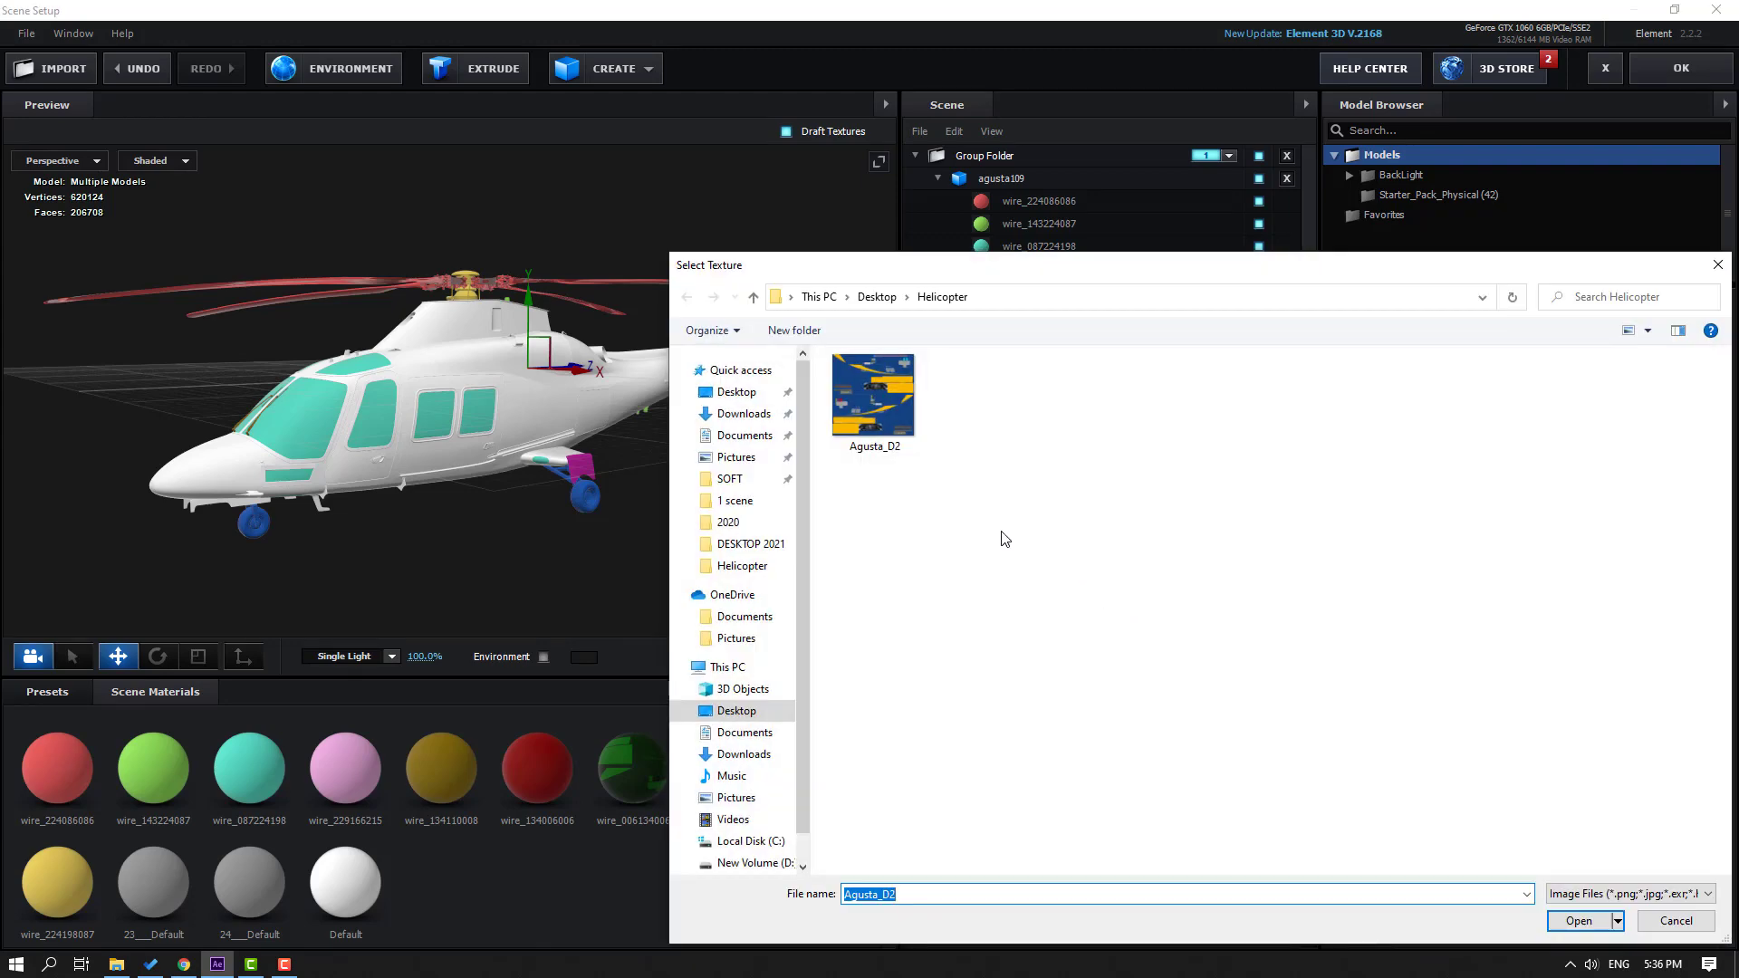
pyautogui.click(1577, 921)
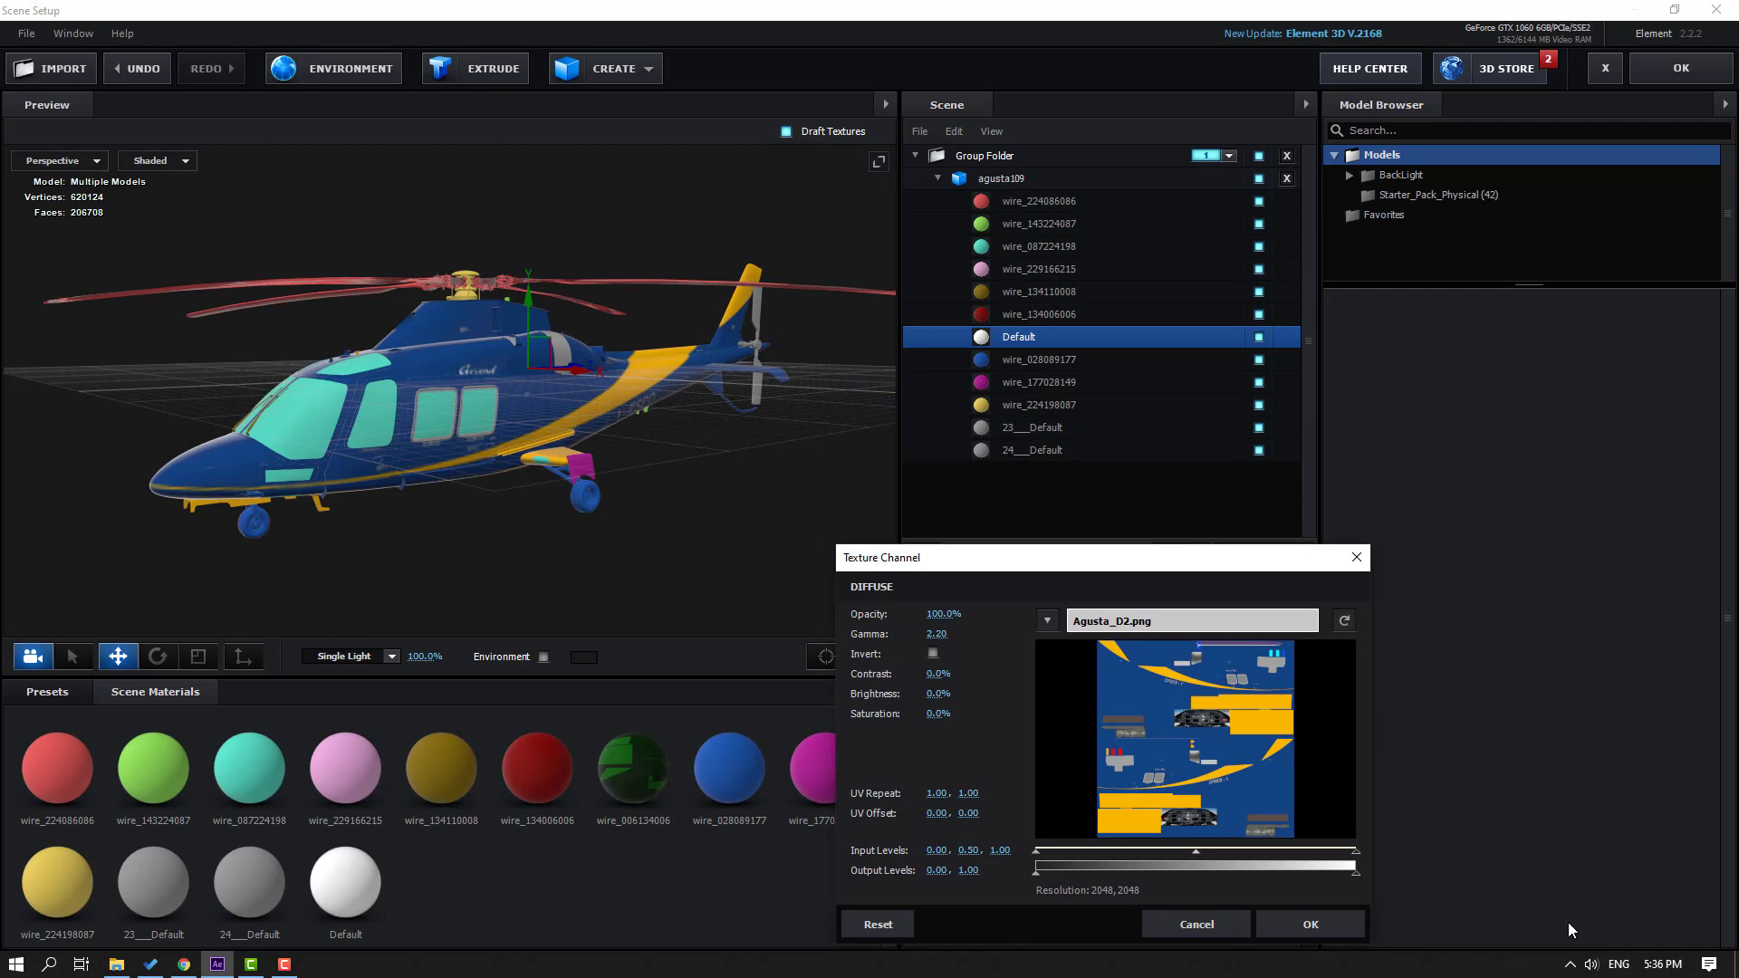
pyautogui.click(1316, 925)
pyautogui.moveTo(543, 392); pyautogui.dragTo(676, 442)
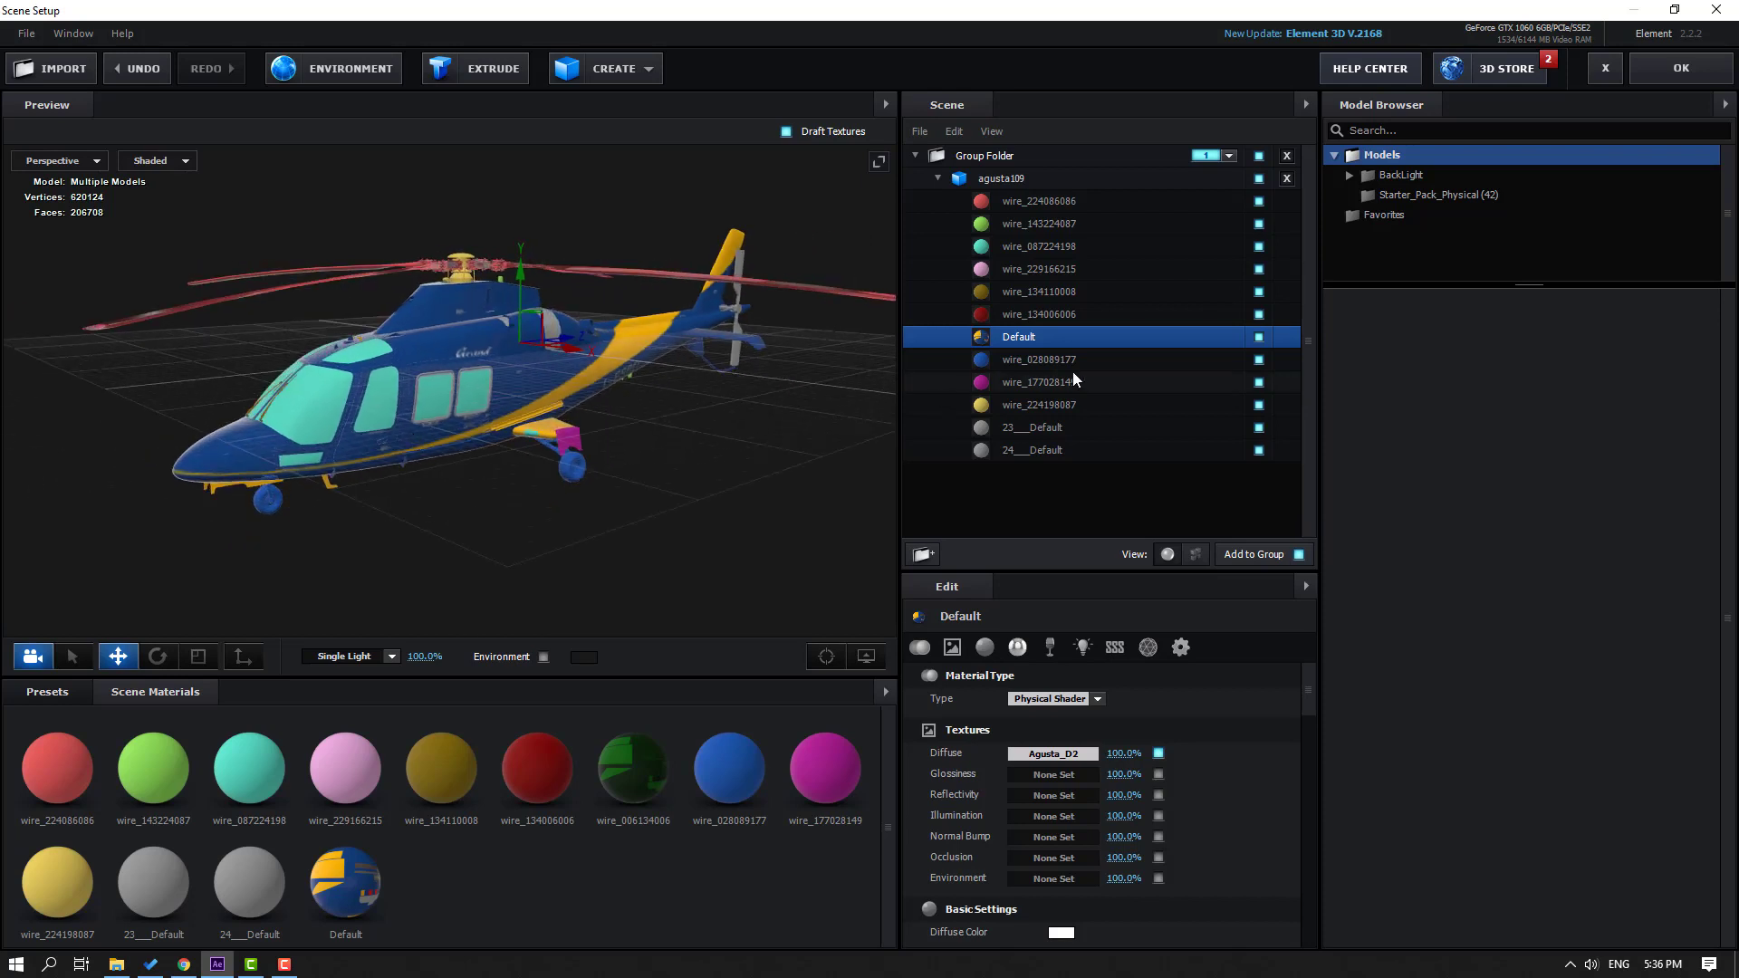
# Step: Select the wire_087224198 material and switch its visibility off and back on to identify its parts
pyautogui.click(1042, 252)
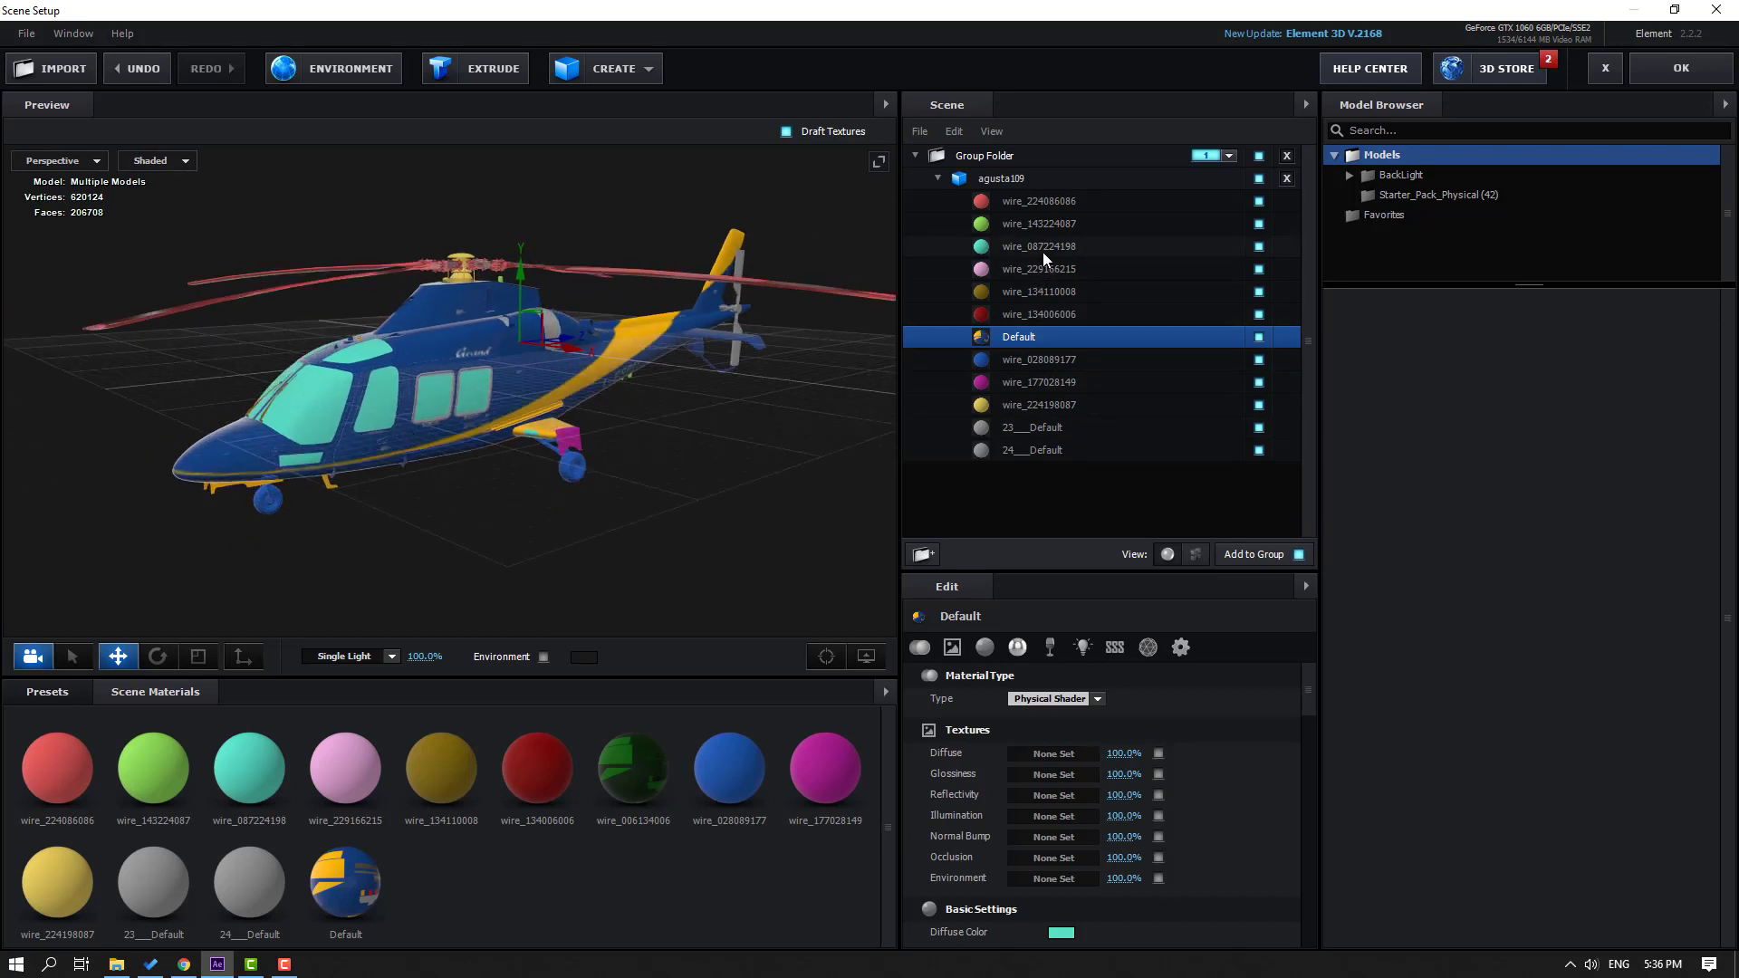
pyautogui.click(1259, 249)
pyautogui.click(1259, 248)
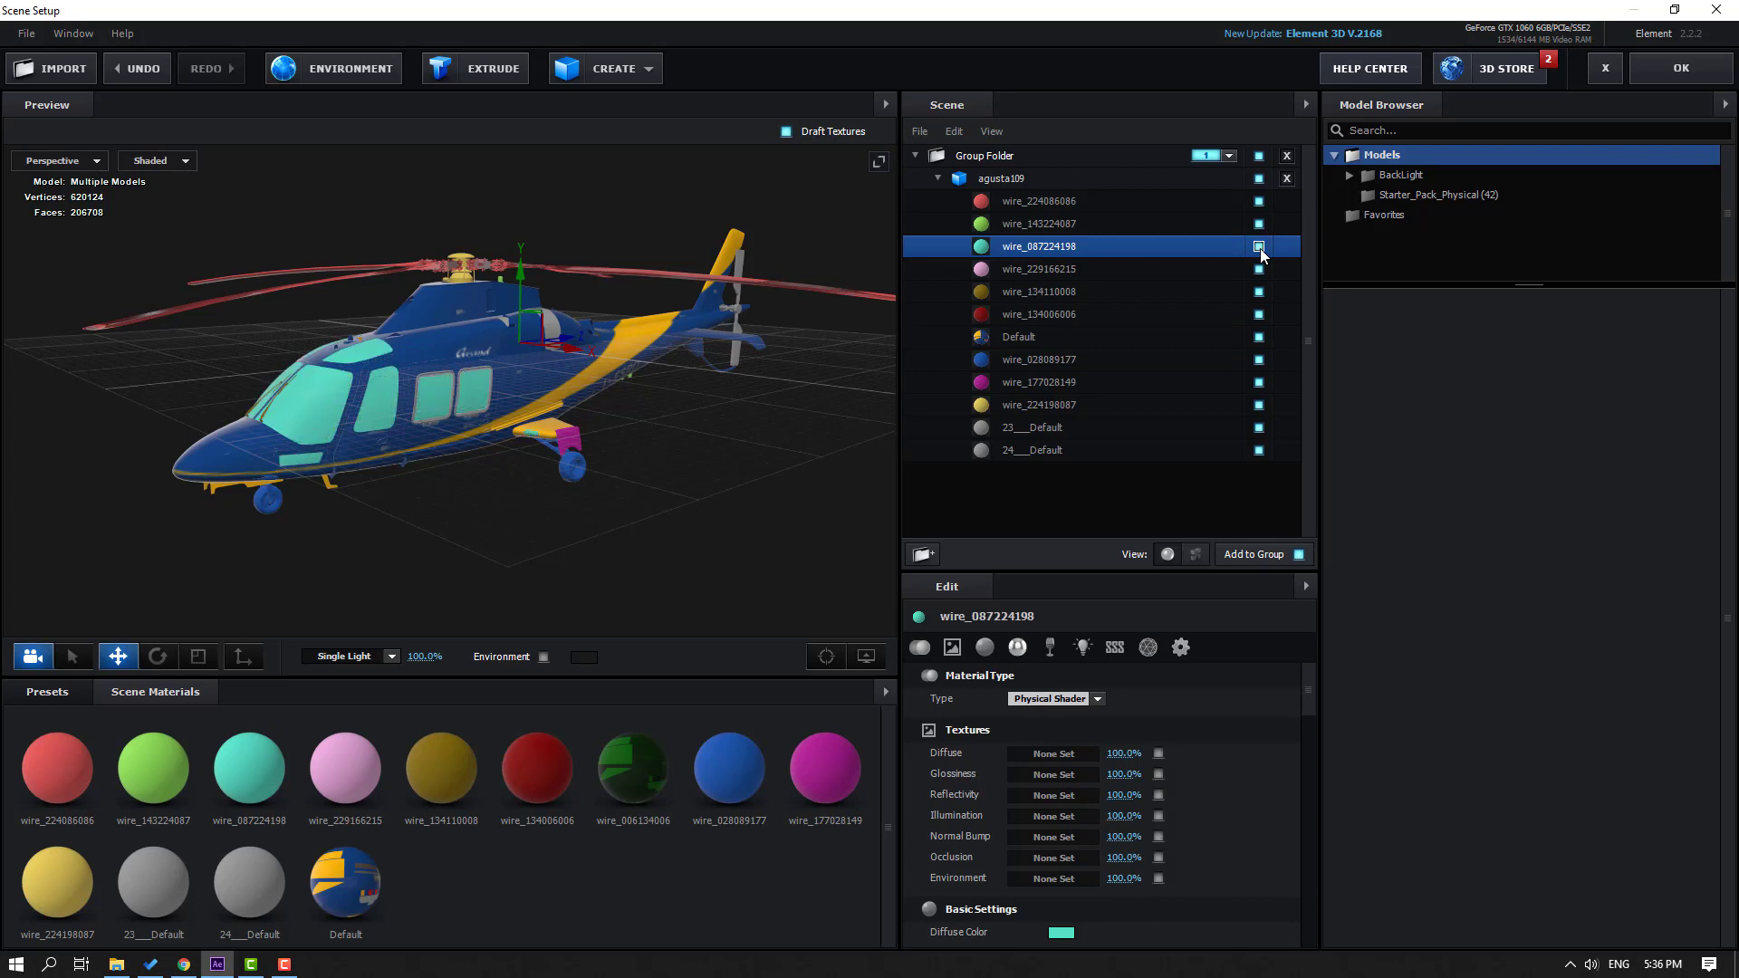
# Step: Apply the Glass preset from the Physical materials to the window material wire_087224198
pyautogui.click(58, 698)
pyautogui.scroll(-5, 129, 851)
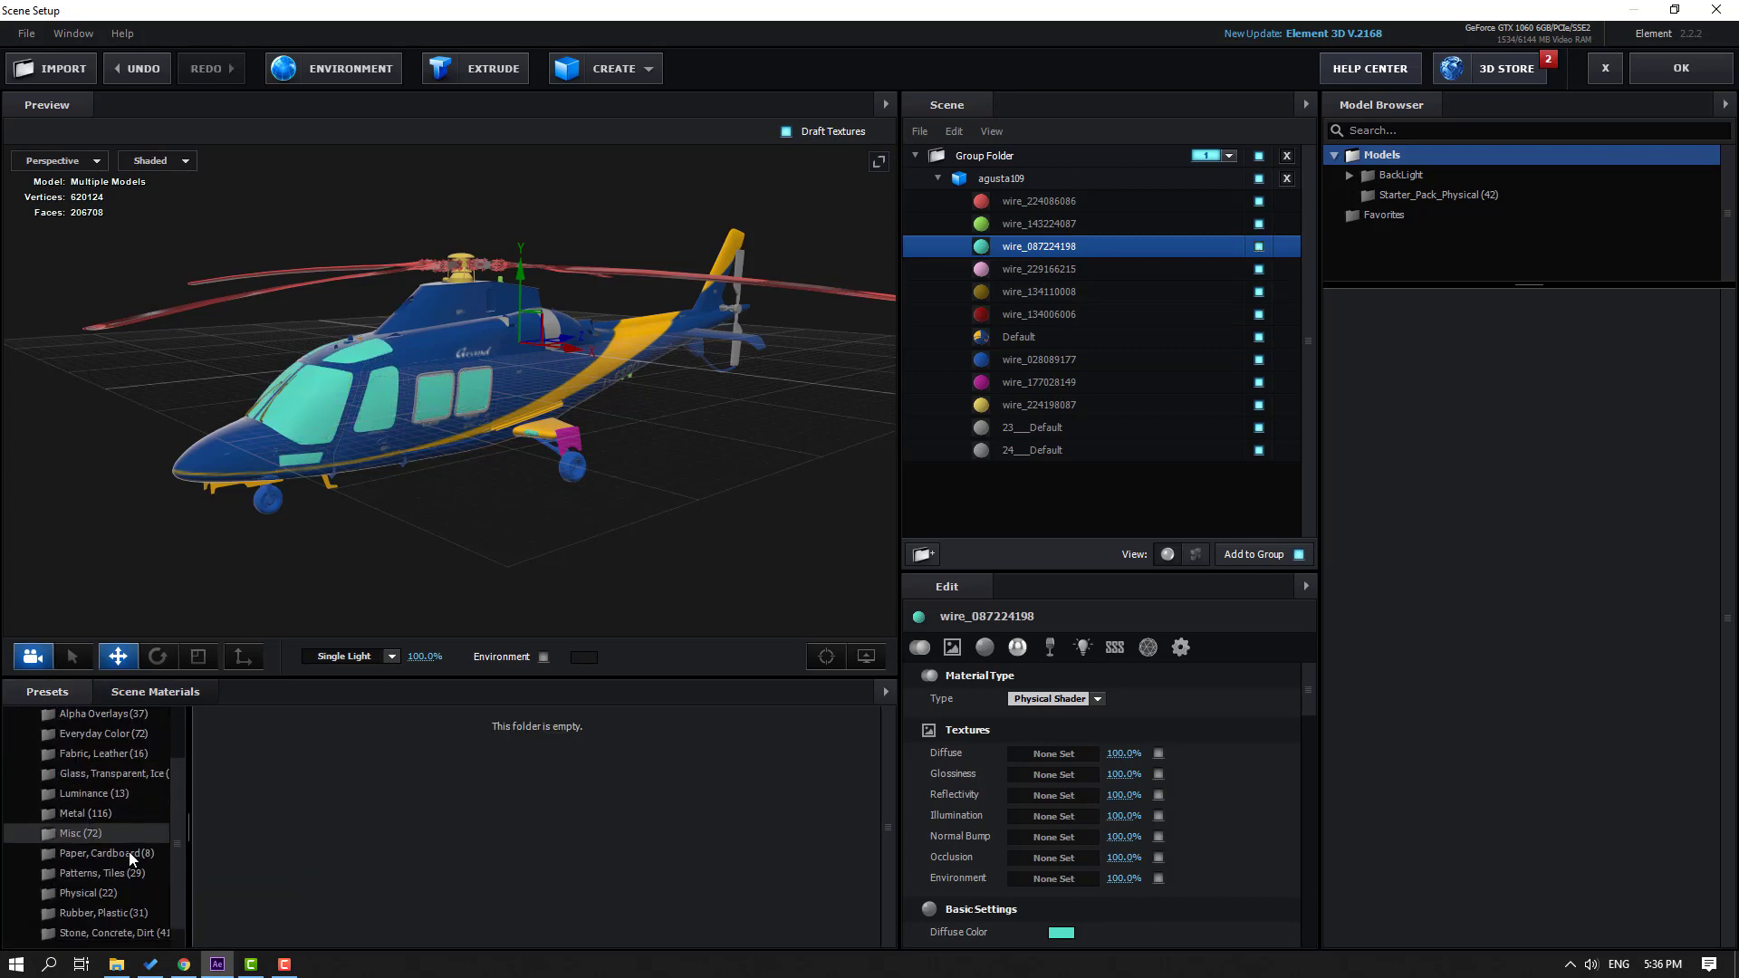
pyautogui.click(88, 880)
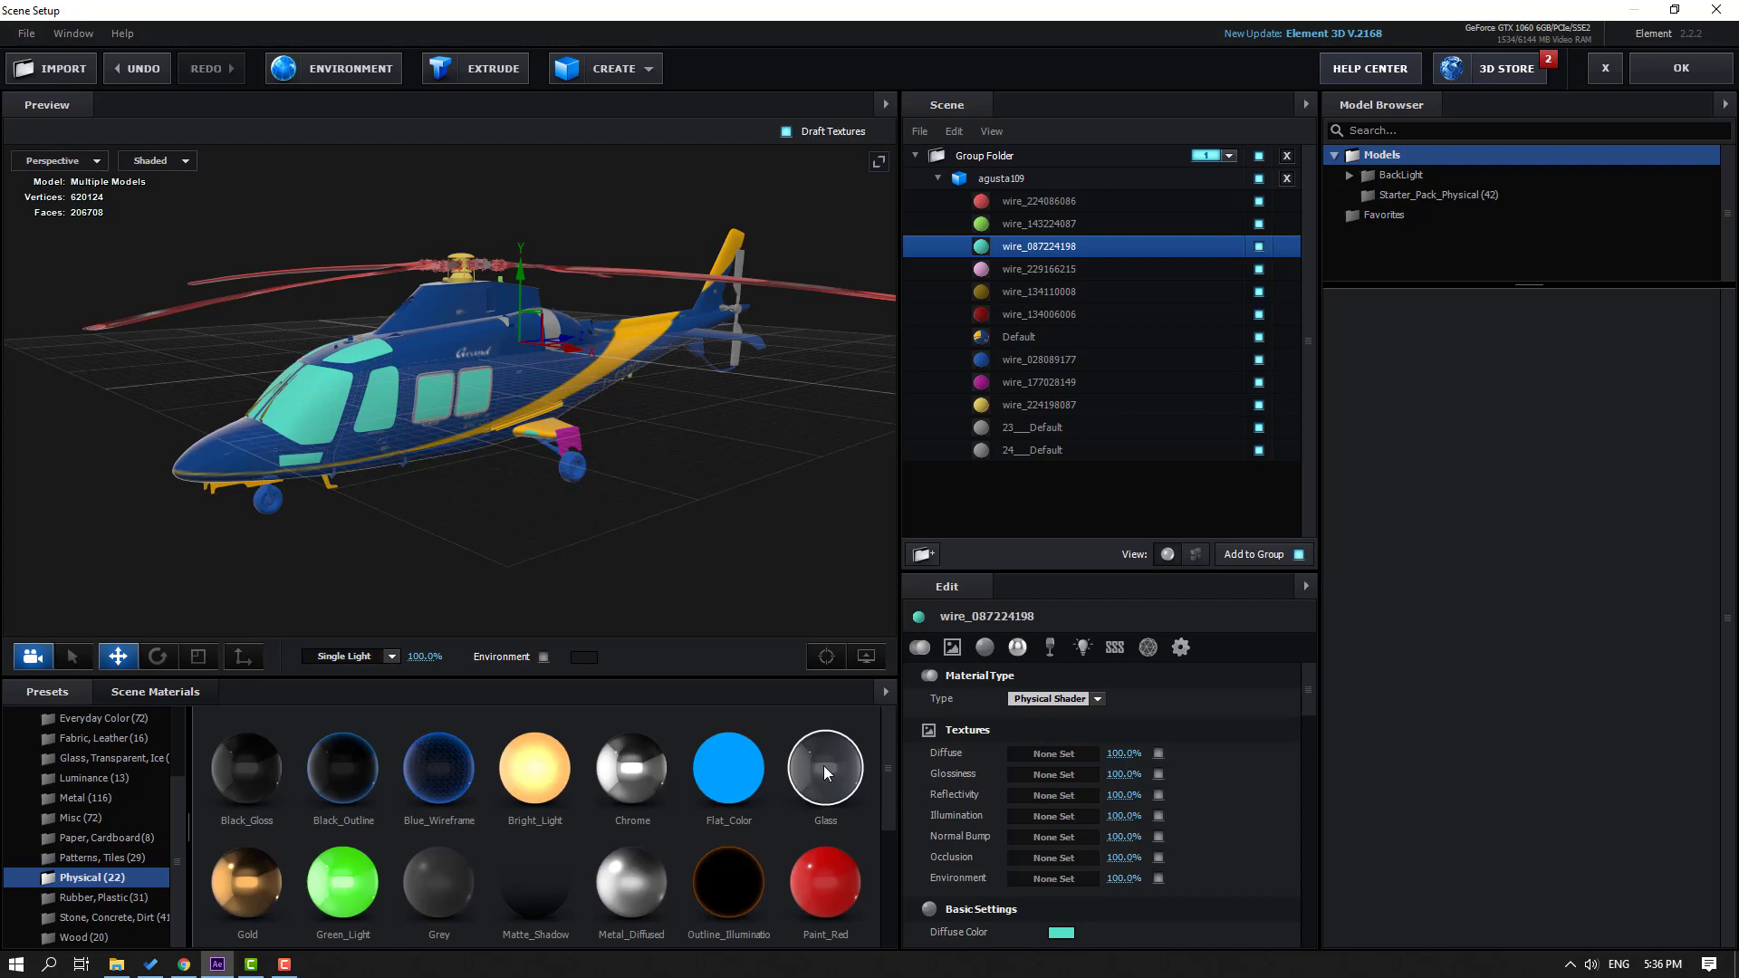
pyautogui.moveTo(820, 769); pyautogui.dragTo(1021, 245)
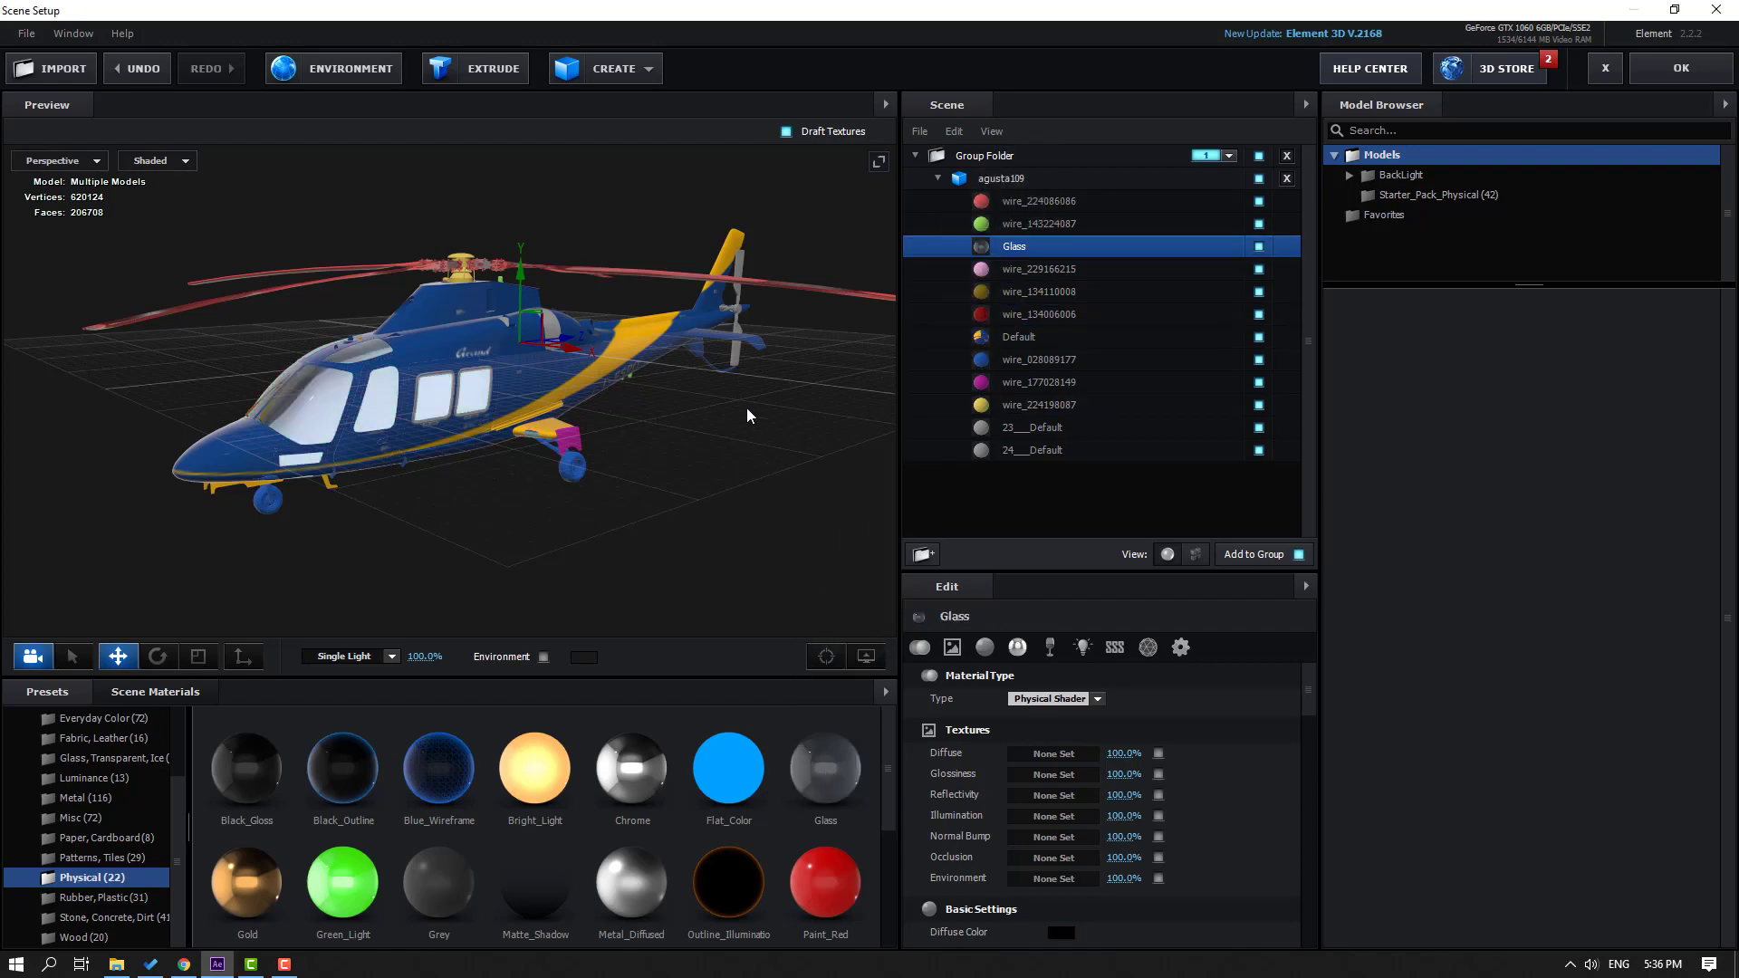
# Step: Set the Glass material's Force Opacity to 63% in its advanced settings
pyautogui.scroll(5, 313, 388)
pyautogui.moveTo(314, 387); pyautogui.dragTo(1149, 607)
pyautogui.moveTo(1300, 688); pyautogui.dragTo(1279, 937)
pyautogui.scroll(3, 1159, 808)
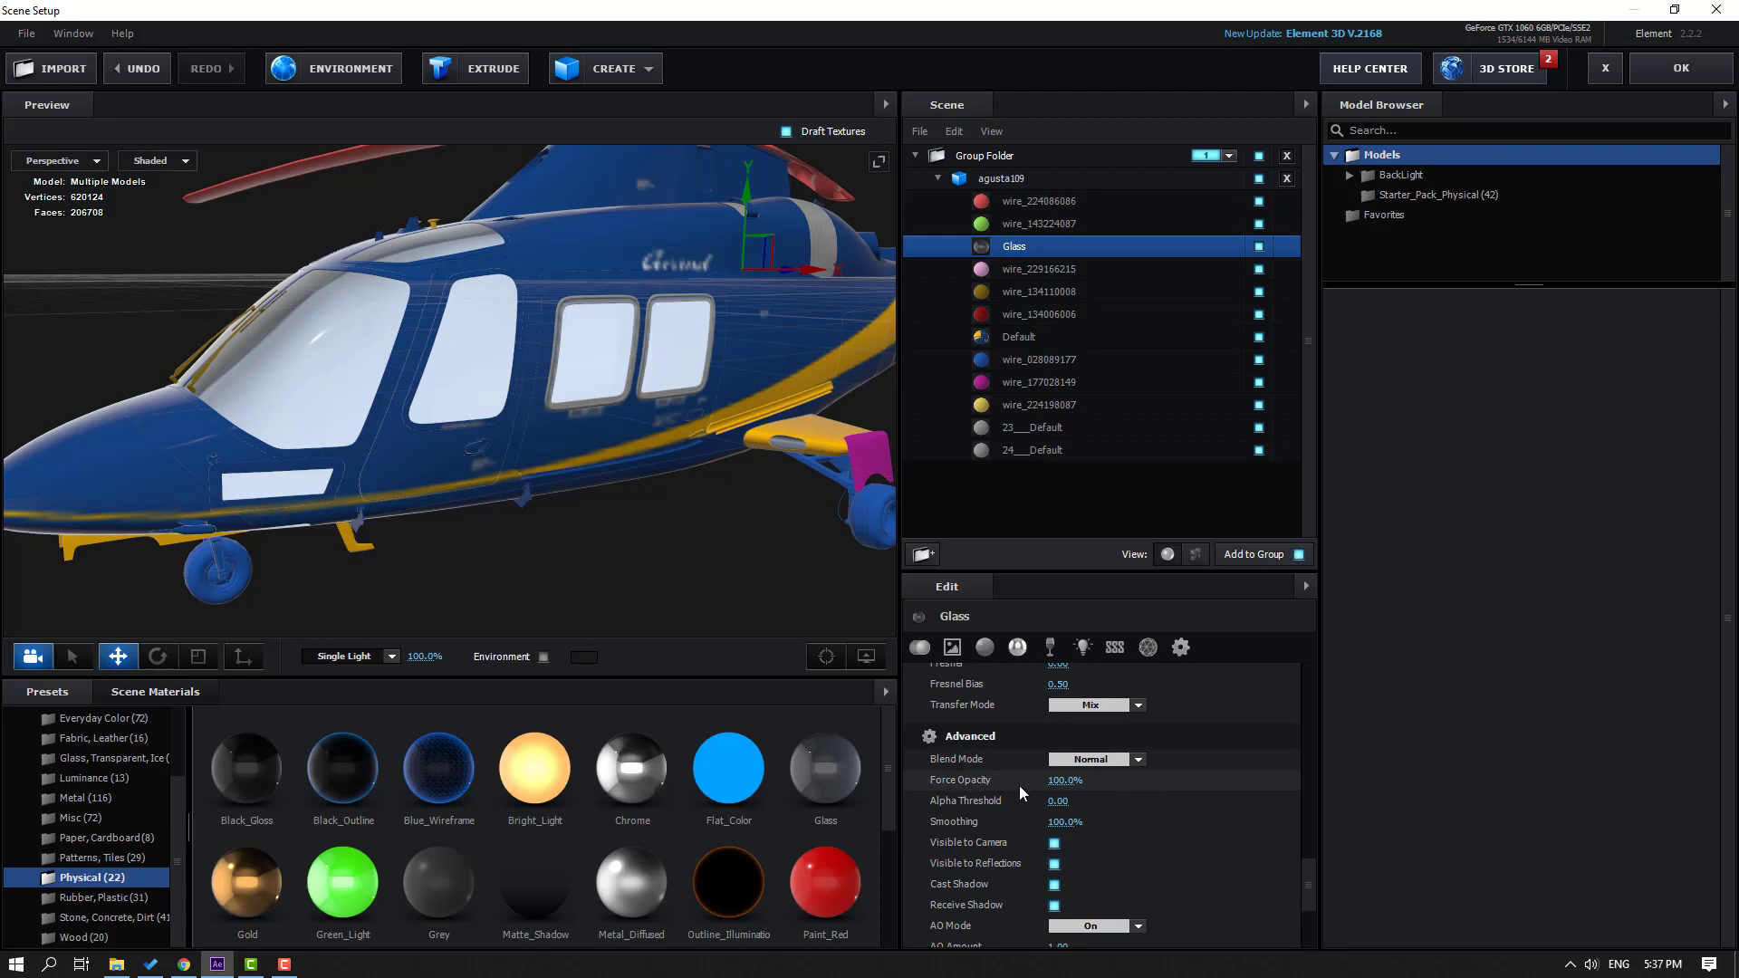
pyautogui.moveTo(1071, 781); pyautogui.dragTo(1040, 792)
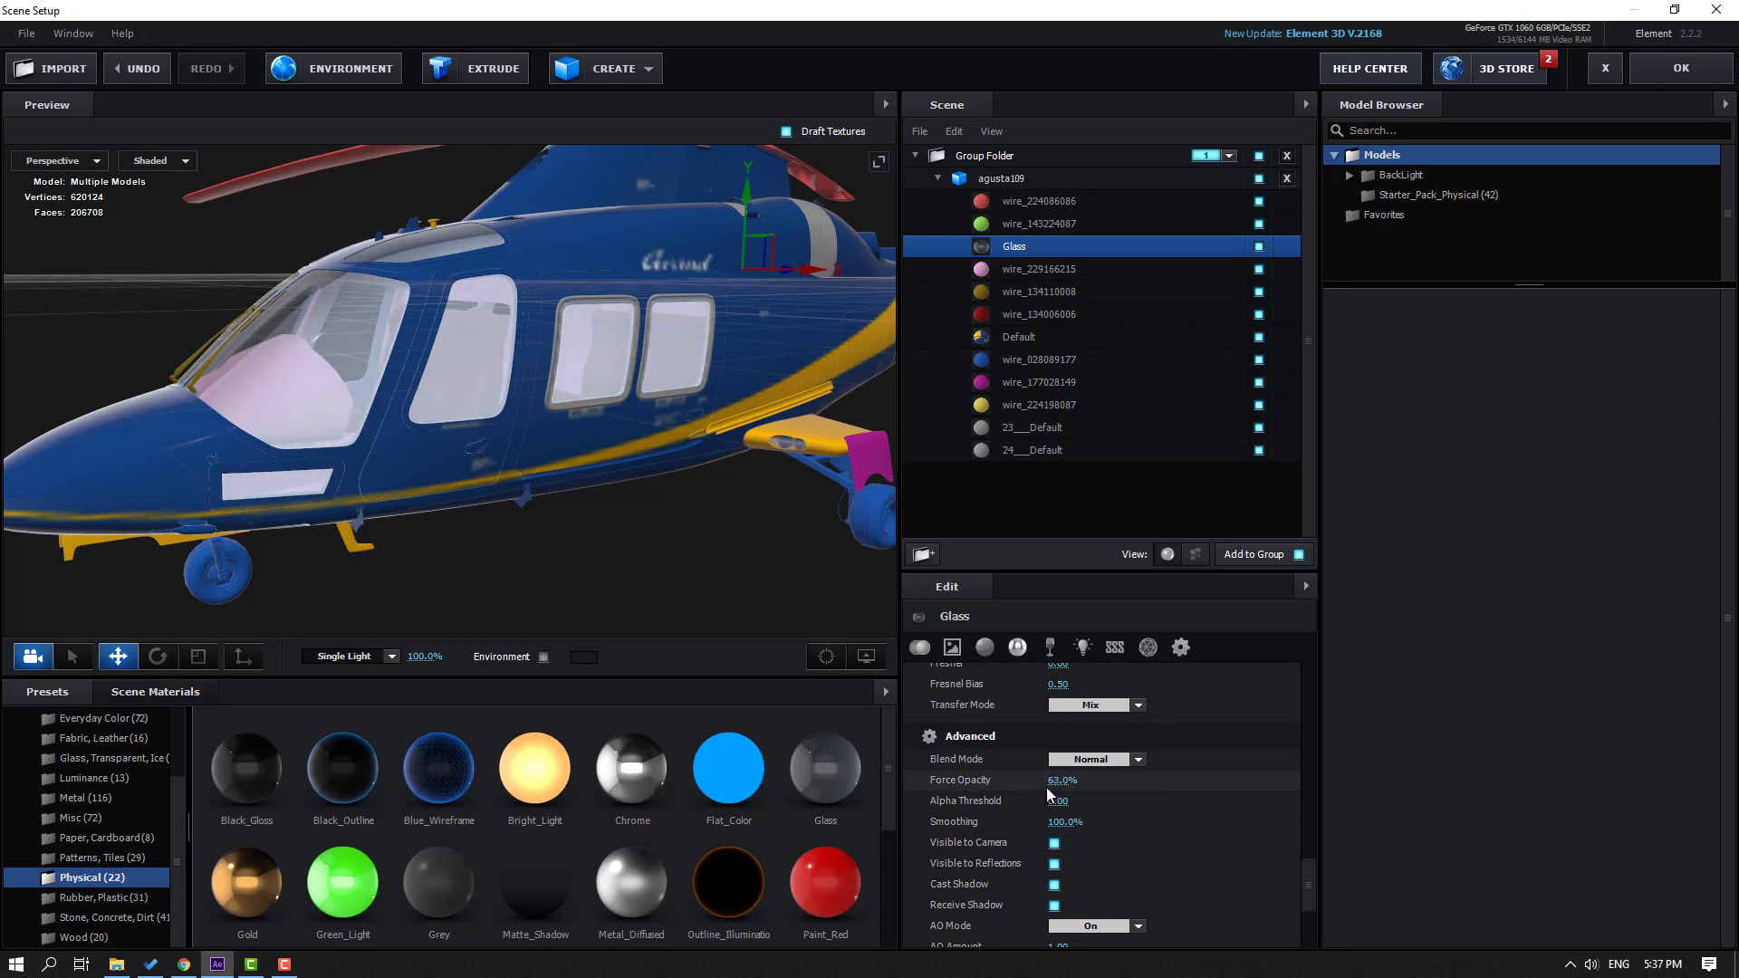
pyautogui.moveTo(520, 486); pyautogui.dragTo(475, 482)
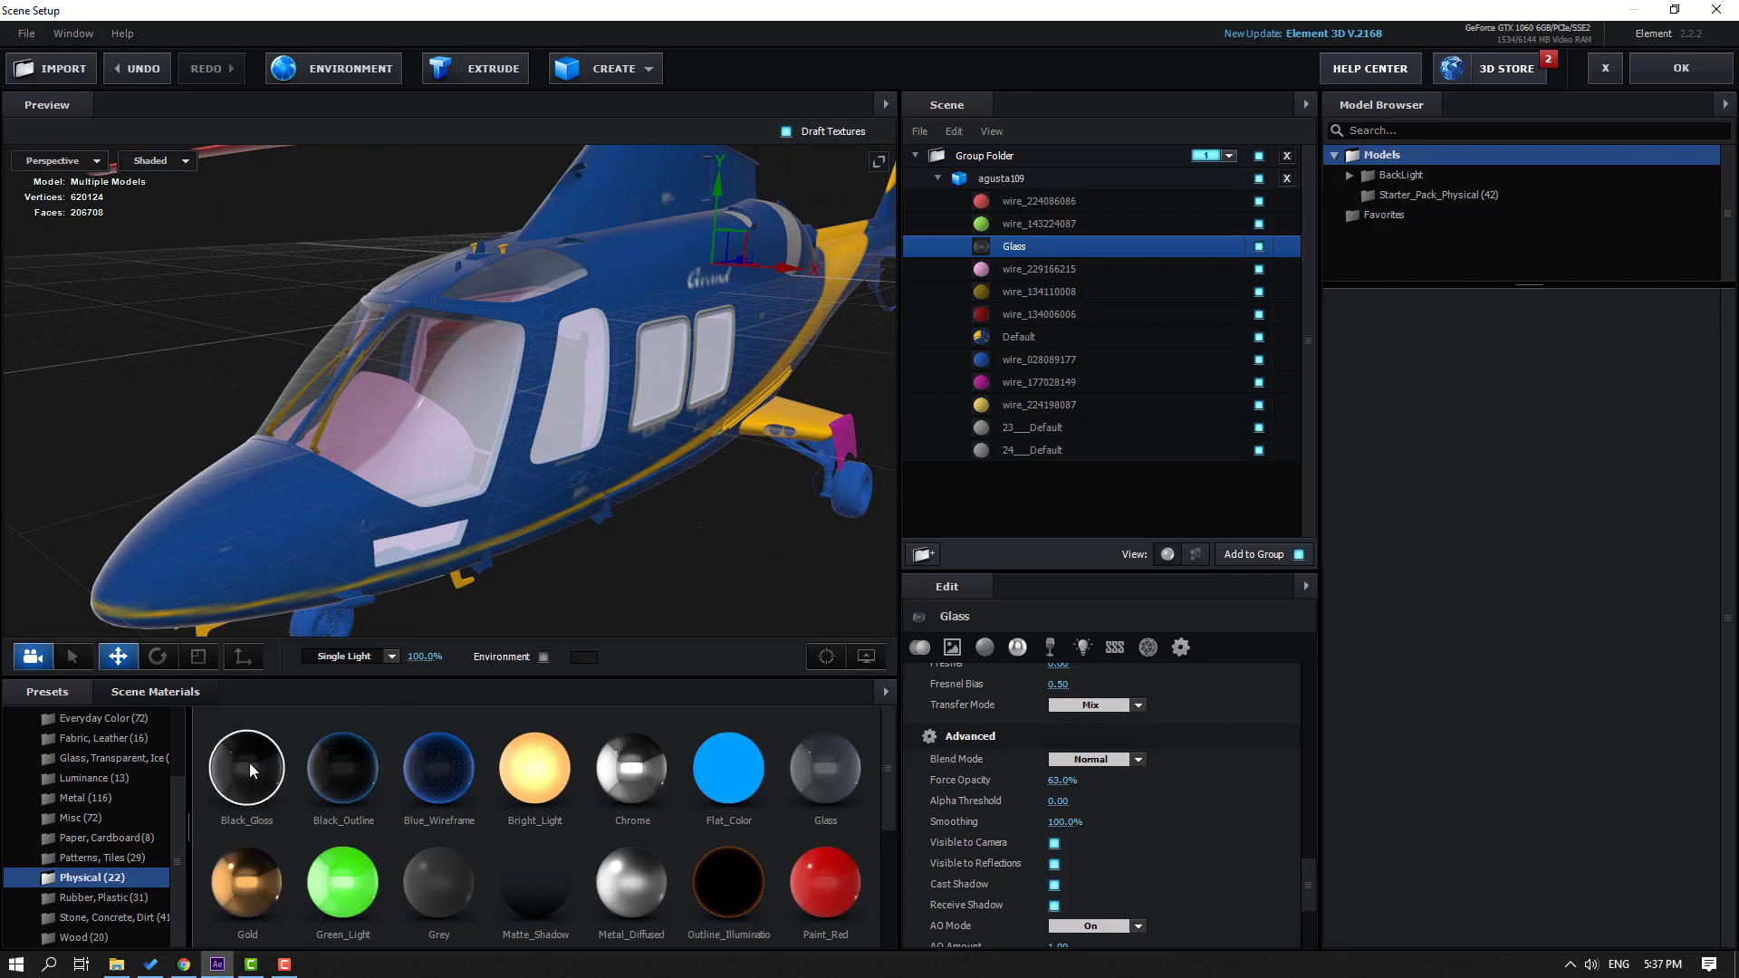
# Step: Try the Black_Gloss preset on the windows with 86% Force Opacity and restore the Glass scene material
pyautogui.moveTo(733, 601); pyautogui.dragTo(1019, 246)
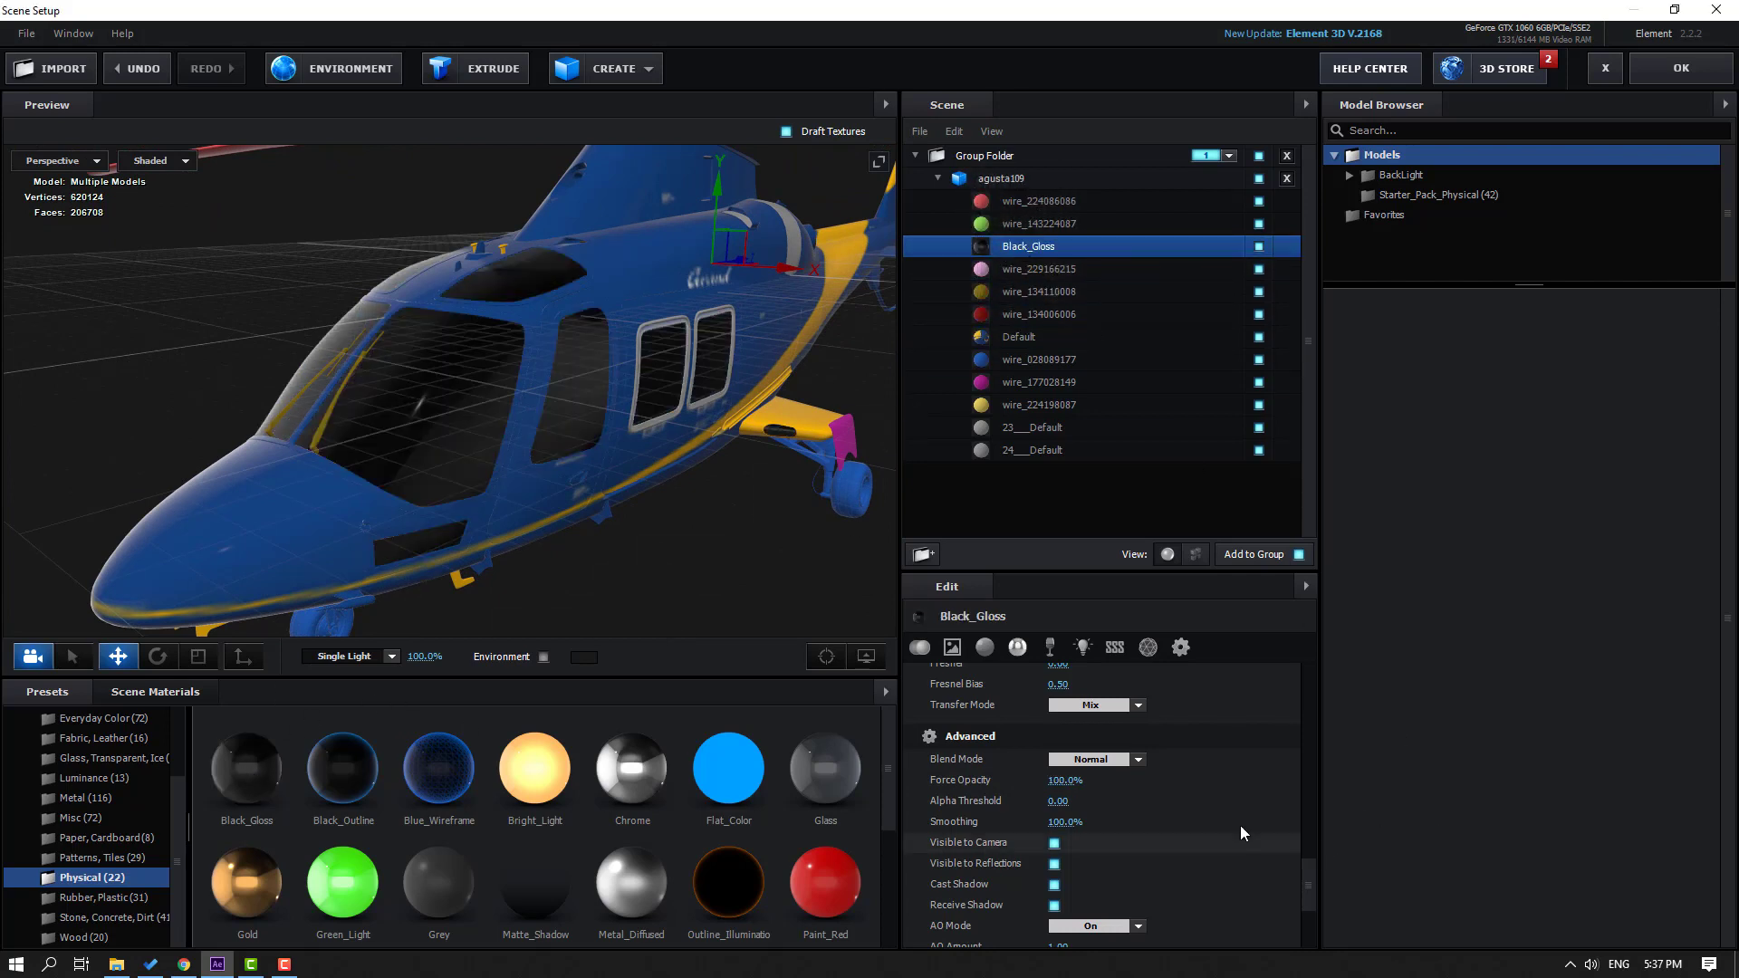
pyautogui.moveTo(1064, 781); pyautogui.dragTo(1057, 786)
pyautogui.moveTo(632, 589); pyautogui.dragTo(562, 591)
pyautogui.click(168, 691)
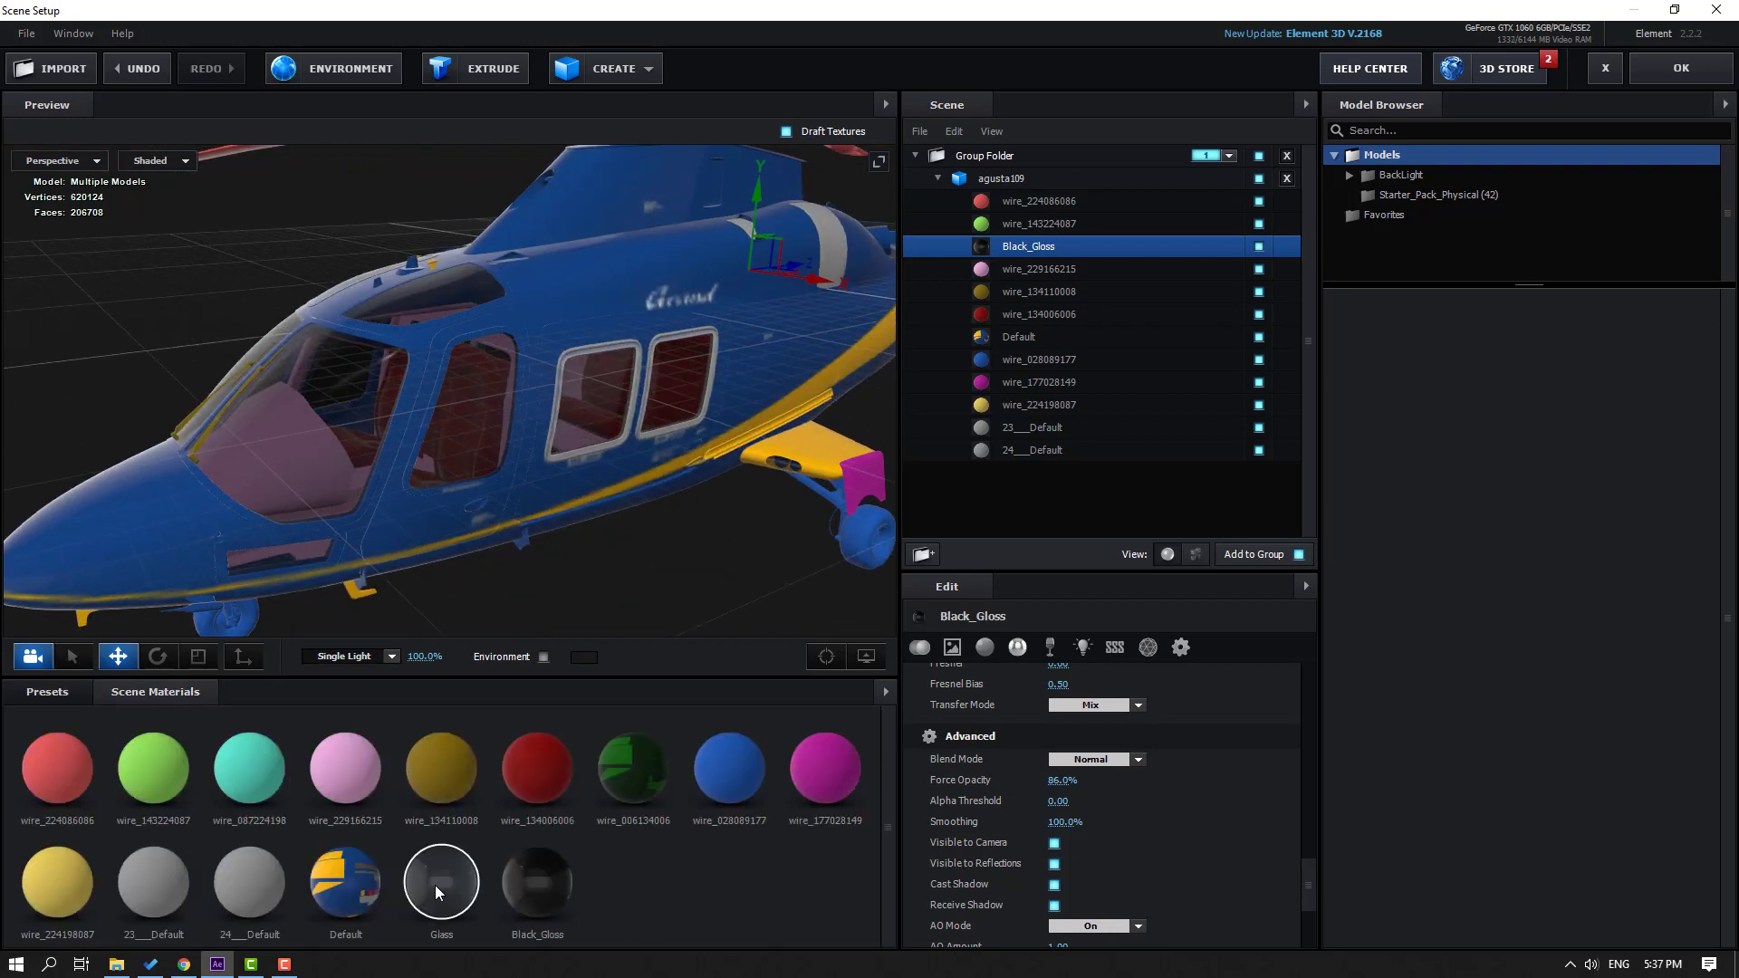
pyautogui.moveTo(444, 899); pyautogui.dragTo(1029, 248)
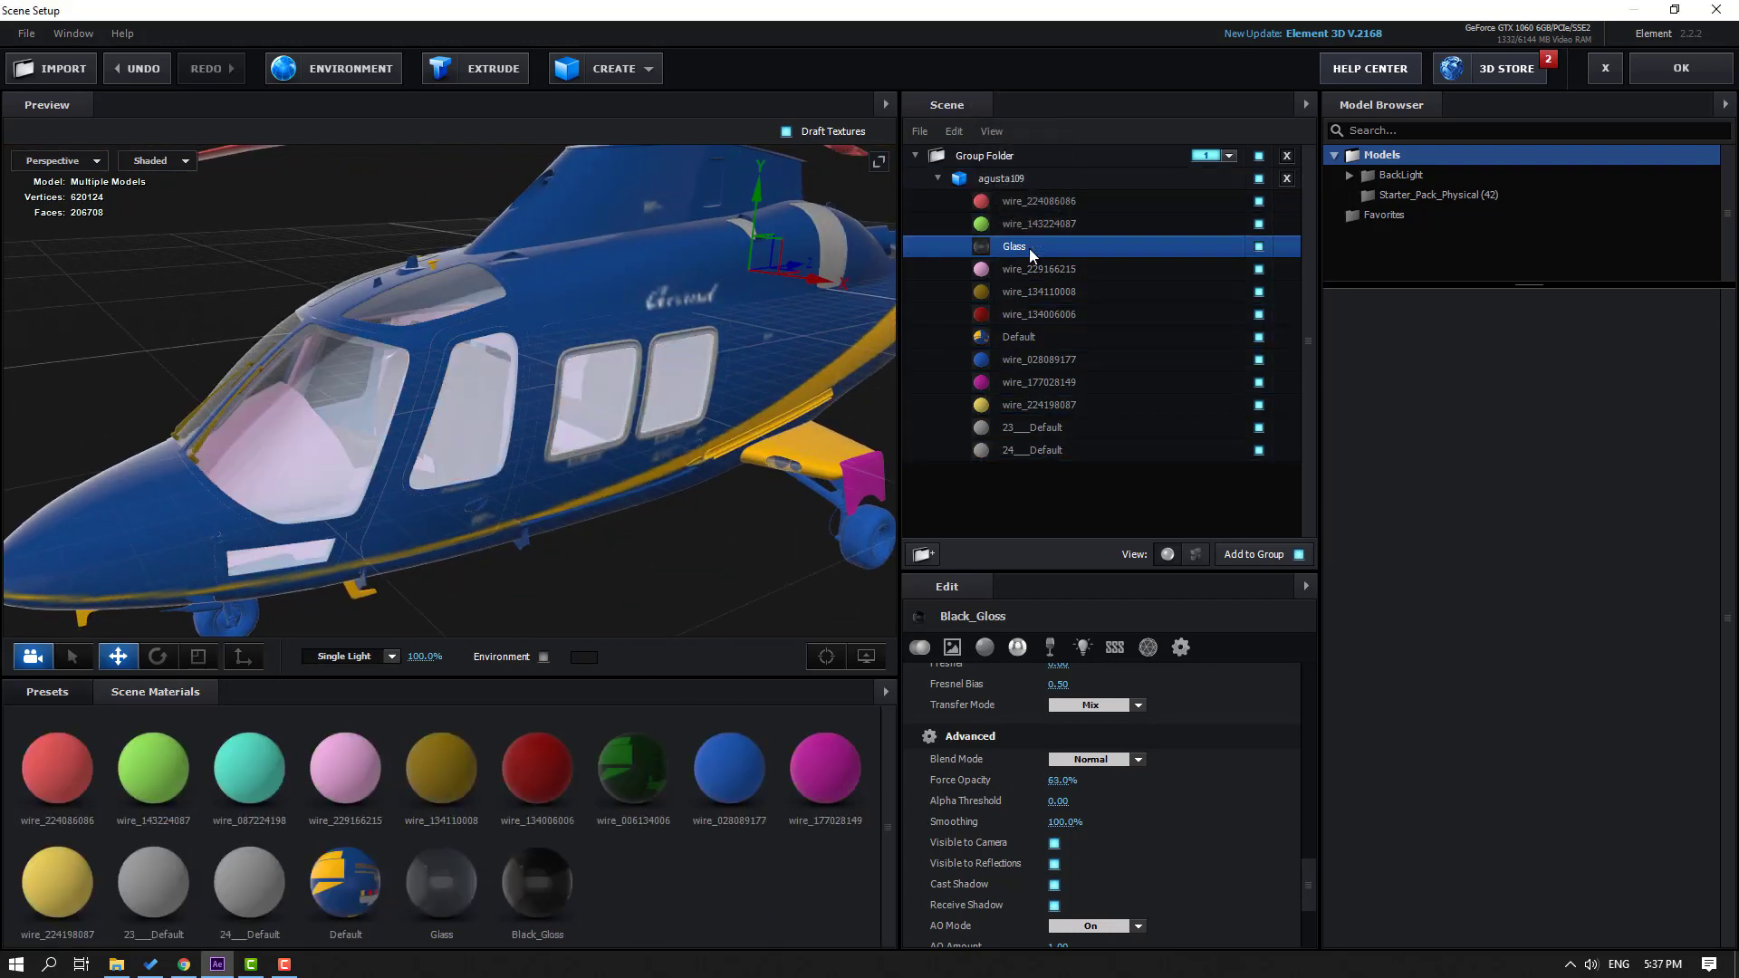
pyautogui.moveTo(444, 506); pyautogui.dragTo(516, 569)
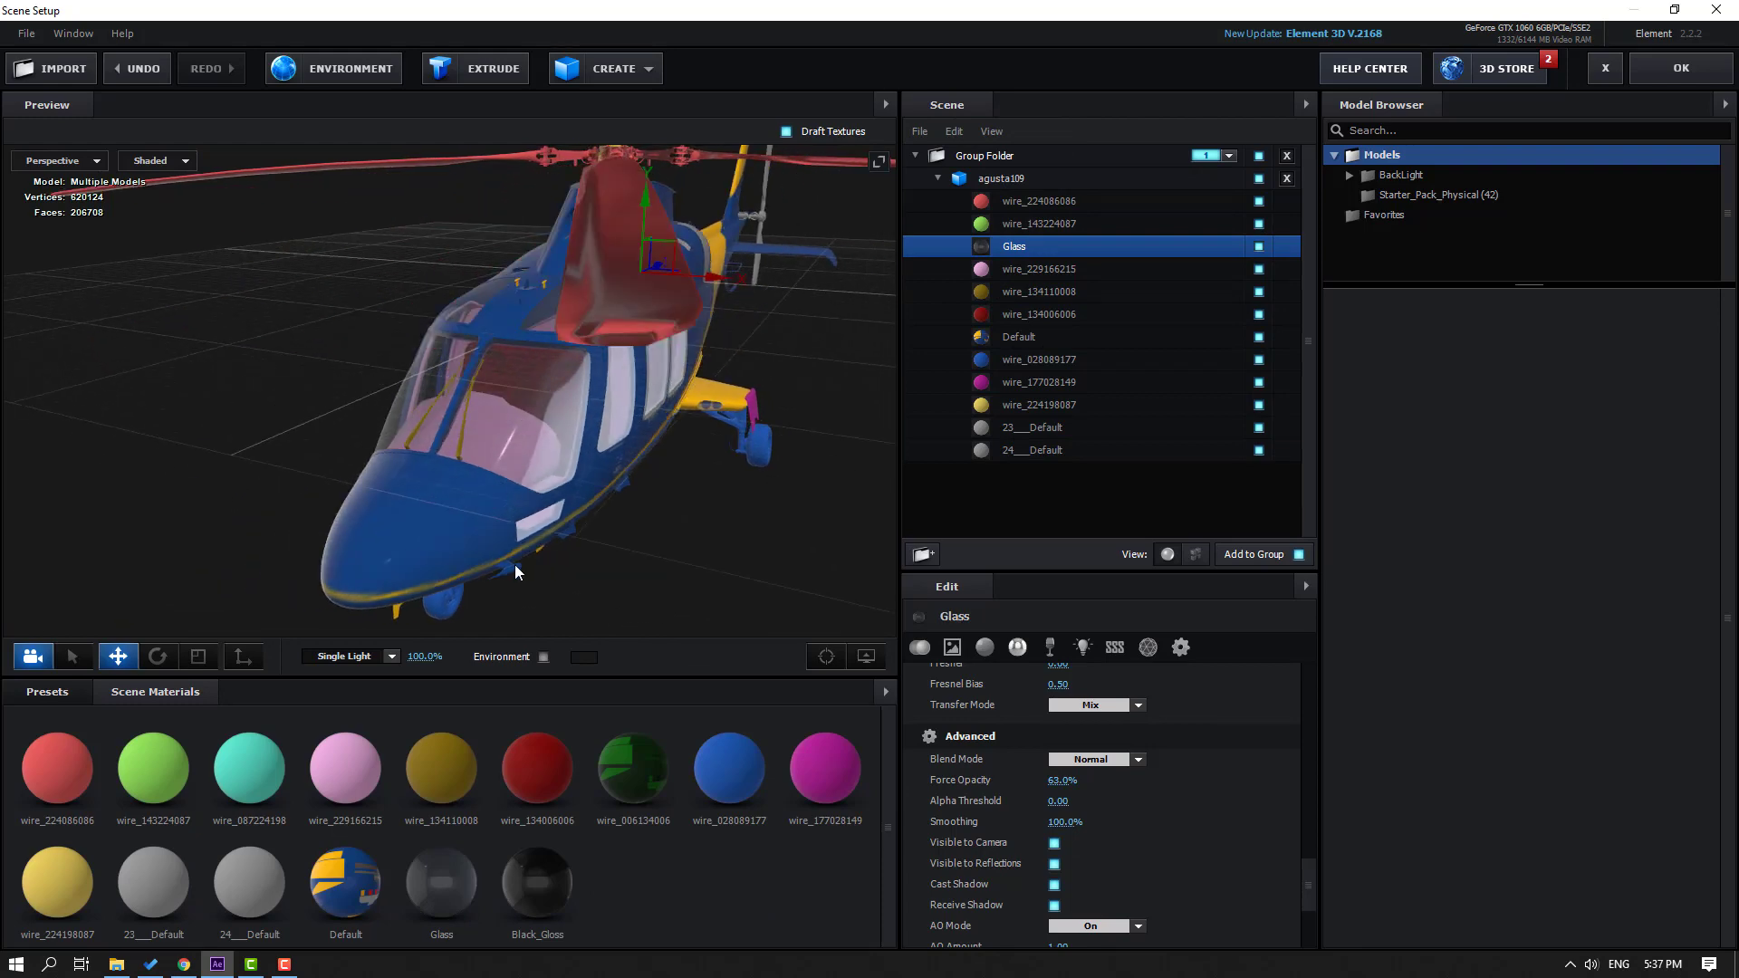
# Step: Browse the BackLight_2K and Basic_2K environment presets for a suitable environment map
pyautogui.click(54, 690)
pyautogui.scroll(5, 155, 757)
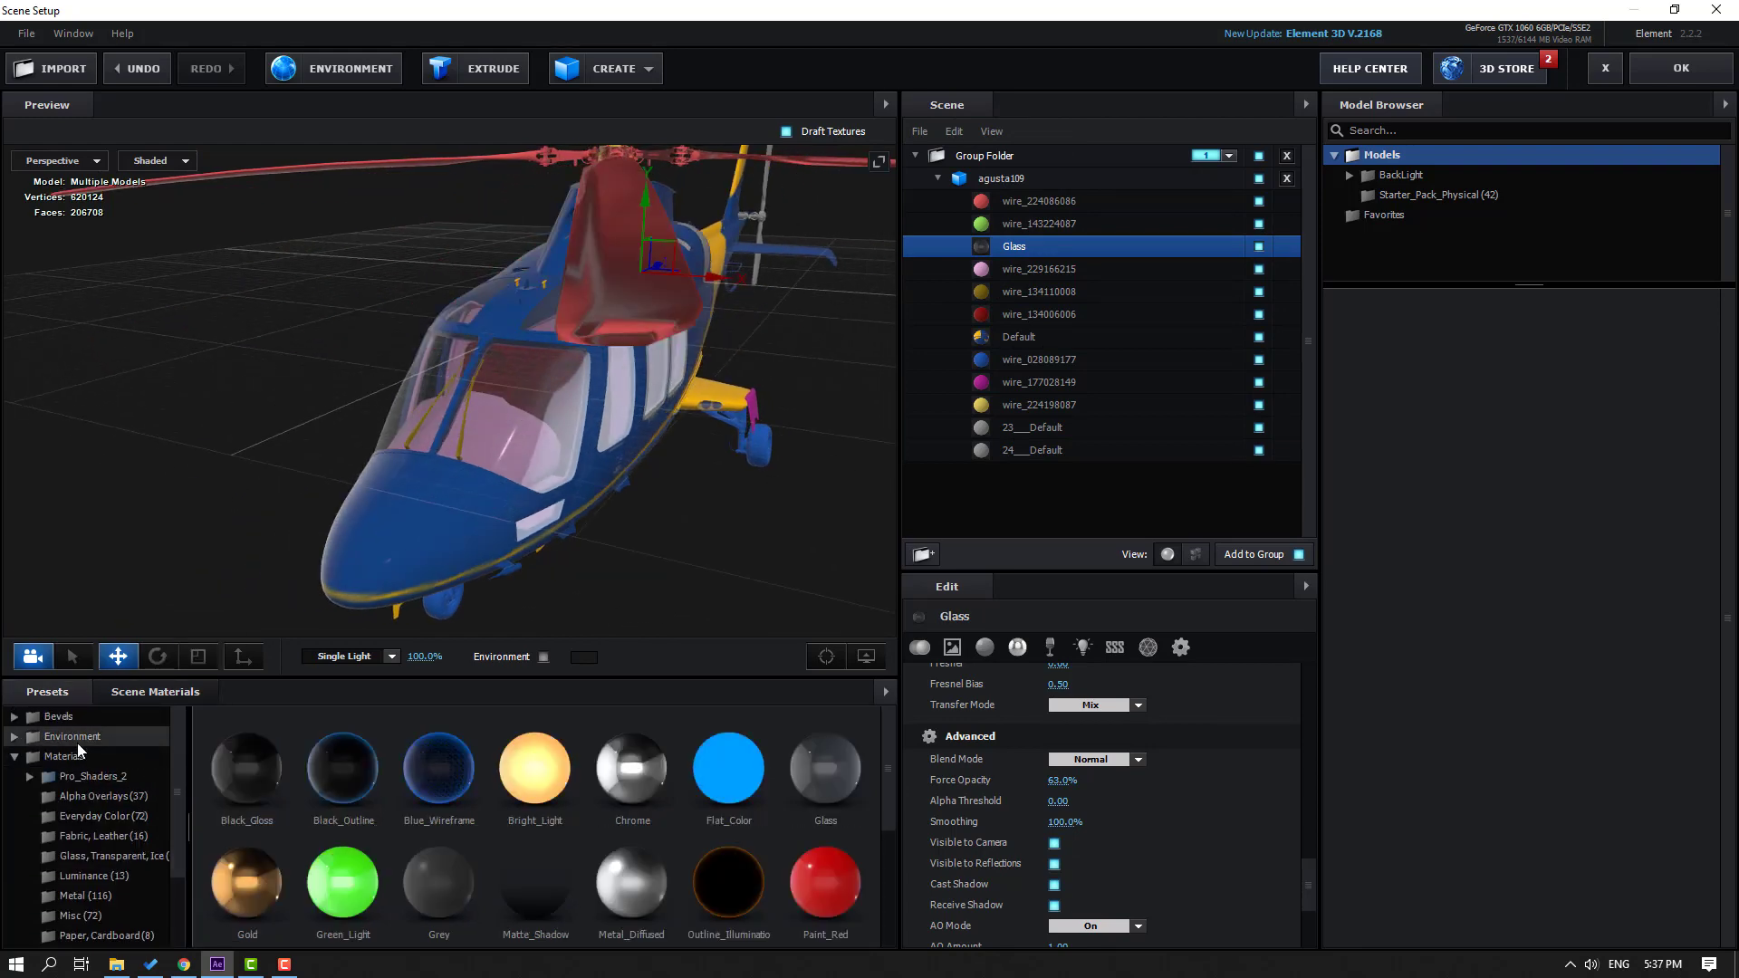
pyautogui.click(77, 739)
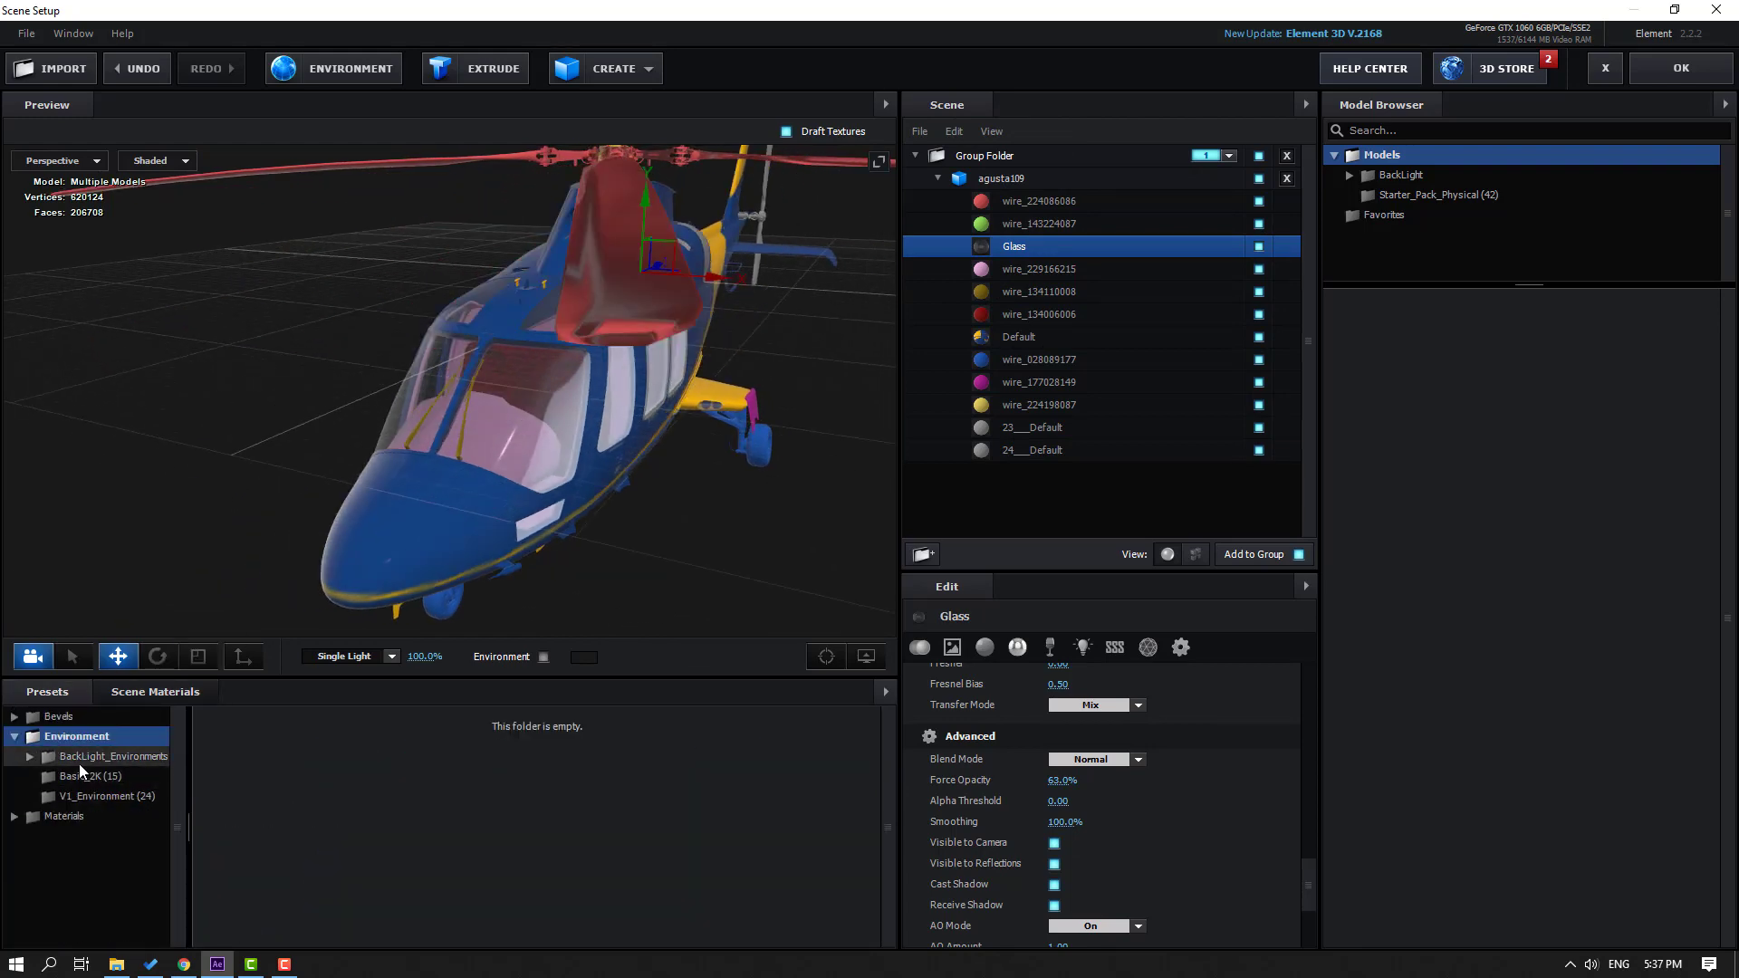
pyautogui.click(79, 763)
pyautogui.click(81, 779)
pyautogui.scroll(-1, 615, 788)
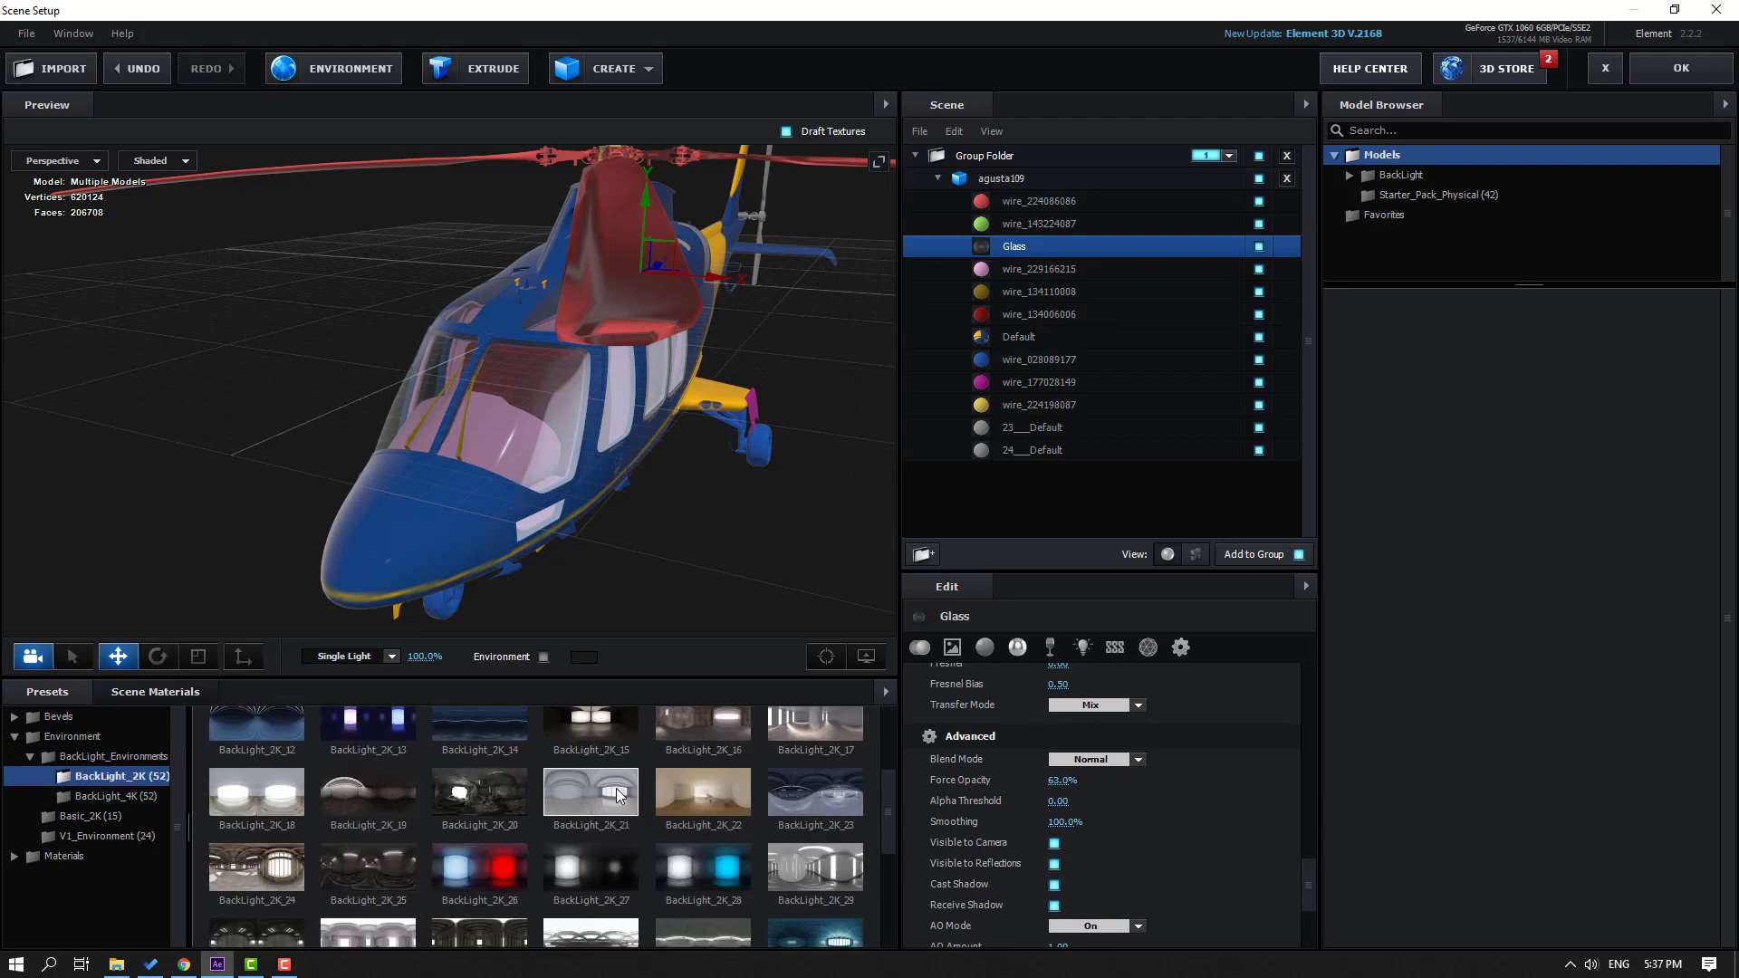
pyautogui.scroll(-5, 633, 828)
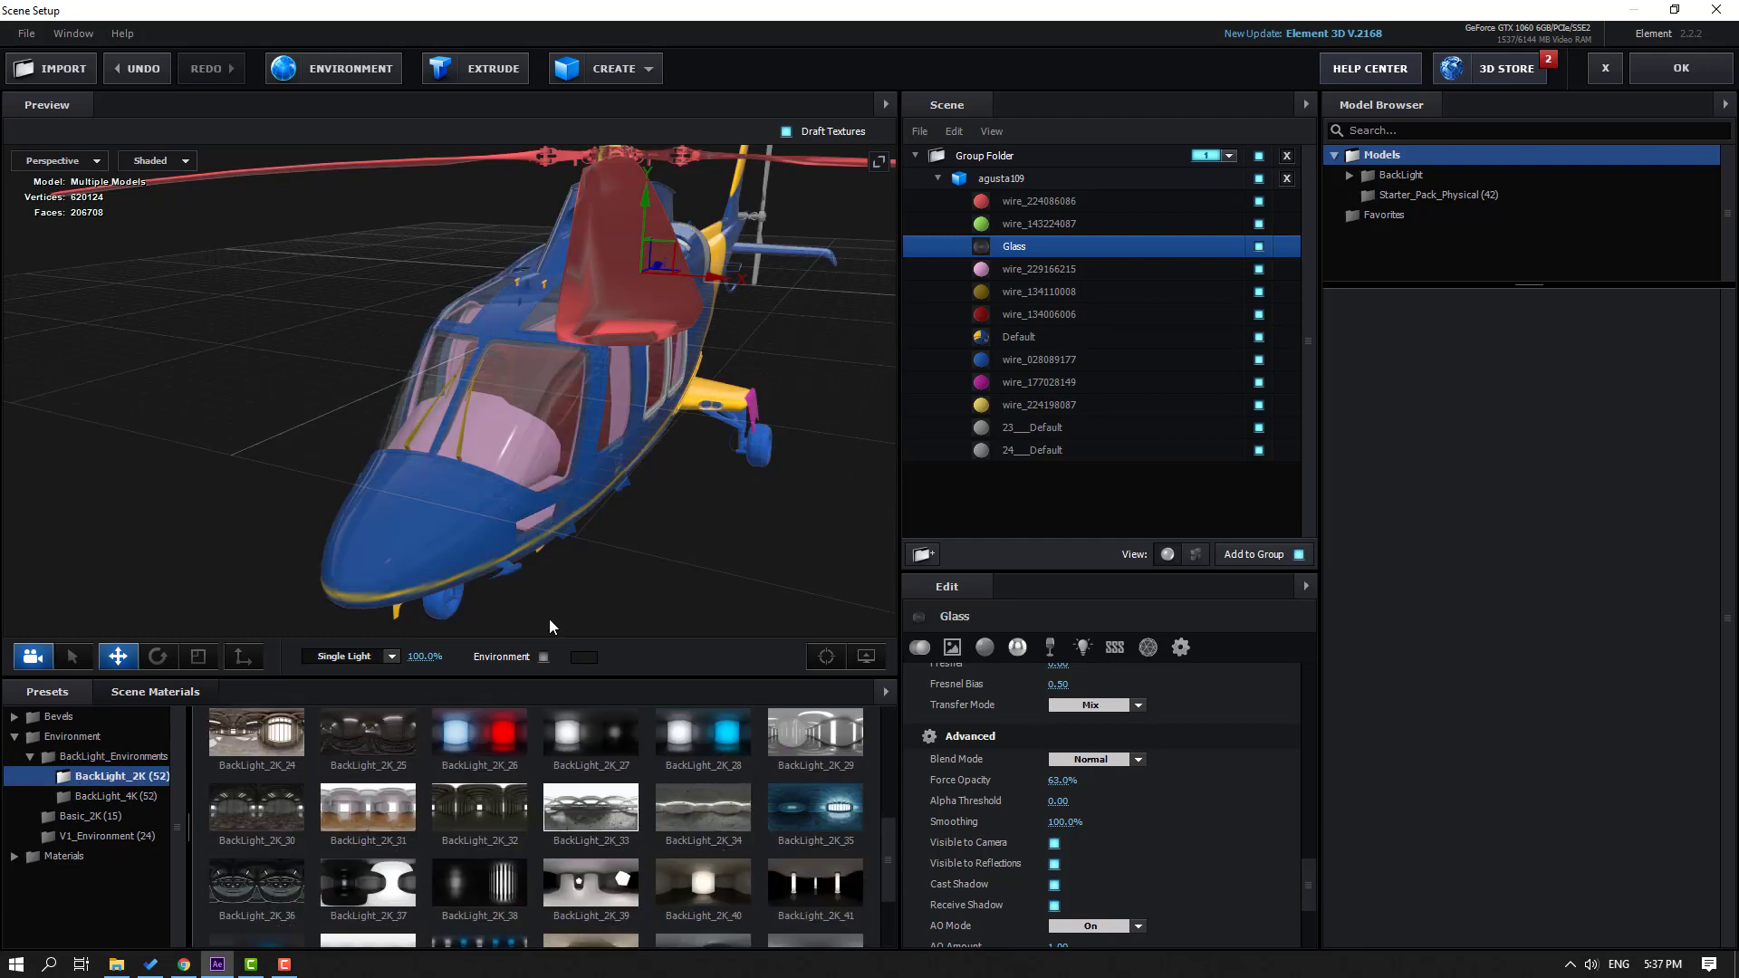
pyautogui.moveTo(548, 625)
pyautogui.mouseDown()
pyautogui.moveTo(627, 507)
pyautogui.moveTo(518, 502)
pyautogui.moveTo(572, 503)
pyautogui.moveTo(525, 625)
pyautogui.mouseUp()
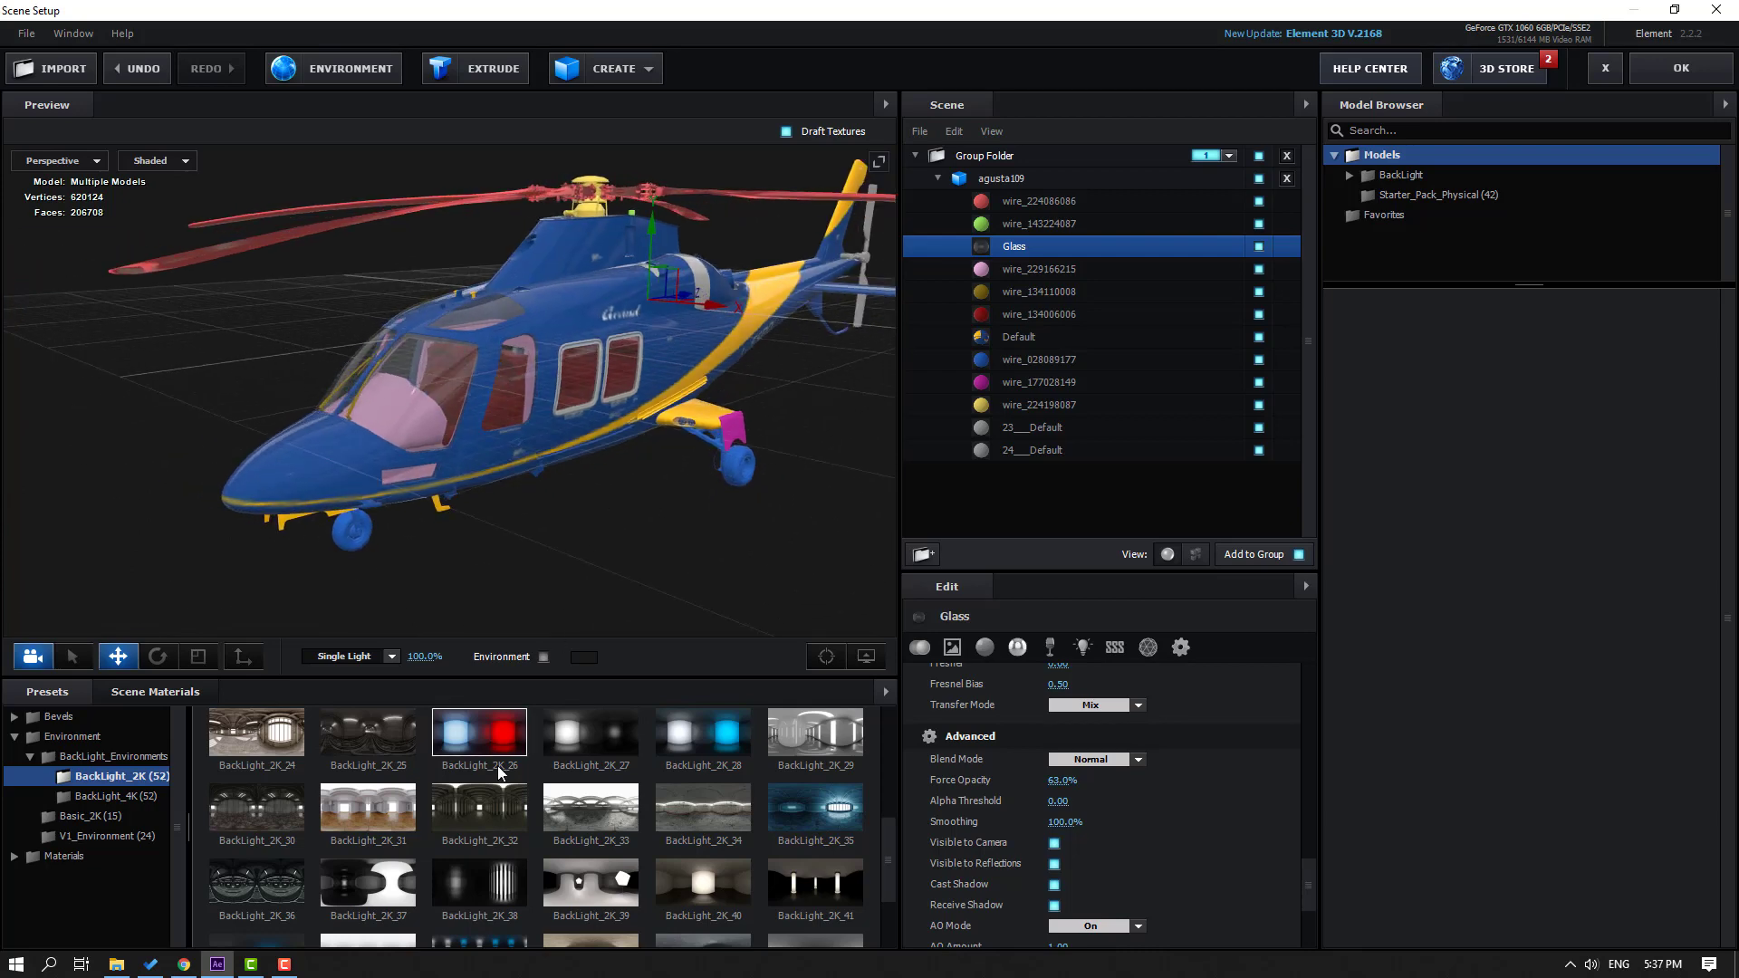
pyautogui.scroll(2, 554, 824)
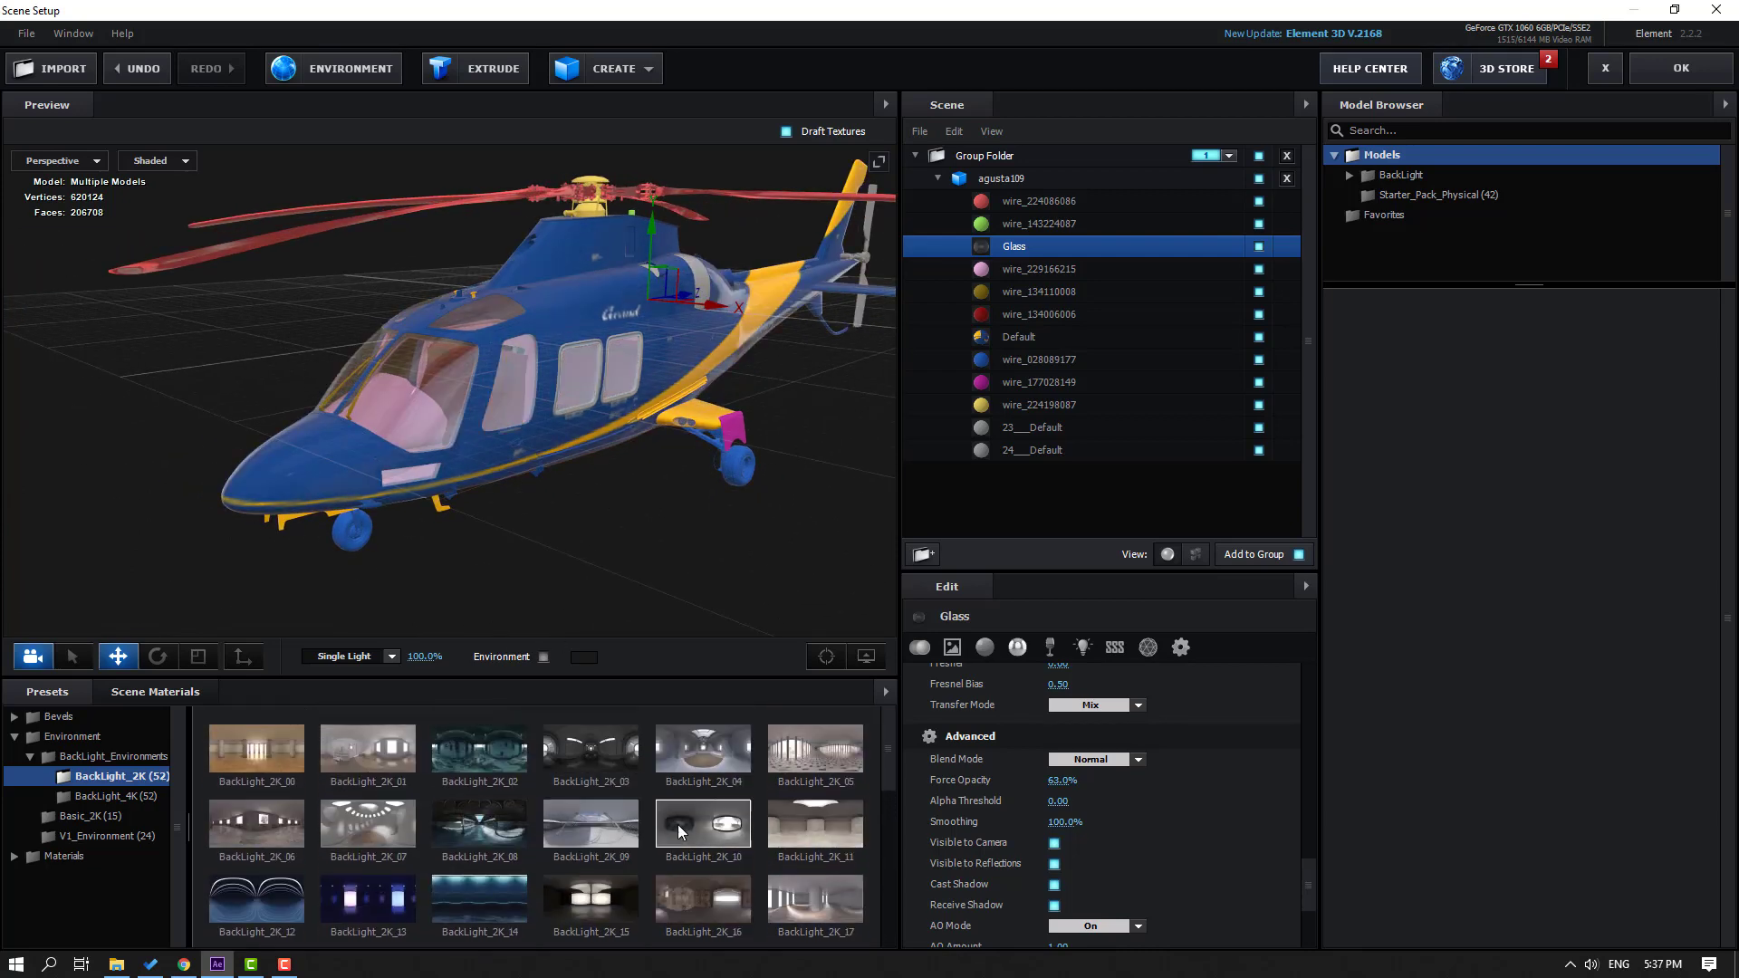
pyautogui.scroll(4, 678, 824)
pyautogui.click(94, 811)
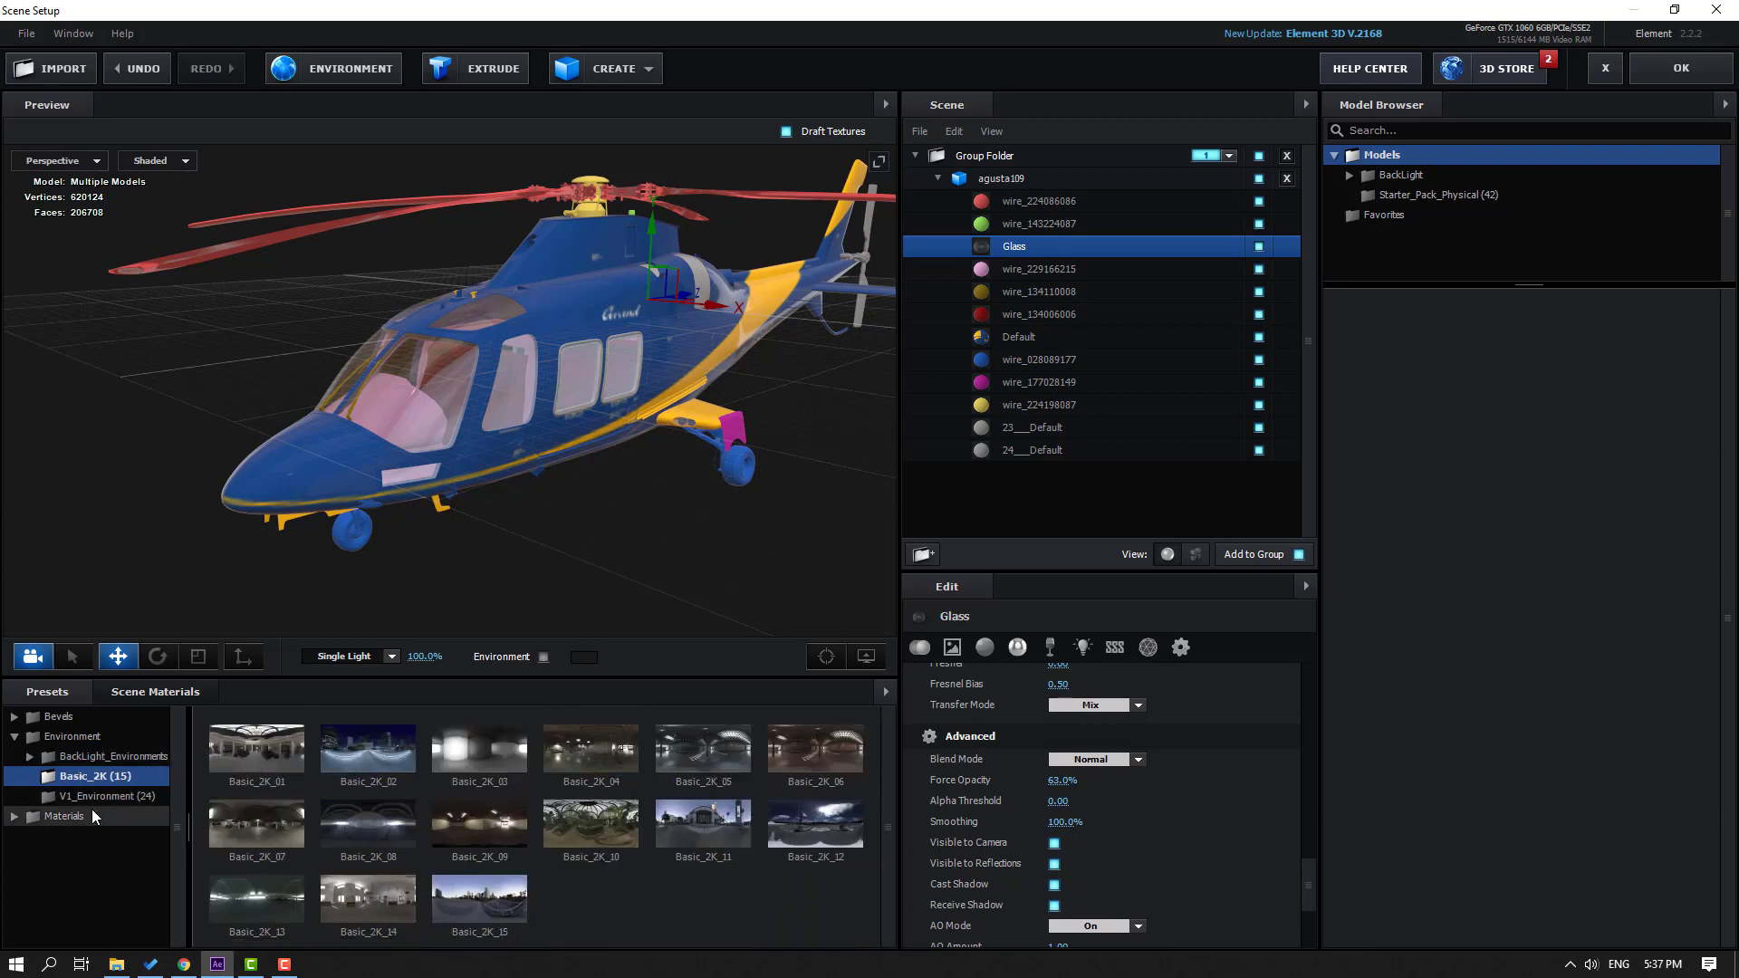
# Step: Raise the Glass material's Force Opacity to 88%
pyautogui.moveTo(591, 481); pyautogui.dragTo(375, 486)
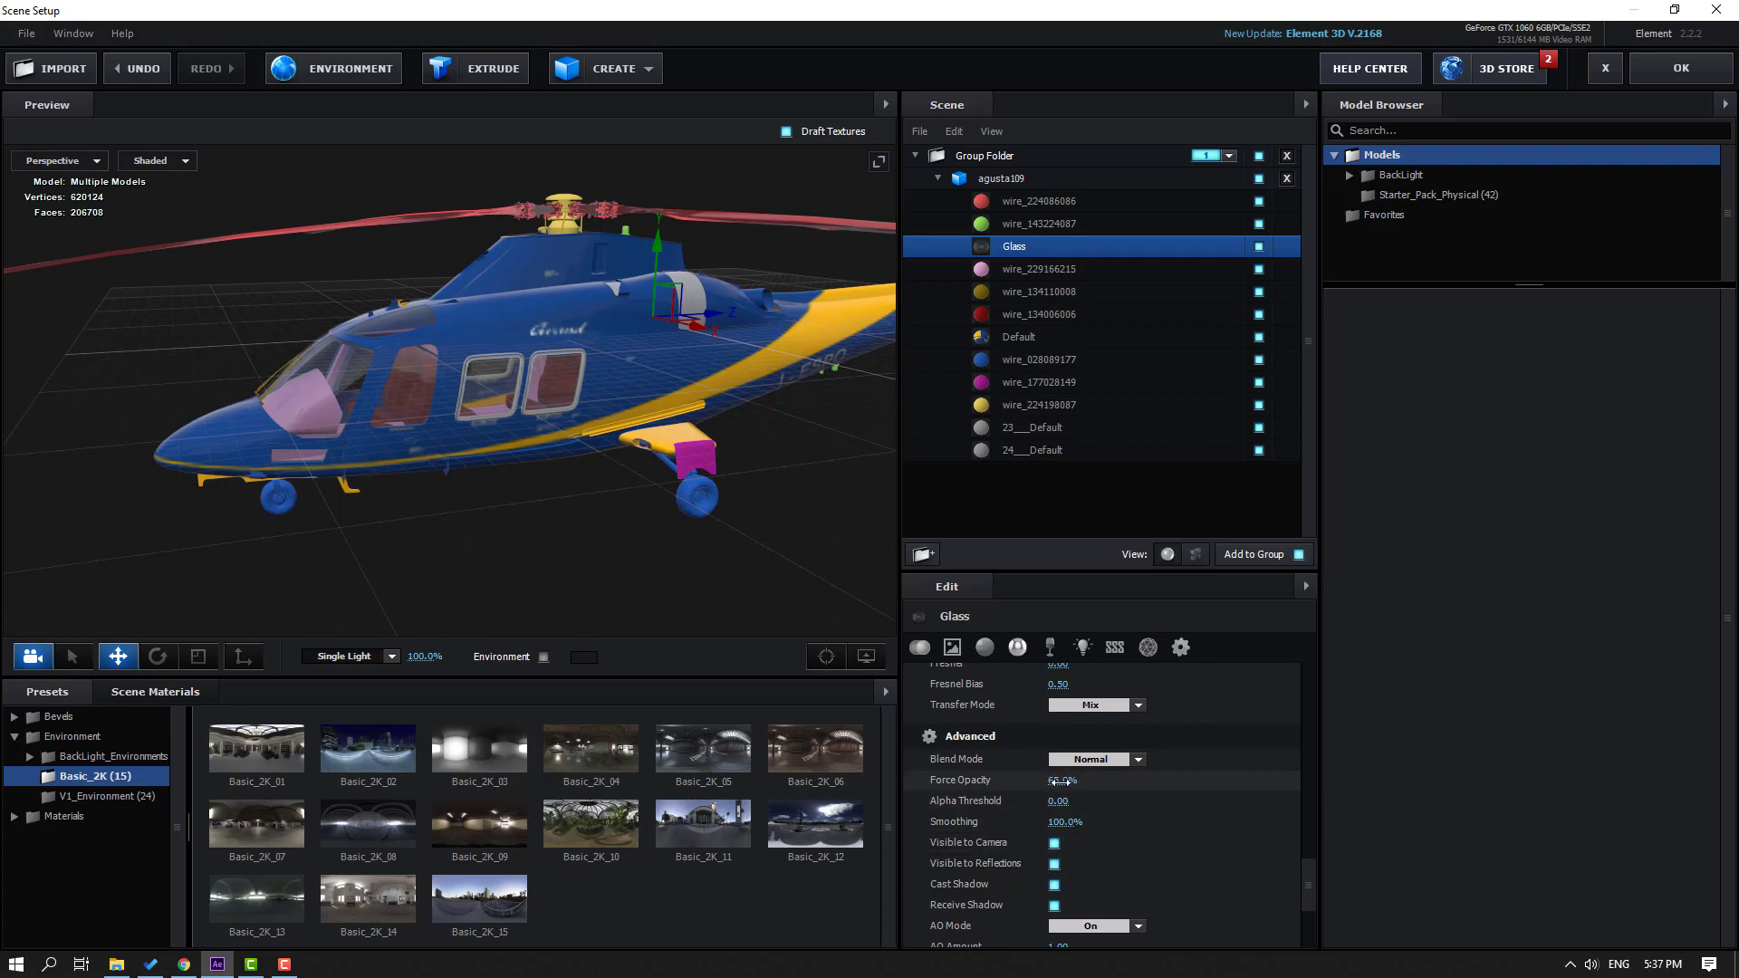
pyautogui.moveTo(1059, 781); pyautogui.dragTo(1079, 779)
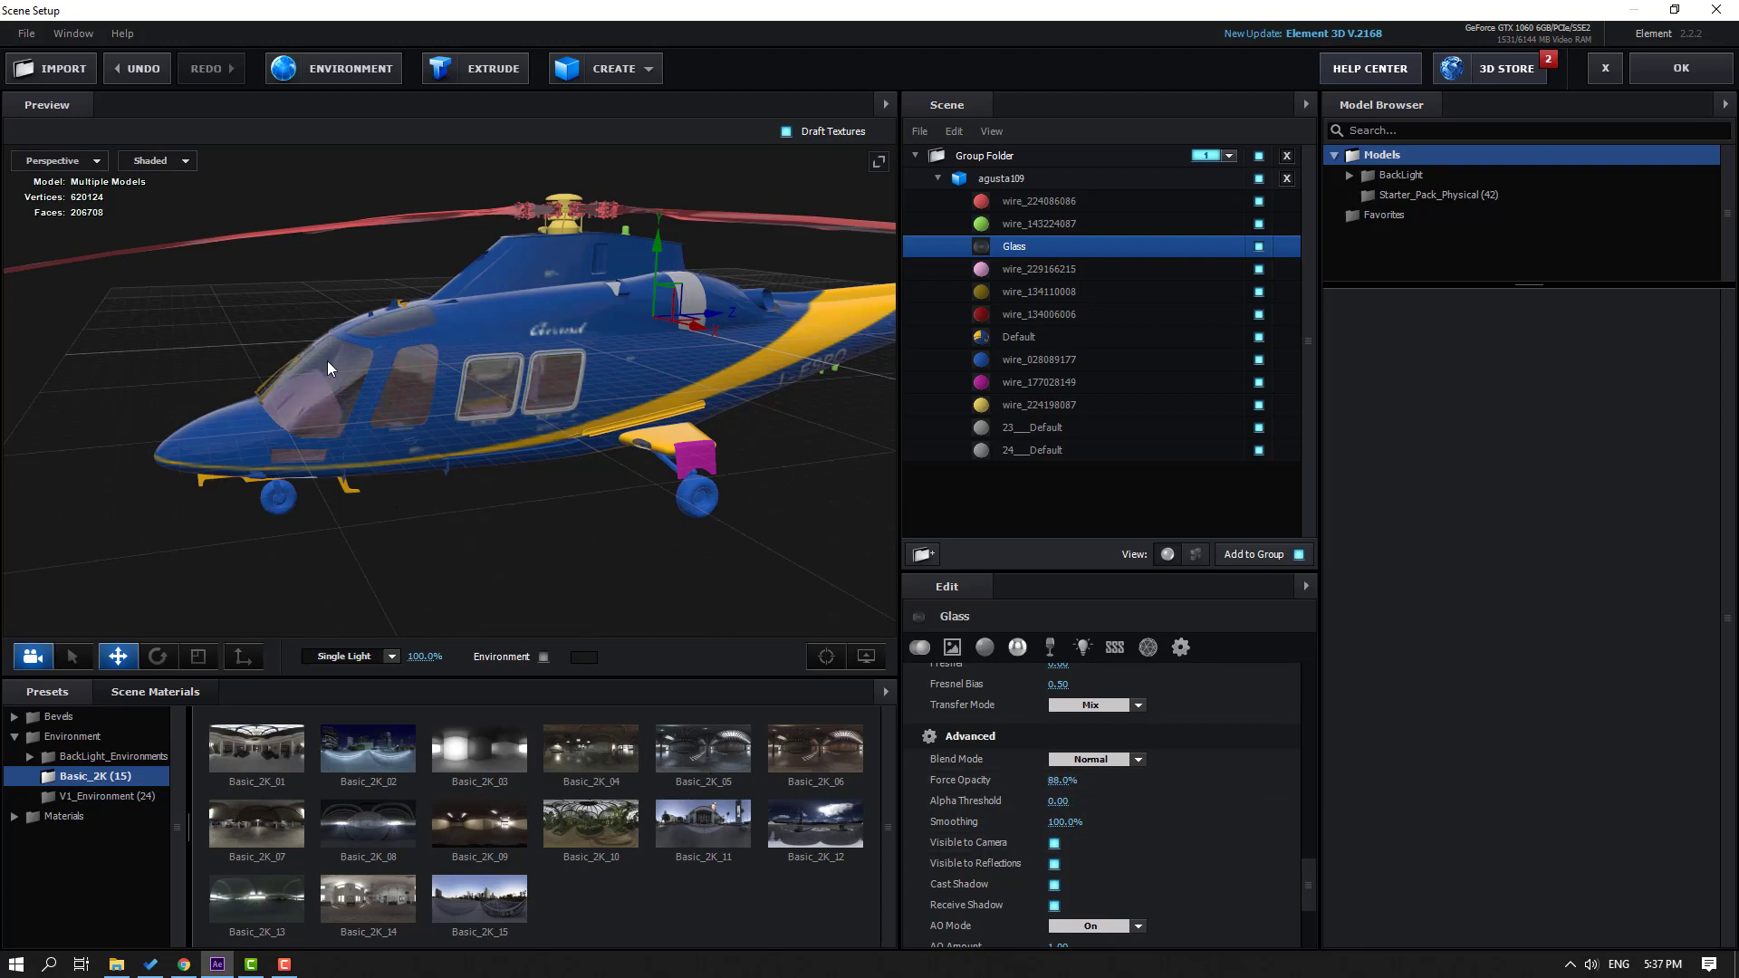
pyautogui.moveTo(327, 361); pyautogui.dragTo(519, 338)
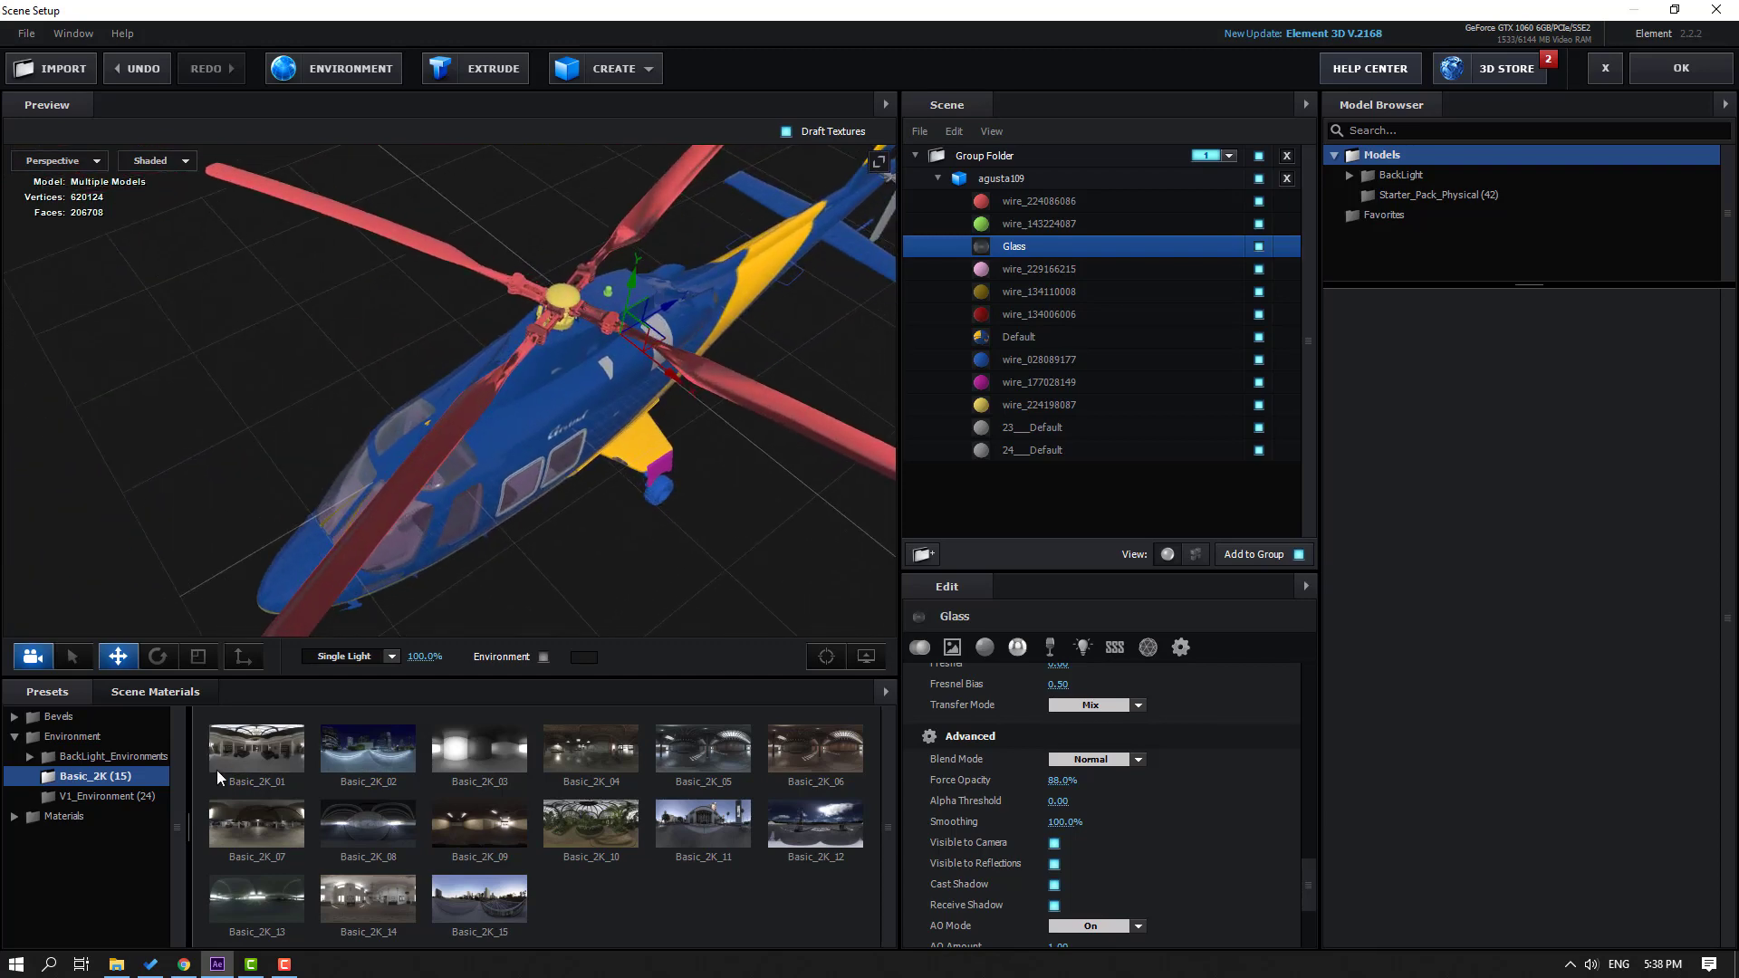
# Step: Apply the Black_Gloss preset from the Physical materials to the main rotor material wire_224086086
pyautogui.doubleClick(105, 815)
pyautogui.scroll(-5, 123, 829)
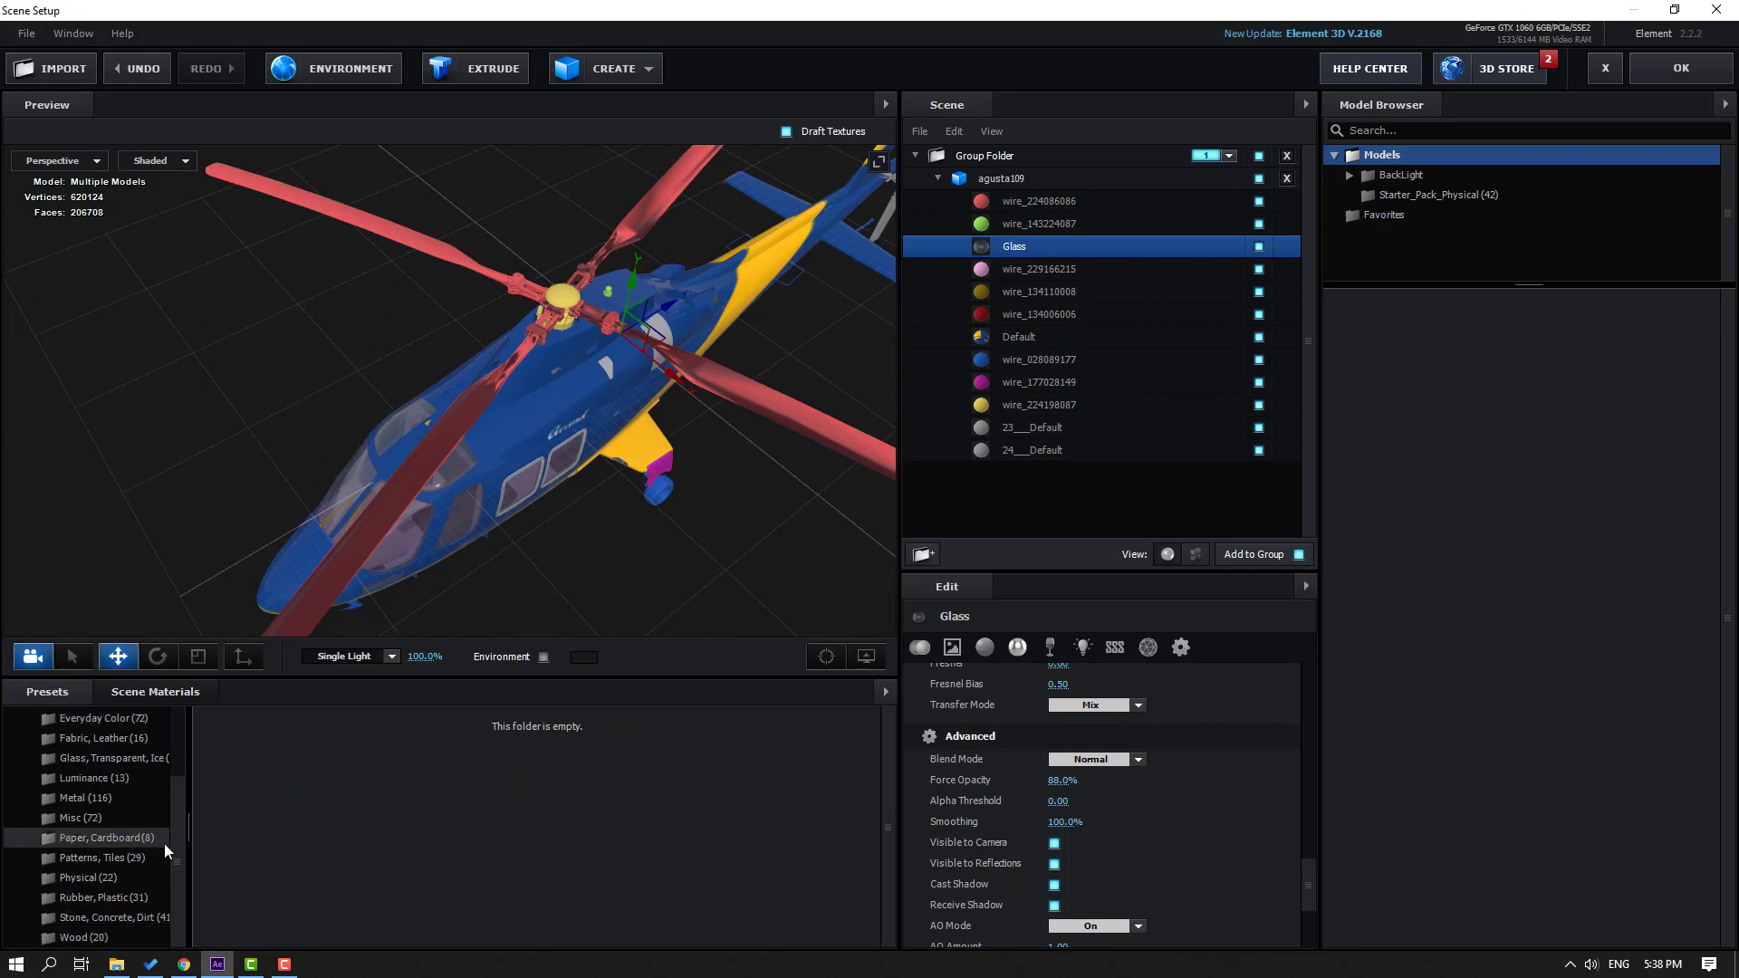
pyautogui.click(101, 877)
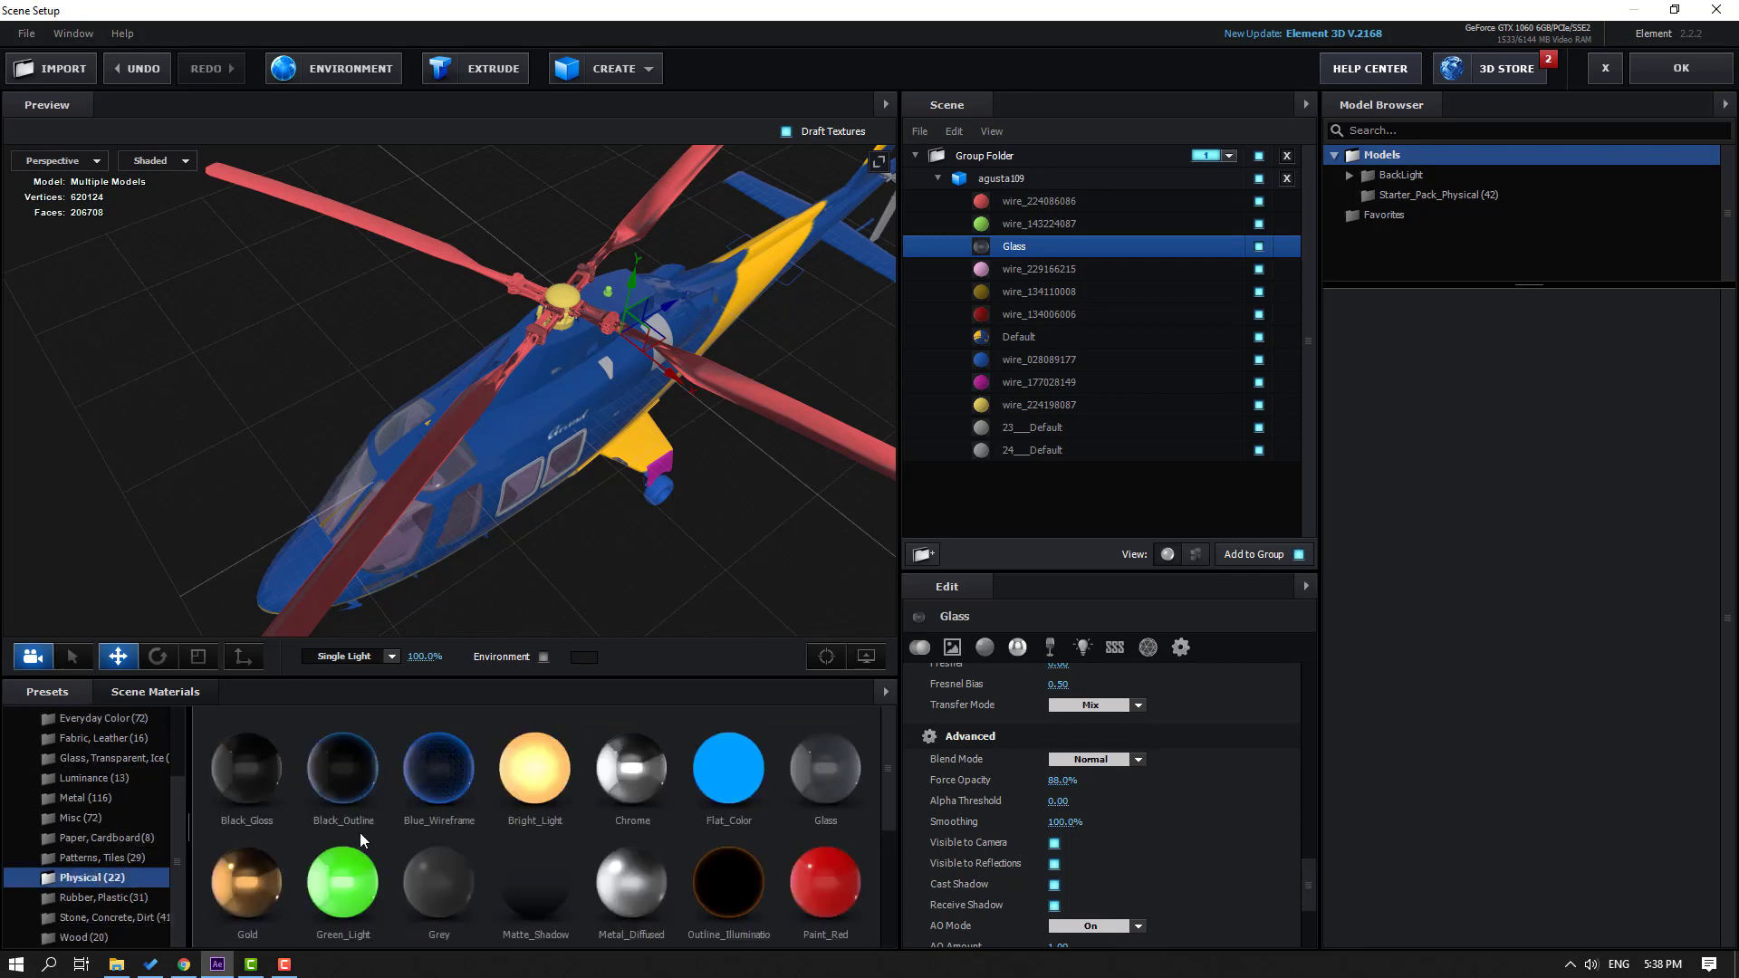
pyautogui.moveTo(738, 475); pyautogui.dragTo(580, 471)
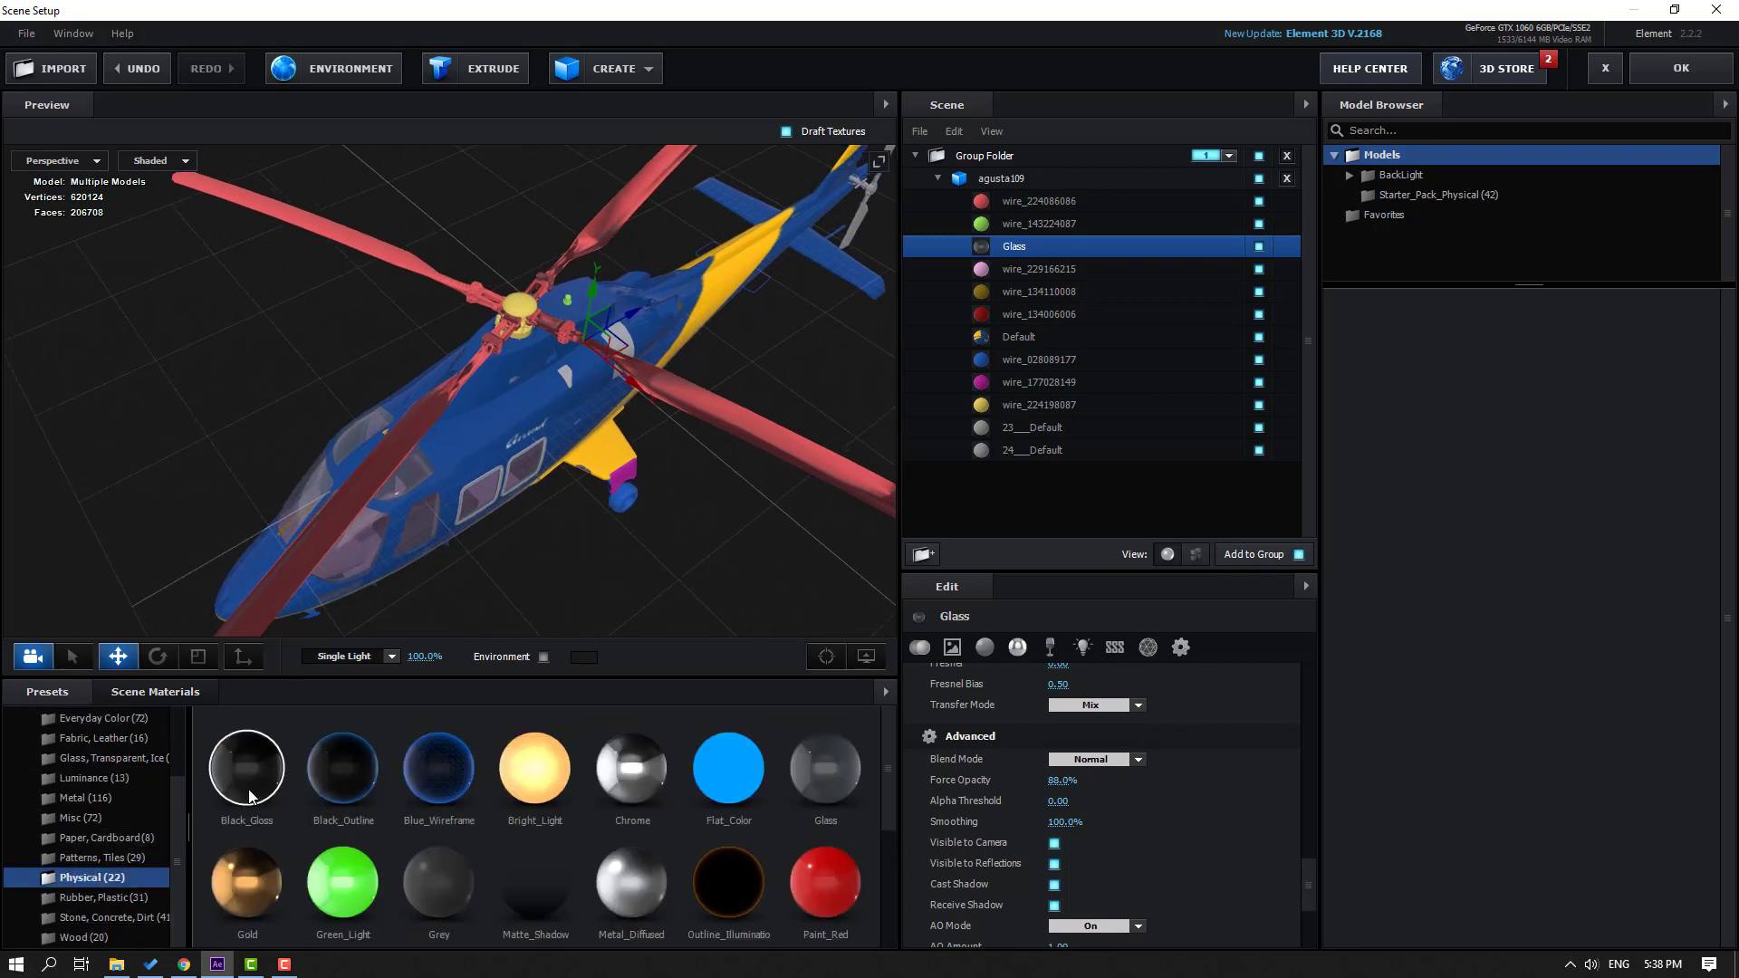
pyautogui.moveTo(249, 795); pyautogui.dragTo(1035, 198)
pyautogui.moveTo(652, 381); pyautogui.dragTo(551, 452)
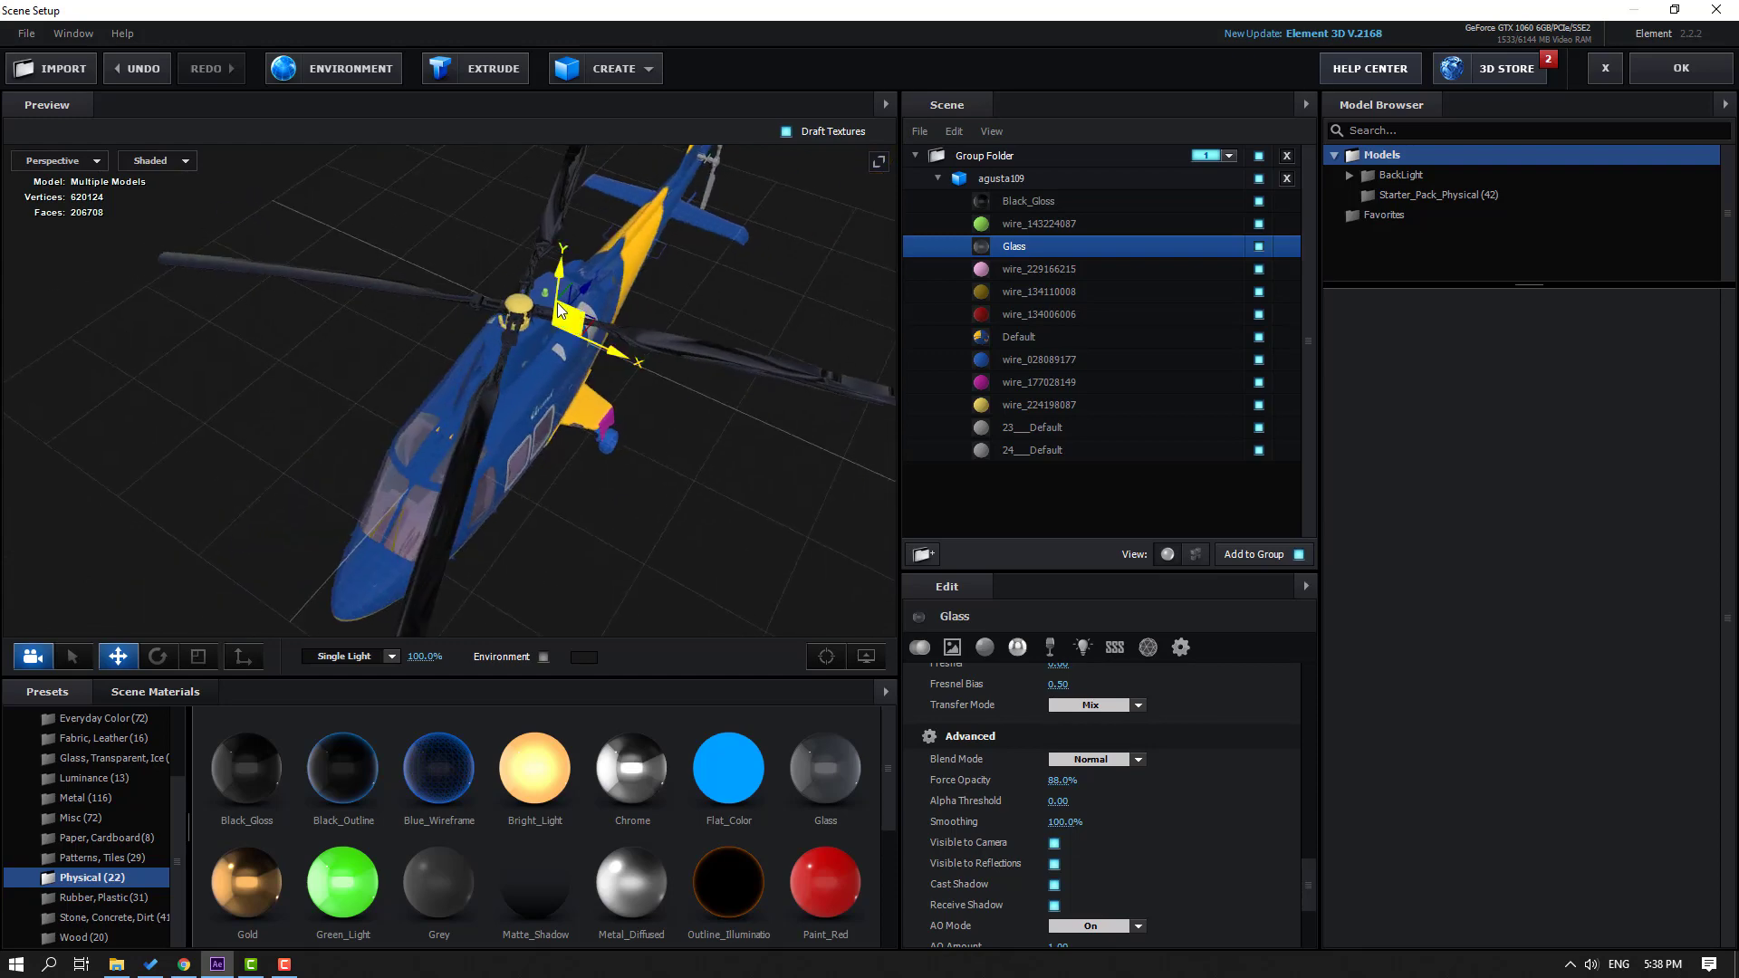
# Step: Apply the Metal_Diffused preset to the yellow rotor hub material wire_224198087
pyautogui.scroll(5, 563, 275)
pyautogui.moveTo(562, 274); pyautogui.dragTo(489, 412)
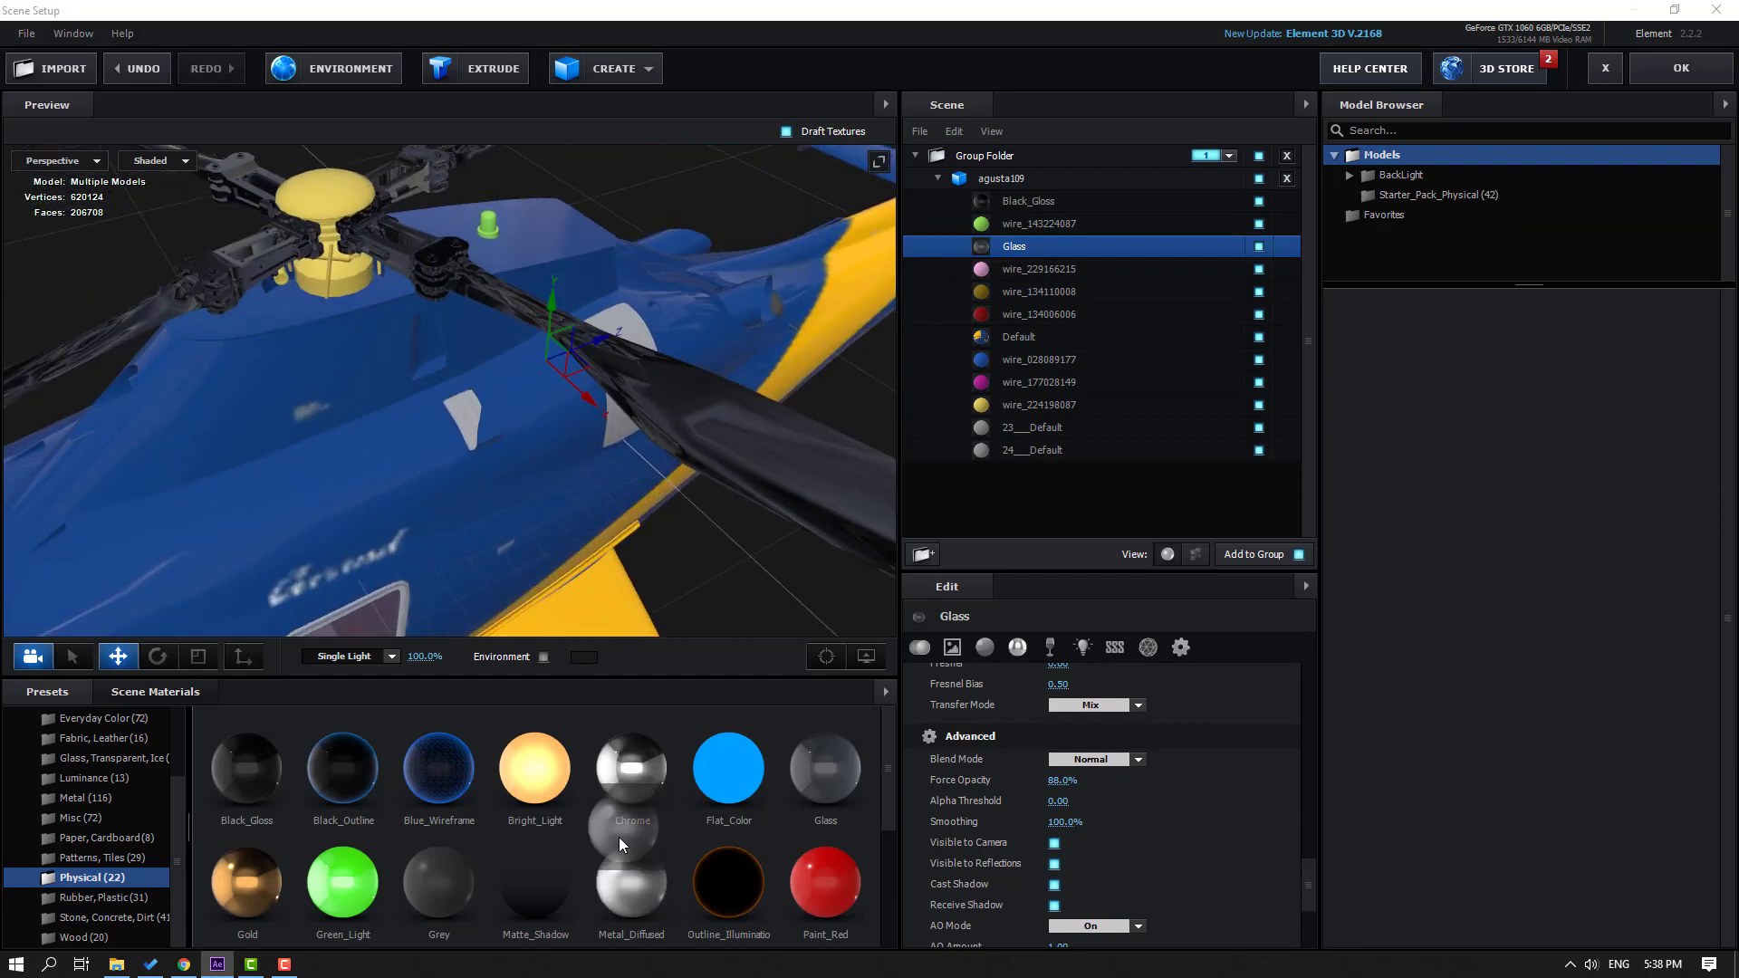
pyautogui.moveTo(620, 844); pyautogui.dragTo(1034, 407)
# Step: Apply Black_Gloss to the wheel material wire_028089177 and Metal_Diffused to the magenta landing gear material wire_177028149
pyautogui.moveTo(276, 317); pyautogui.dragTo(444, 455)
pyautogui.scroll(3, 516, 508)
pyautogui.moveTo(262, 750); pyautogui.dragTo(1025, 360)
pyautogui.scroll(-3, 421, 503)
pyautogui.moveTo(421, 503)
pyautogui.mouseDown()
pyautogui.moveTo(492, 485)
pyautogui.moveTo(420, 525)
pyautogui.mouseUp()
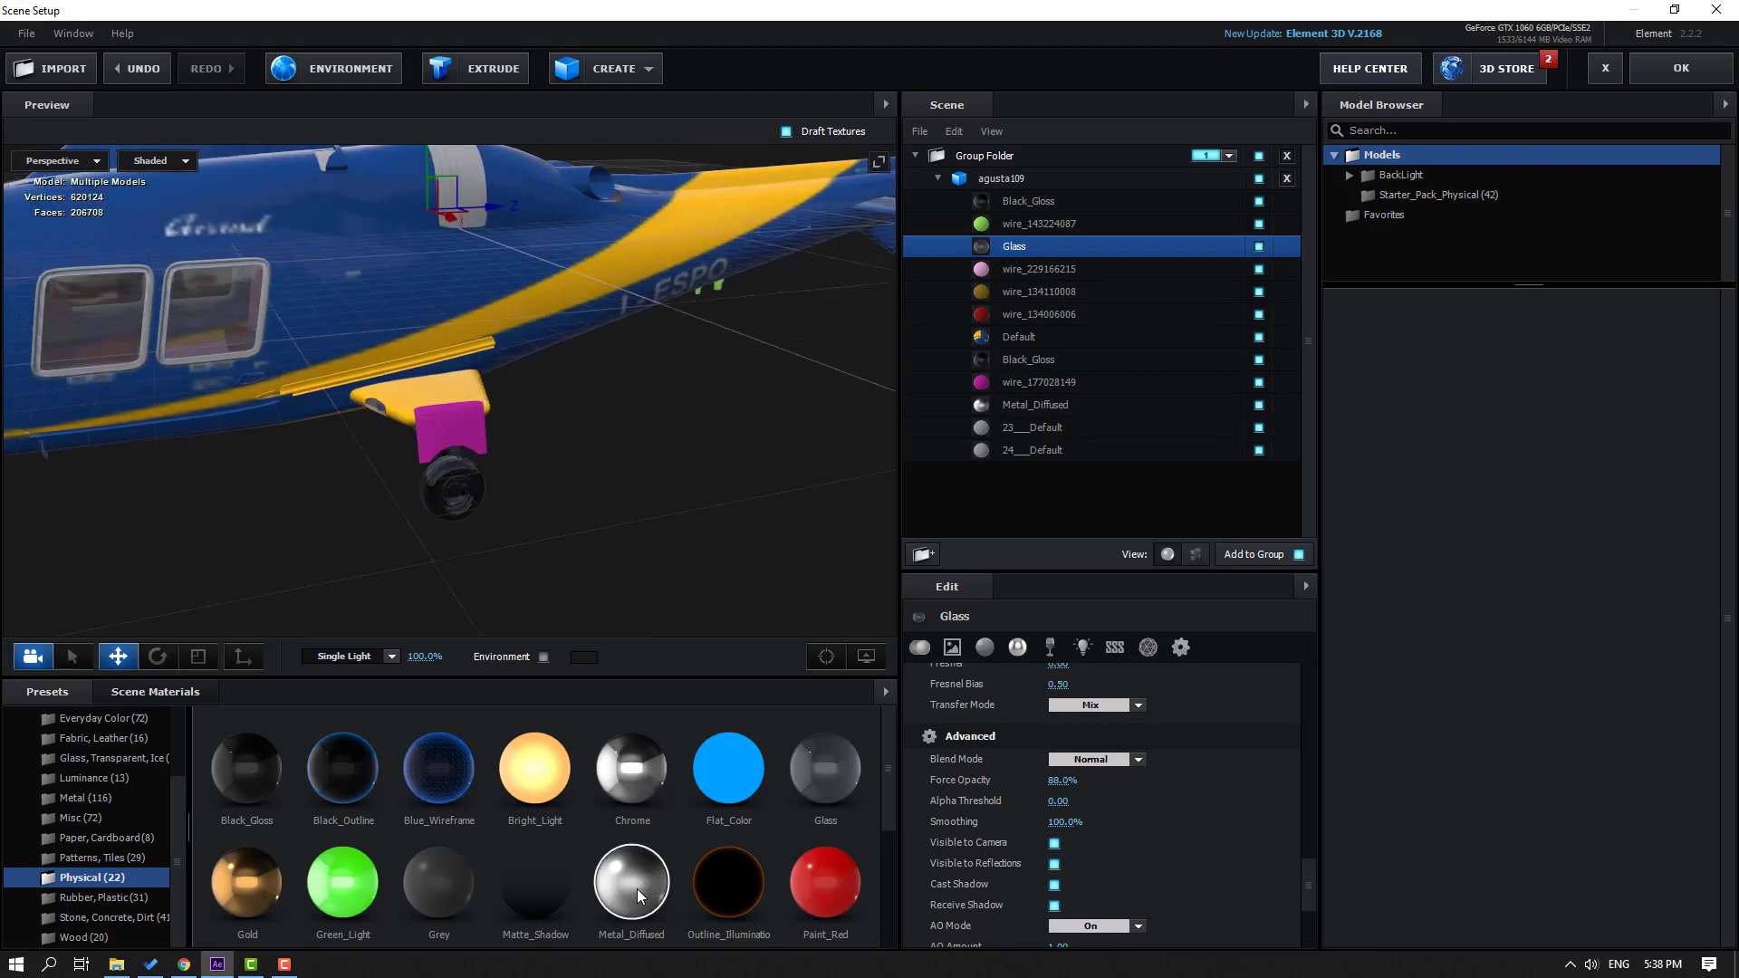
pyautogui.moveTo(628, 893); pyautogui.dragTo(1045, 383)
# Step: Apply Black_Gloss to the tail rotor blades and Metal_Diffused to the grey tail rotor shaft material 23___Default
pyautogui.scroll(-5, 512, 404)
pyautogui.moveTo(275, 419); pyautogui.dragTo(557, 408)
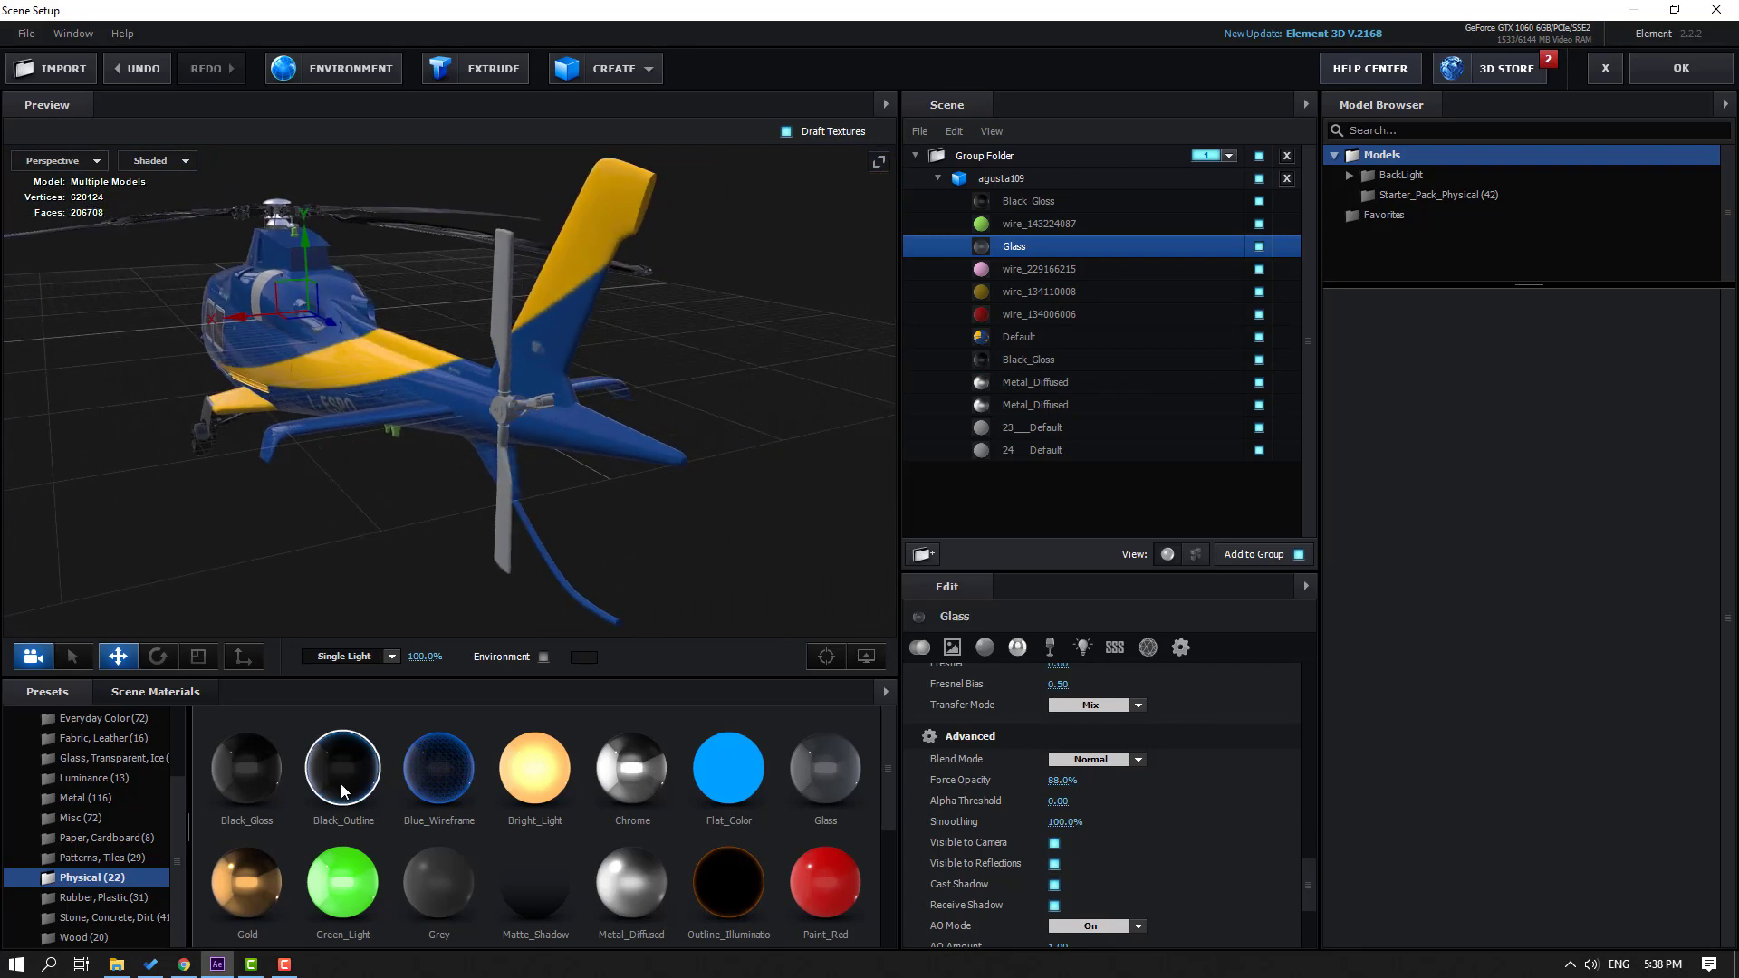
pyautogui.moveTo(340, 790); pyautogui.dragTo(510, 312)
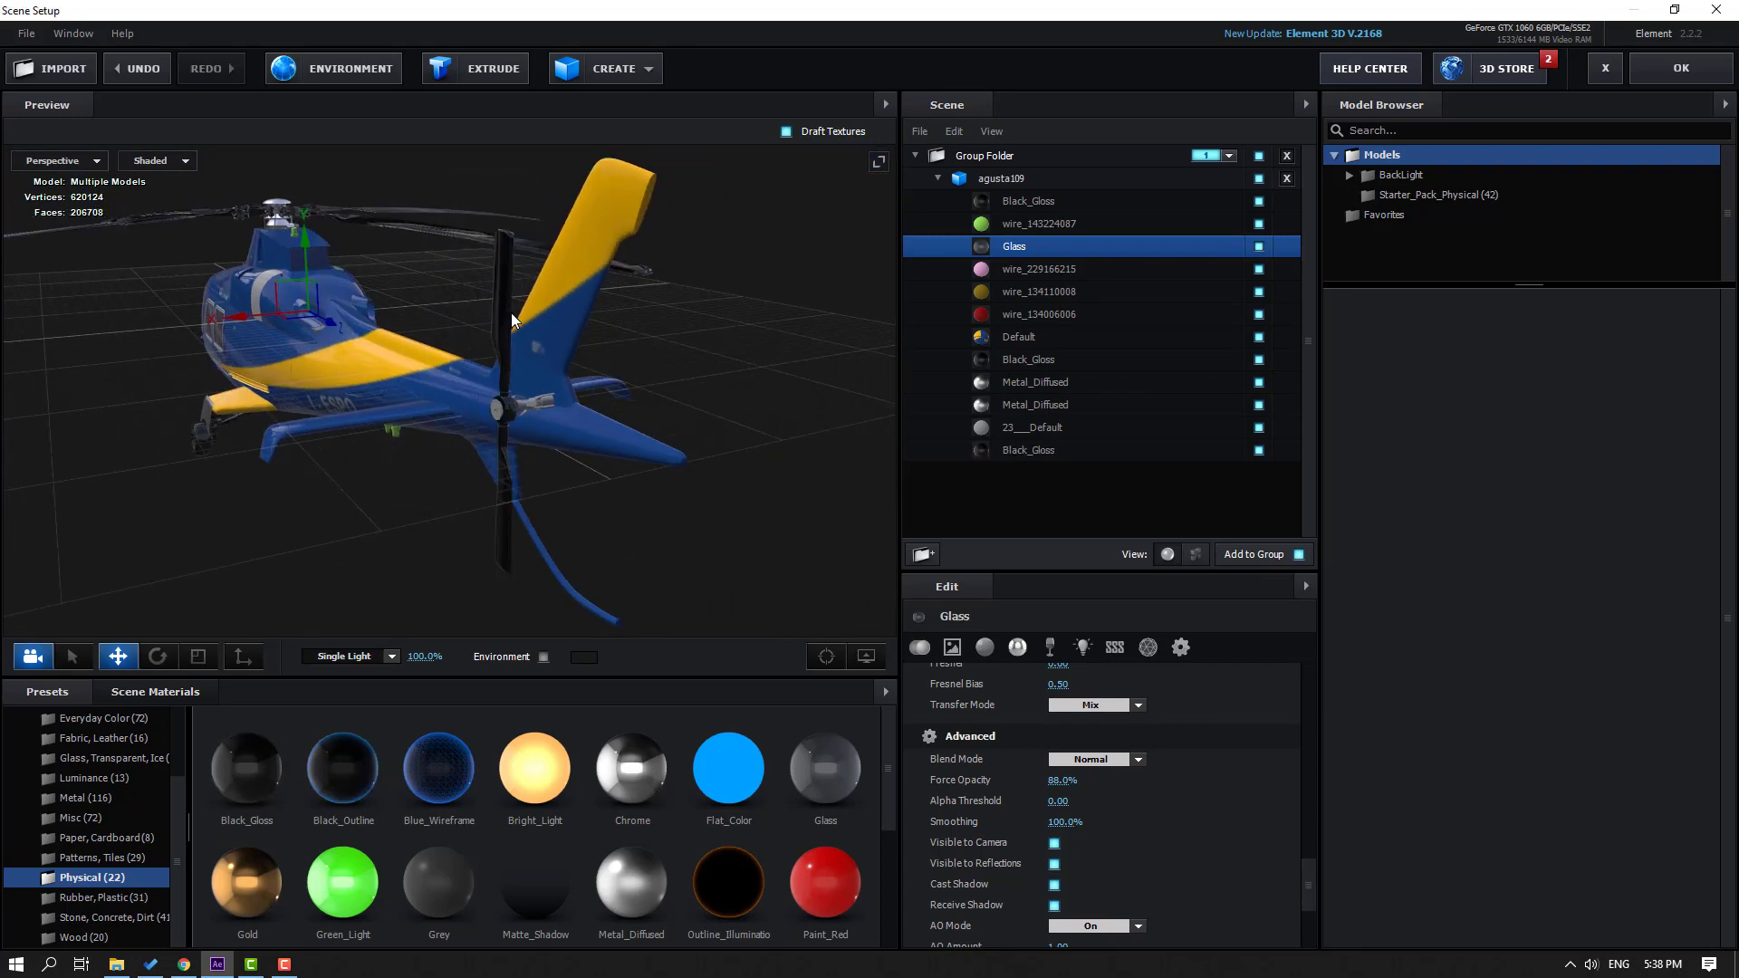
pyautogui.scroll(5, 422, 435)
pyautogui.moveTo(422, 437); pyautogui.dragTo(421, 482)
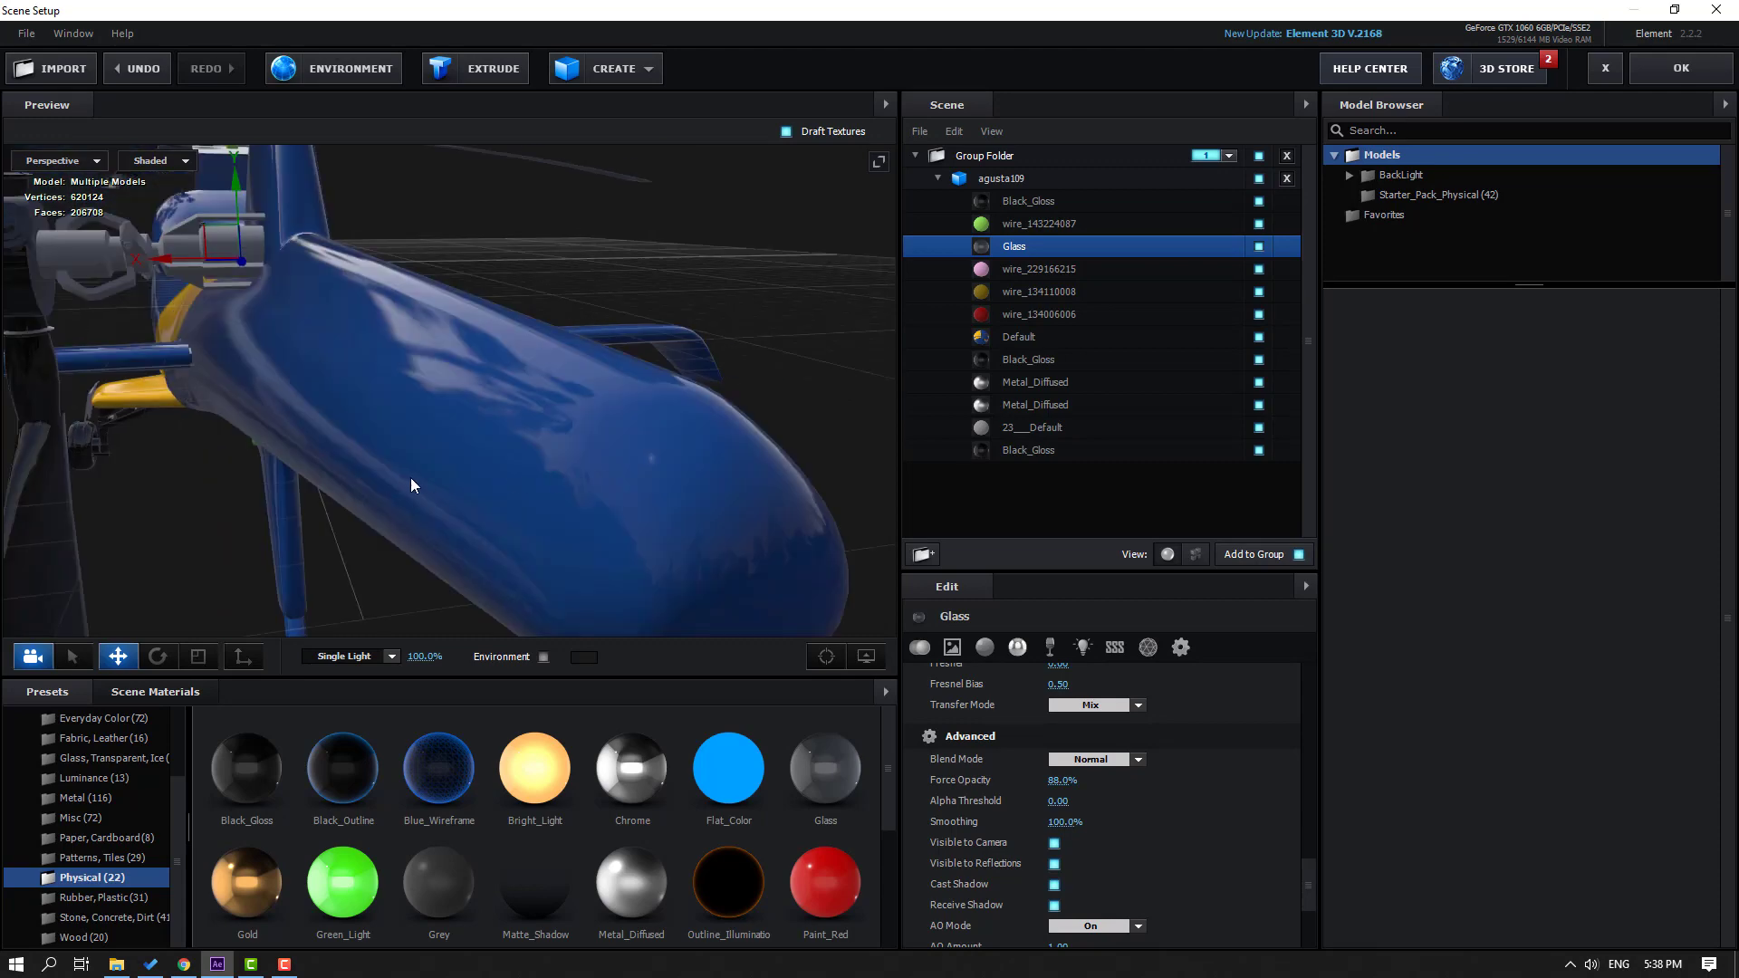
pyautogui.moveTo(645, 888); pyautogui.dragTo(589, 408)
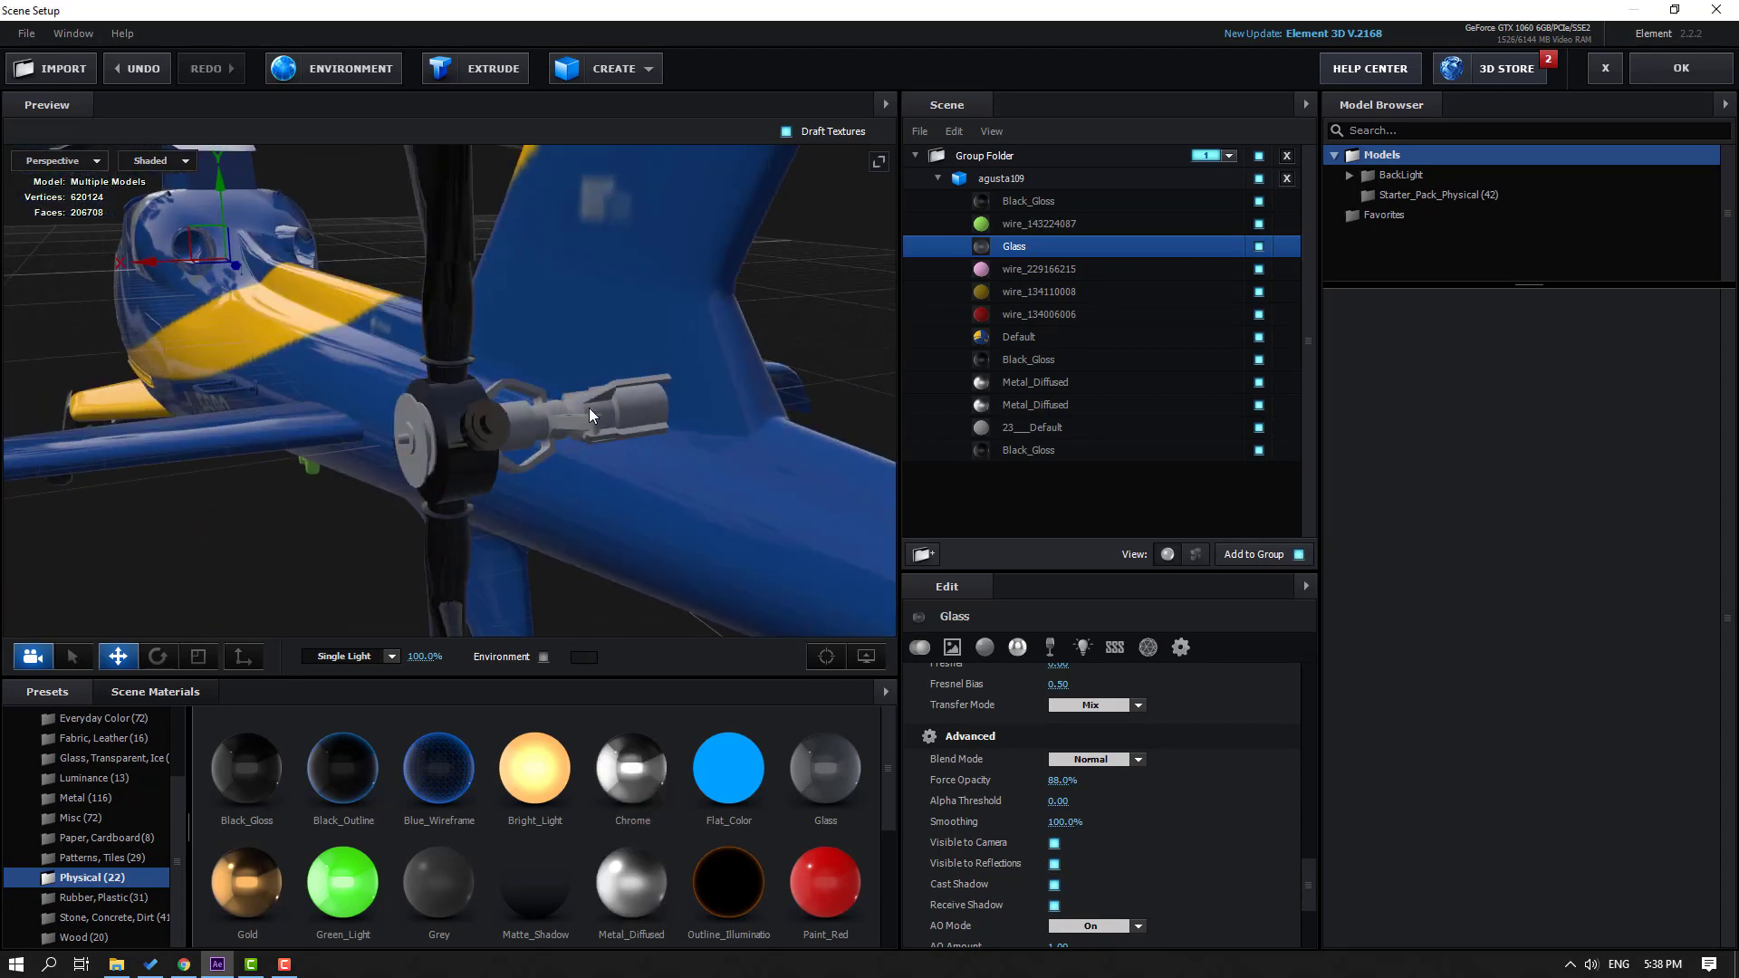
pyautogui.scroll(-6, 453, 422)
# Step: Hide the Glass material to expose the cabin and apply the Black_Gloss preset to the red seats
pyautogui.moveTo(410, 417); pyautogui.dragTo(616, 438)
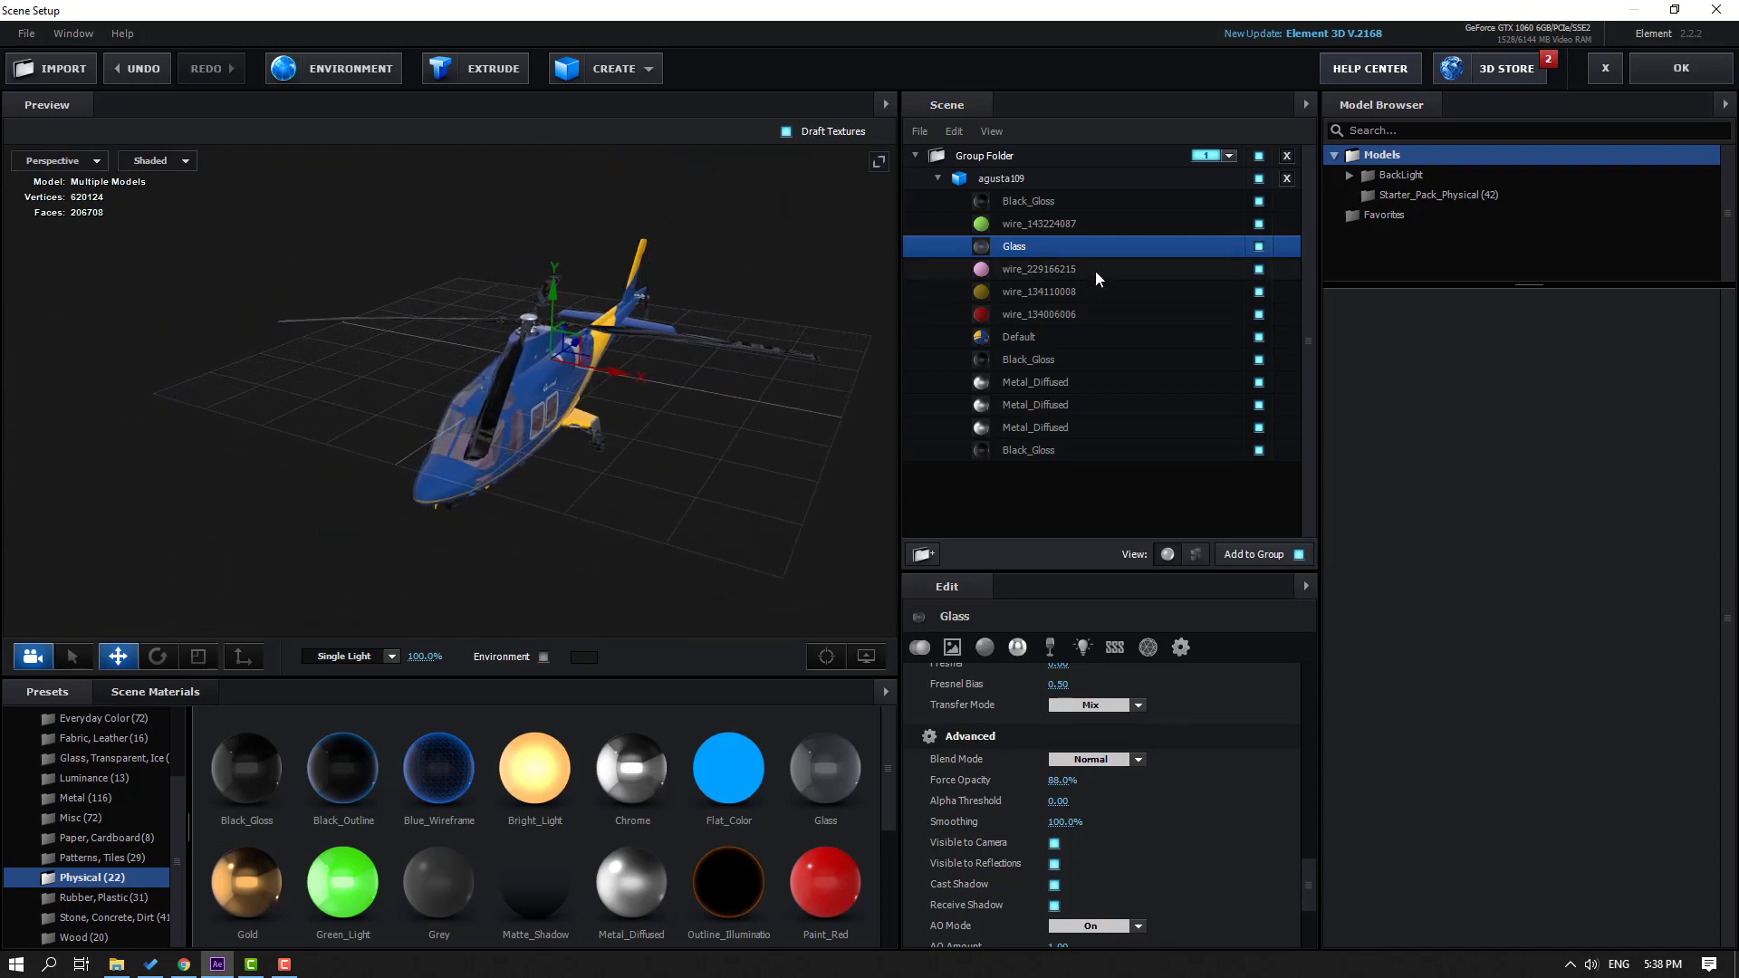
pyautogui.click(1259, 246)
pyautogui.scroll(10, 541, 444)
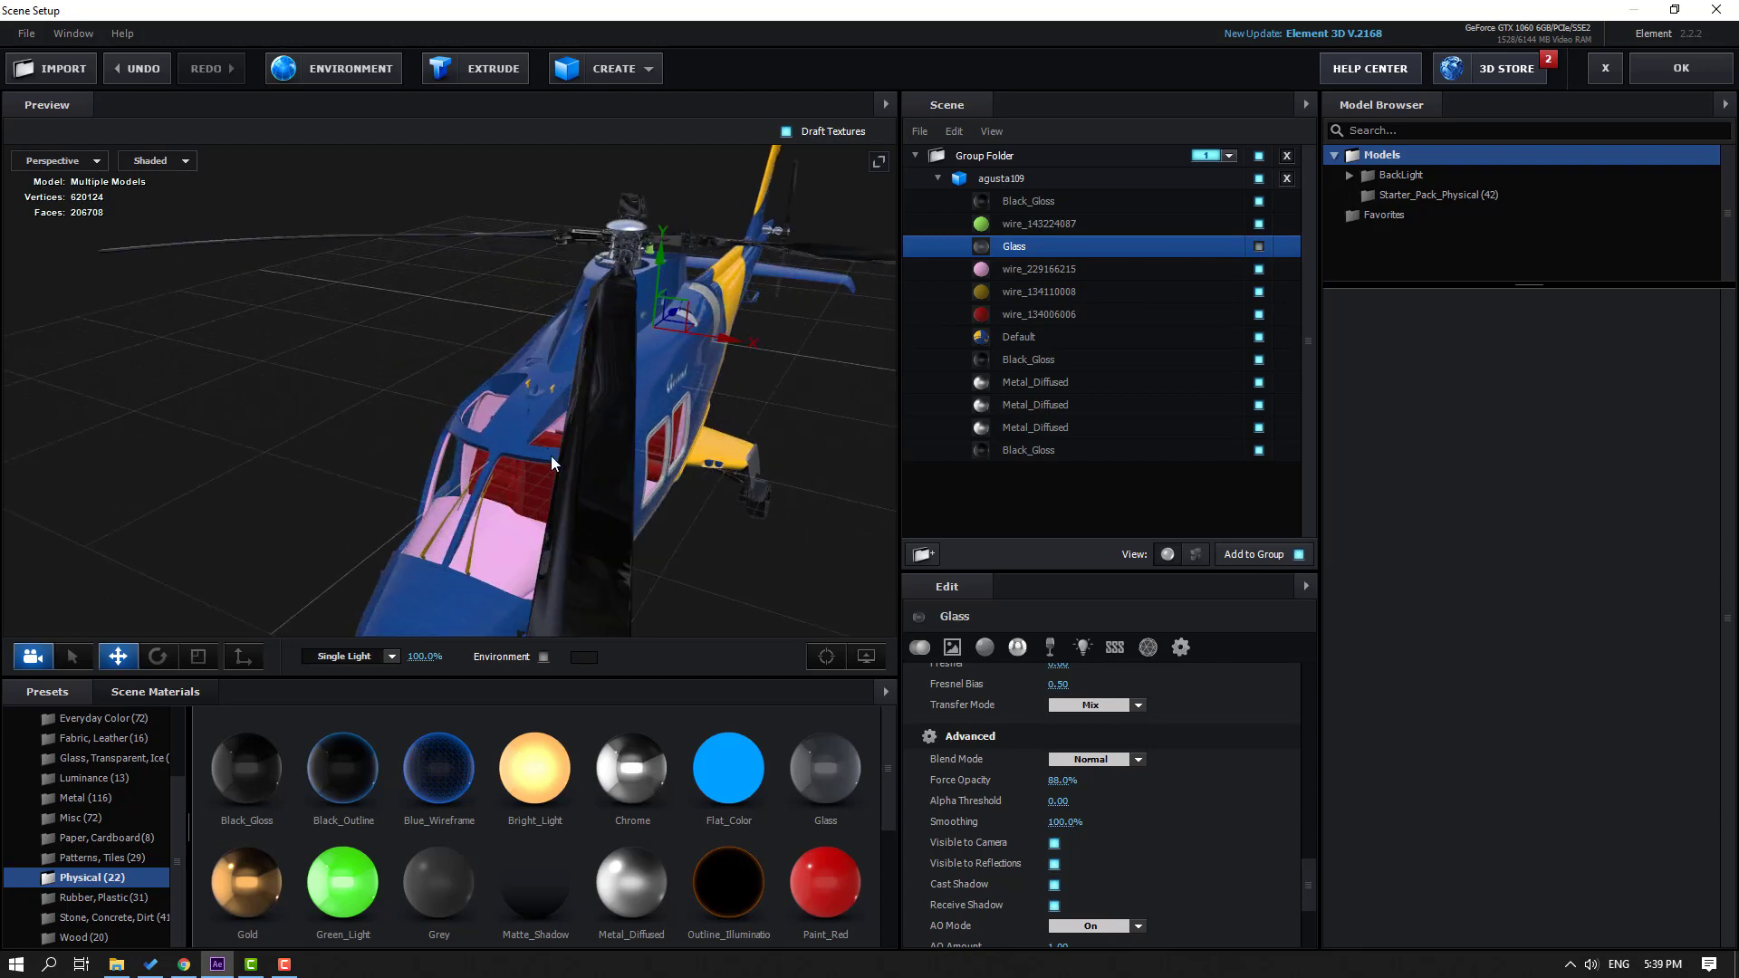
pyautogui.scroll(5, 462, 473)
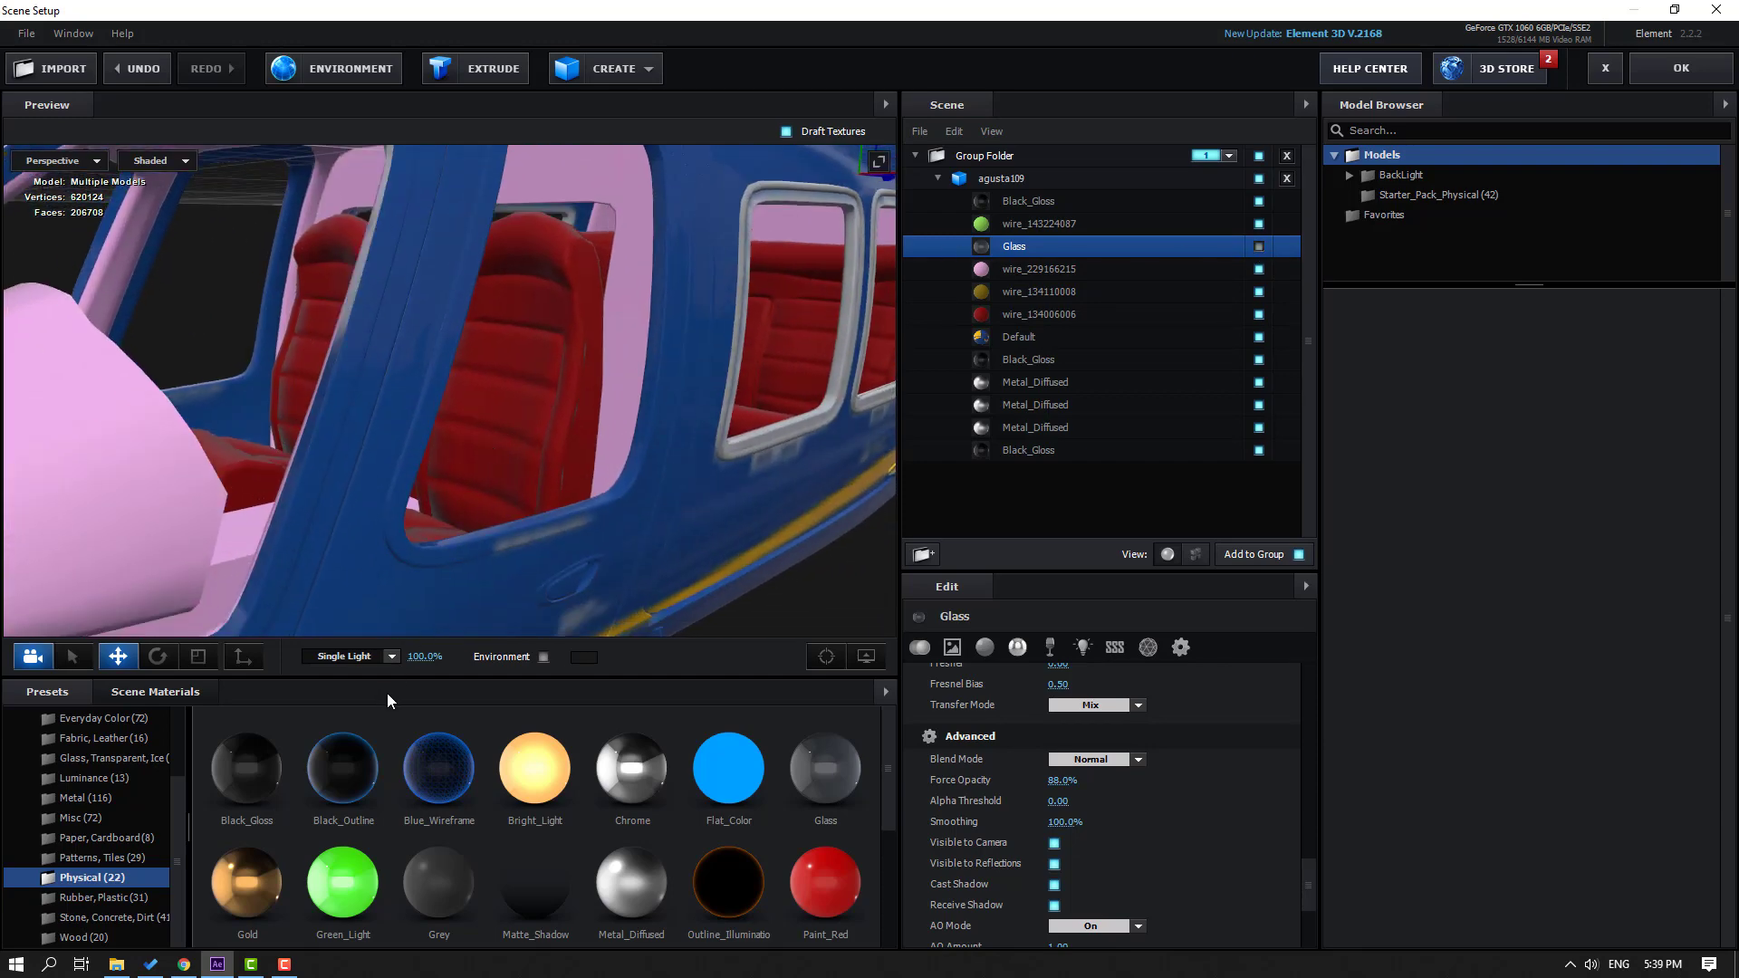
pyautogui.scroll(-3, 444, 782)
pyautogui.scroll(3, 426, 765)
pyautogui.moveTo(272, 743); pyautogui.dragTo(552, 296)
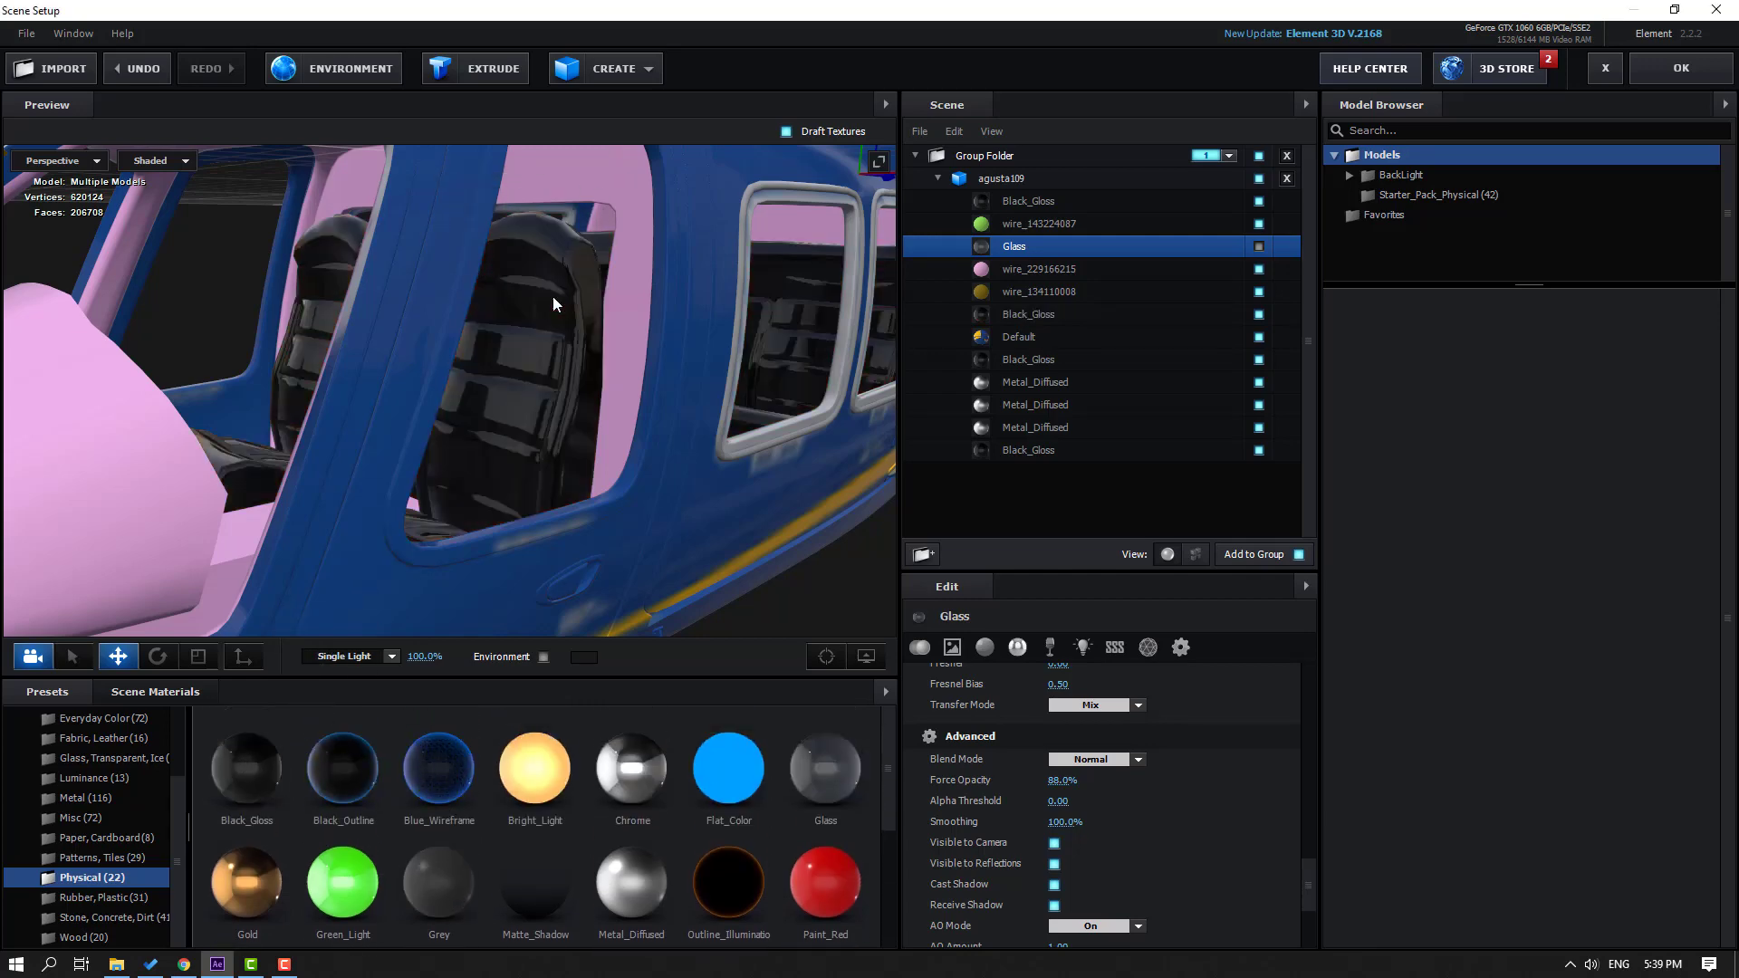
pyautogui.scroll(-5, 525, 339)
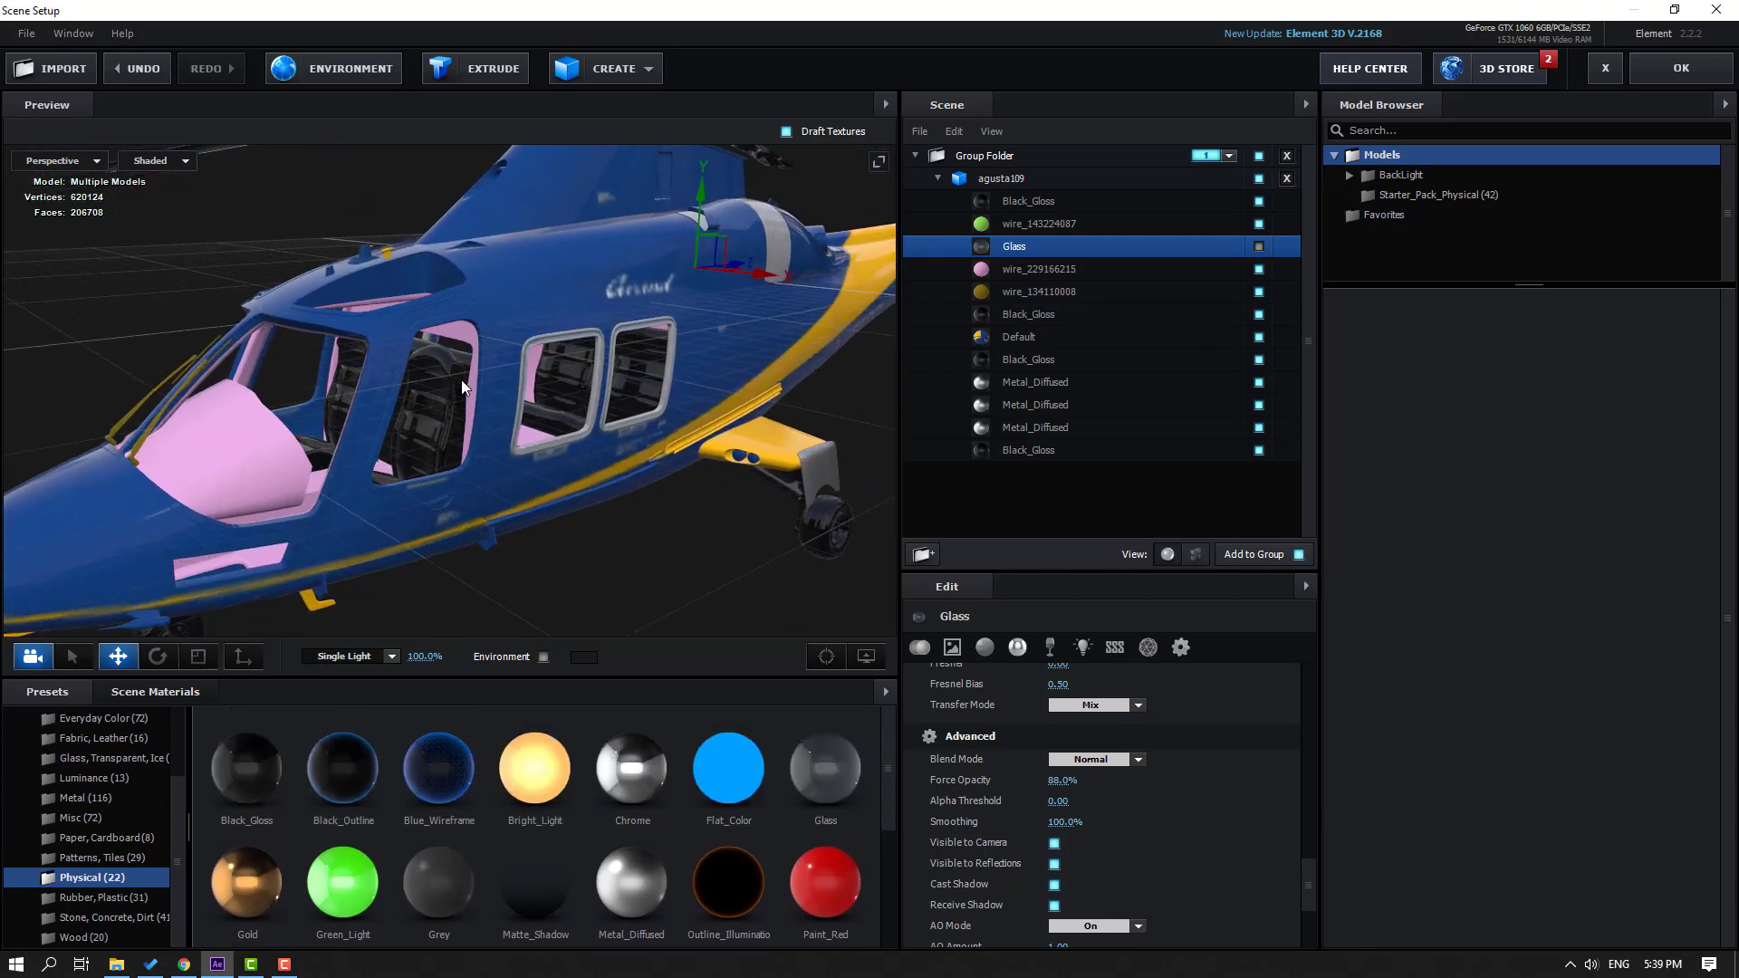
pyautogui.moveTo(462, 380); pyautogui.dragTo(464, 370)
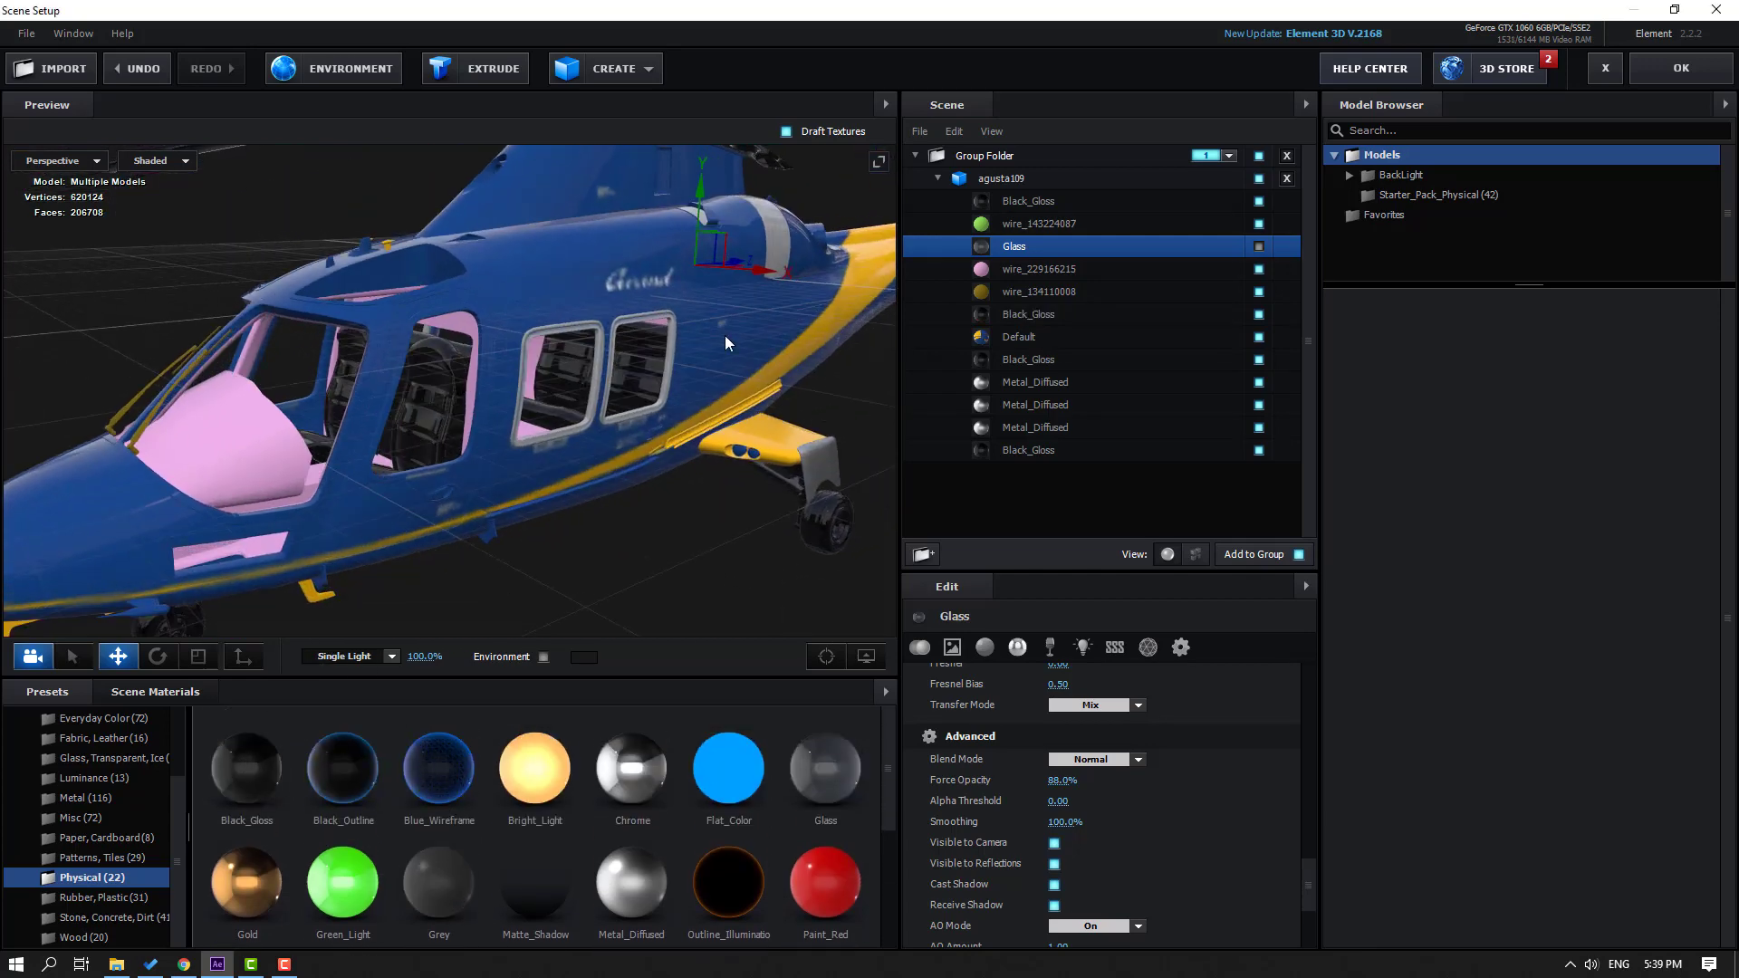
# Step: Toggle the visibility of the Black_Gloss materials in turn to identify the one assigned to the seats
pyautogui.click(1259, 450)
pyautogui.click(1259, 451)
pyautogui.click(1259, 450)
pyautogui.click(1259, 450)
pyautogui.click(1259, 362)
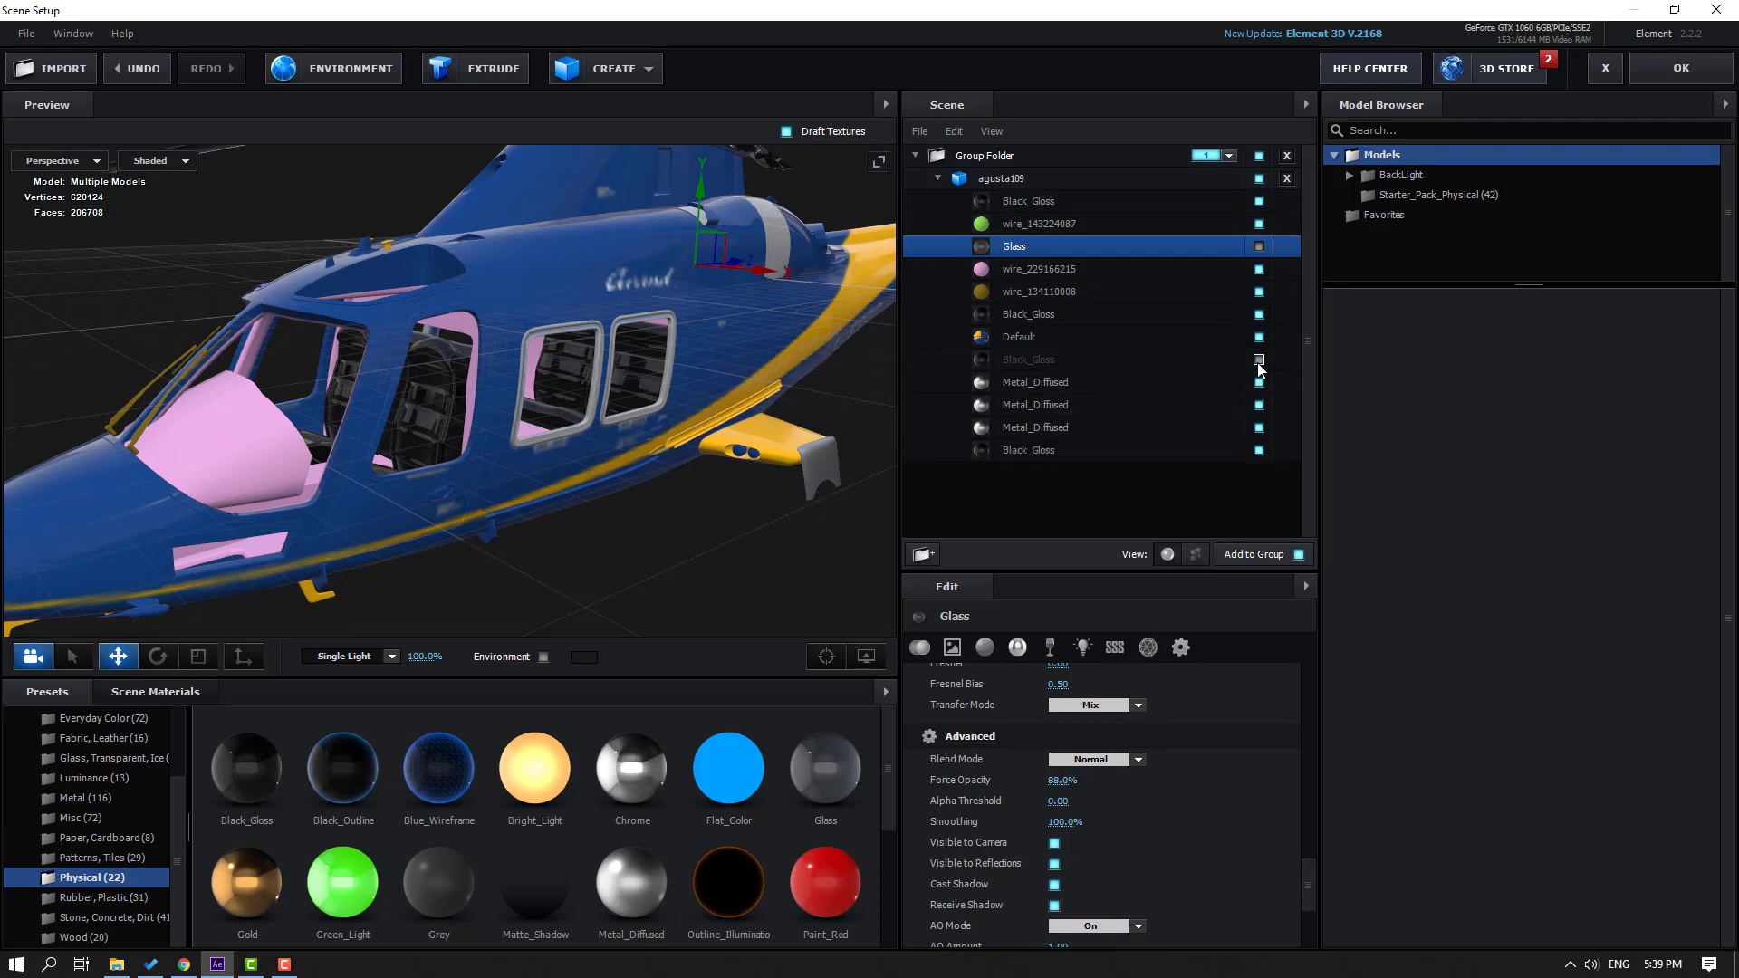
pyautogui.click(1259, 362)
pyautogui.click(1259, 314)
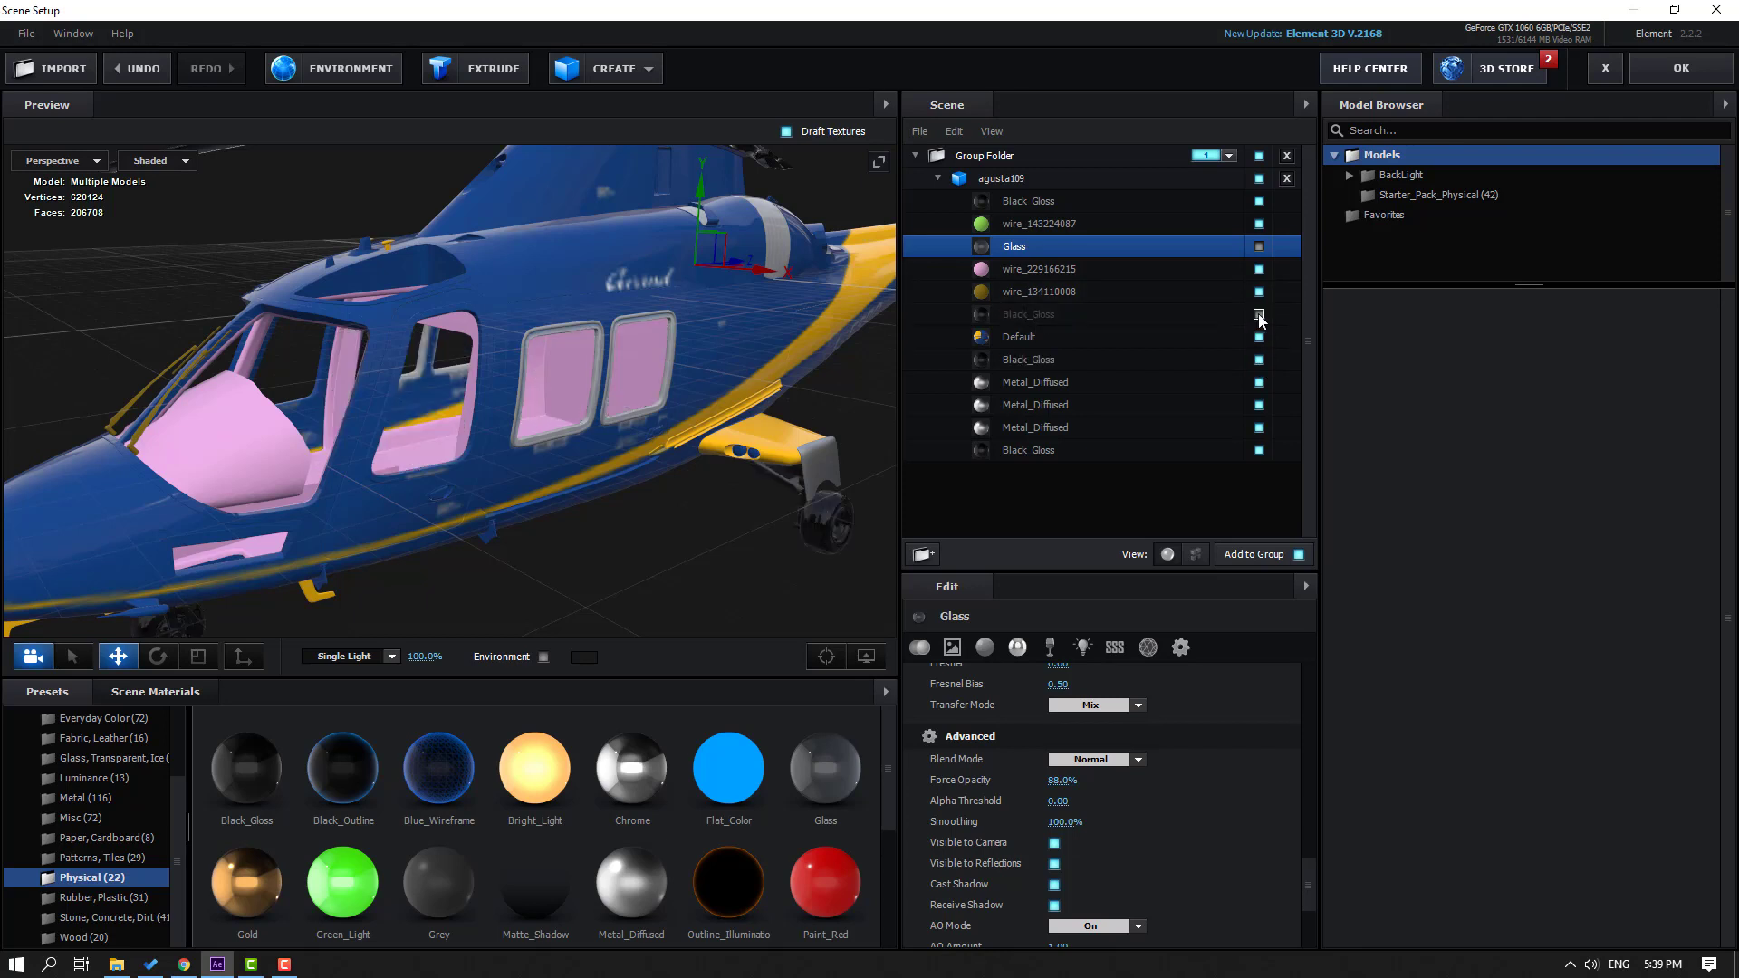
pyautogui.click(1259, 314)
# Step: Set the Glossiness of the seats' Black_Gloss material to 40% and make the Glass material visible again
pyautogui.click(1067, 314)
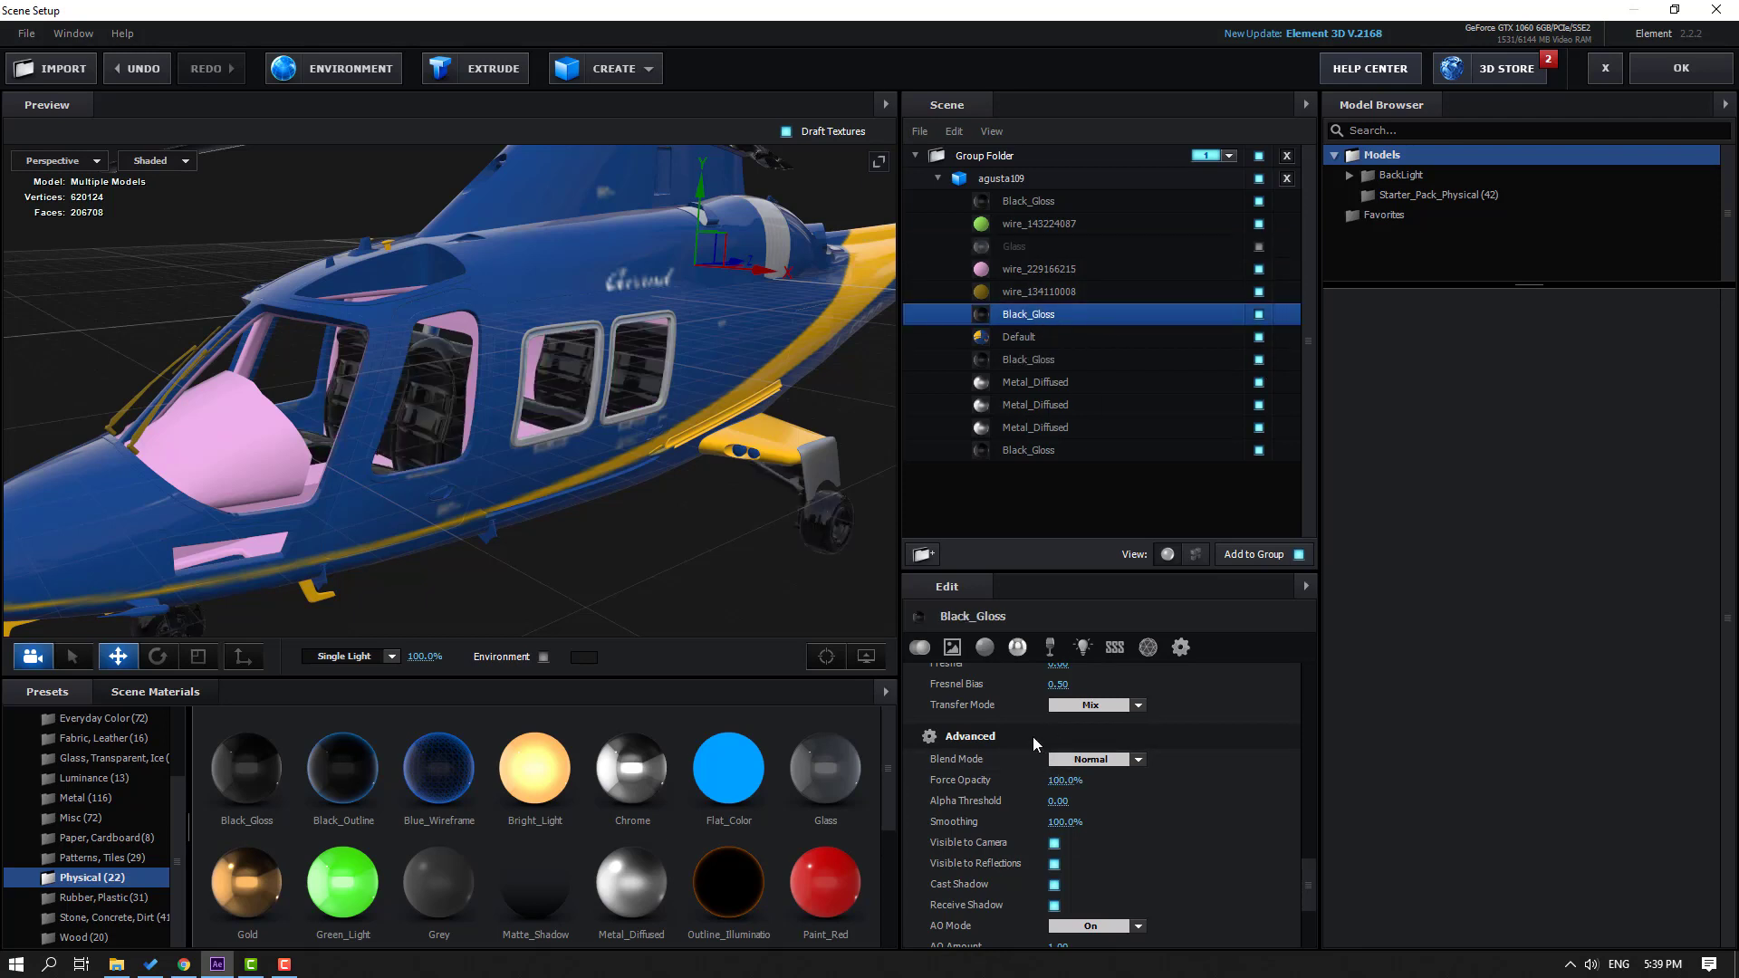
pyautogui.scroll(10, 1032, 737)
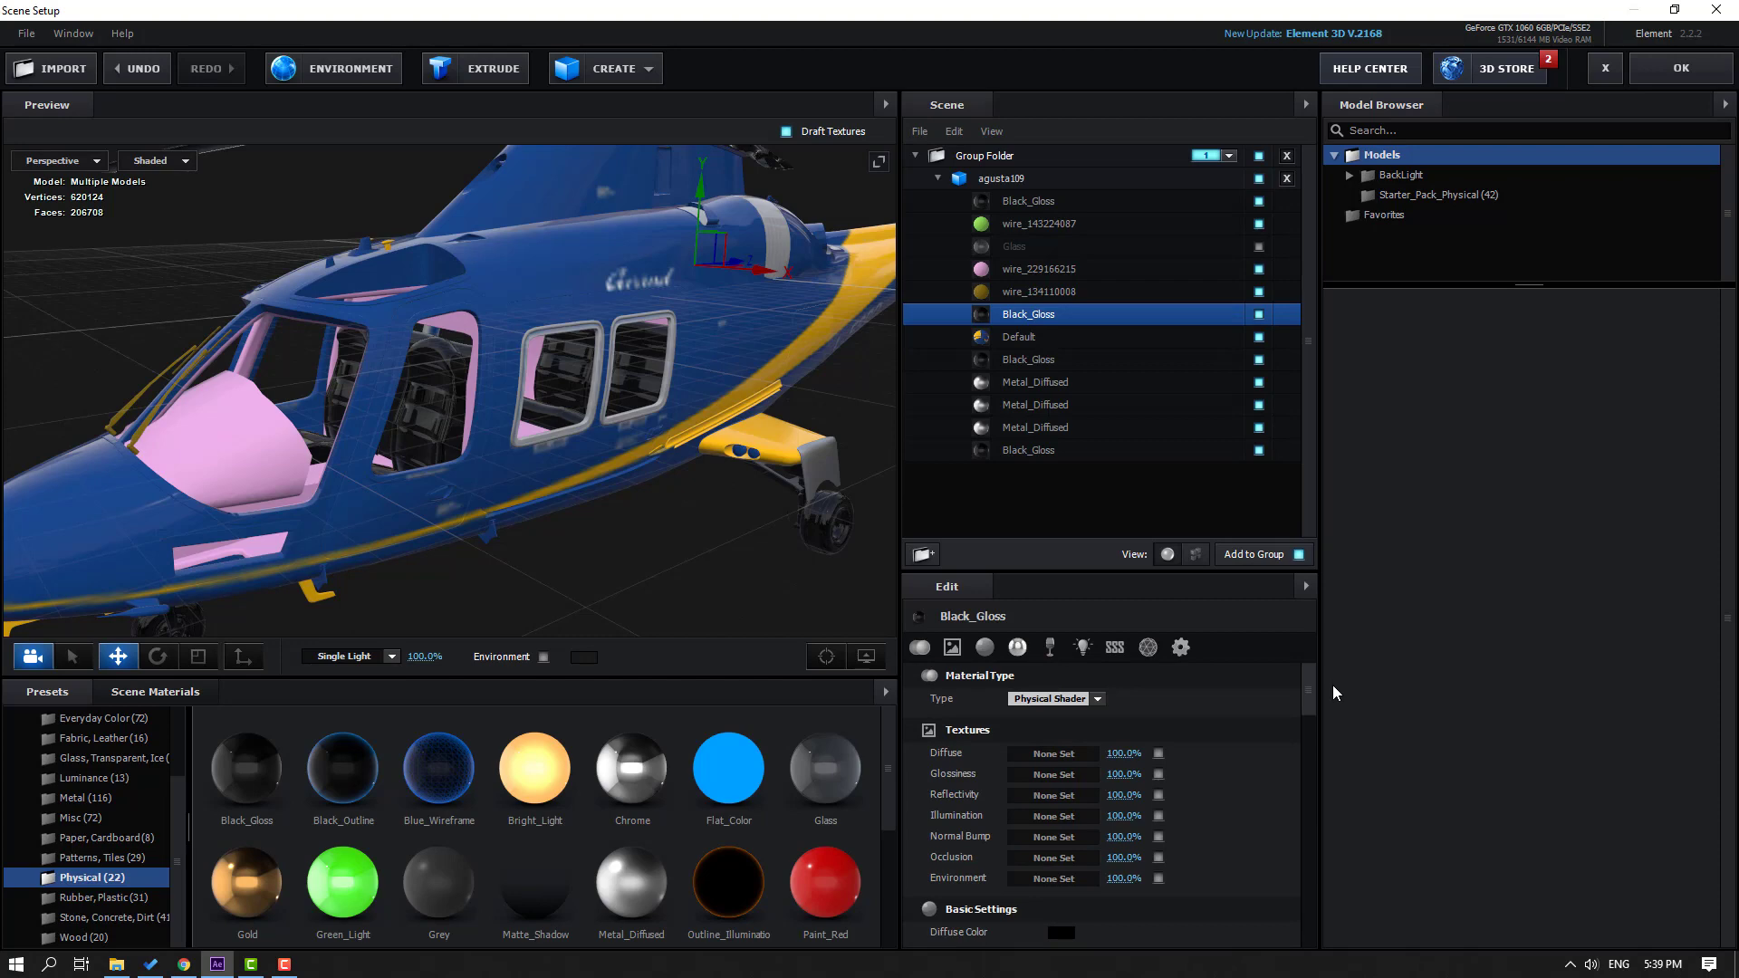
pyautogui.scroll(-7, 1270, 799)
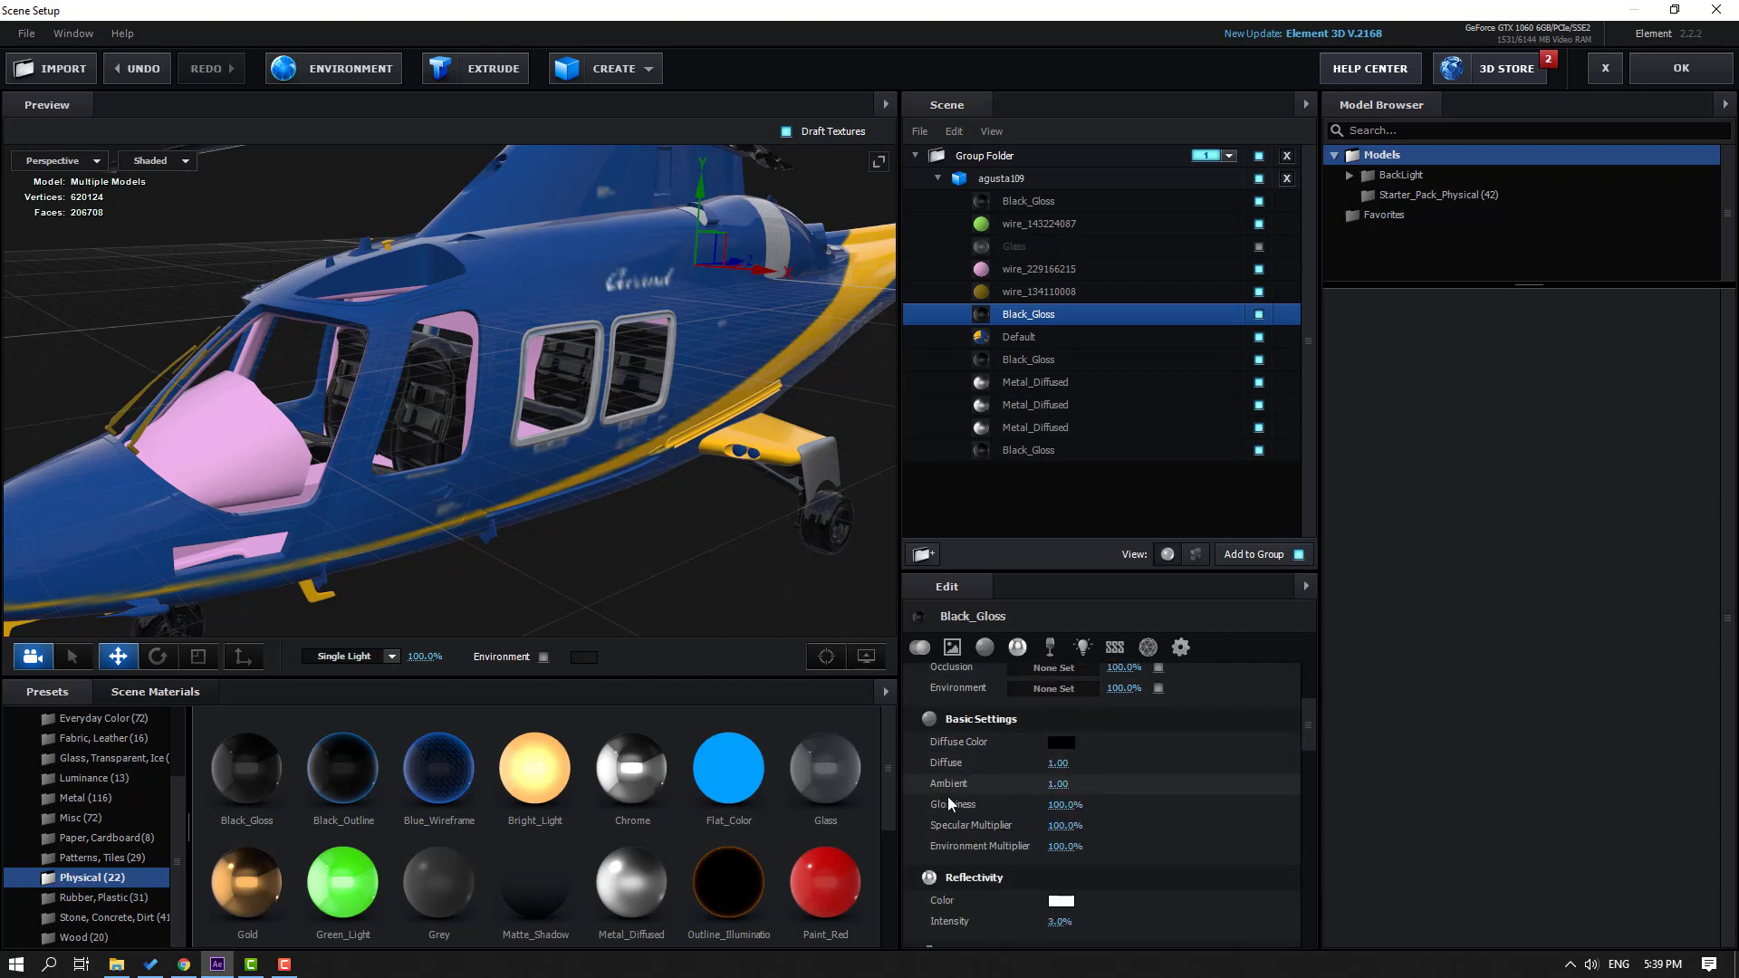
pyautogui.moveTo(1062, 808); pyautogui.dragTo(1032, 808)
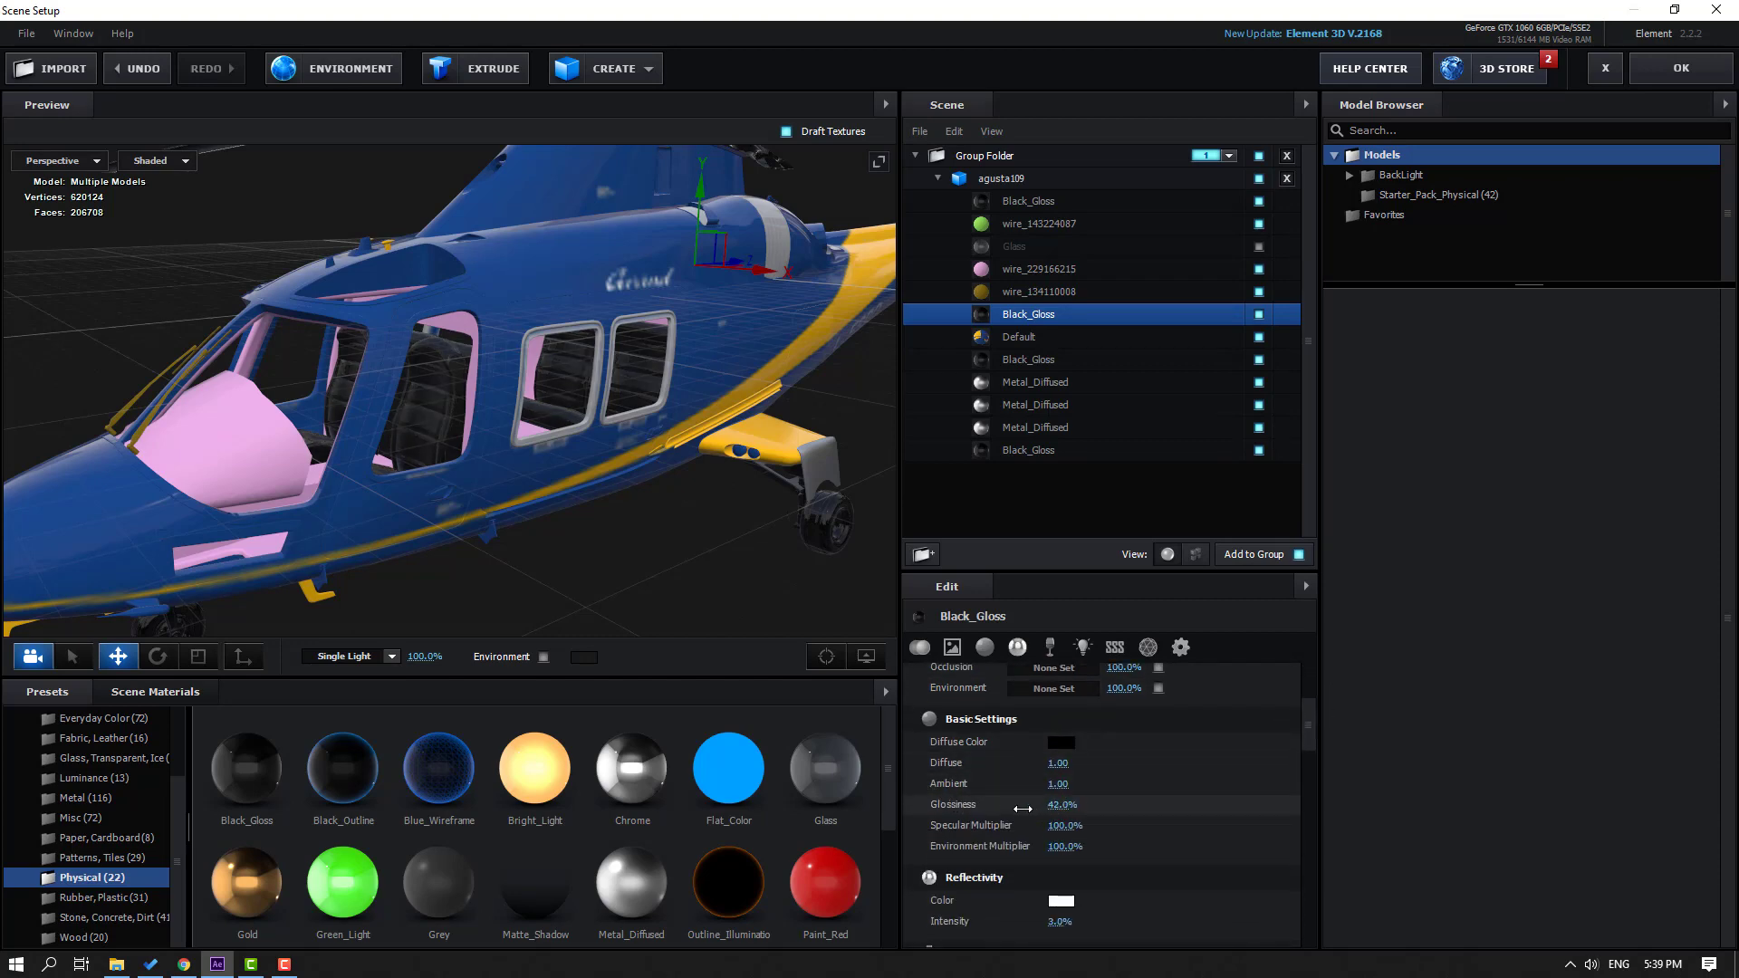
pyautogui.scroll(10, 489, 512)
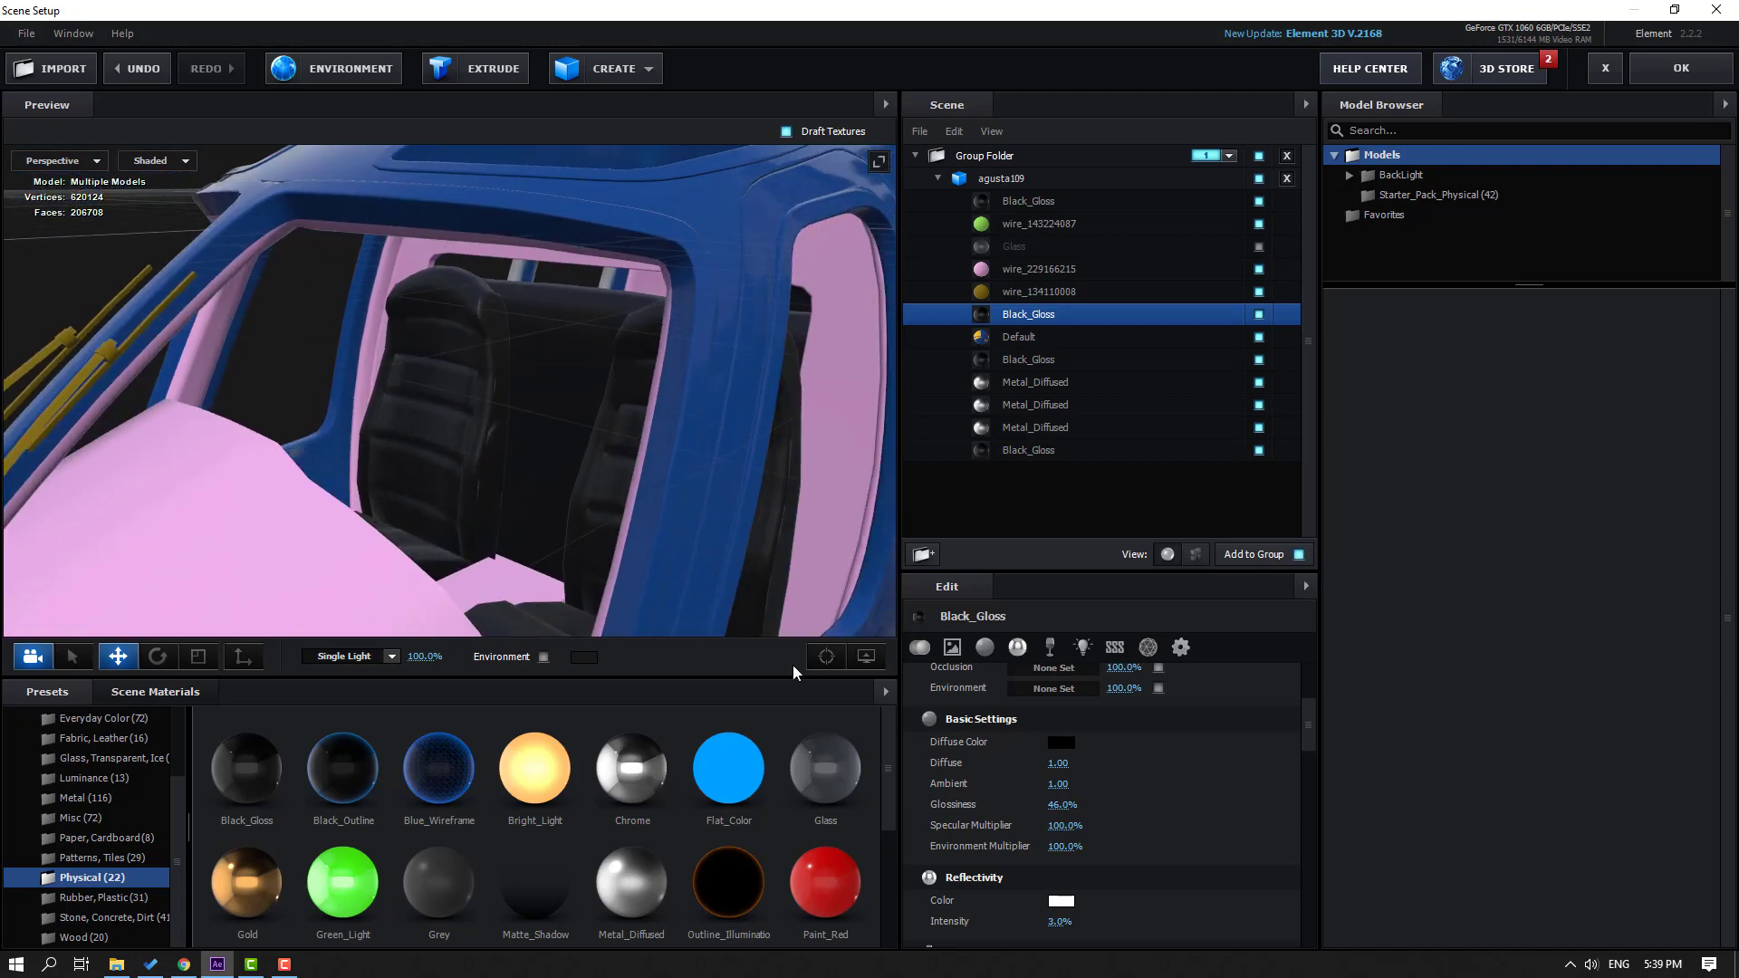
pyautogui.moveTo(1065, 804)
pyautogui.mouseDown()
pyautogui.moveTo(1080, 803)
pyautogui.moveTo(1061, 802)
pyautogui.mouseUp()
pyautogui.scroll(-6, 677, 545)
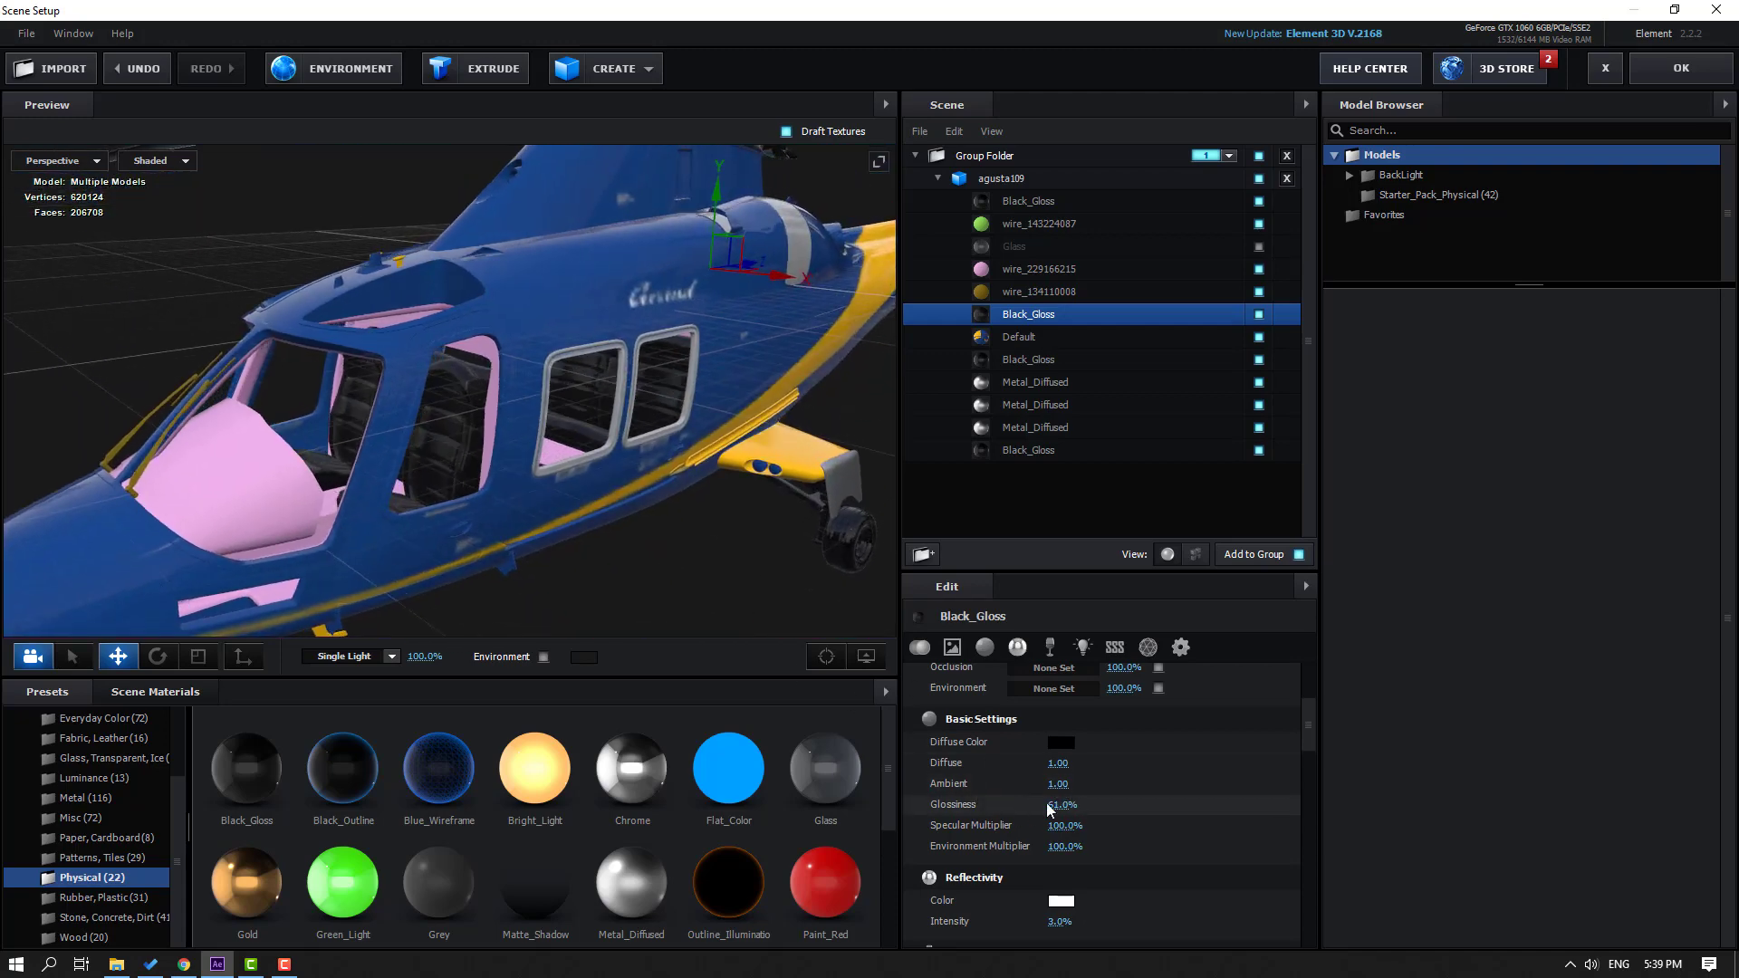
pyautogui.click(1048, 804)
pyautogui.write('40')
pyautogui.press('Return')
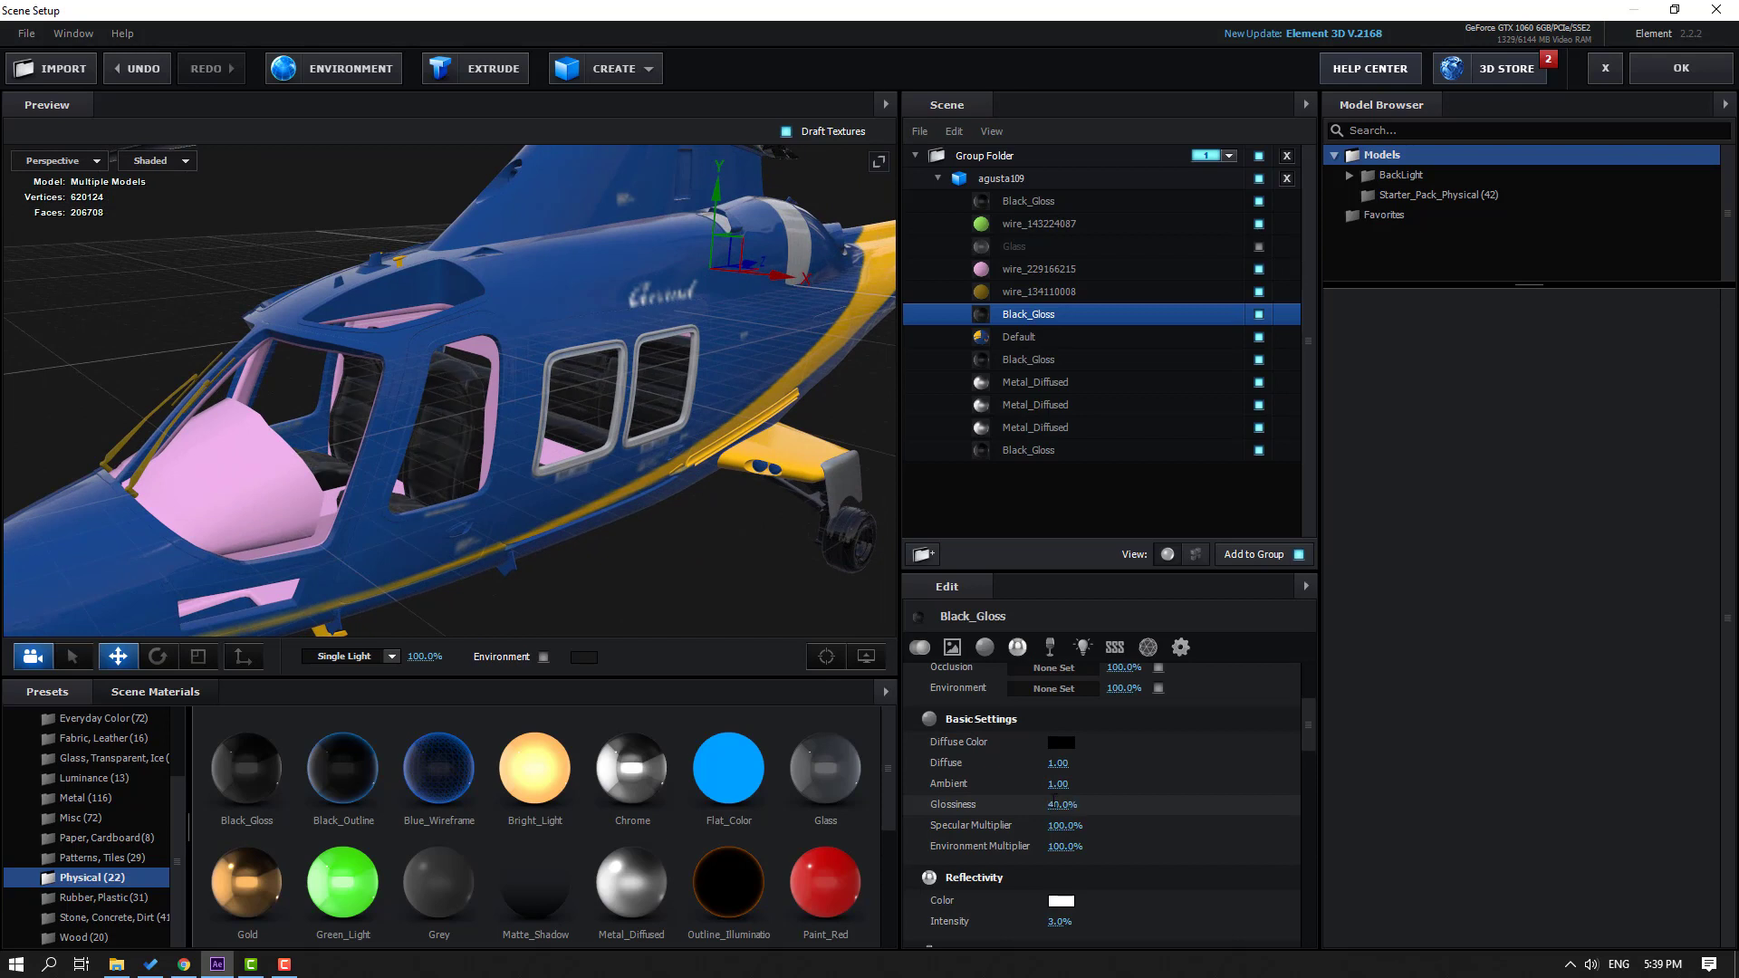
pyautogui.click(1258, 246)
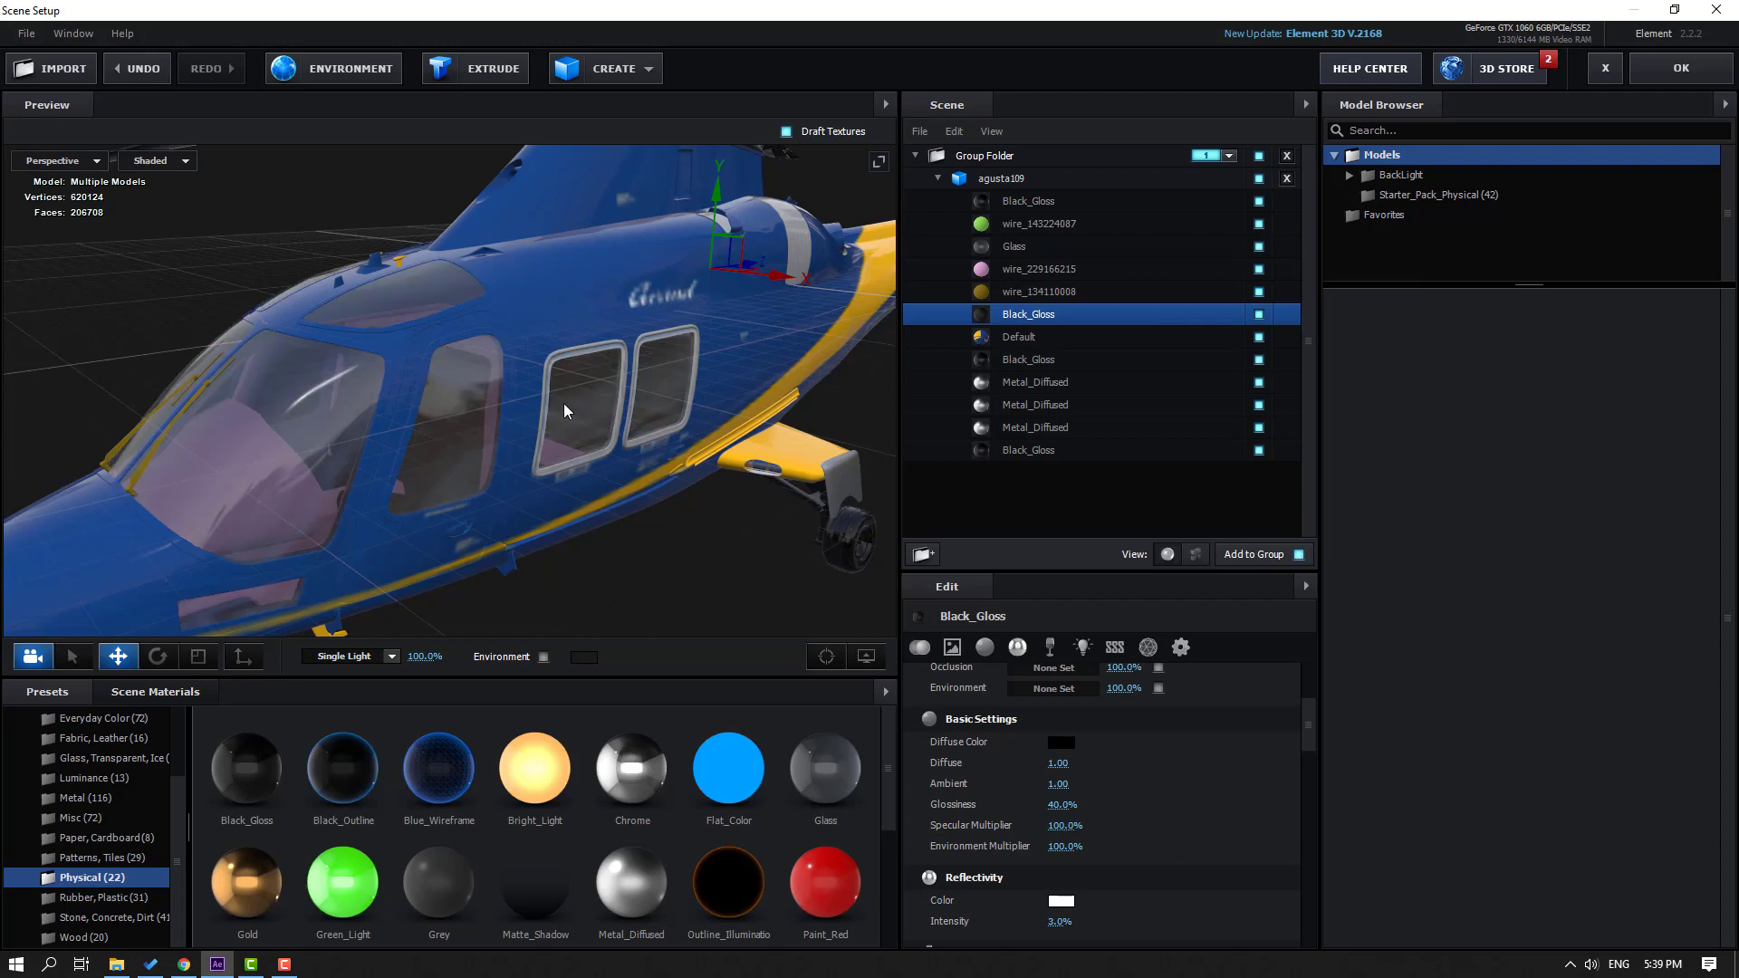
pyautogui.moveTo(563, 404); pyautogui.dragTo(540, 435)
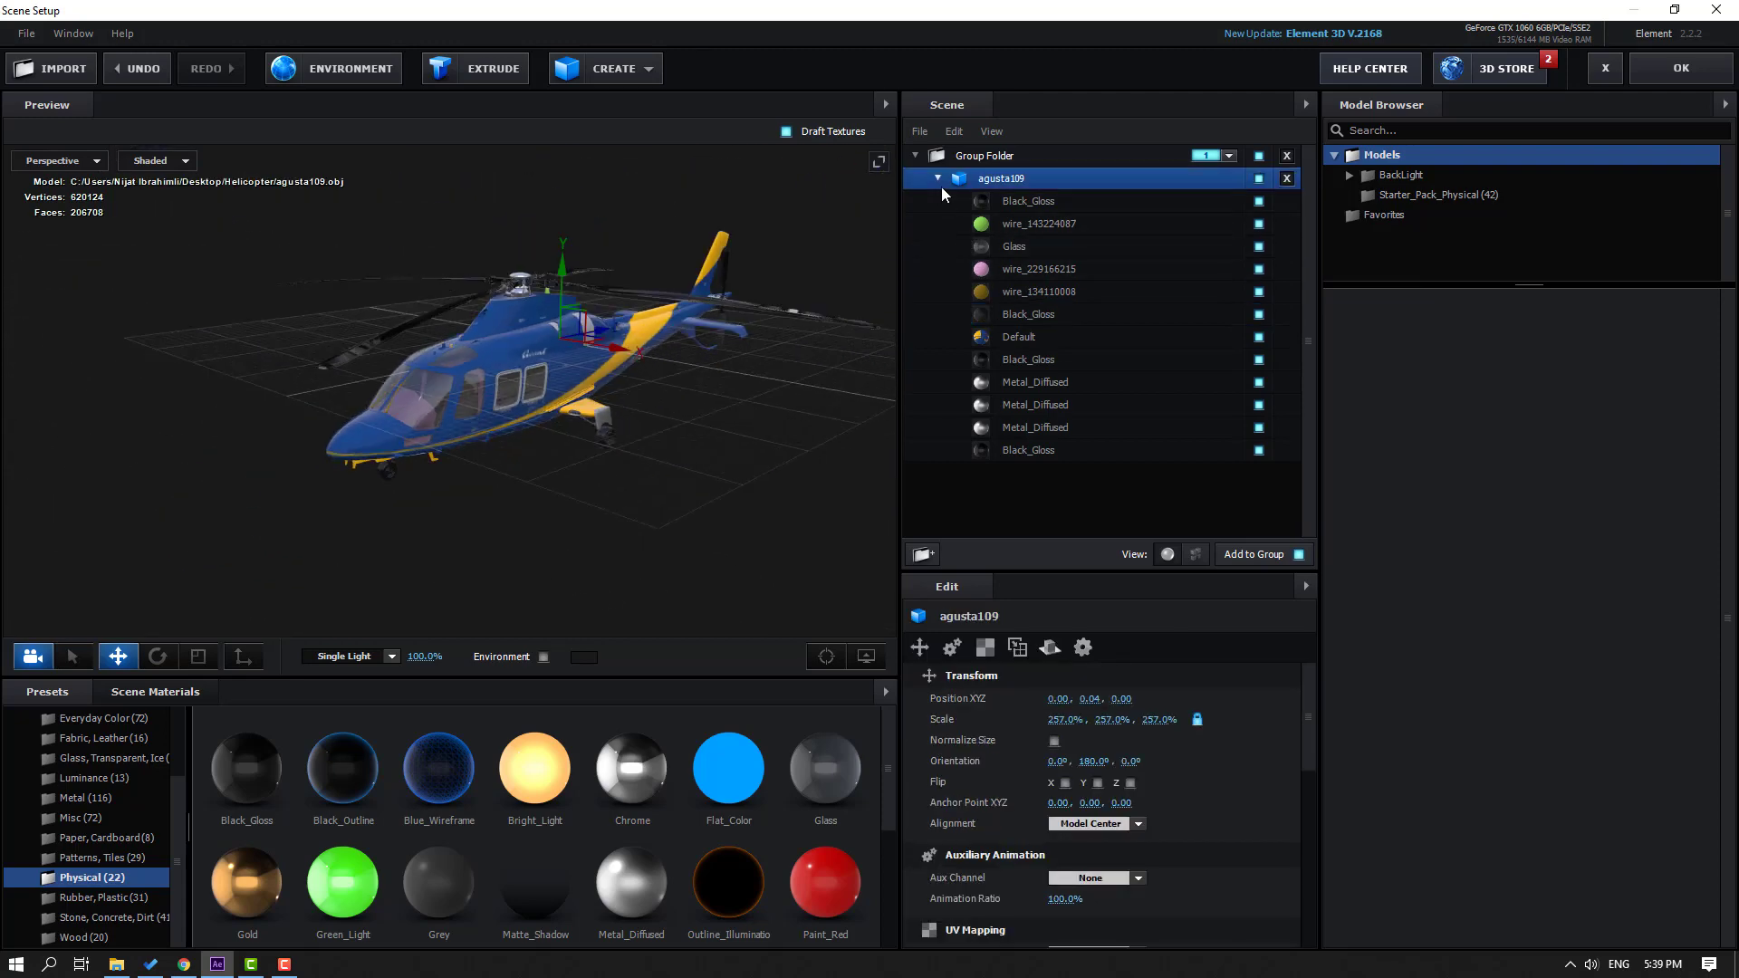
# Step: Duplicate the agusta109 model and rename the lower copy agusta_body
pyautogui.click(937, 178)
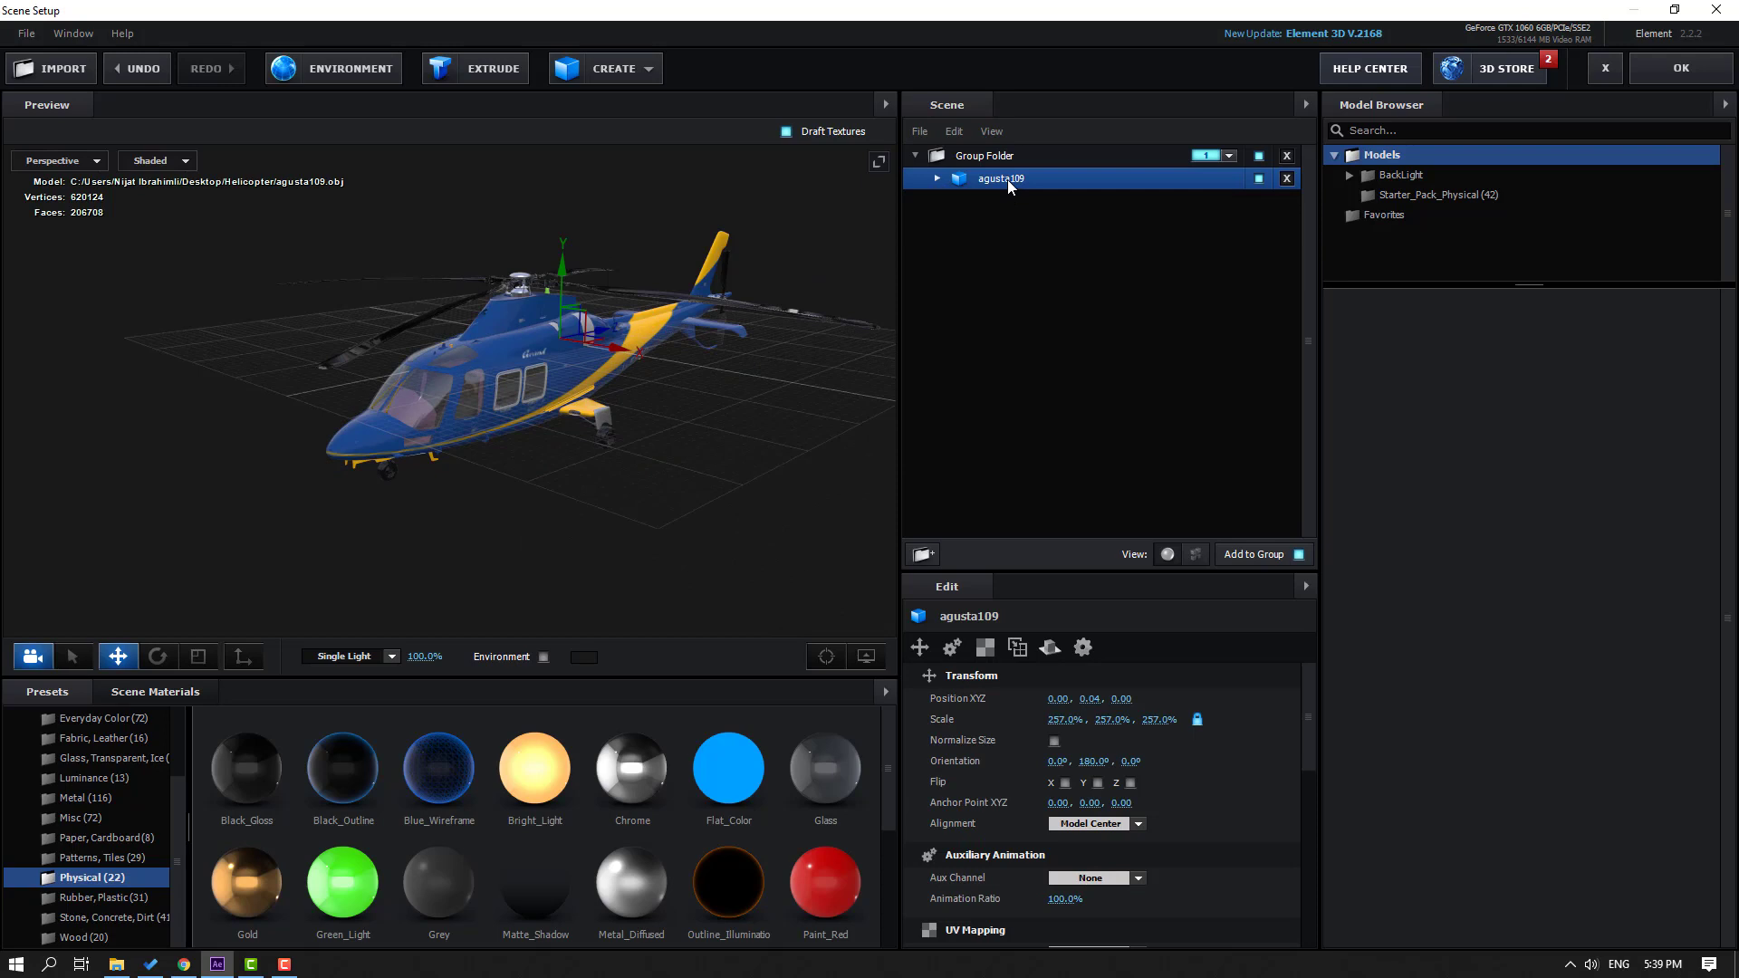
pyautogui.hotkey('ctrl', 'd')
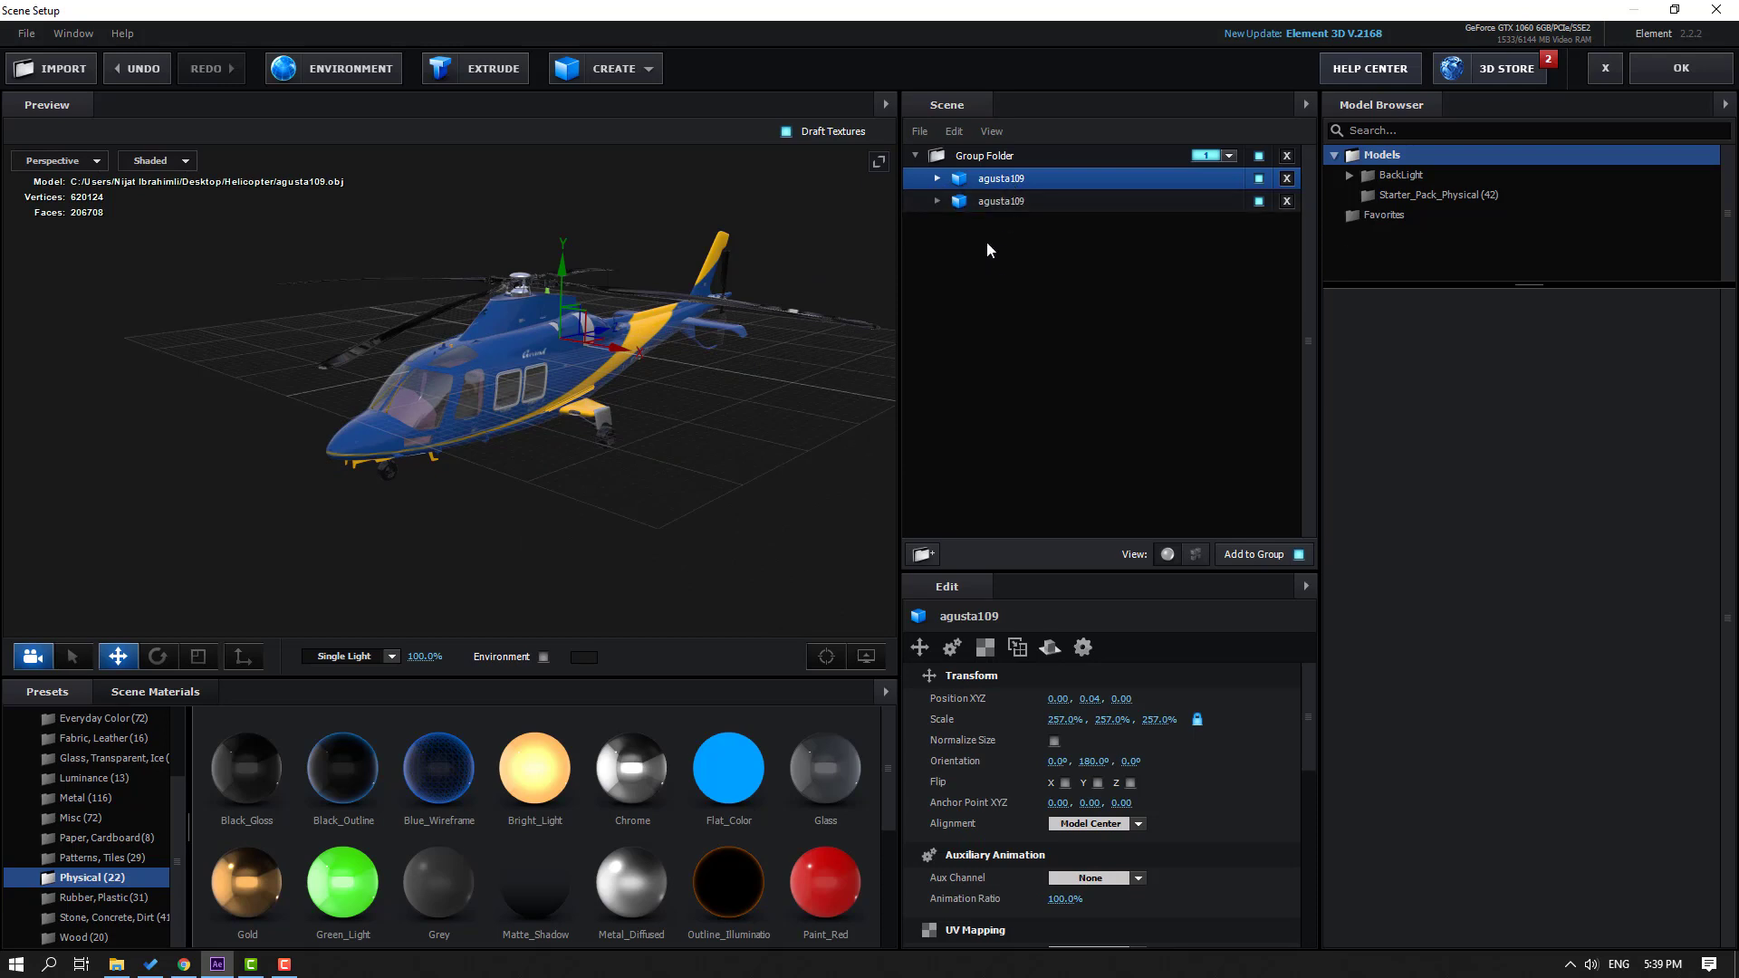
pyautogui.click(1016, 200)
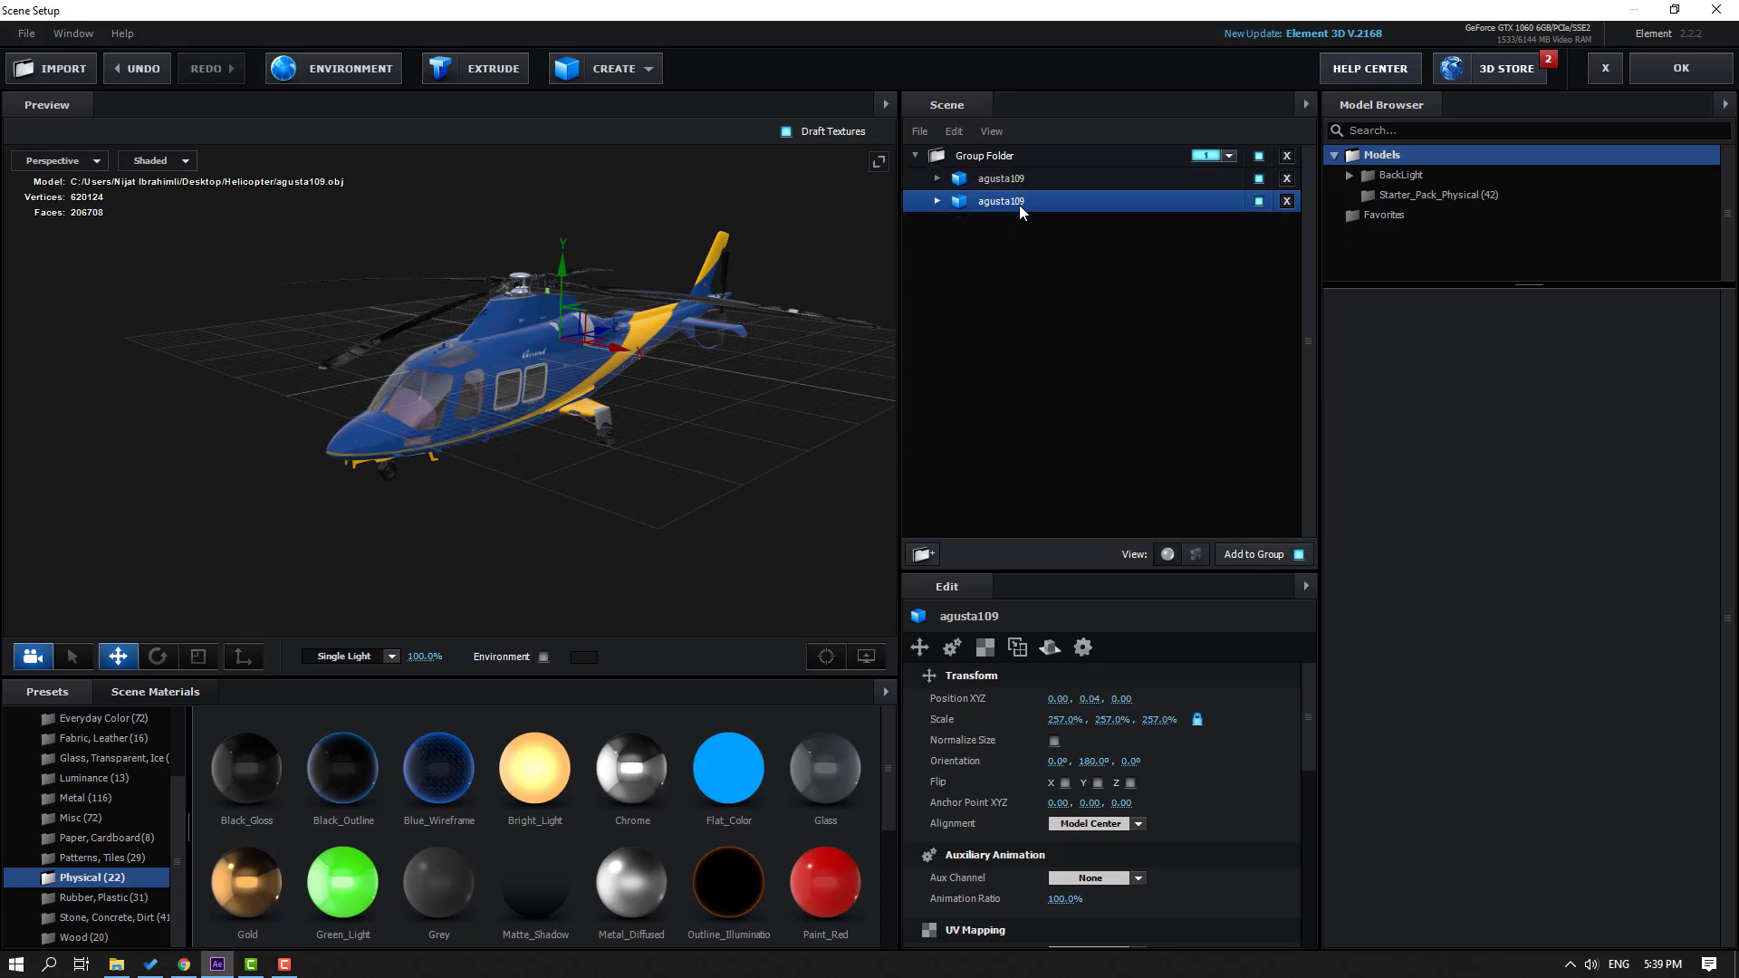
pyautogui.doubleClick(1019, 203)
pyautogui.click(885, 489)
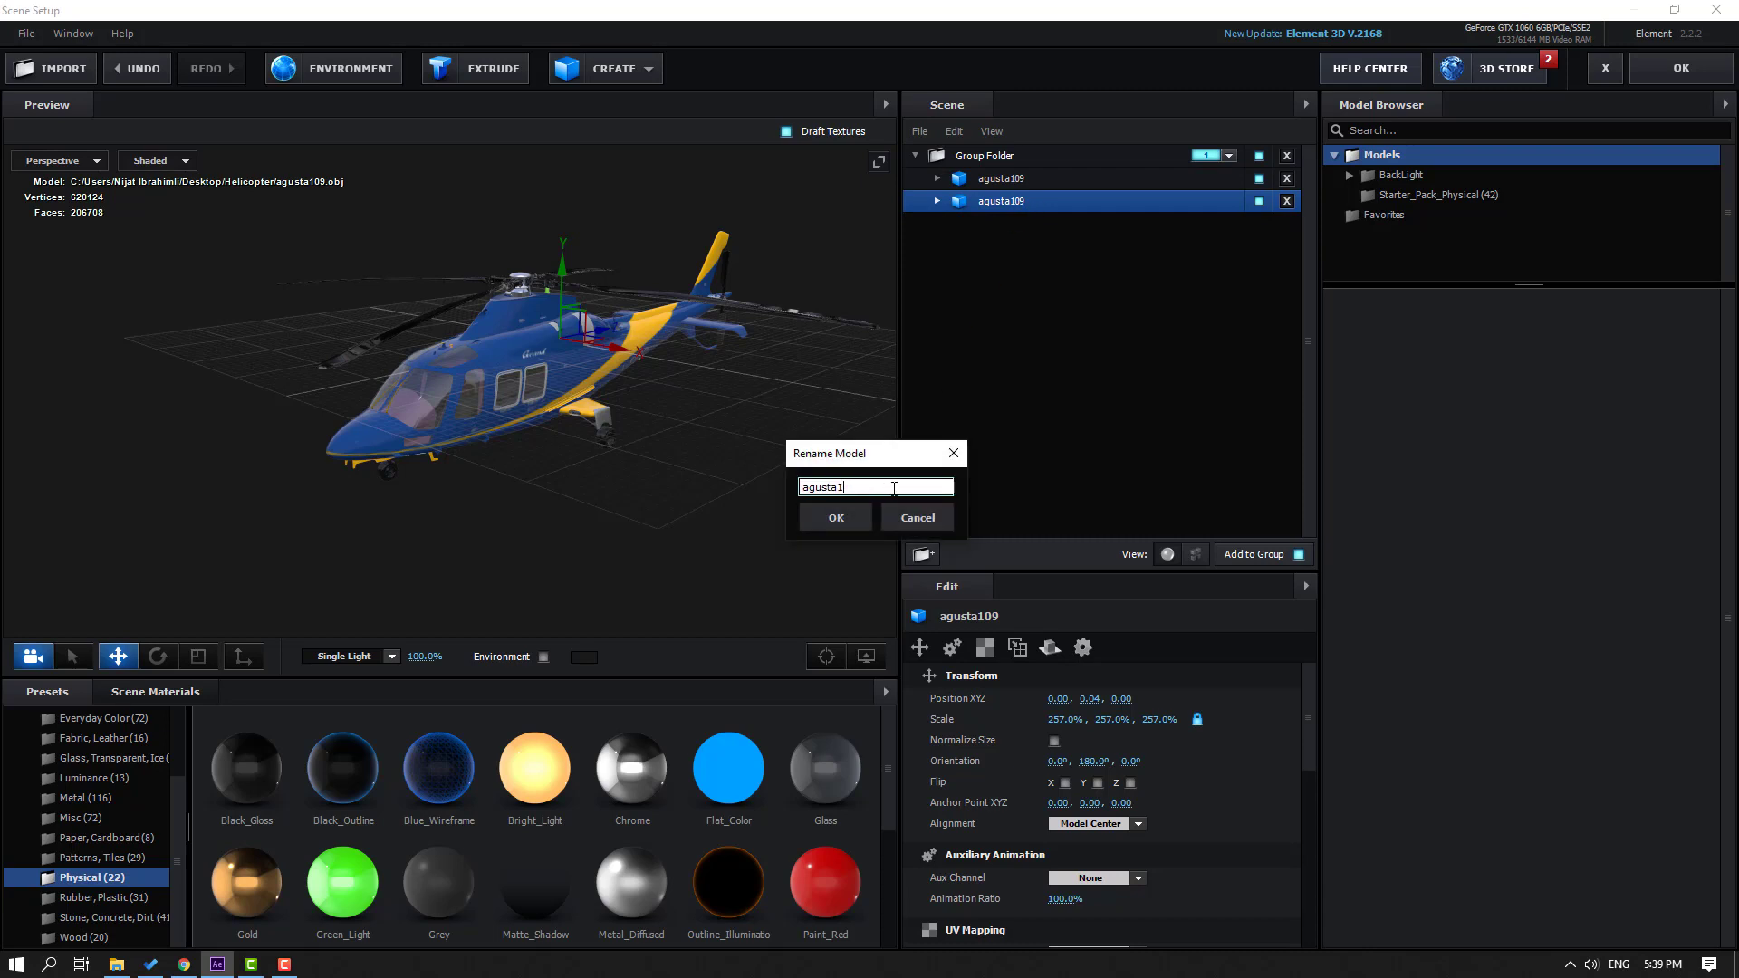
pyautogui.write('_body')
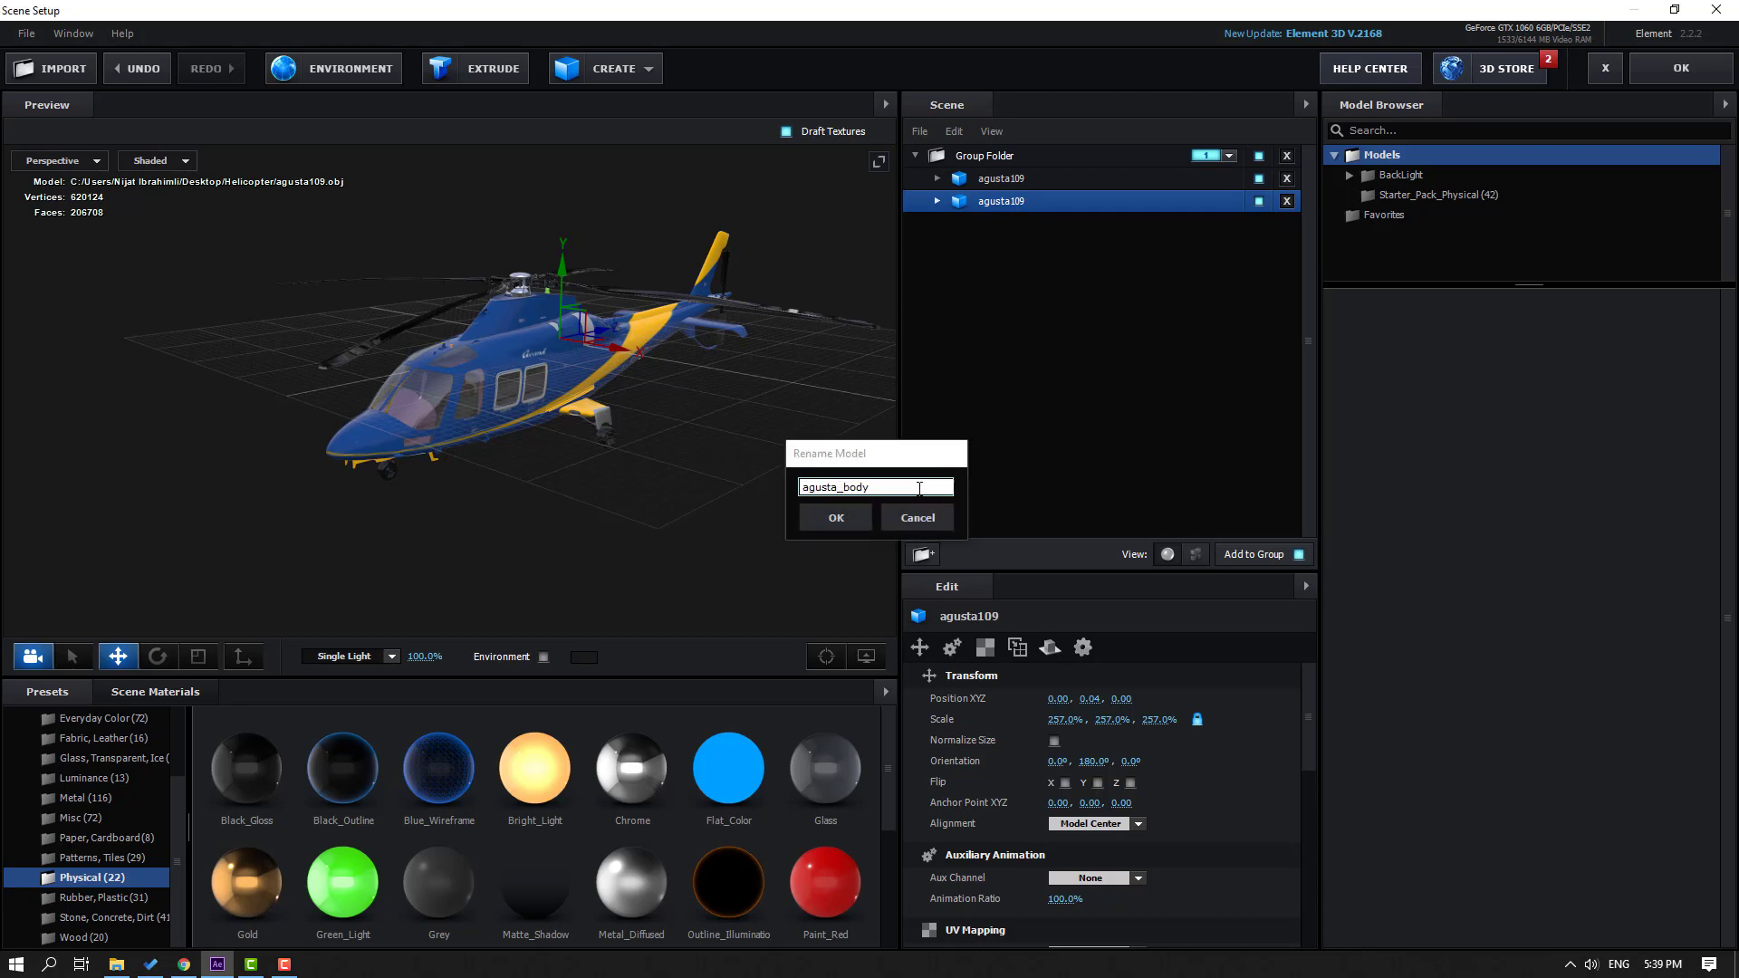
pyautogui.press('Return')
# Step: Rename the remaining agusta109 model agusta_object
pyautogui.click(996, 180)
pyautogui.doubleClick(996, 179)
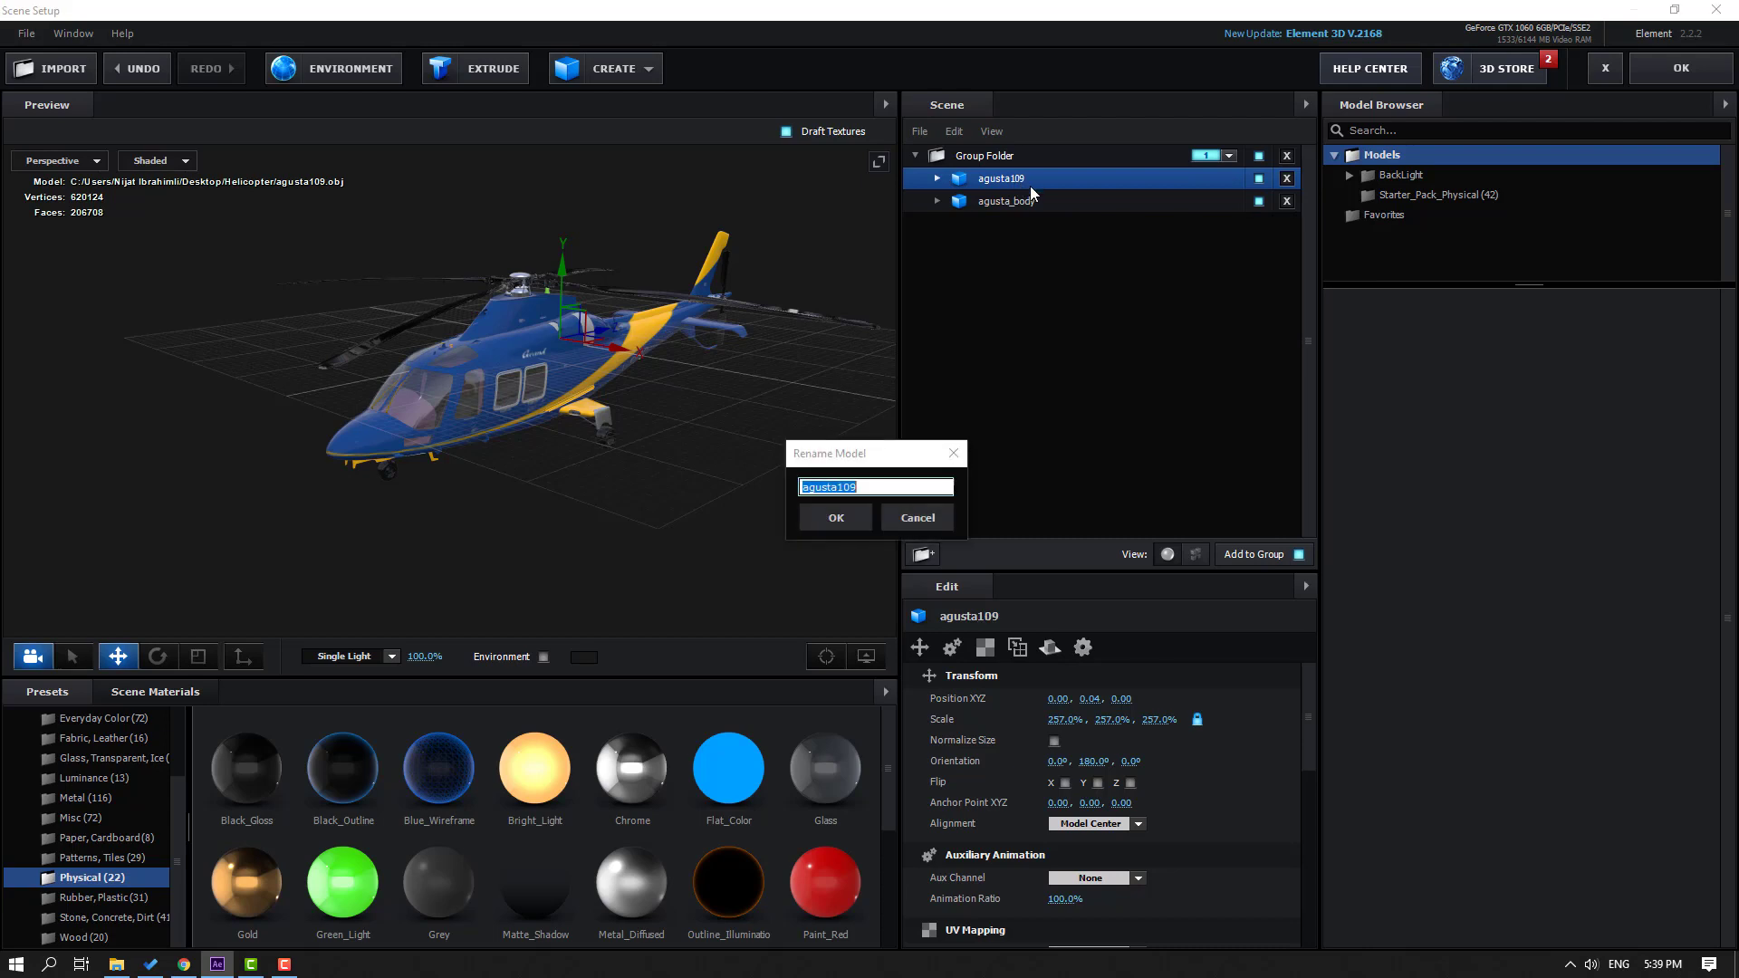
pyautogui.click(879, 488)
pyautogui.press('BackSpace')
pyautogui.press('BackSpace')
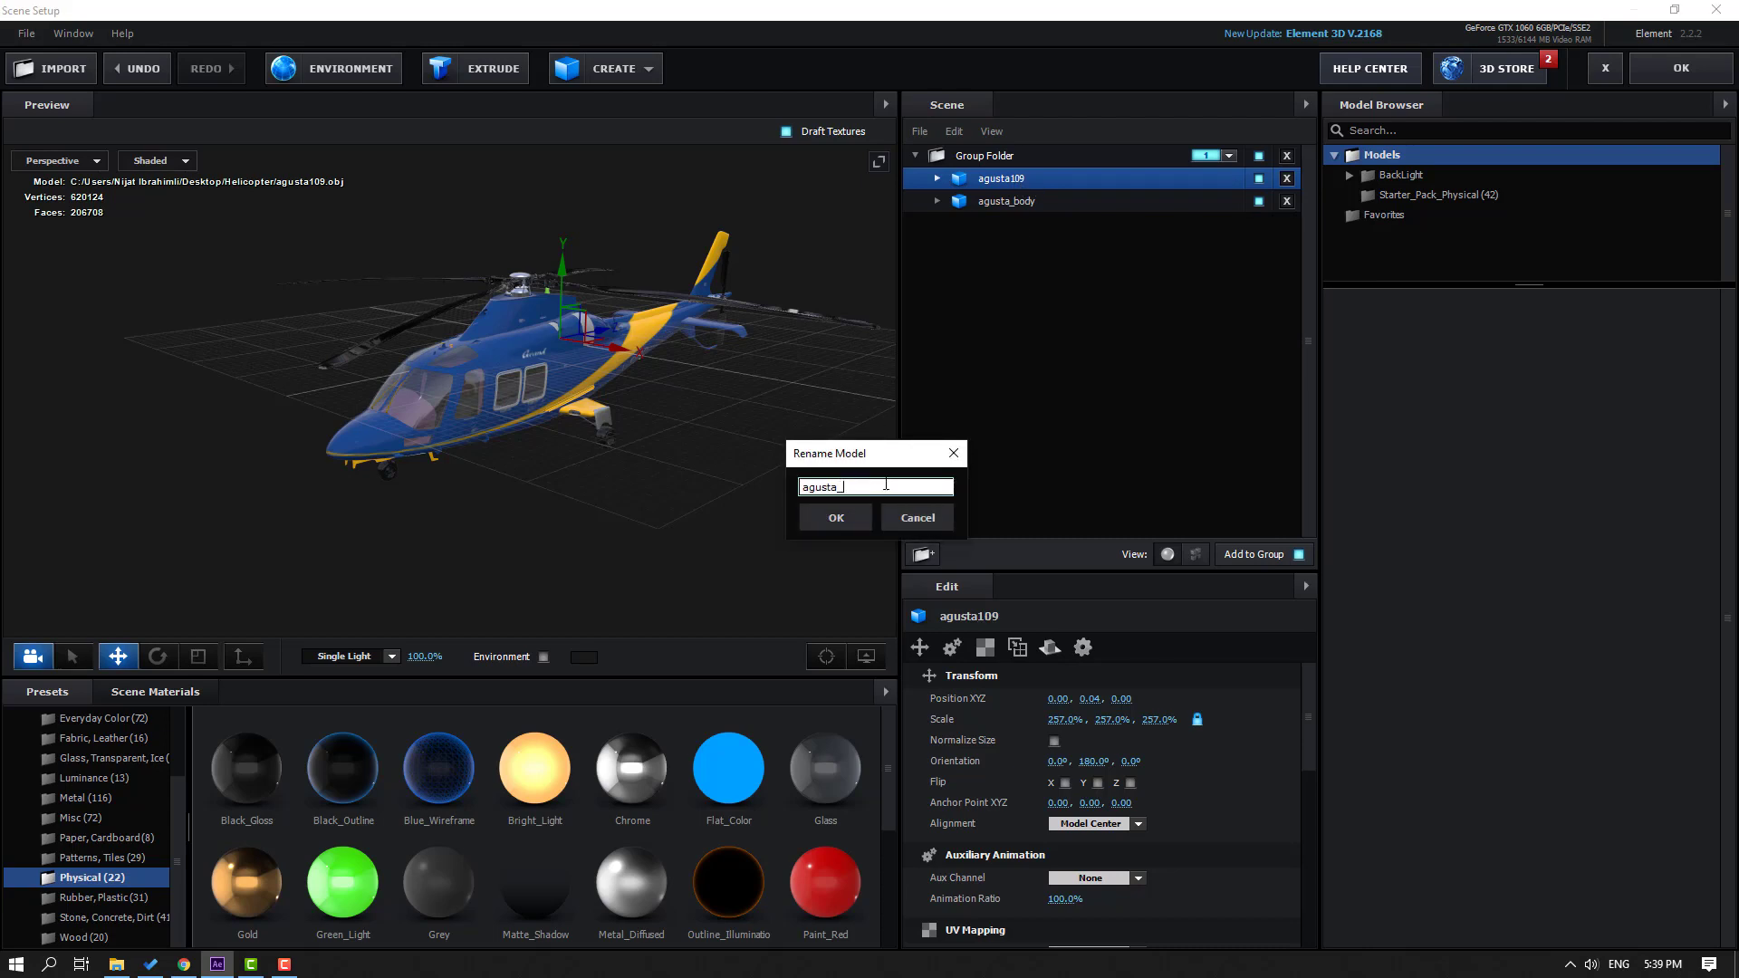
pyautogui.write('_object')
pyautogui.press('Return')
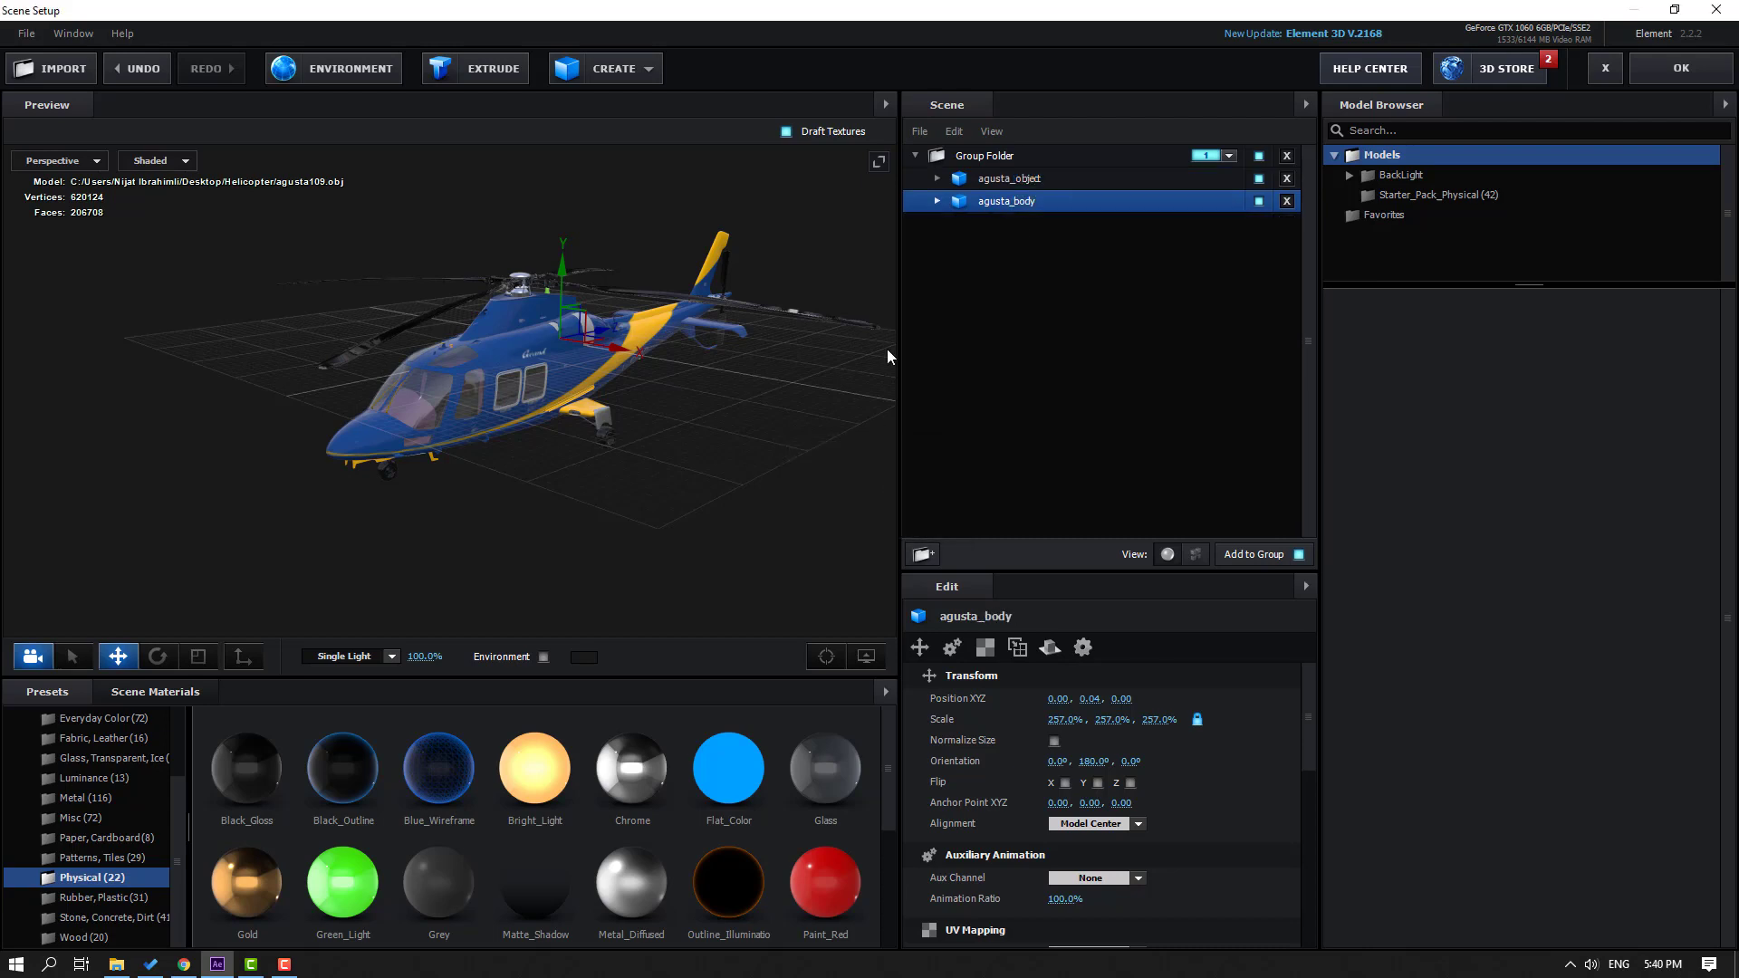
# Step: Hide the agusta_object model and disable the main rotor blades' Black_Gloss material in agusta_body
pyautogui.click(933, 201)
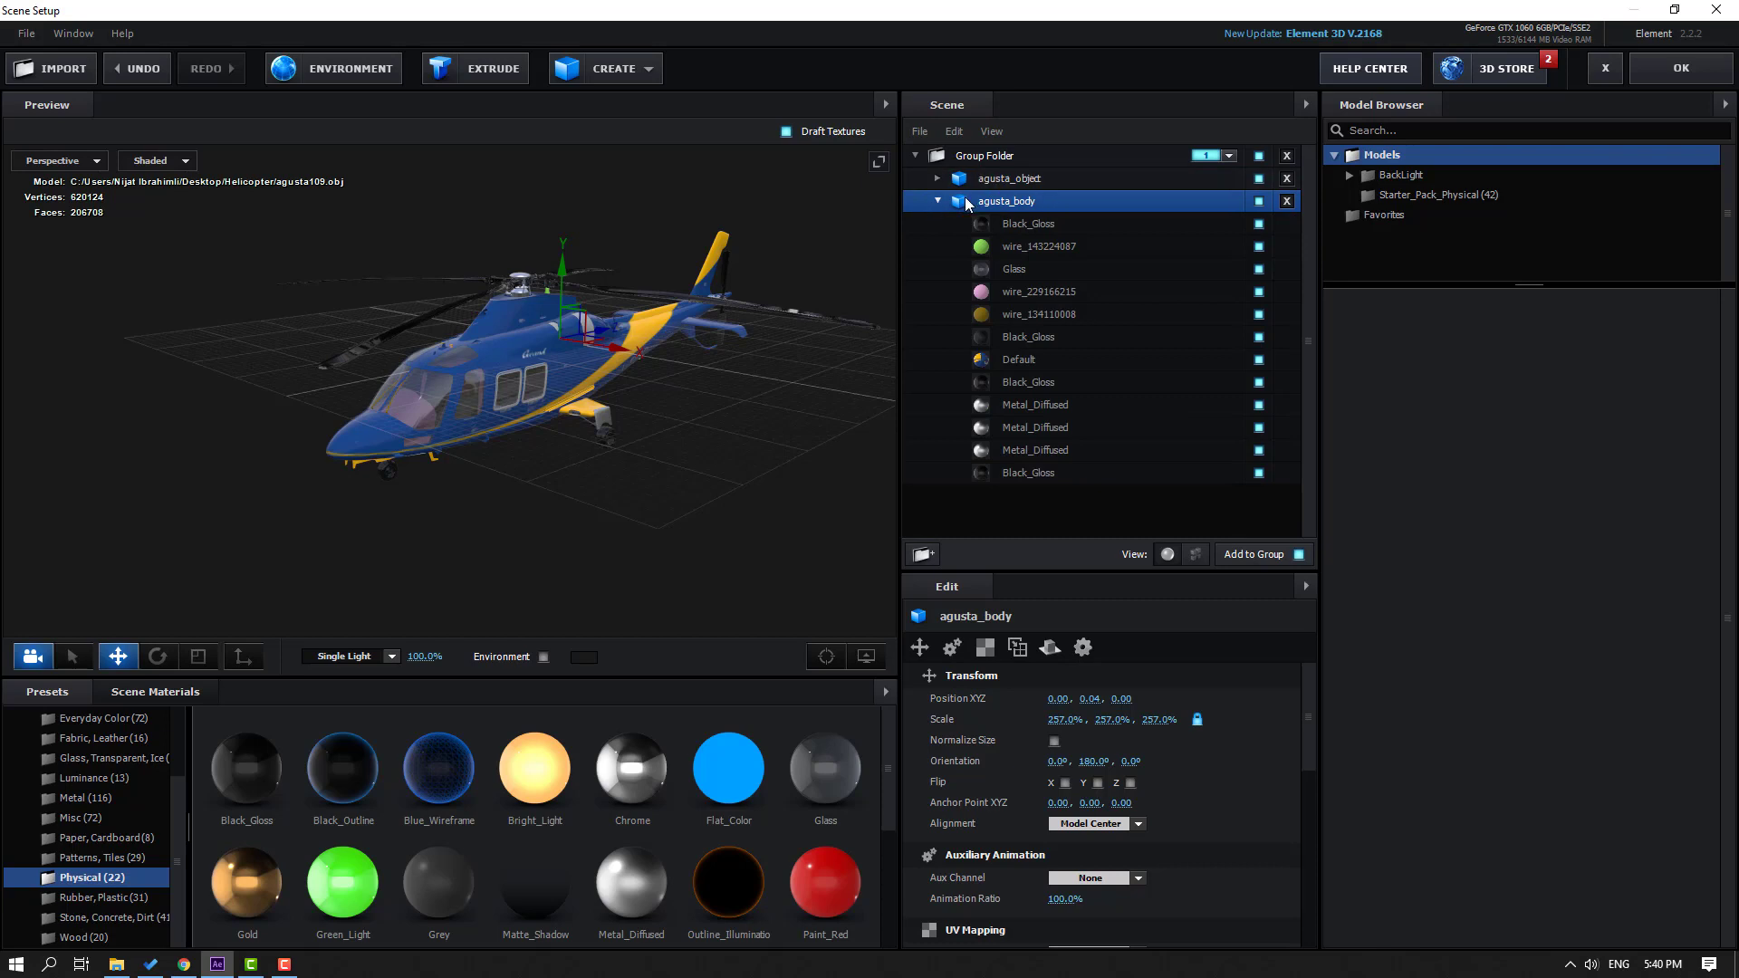
pyautogui.click(1012, 178)
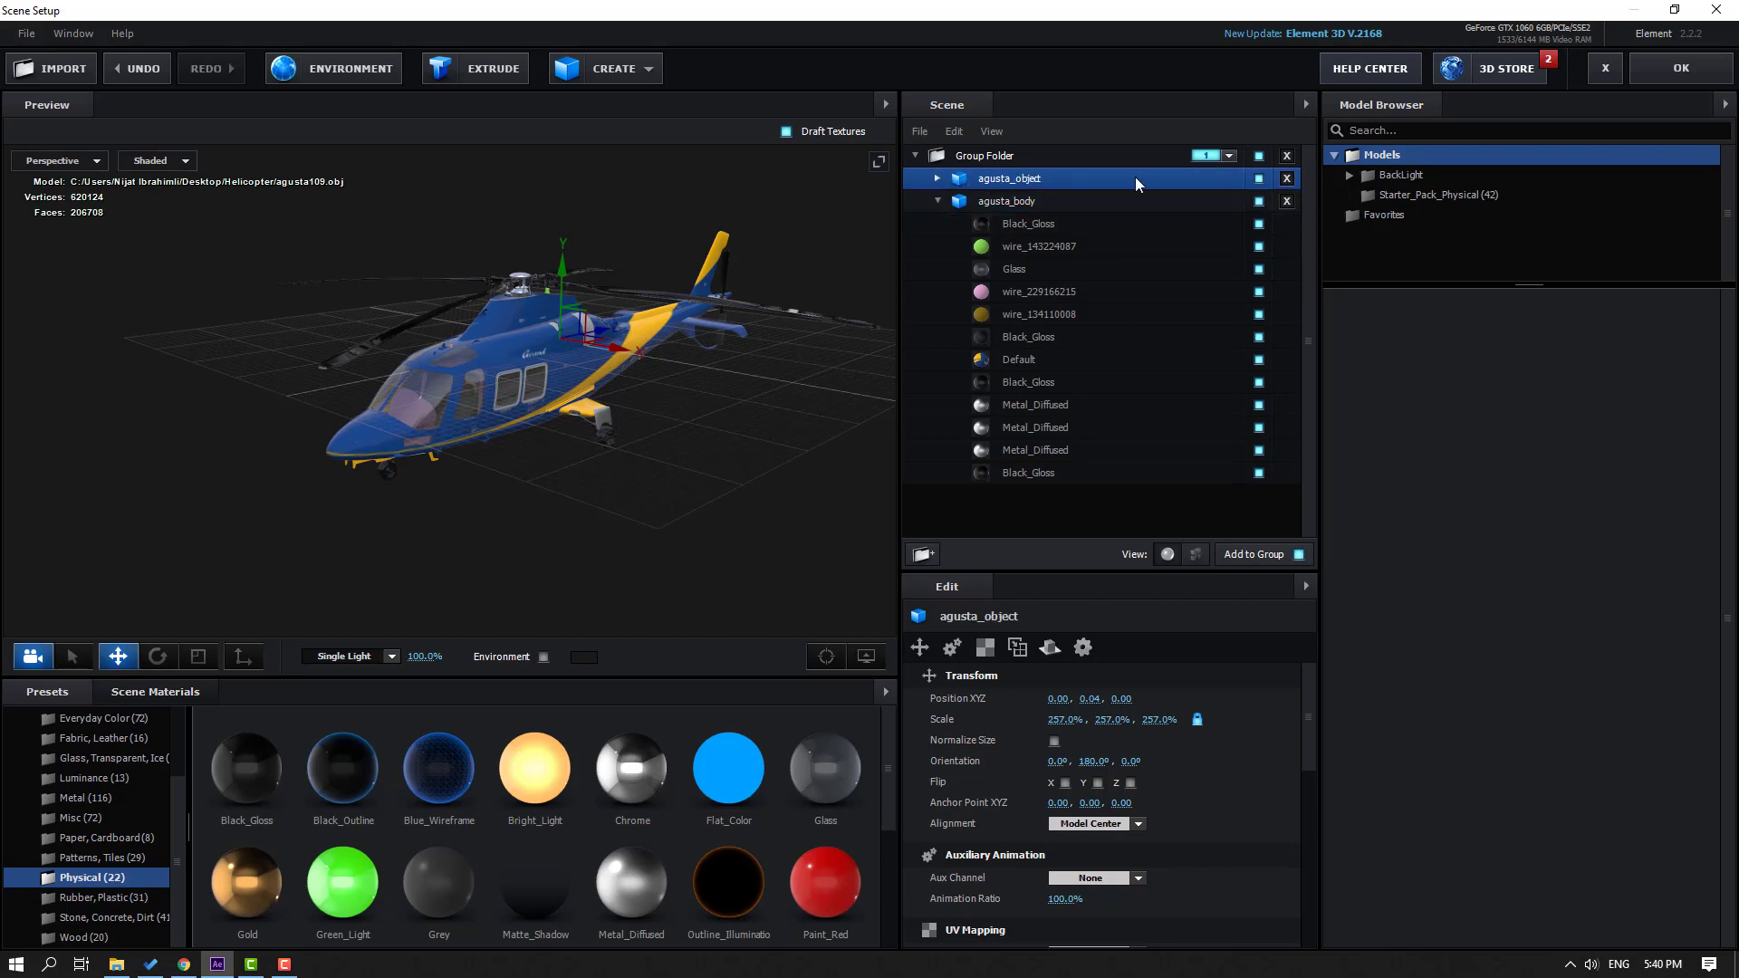
pyautogui.click(1257, 179)
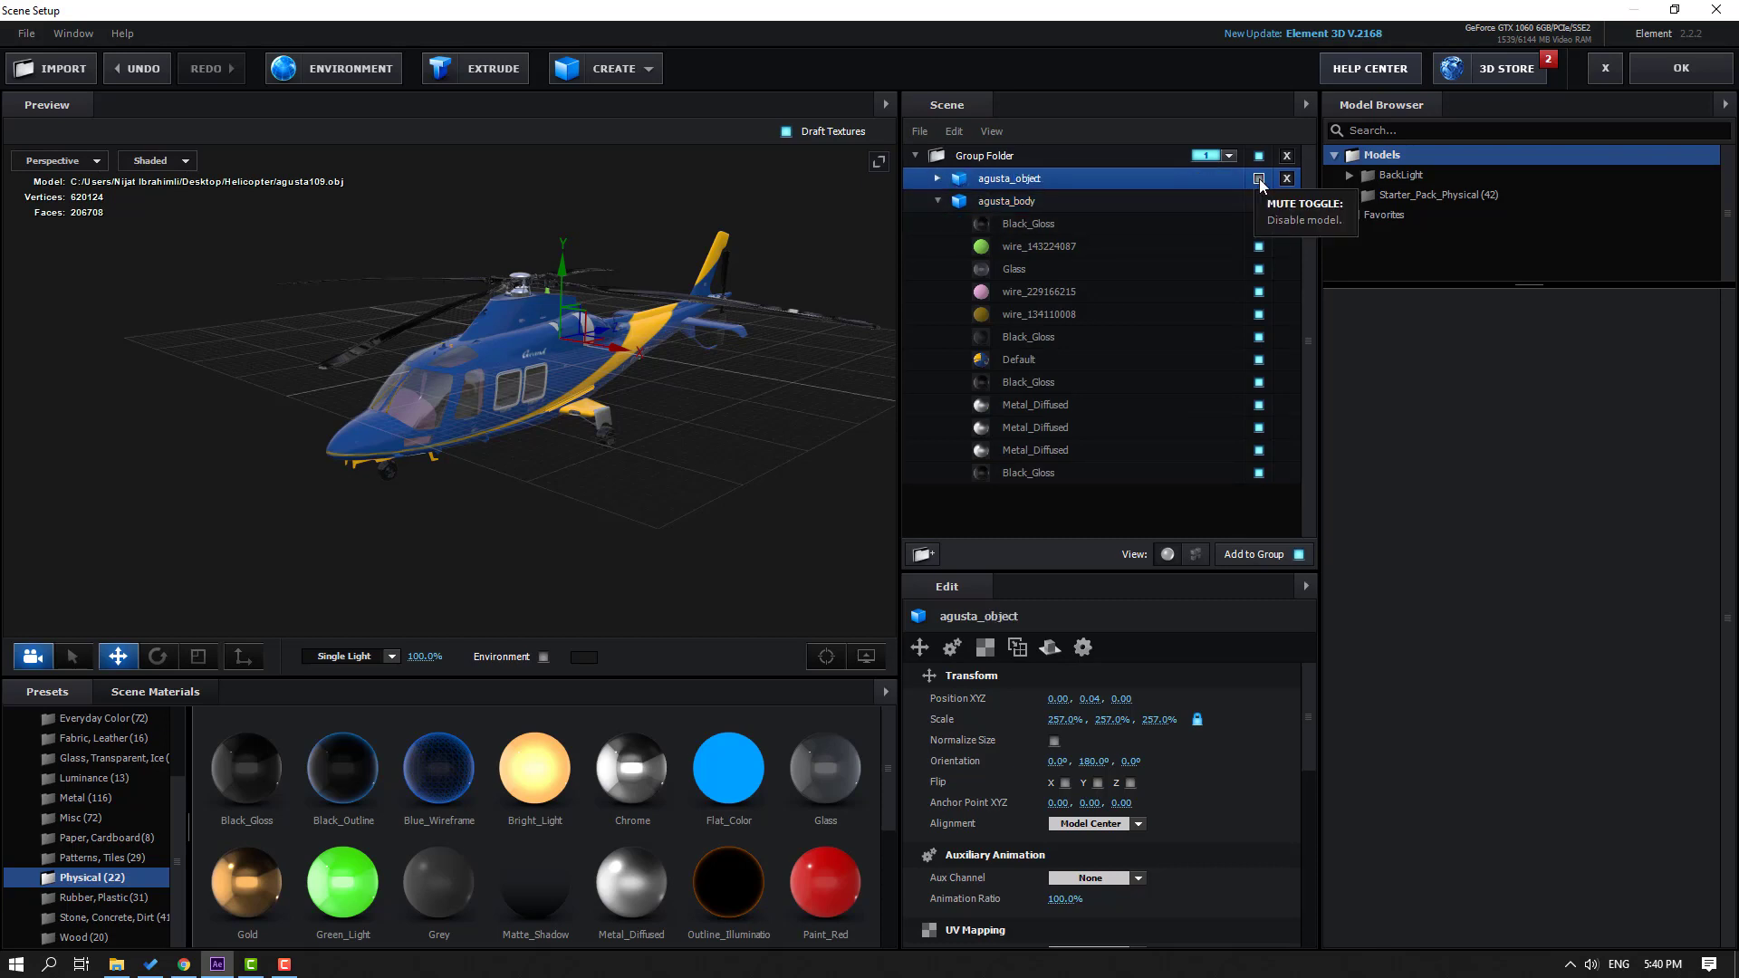
pyautogui.click(997, 201)
pyautogui.click(1258, 223)
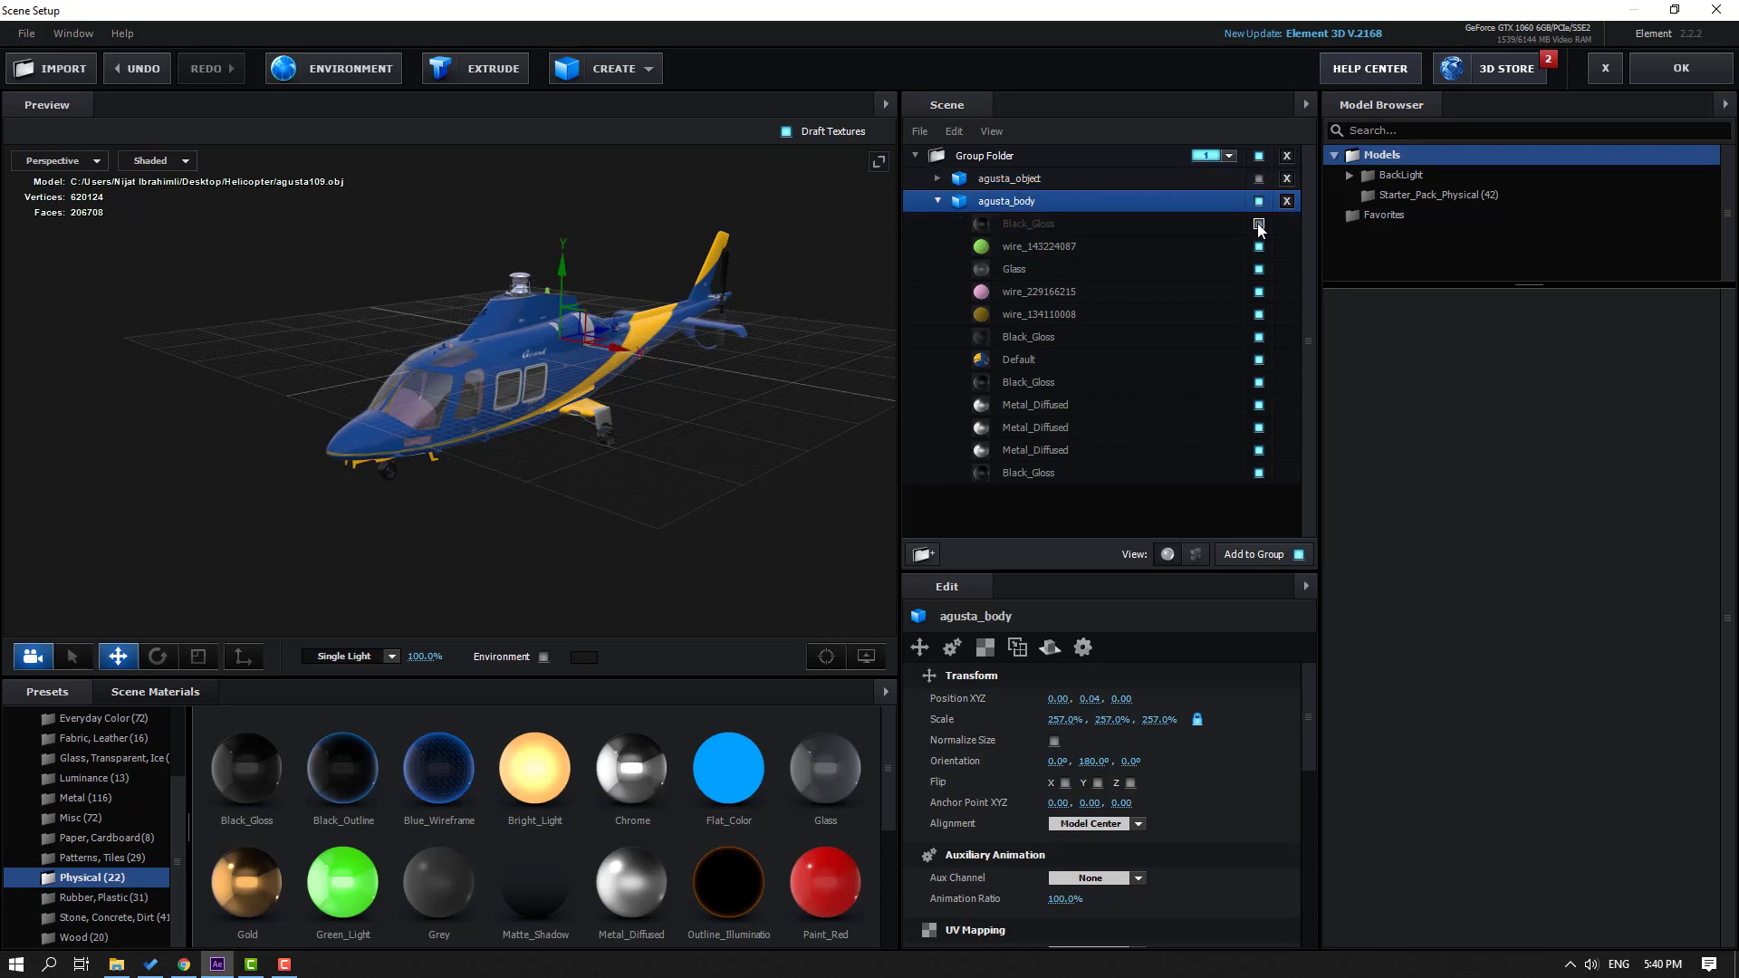
pyautogui.click(937, 201)
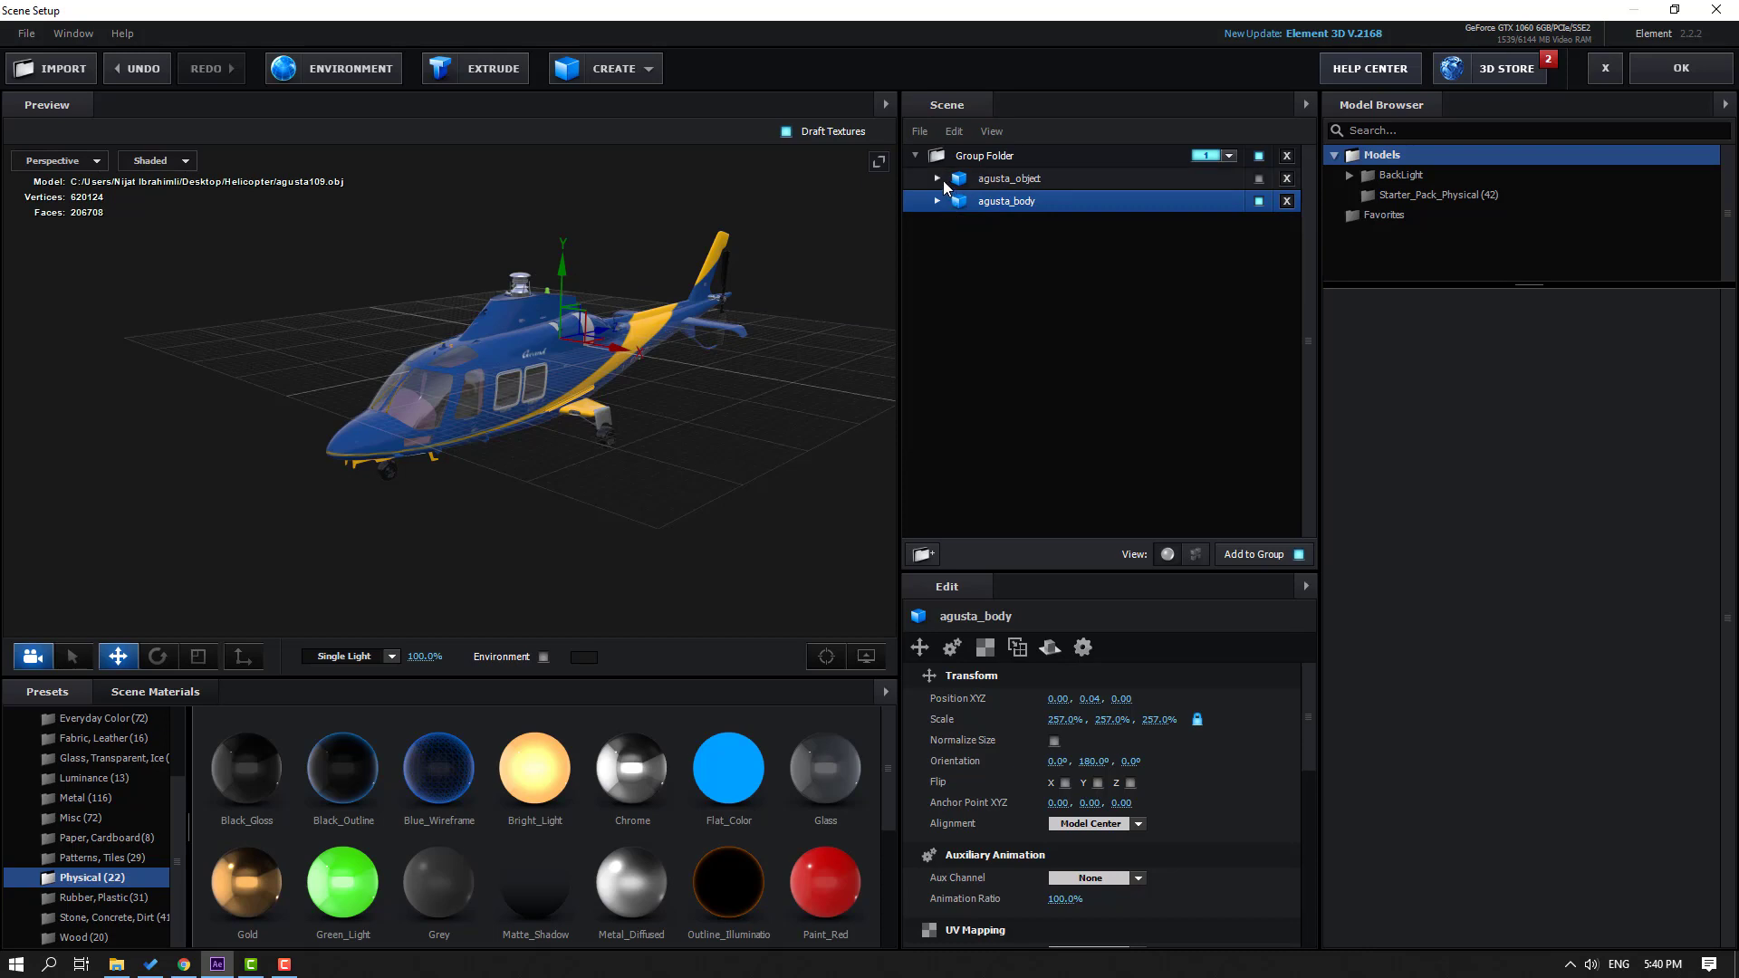
# Step: Show agusta_object again and disable all its materials except the first Black_Gloss of the main rotor blades
pyautogui.click(936, 180)
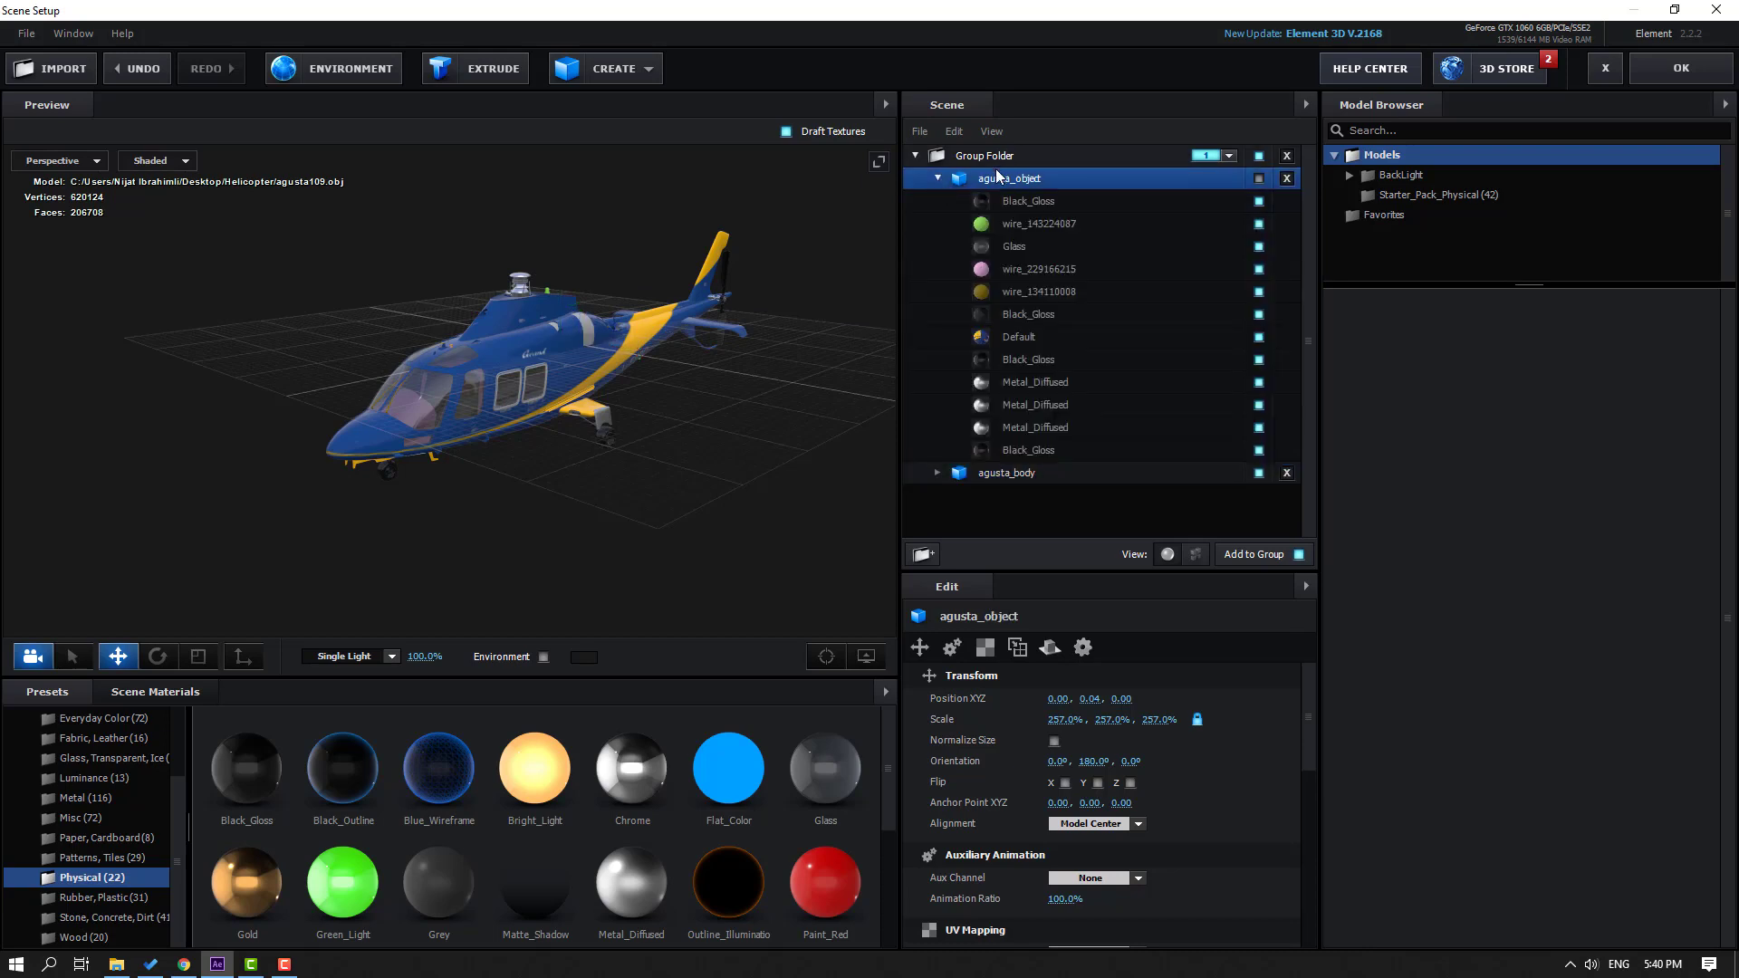
pyautogui.click(1258, 180)
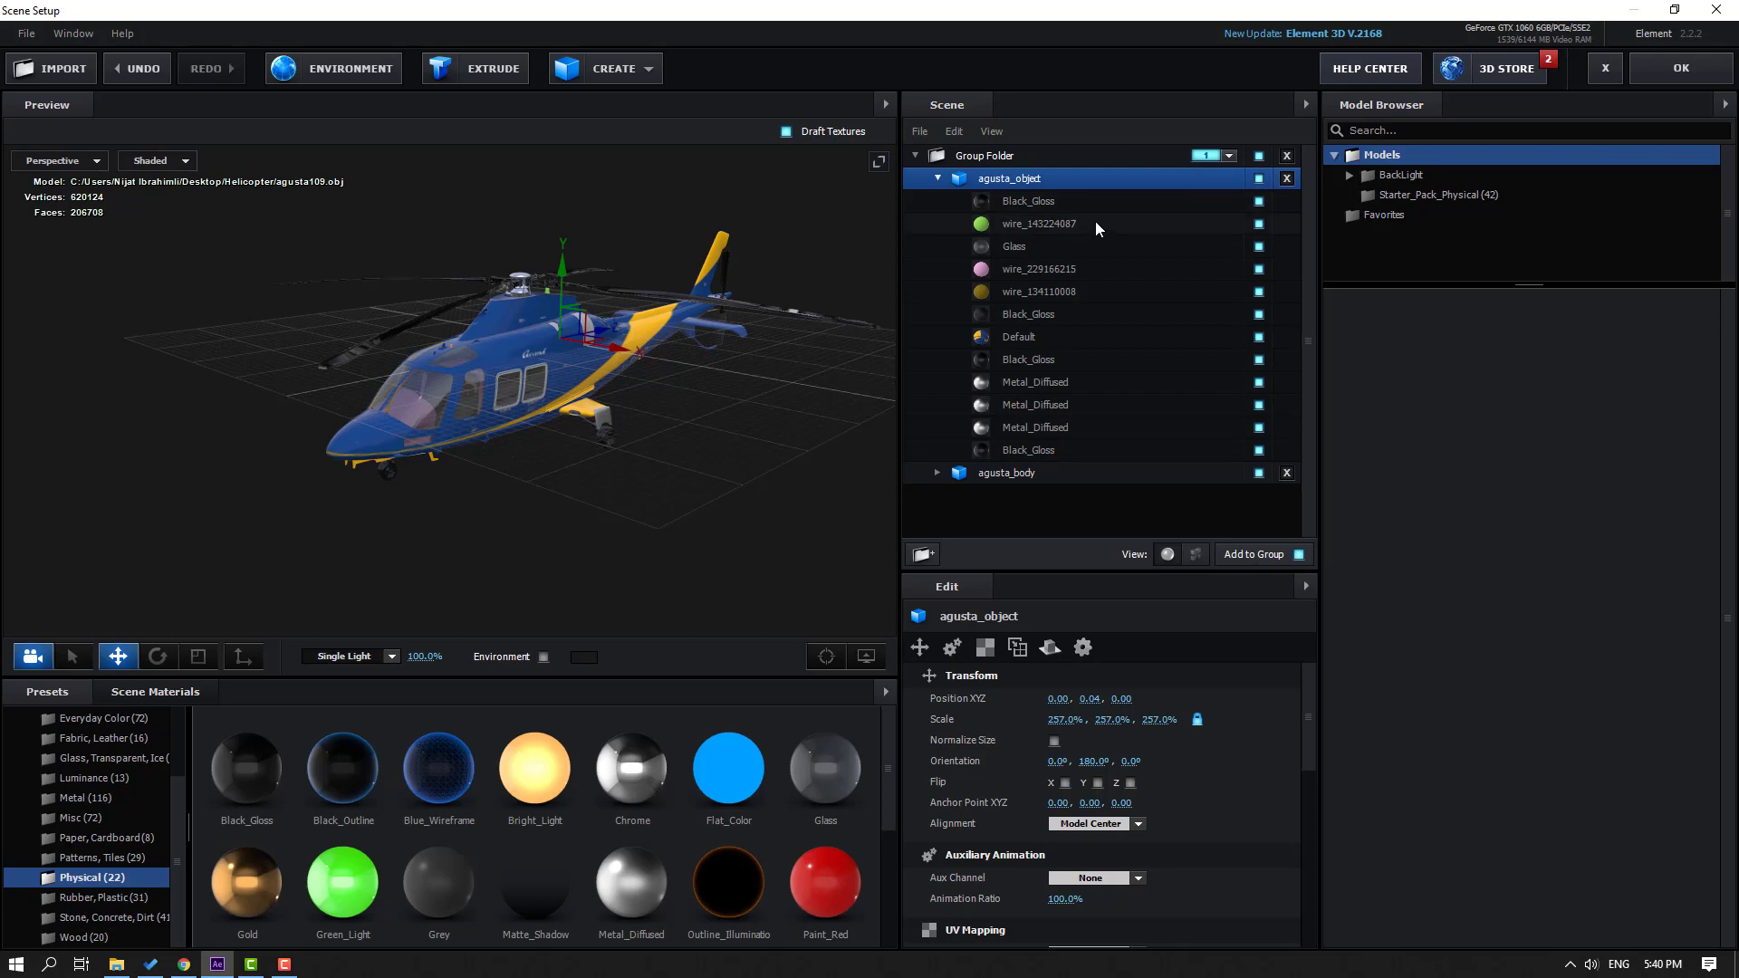
pyautogui.click(1259, 224)
pyautogui.click(1257, 247)
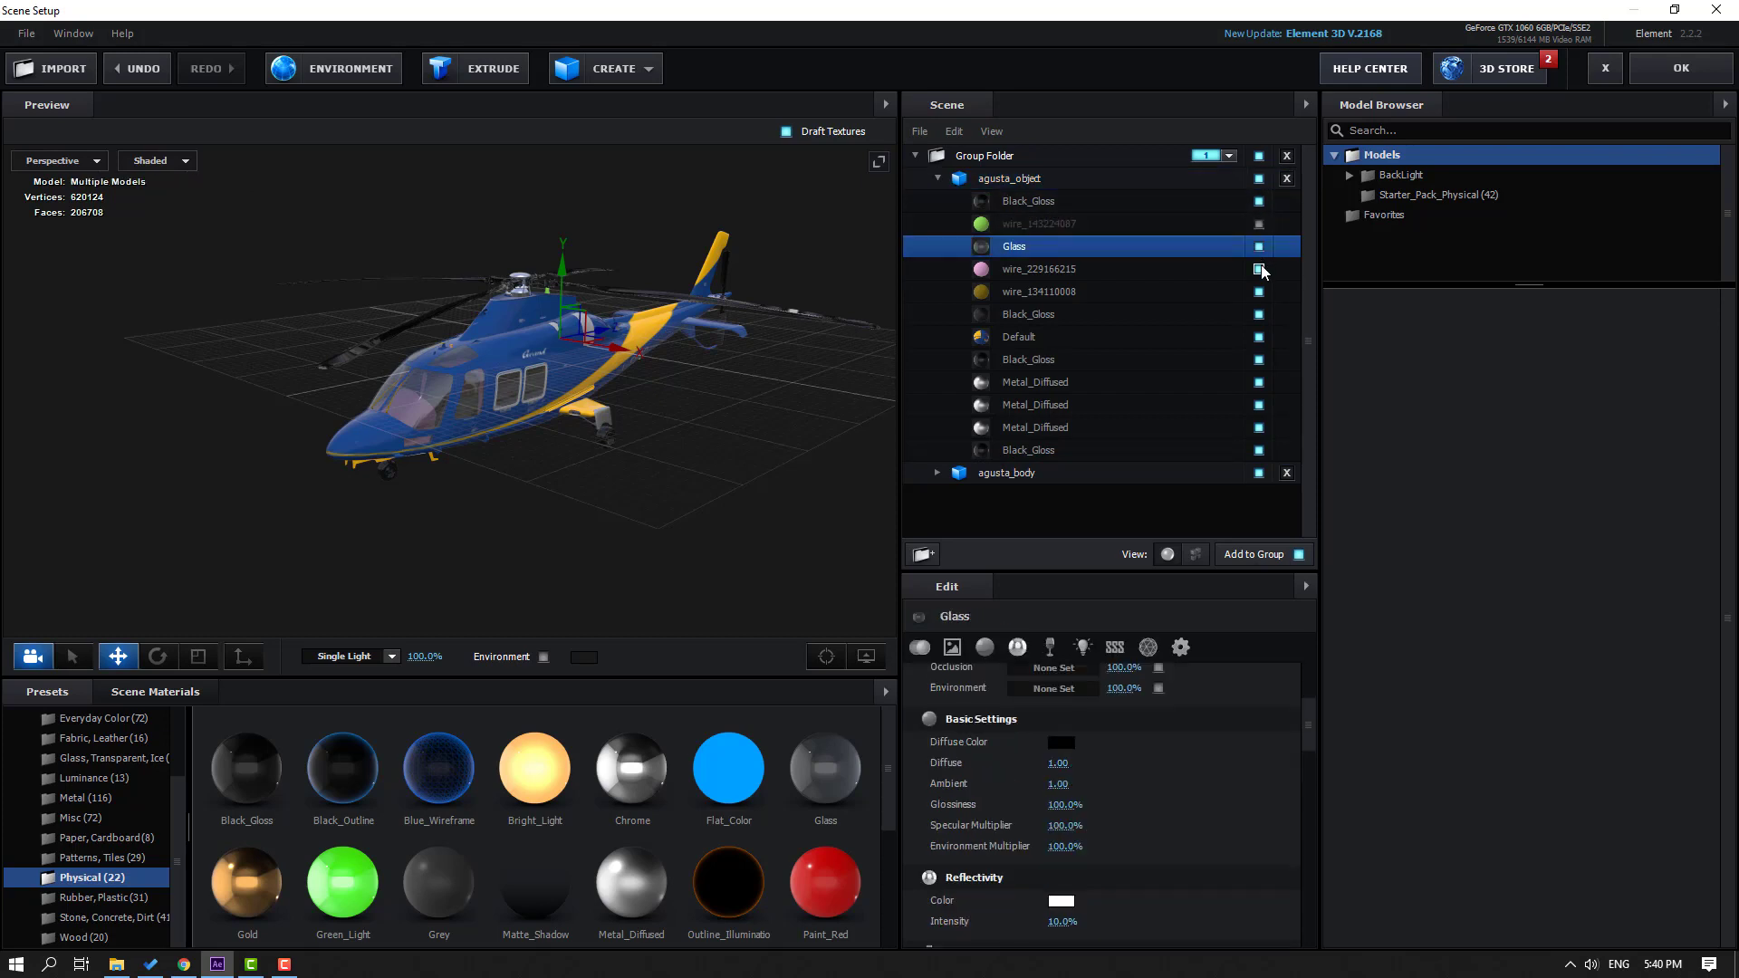
pyautogui.click(1257, 264)
pyautogui.click(1259, 291)
pyautogui.click(1259, 315)
pyautogui.click(1259, 337)
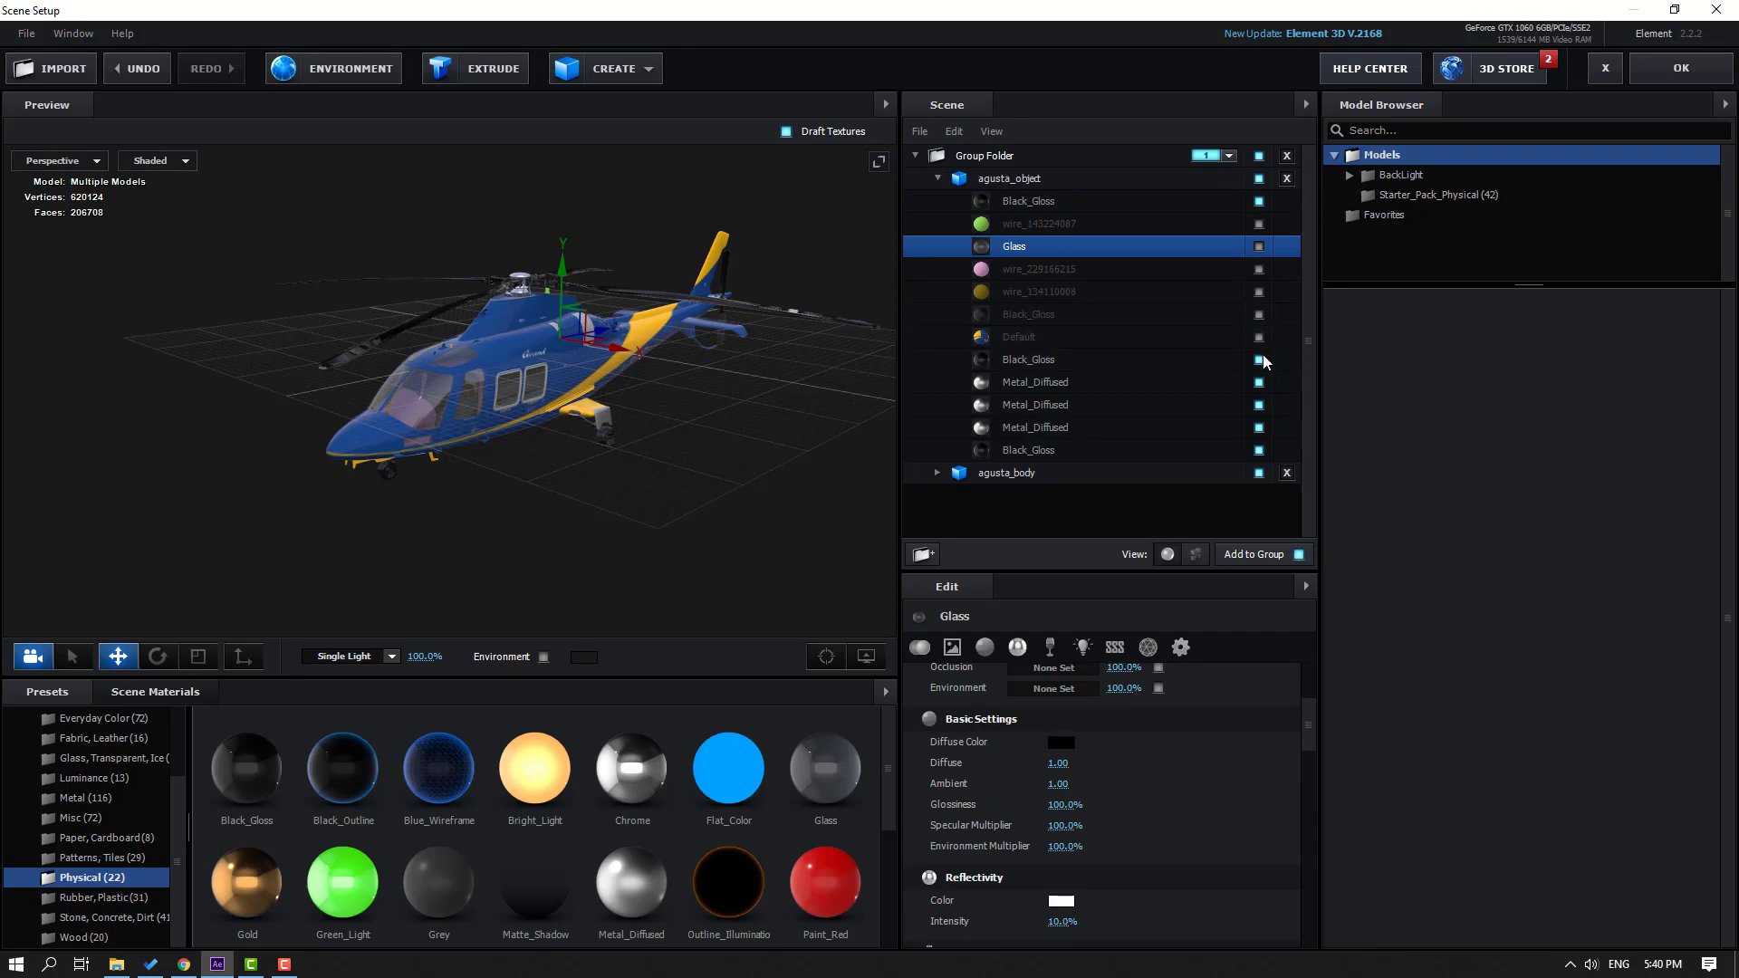
pyautogui.click(1259, 360)
pyautogui.click(1259, 382)
pyautogui.click(1259, 405)
pyautogui.click(1259, 428)
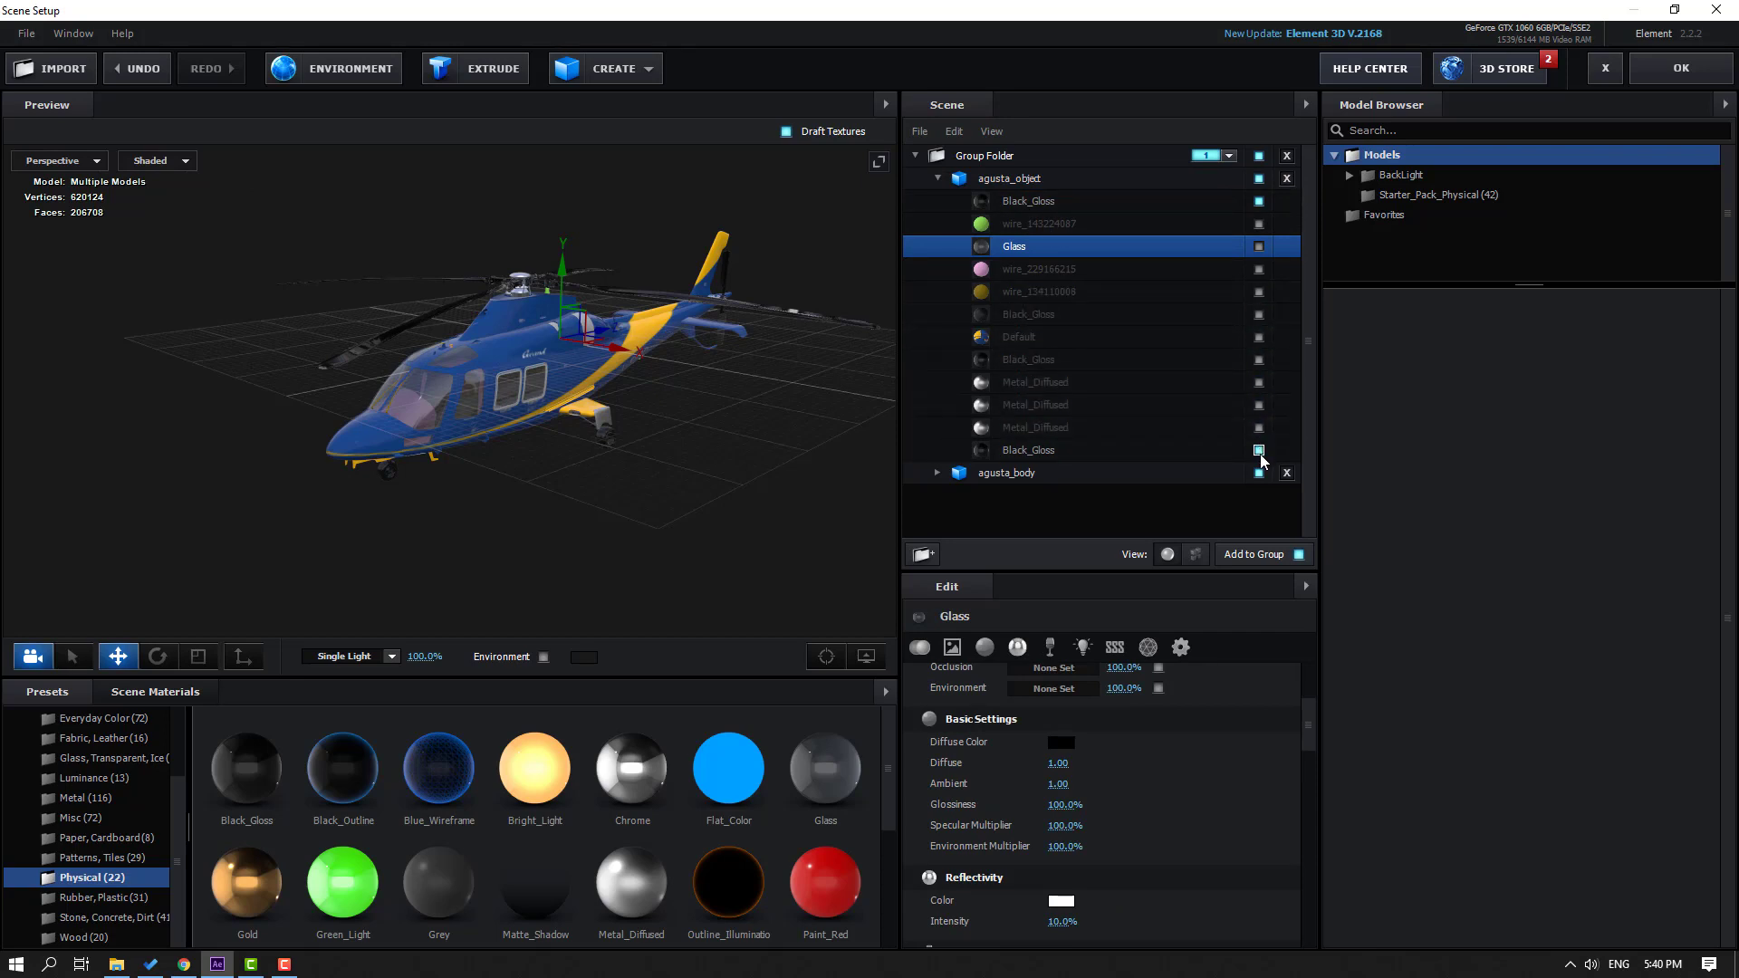
pyautogui.click(1259, 450)
pyautogui.click(937, 178)
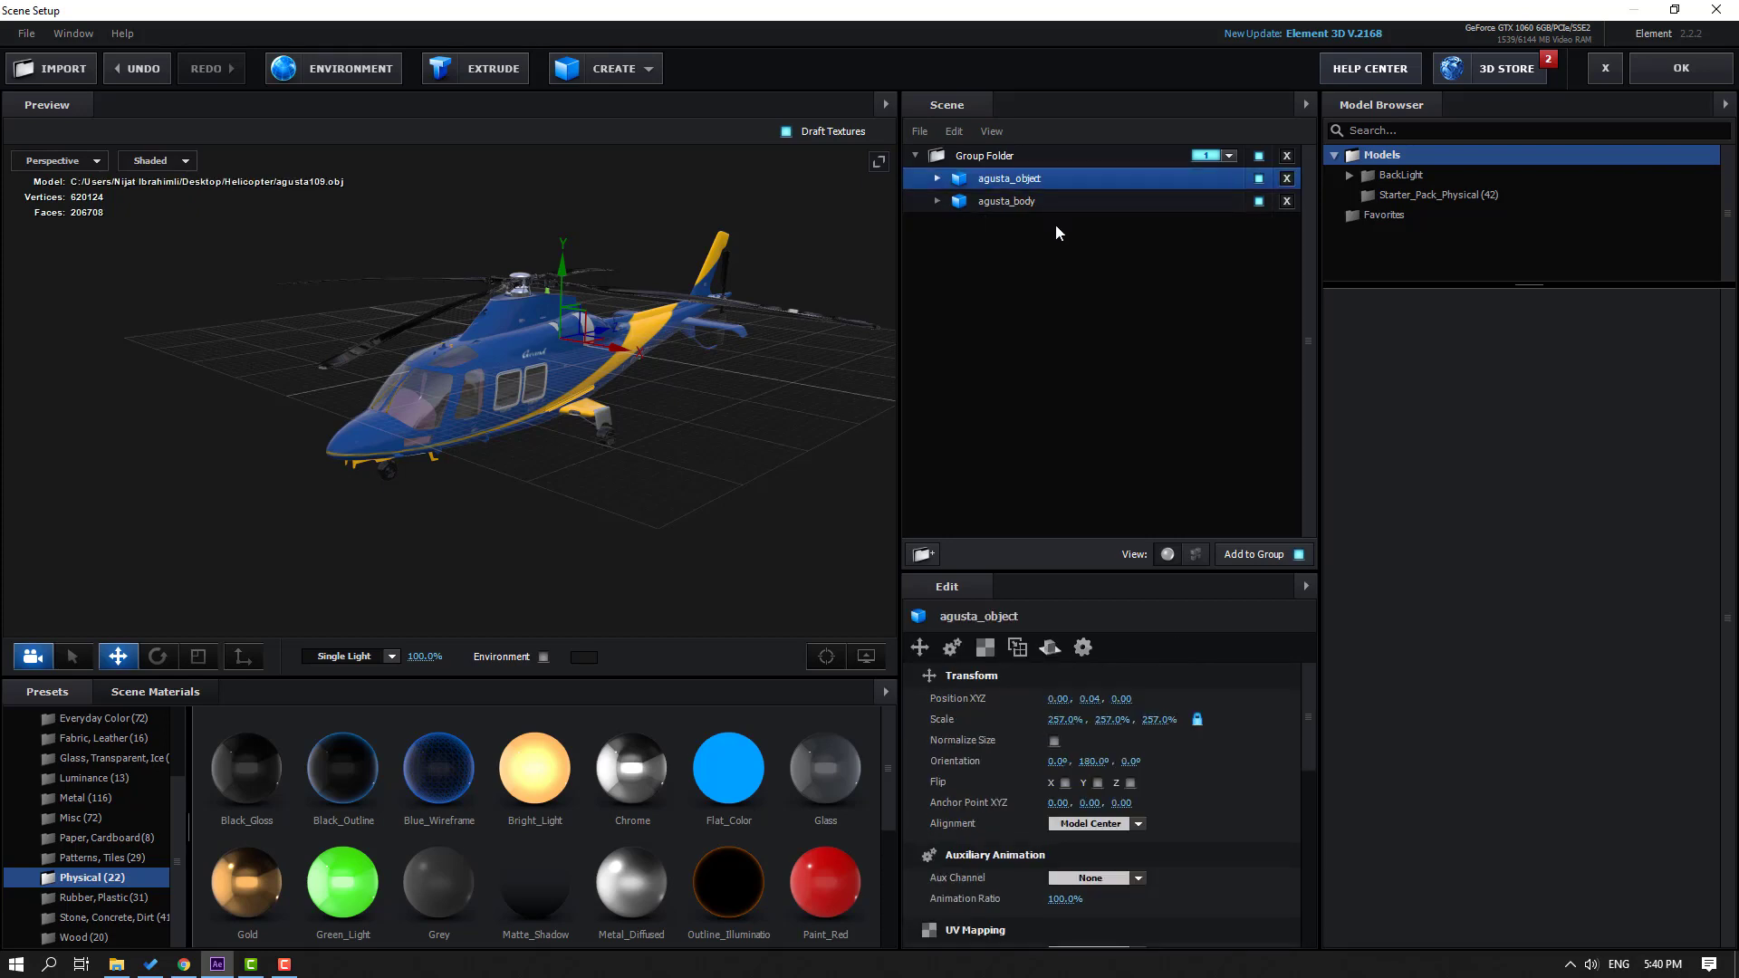
# Step: Toggle agusta_object and agusta_body in turn to check the split, and leave agusta_body hidden to isolate the rotor blades
pyautogui.click(1259, 178)
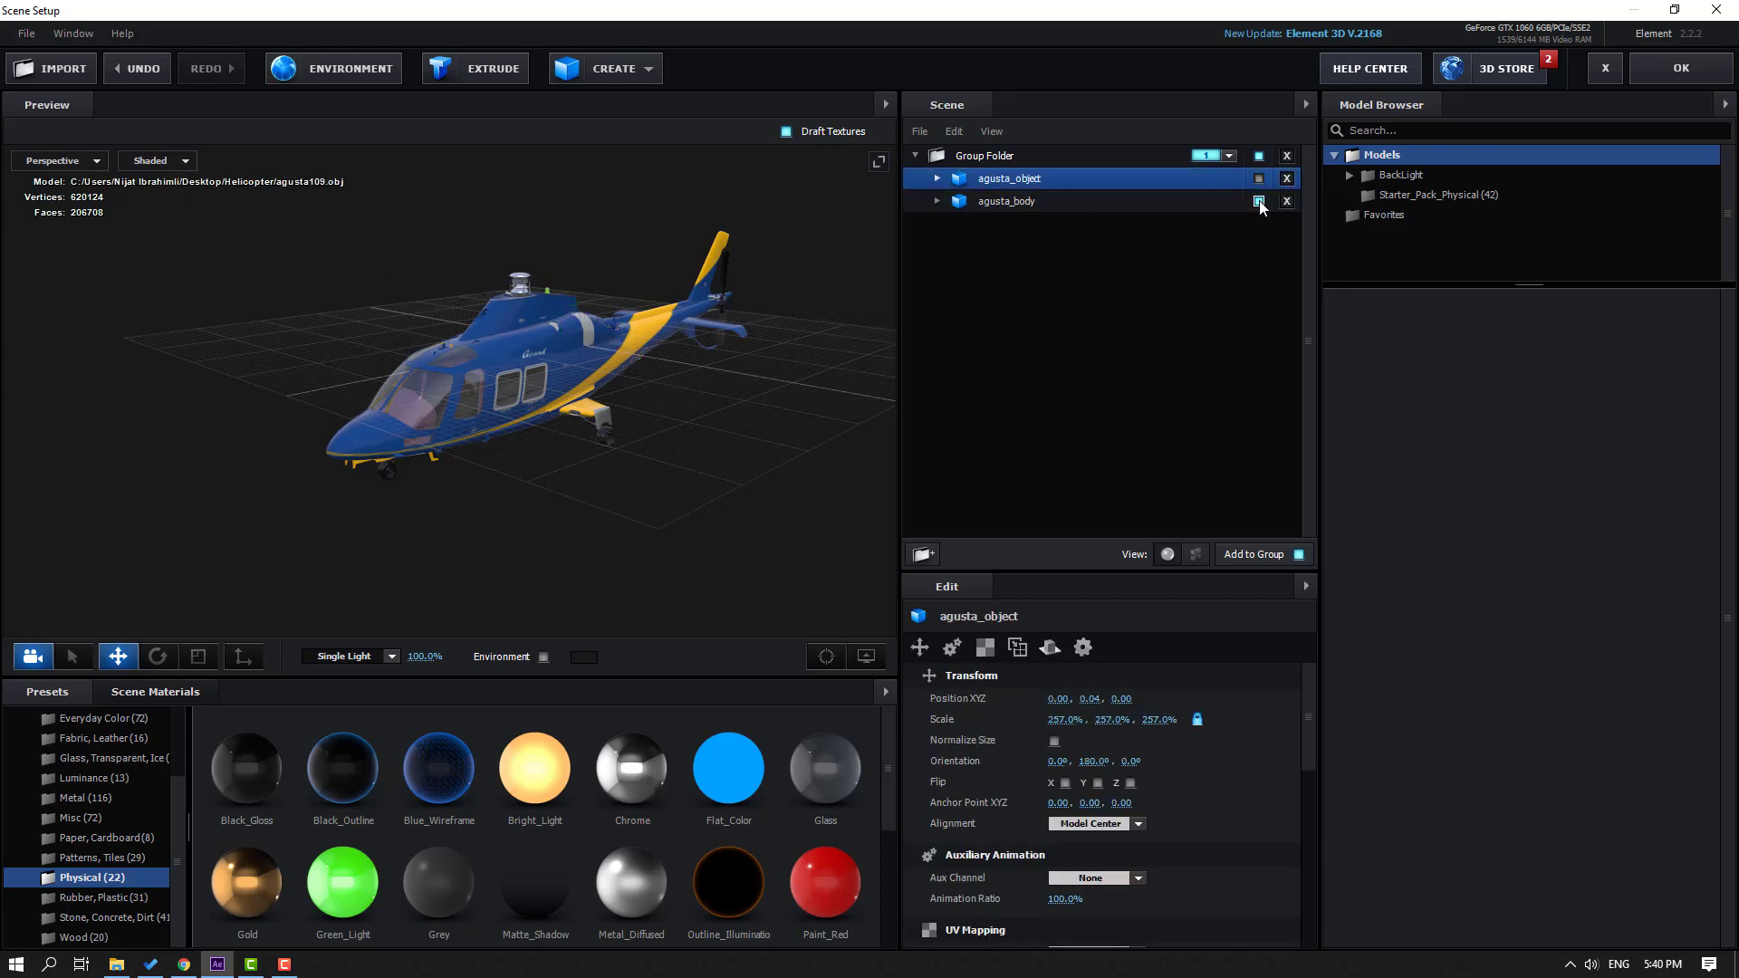
pyautogui.click(1258, 201)
pyautogui.click(1258, 201)
pyautogui.click(1069, 208)
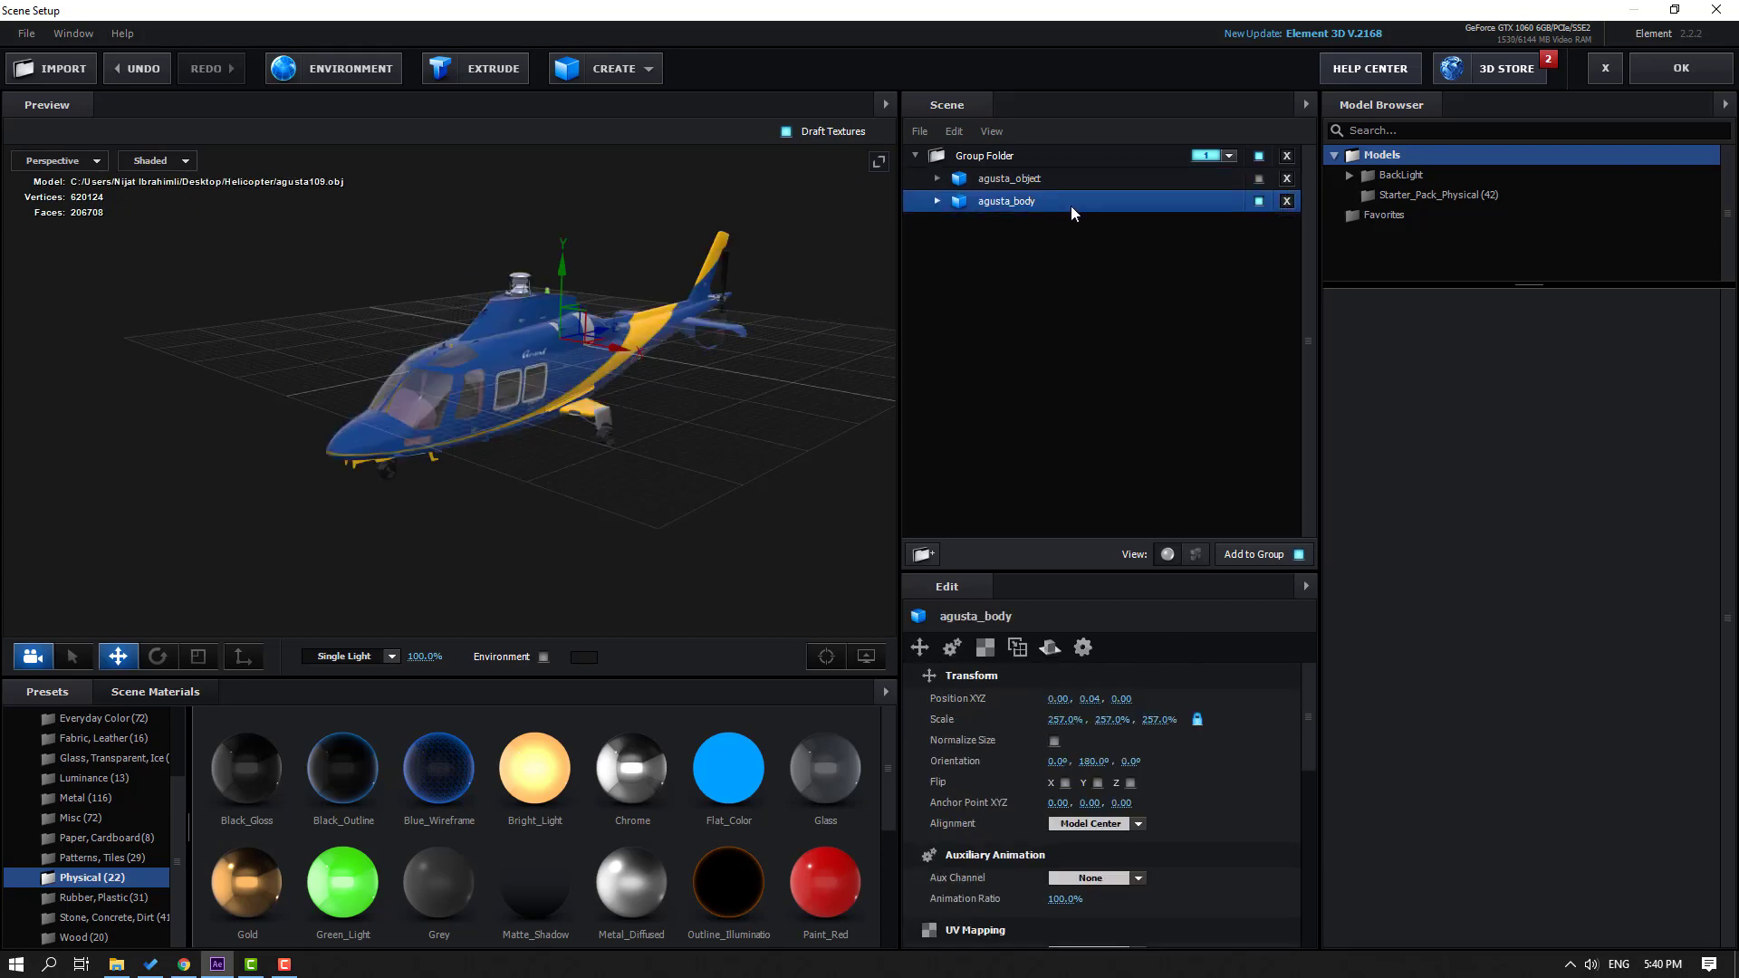
pyautogui.click(1209, 178)
pyautogui.click(1259, 179)
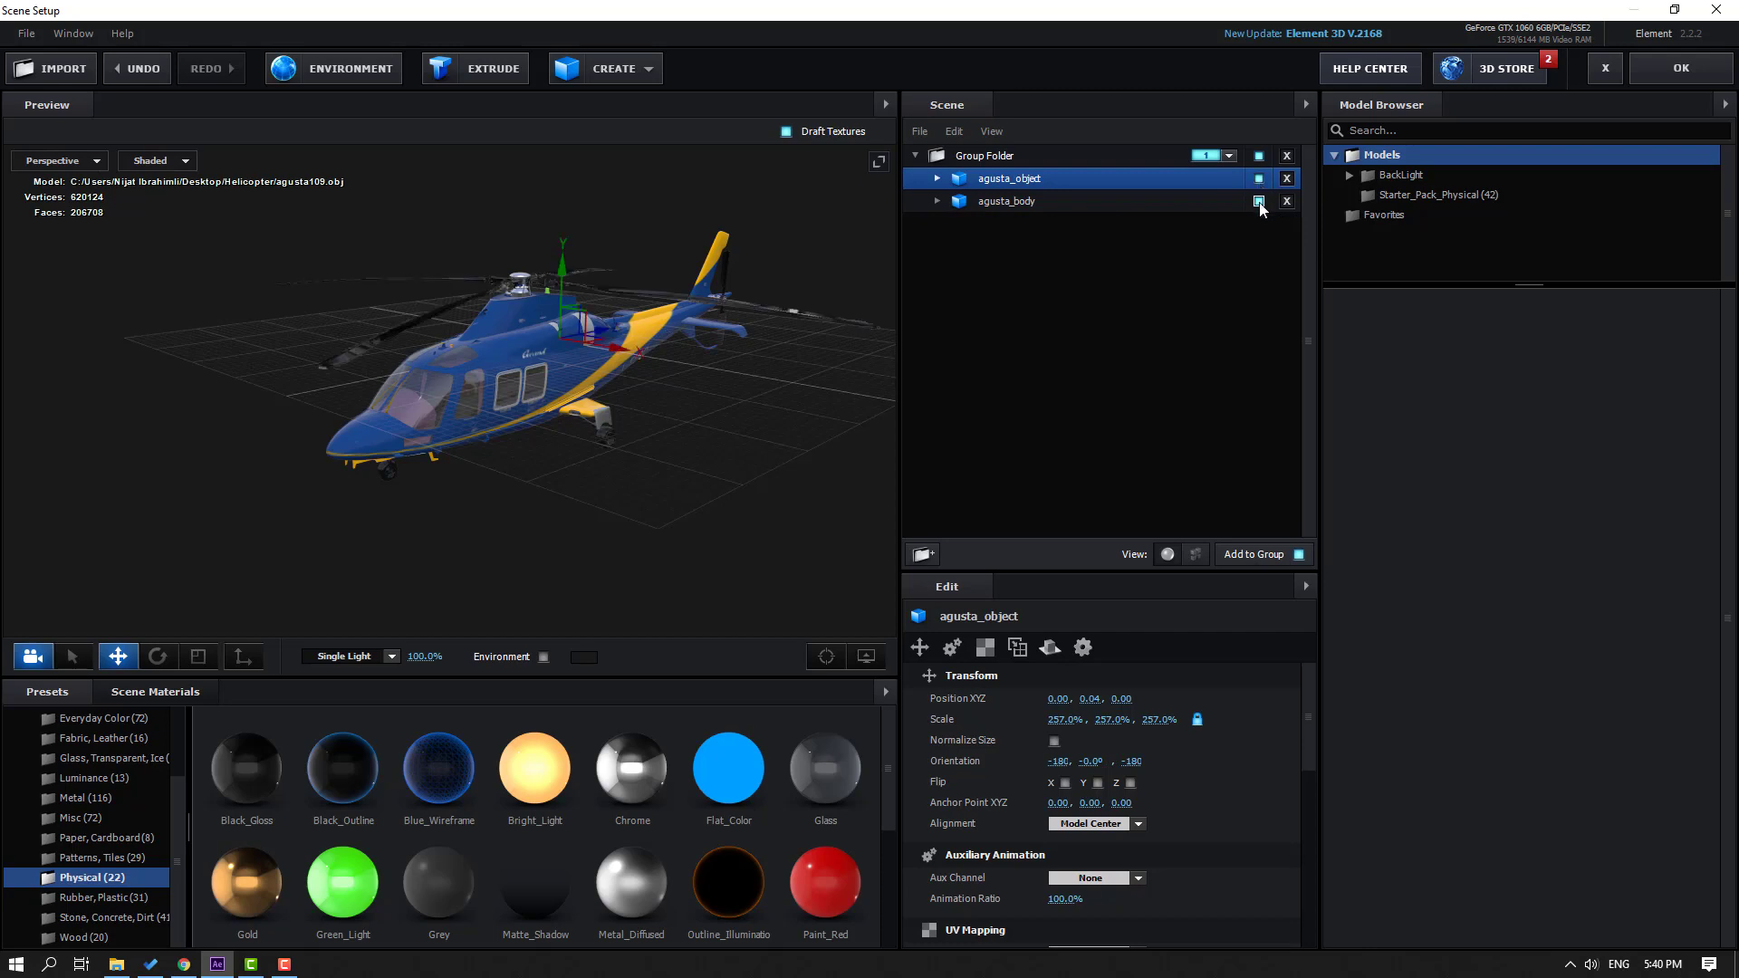
pyautogui.click(1259, 201)
pyautogui.click(1259, 201)
pyautogui.click(1259, 201)
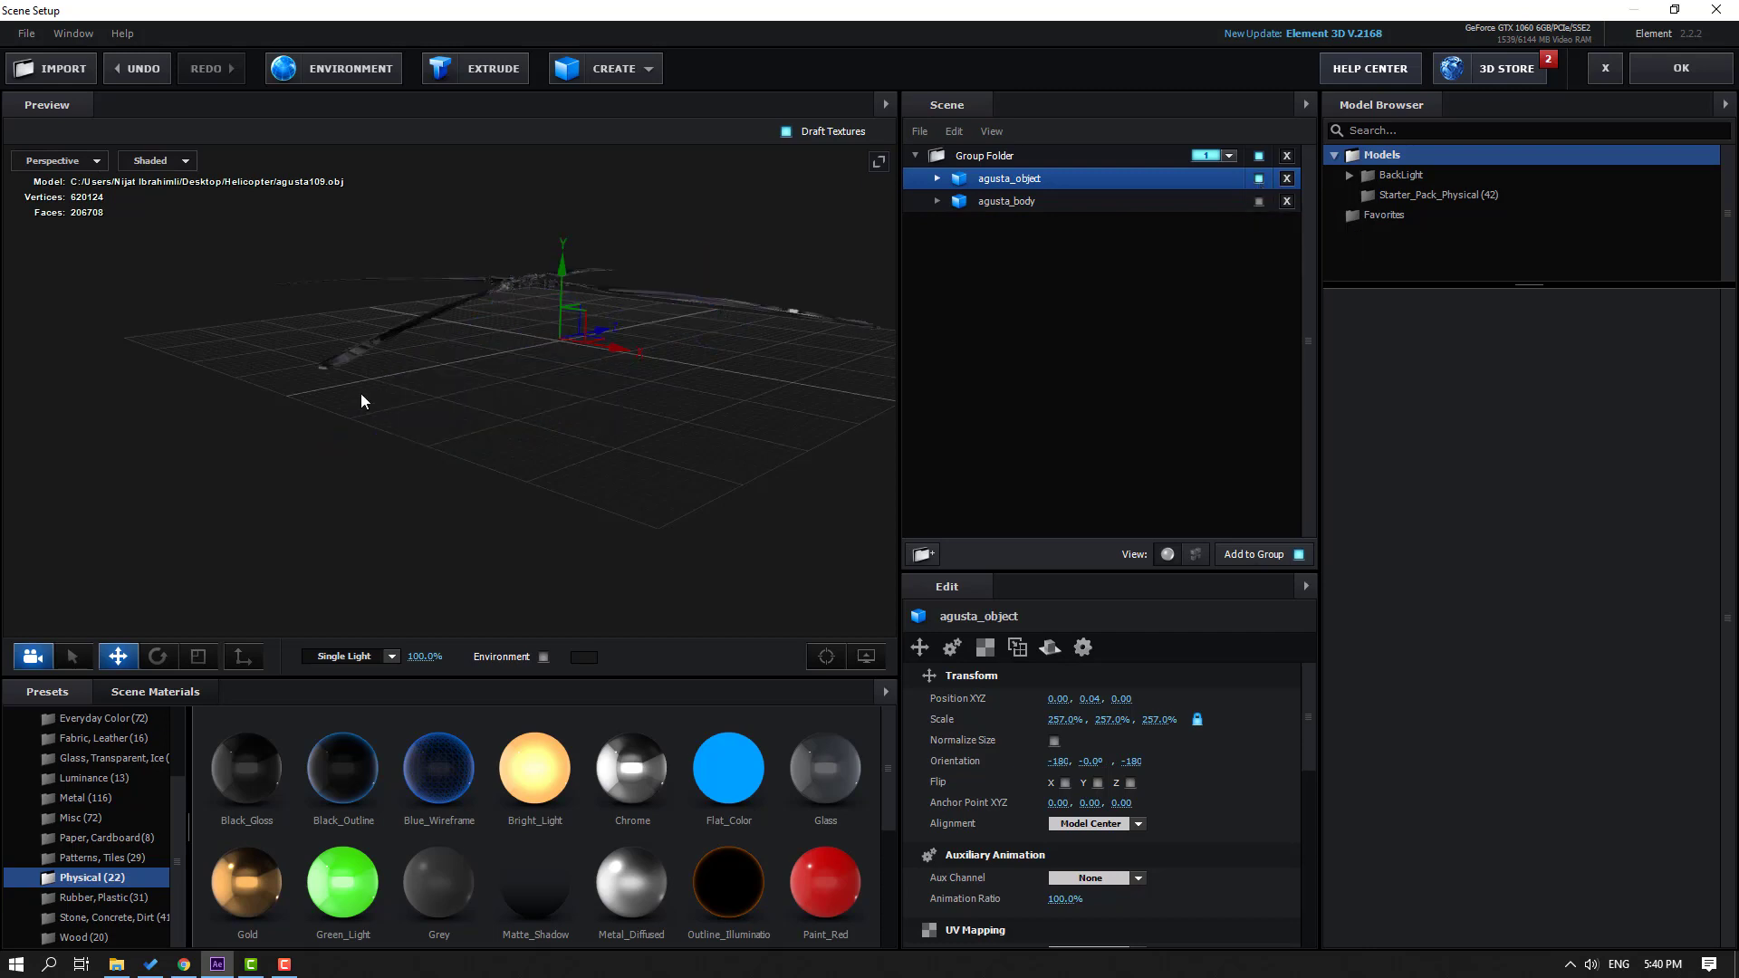
# Step: In the Top view, move only agusta_object's anchor point along Z to the centre of the rotor hub, at about 0.31
pyautogui.moveTo(543, 299); pyautogui.dragTo(508, 325)
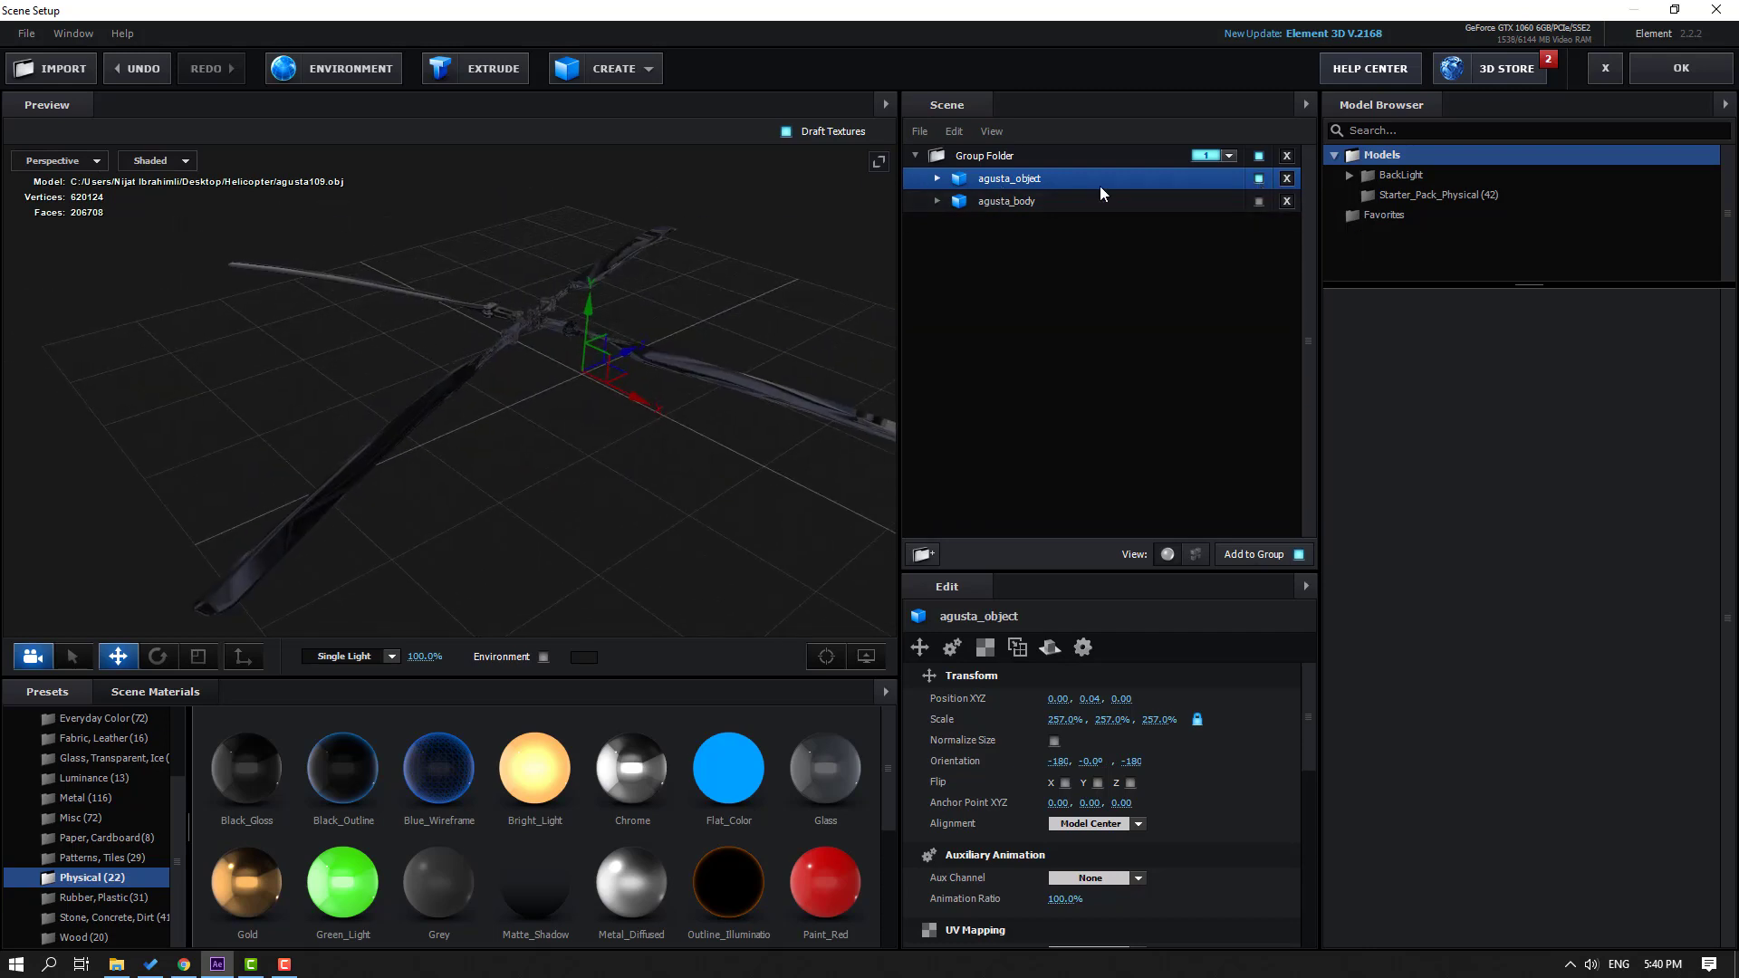
pyautogui.moveTo(708, 250); pyautogui.dragTo(417, 539)
pyautogui.click(57, 161)
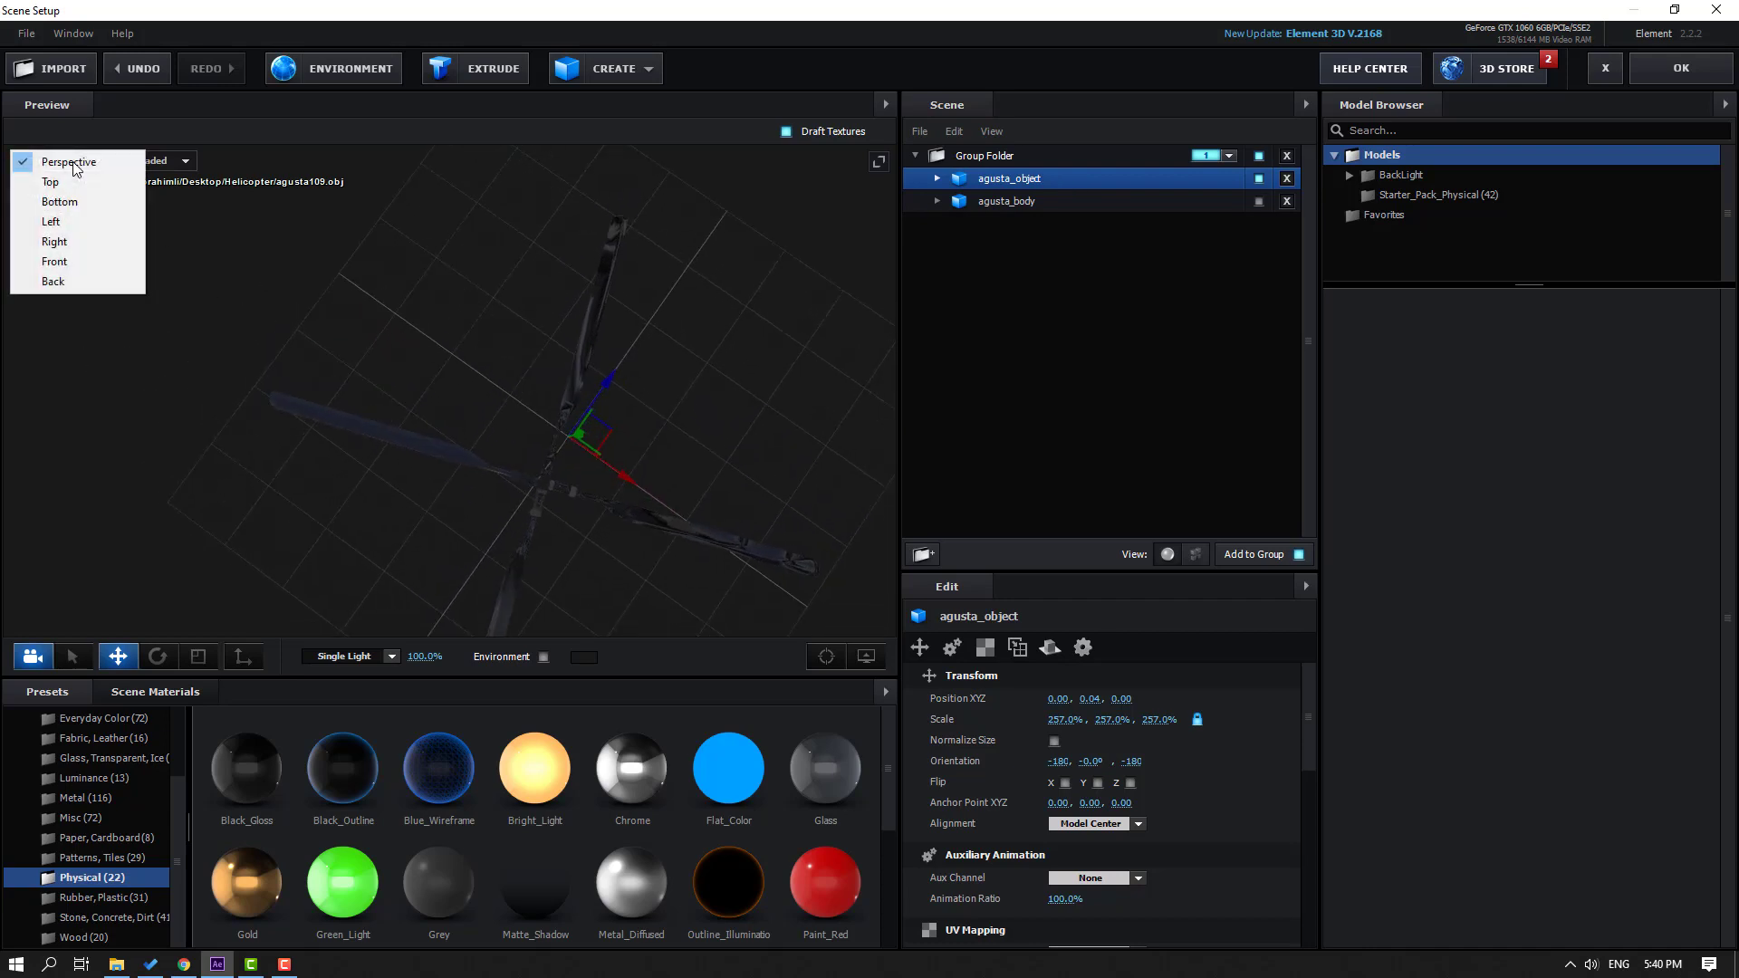
pyautogui.click(50, 184)
pyautogui.moveTo(485, 507); pyautogui.dragTo(502, 455)
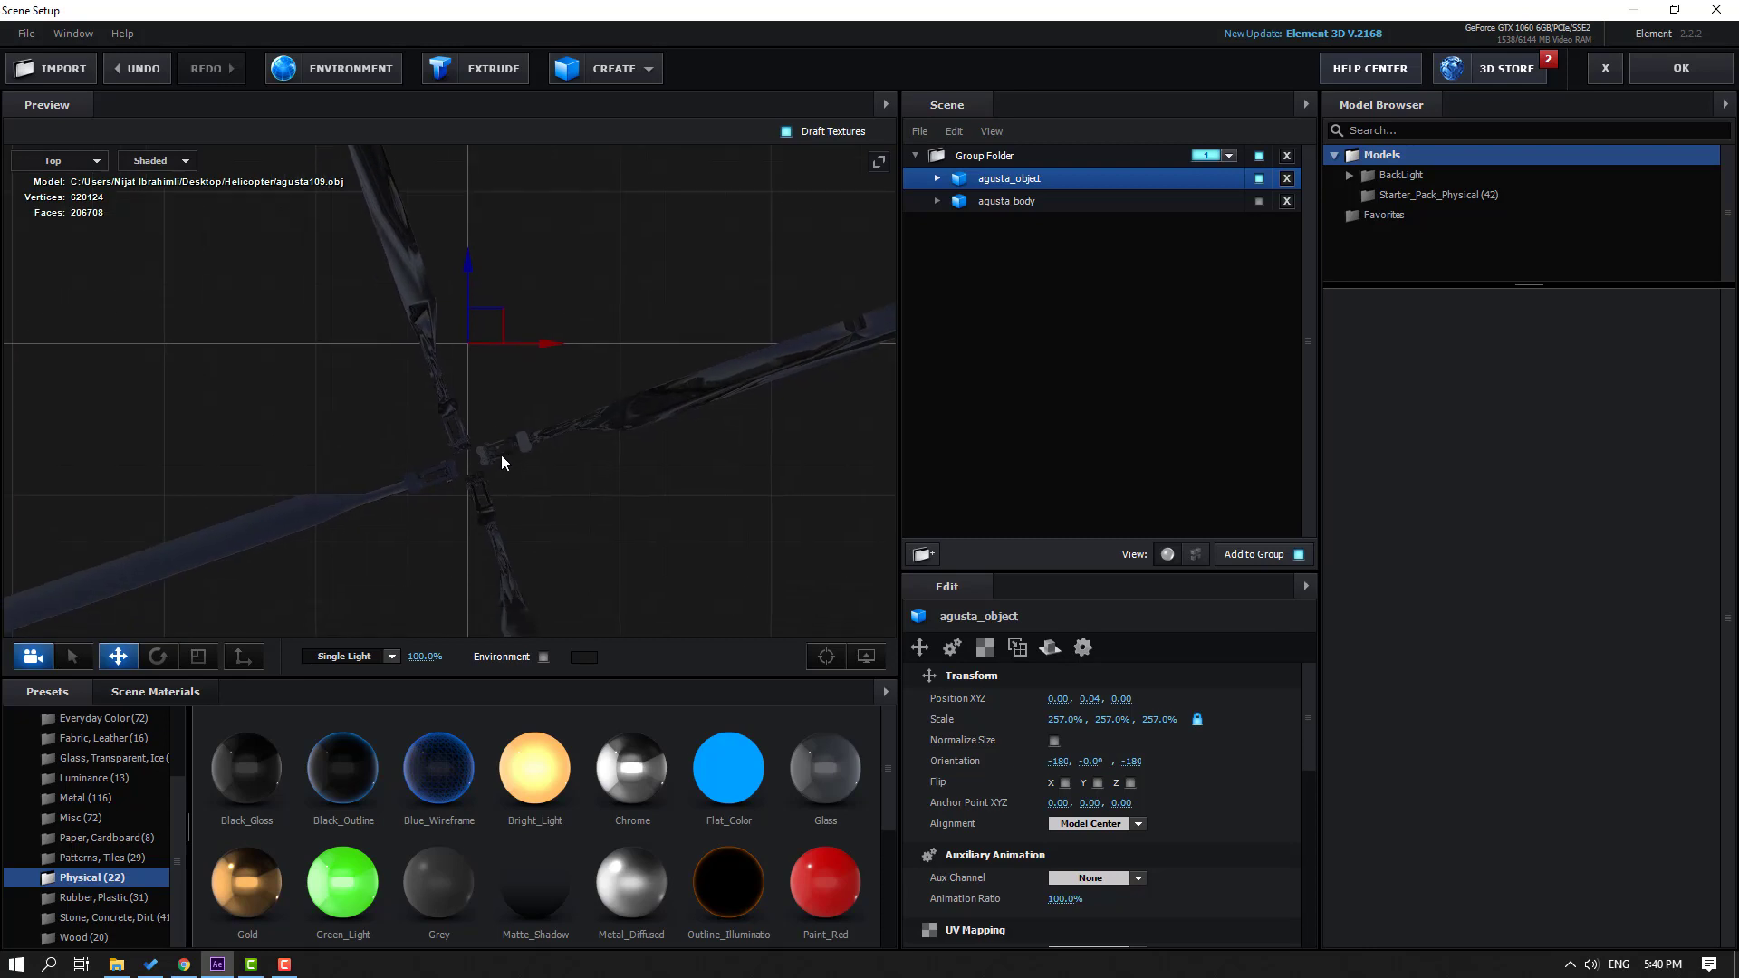
pyautogui.click(243, 660)
pyautogui.scroll(3, 433, 489)
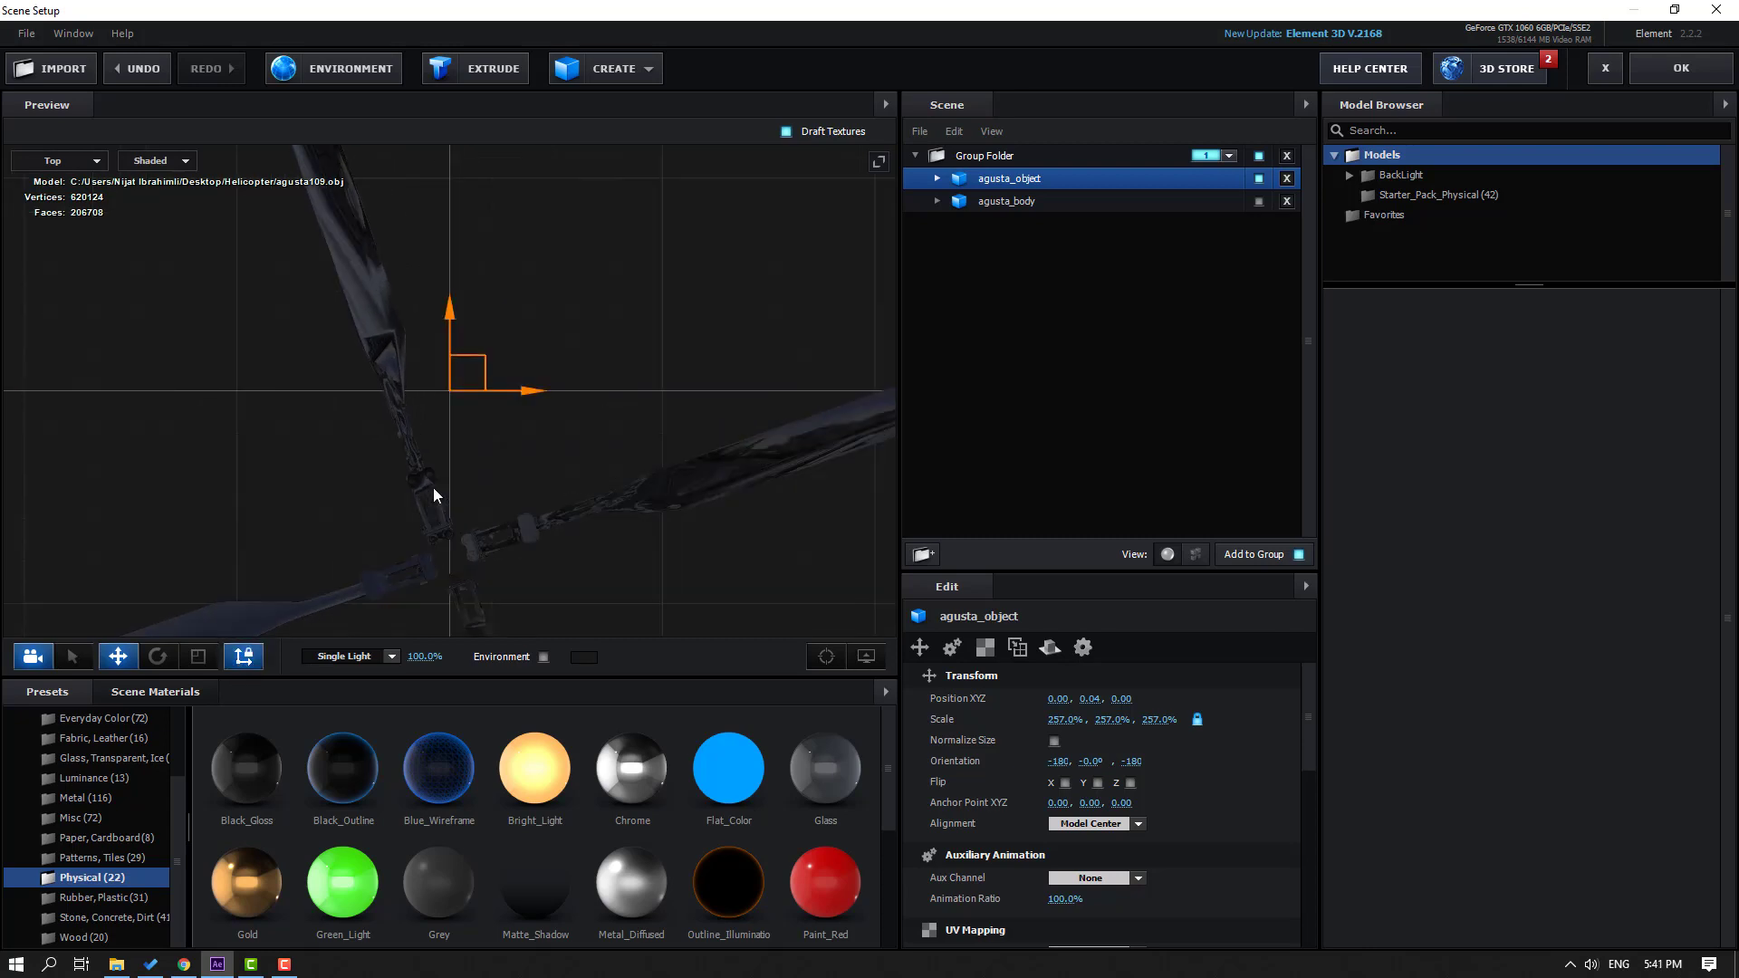
pyautogui.moveTo(429, 482); pyautogui.dragTo(432, 322)
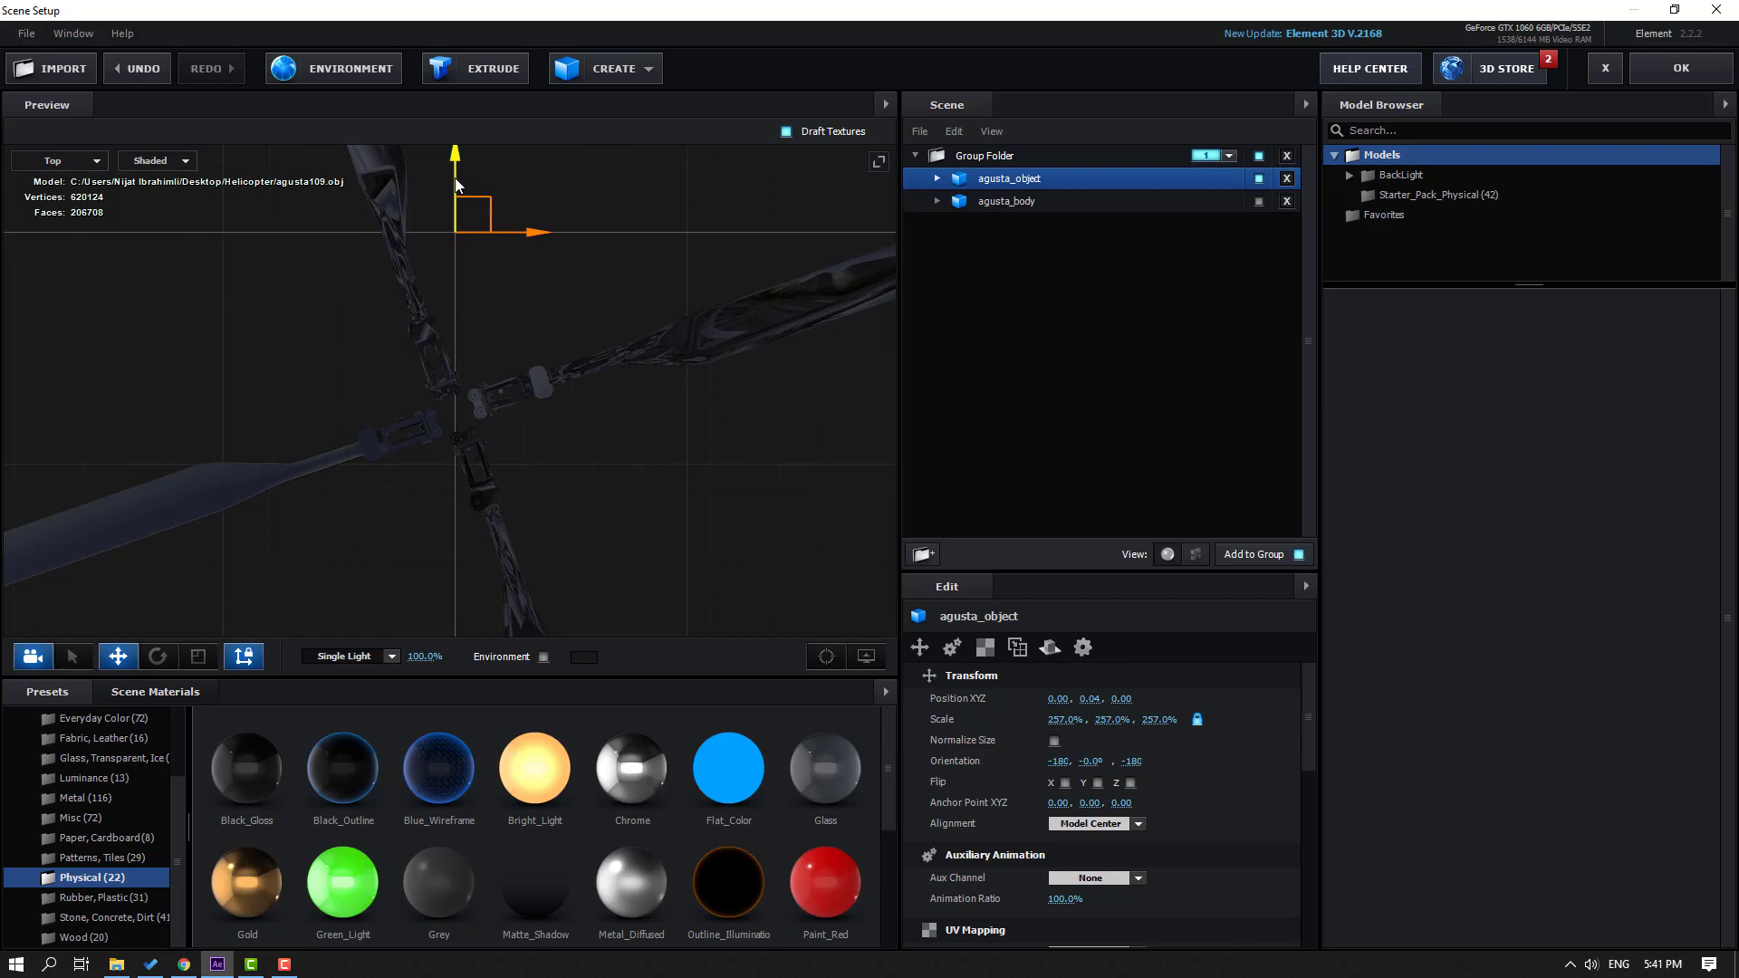
pyautogui.moveTo(456, 184); pyautogui.dragTo(451, 369)
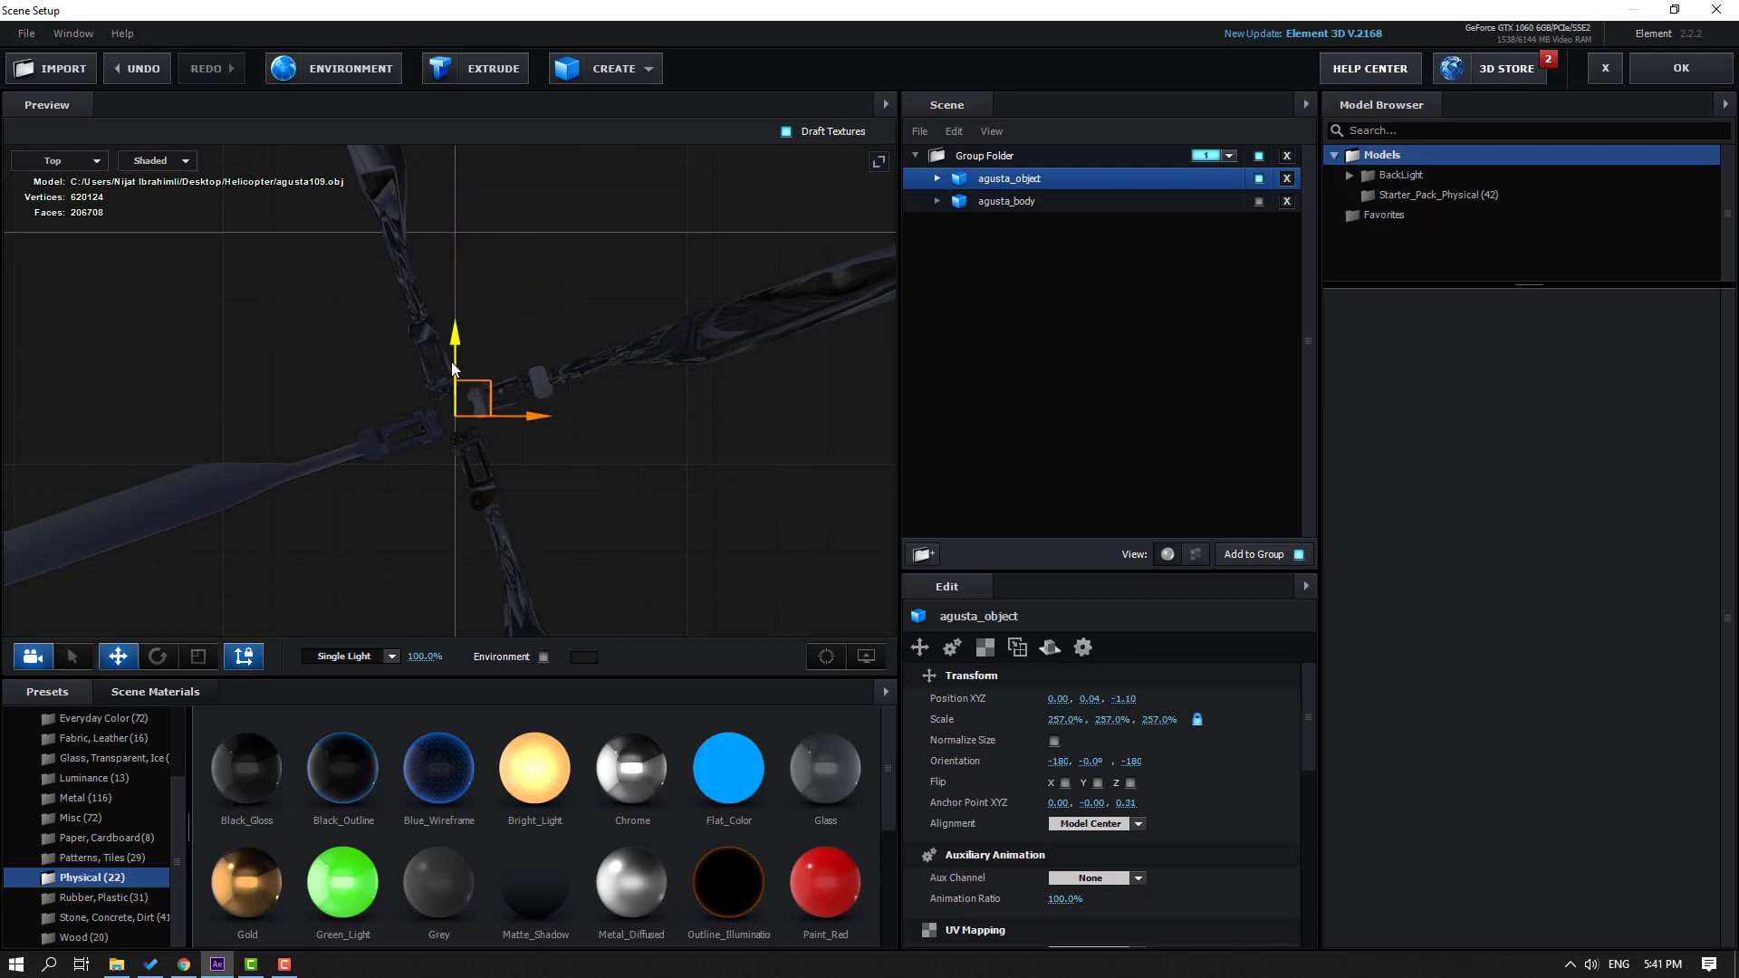
pyautogui.scroll(6, 435, 493)
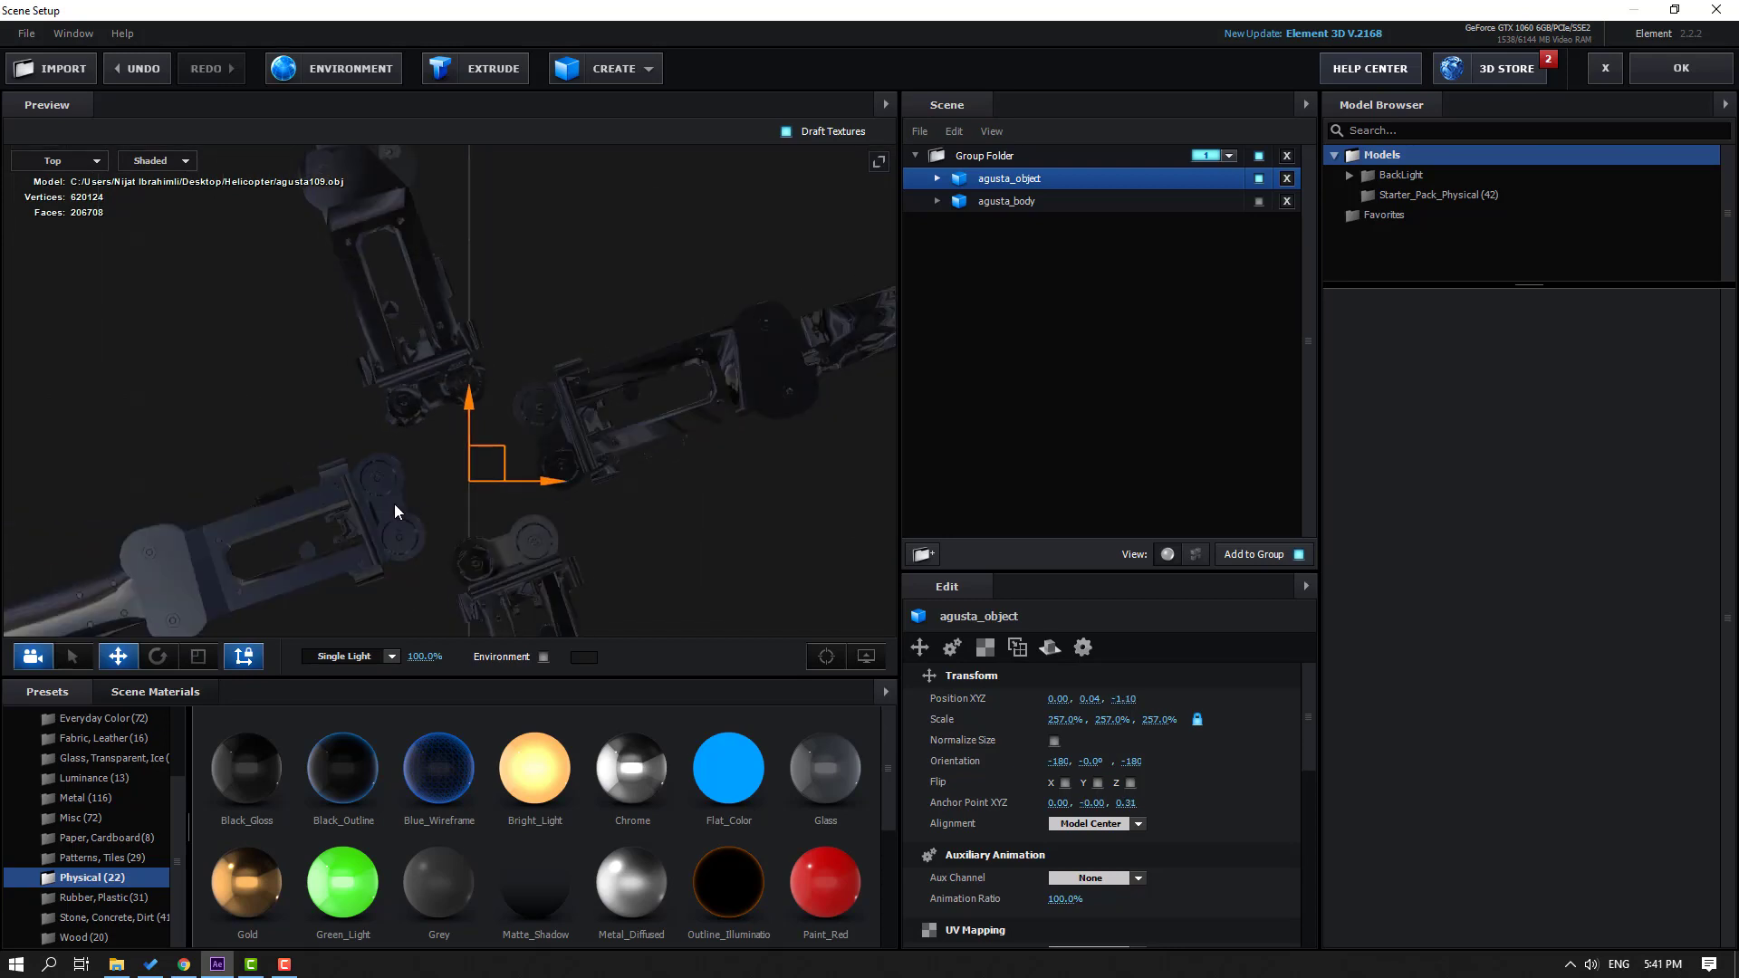
pyautogui.scroll(-6, 421, 512)
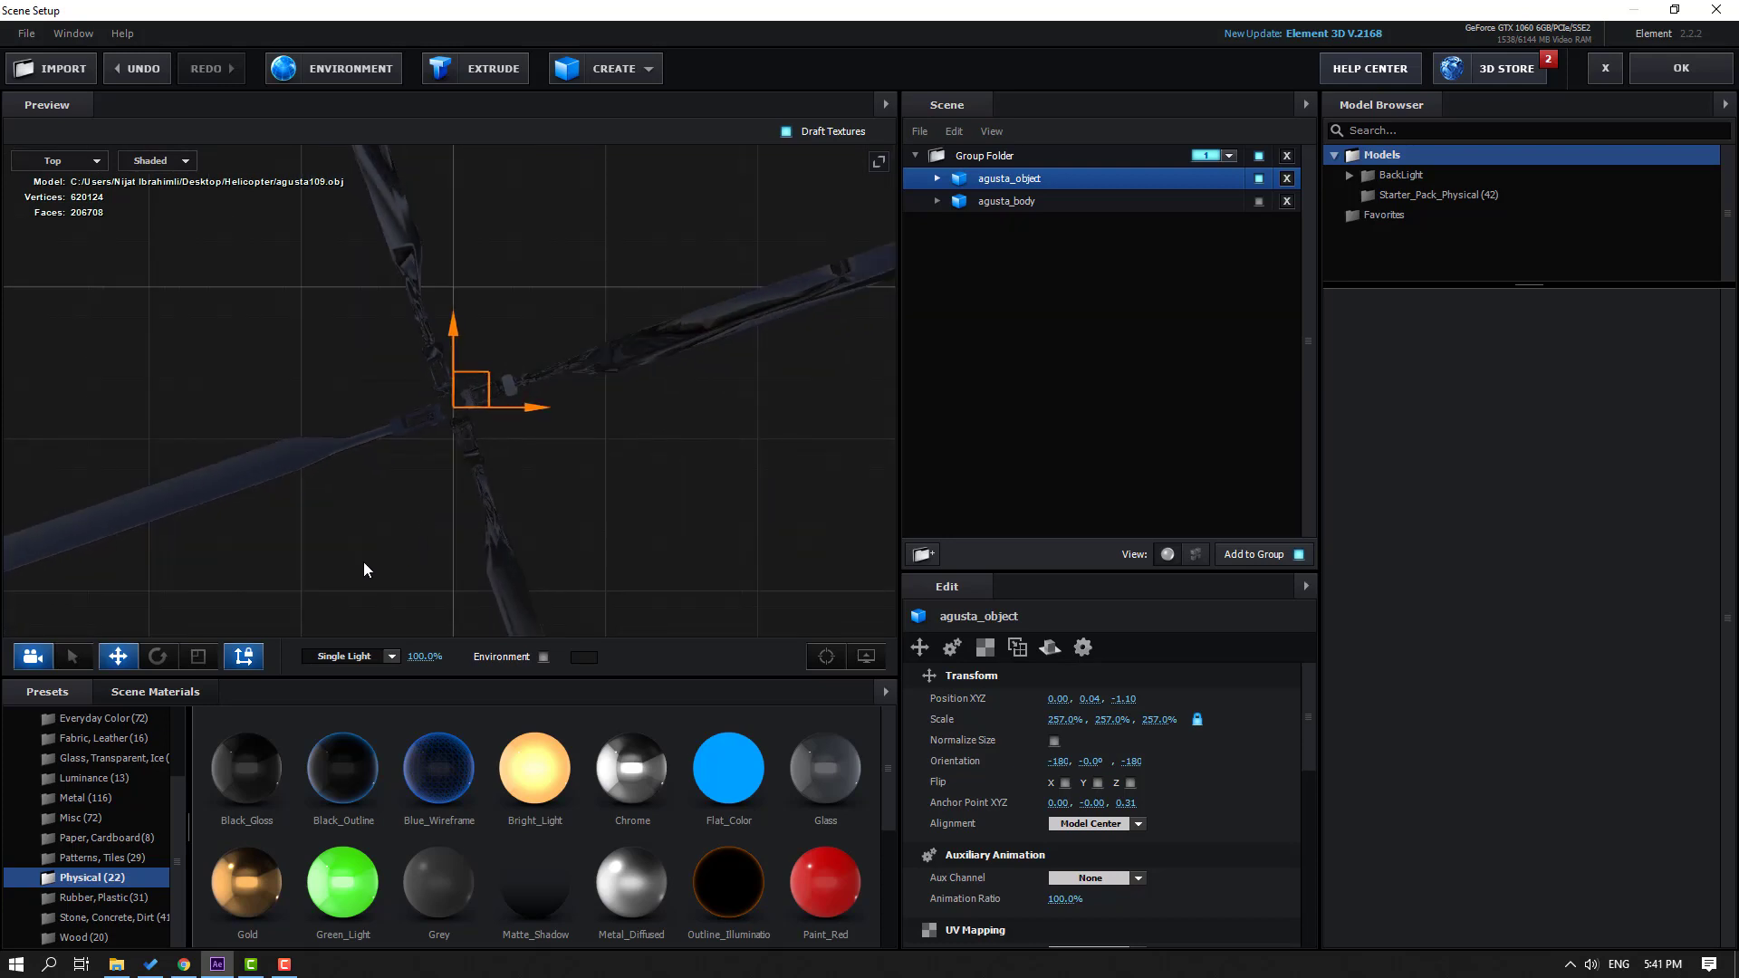
pyautogui.click(244, 661)
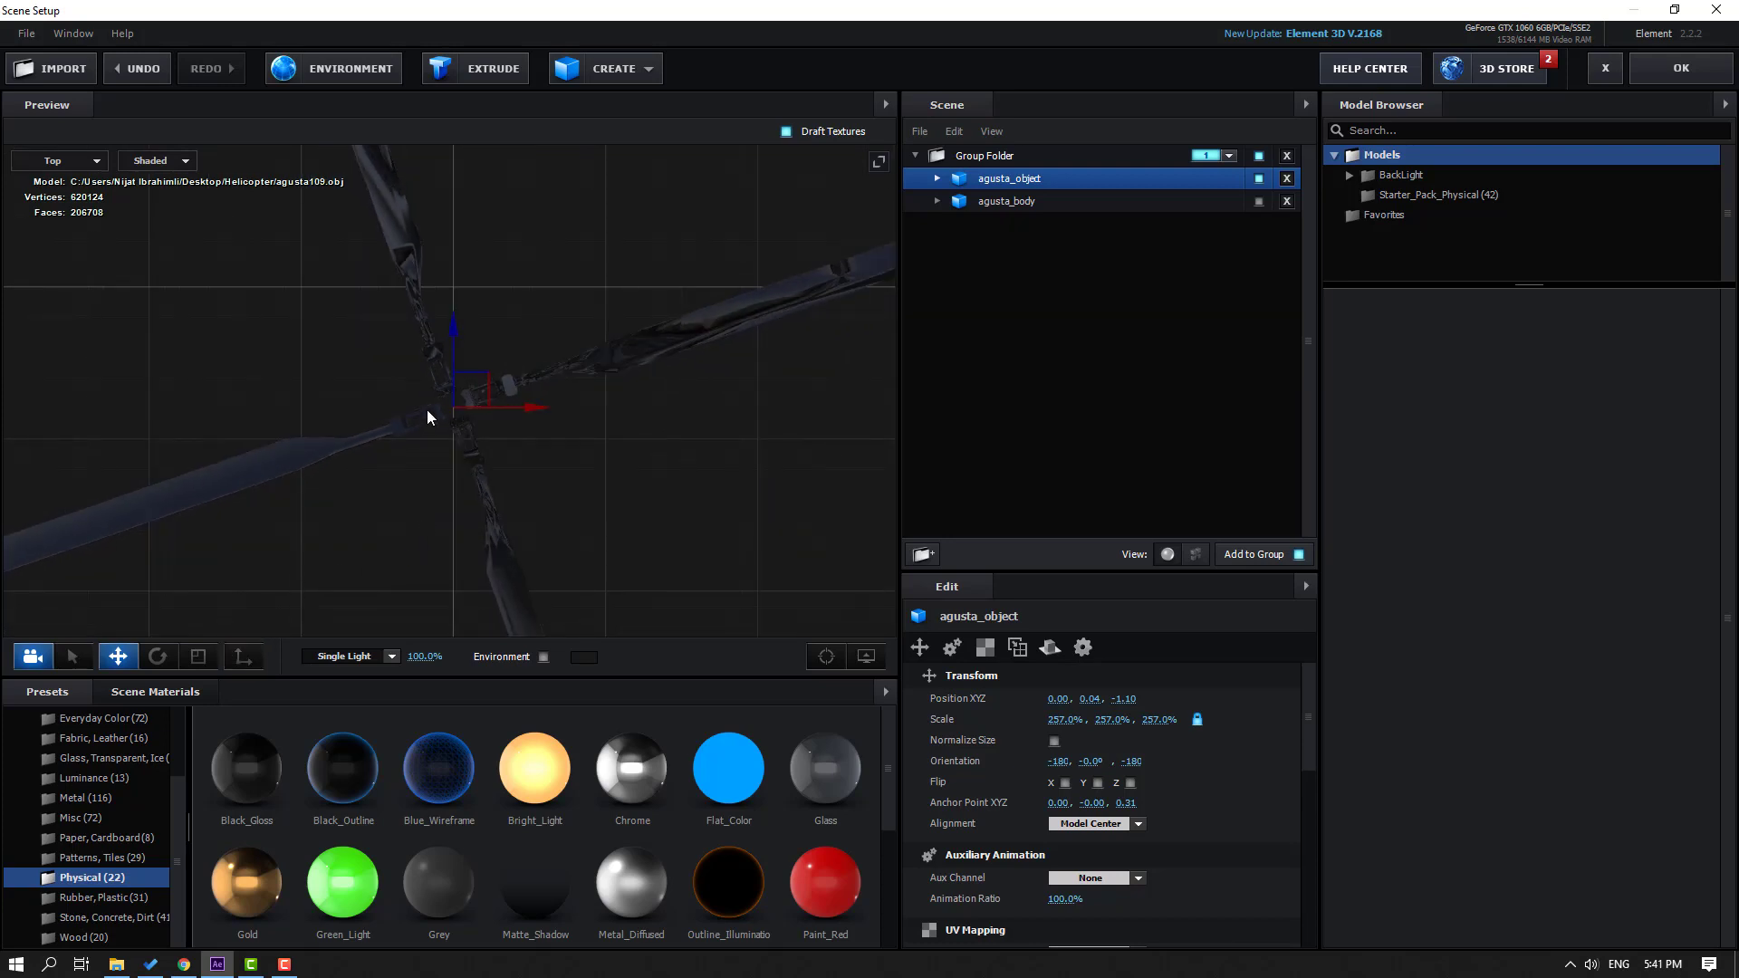
# Step: In the Perspective view, raise agusta_object's anchor point along Y to the height of the rotor hub, at about 0.31
pyautogui.click(59, 161)
pyautogui.click(72, 168)
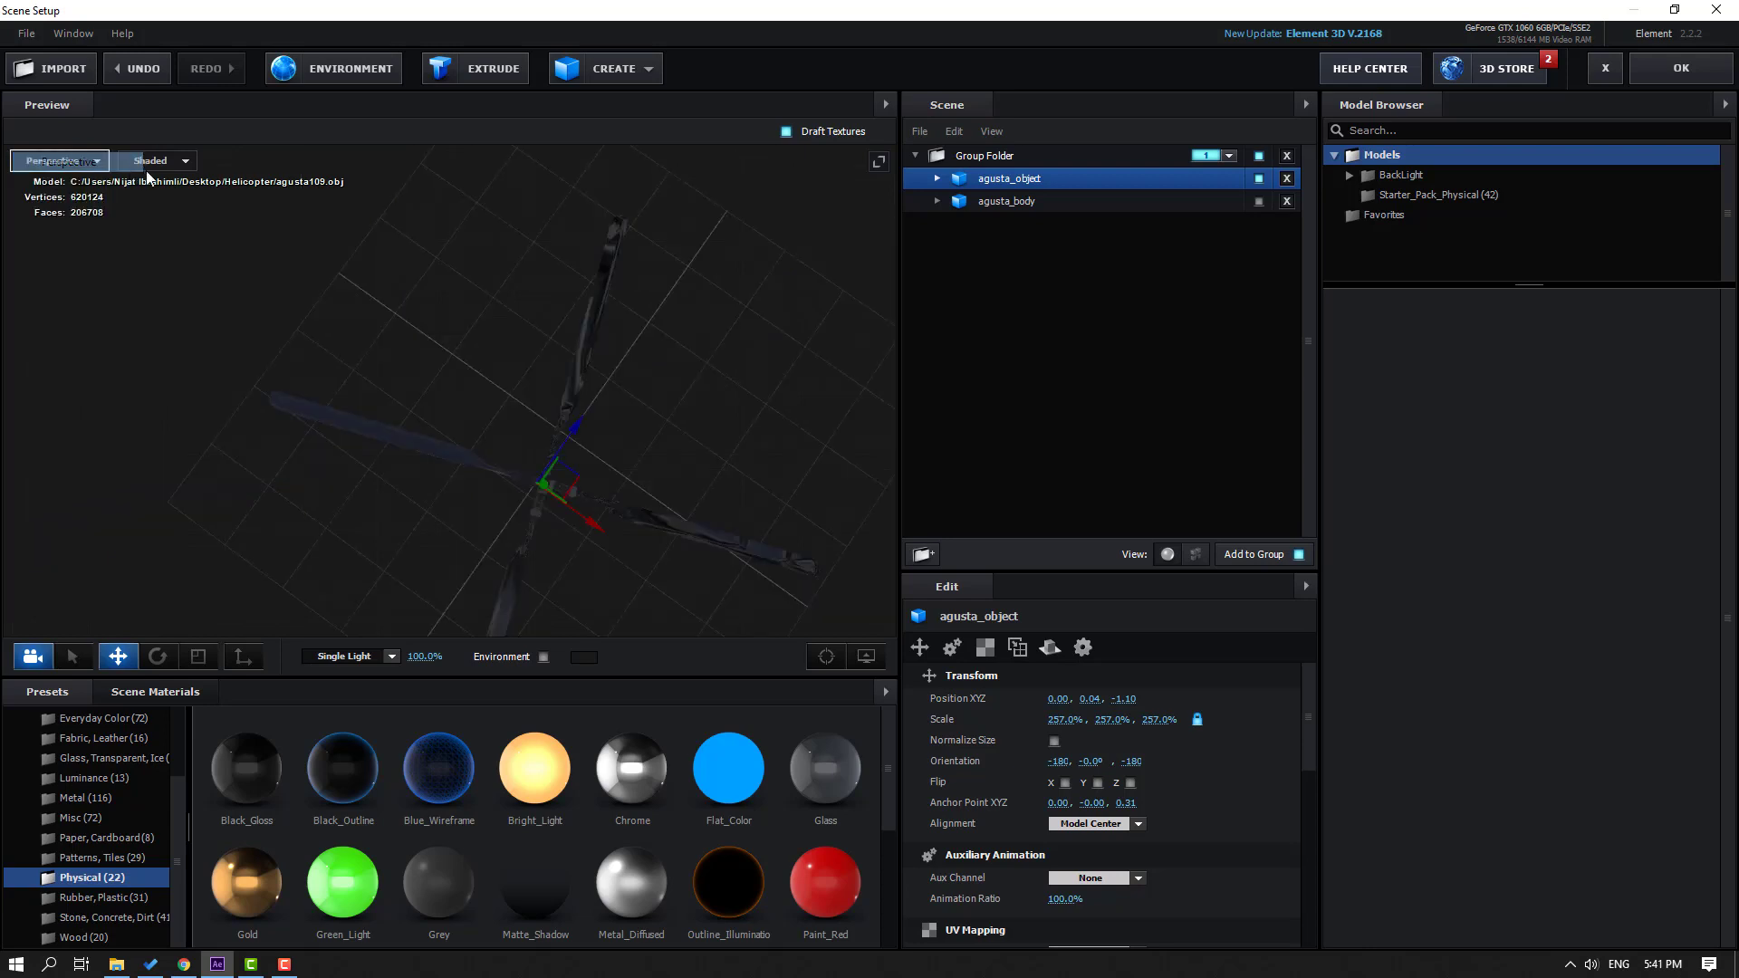
pyautogui.moveTo(435, 399); pyautogui.dragTo(315, 603)
pyautogui.click(246, 655)
pyautogui.moveTo(579, 426); pyautogui.dragTo(486, 194)
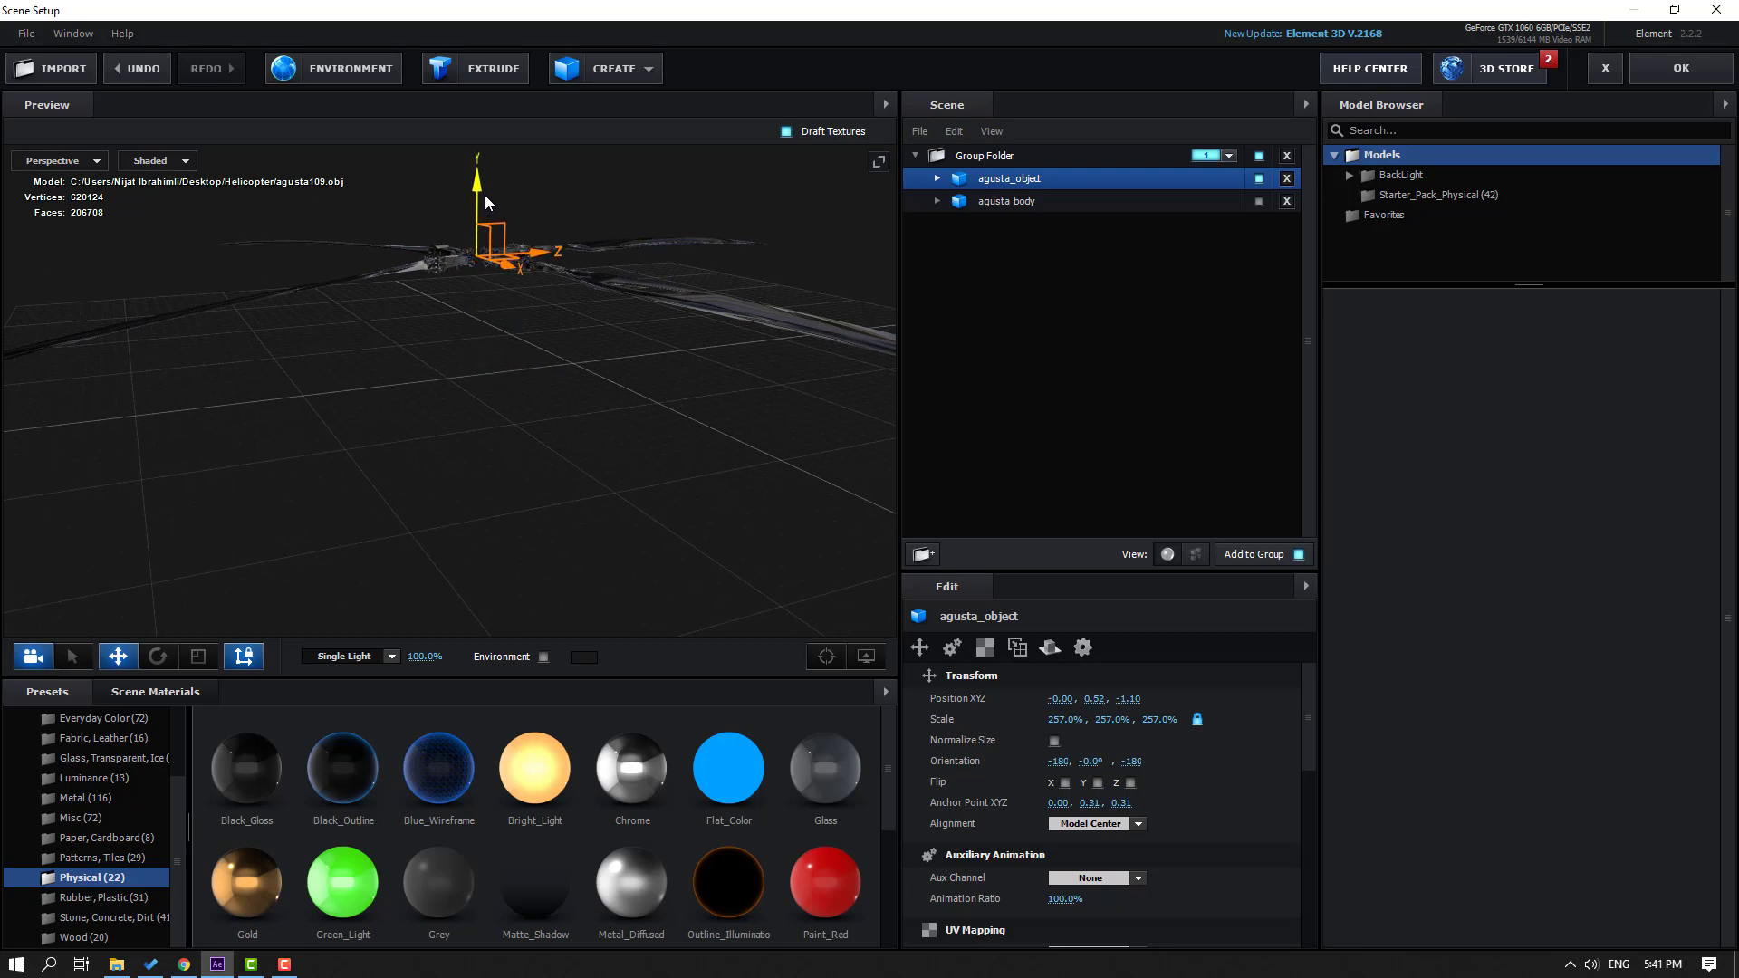
pyautogui.click(246, 656)
# Step: Test-rotate the rotor blades about their vertical axis to check the pivot, and undo the rotation
pyautogui.moveTo(413, 522); pyautogui.dragTo(261, 710)
pyautogui.click(160, 666)
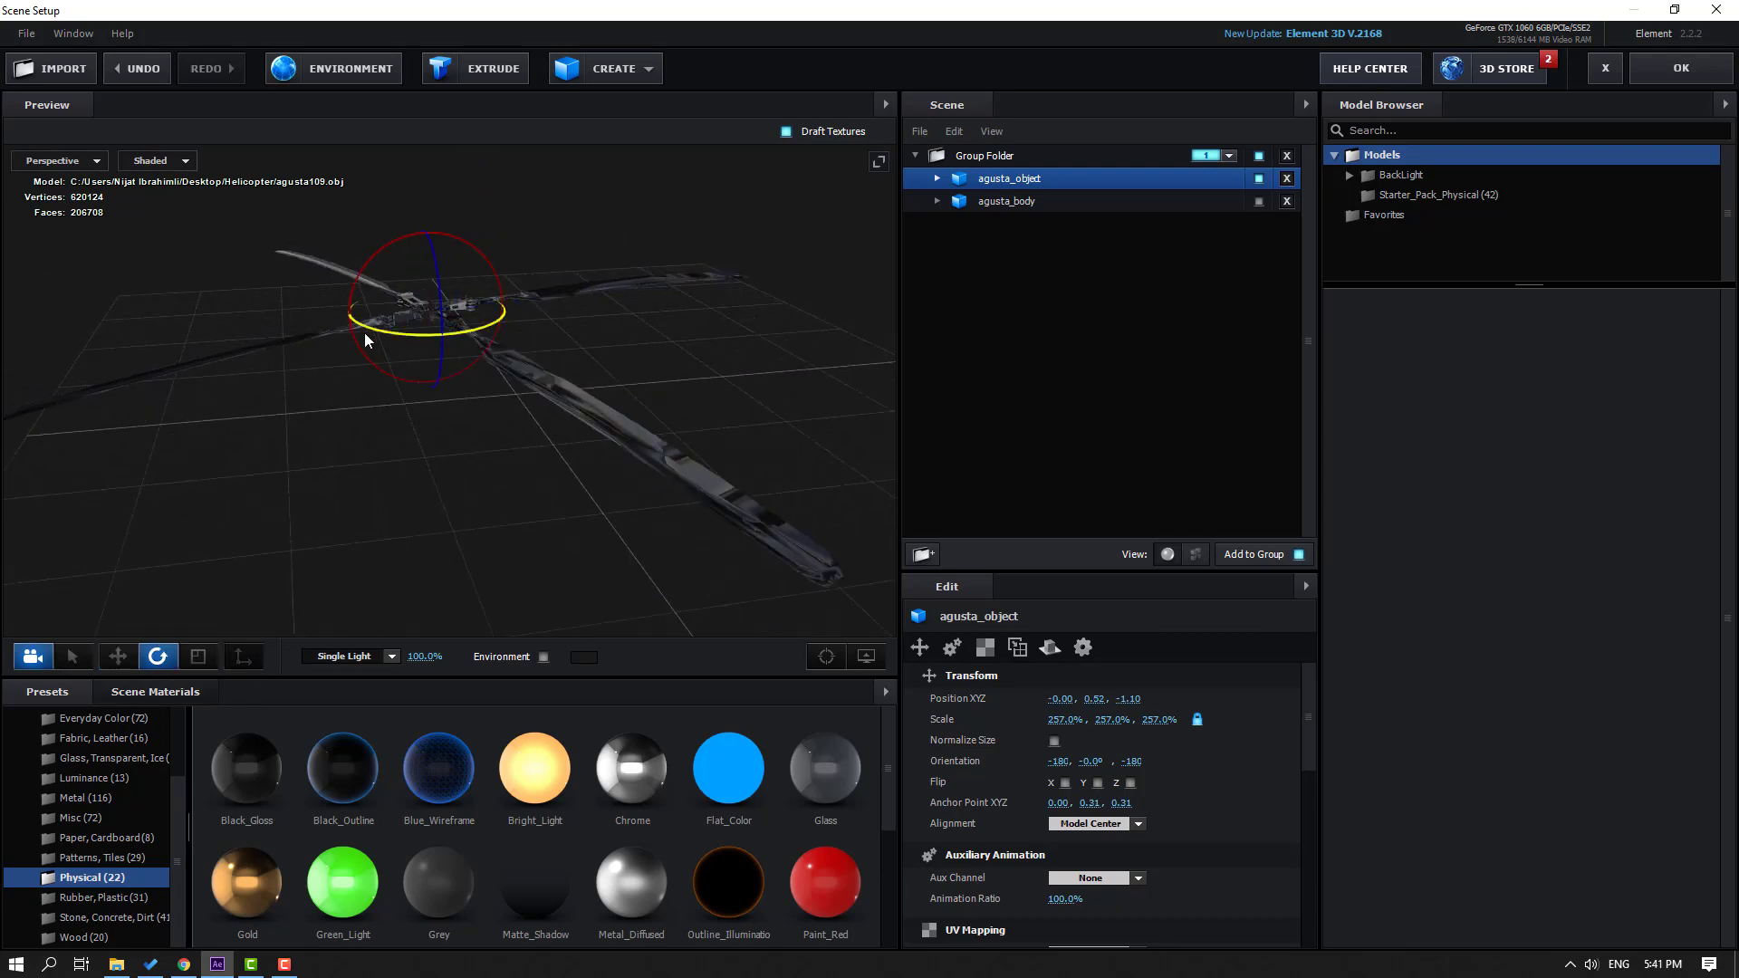
pyautogui.moveTo(371, 330); pyautogui.dragTo(255, 377)
pyautogui.hotkey('ctrl', 'z')
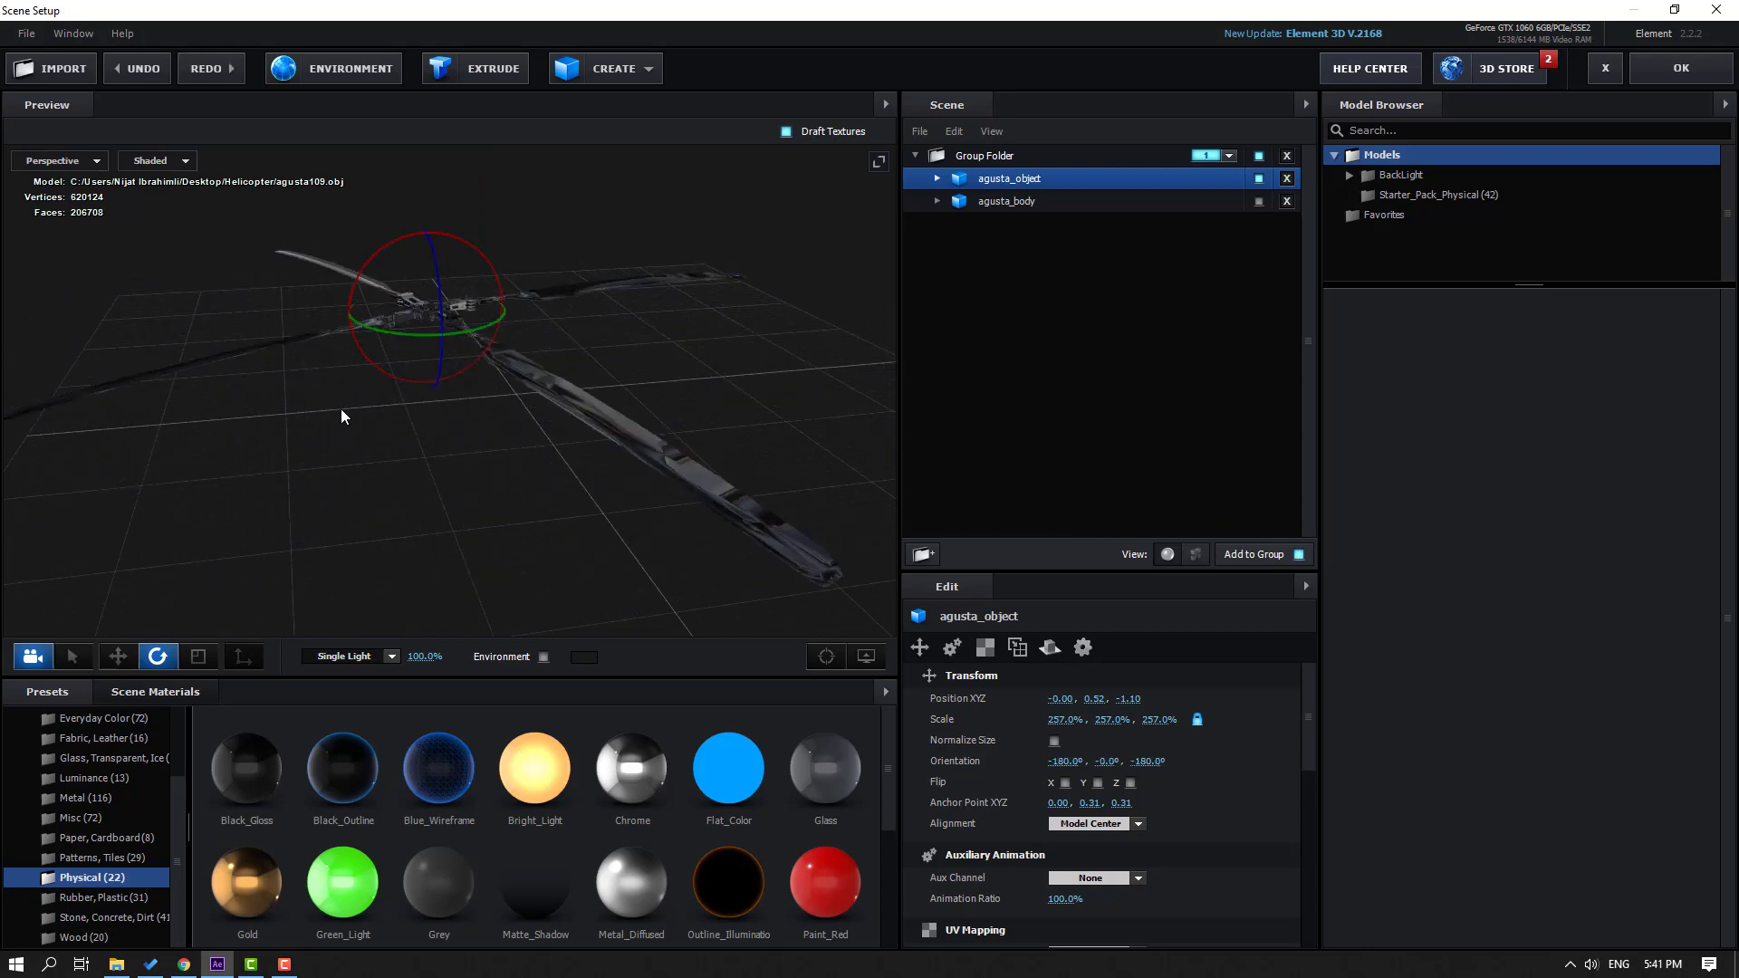
# Step: Show agusta_body again and assign agusta_object to auxiliary animation Channel 1
pyautogui.scroll(-5, 390, 415)
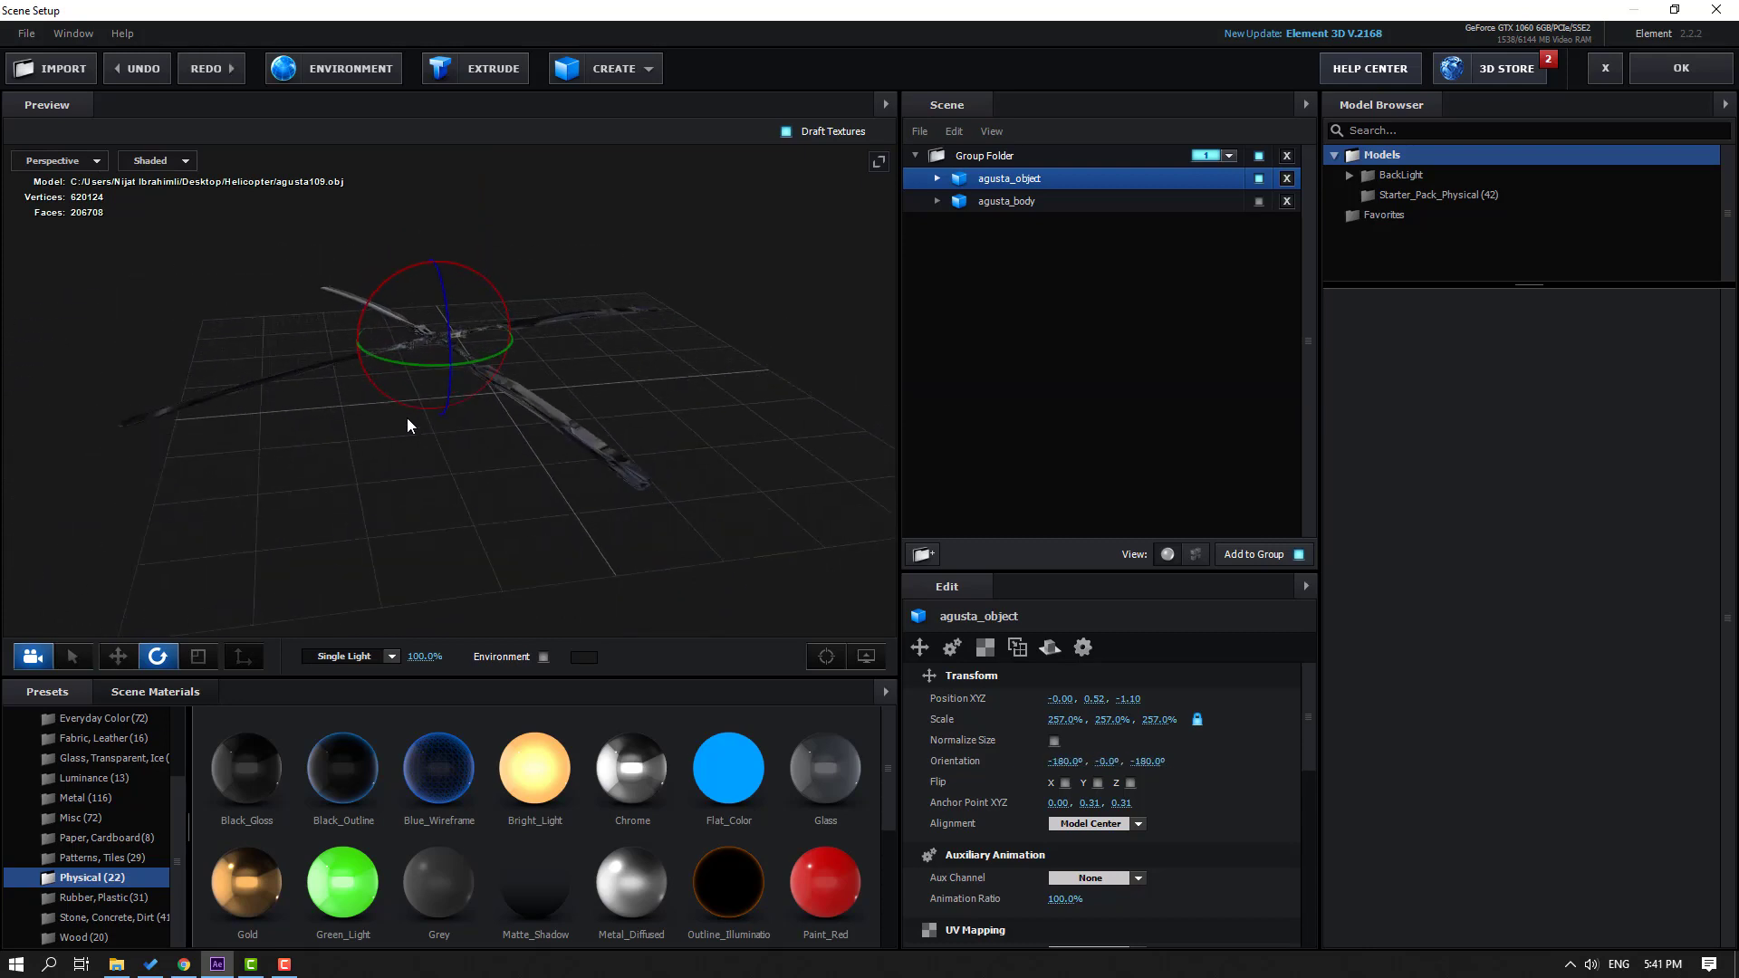
pyautogui.click(1257, 201)
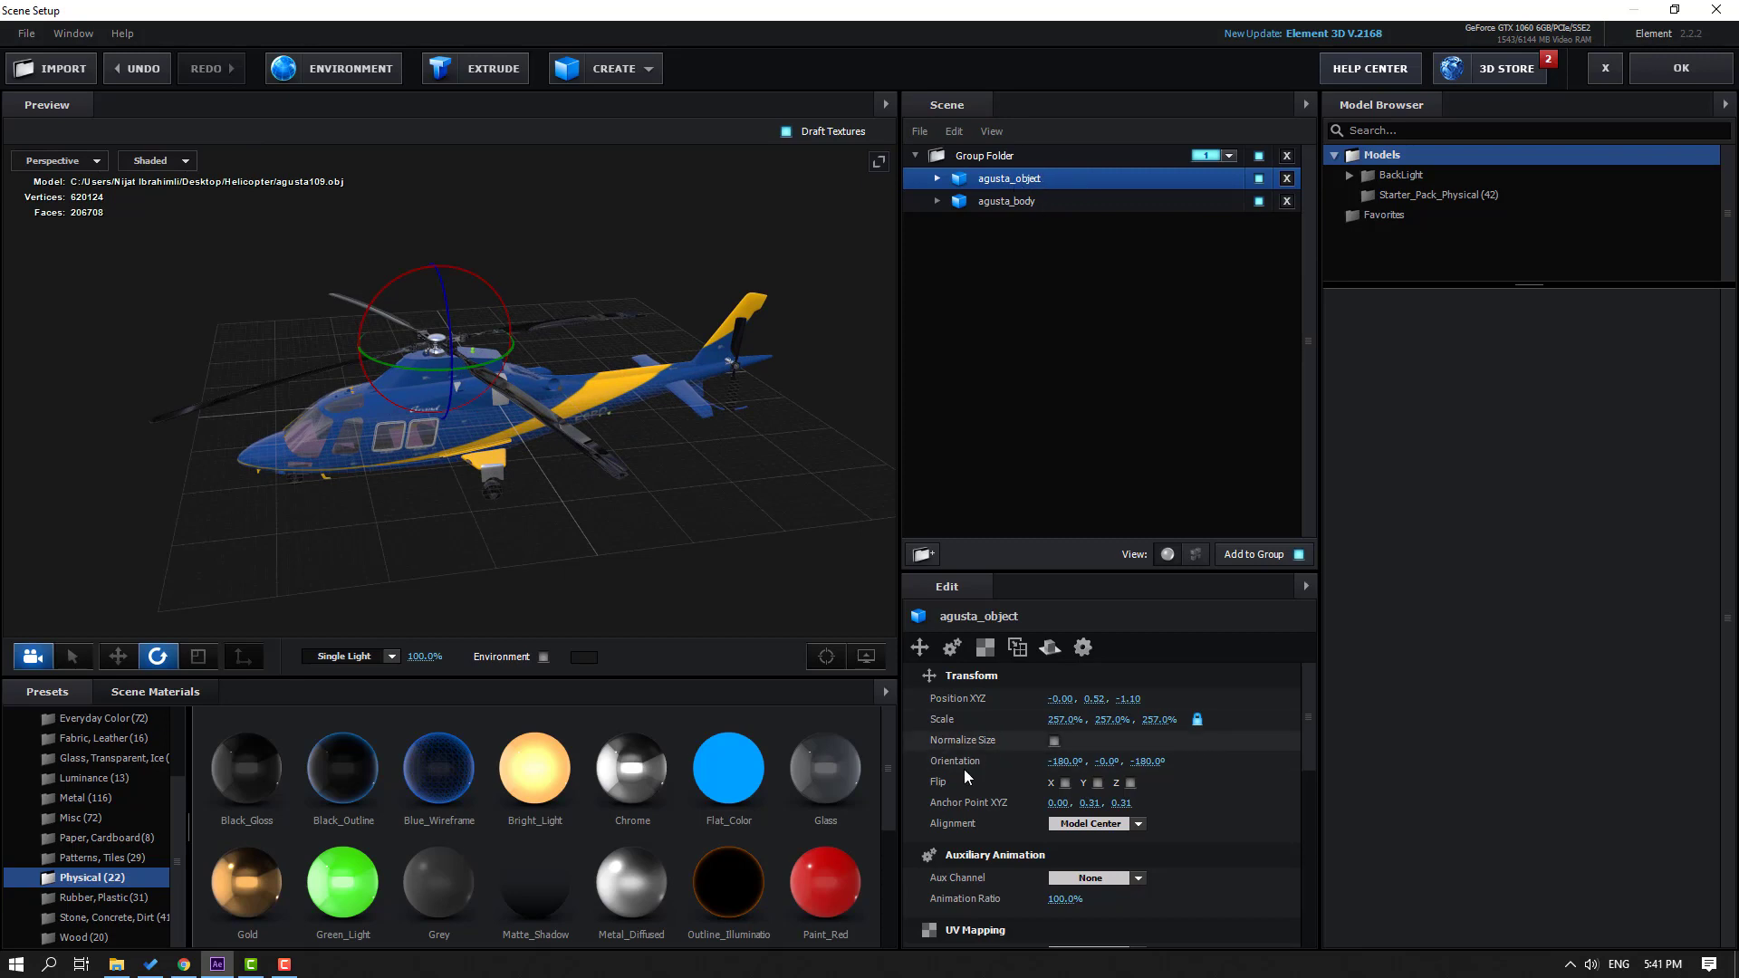
pyautogui.scroll(-2, 969, 779)
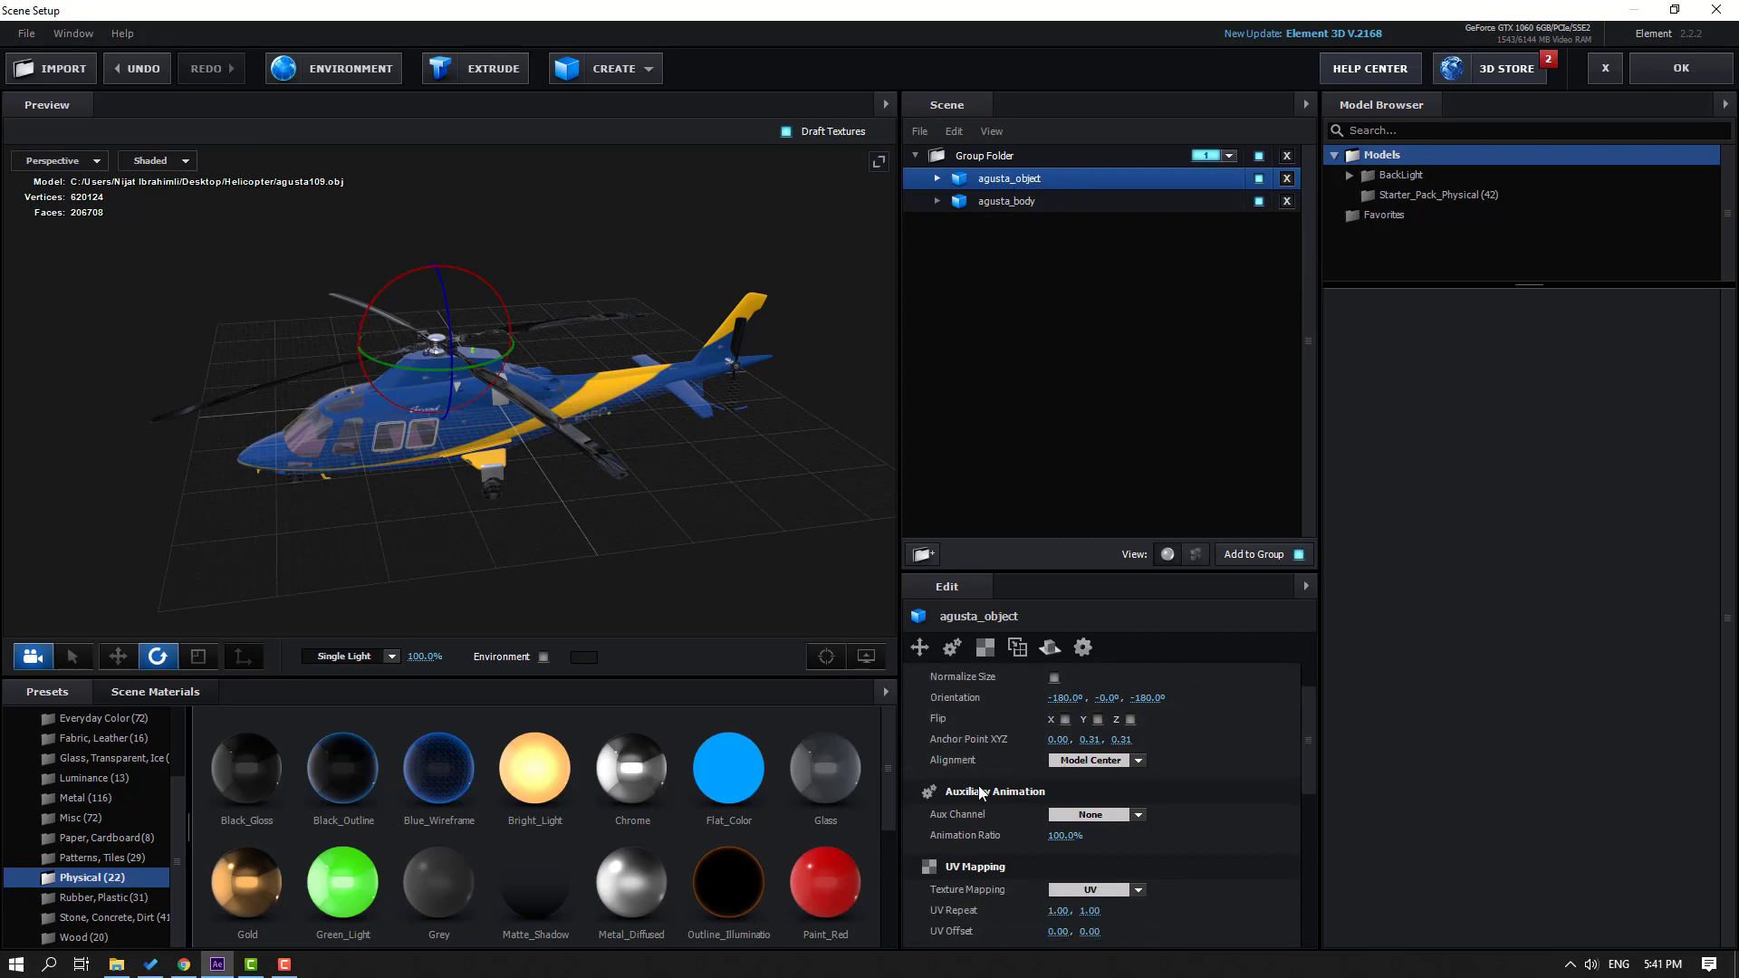
pyautogui.click(1103, 816)
pyautogui.click(1128, 609)
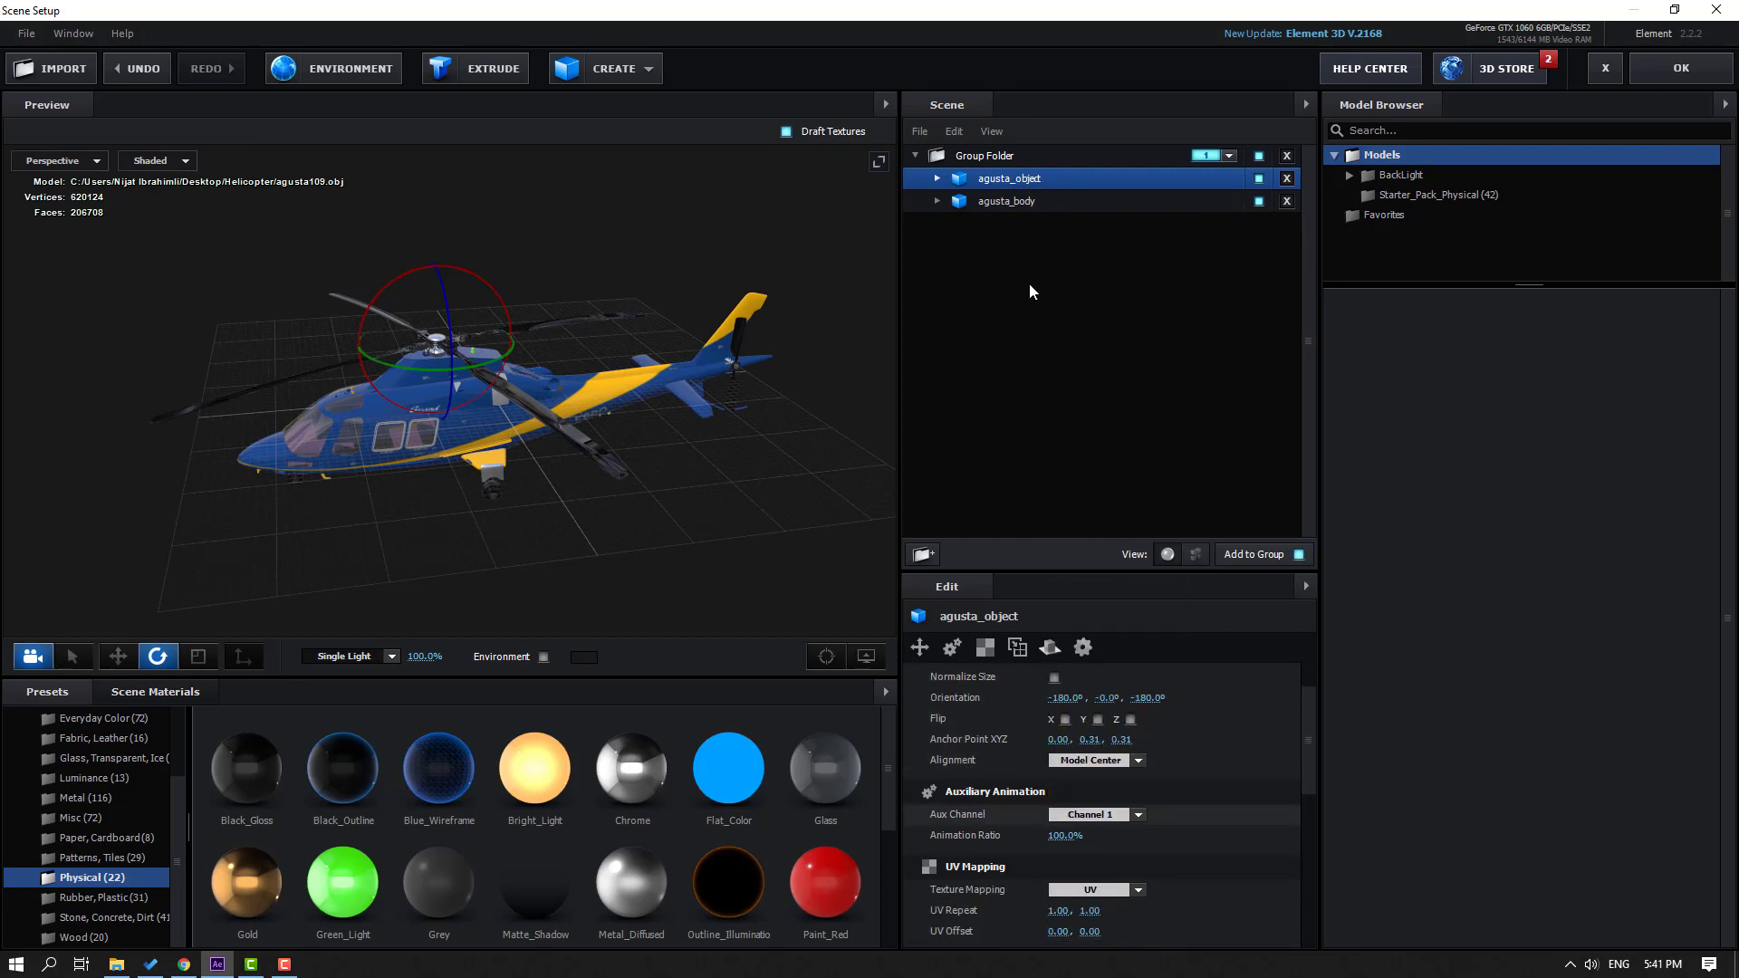
# Step: Assign agusta_body to auxiliary animation Channel 2 and apply the scene setup
pyautogui.click(1002, 206)
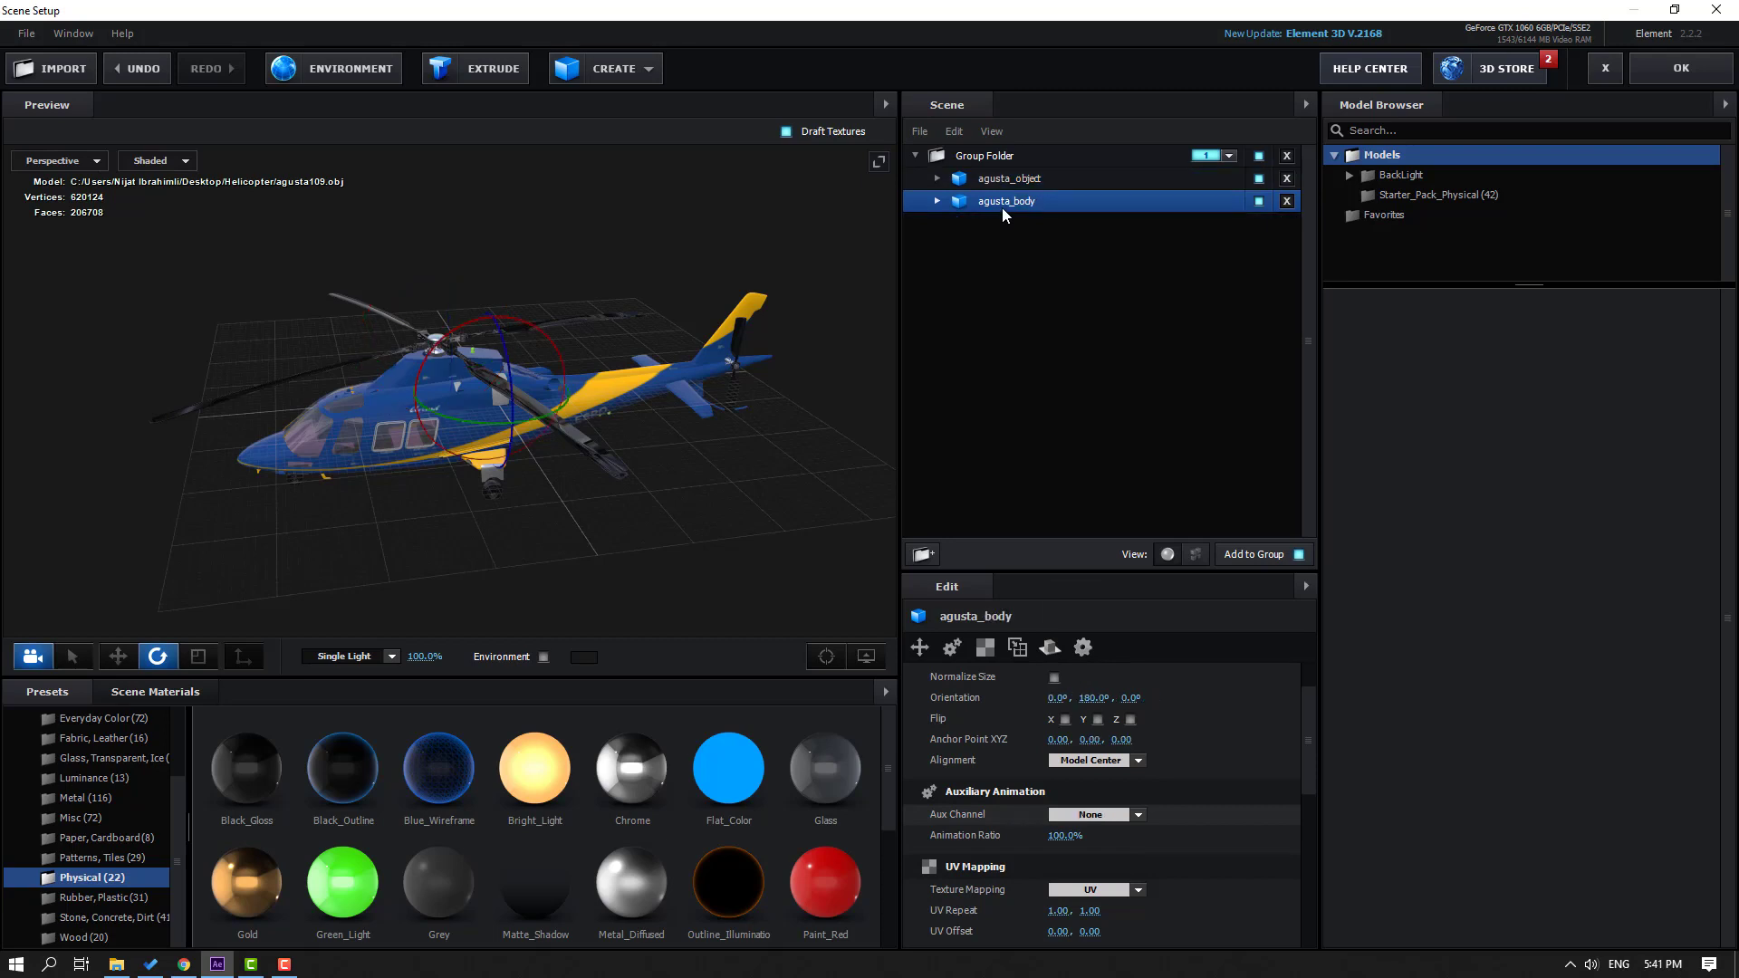
pyautogui.click(1091, 814)
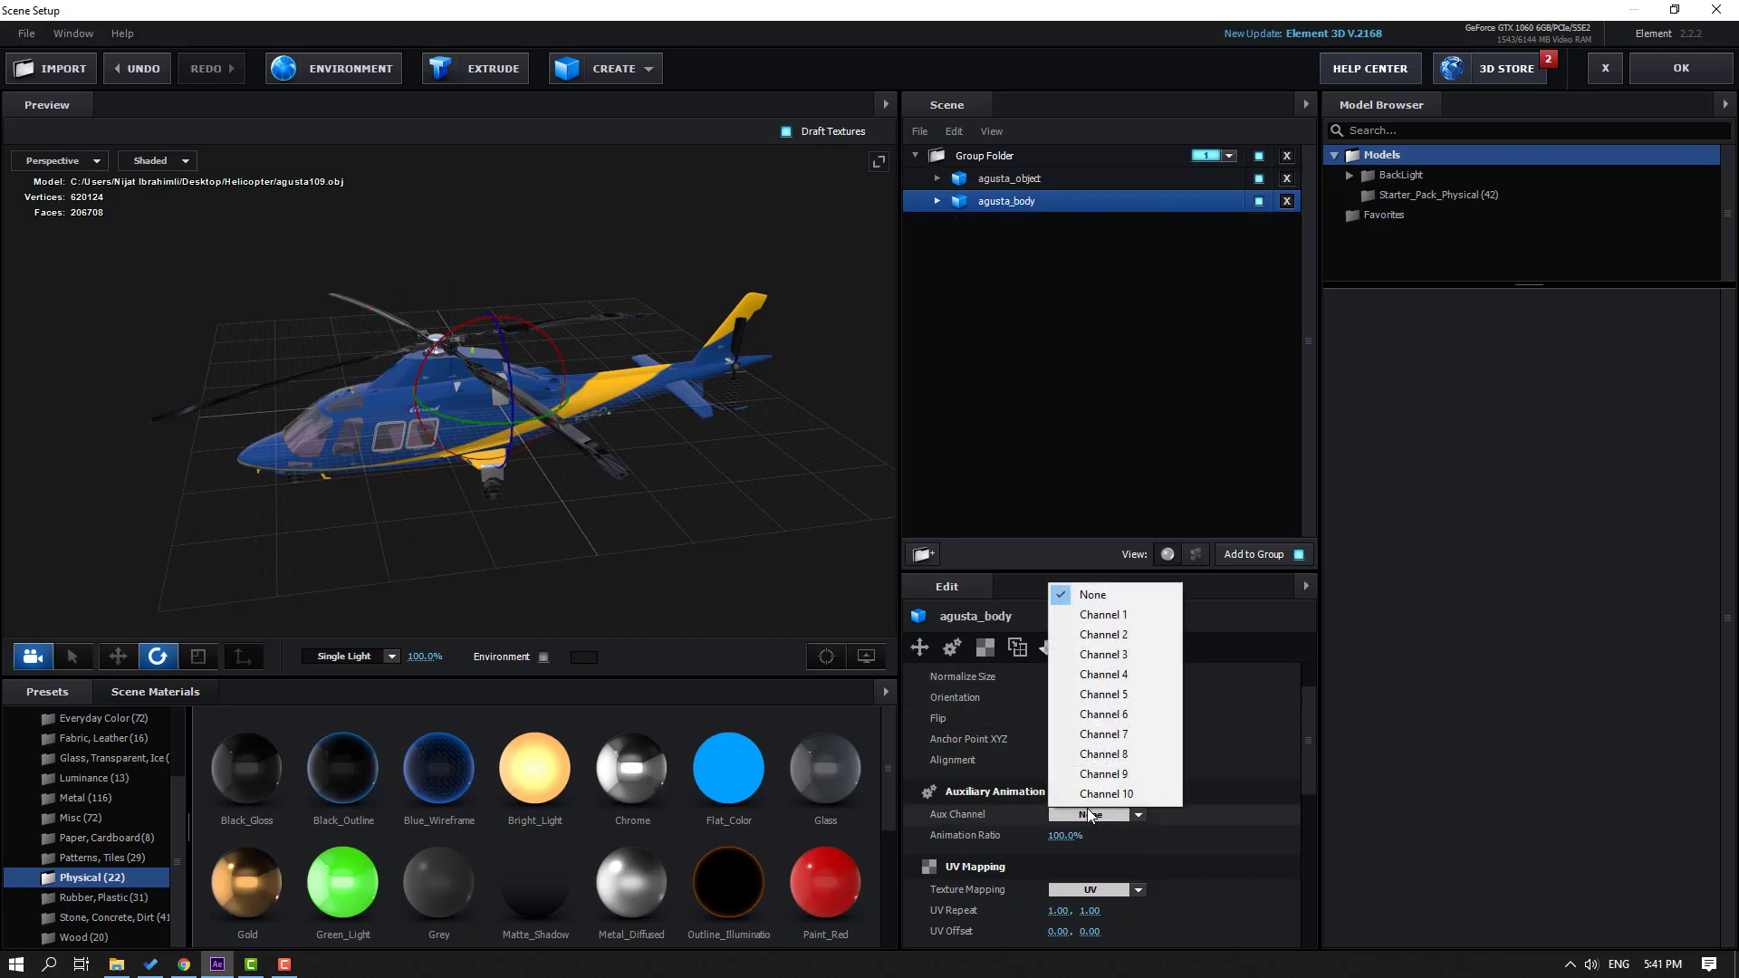
pyautogui.click(1114, 638)
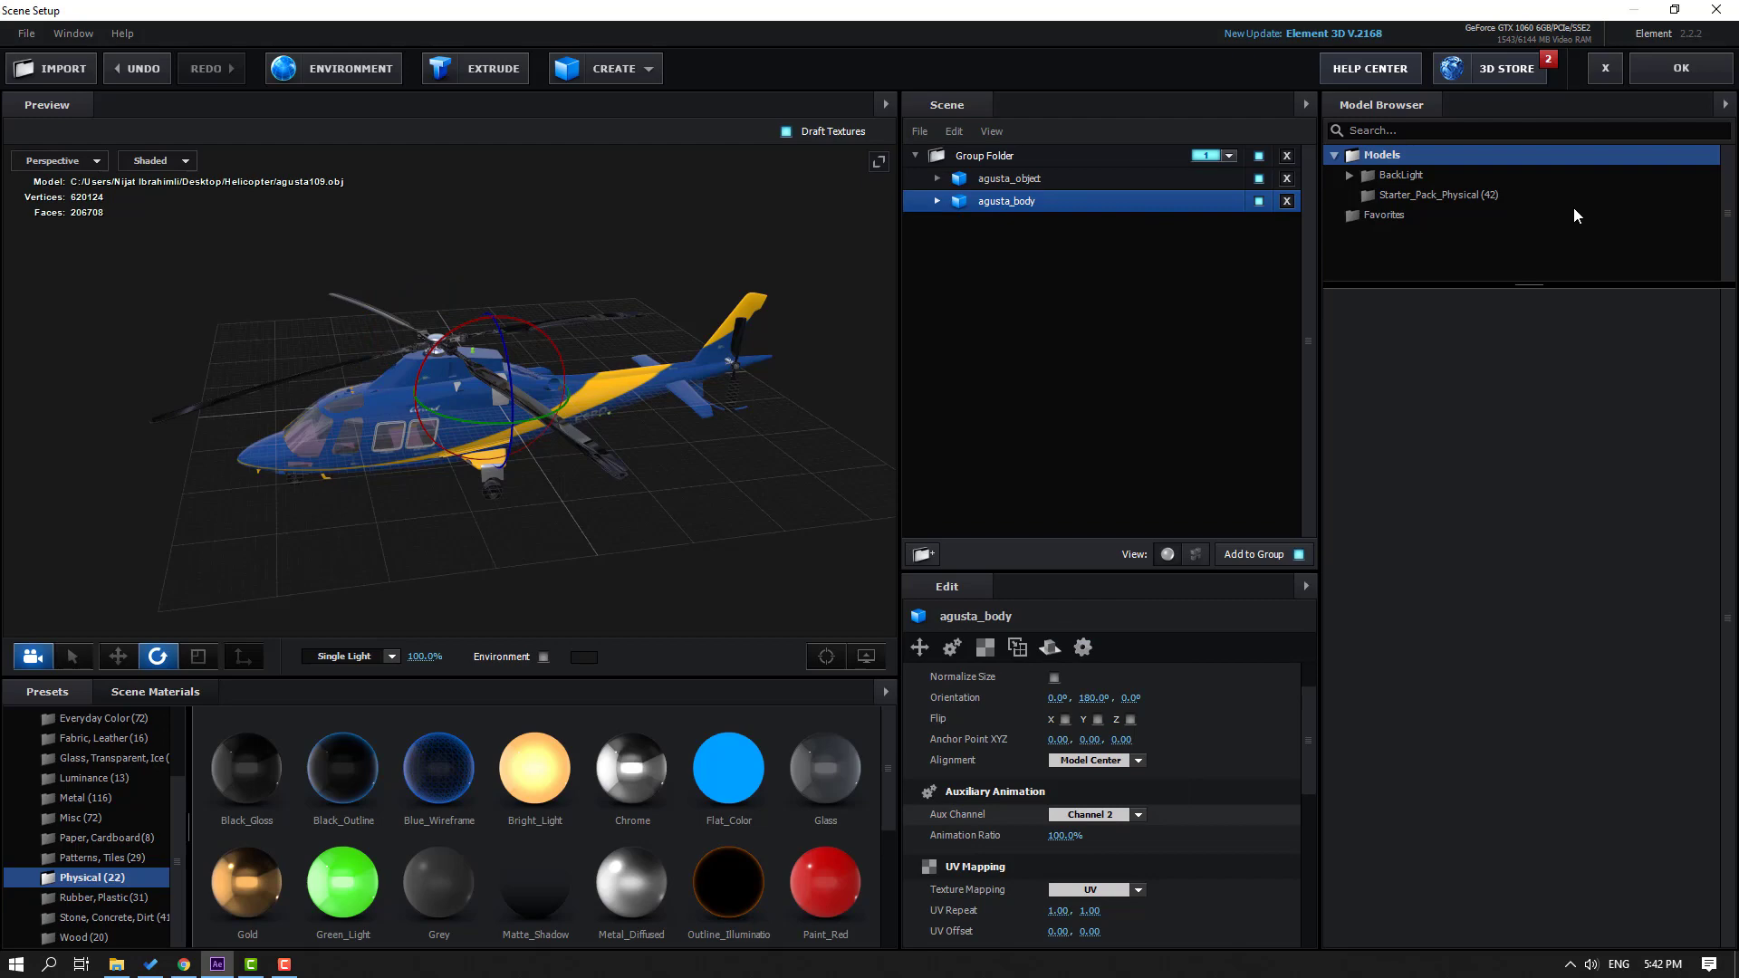
pyautogui.click(1656, 73)
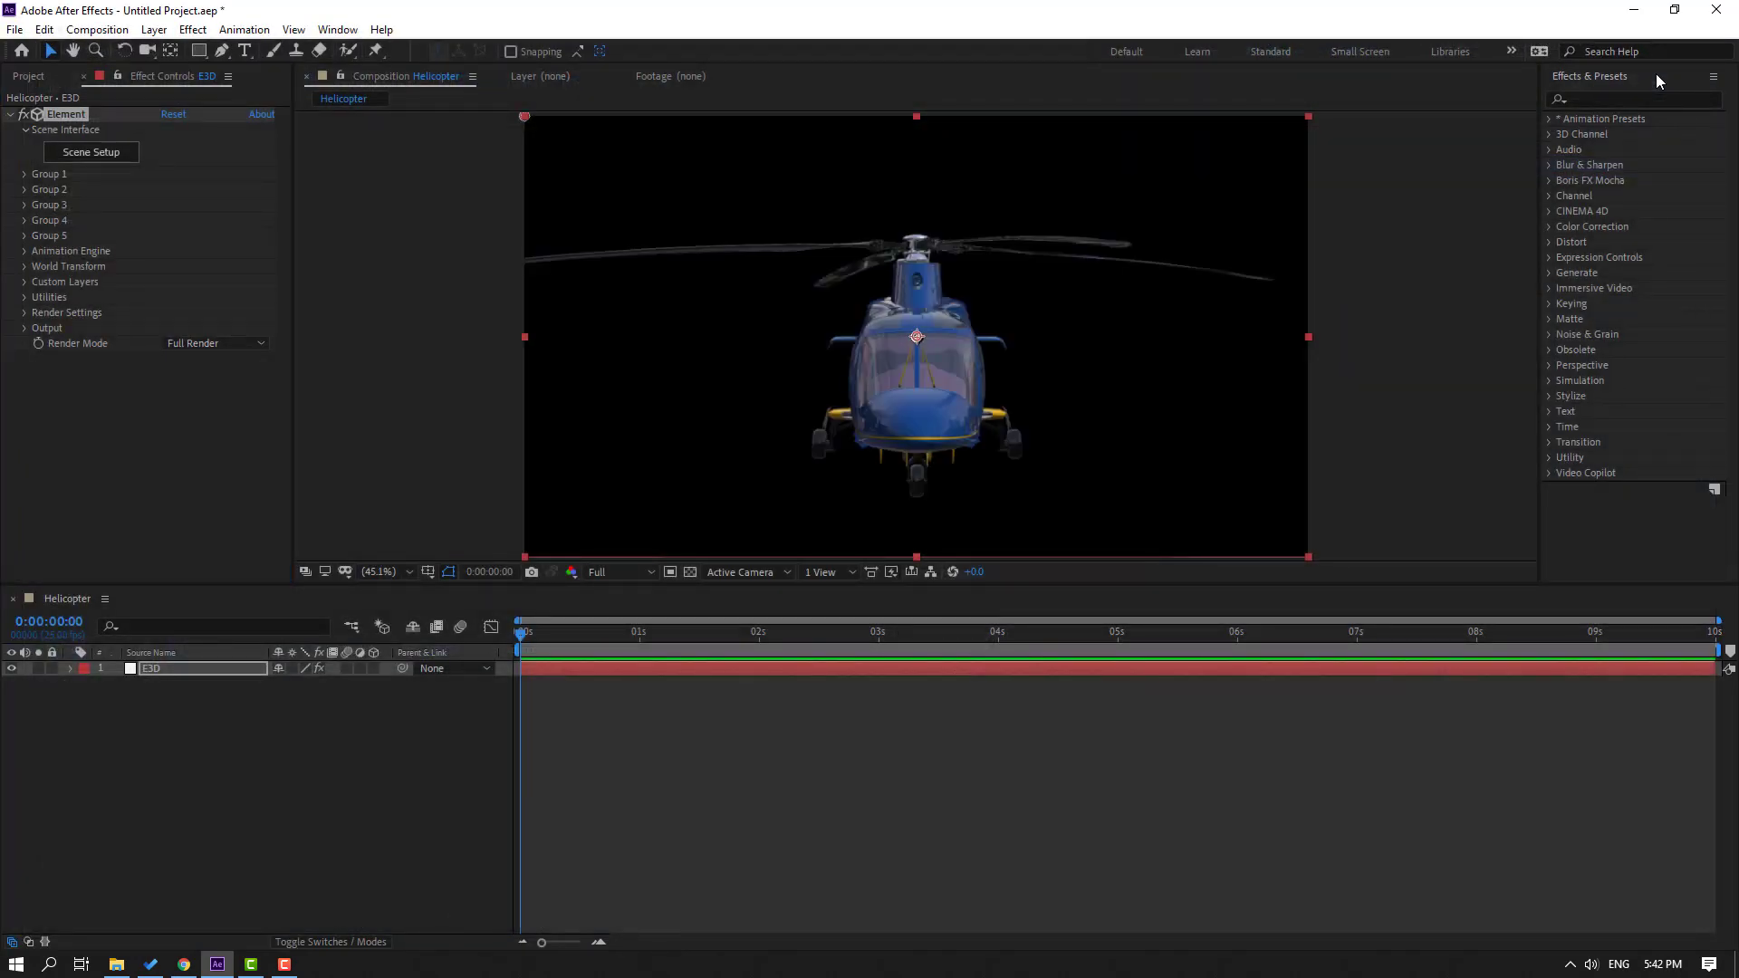
# Step: Add a two-node camera with the 50mm preset to the Helicopter composition
pyautogui.click(158, 807)
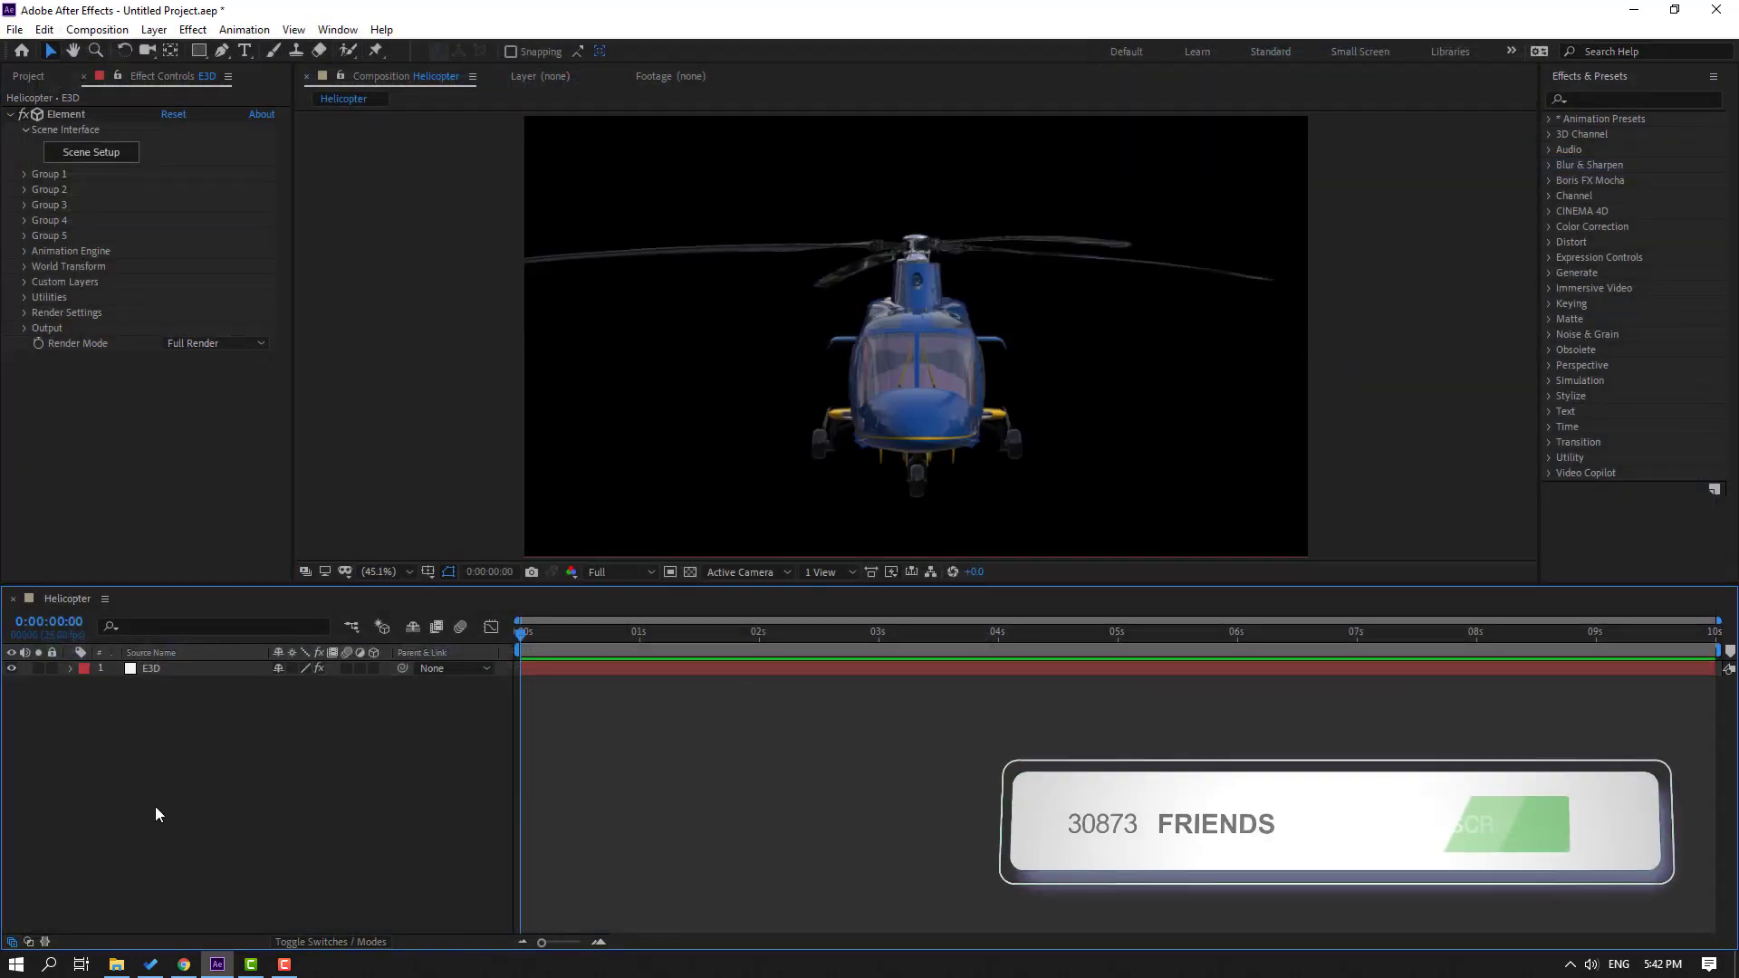
pyautogui.rightClick(136, 770)
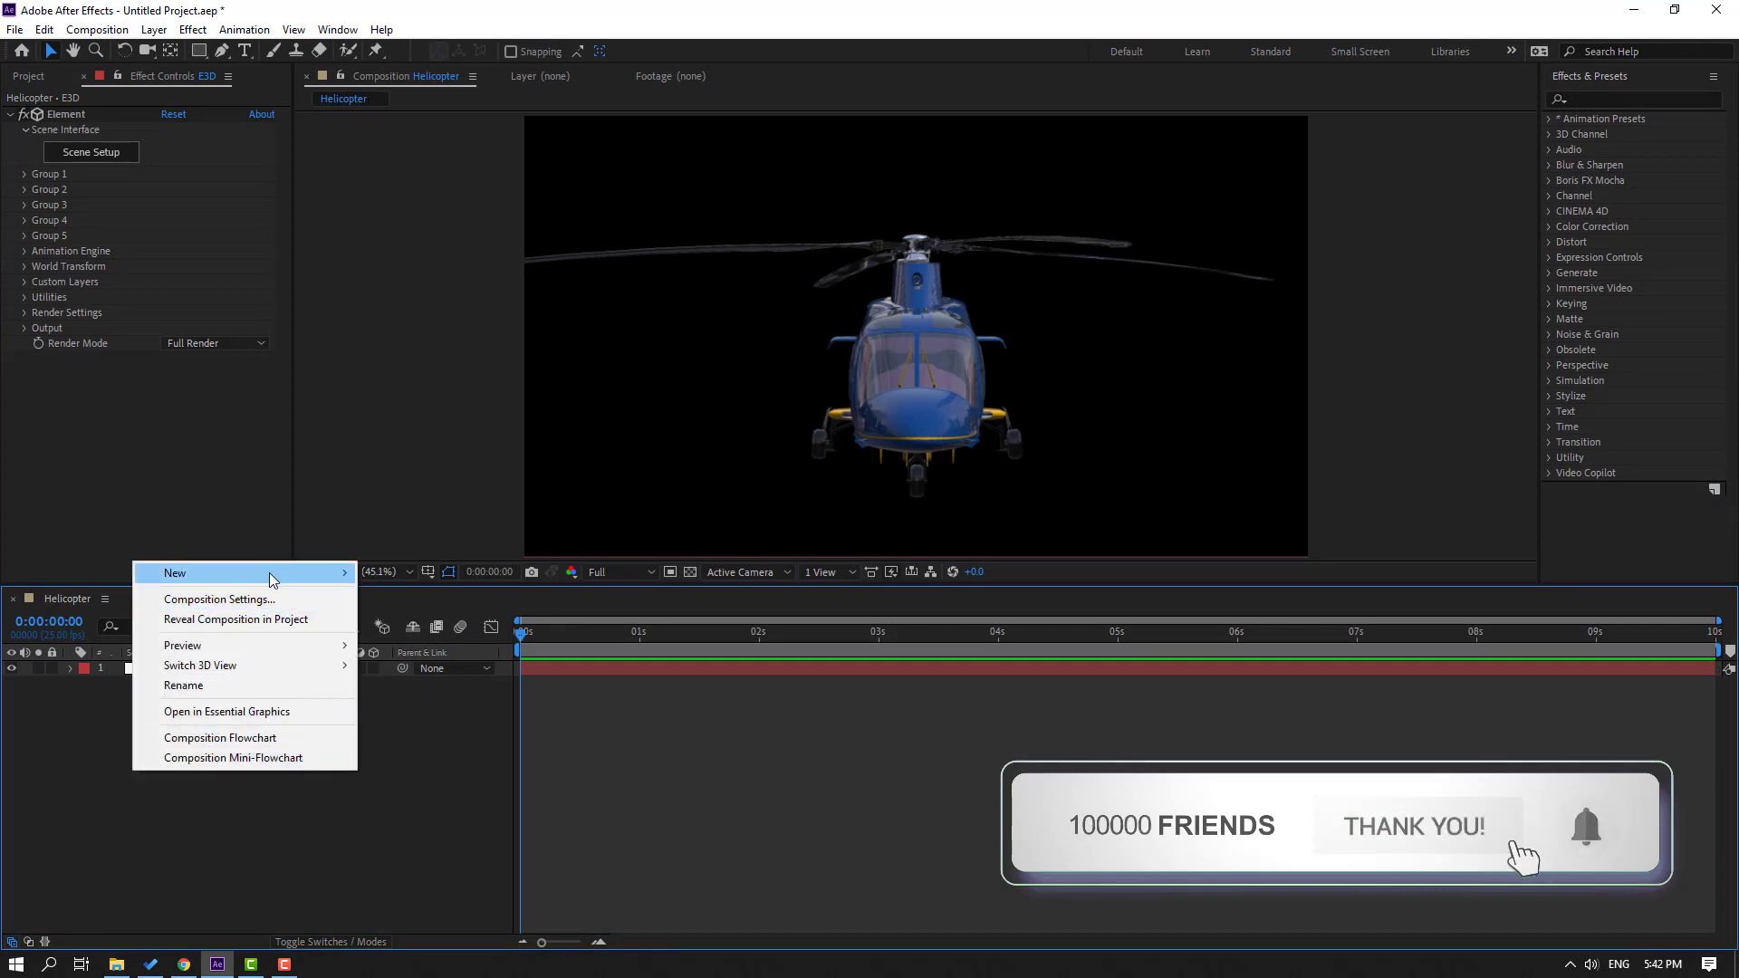
pyautogui.moveTo(244, 572)
pyautogui.click(403, 659)
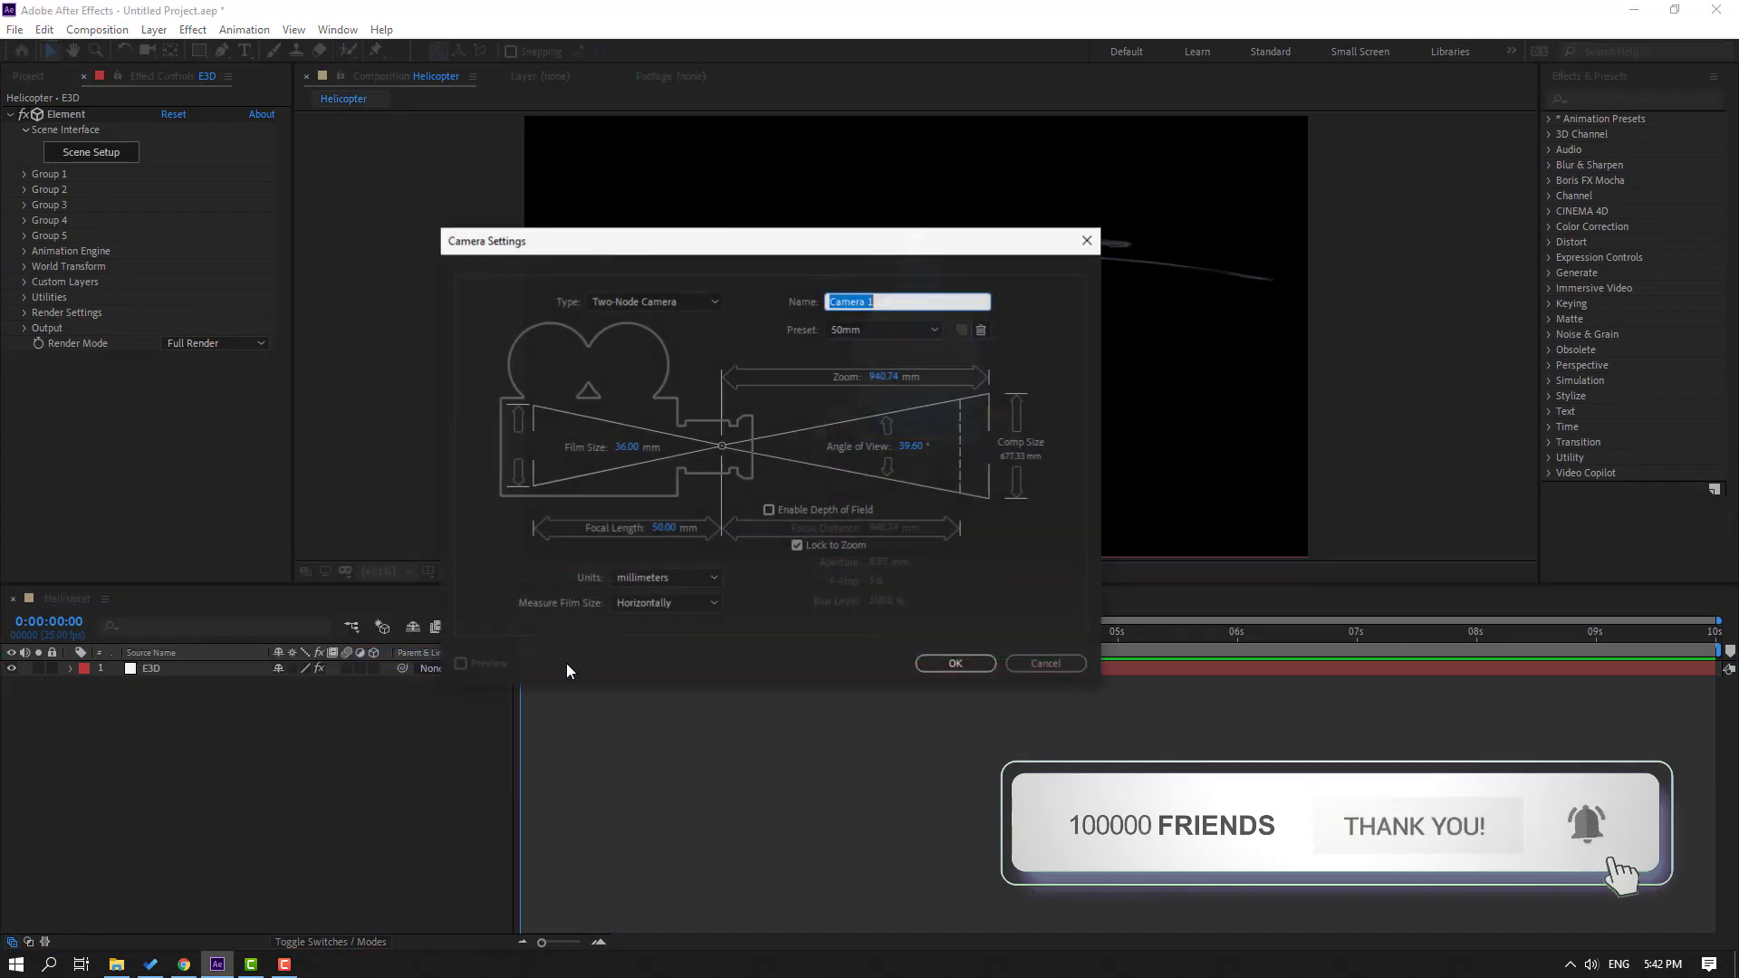
pyautogui.click(955, 670)
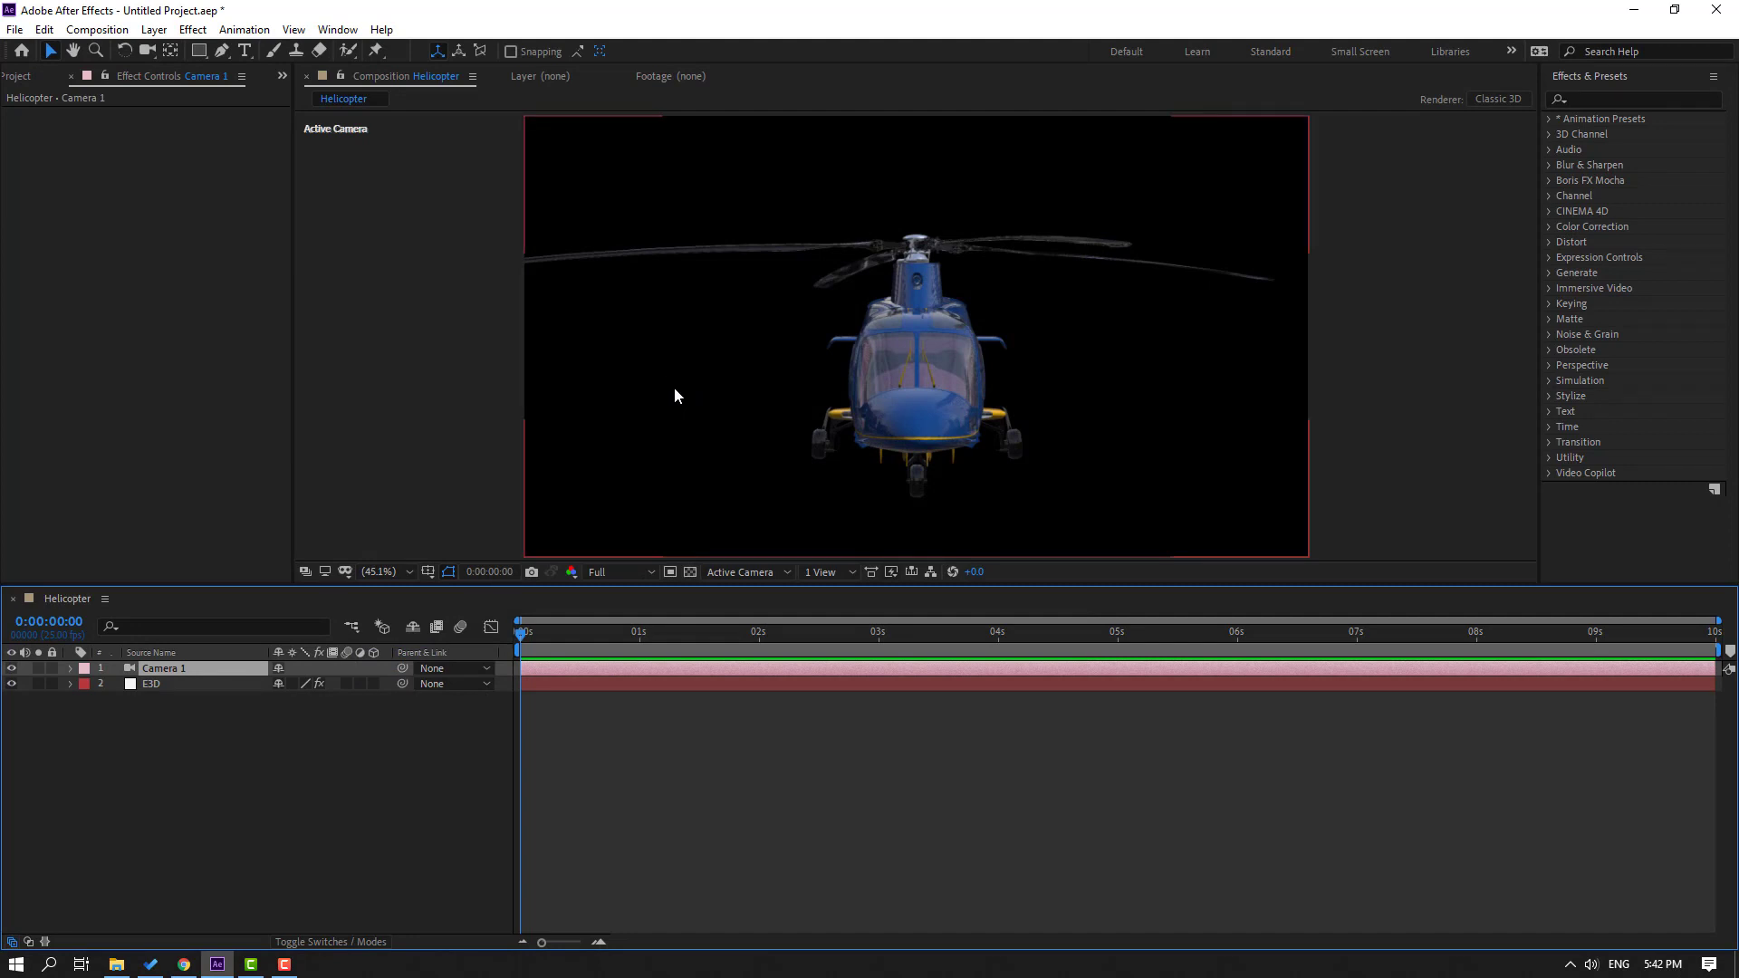
# Step: Orbit and reposition the camera to frame the whole helicopter in a three-quarter side view
pyautogui.press('c')
pyautogui.click(148, 52)
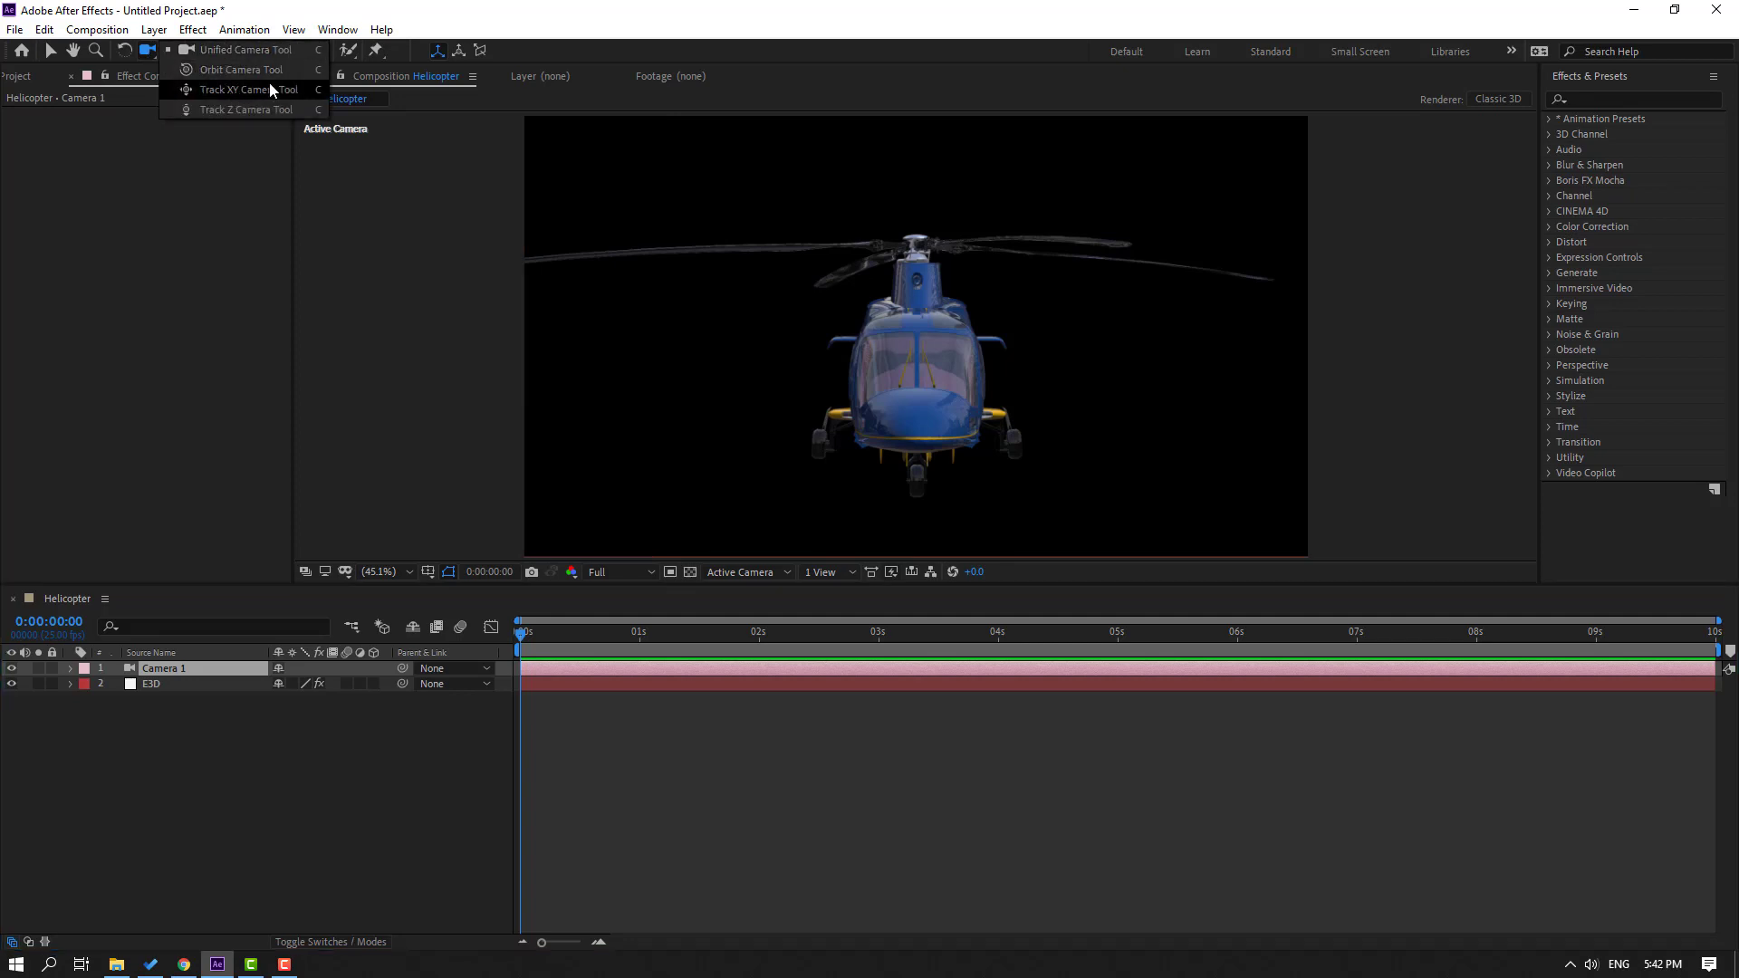
pyautogui.click(247, 70)
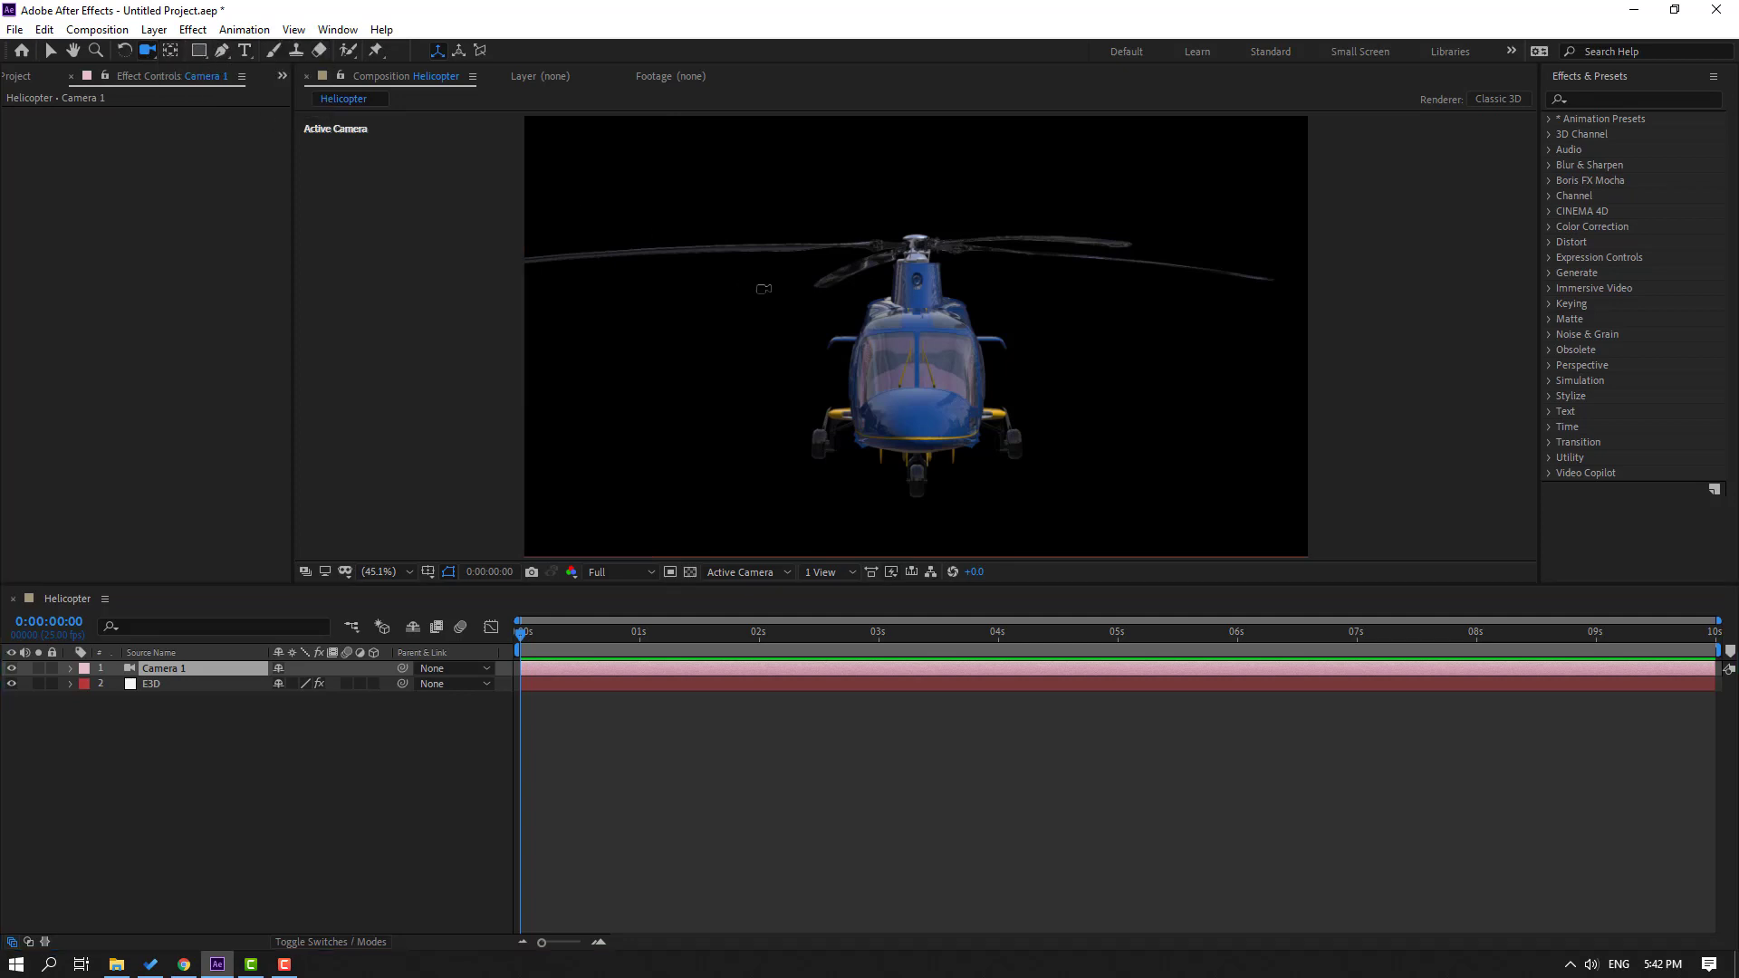
pyautogui.press('c')
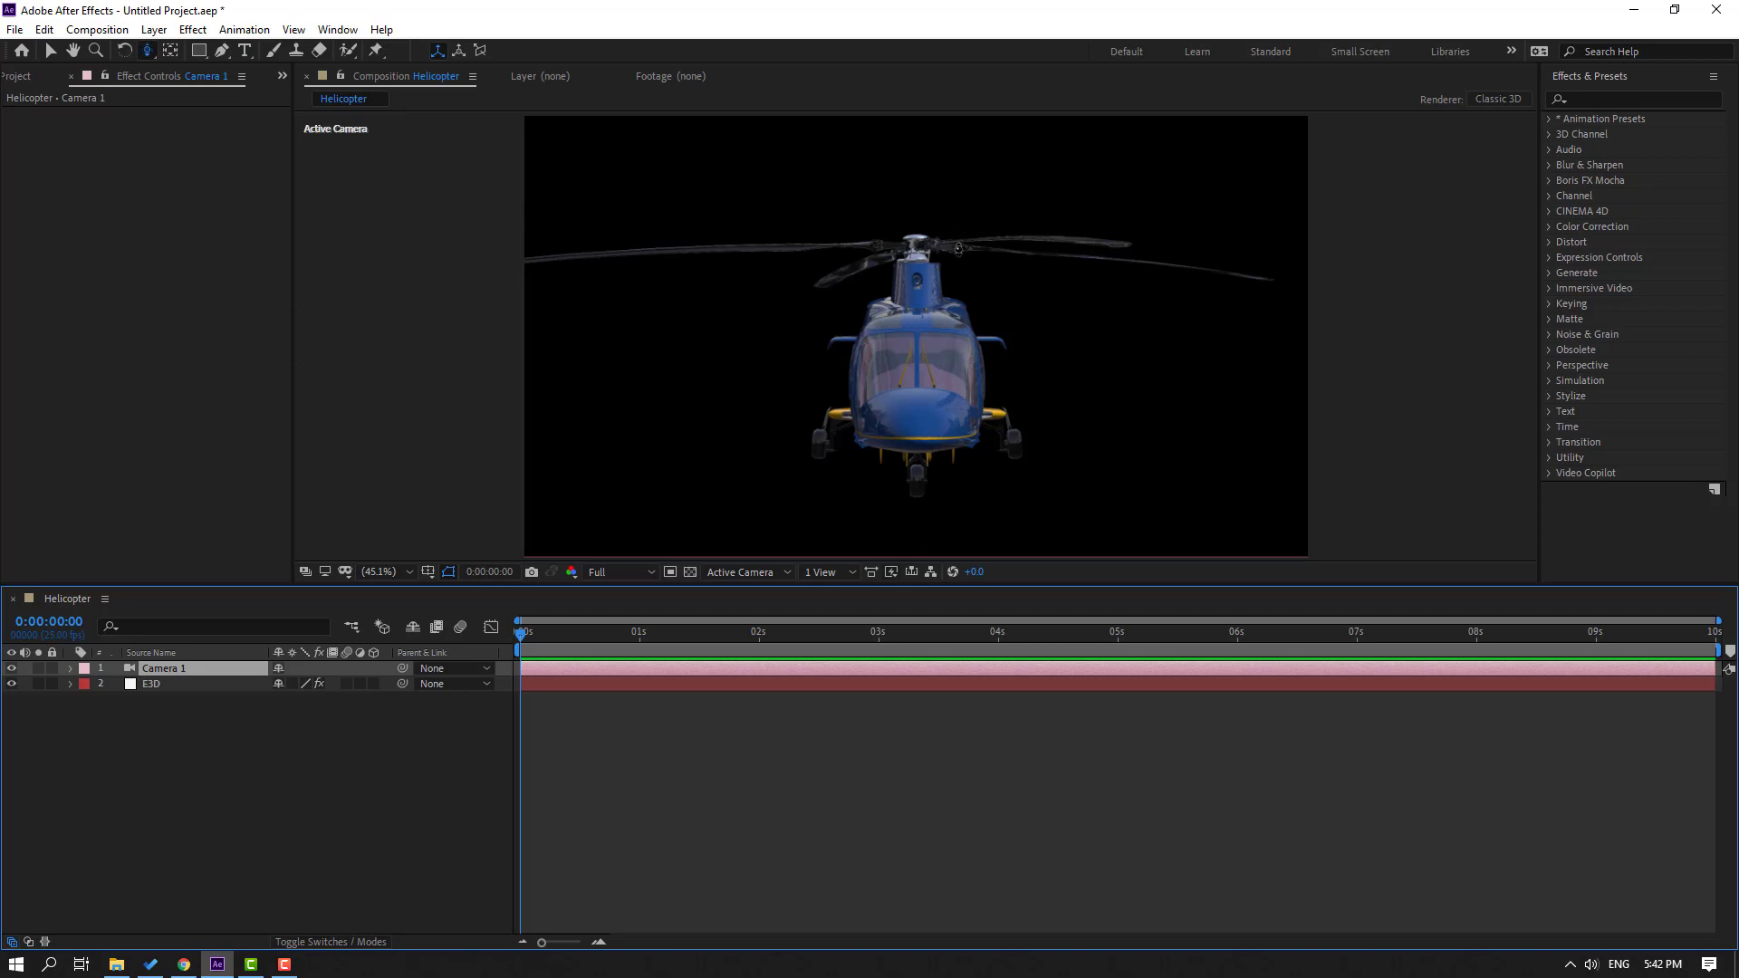
pyautogui.moveTo(959, 248); pyautogui.dragTo(856, 357)
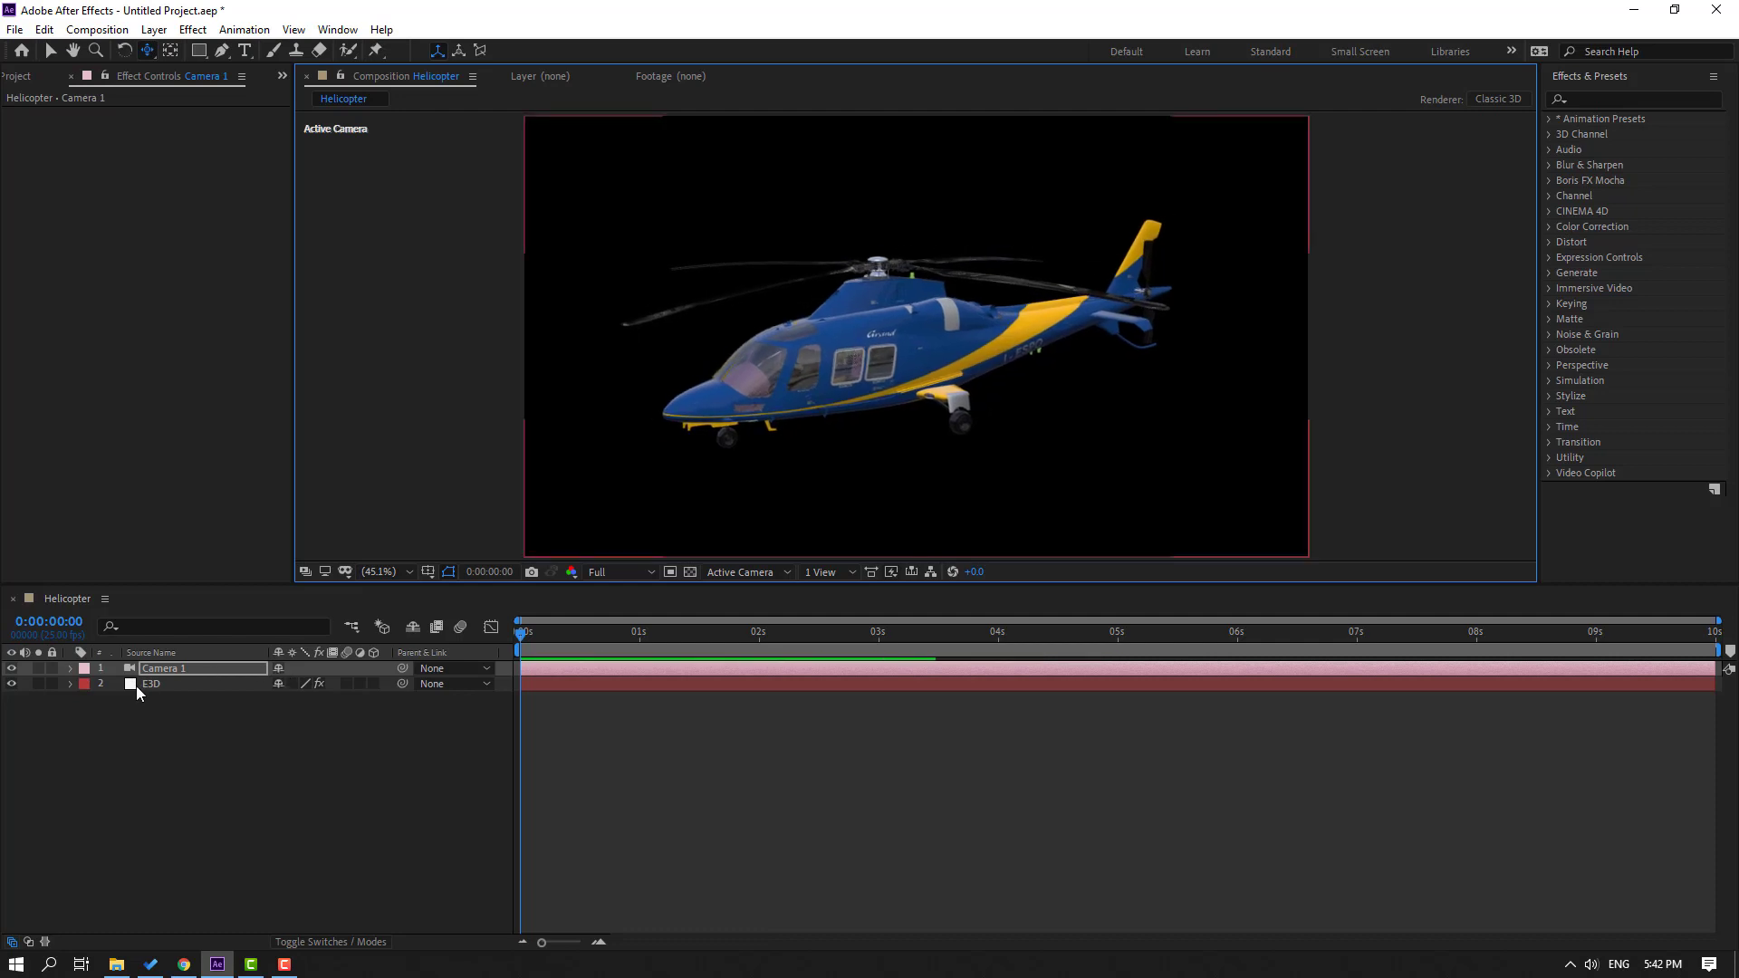
# Step: Expand the rotation properties of auxiliary Channel 1 in Group 1 of the E3D layer's Element effect
pyautogui.click(138, 686)
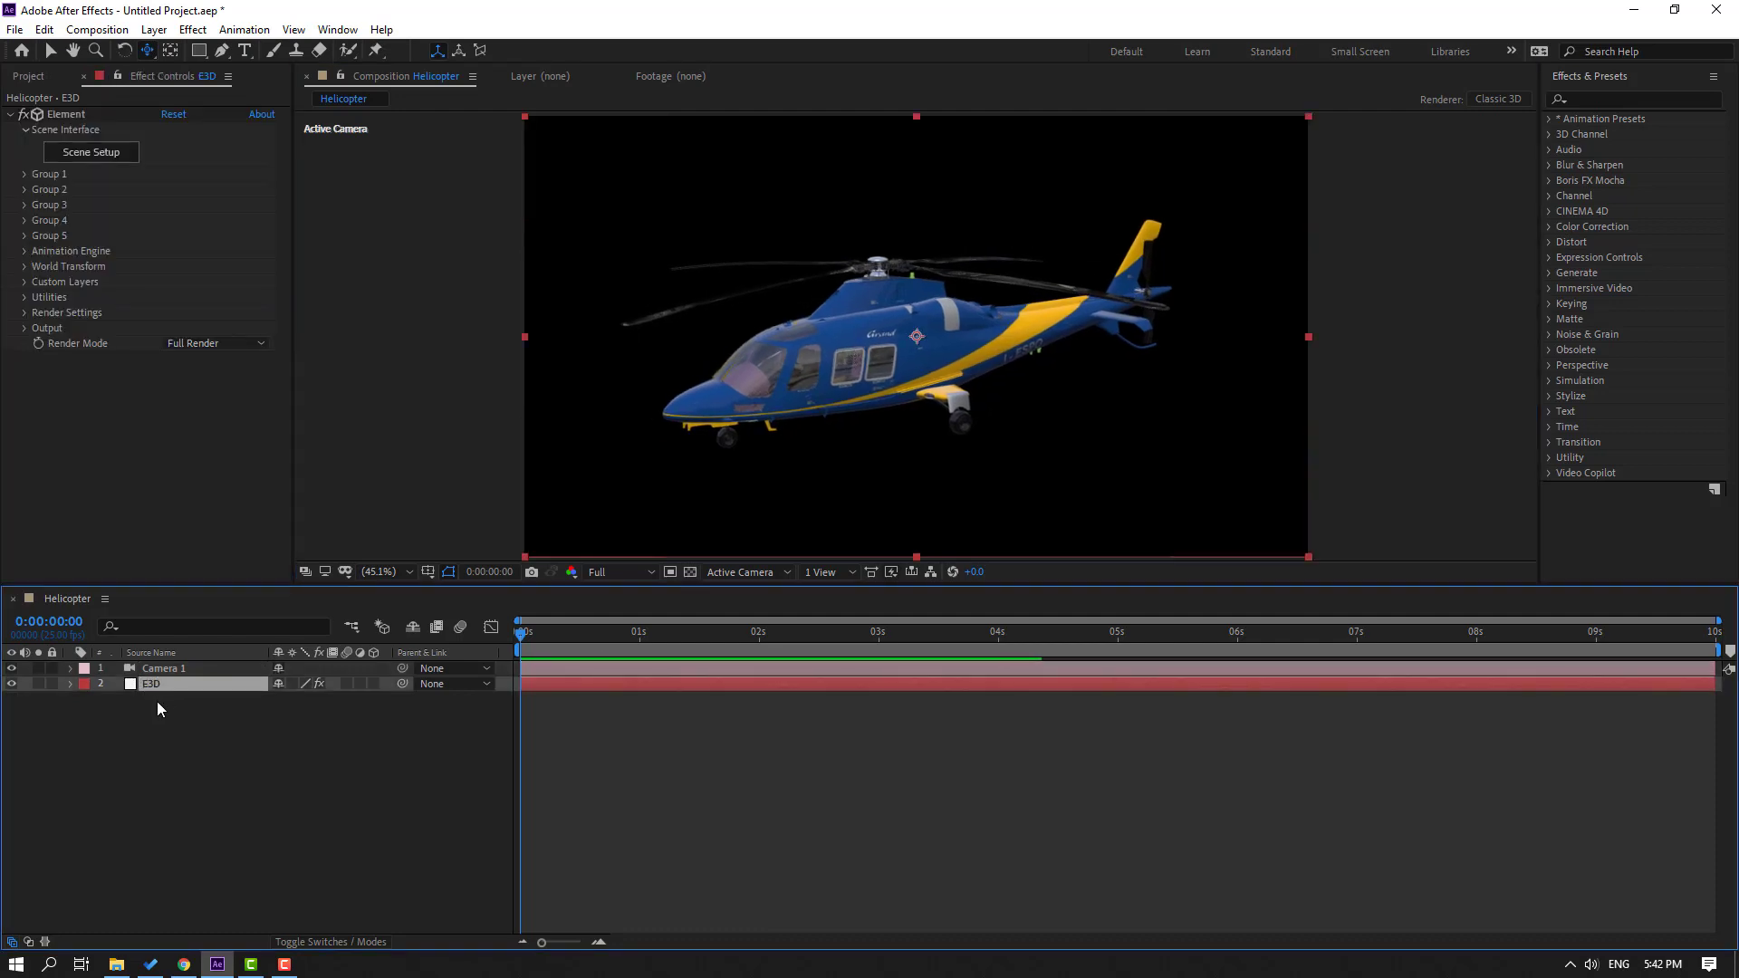
pyautogui.click(24, 174)
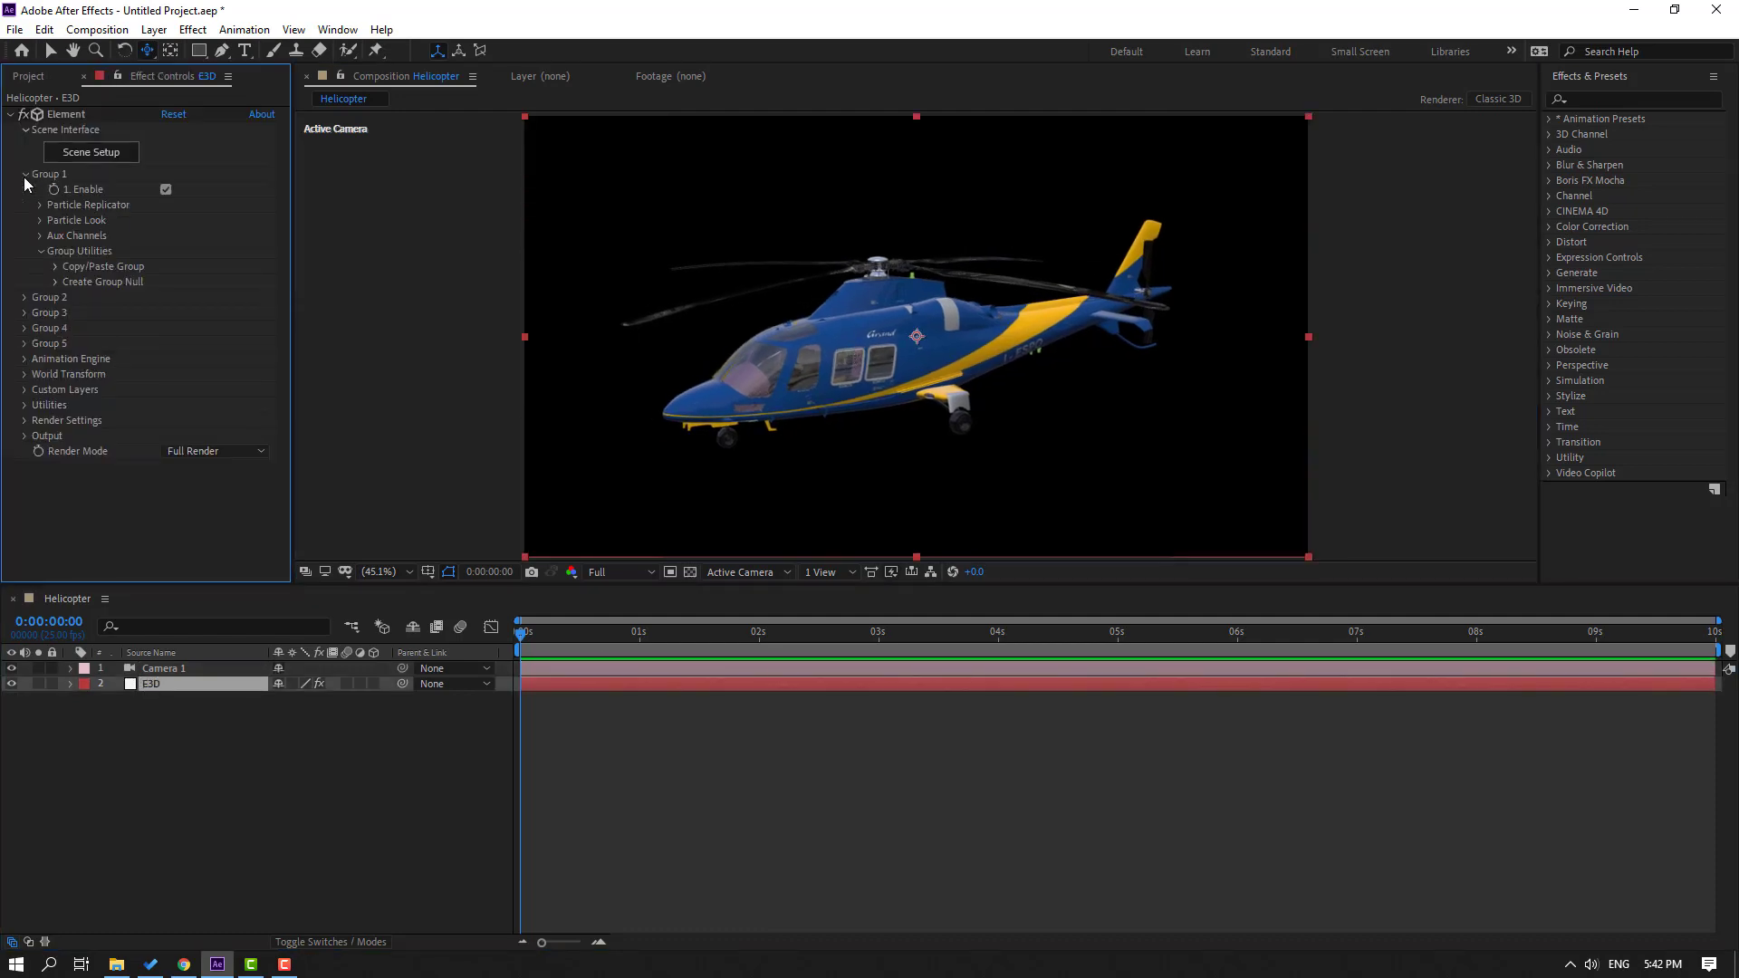
pyautogui.click(38, 251)
pyautogui.click(40, 237)
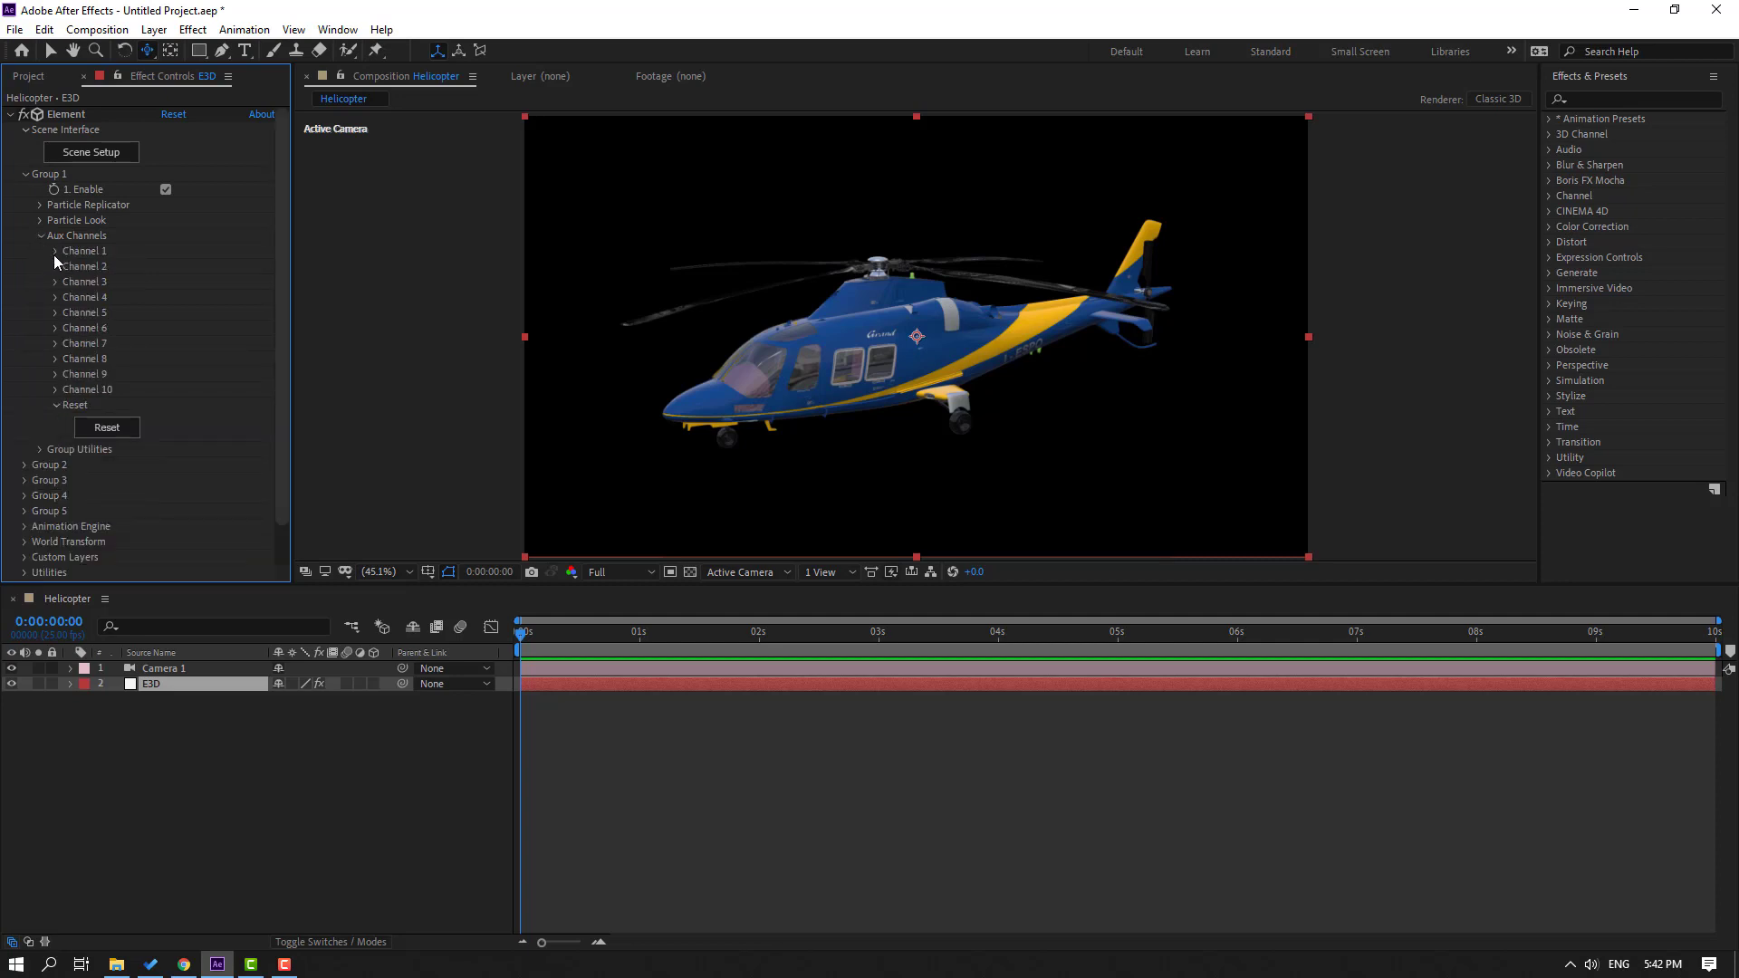
pyautogui.click(55, 252)
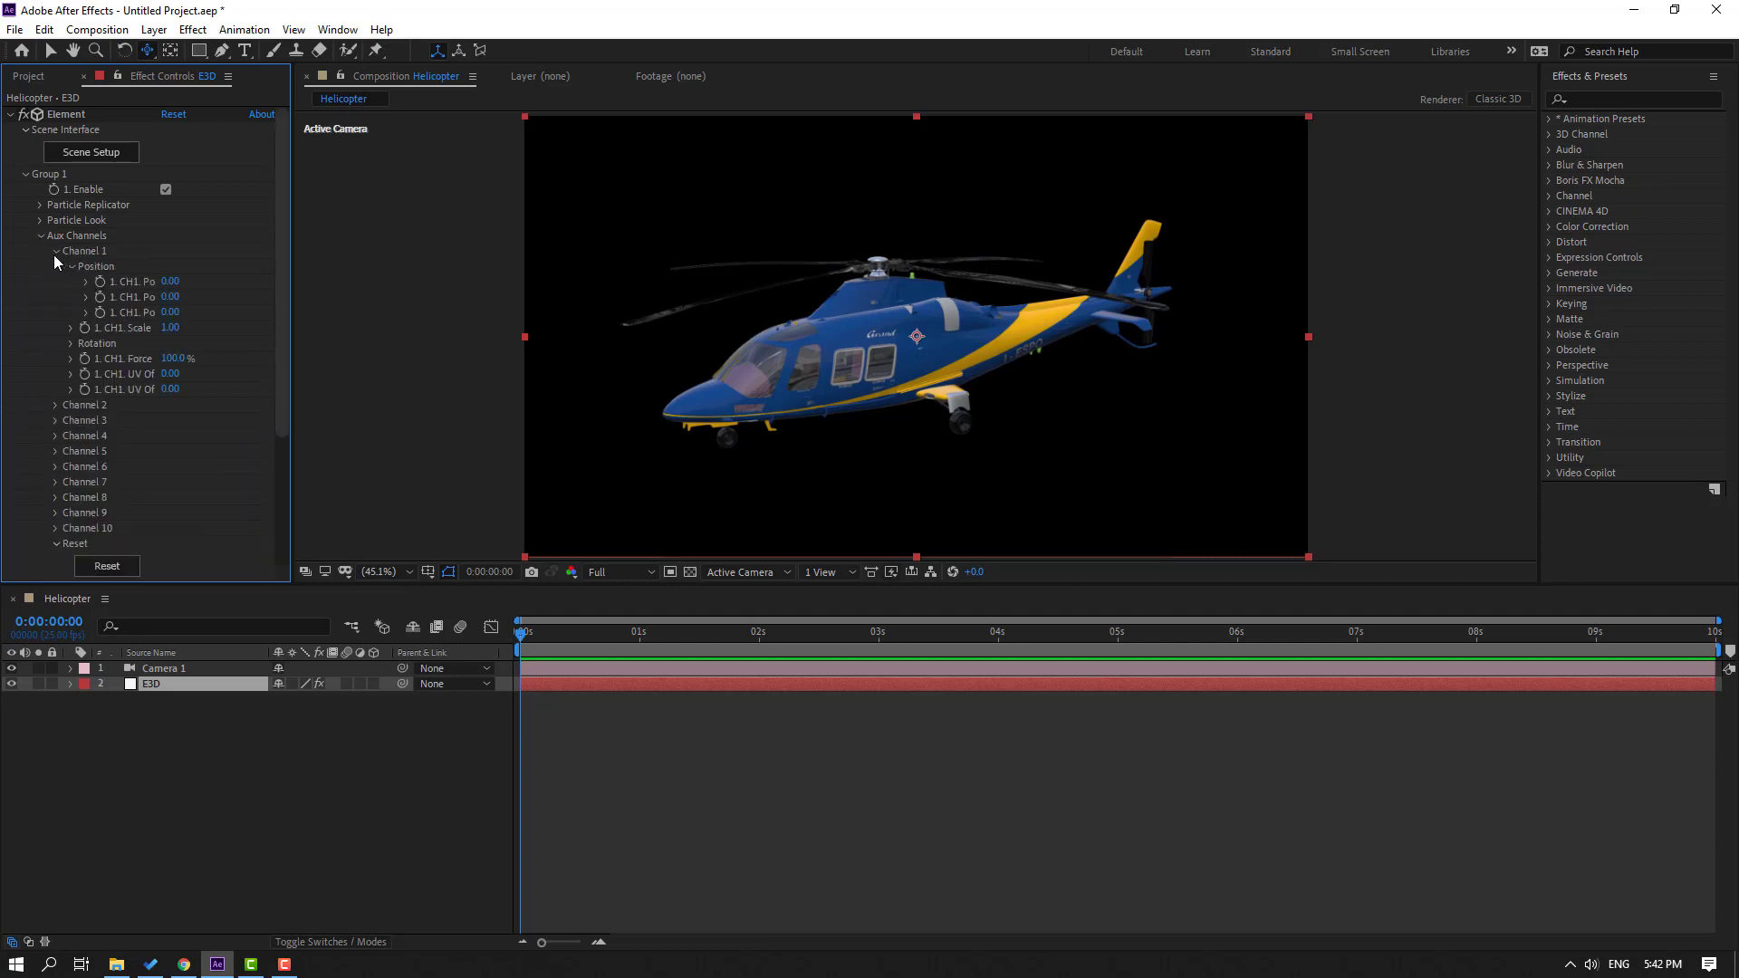
pyautogui.click(69, 344)
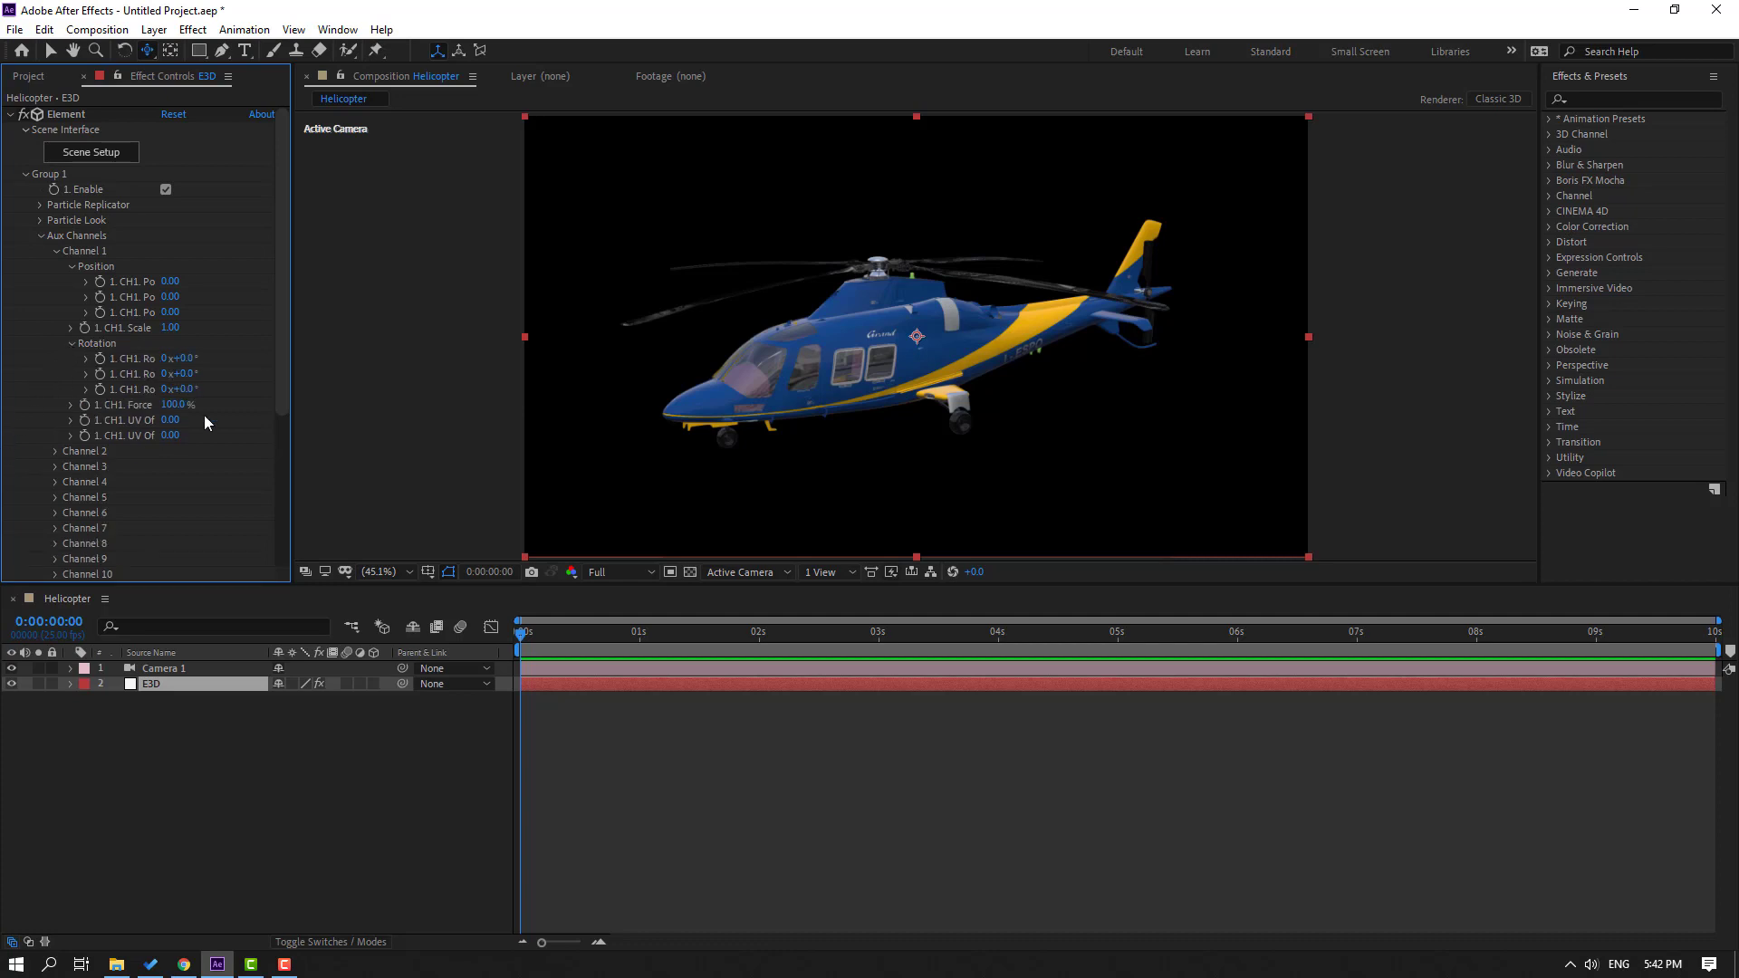
# Step: Add the expression time*100 to Channel 1's Y rotation and preview the spinning main rotor
pyautogui.moveTo(188, 374); pyautogui.dragTo(515, 360)
pyautogui.hotkey('ctrl', 'z')
pyautogui.keyDown('alt'); pyautogui.click(101, 374); pyautogui.keyUp('alt')
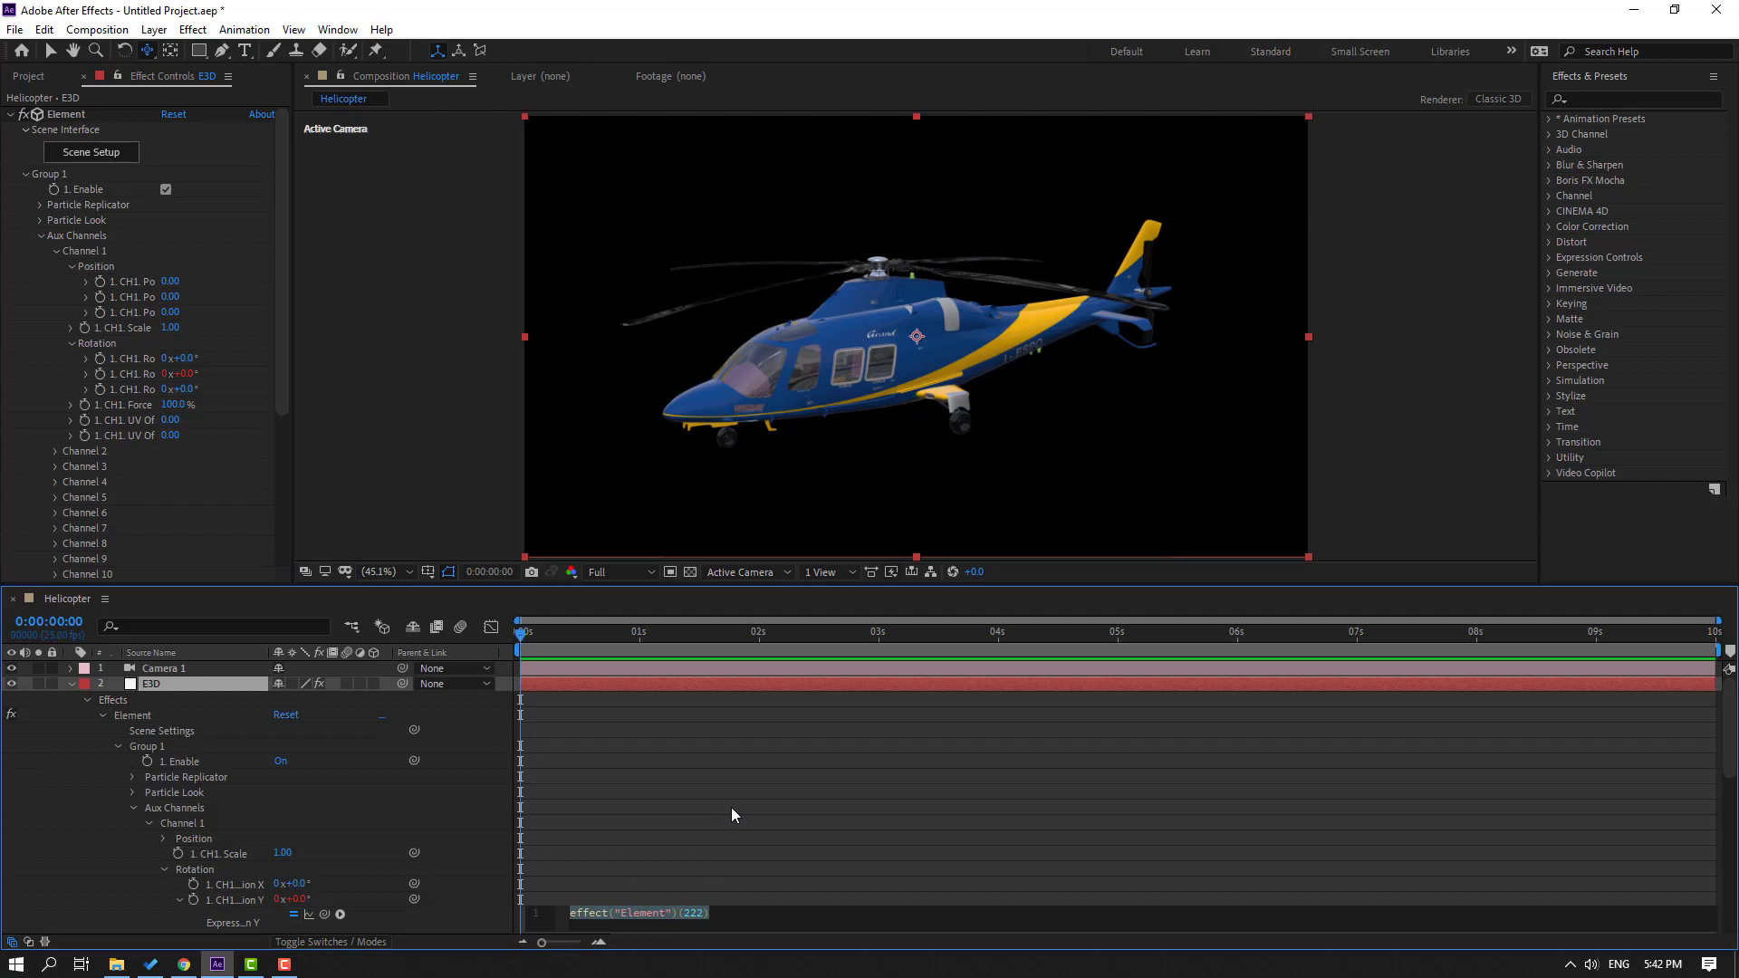
pyautogui.write('time*')
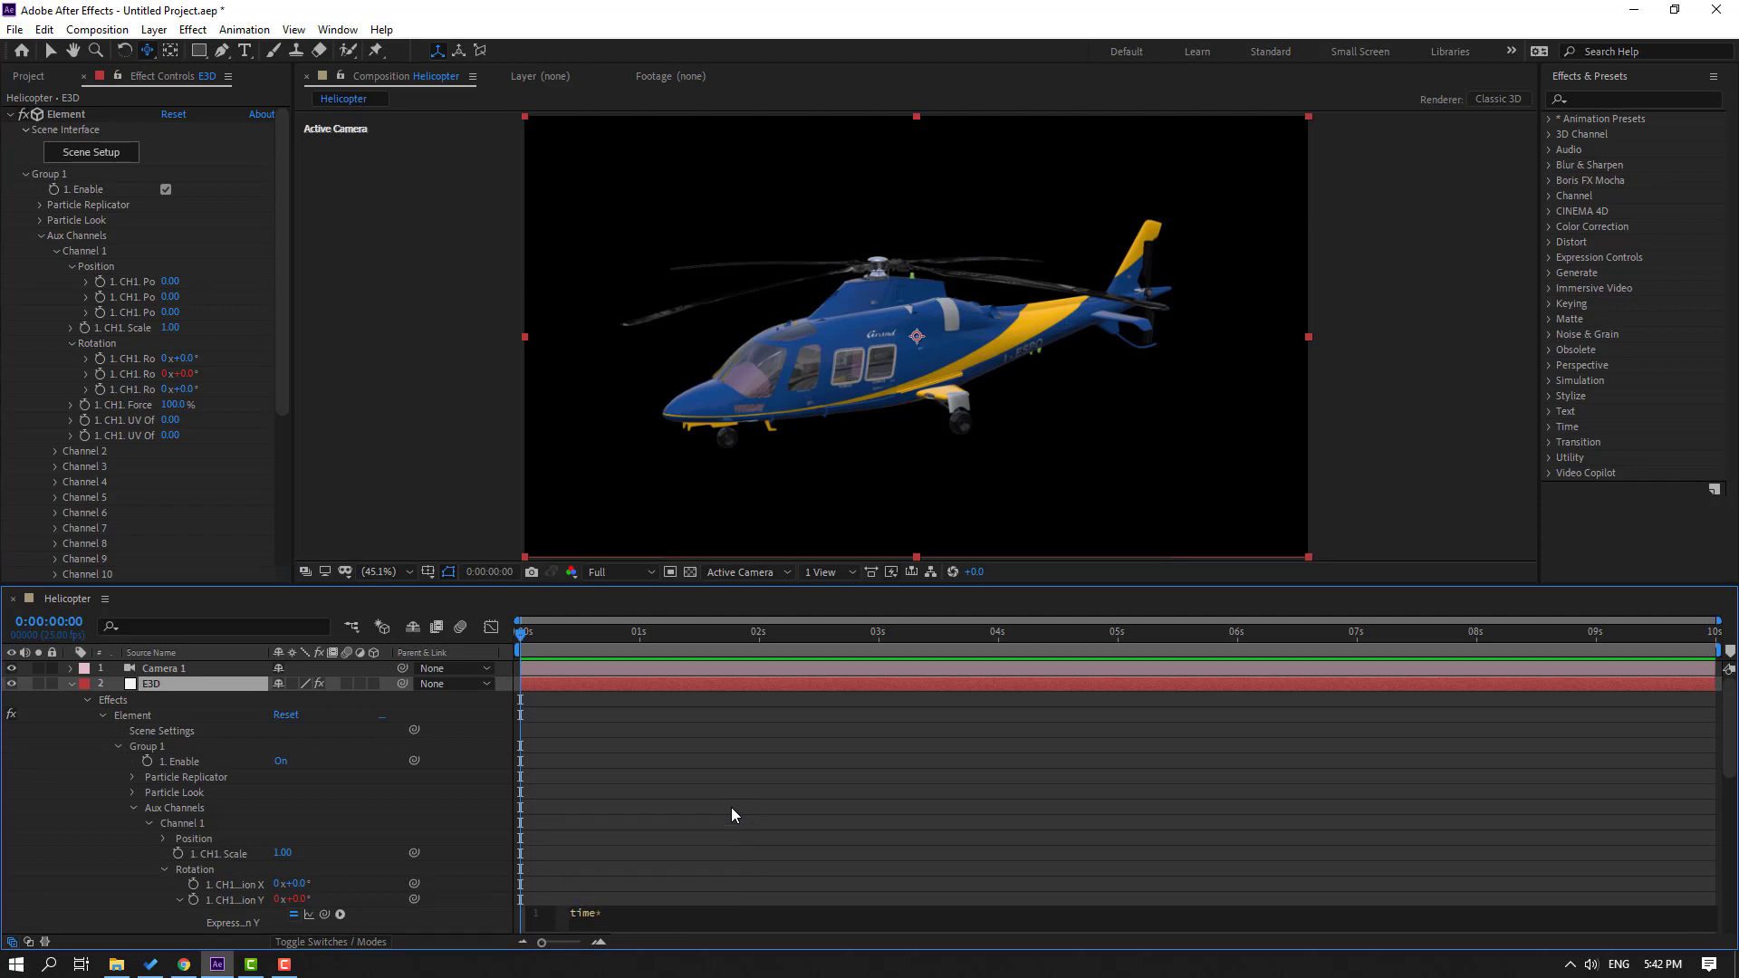
pyautogui.write('100')
pyautogui.press('KP_Enter')
pyautogui.press('space')
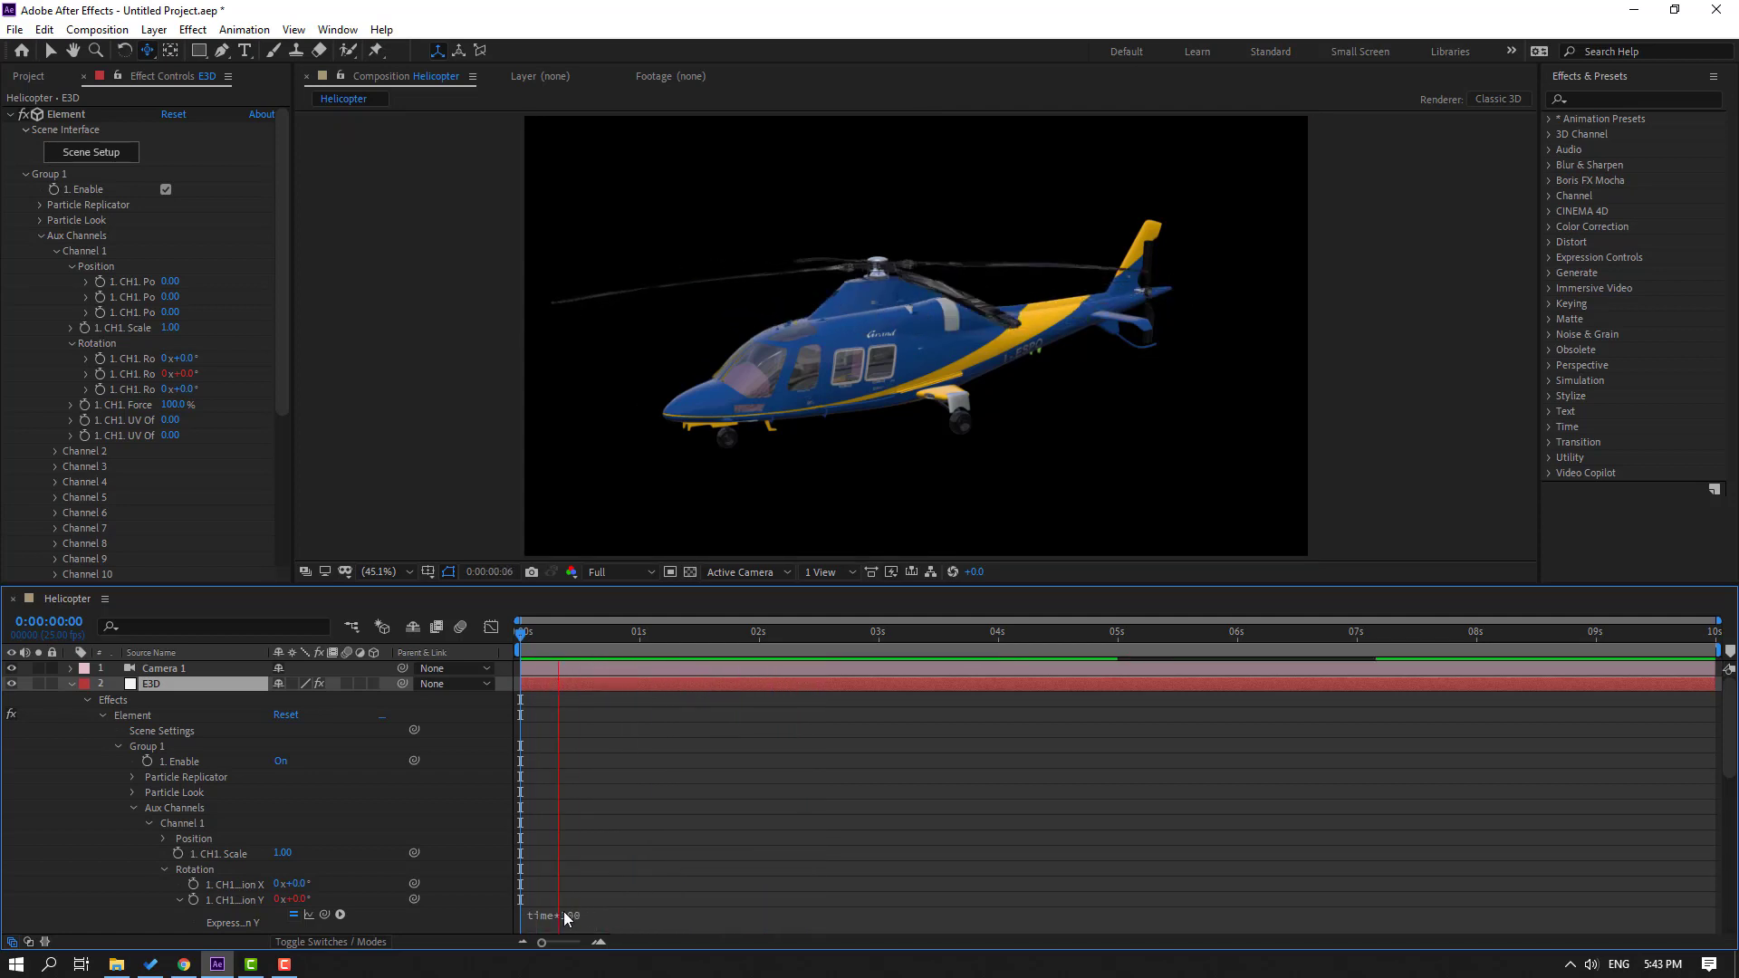
pyautogui.click(657, 913)
pyautogui.click(658, 633)
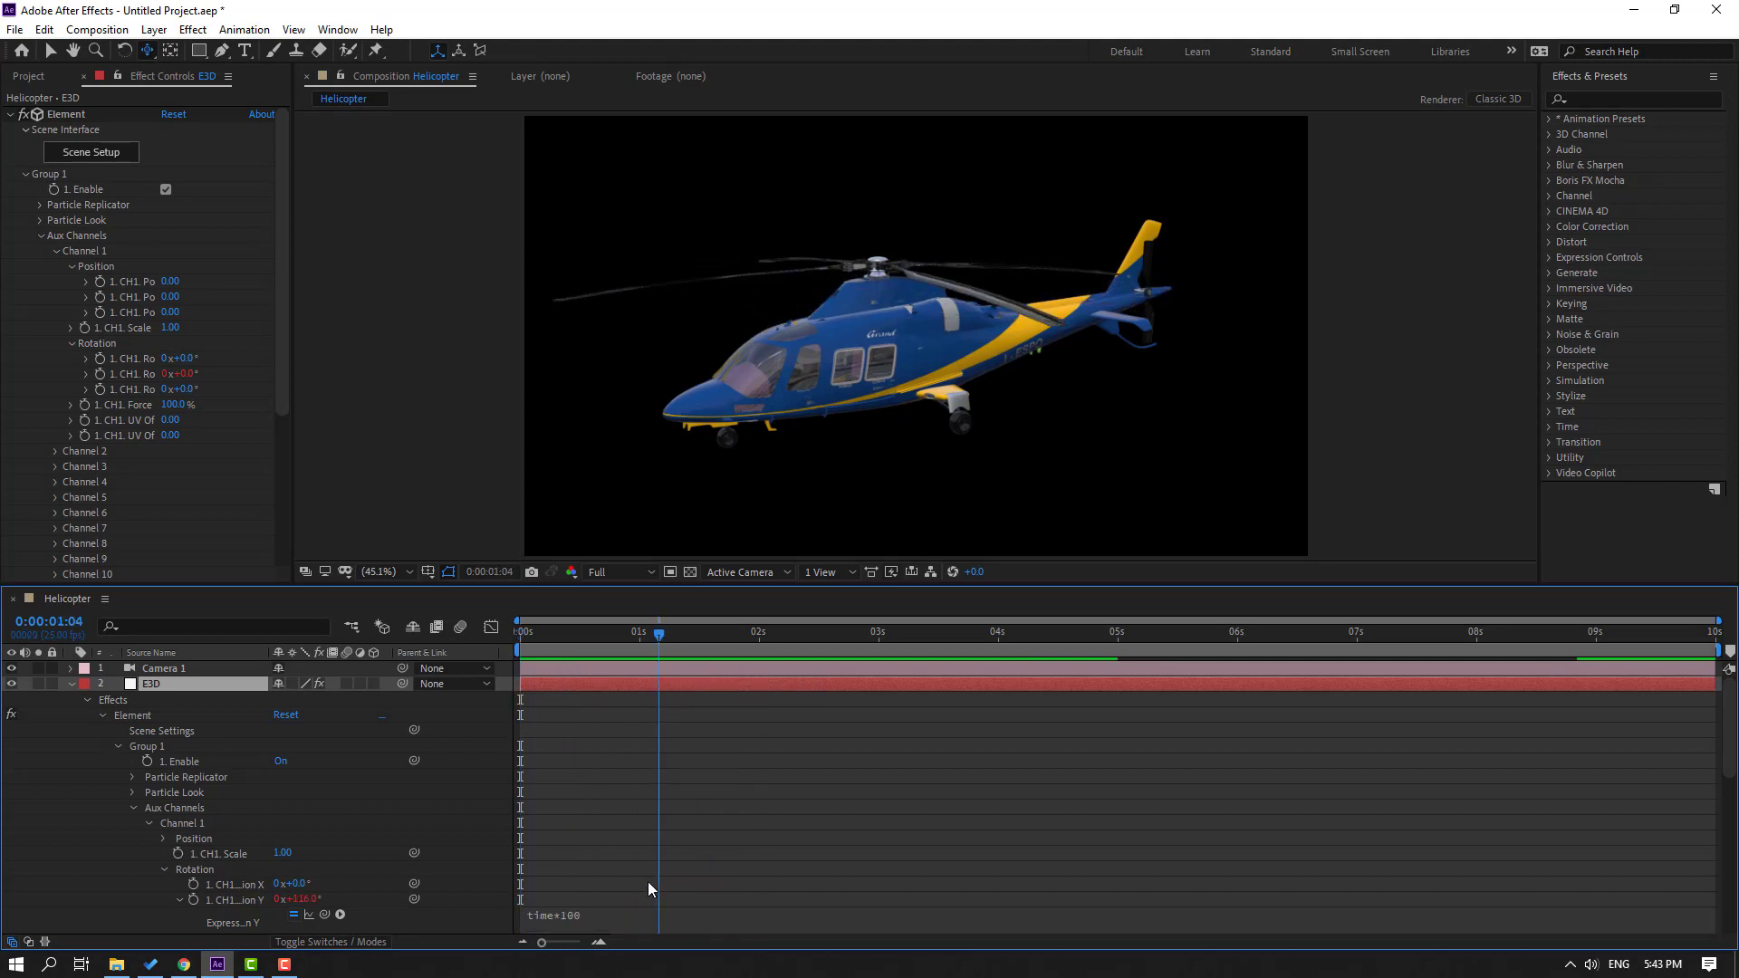
# Step: Change the Channel 1 Y rotation expression to time*600 and preview the faster rotor
pyautogui.click(637, 914)
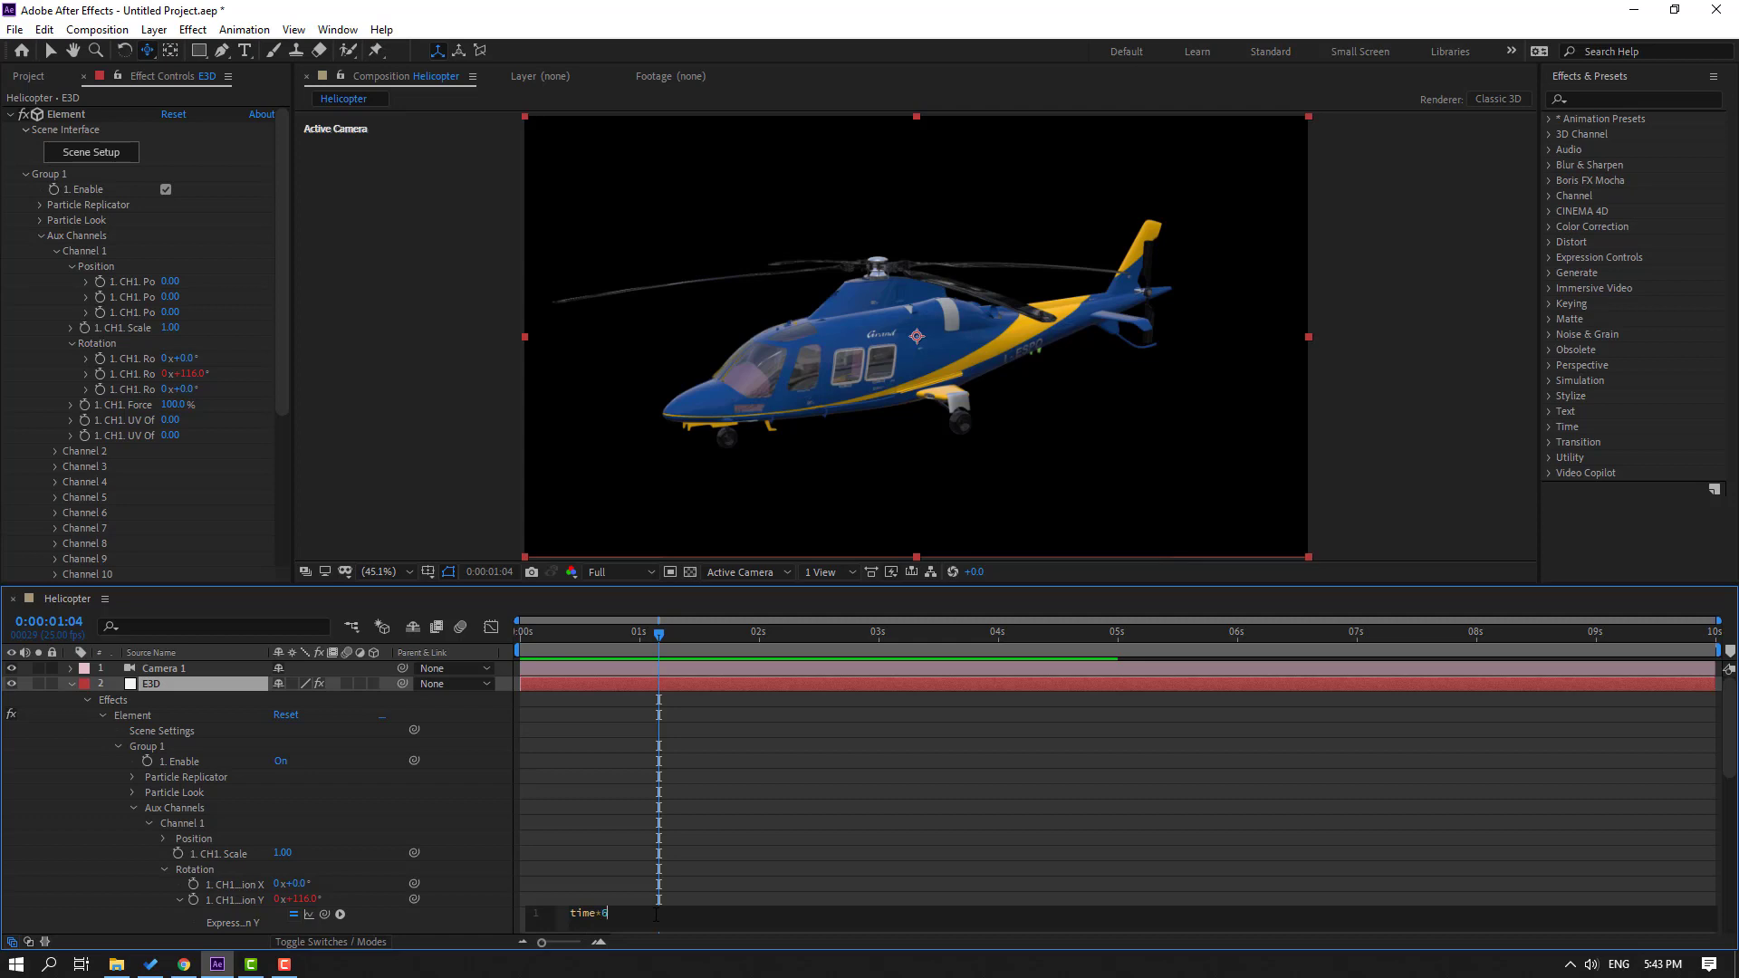
pyautogui.press('KP_Enter')
pyautogui.press('space')
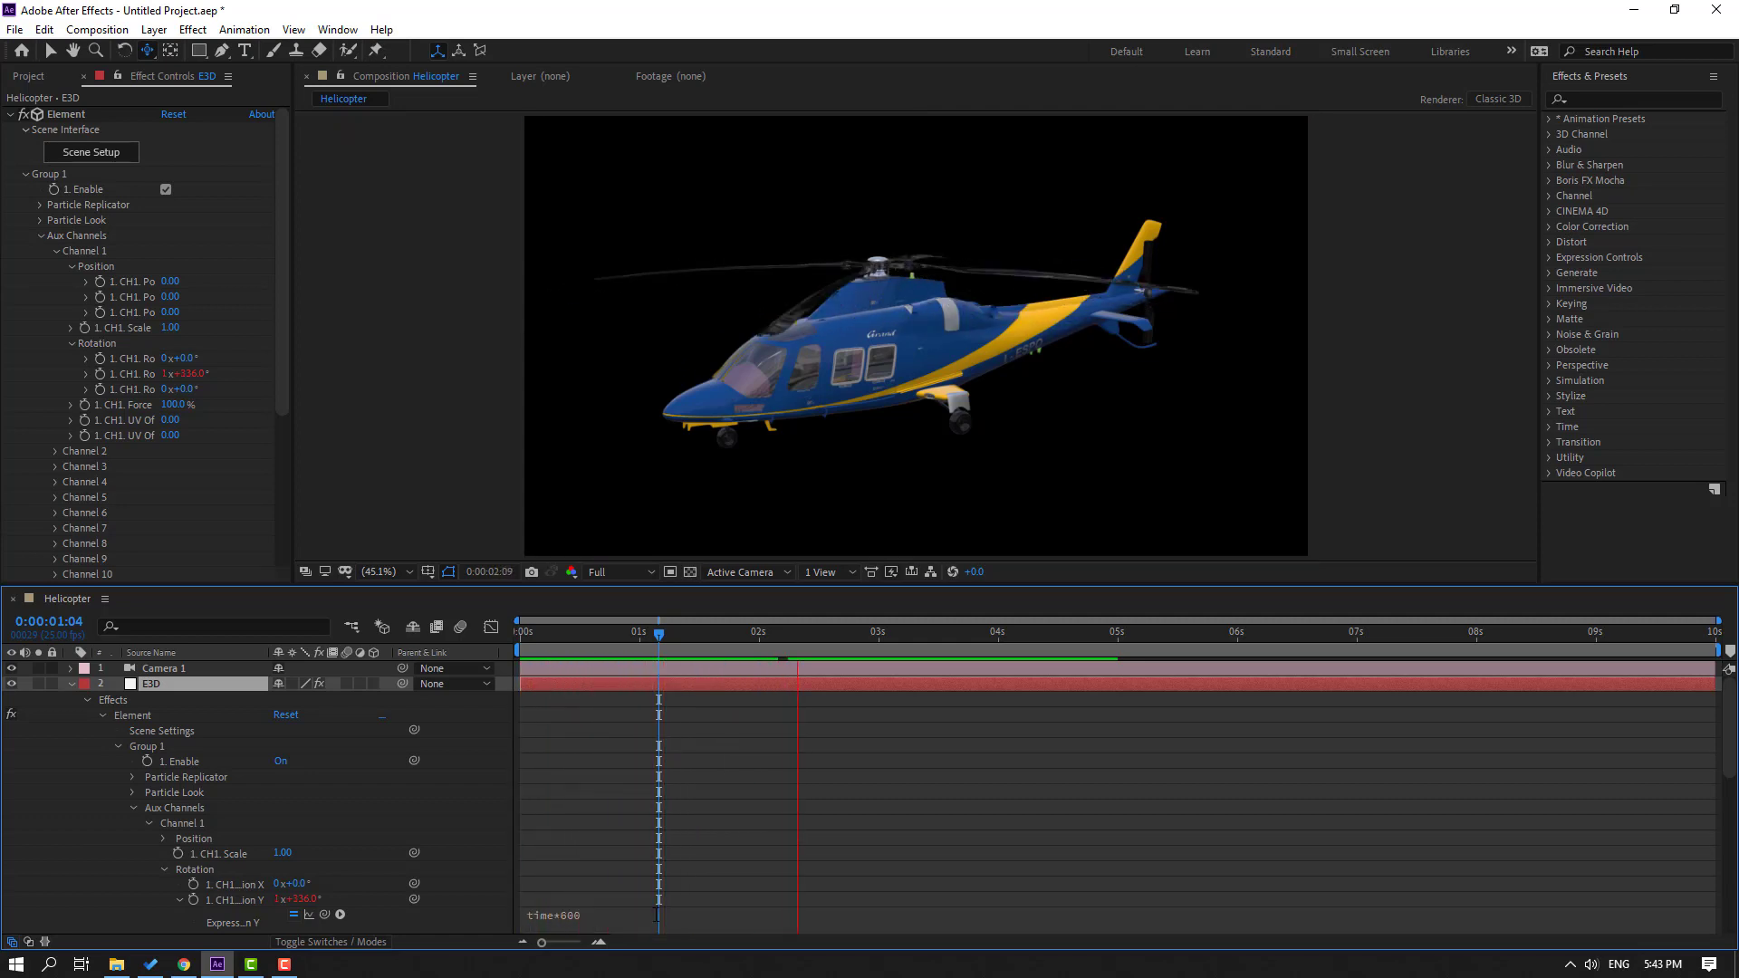
pyautogui.click(612, 633)
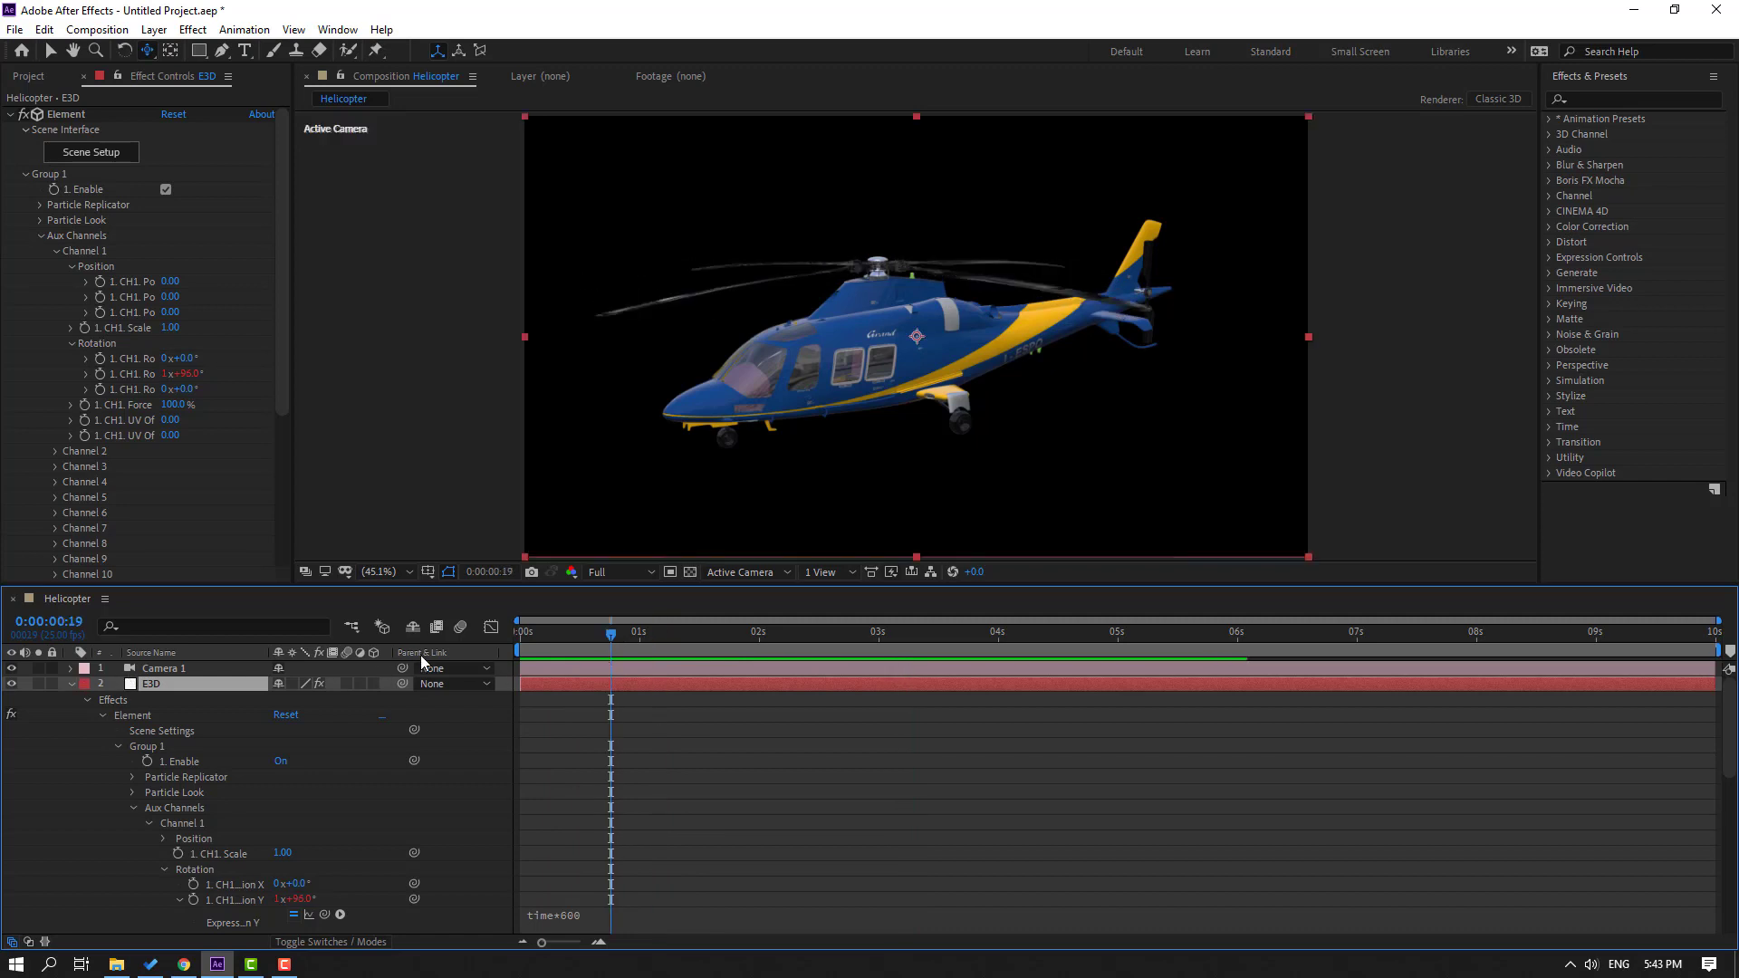
# Step: Enable motion blur for the E3D layer and the composition, and preview the rotor
pyautogui.click(345, 684)
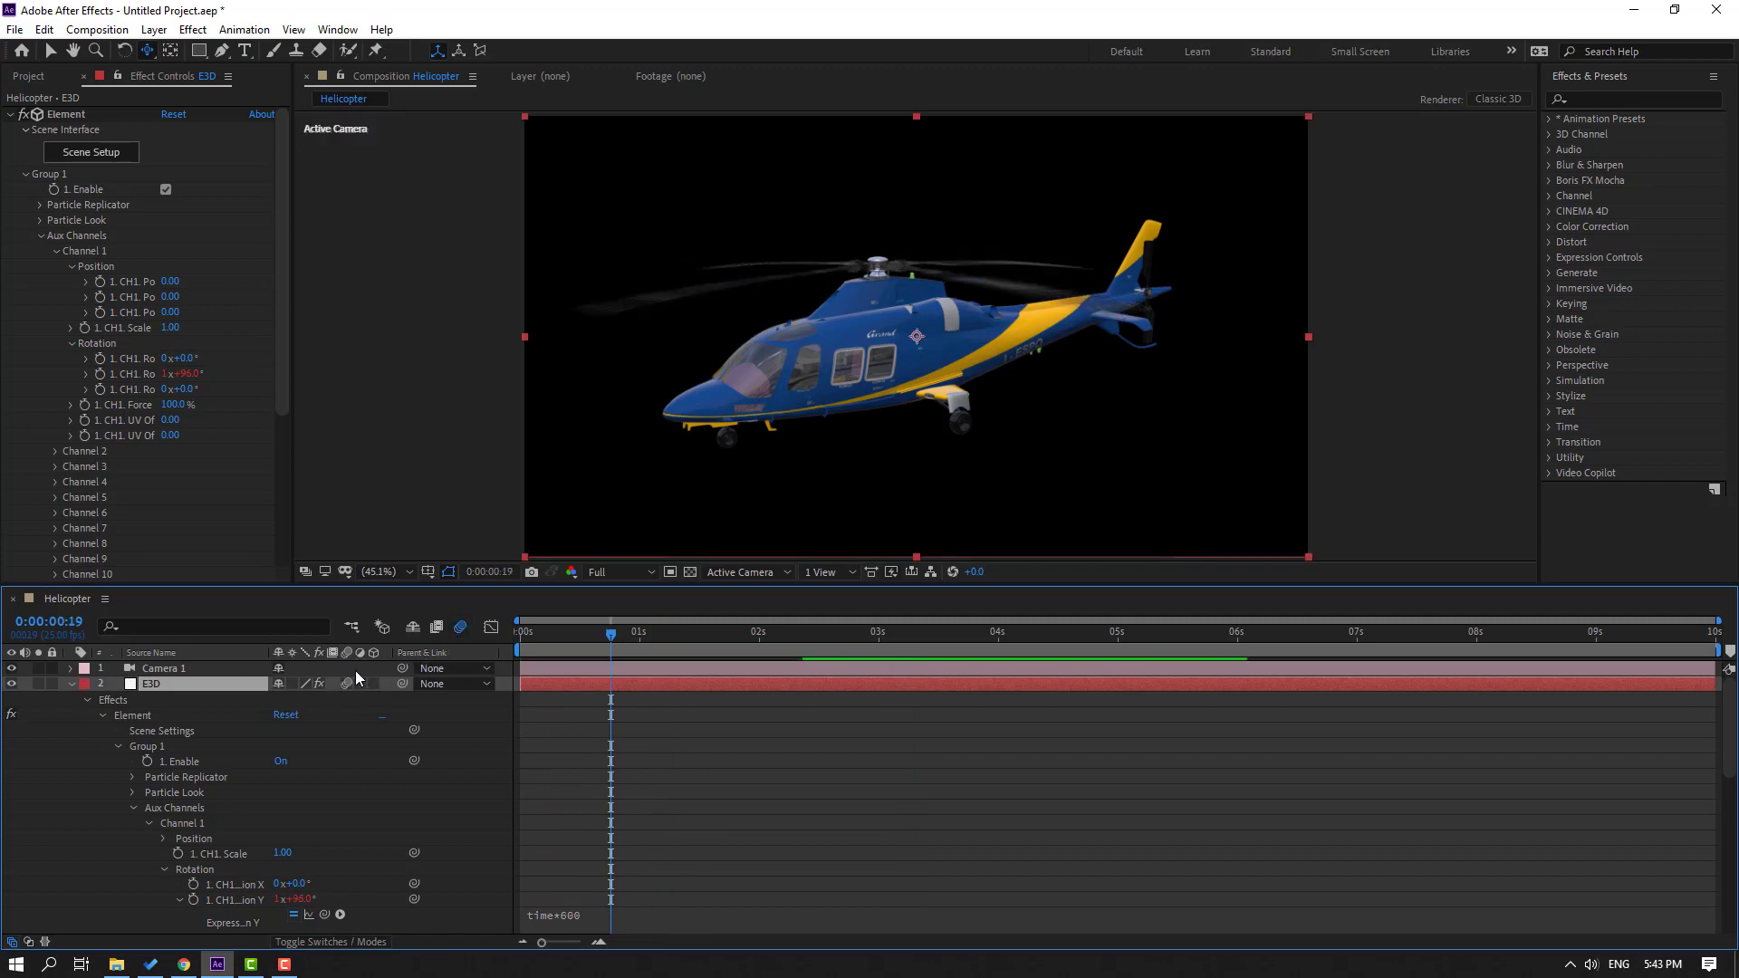
pyautogui.press('space')
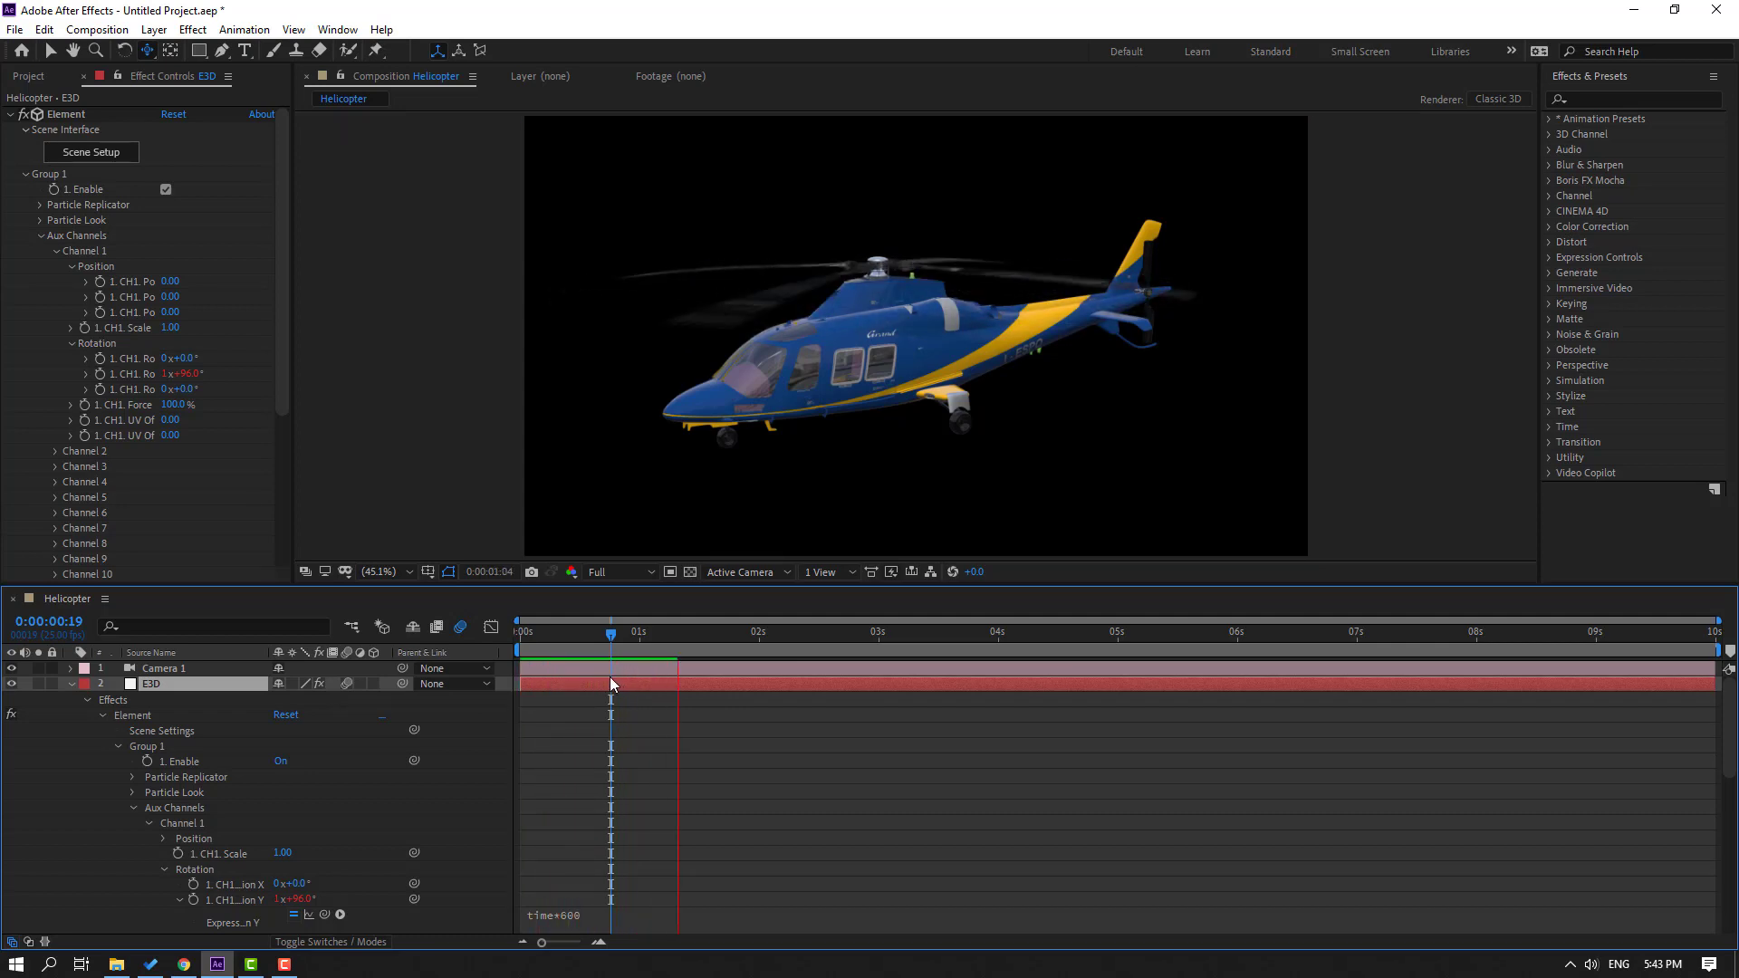
pyautogui.click(620, 637)
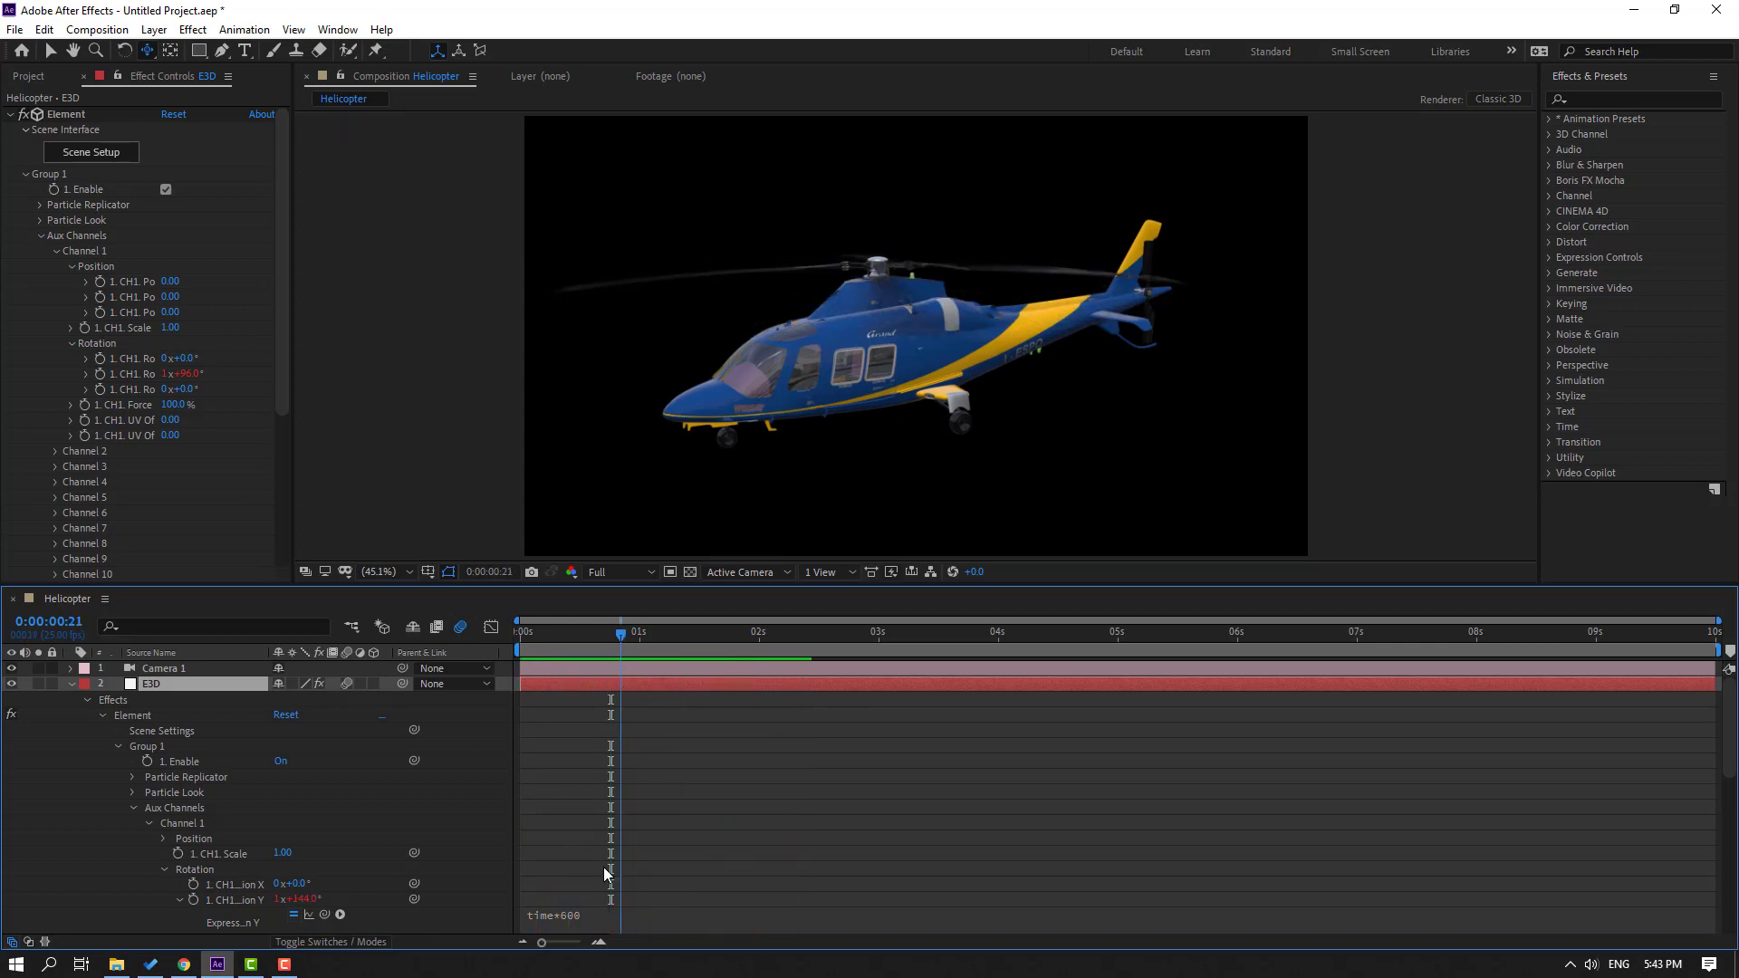
# Step: Change the Channel 1 Y rotation expression to time*800, preview it, and collapse the E3D layer's properties
pyautogui.click(573, 917)
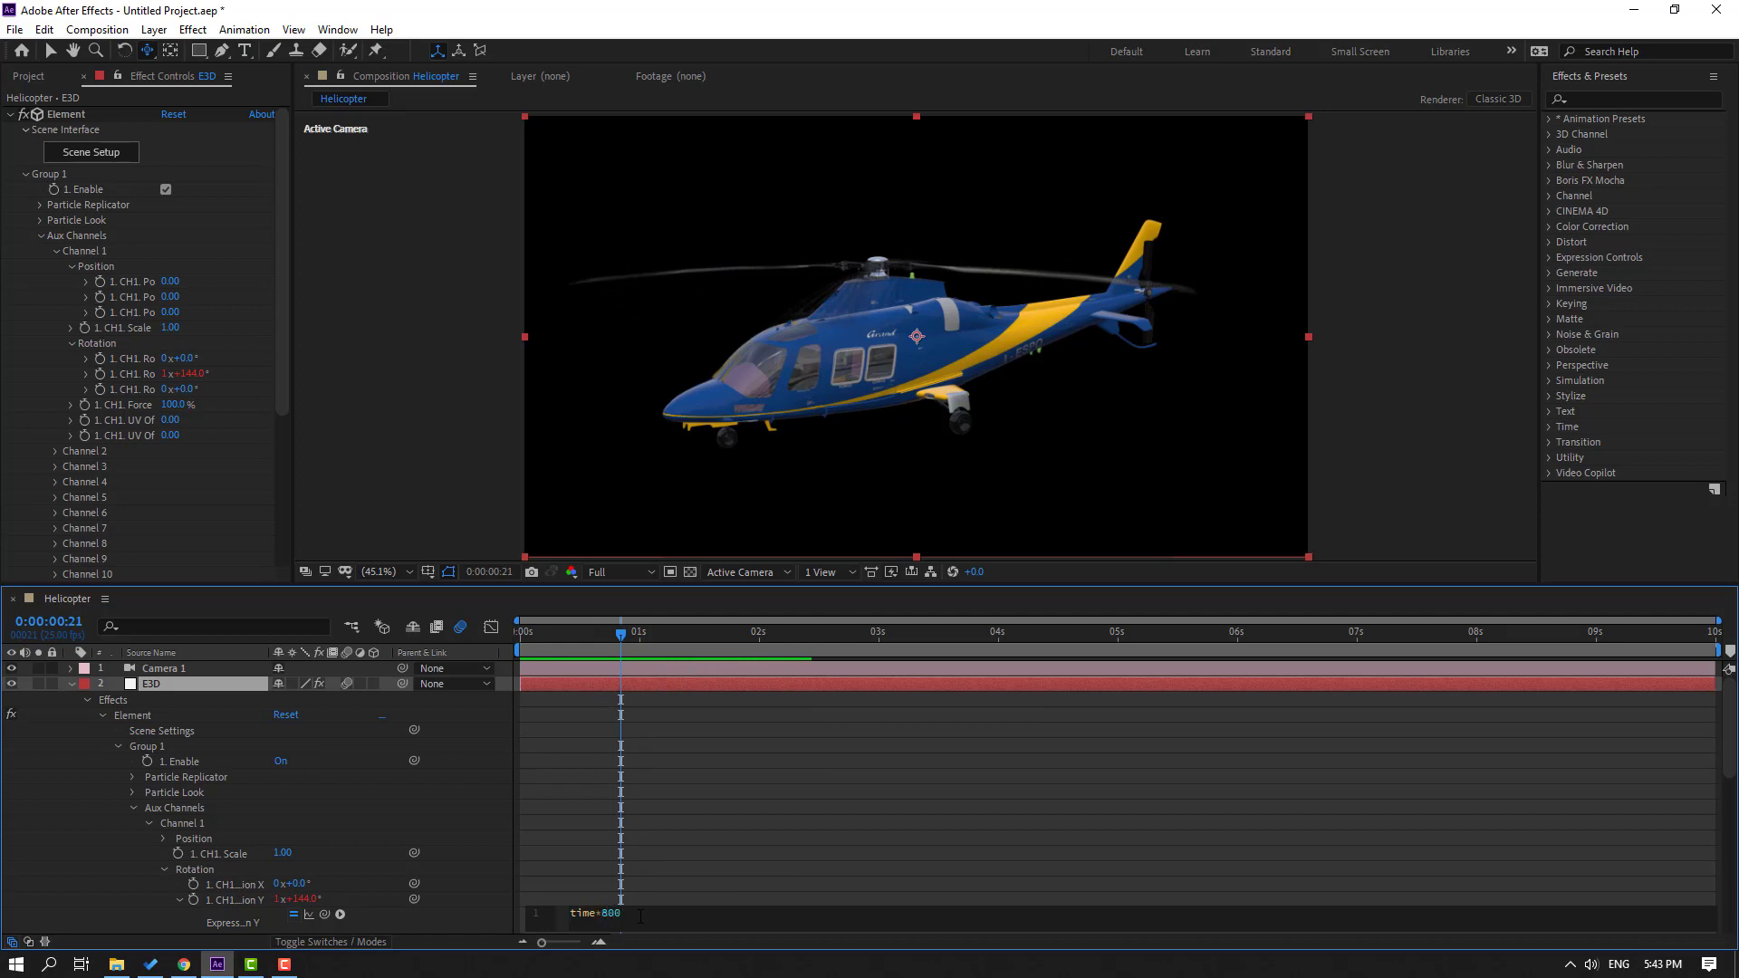
pyautogui.press('KP_Enter')
pyautogui.press('space')
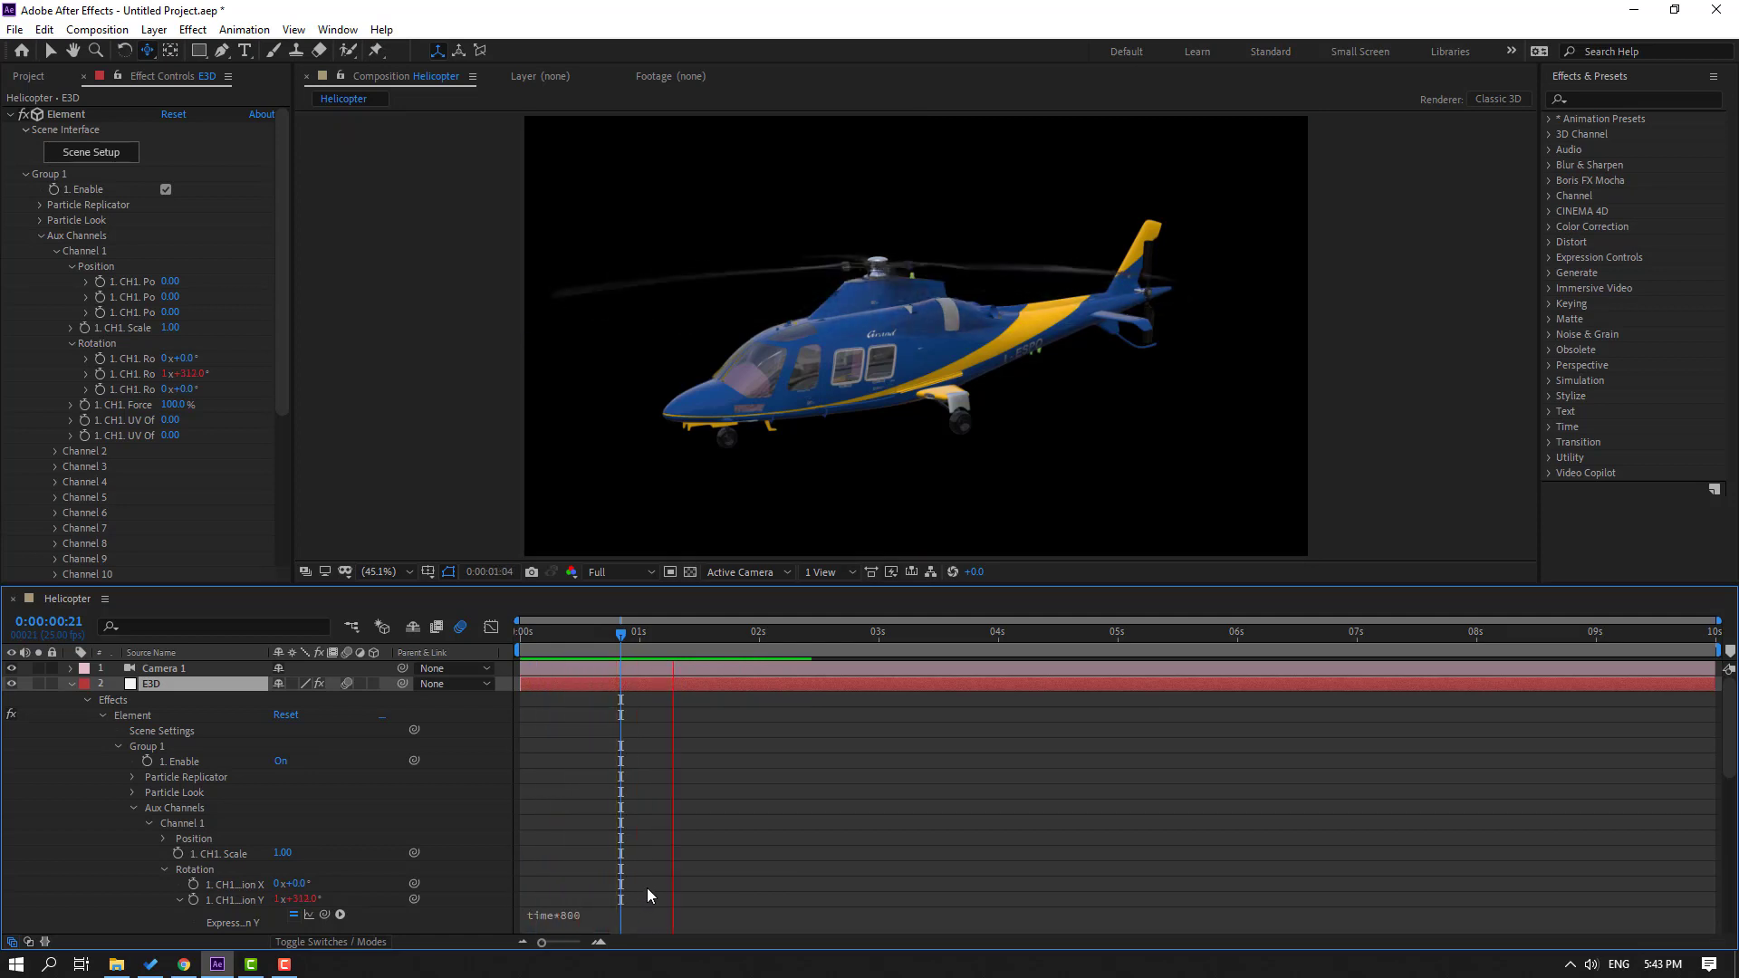
pyautogui.click(598, 634)
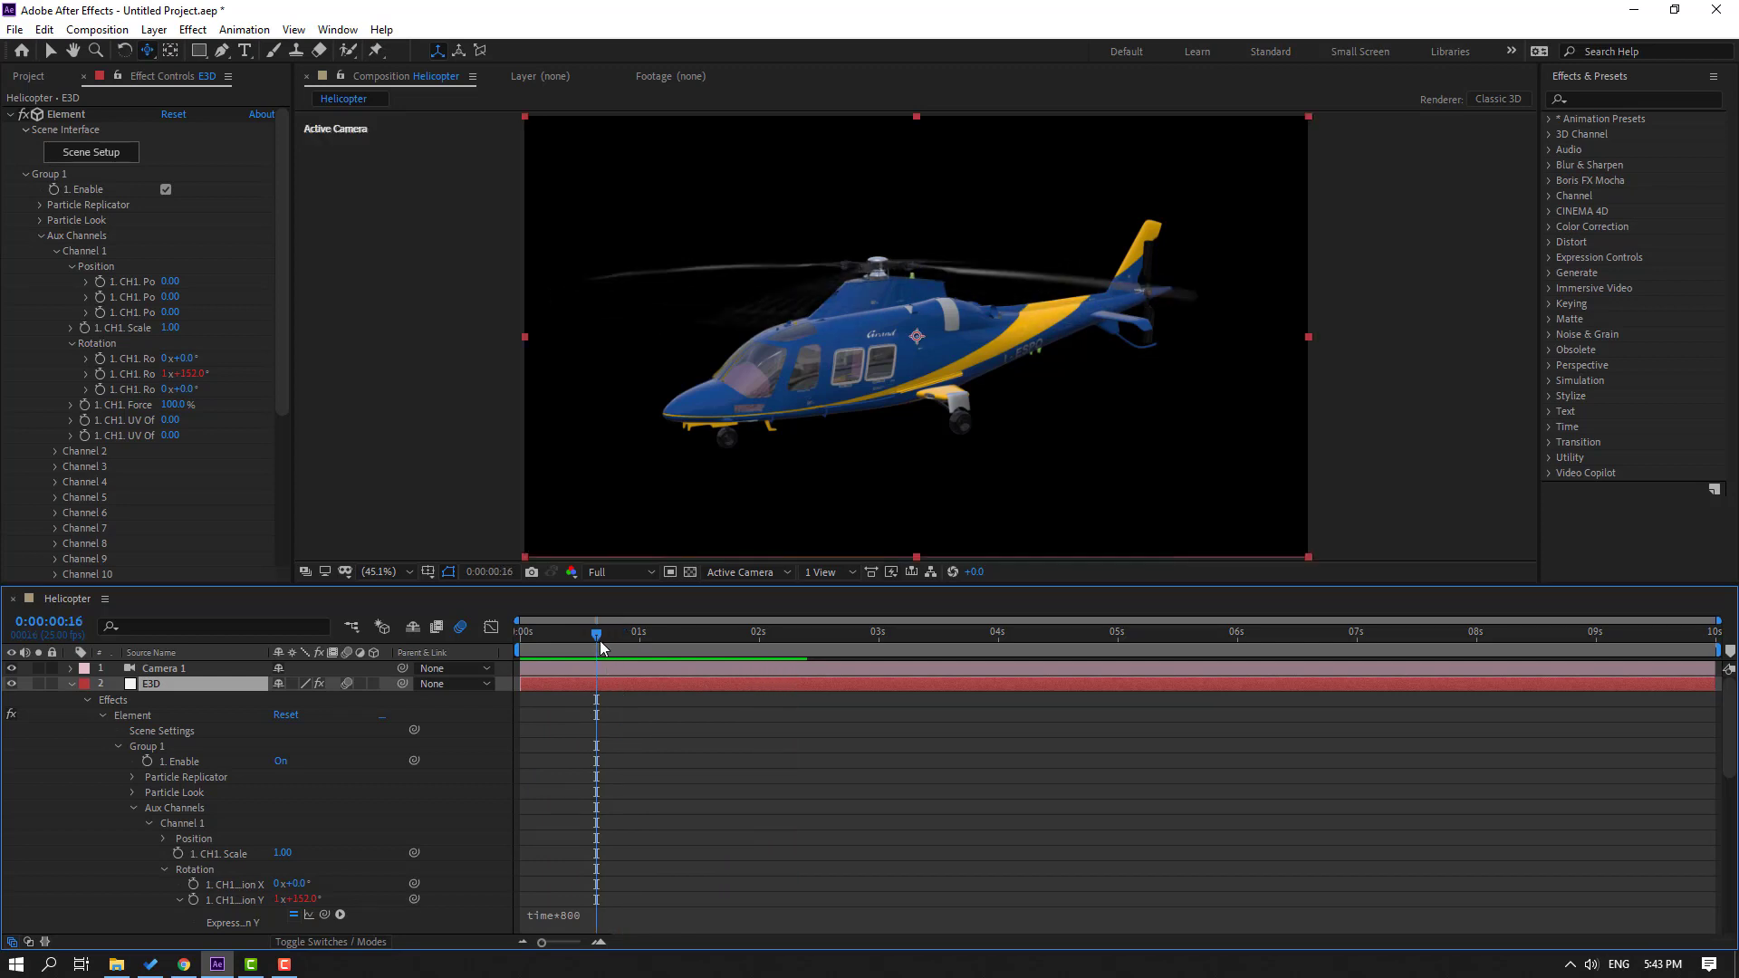
pyautogui.click(72, 684)
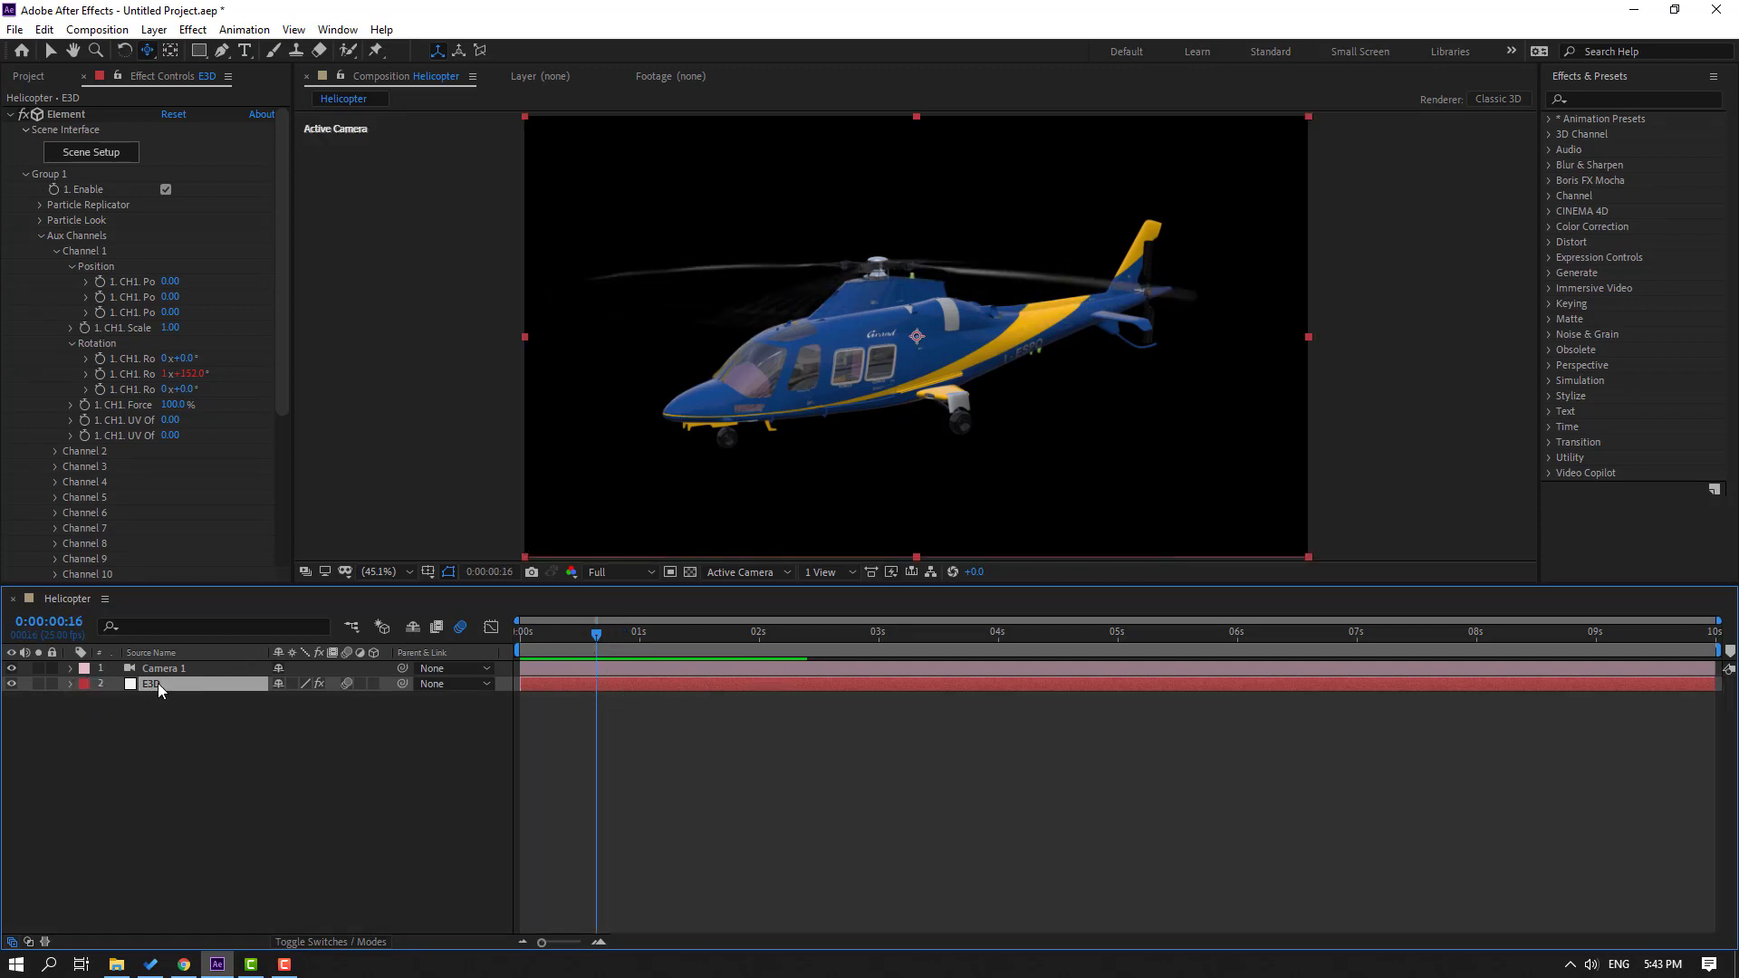
# Step: Open the Element scene setup, duplicate agusta_body and rename the copy agusta_object2
pyautogui.click(103, 154)
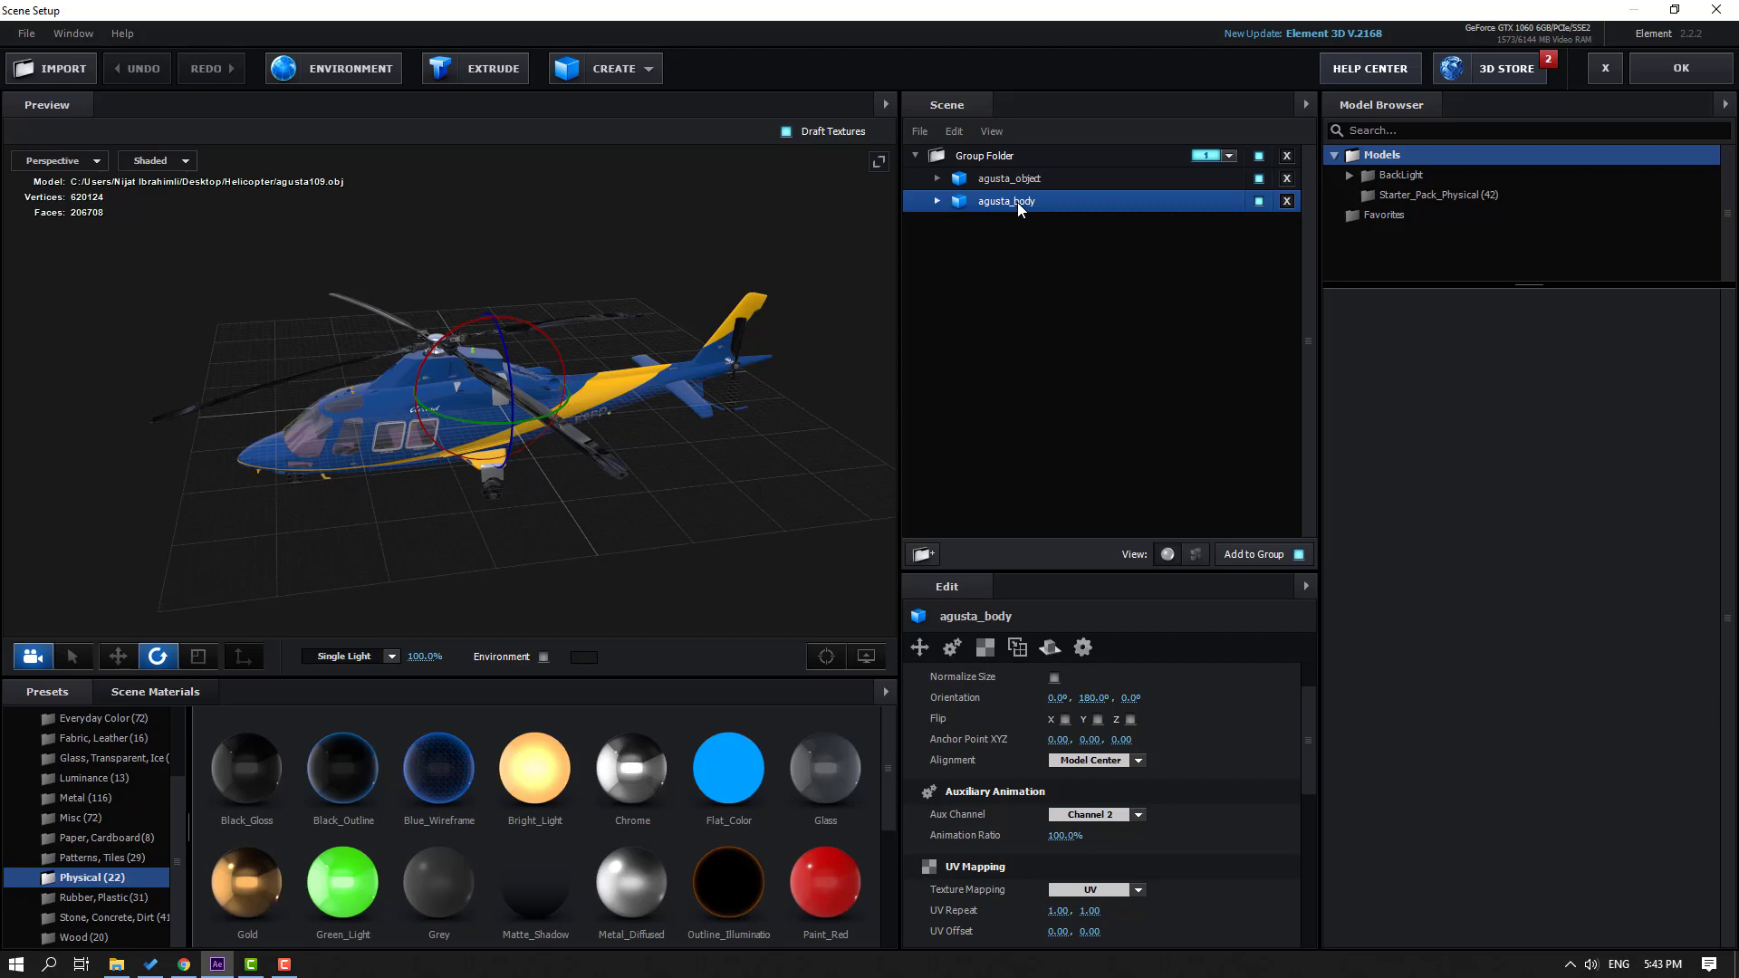
pyautogui.hotkey('ctrl', 'd')
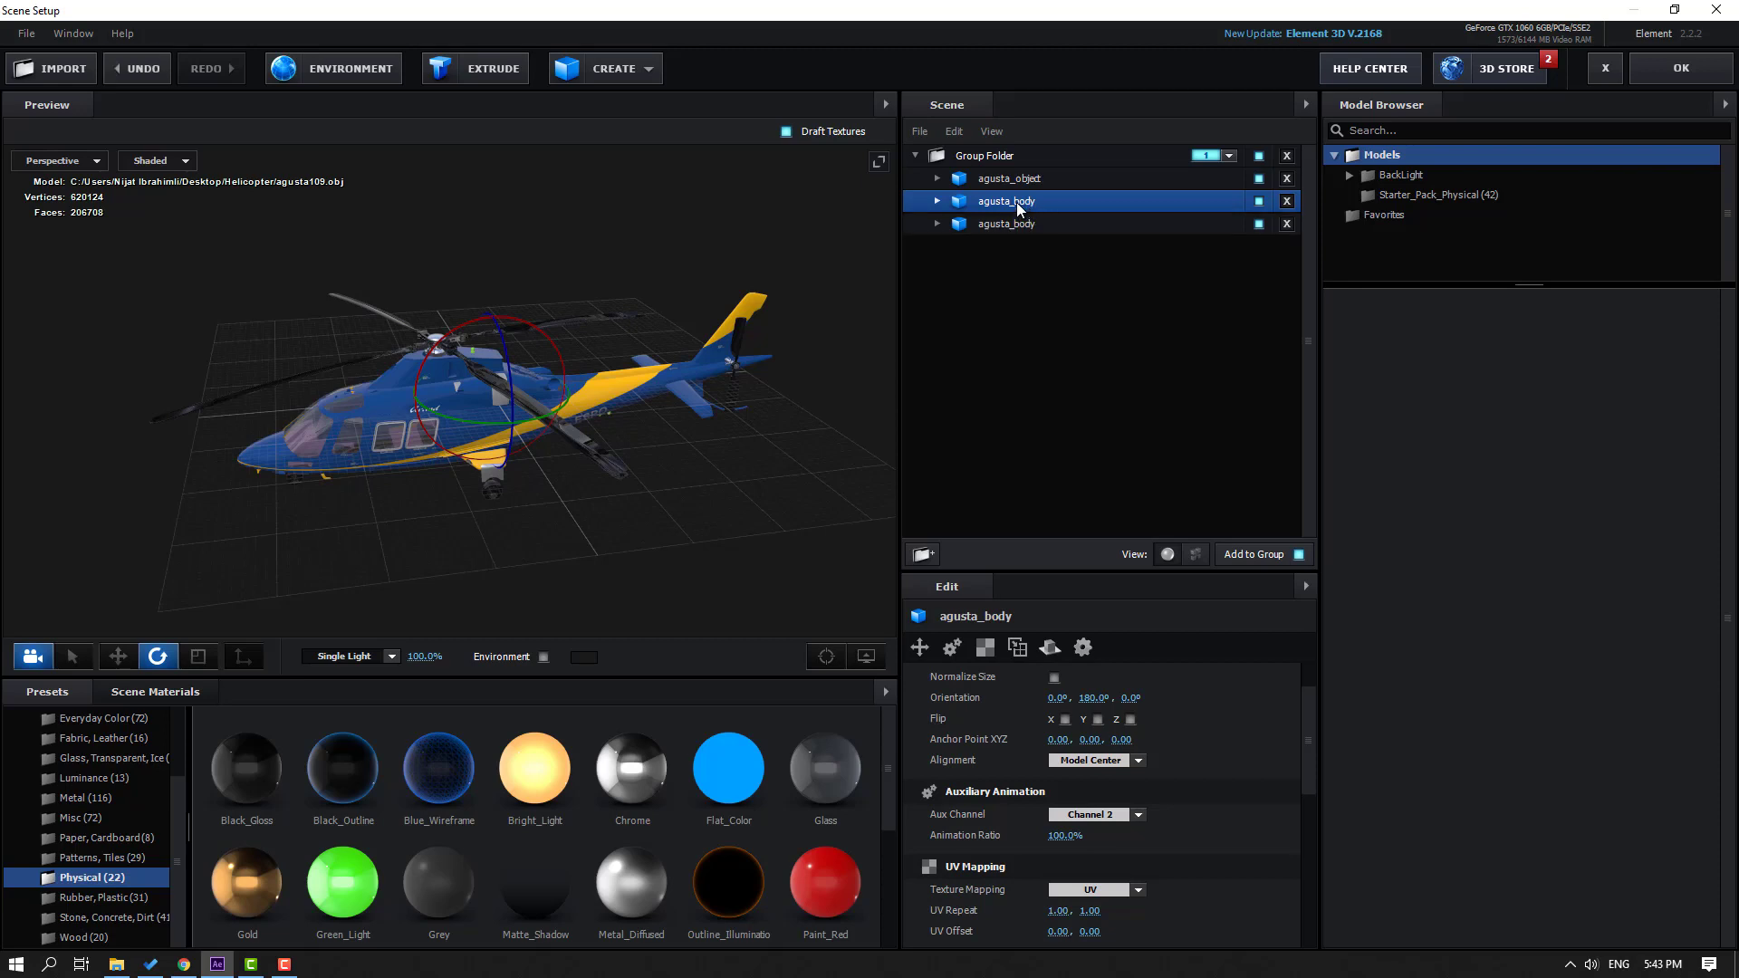
pyautogui.doubleClick(1039, 208)
pyautogui.click(898, 487)
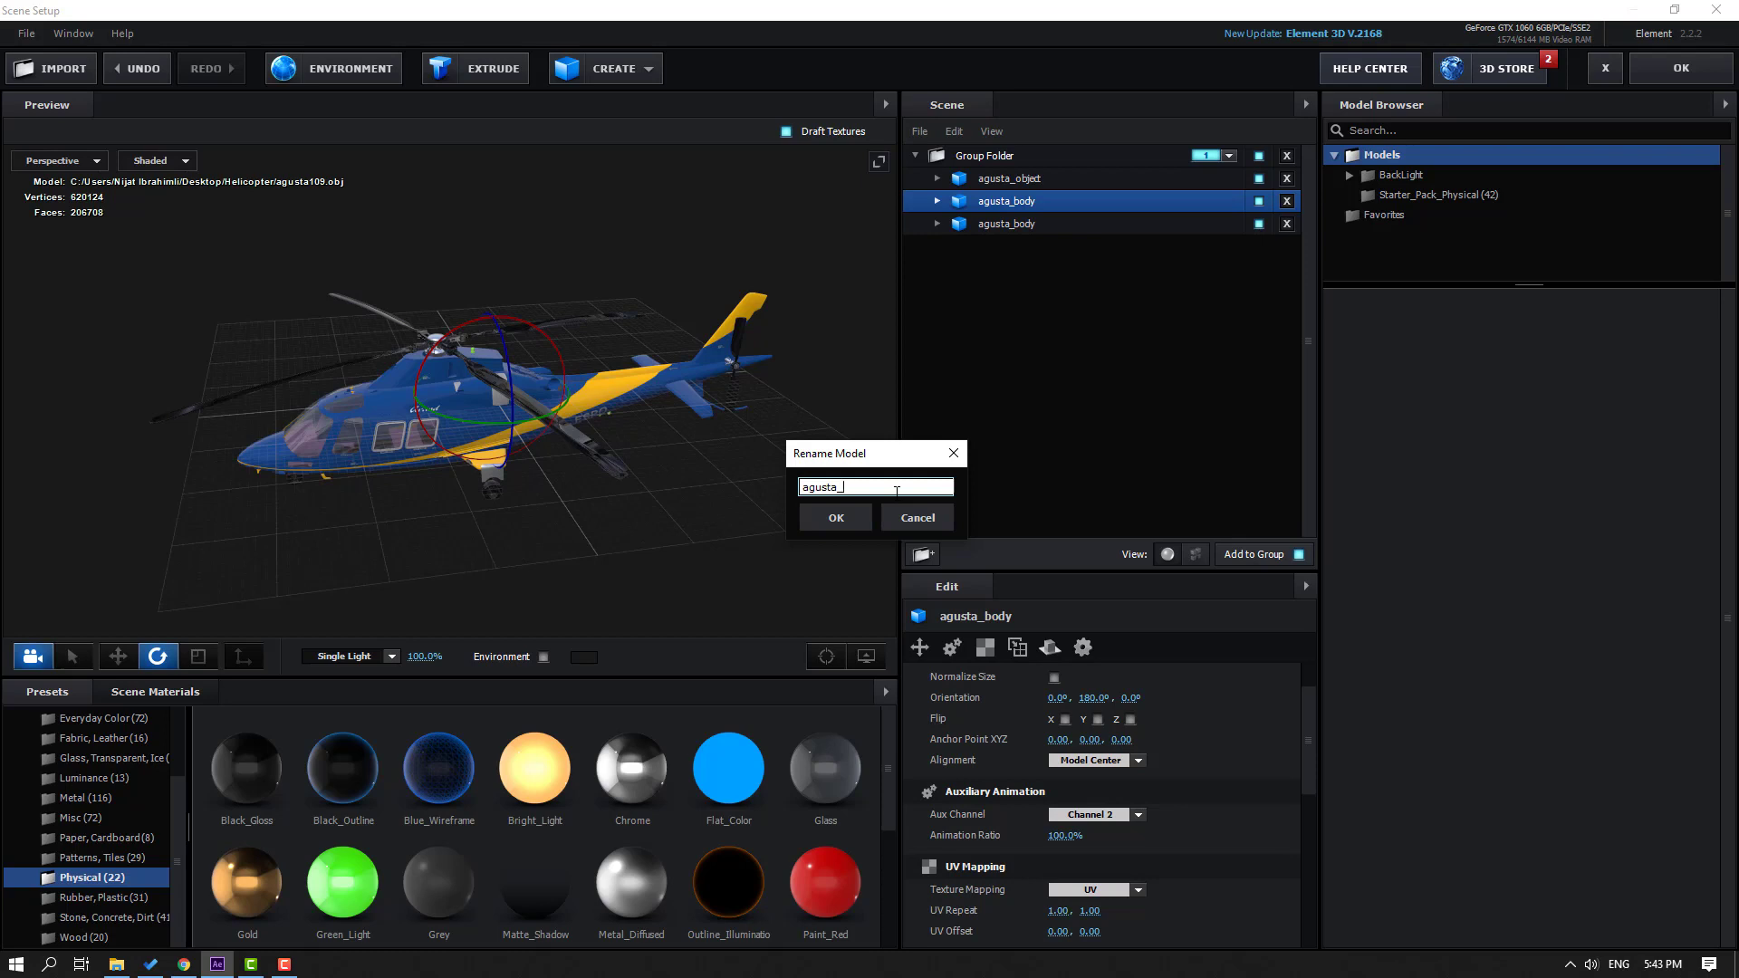
pyautogui.write('object2')
pyautogui.press('Return')
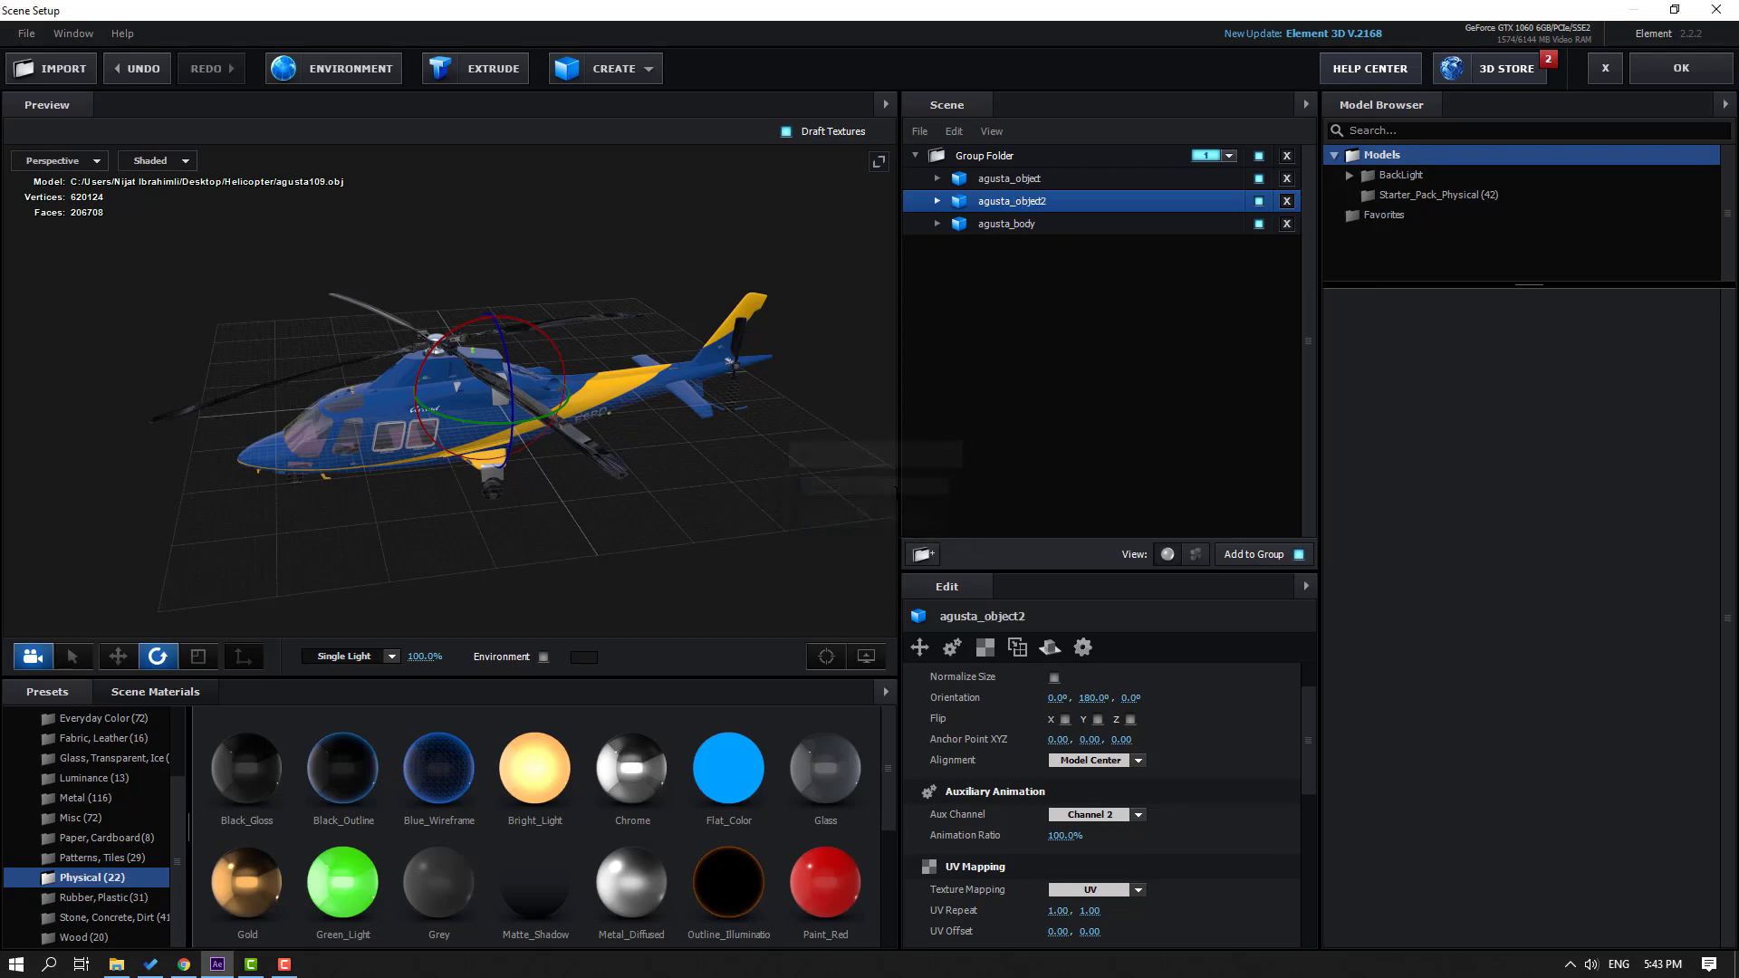
# Step: Hide agusta_object and agusta_object2, and assign agusta_body to auxiliary animation Channel 3
pyautogui.click(1260, 201)
pyautogui.click(1259, 181)
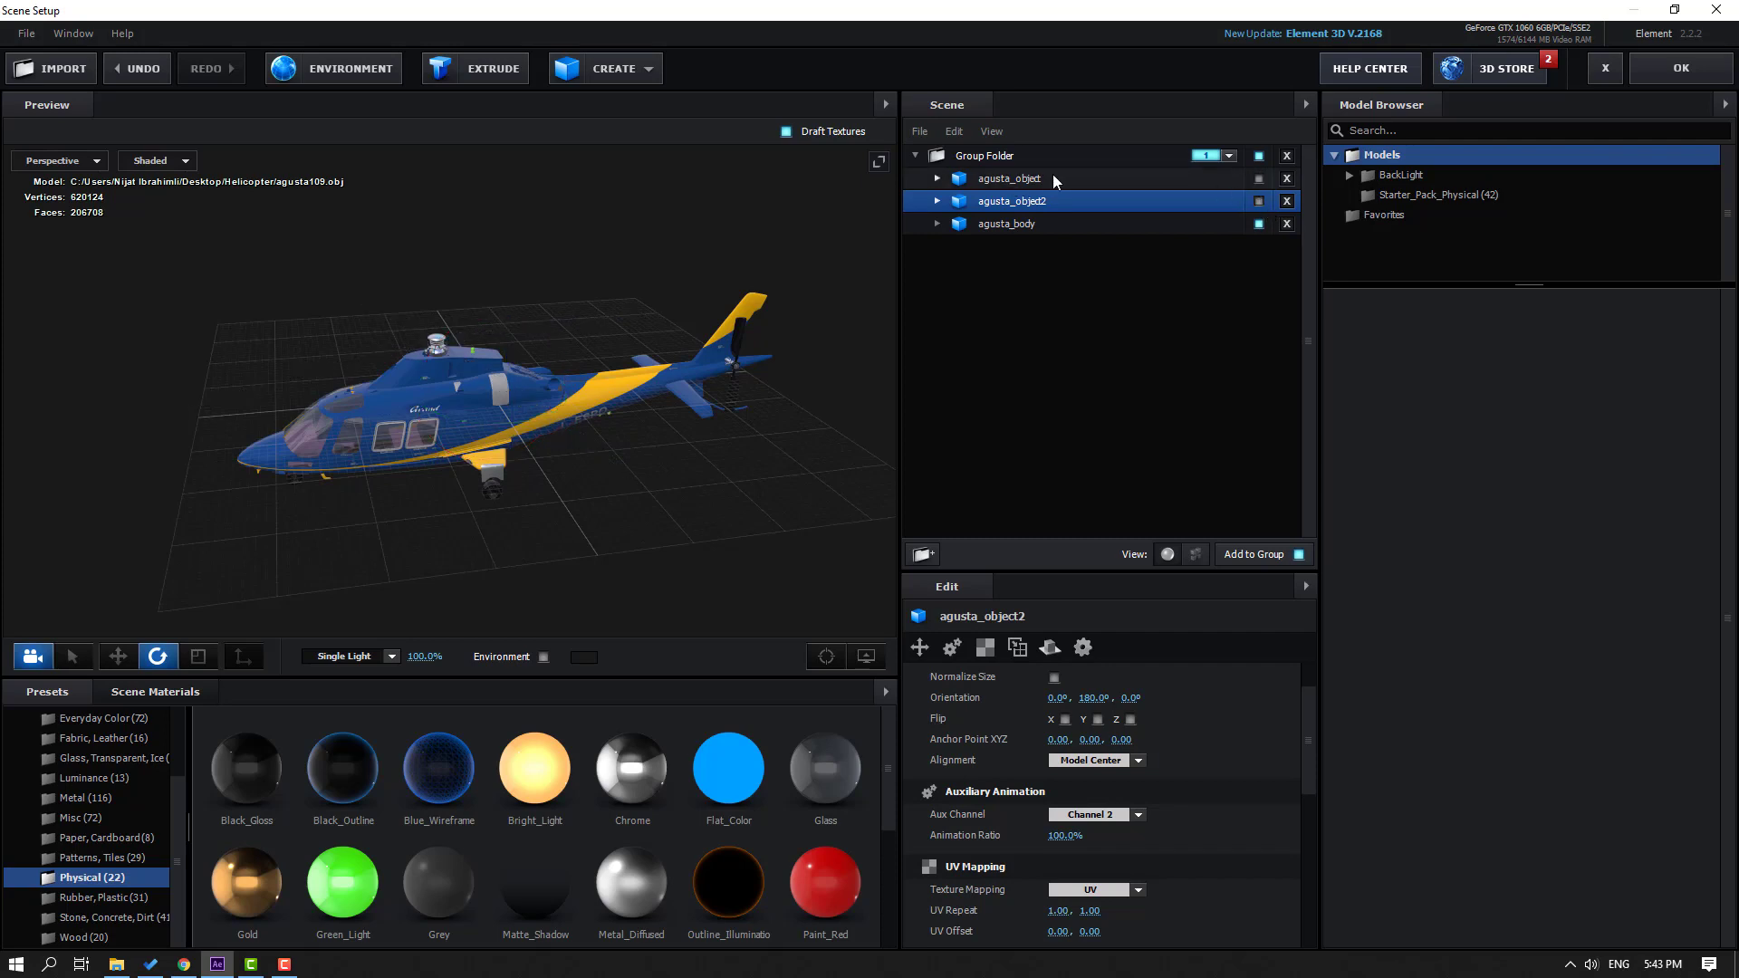
pyautogui.click(1007, 227)
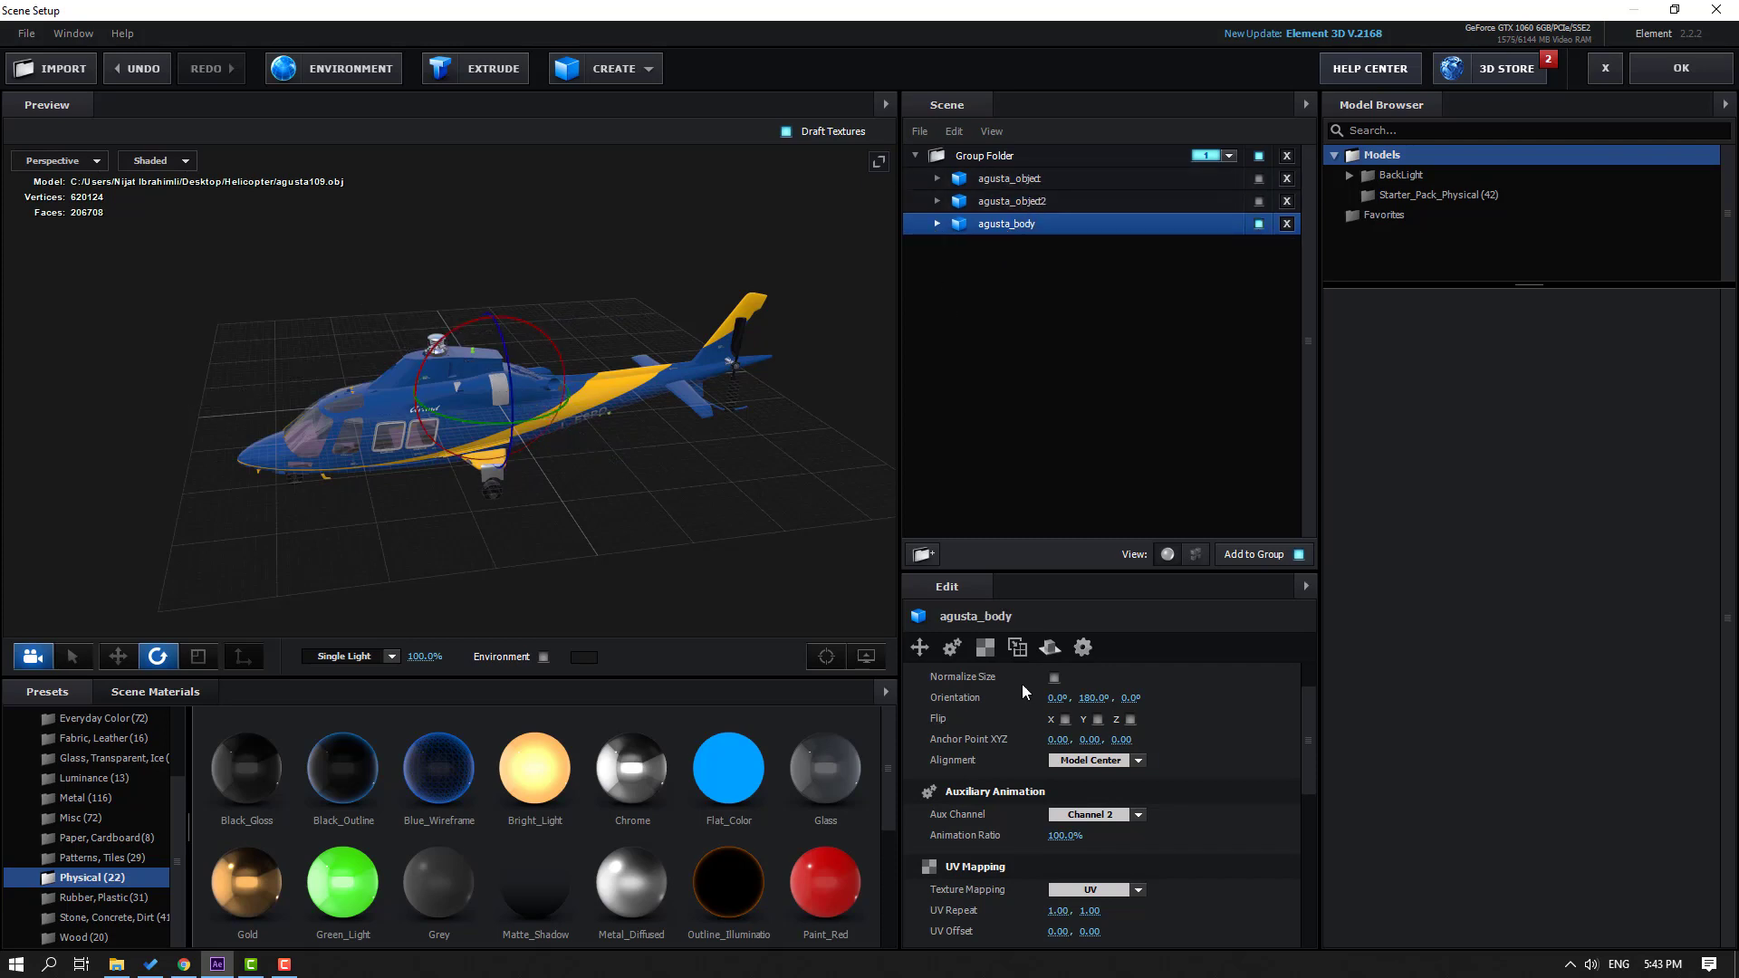
pyautogui.scroll(-2, 1023, 686)
pyautogui.click(1091, 751)
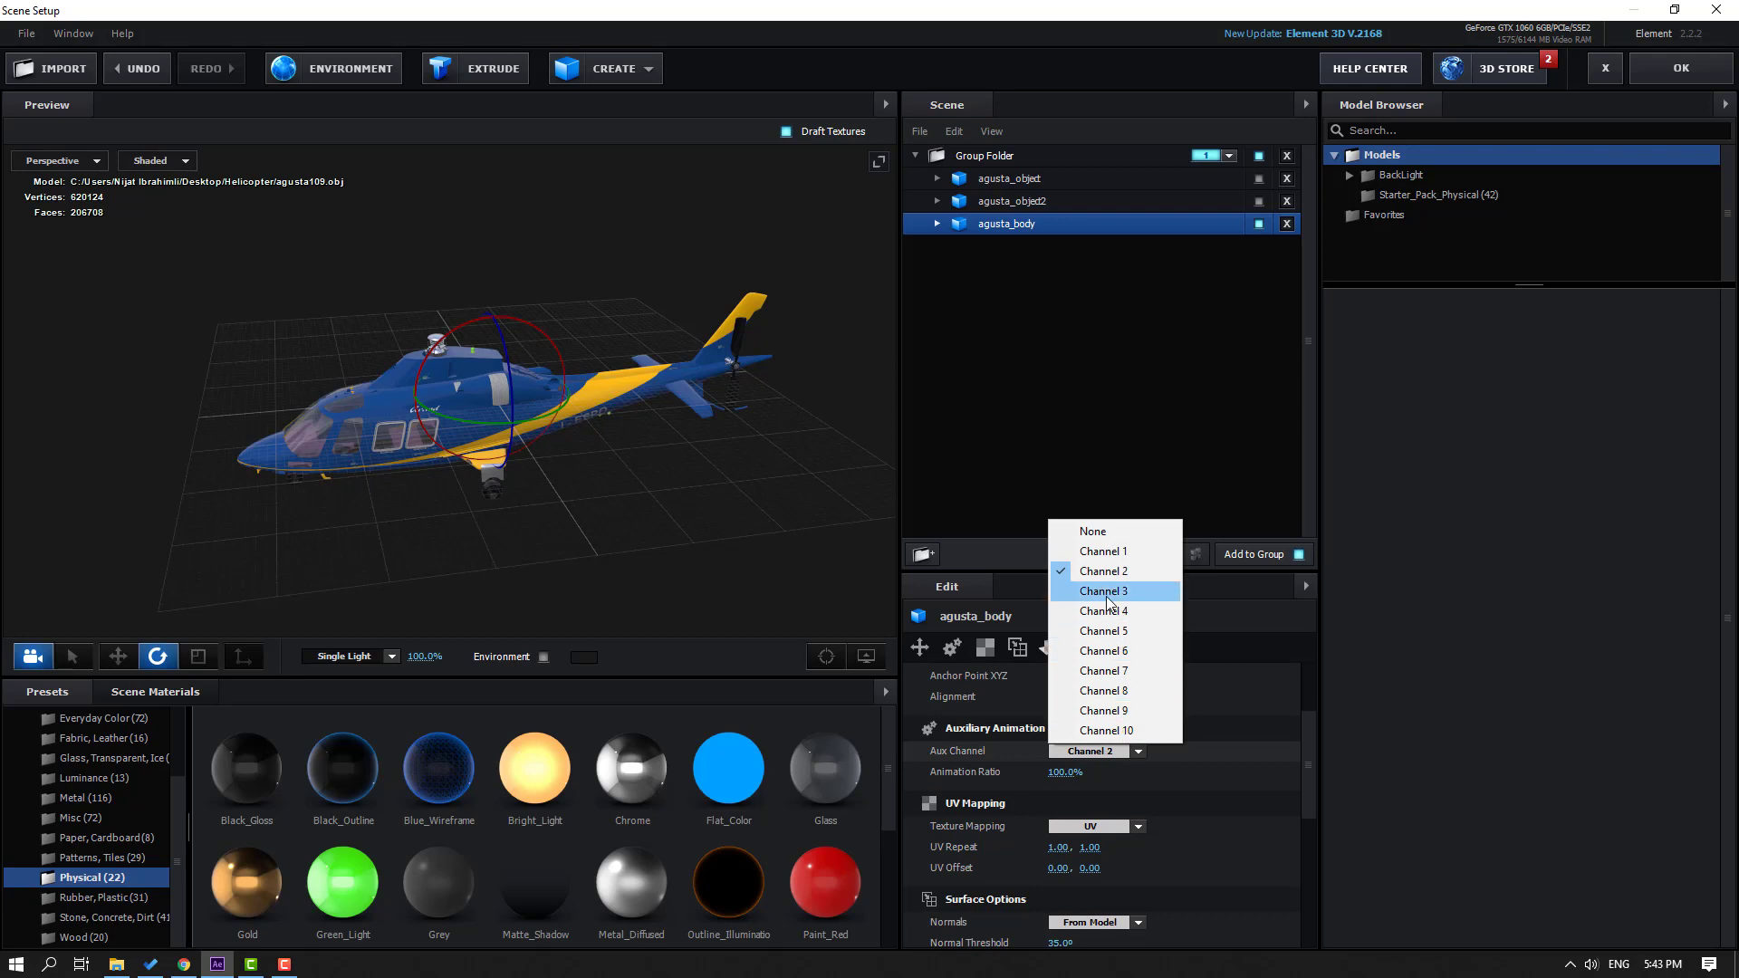
pyautogui.click(1107, 593)
# Step: Identify the tail rotor among agusta_body's Black_Gloss materials by toggling them, and hide the last Black_Gloss
pyautogui.click(939, 224)
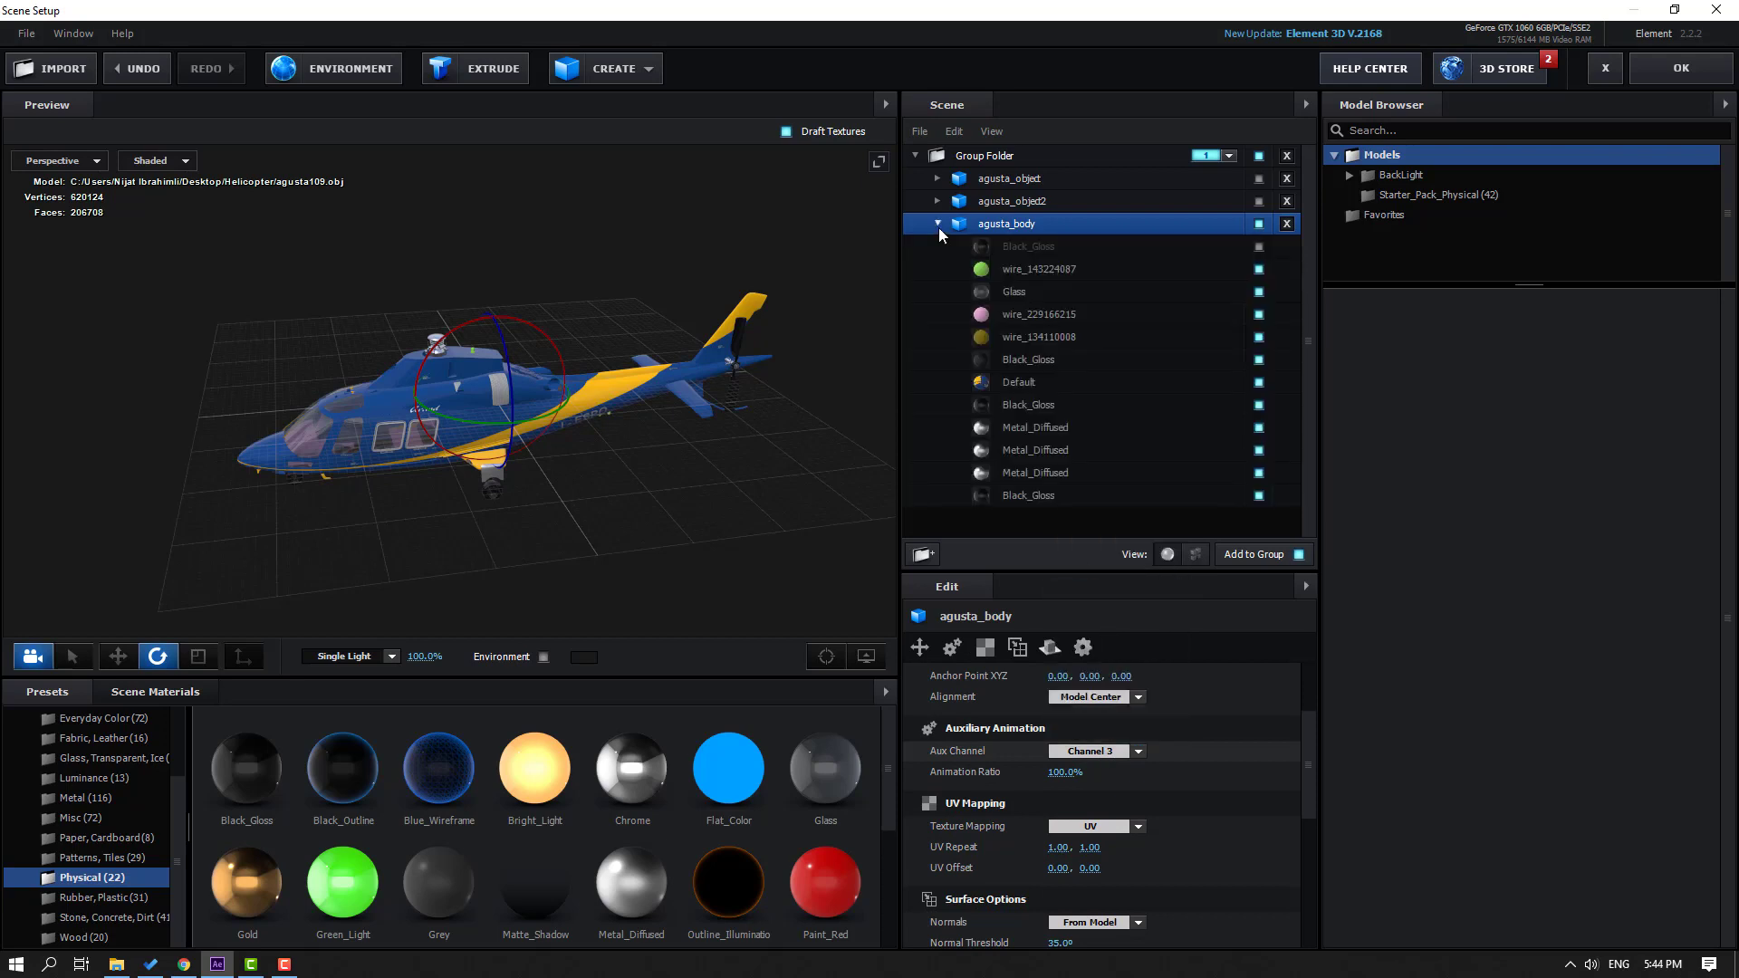
pyautogui.click(1259, 405)
pyautogui.click(1258, 404)
pyautogui.click(1259, 360)
pyautogui.click(1258, 360)
pyautogui.click(1264, 496)
pyautogui.click(1259, 496)
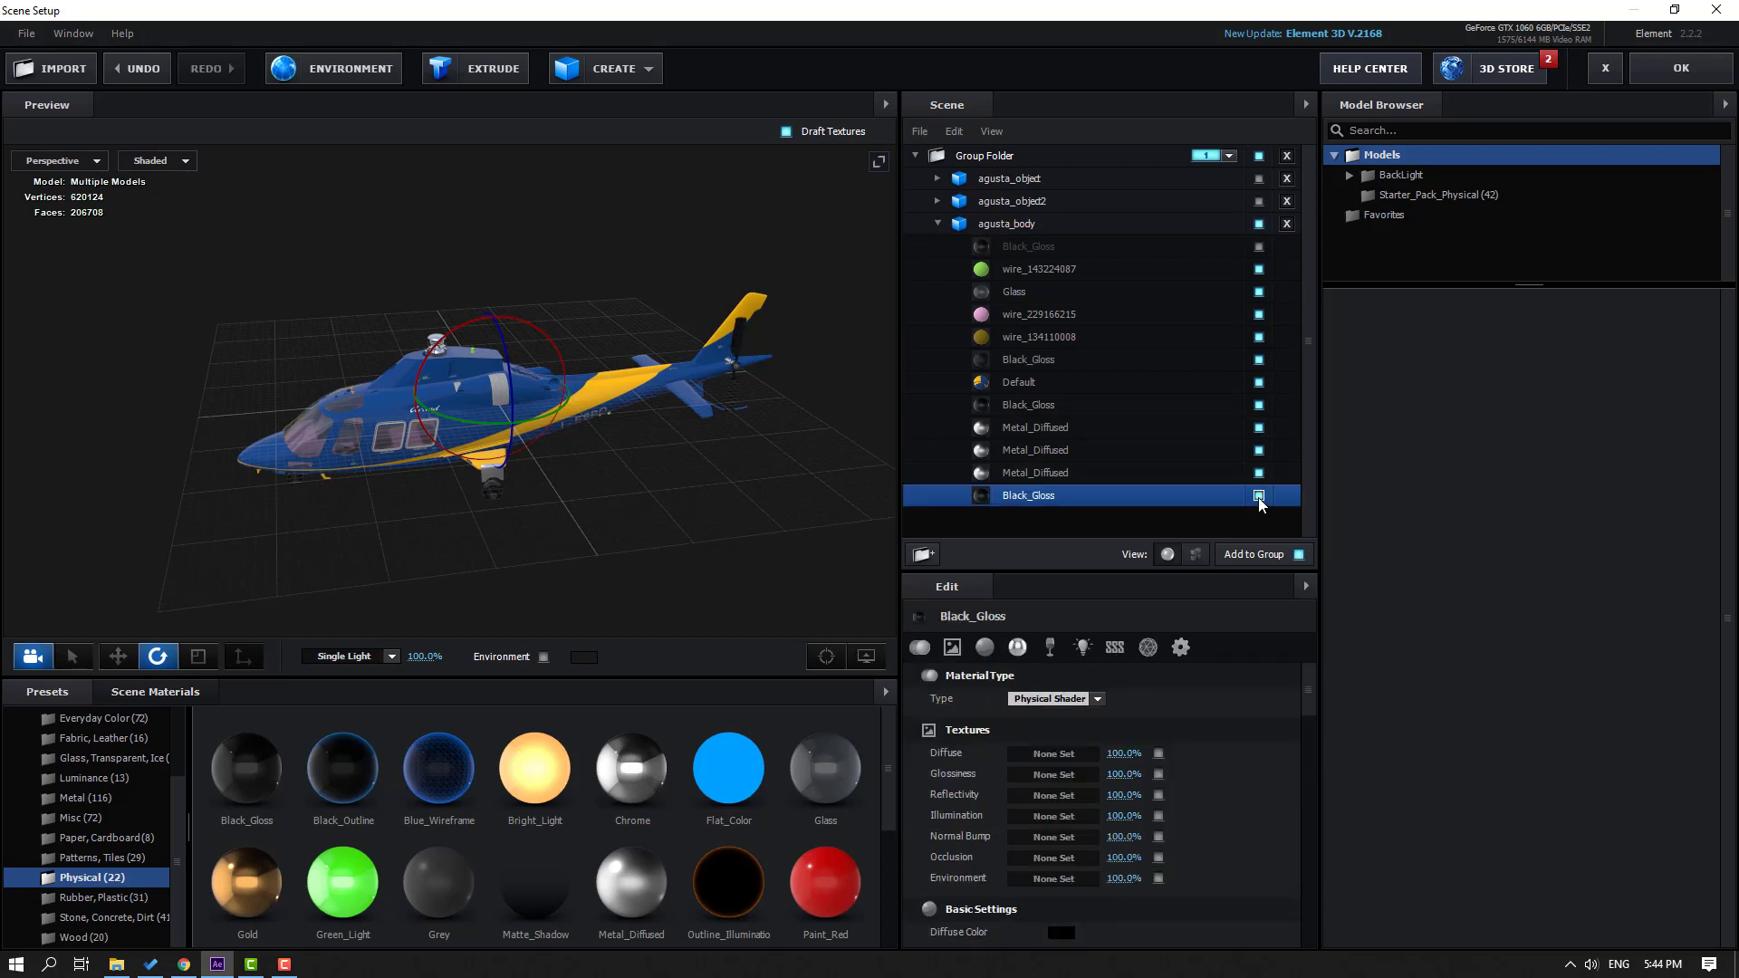
pyautogui.click(936, 230)
pyautogui.click(1089, 225)
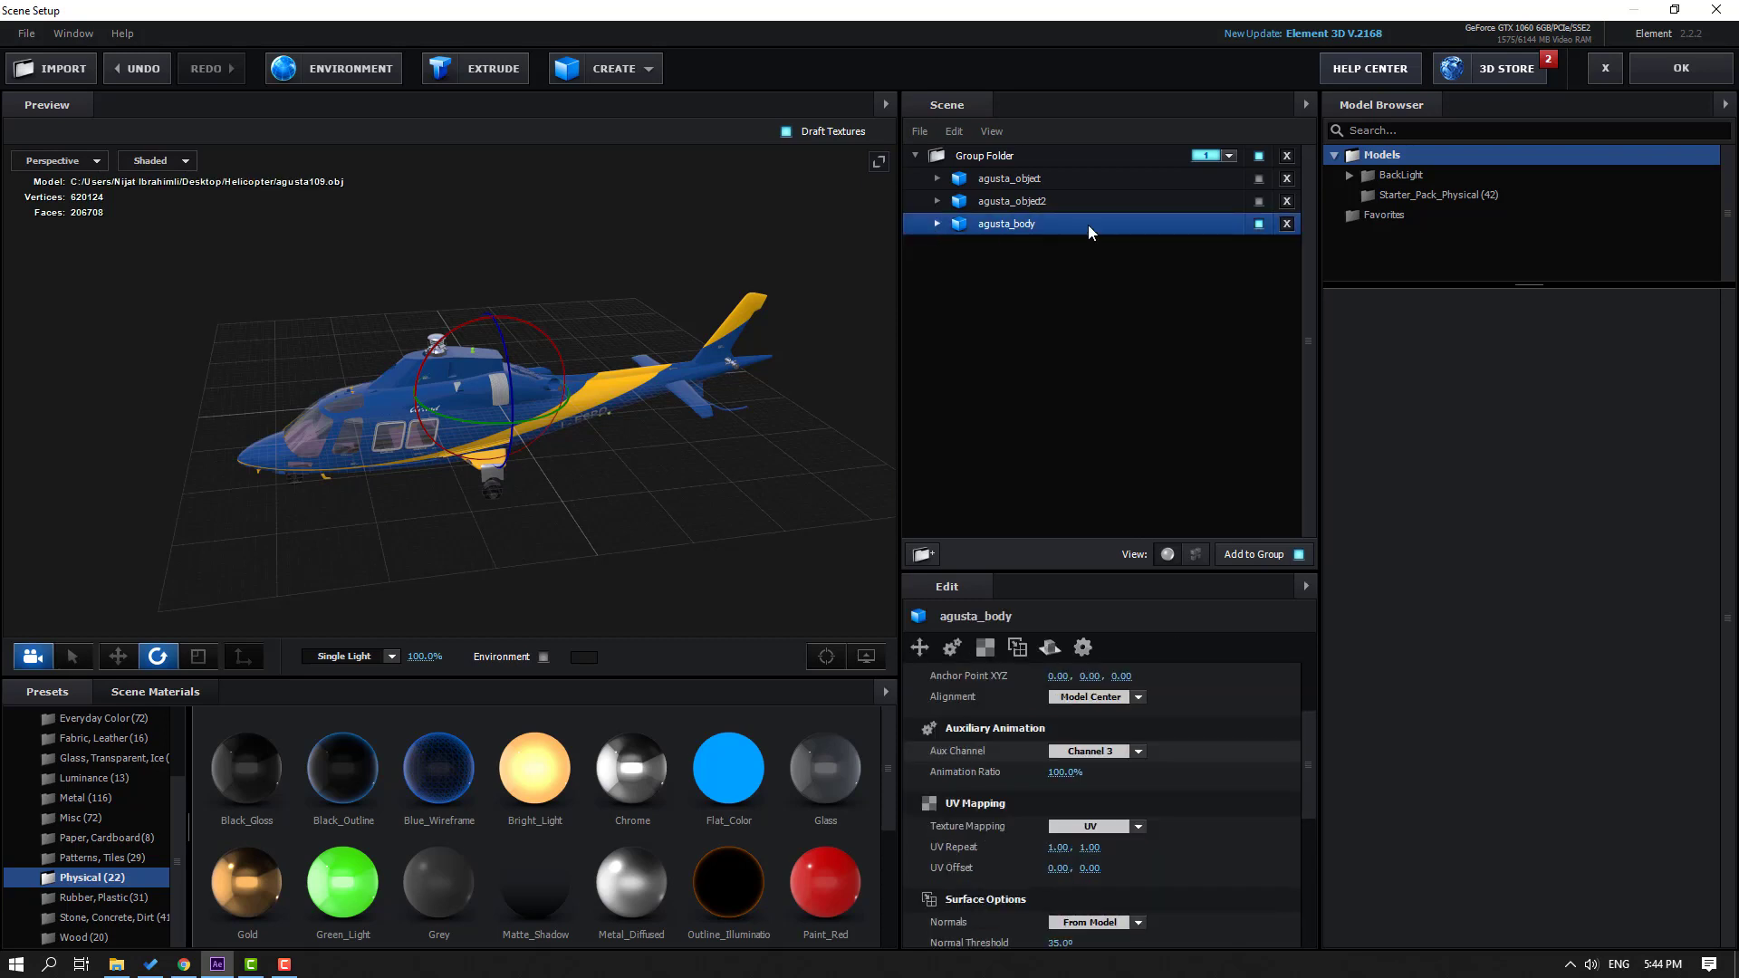
# Step: Show agusta_object2 and hide all of its materials except the last Black_Gloss, leaving just the tail rotor
pyautogui.click(1001, 203)
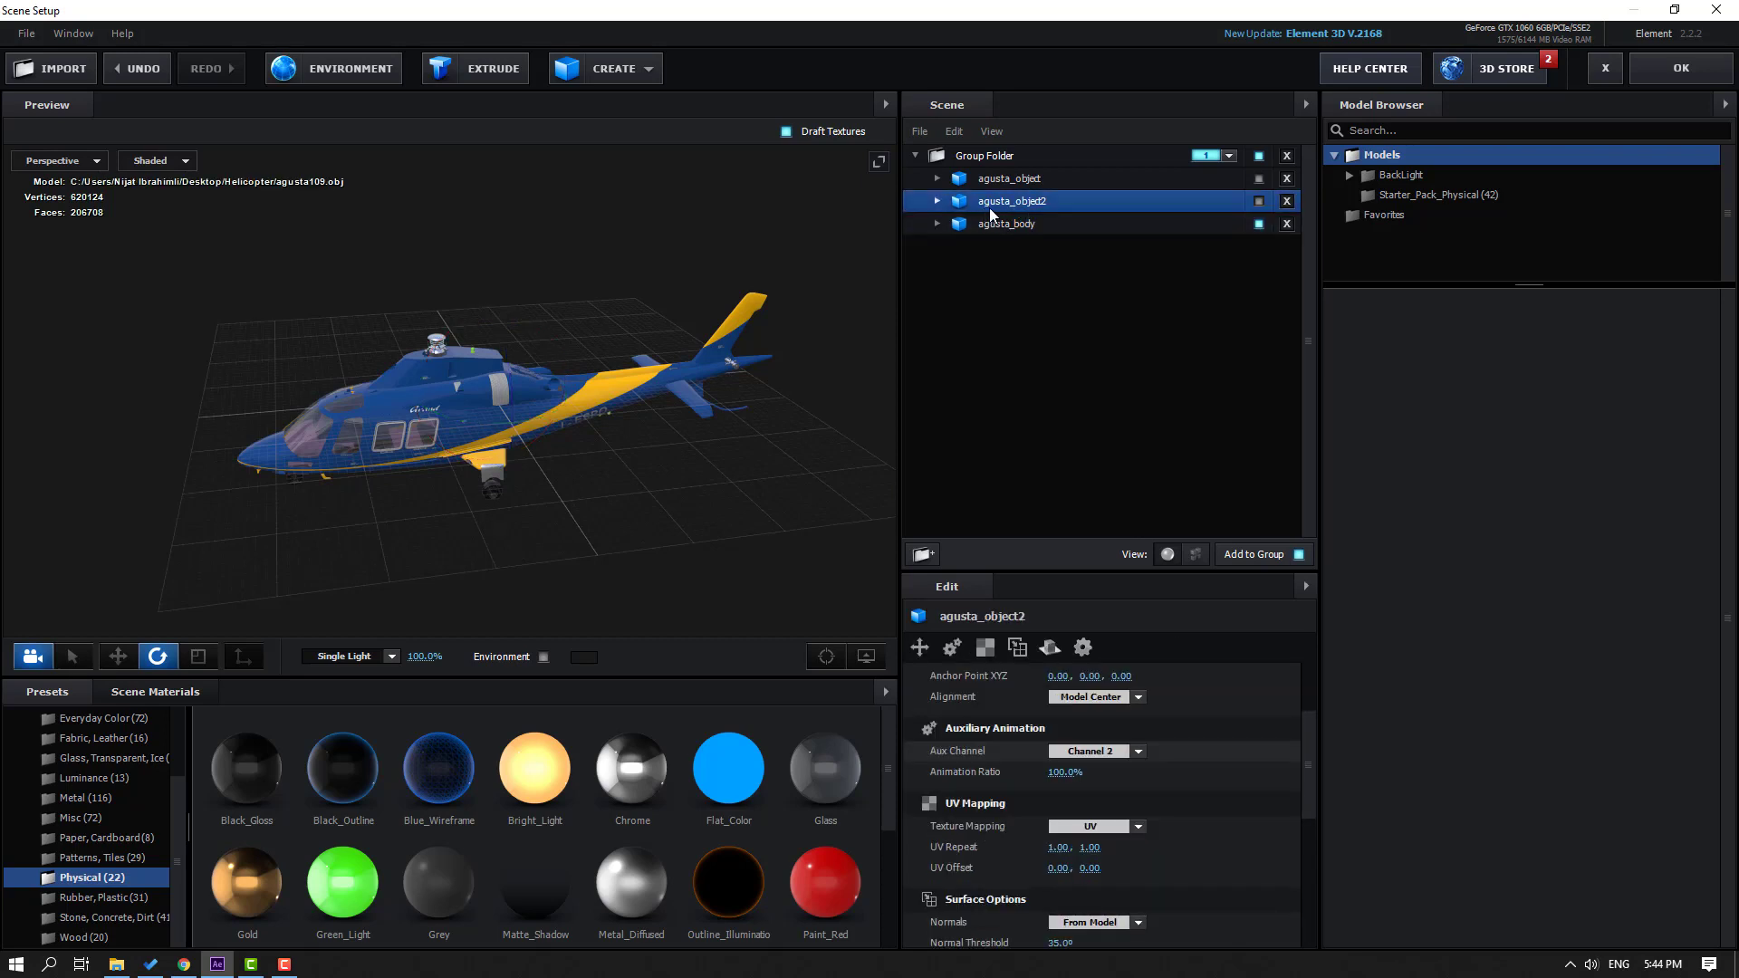
pyautogui.click(1259, 201)
pyautogui.click(937, 201)
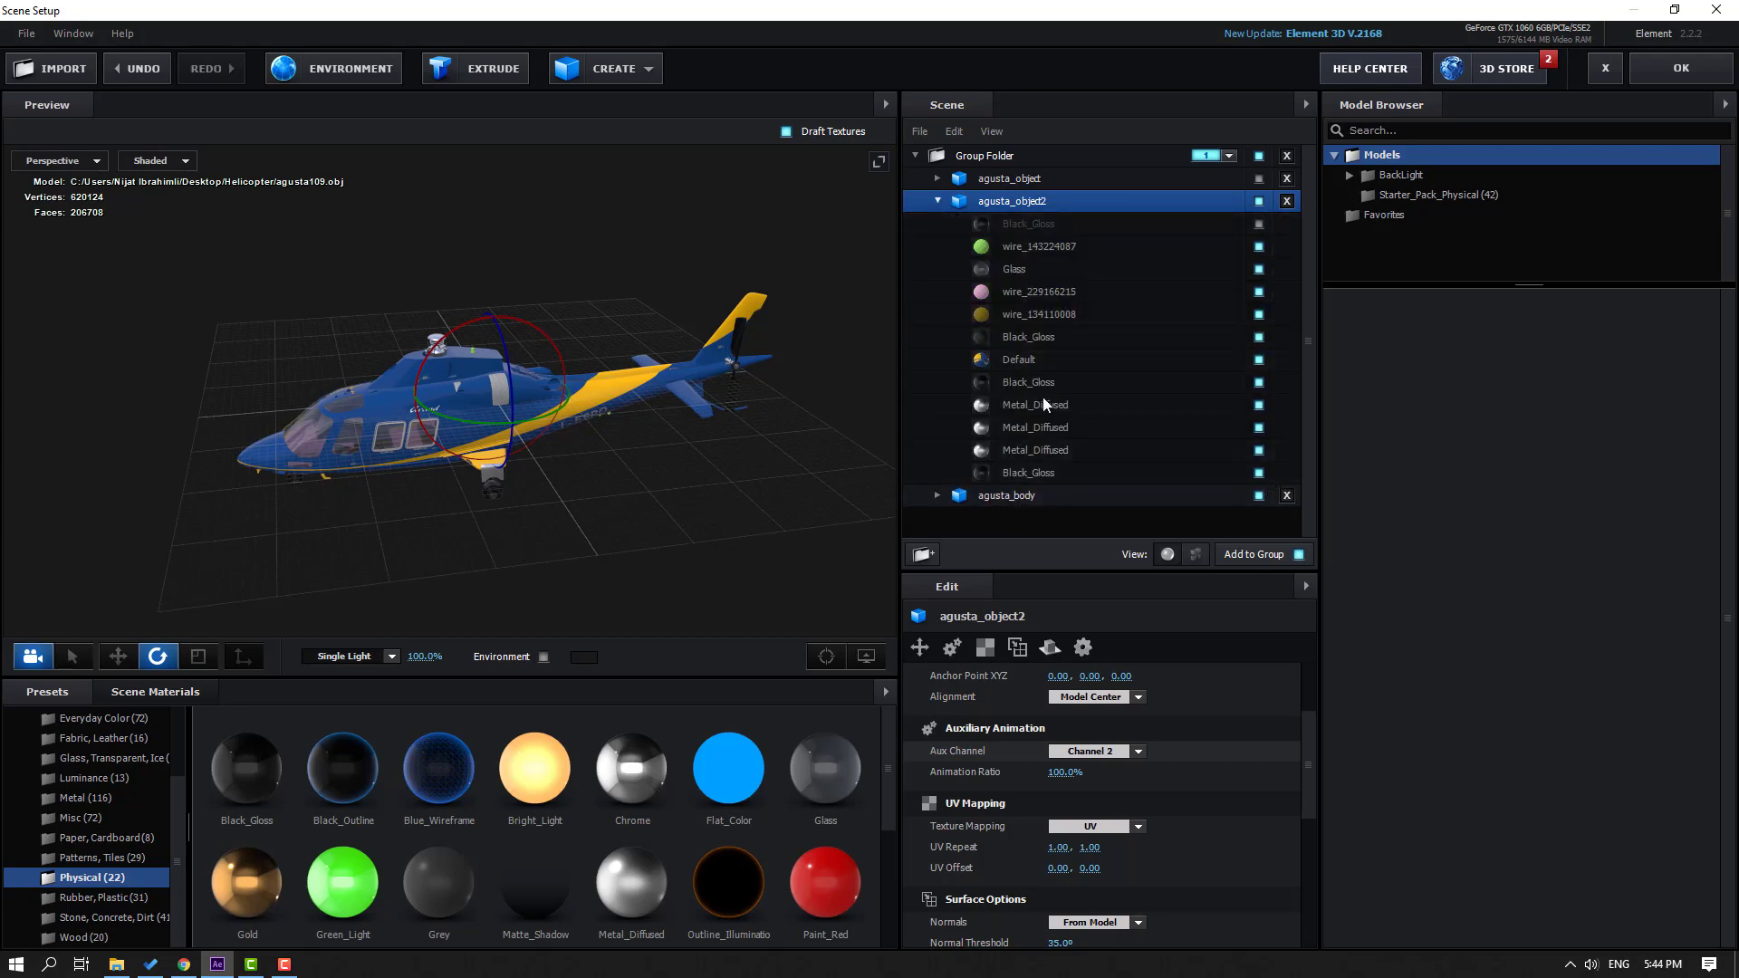
pyautogui.click(1258, 246)
pyautogui.click(1259, 269)
pyautogui.click(1259, 292)
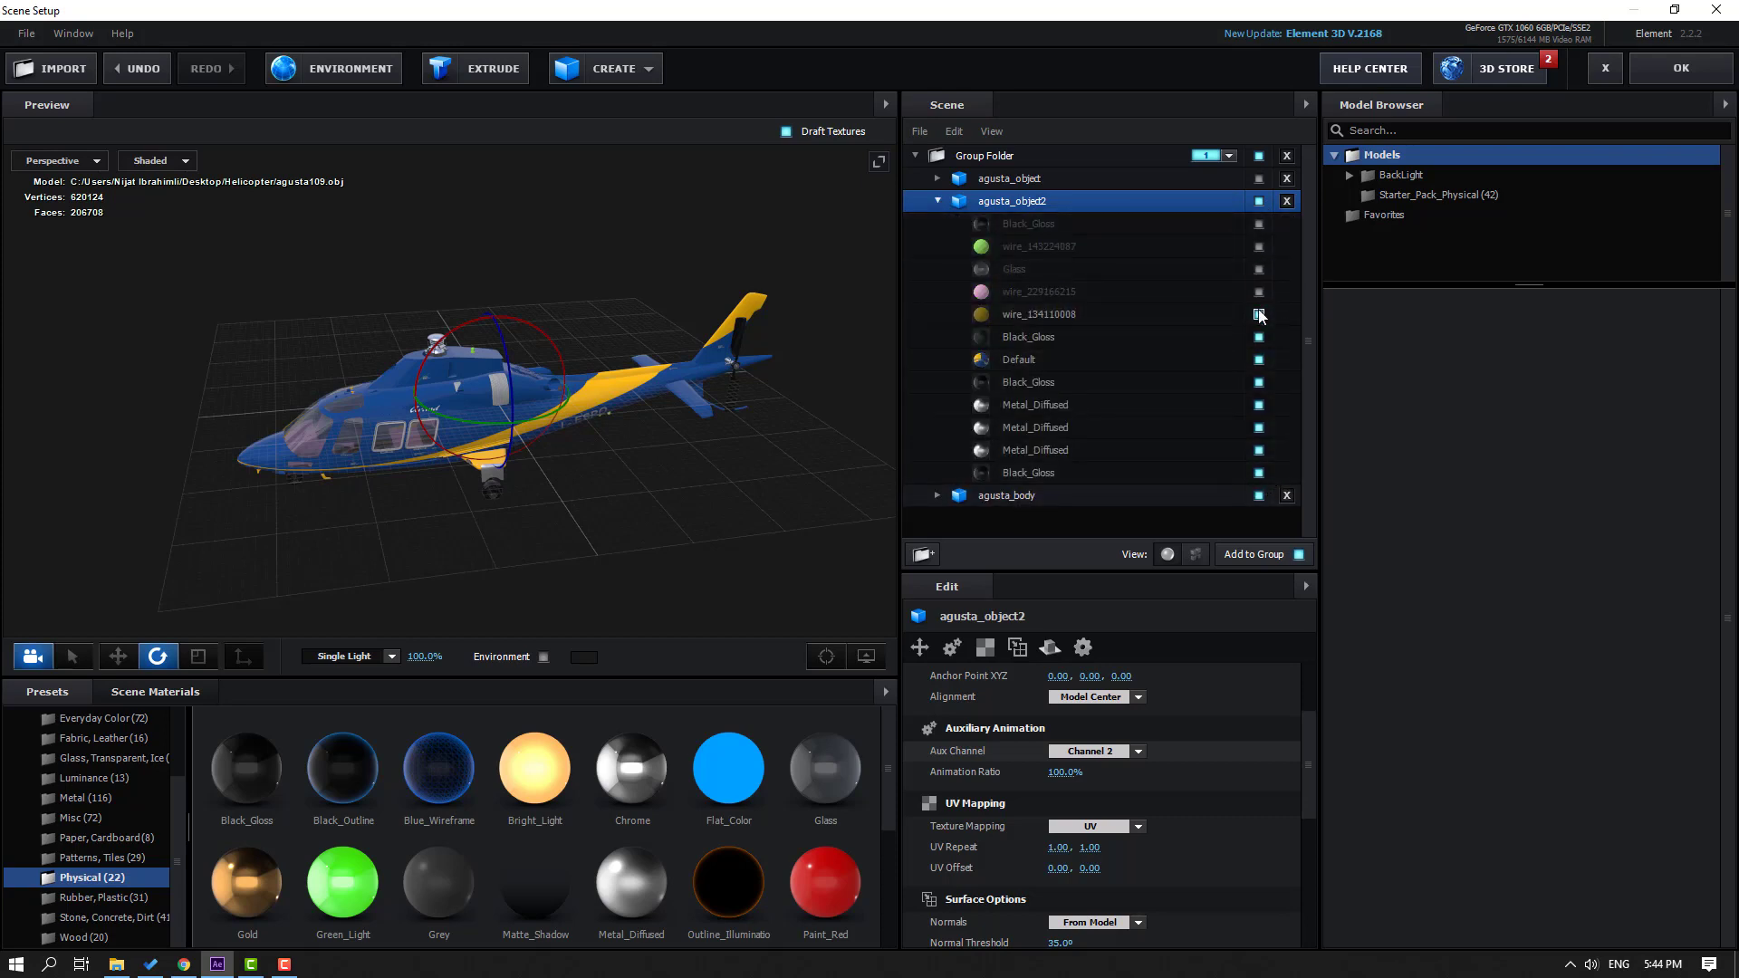
pyautogui.click(1259, 315)
pyautogui.click(1259, 337)
pyautogui.click(1259, 359)
pyautogui.click(1259, 382)
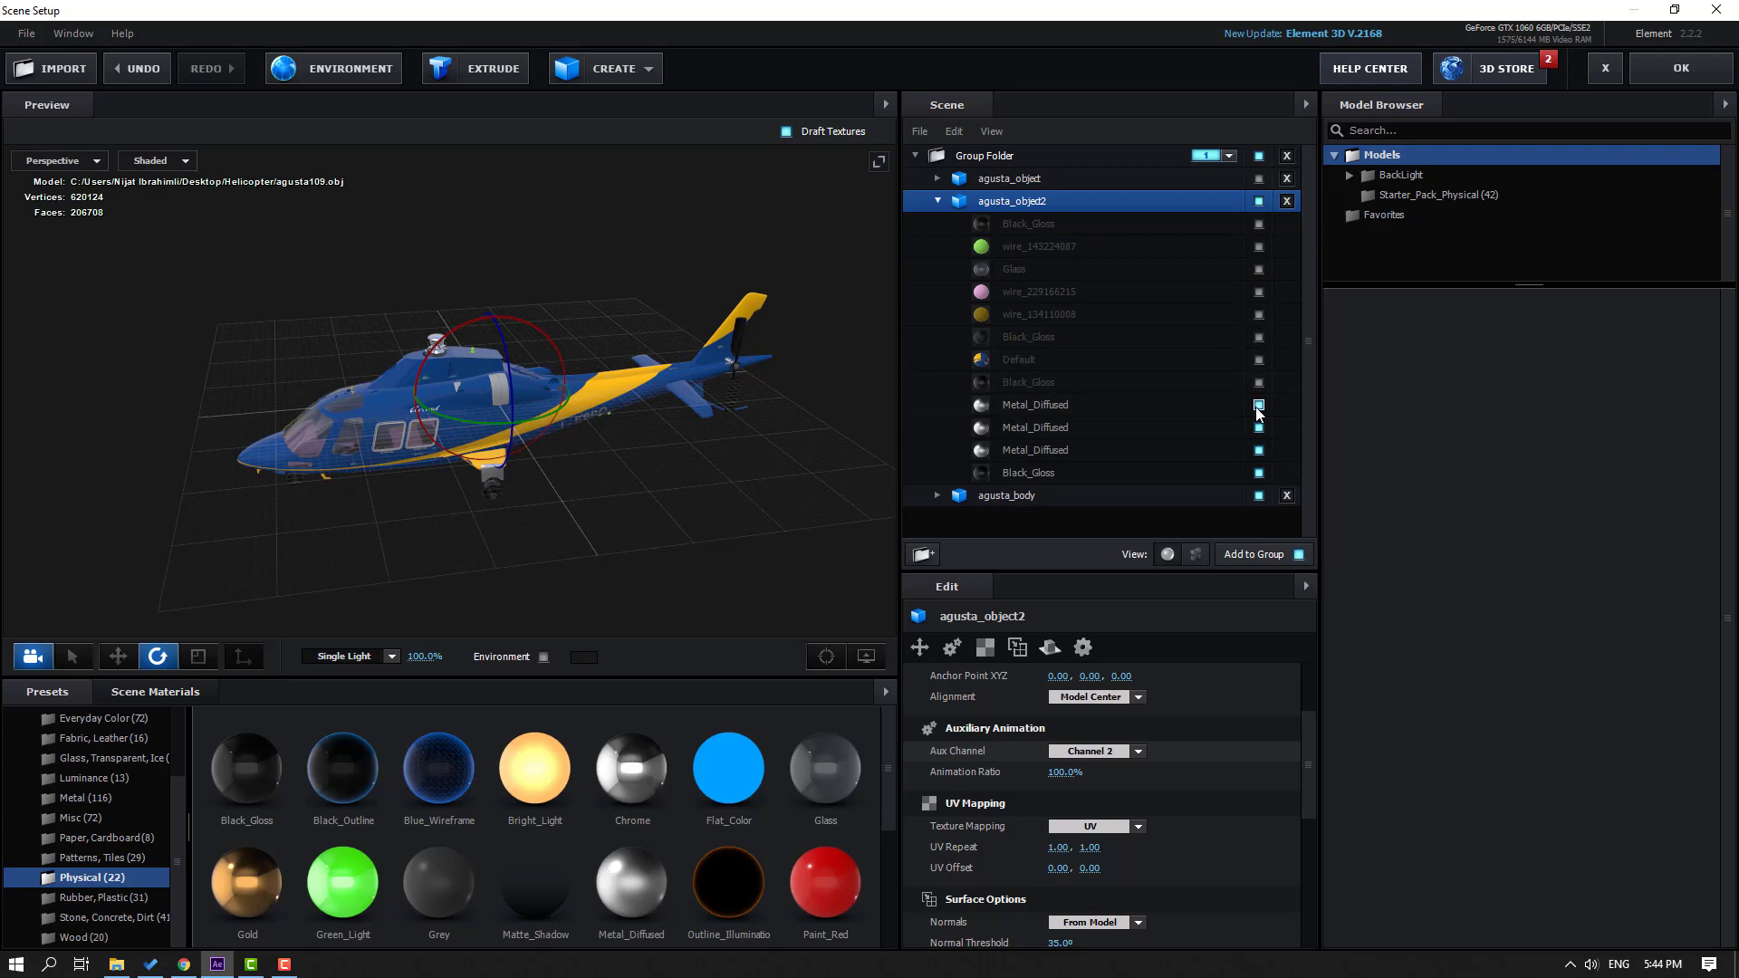
pyautogui.click(1259, 405)
pyautogui.click(1259, 428)
pyautogui.click(1258, 450)
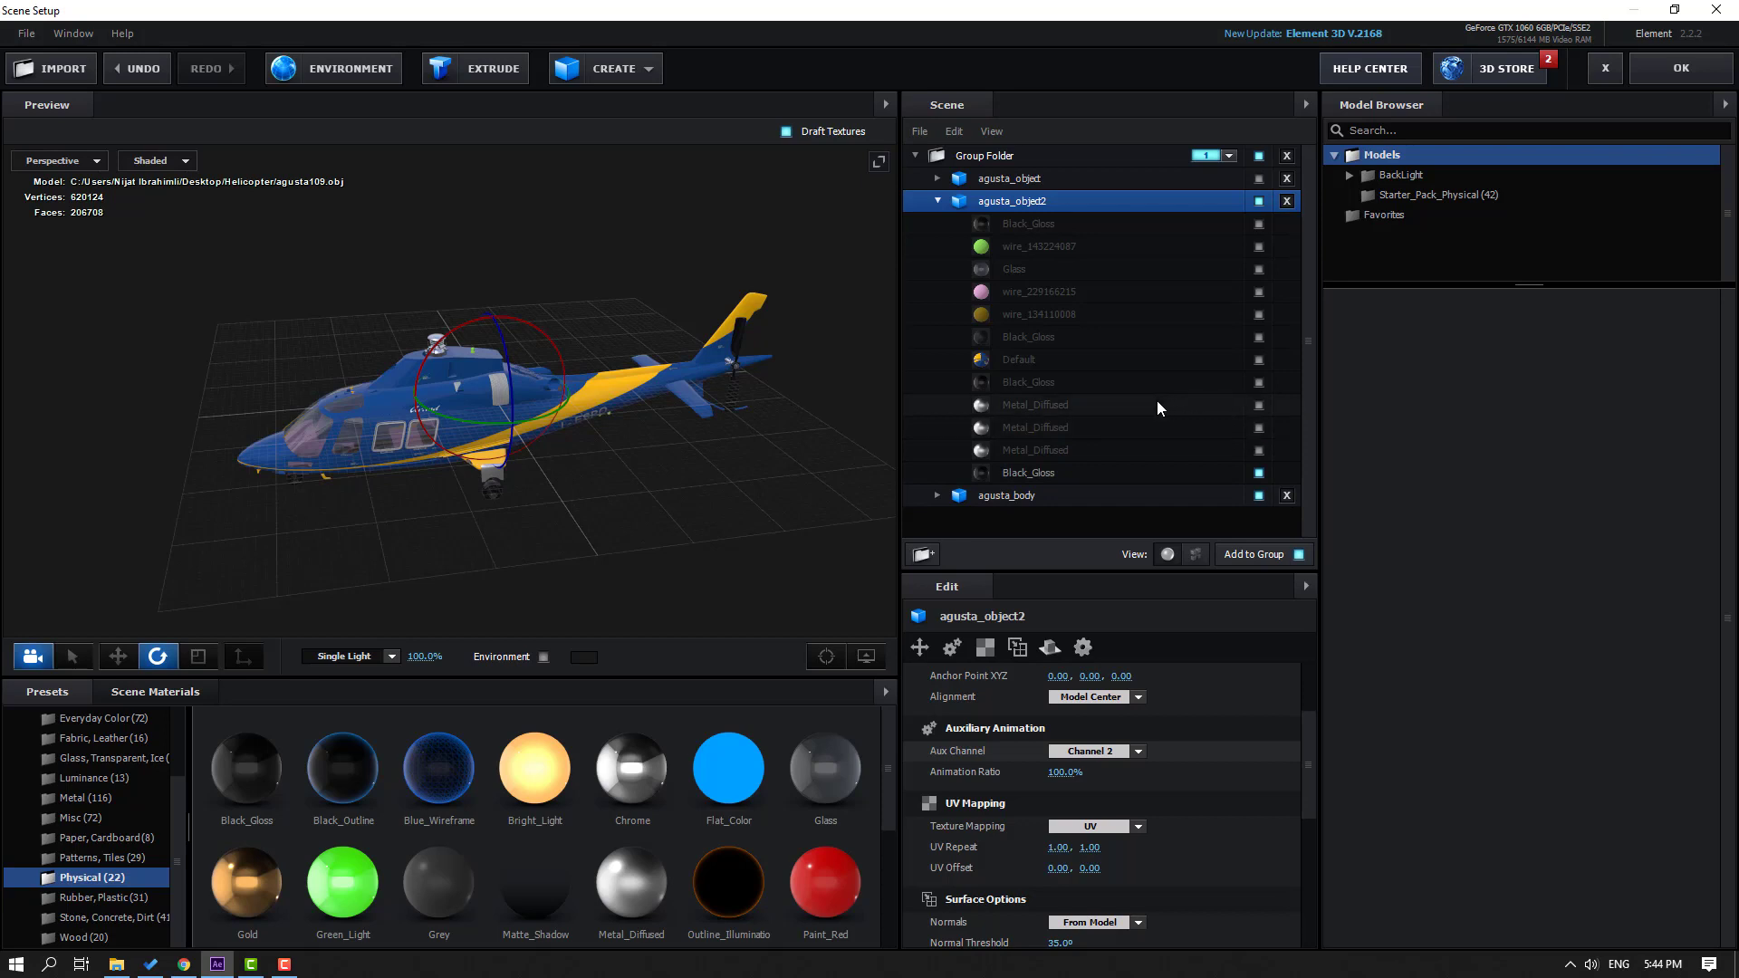
pyautogui.click(936, 202)
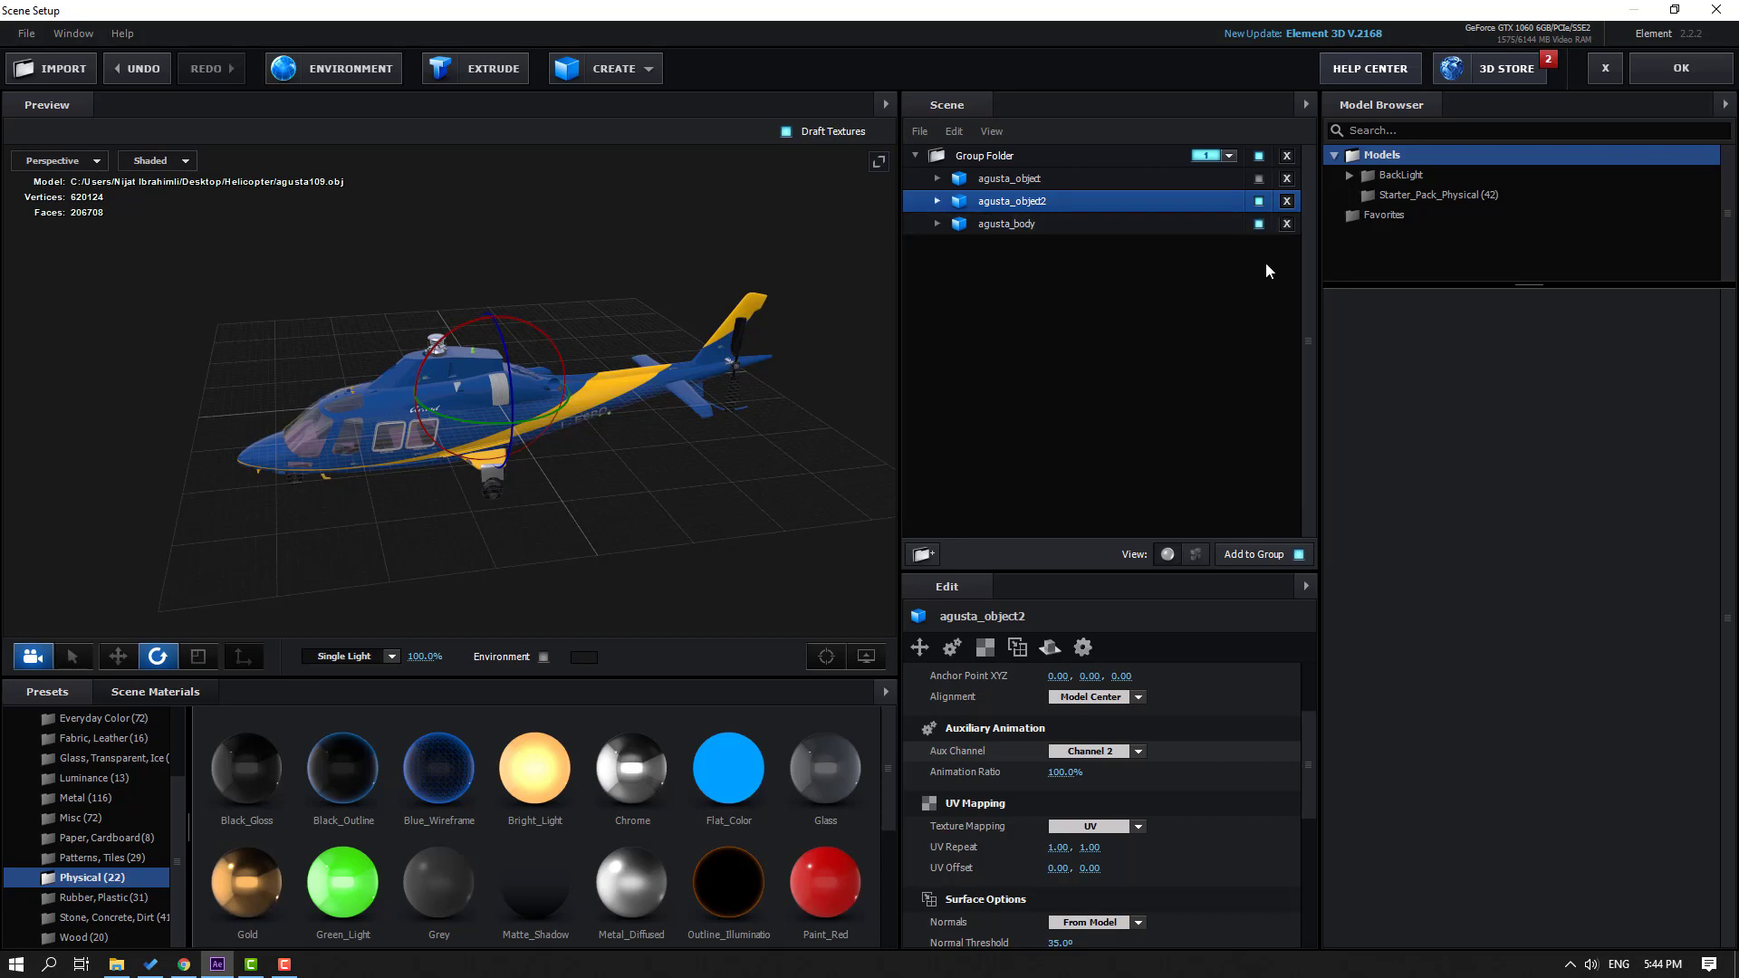
# Step: Hide agusta_body, check each model by toggling its visibility, and leave only agusta_object2 shown
pyautogui.click(1259, 225)
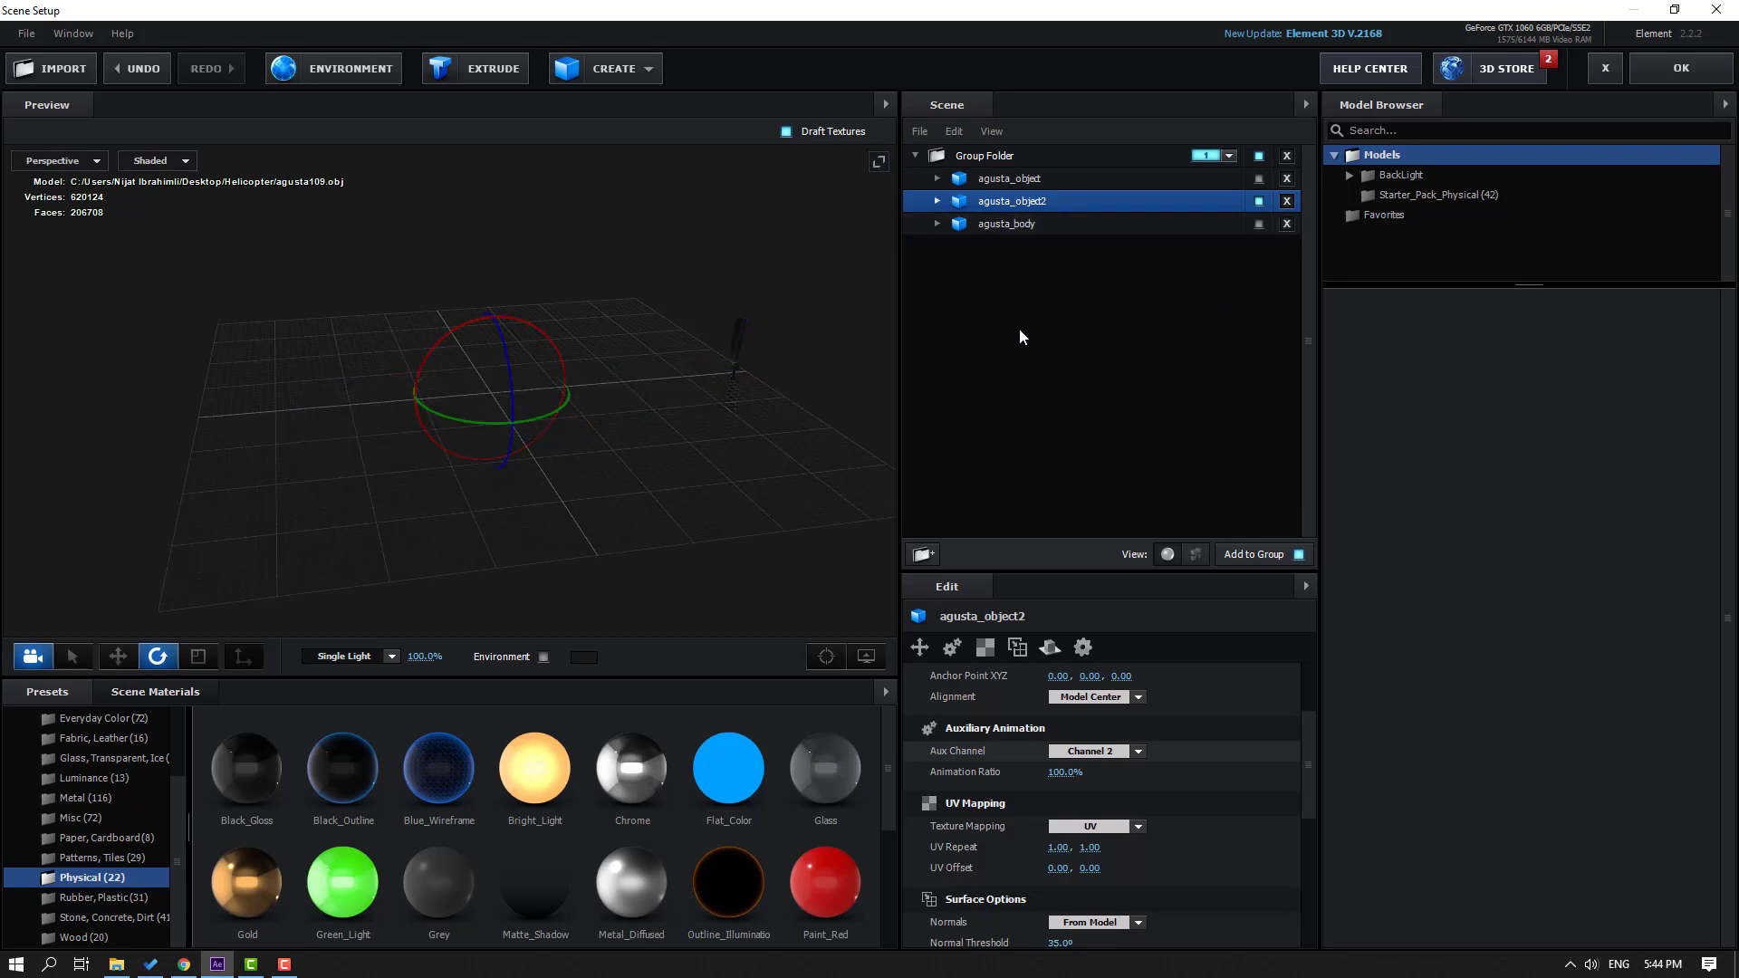
pyautogui.click(1019, 231)
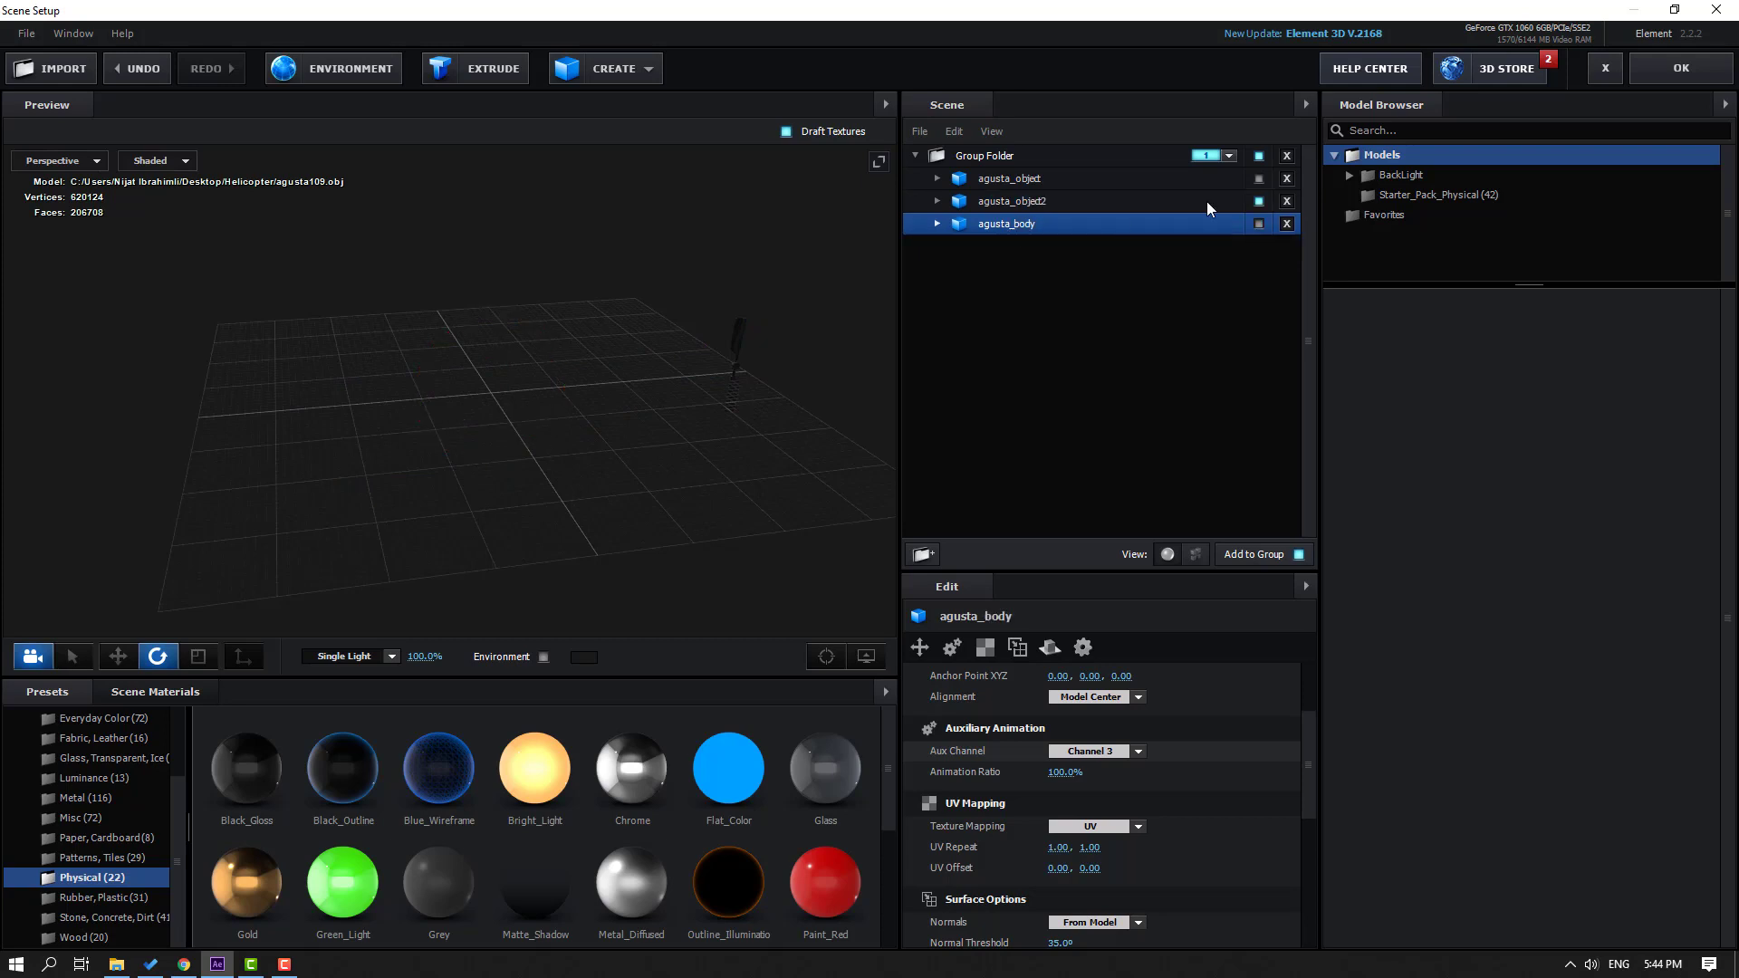
pyautogui.click(1258, 223)
pyautogui.click(1258, 224)
pyautogui.click(1258, 201)
pyautogui.click(1259, 179)
pyautogui.click(1259, 181)
pyautogui.click(1008, 201)
pyautogui.click(1258, 201)
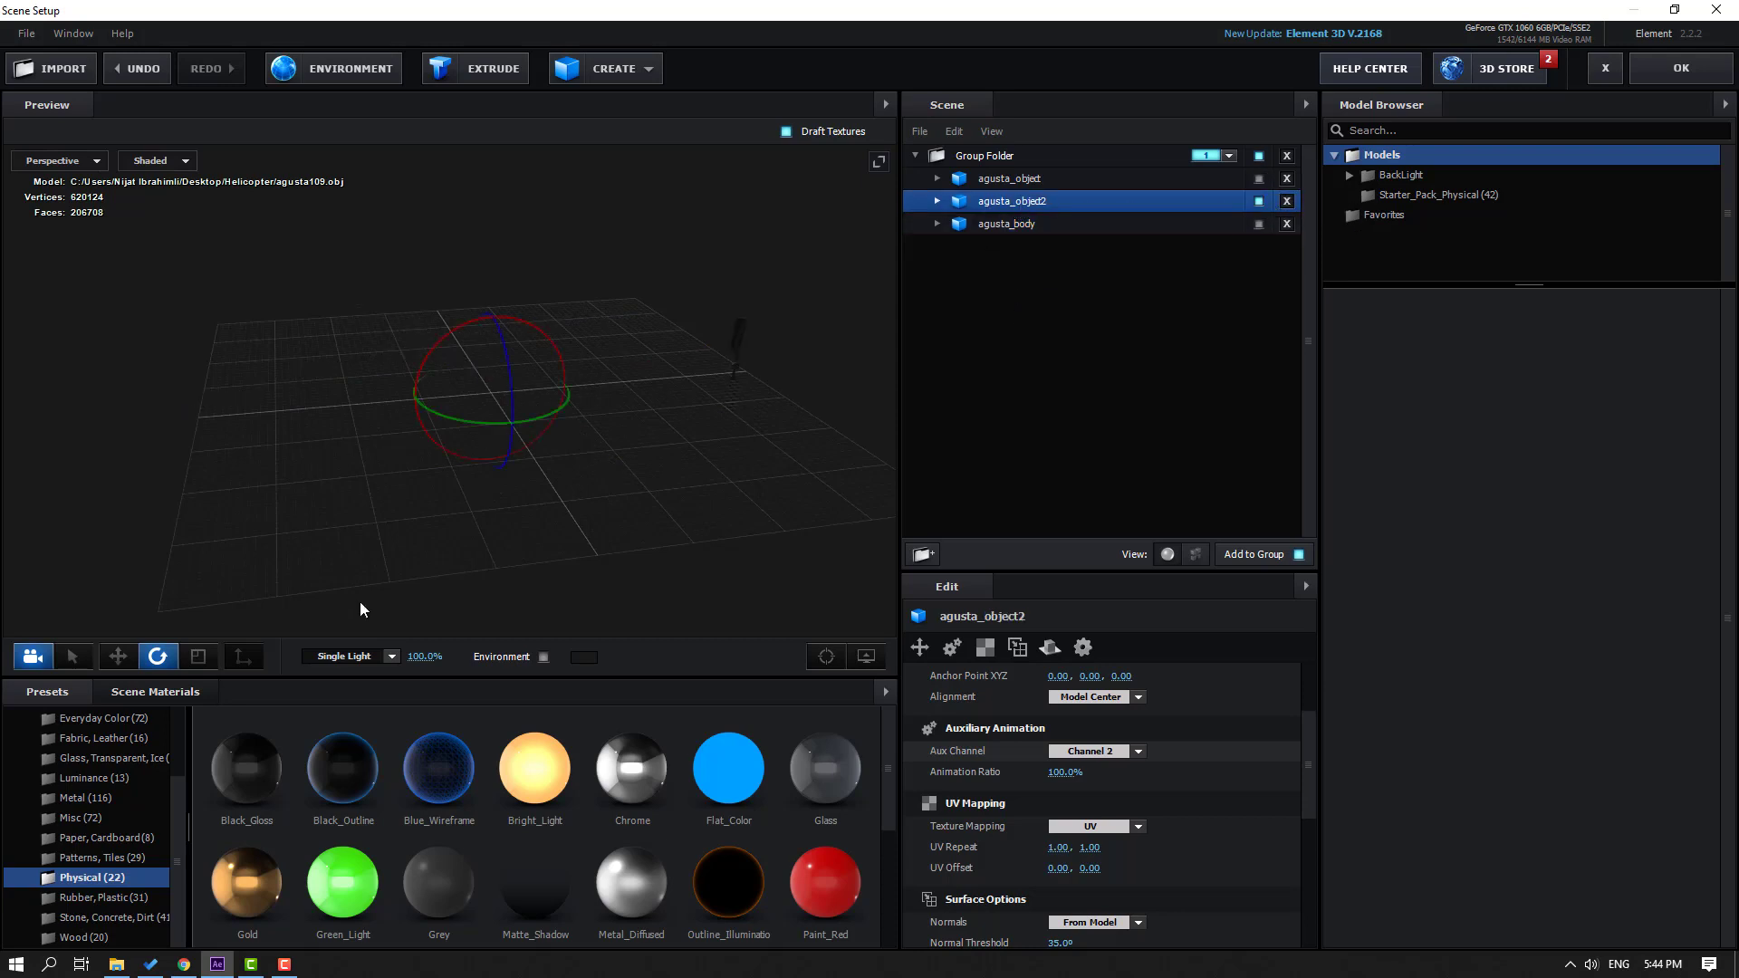
# Step: Unlock agusta_object2's anchor point and move it along Z to about -1.49, close to the tail rotor
pyautogui.click(118, 656)
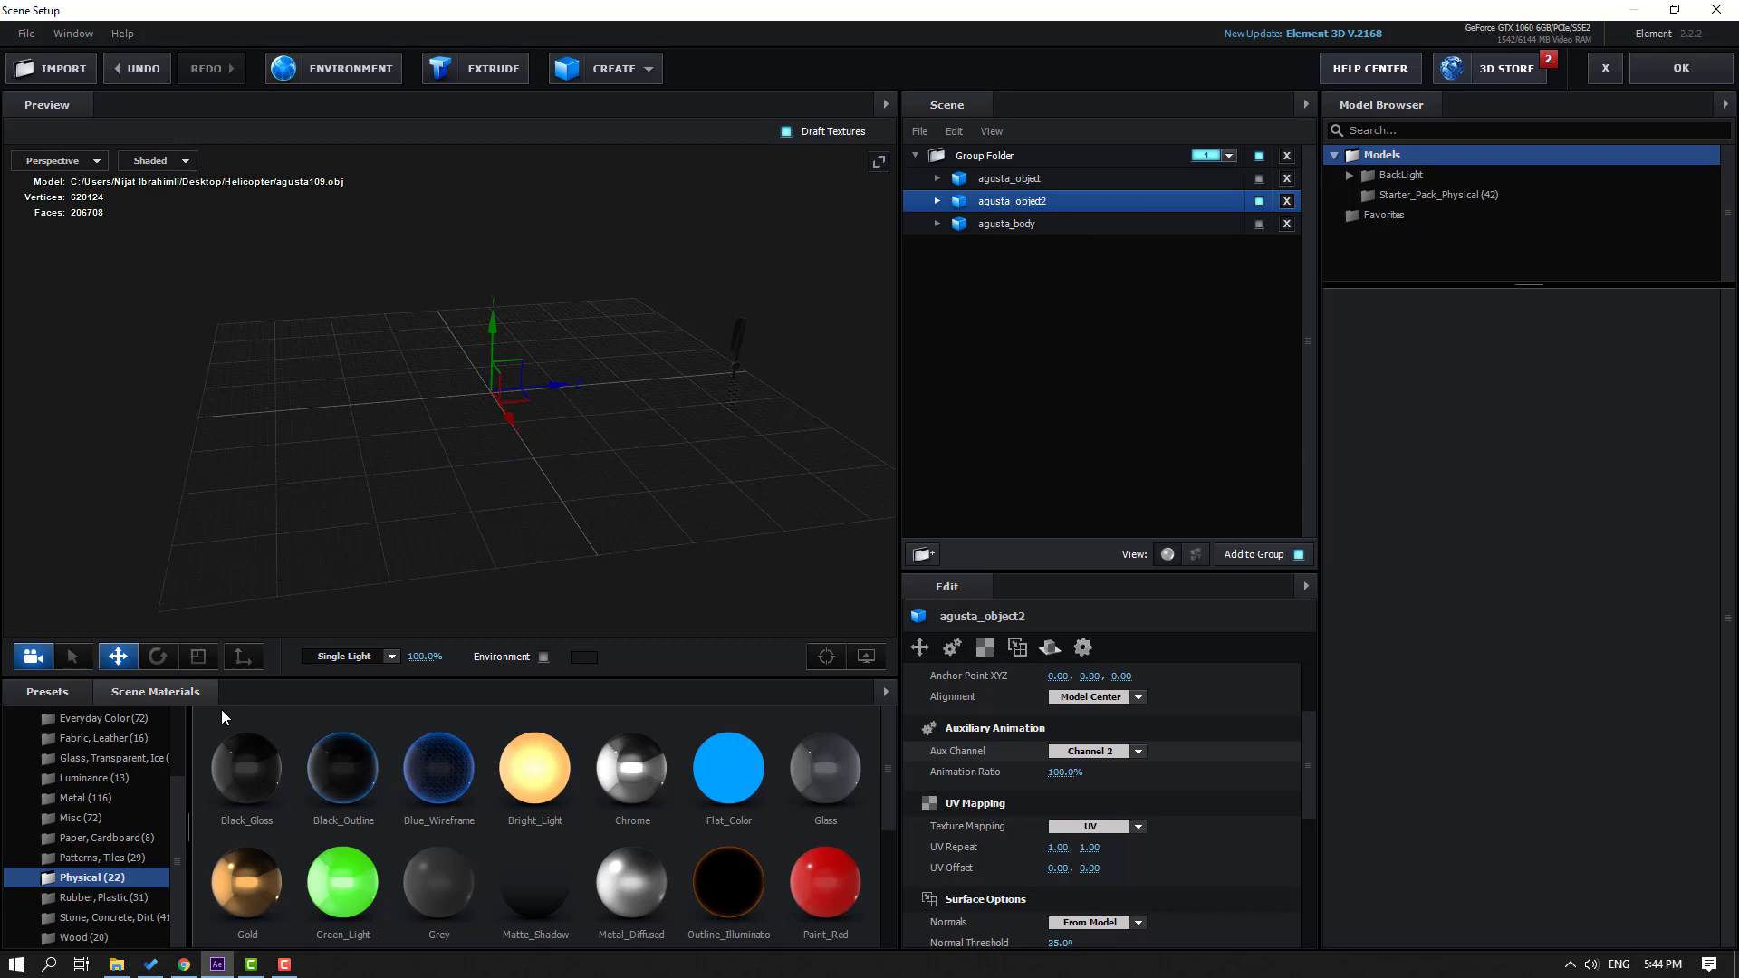
pyautogui.click(243, 656)
pyautogui.moveTo(572, 382)
pyautogui.mouseDown()
pyautogui.moveTo(781, 345)
pyautogui.moveTo(561, 401)
pyautogui.mouseUp()
pyautogui.scroll(5, 732, 390)
pyautogui.scroll(8, 507, 384)
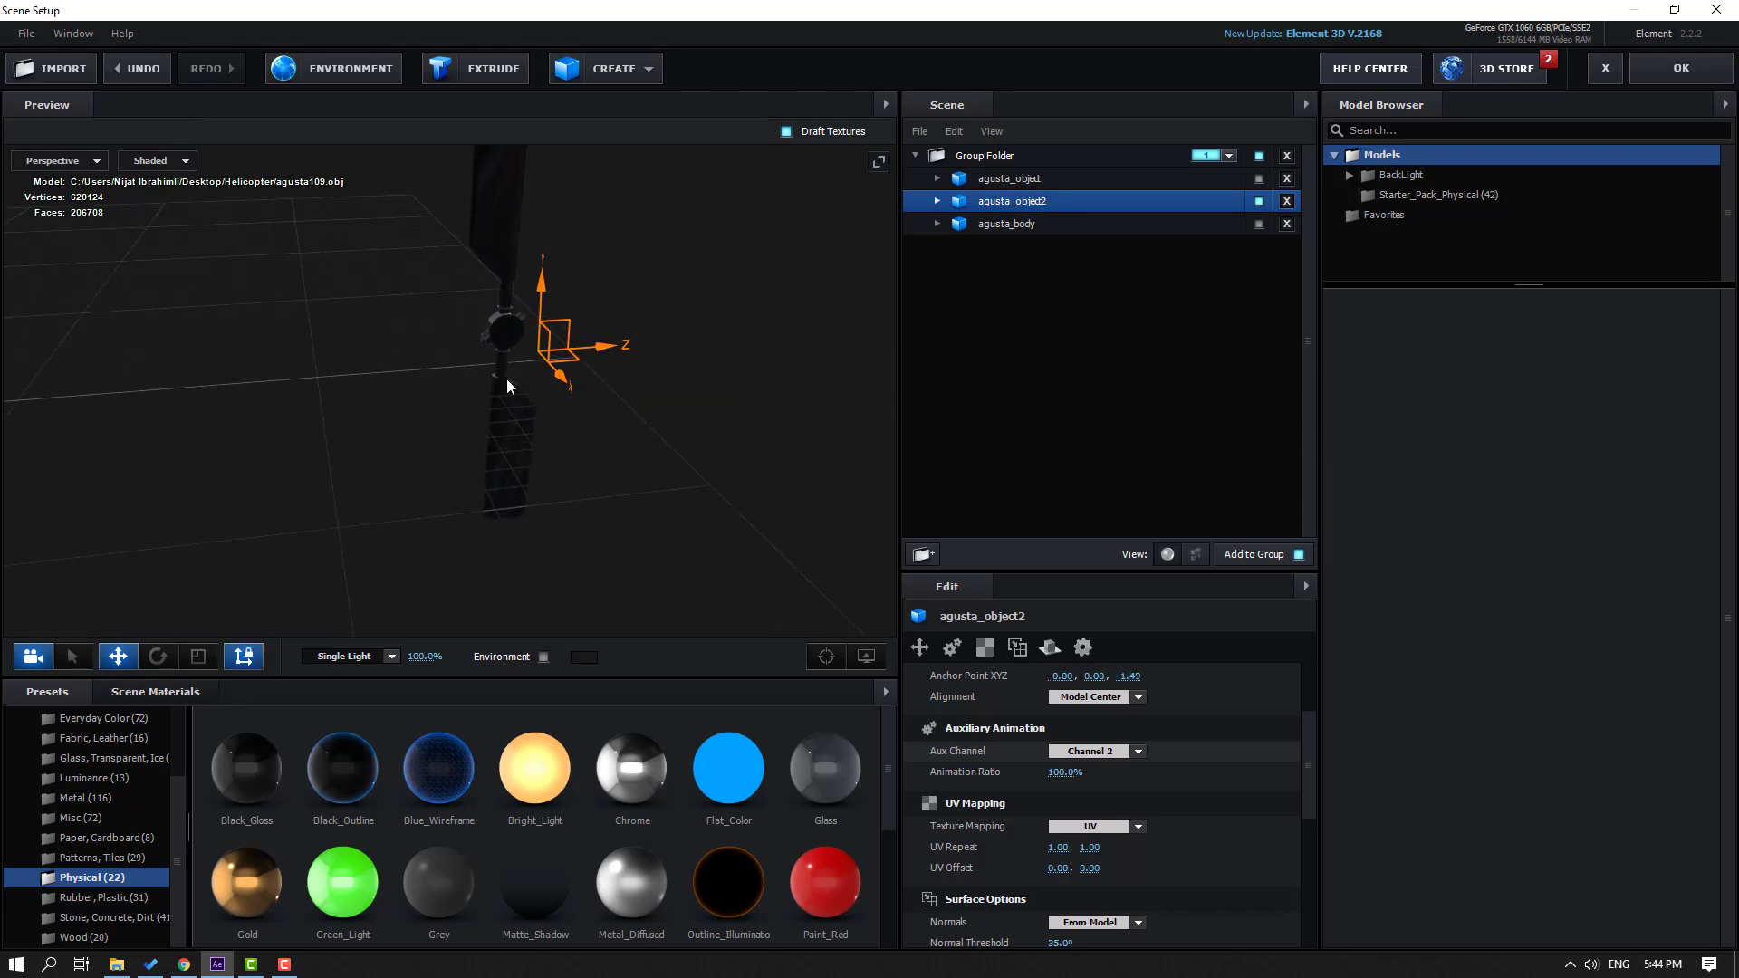
pyautogui.moveTo(518, 294); pyautogui.dragTo(395, 265)
# Step: Align agusta_object2's anchor point with the rotor hub in the Left view, at about Y 0.08 and Z -1.40
pyautogui.click(56, 161)
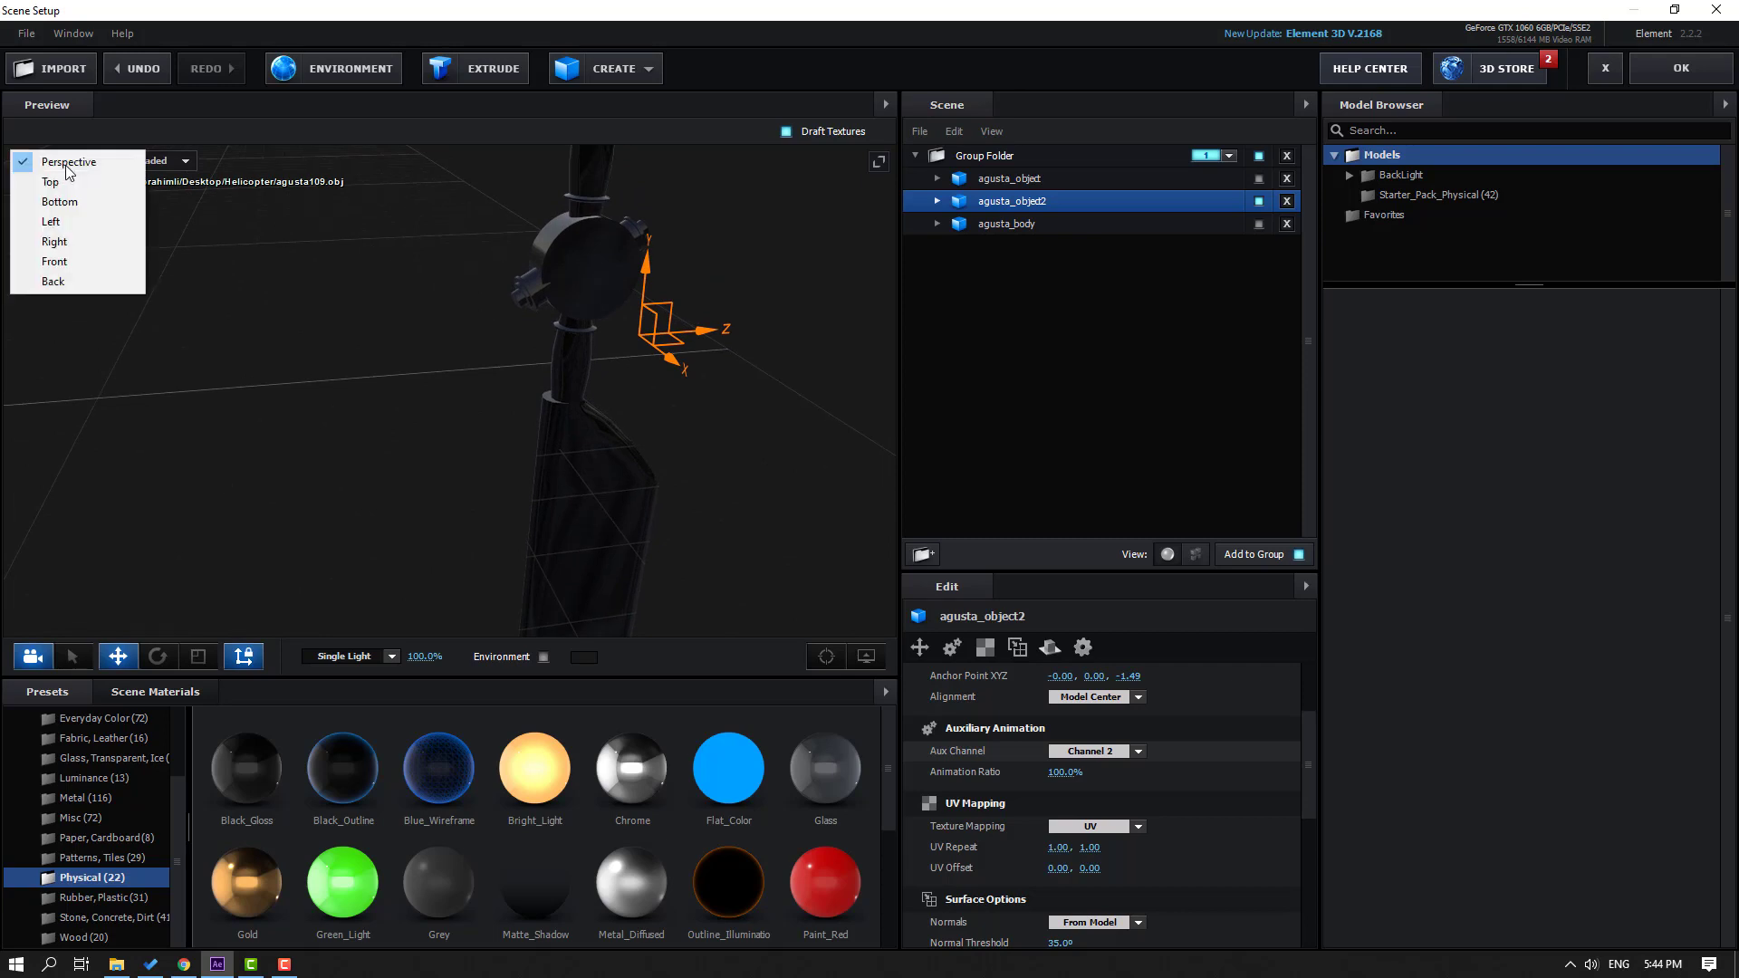
pyautogui.click(73, 225)
pyautogui.moveTo(422, 357)
pyautogui.mouseDown()
pyautogui.moveTo(205, 377)
pyautogui.moveTo(422, 362)
pyautogui.mouseUp()
pyautogui.scroll(8, 422, 363)
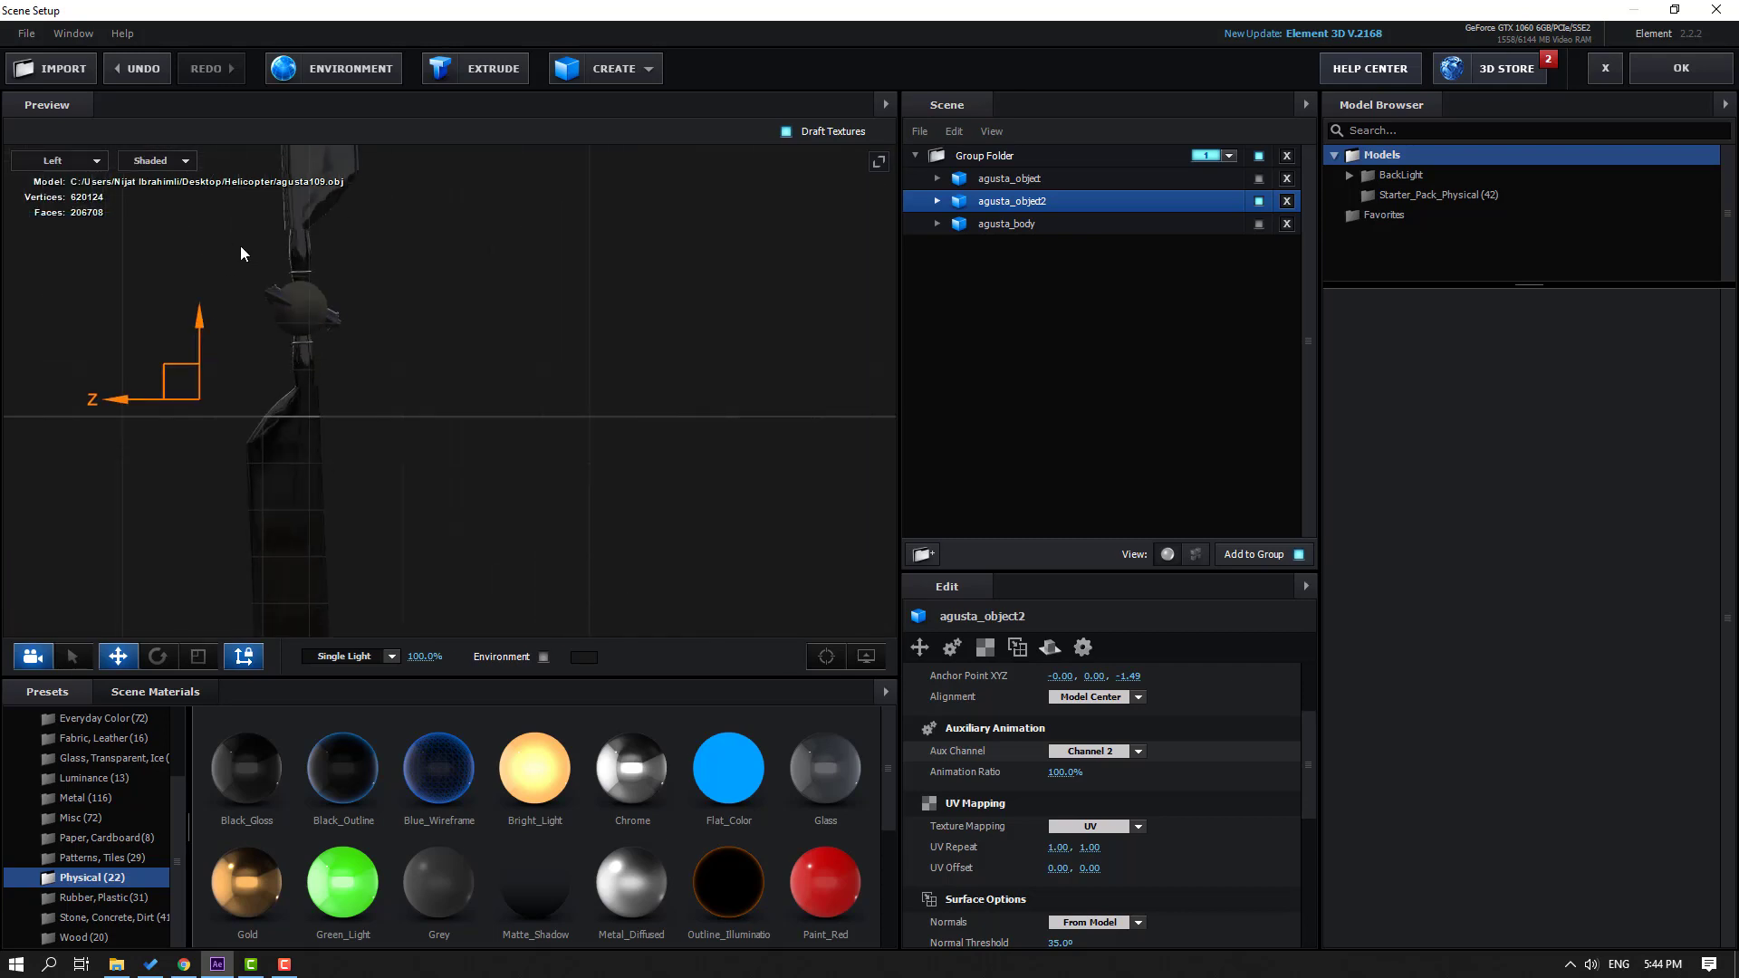
pyautogui.moveTo(241, 246); pyautogui.dragTo(415, 409)
pyautogui.moveTo(273, 549); pyautogui.dragTo(470, 378)
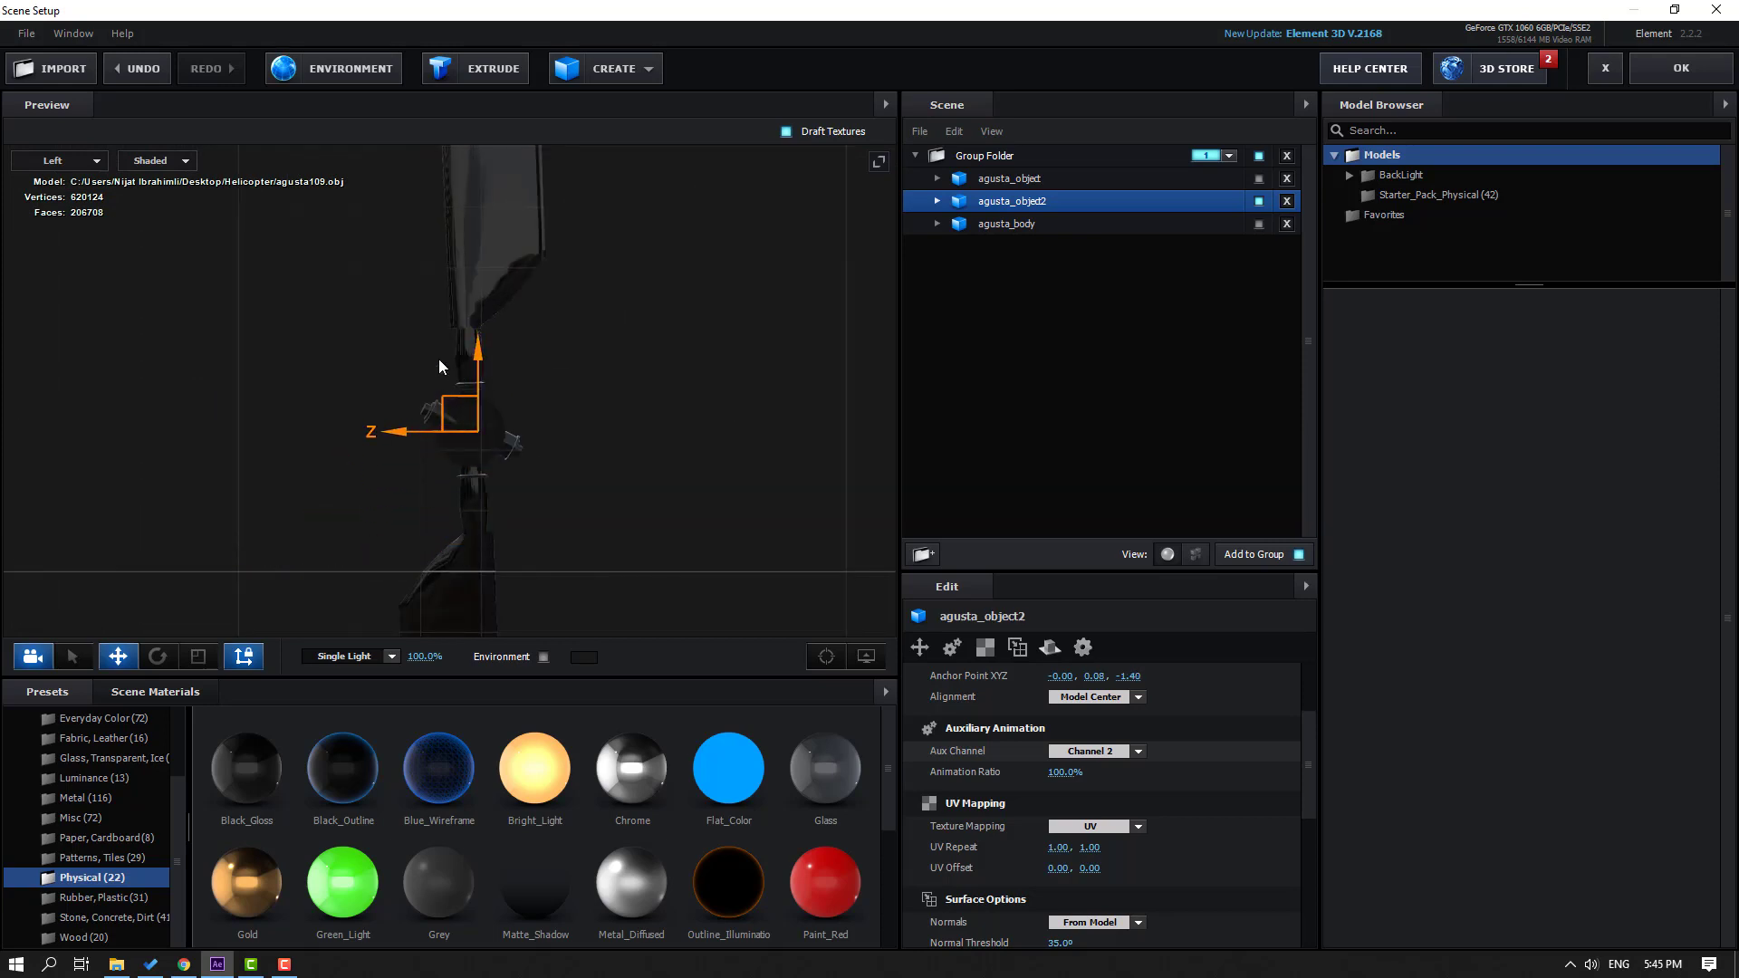
# Step: Return to the Perspective view, shift the anchor point to about X -0.11 on the tail rotor hub, and end anchor editing
pyautogui.click(58, 160)
pyautogui.click(50, 160)
pyautogui.moveTo(377, 338); pyautogui.dragTo(471, 385)
pyautogui.scroll(-1, 623, 380)
pyautogui.moveTo(644, 305); pyautogui.dragTo(621, 370)
pyautogui.click(243, 656)
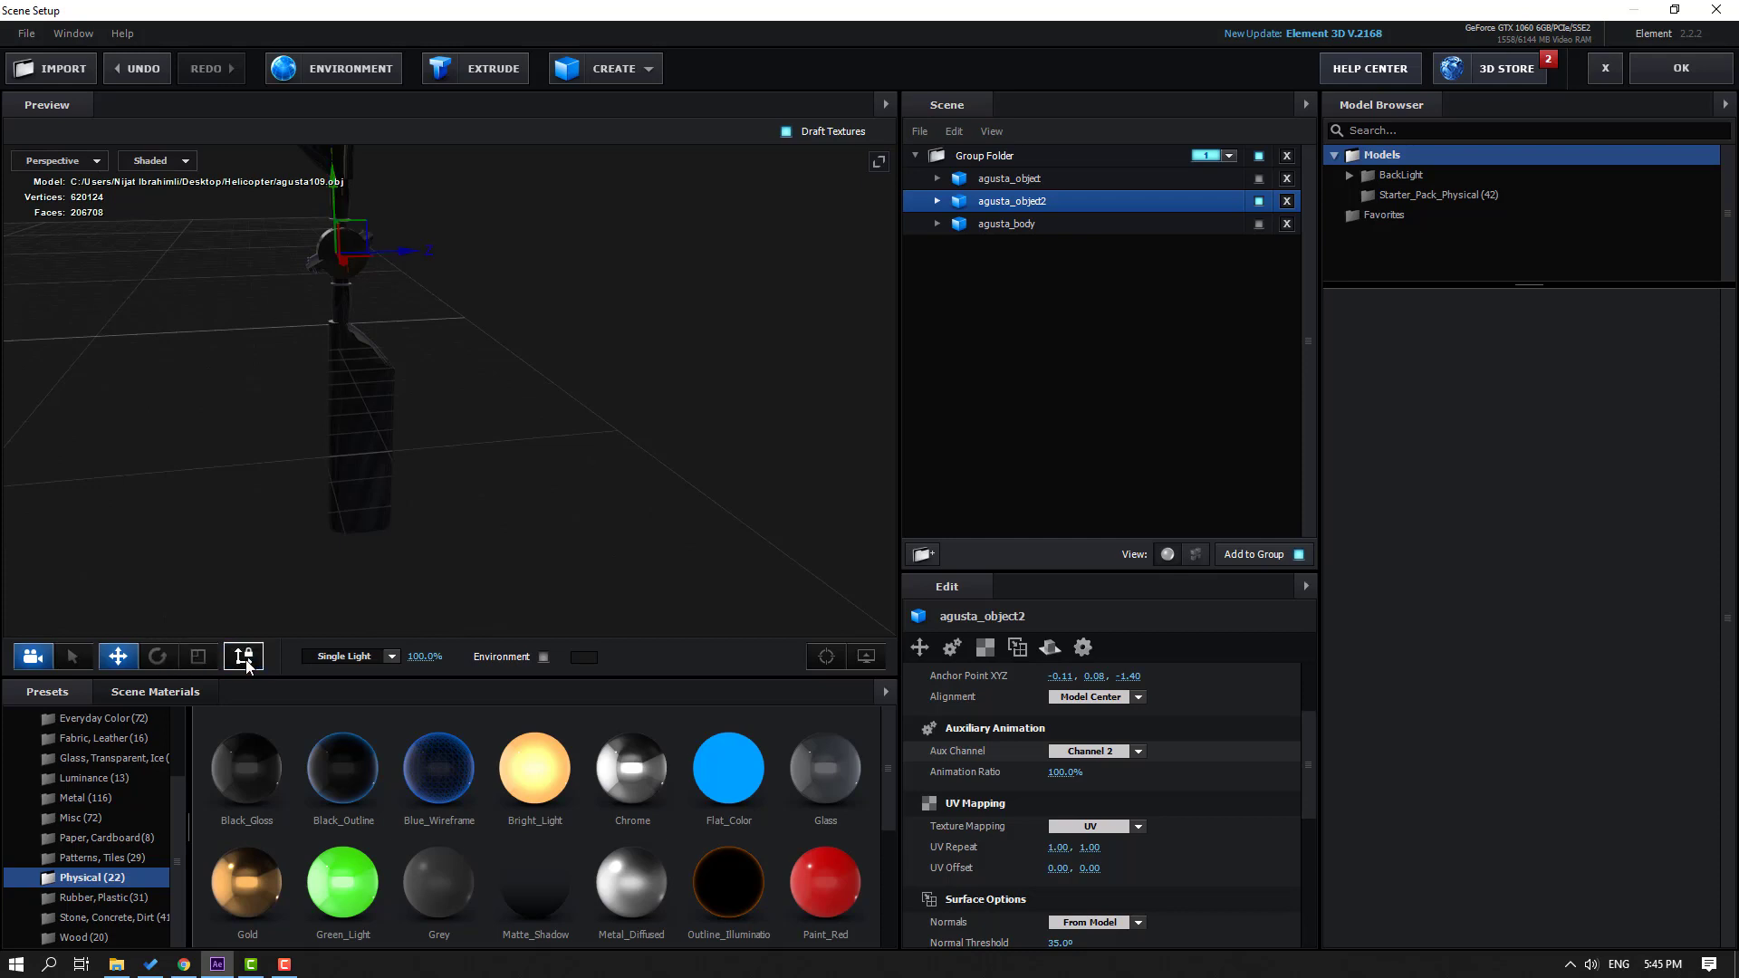
# Step: Test-rotate the tail rotor around its new anchor point and undo the rotation
pyautogui.click(157, 658)
pyautogui.moveTo(290, 417); pyautogui.dragTo(362, 380)
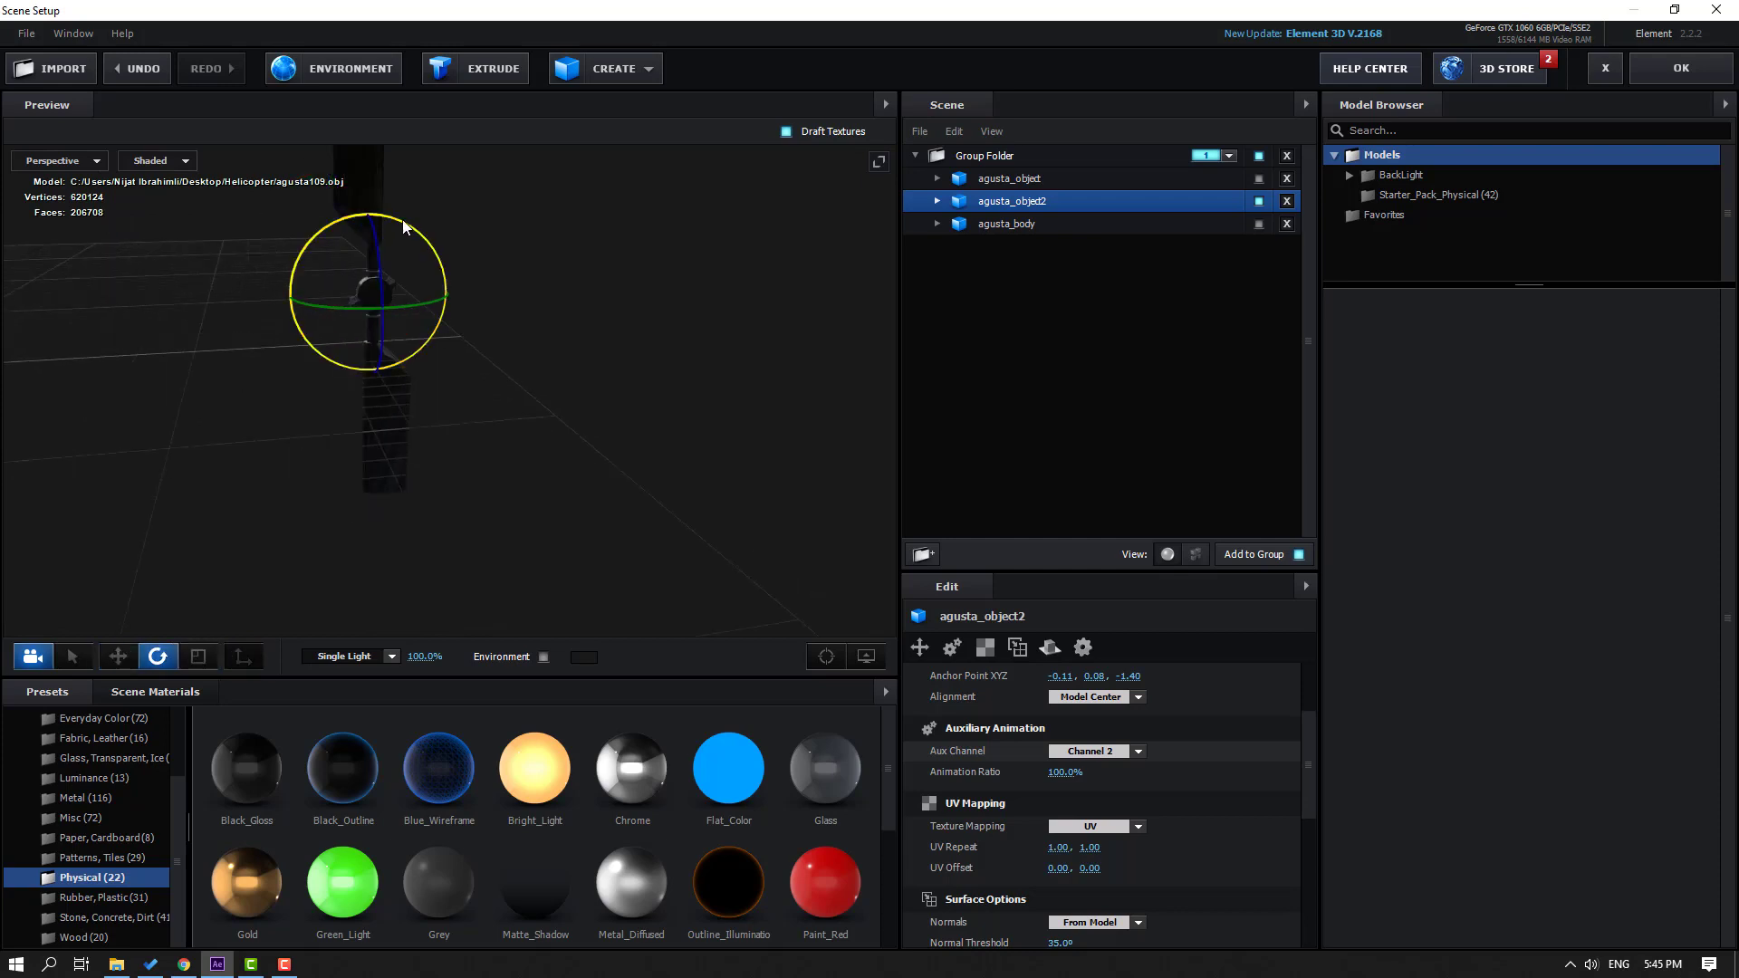
pyautogui.moveTo(404, 225); pyautogui.dragTo(435, 310)
pyautogui.hotkey('ctrl', 'z')
pyautogui.scroll(5, 412, 347)
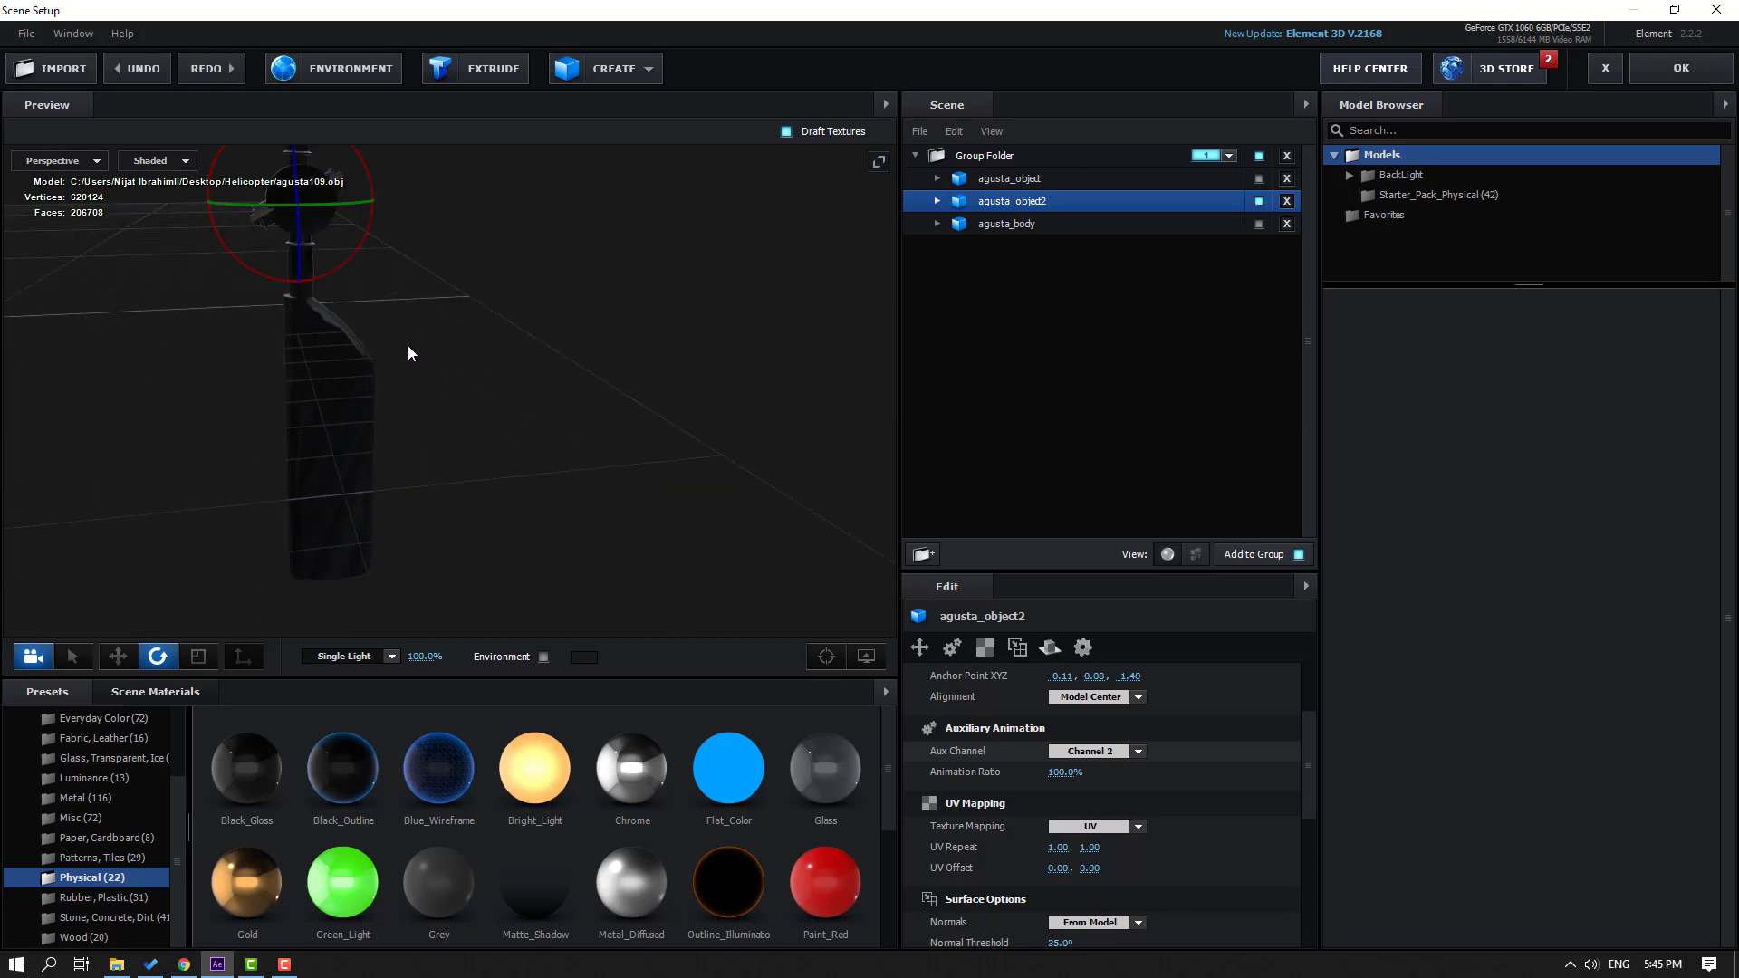
# Step: Show agusta_object and agusta_body again and apply the scene to the composition
pyautogui.click(119, 658)
pyautogui.moveTo(407, 371); pyautogui.dragTo(558, 405)
pyautogui.click(1259, 178)
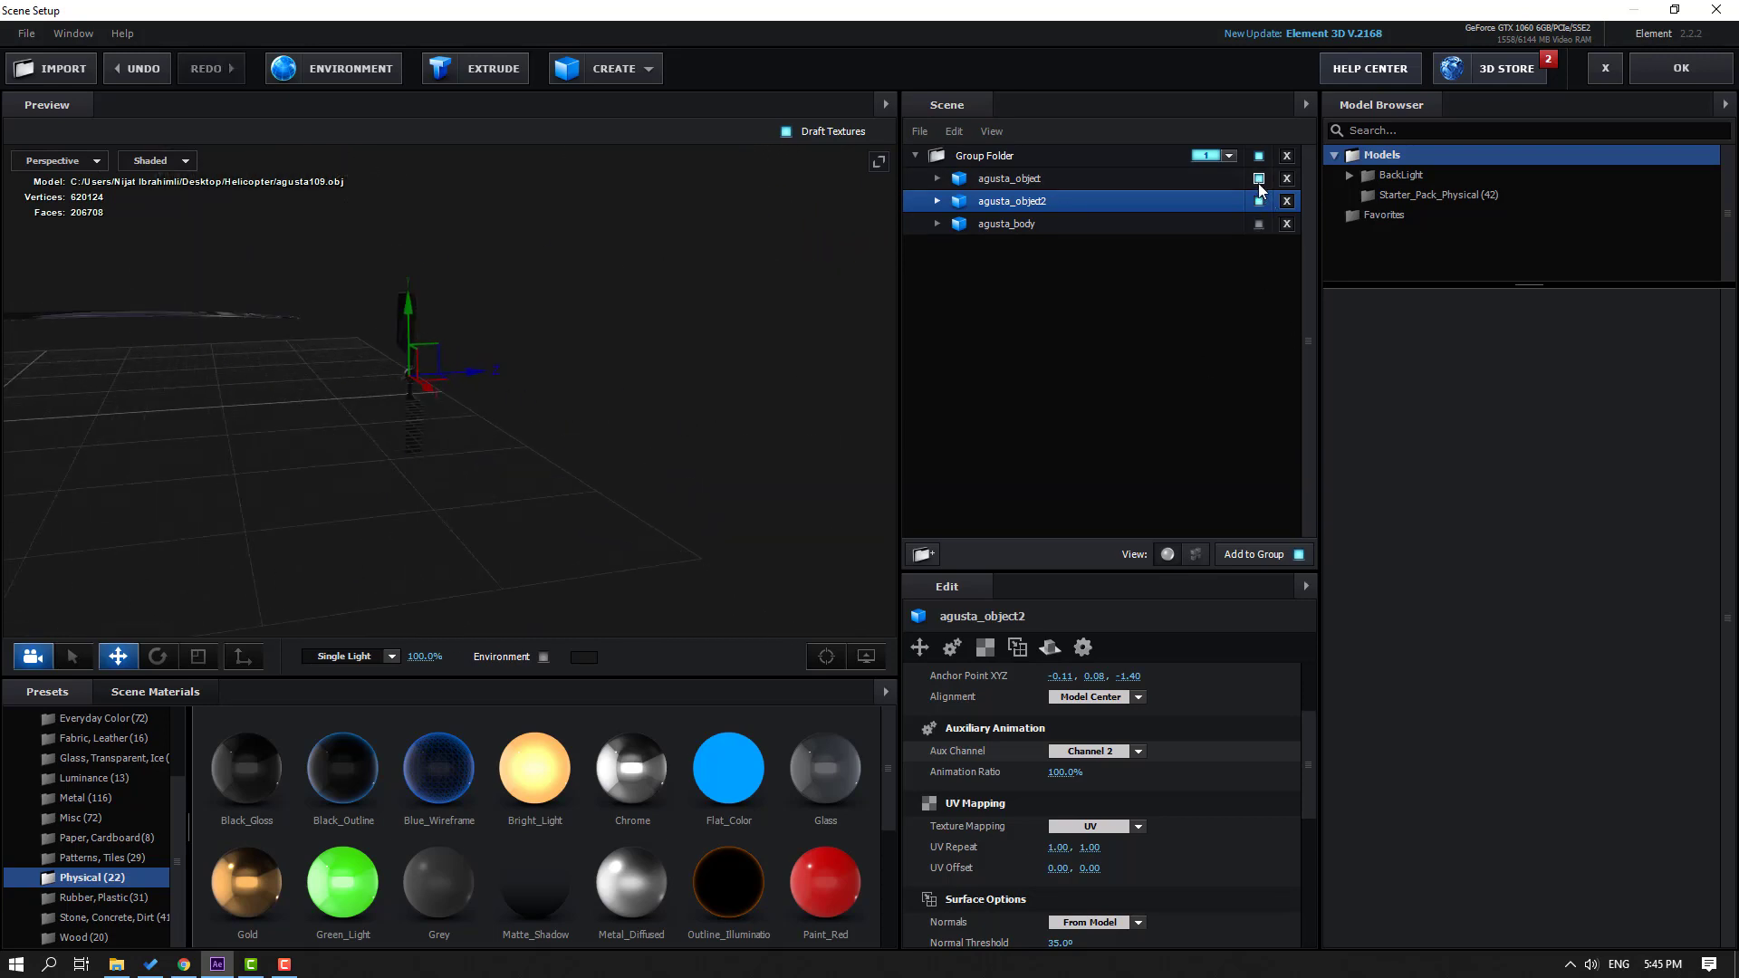
pyautogui.click(1259, 224)
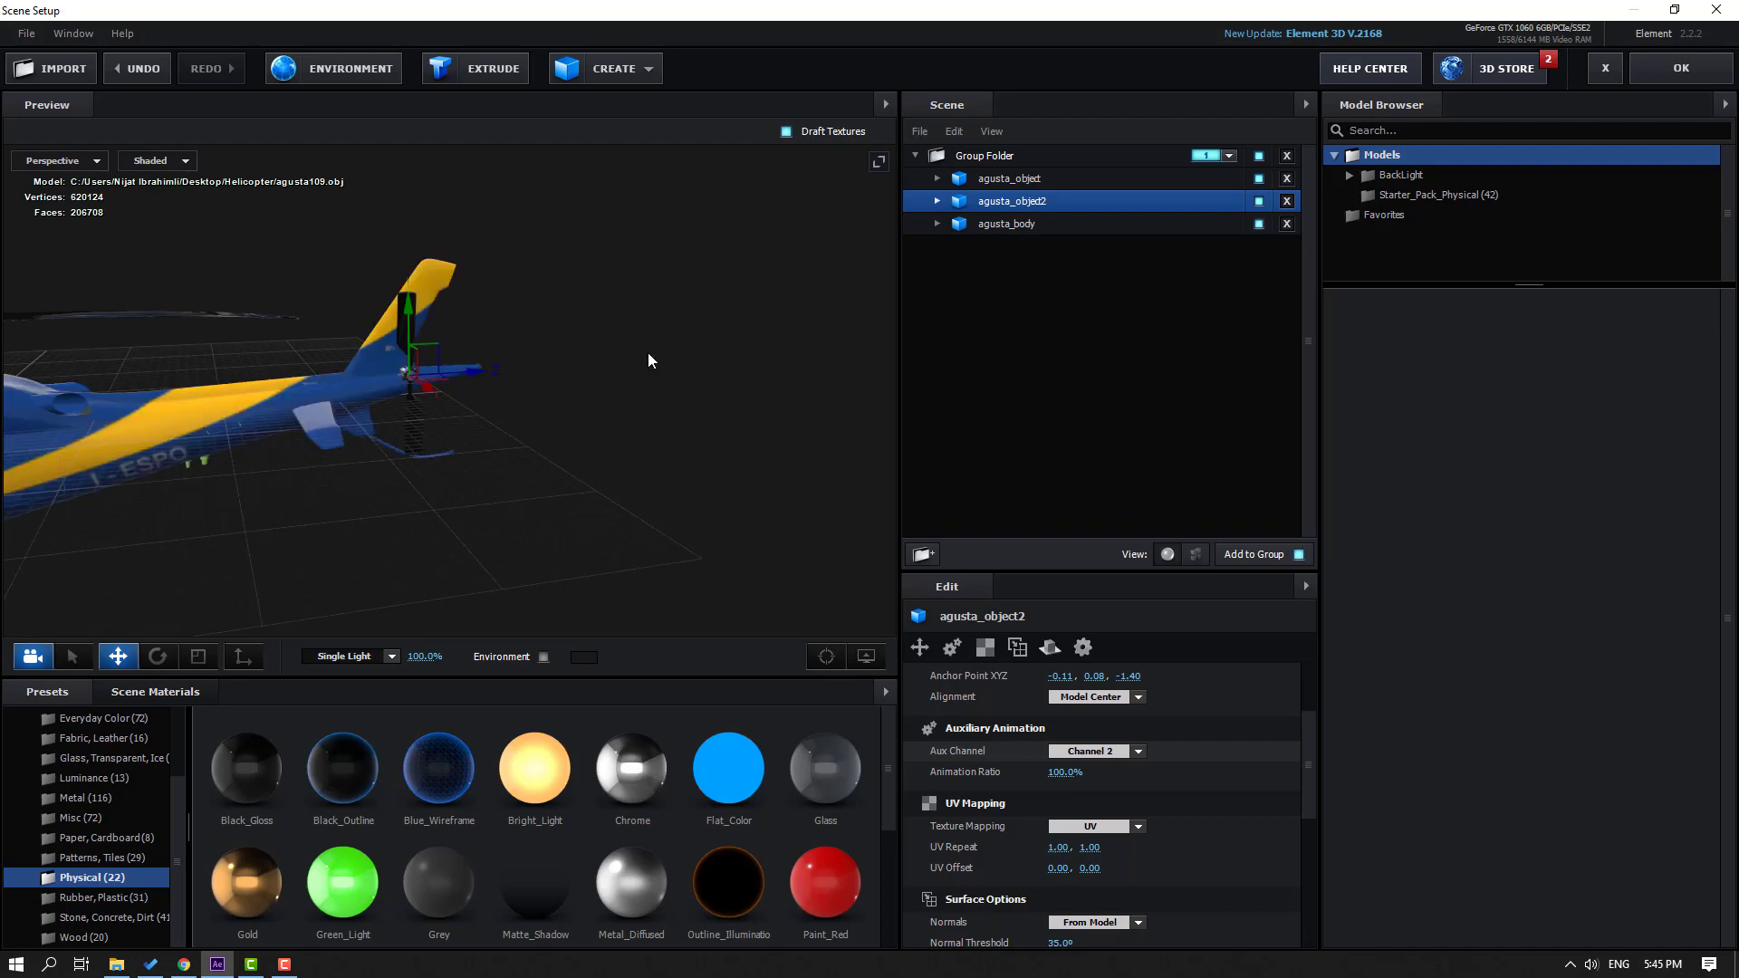
pyautogui.click(1607, 70)
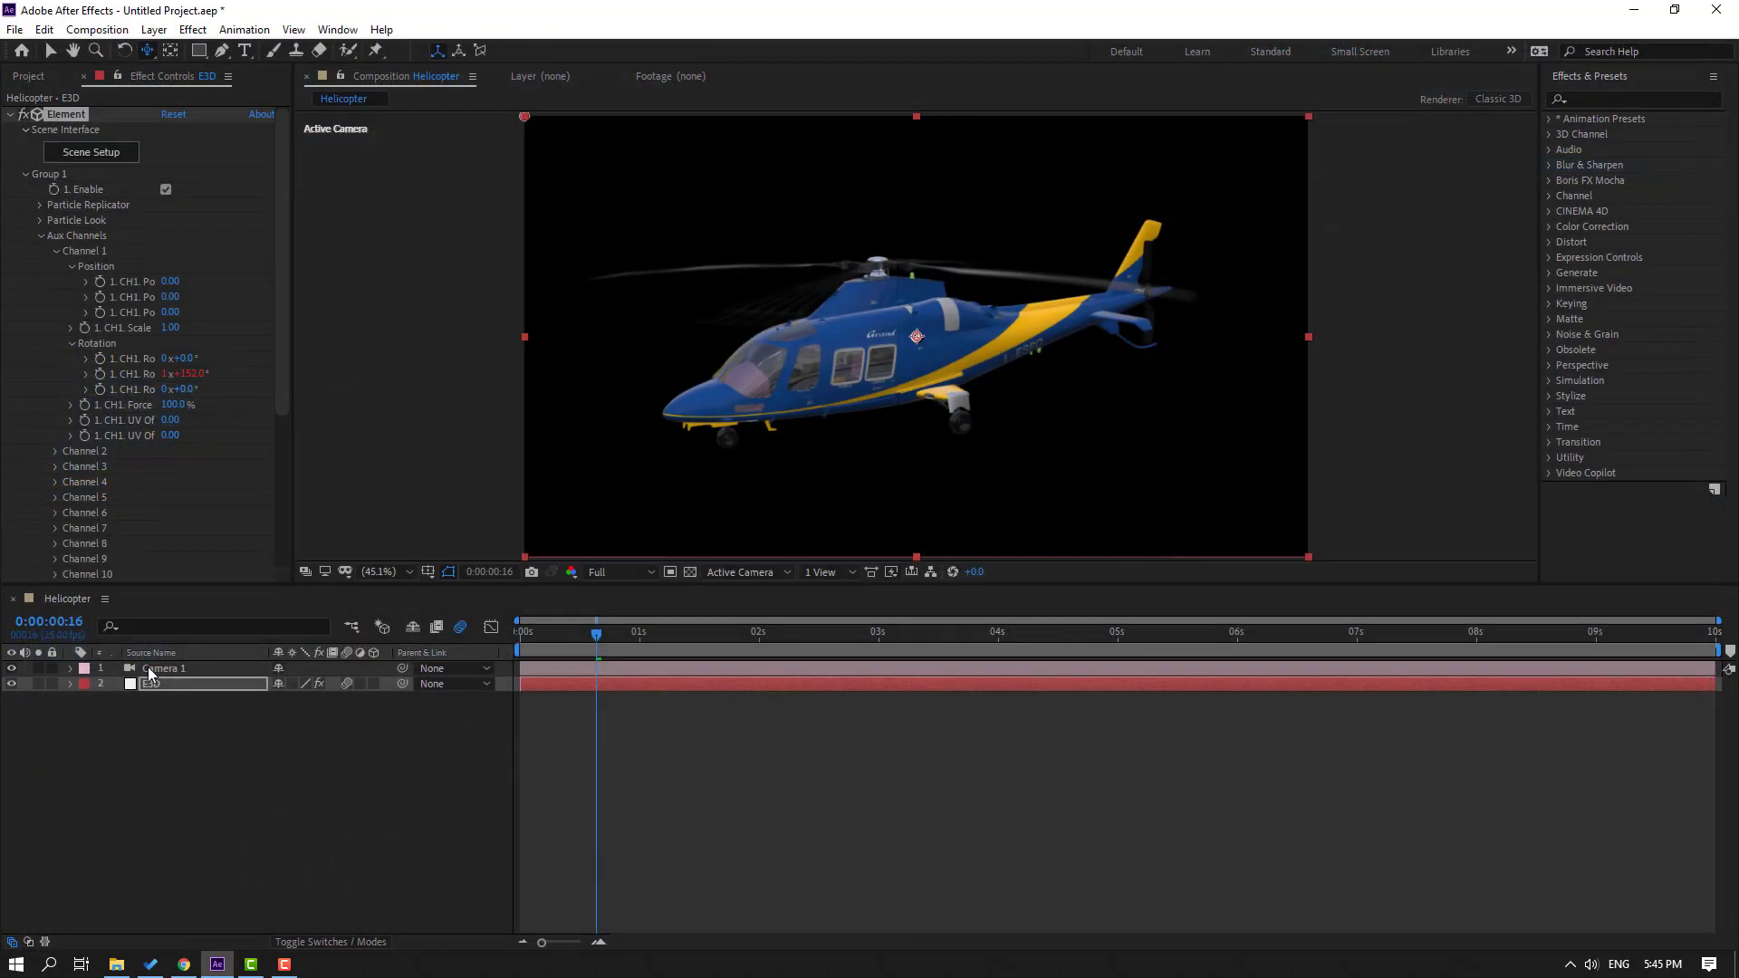
# Step: Expand Channel 2 in Group 1's auxiliary channels, test its Y rotation on the tail rotor, and undo the change
pyautogui.click(56, 253)
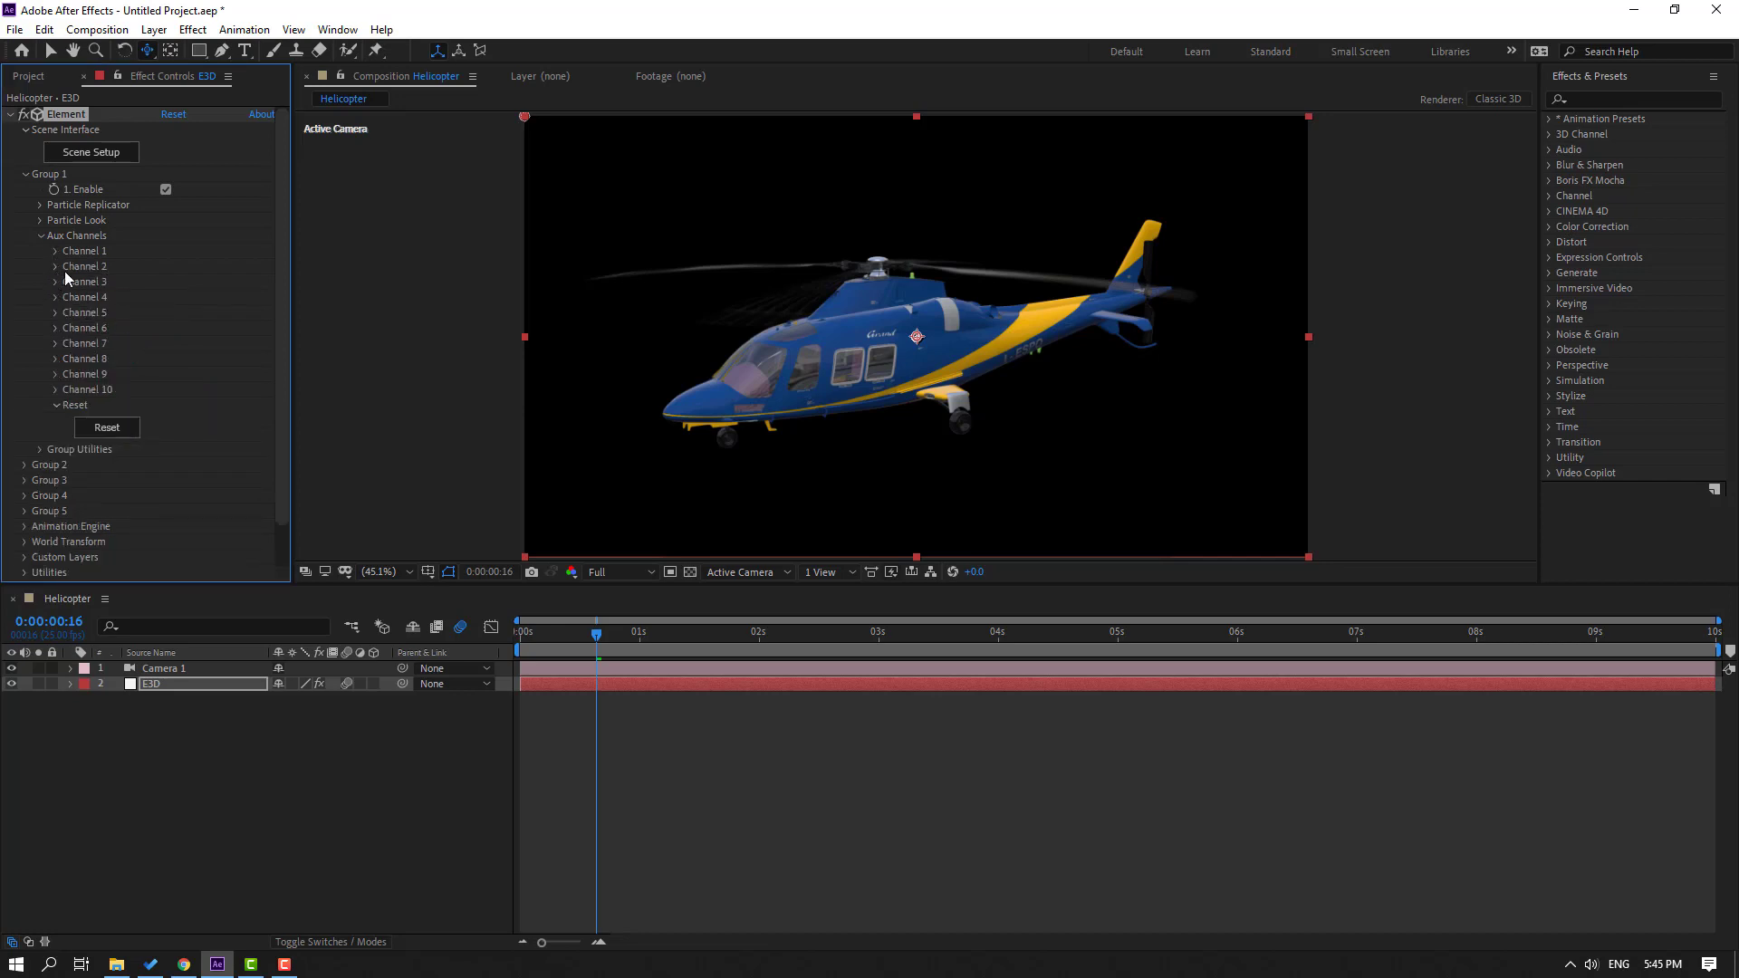
pyautogui.click(57, 267)
pyautogui.click(71, 359)
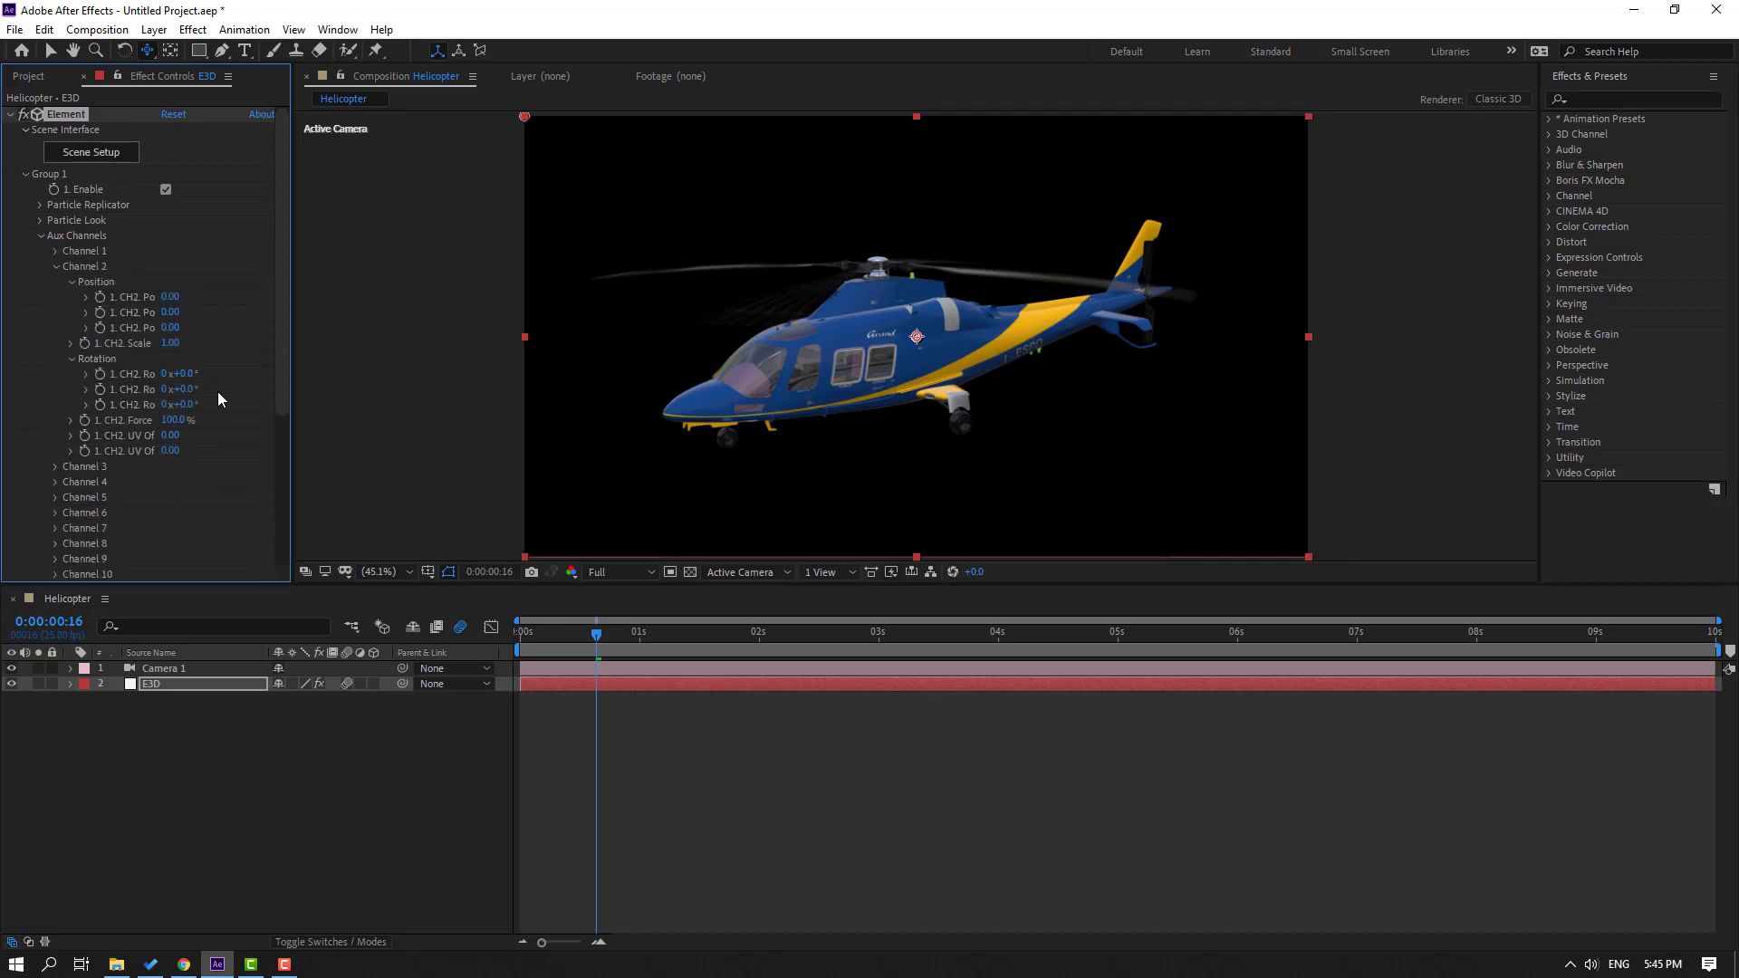
pyautogui.moveTo(190, 390); pyautogui.dragTo(213, 389)
pyautogui.moveTo(464, 352); pyautogui.dragTo(547, 351)
pyautogui.hotkey('ctrl', 'z')
# Step: Test Channel 2's Z and X rotations while watching the tail rotor up close, undoing the trial values
pyautogui.scroll(2, 942, 341)
pyautogui.moveTo(1295, 317); pyautogui.dragTo(871, 380)
pyautogui.scroll(1, 960, 353)
pyautogui.moveTo(1036, 330); pyautogui.dragTo(844, 385)
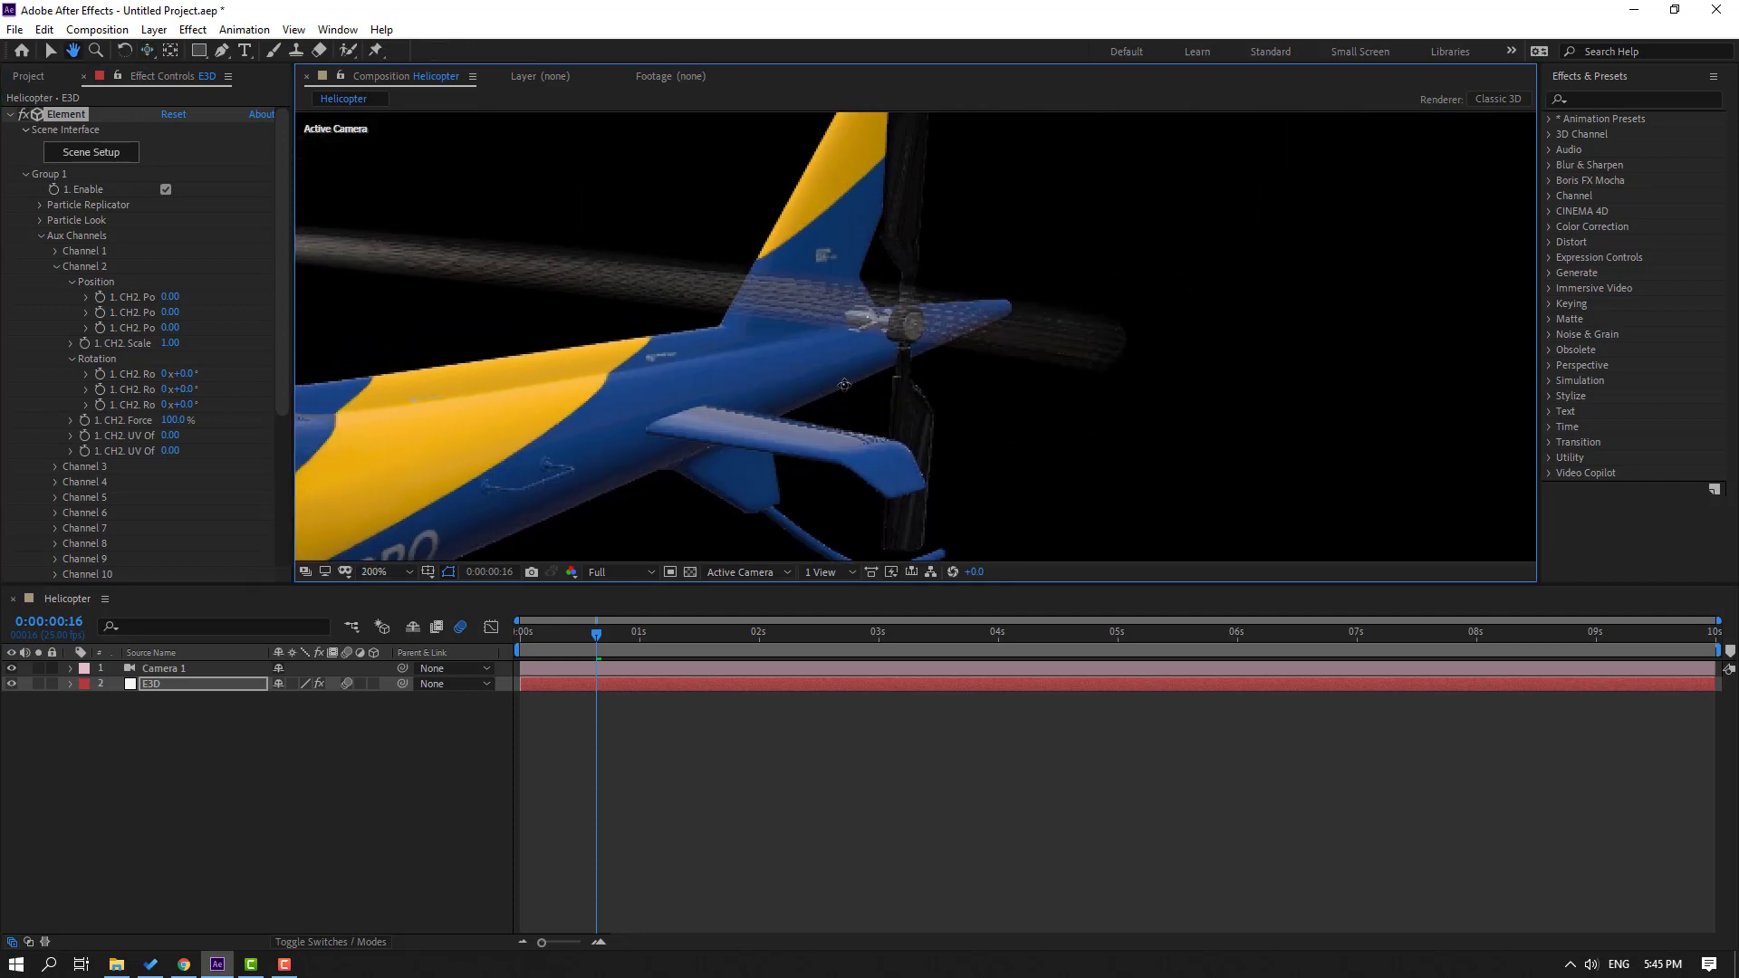
pyautogui.press('c')
pyautogui.moveTo(188, 405); pyautogui.dragTo(320, 383)
pyautogui.hotkey('ctrl', 'z')
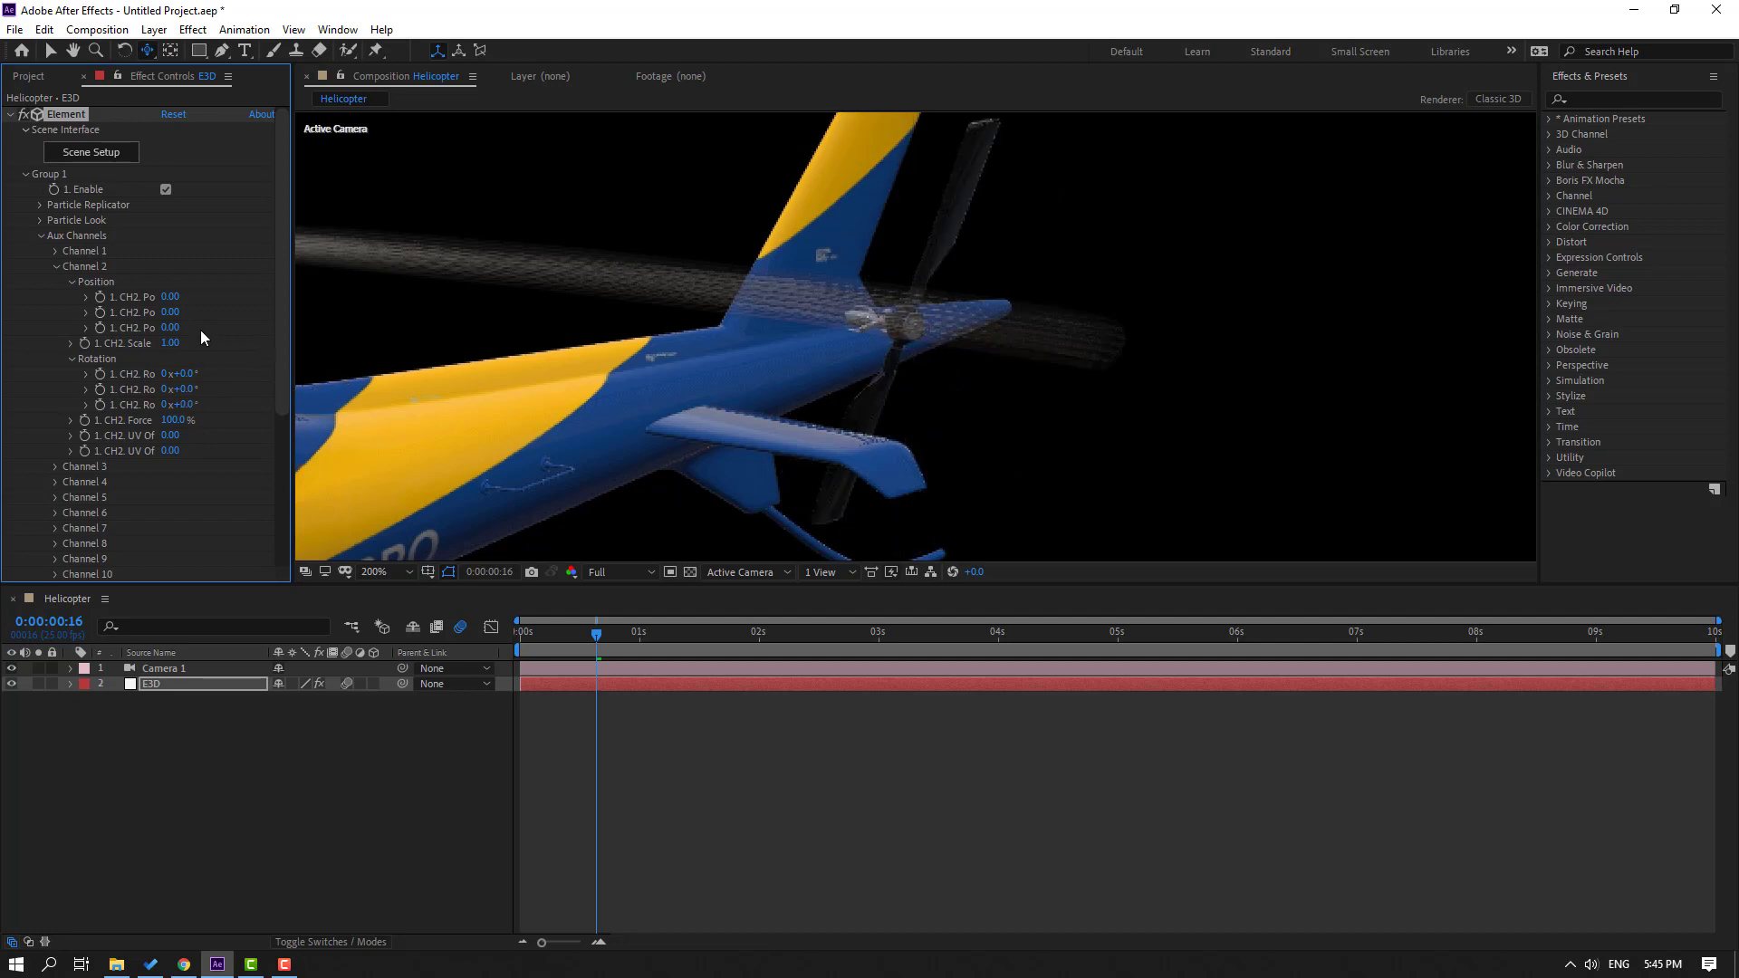
pyautogui.moveTo(181, 373); pyautogui.dragTo(255, 370)
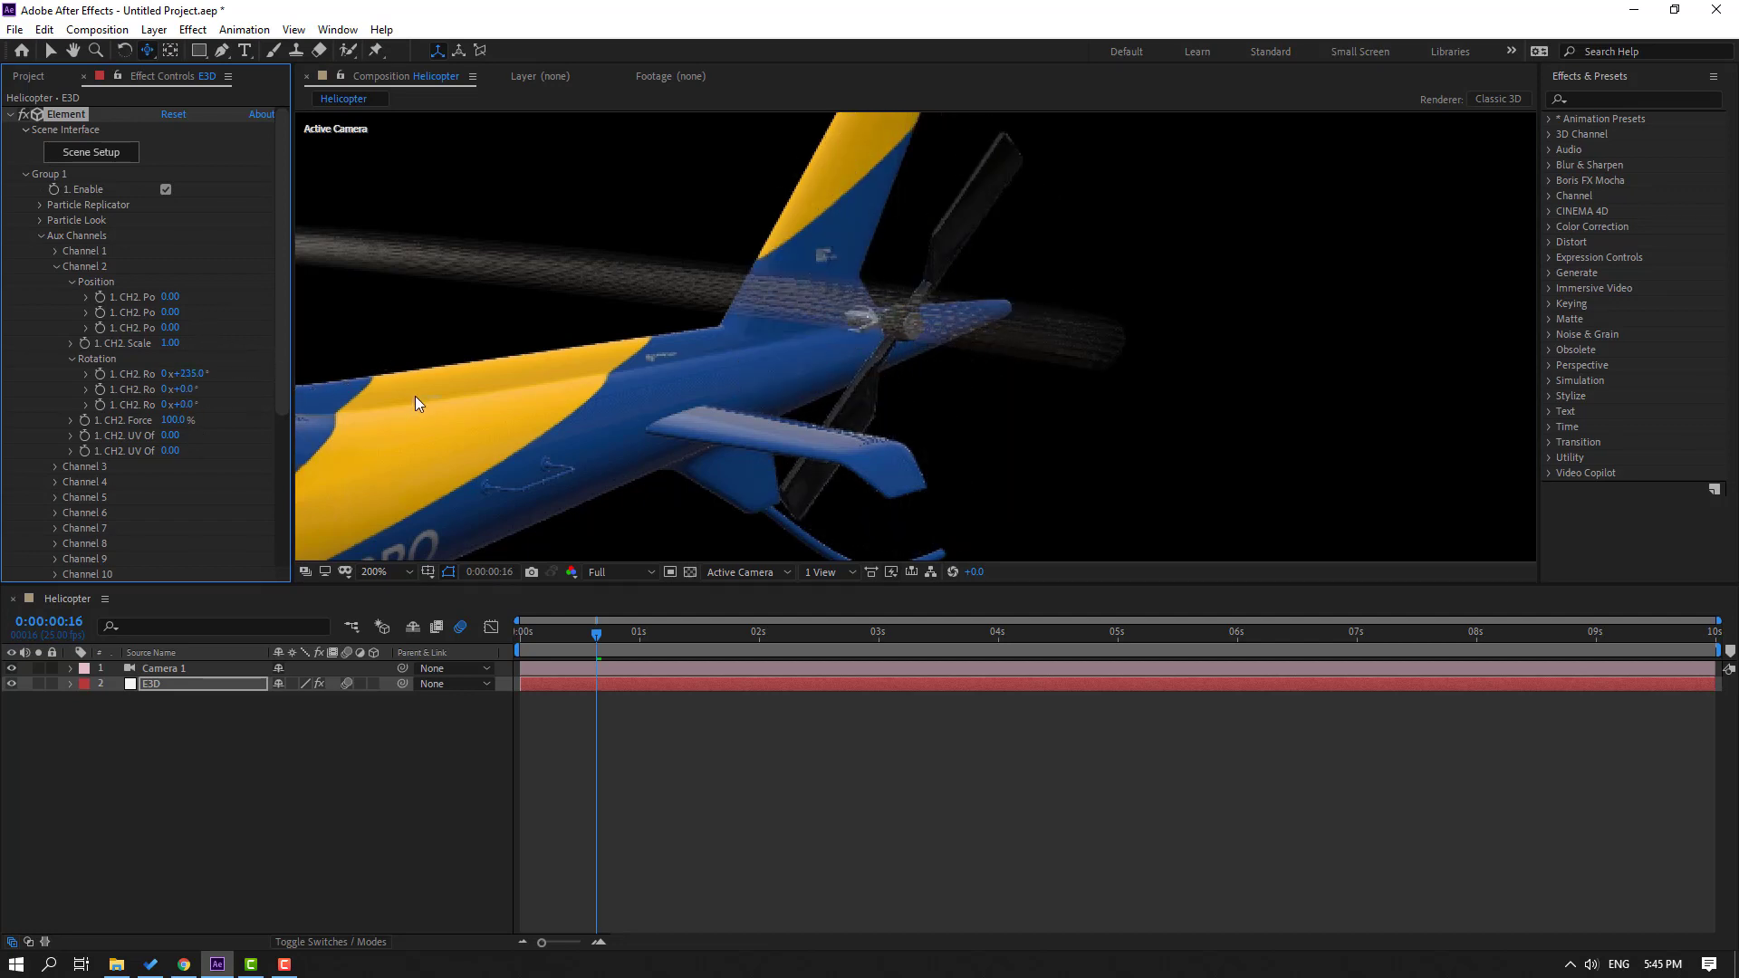
# Step: Go to the composition's start and add the expression time*800 to Channel 2's X rotation
pyautogui.moveTo(570, 633); pyautogui.dragTo(459, 640)
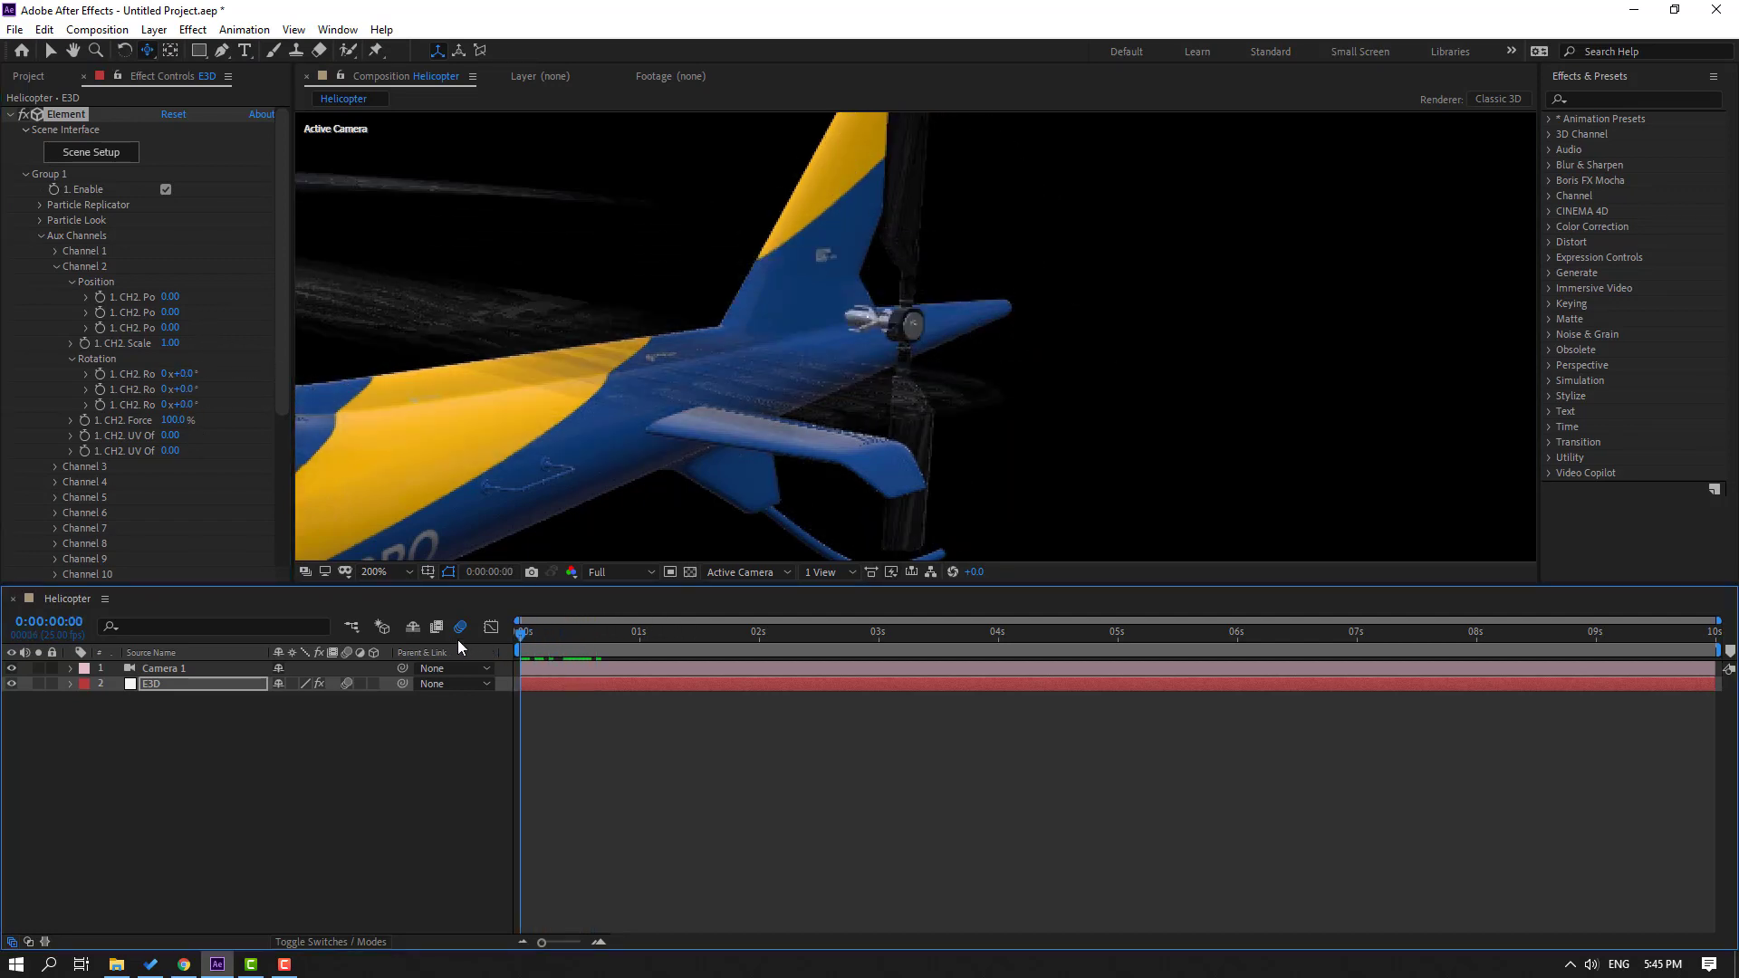
pyautogui.click(212, 400)
pyautogui.keyDown('alt'); pyautogui.click(99, 374); pyautogui.keyUp('alt')
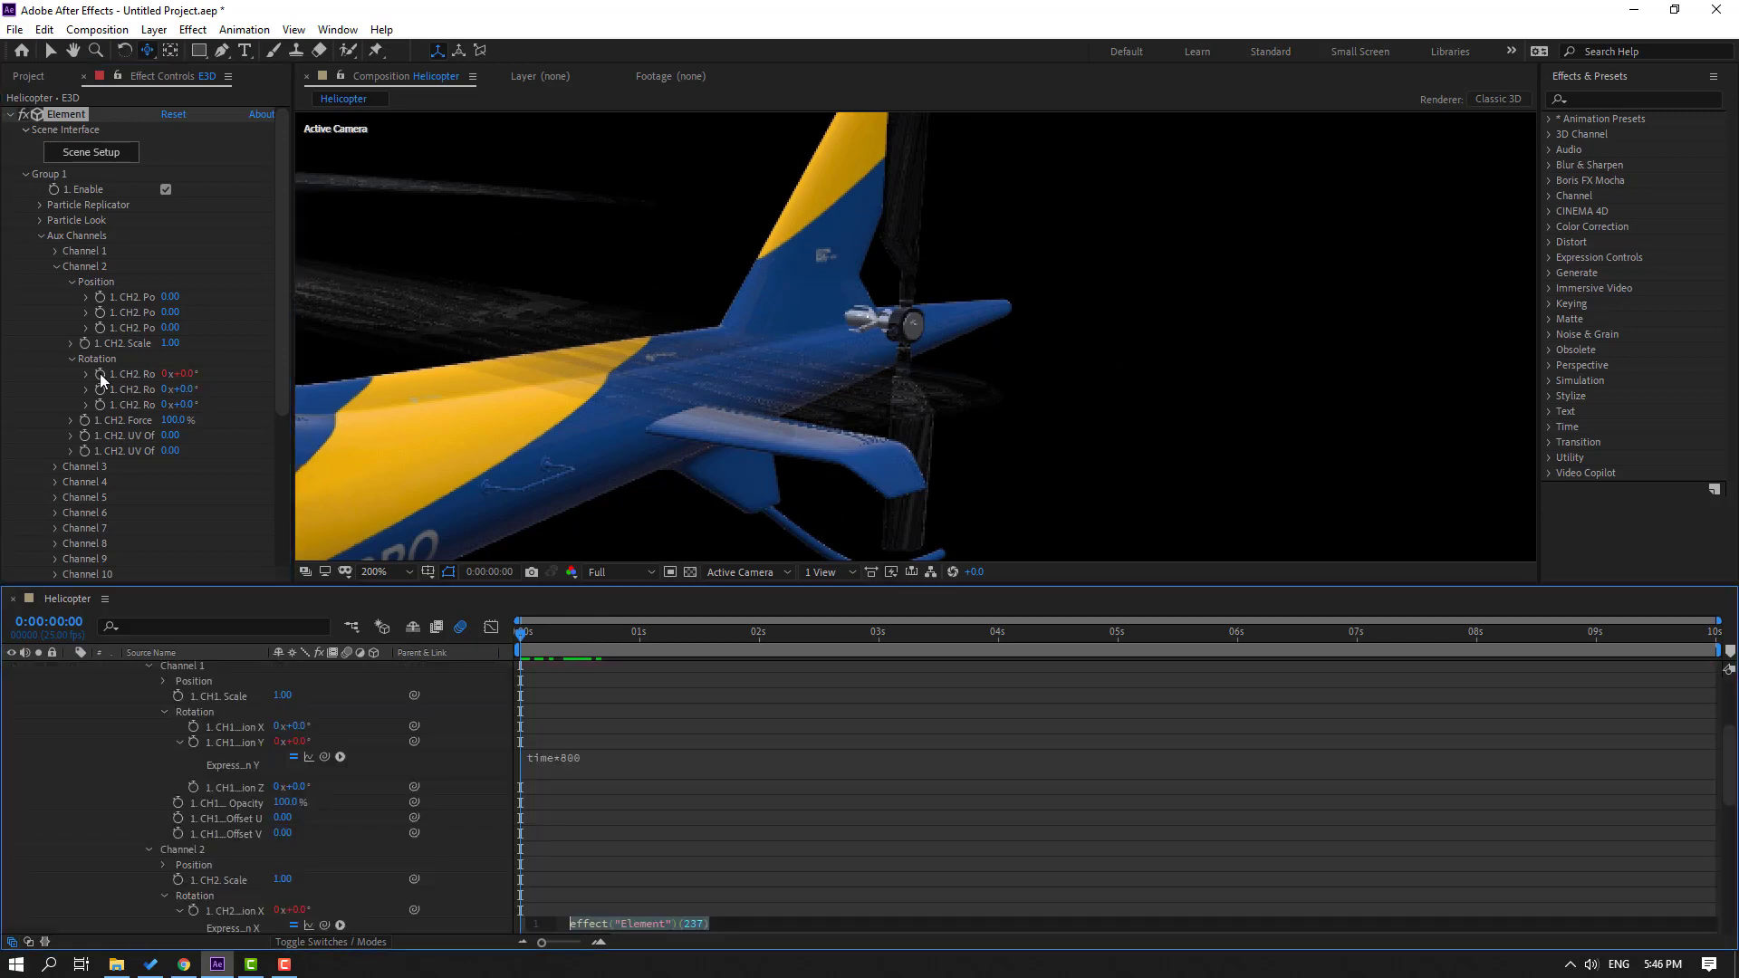
pyautogui.write('time')
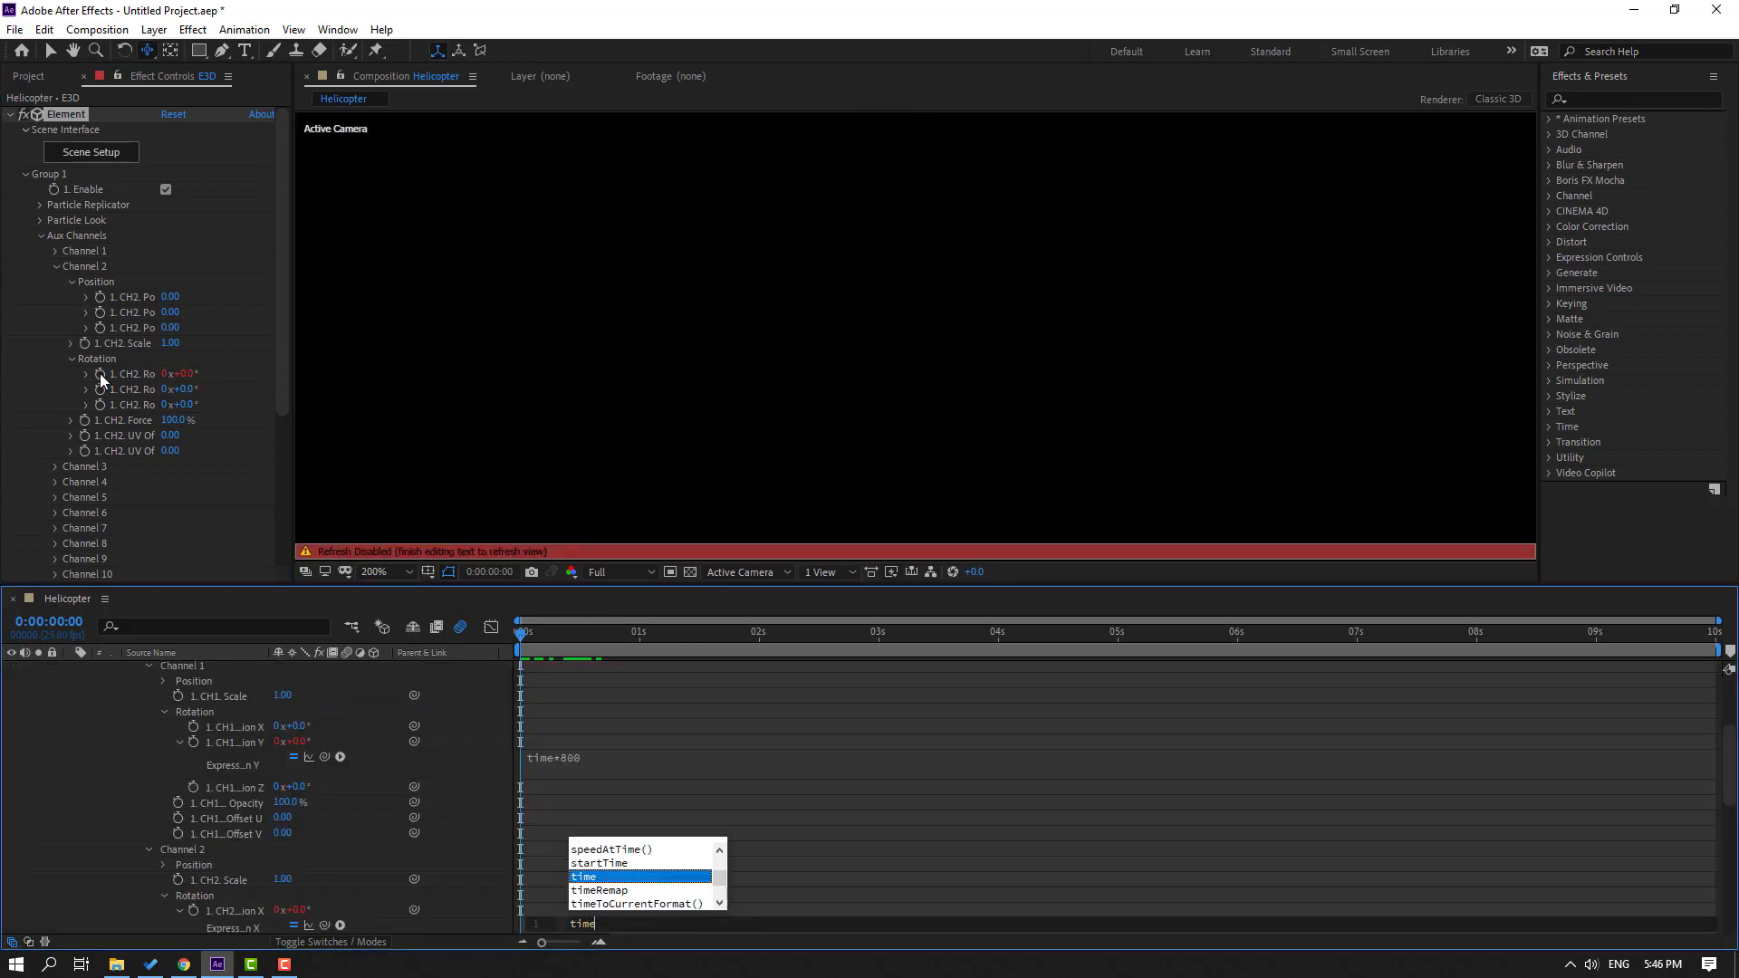
pyautogui.write('*')
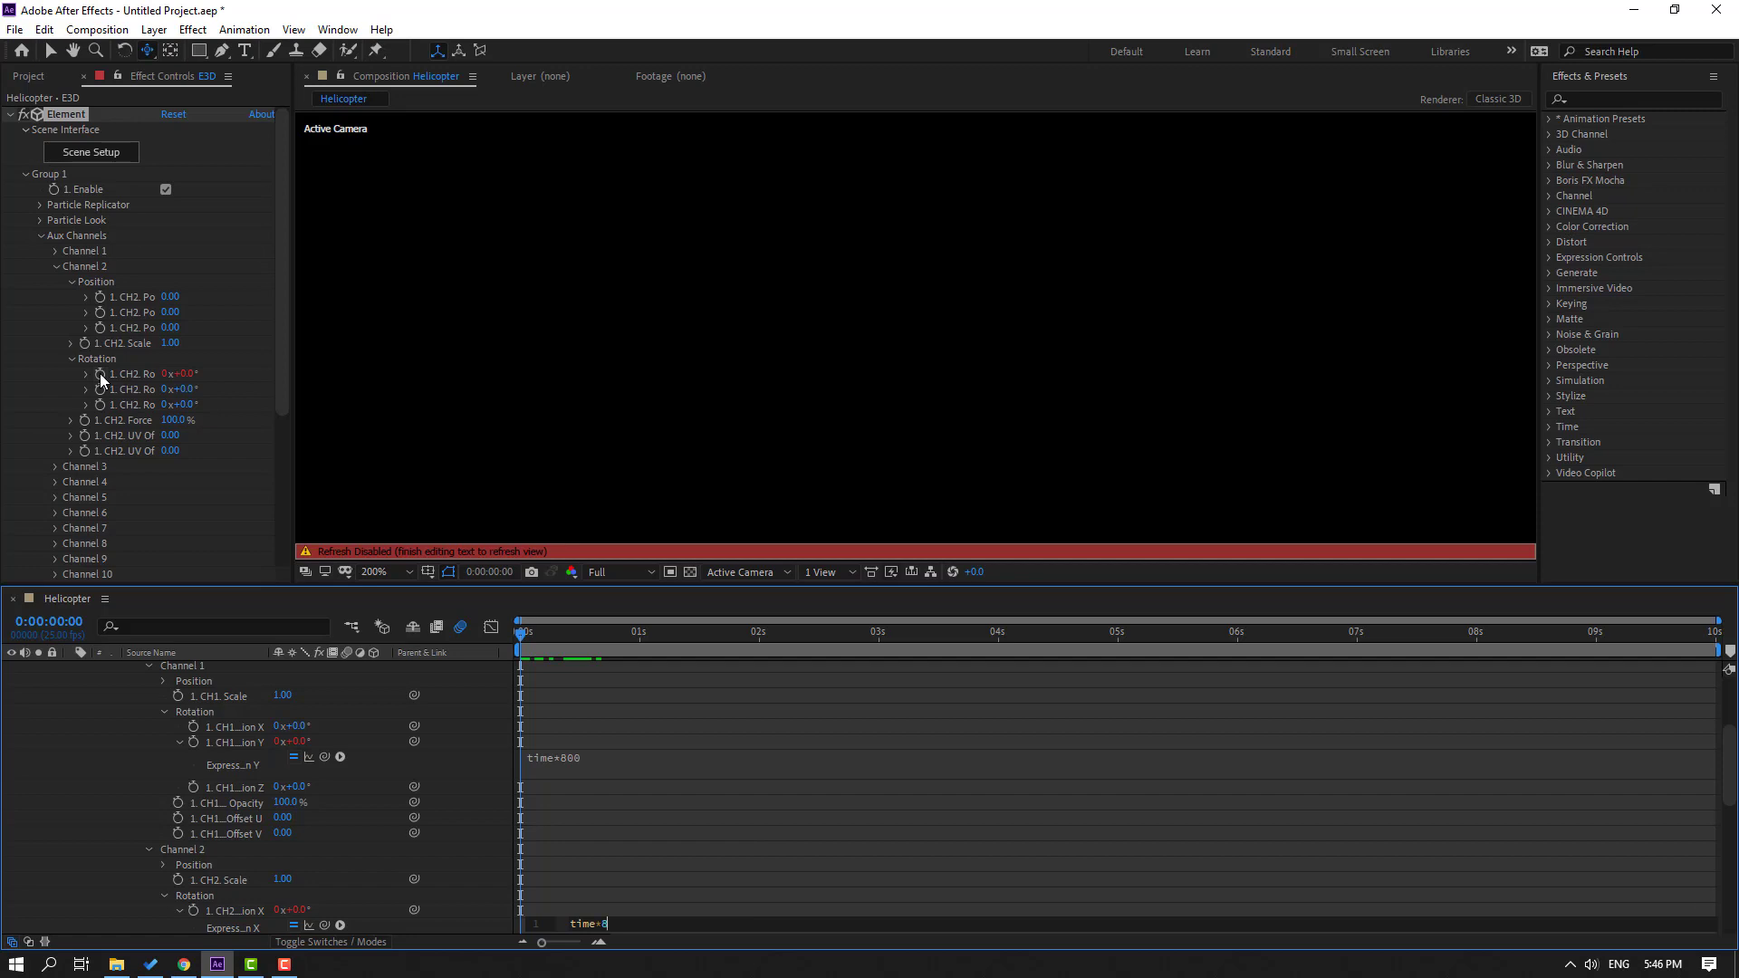
pyautogui.press('KP_Enter')
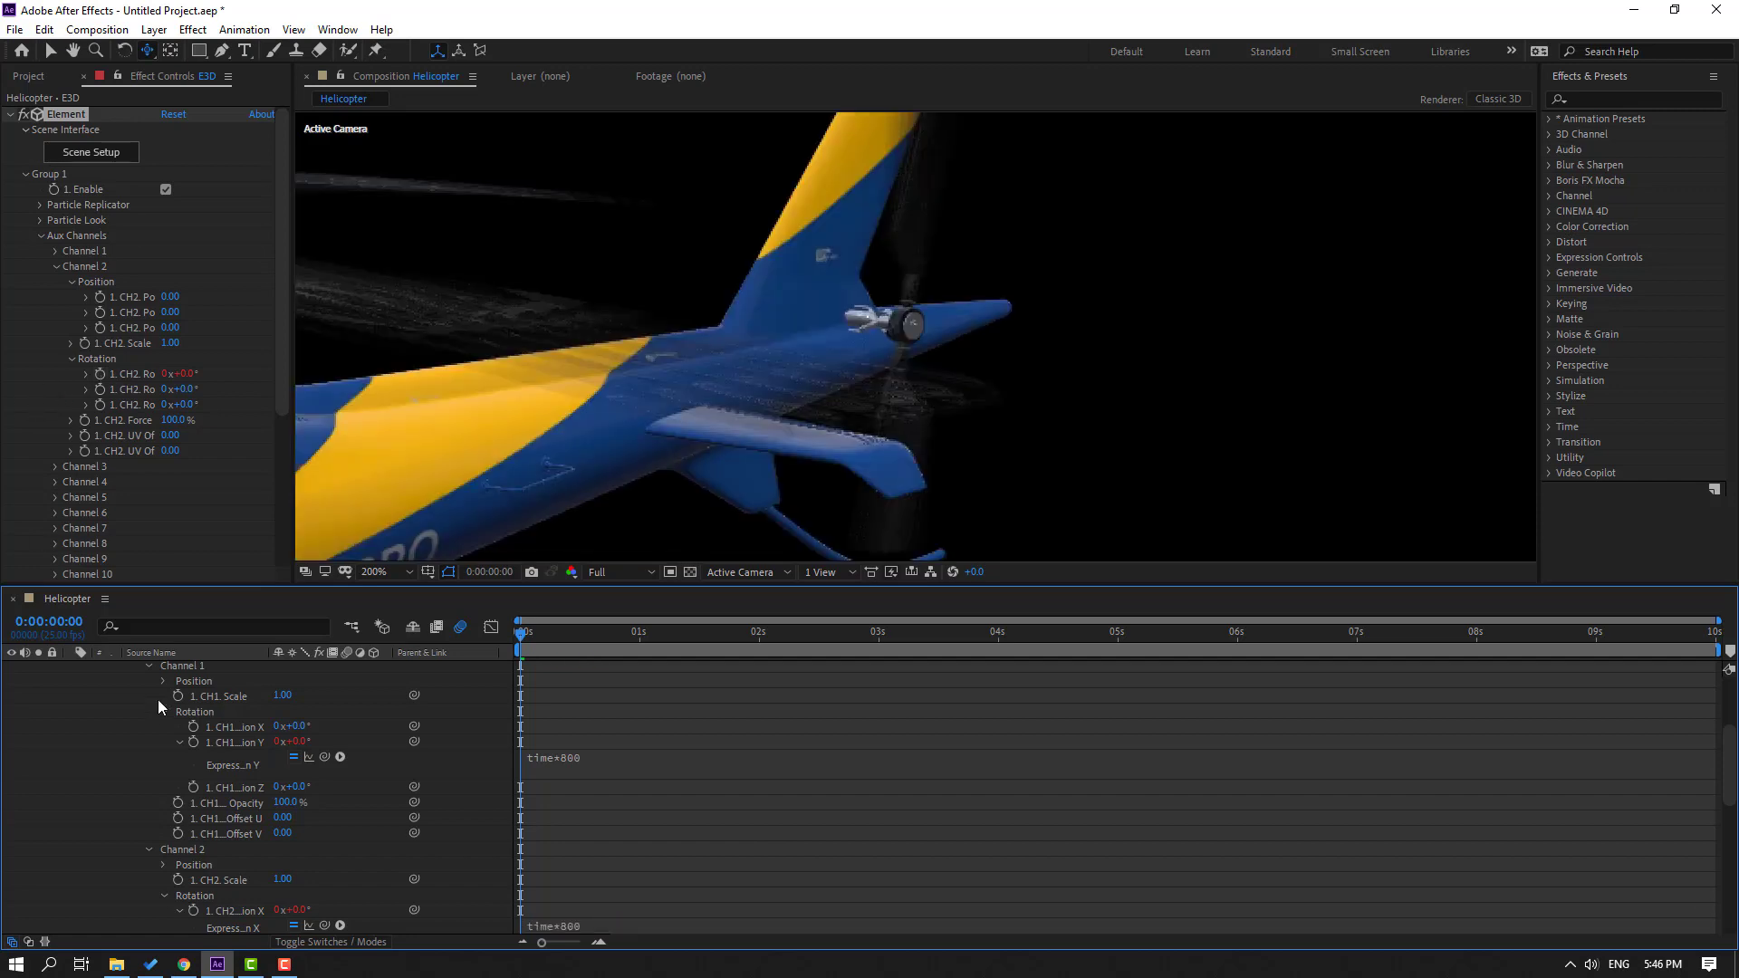
# Step: Preview the spinning rotors, end the work area at 0:00:04:11, and play it back
pyautogui.press('space')
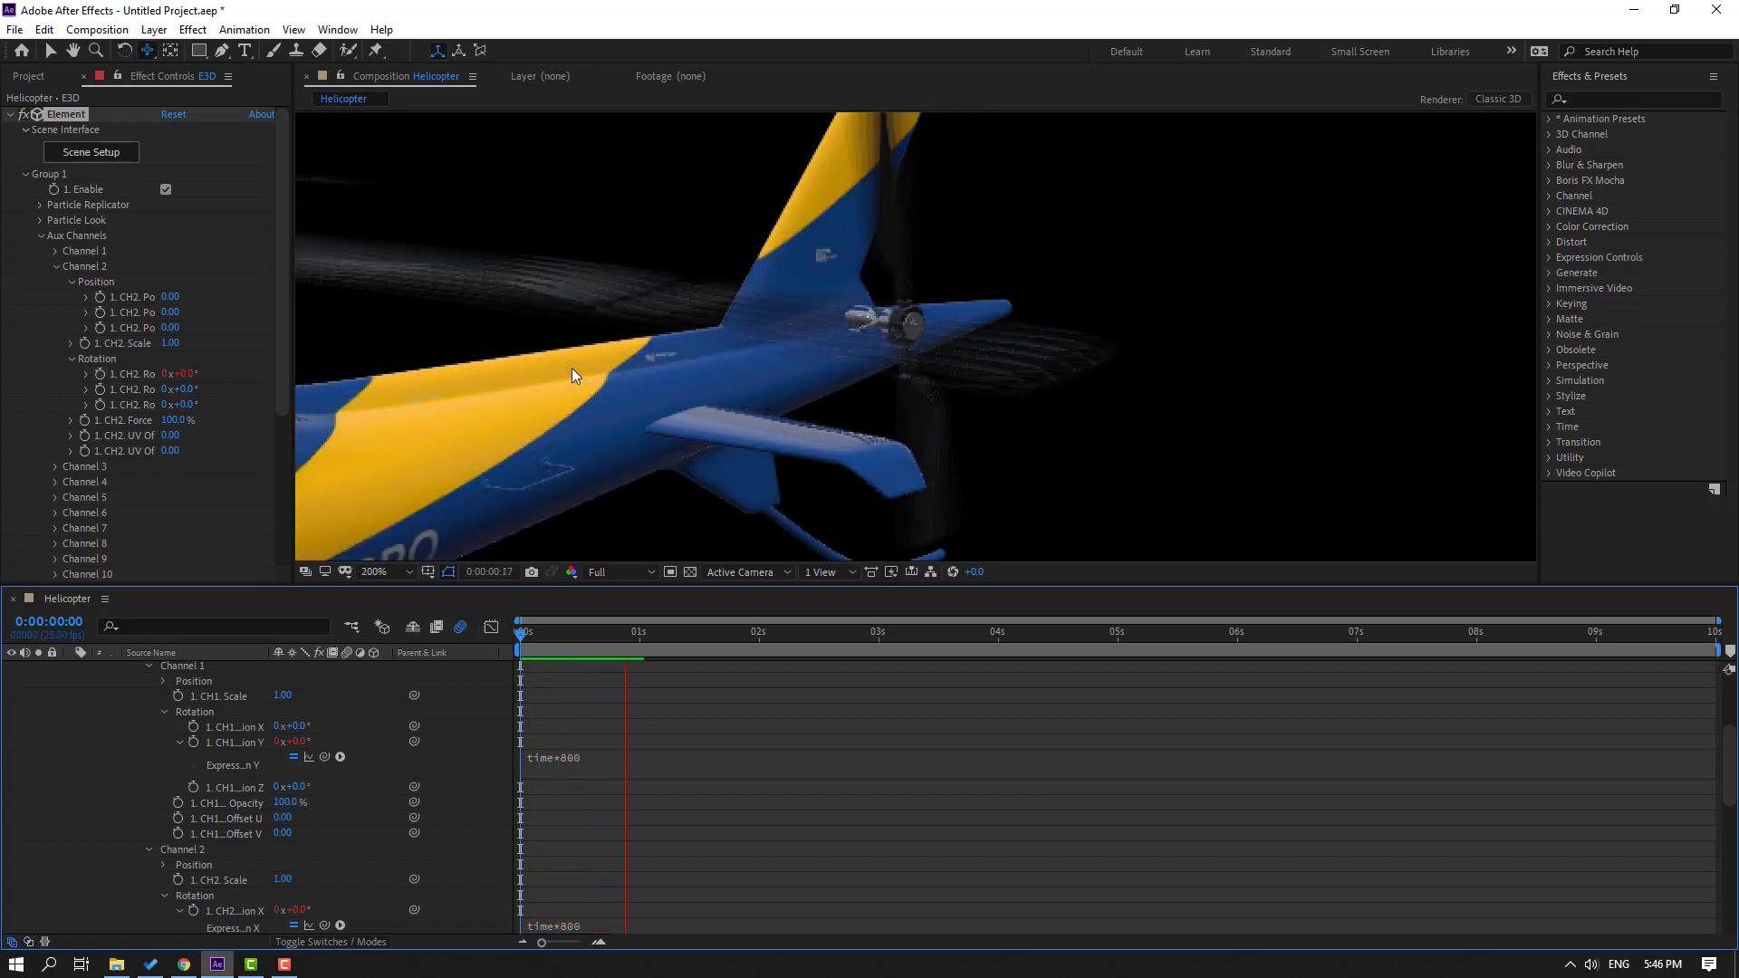
pyautogui.scroll(-3, 865, 361)
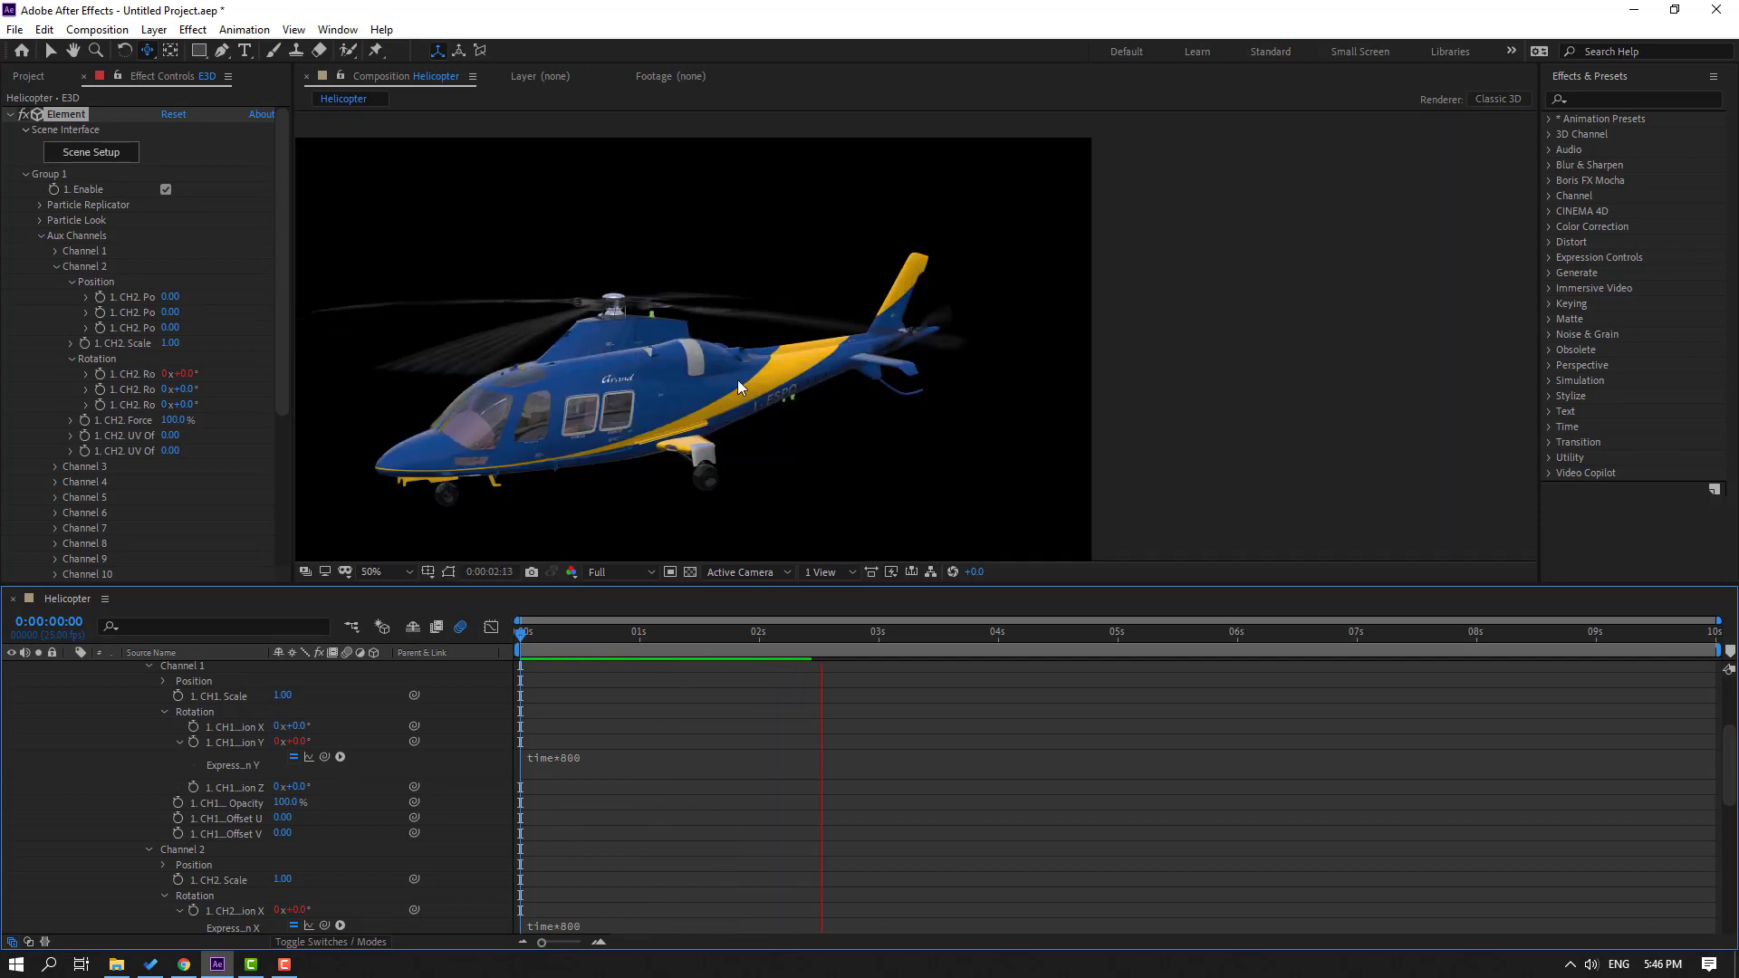
pyautogui.click(701, 631)
pyautogui.moveTo(722, 635); pyautogui.dragTo(1048, 636)
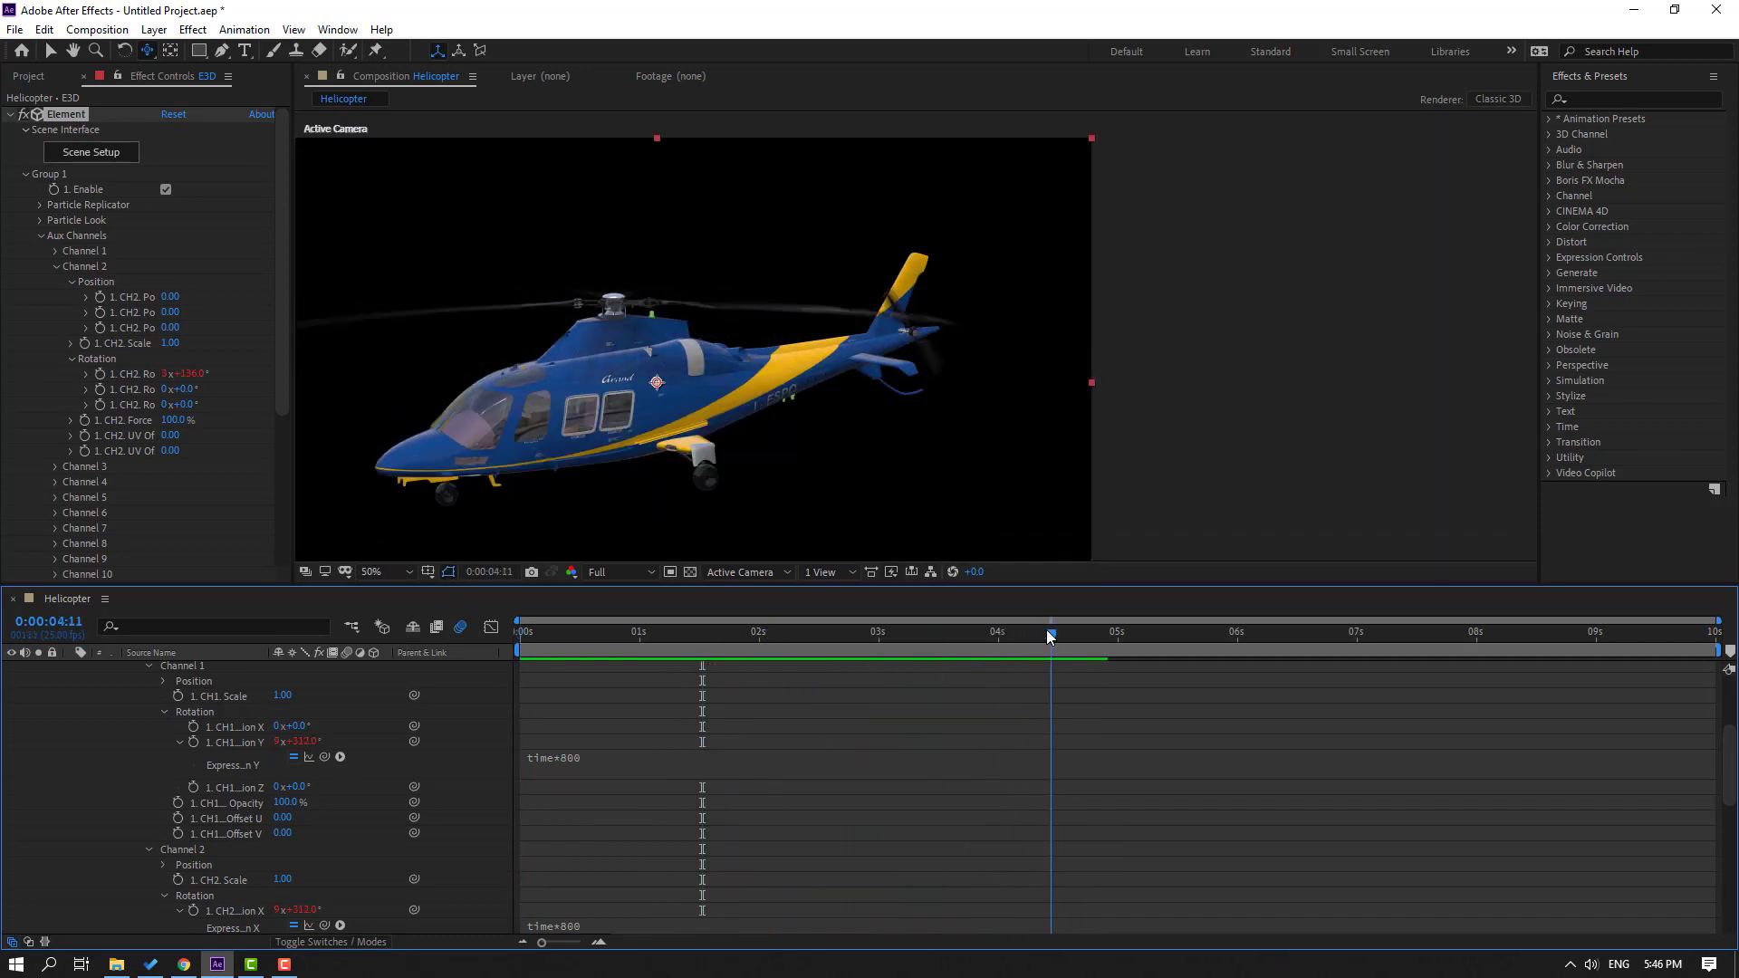
pyautogui.press('n')
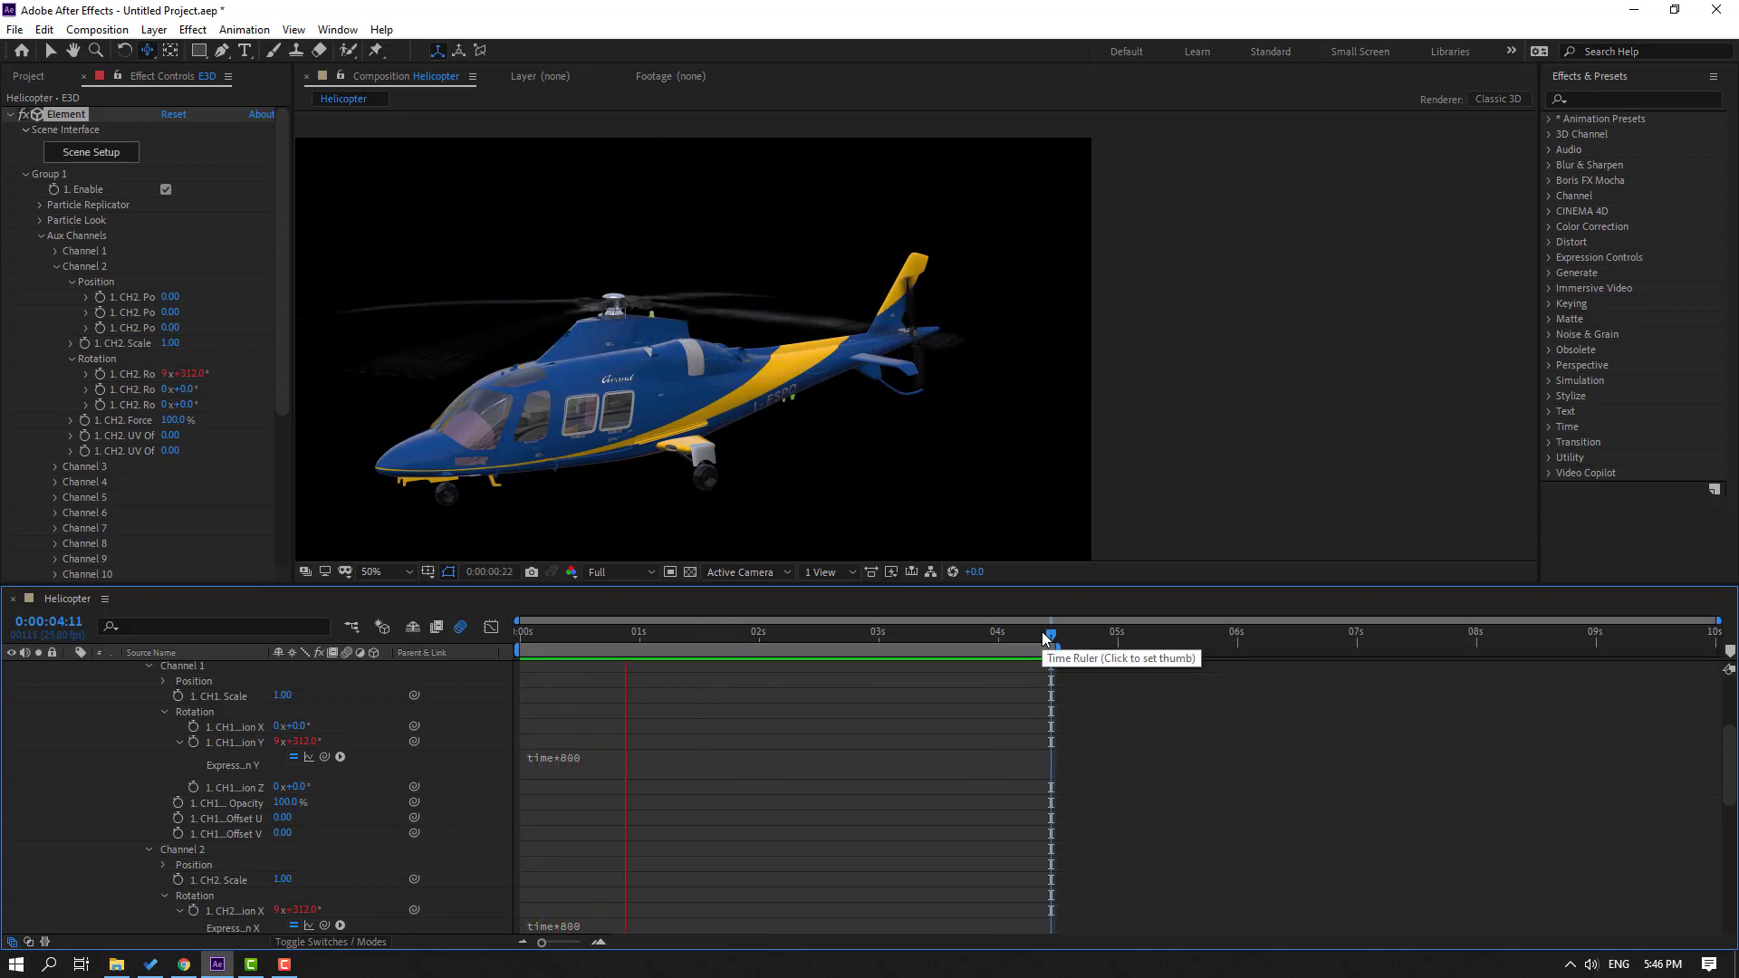
# Step: Change Channel 2's X rotation expression to time*980 and preview the tail rotor's spin up close
pyautogui.click(557, 926)
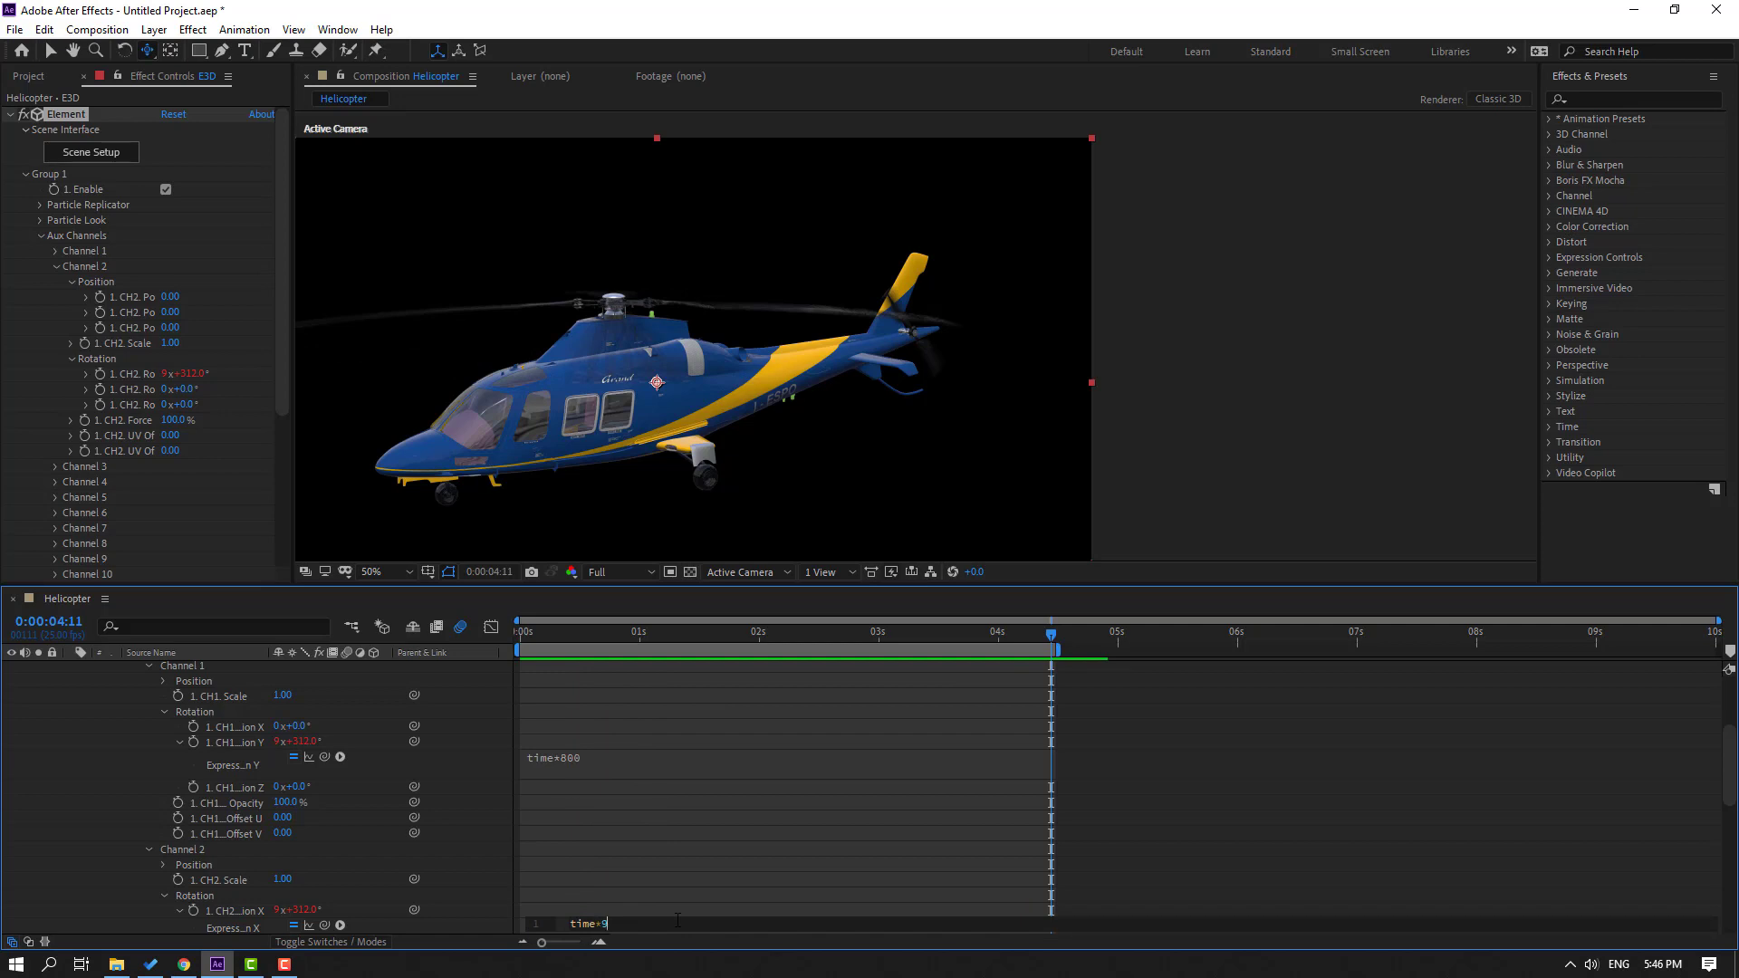
pyautogui.write('980')
pyautogui.press('KP_Enter')
pyautogui.press('space')
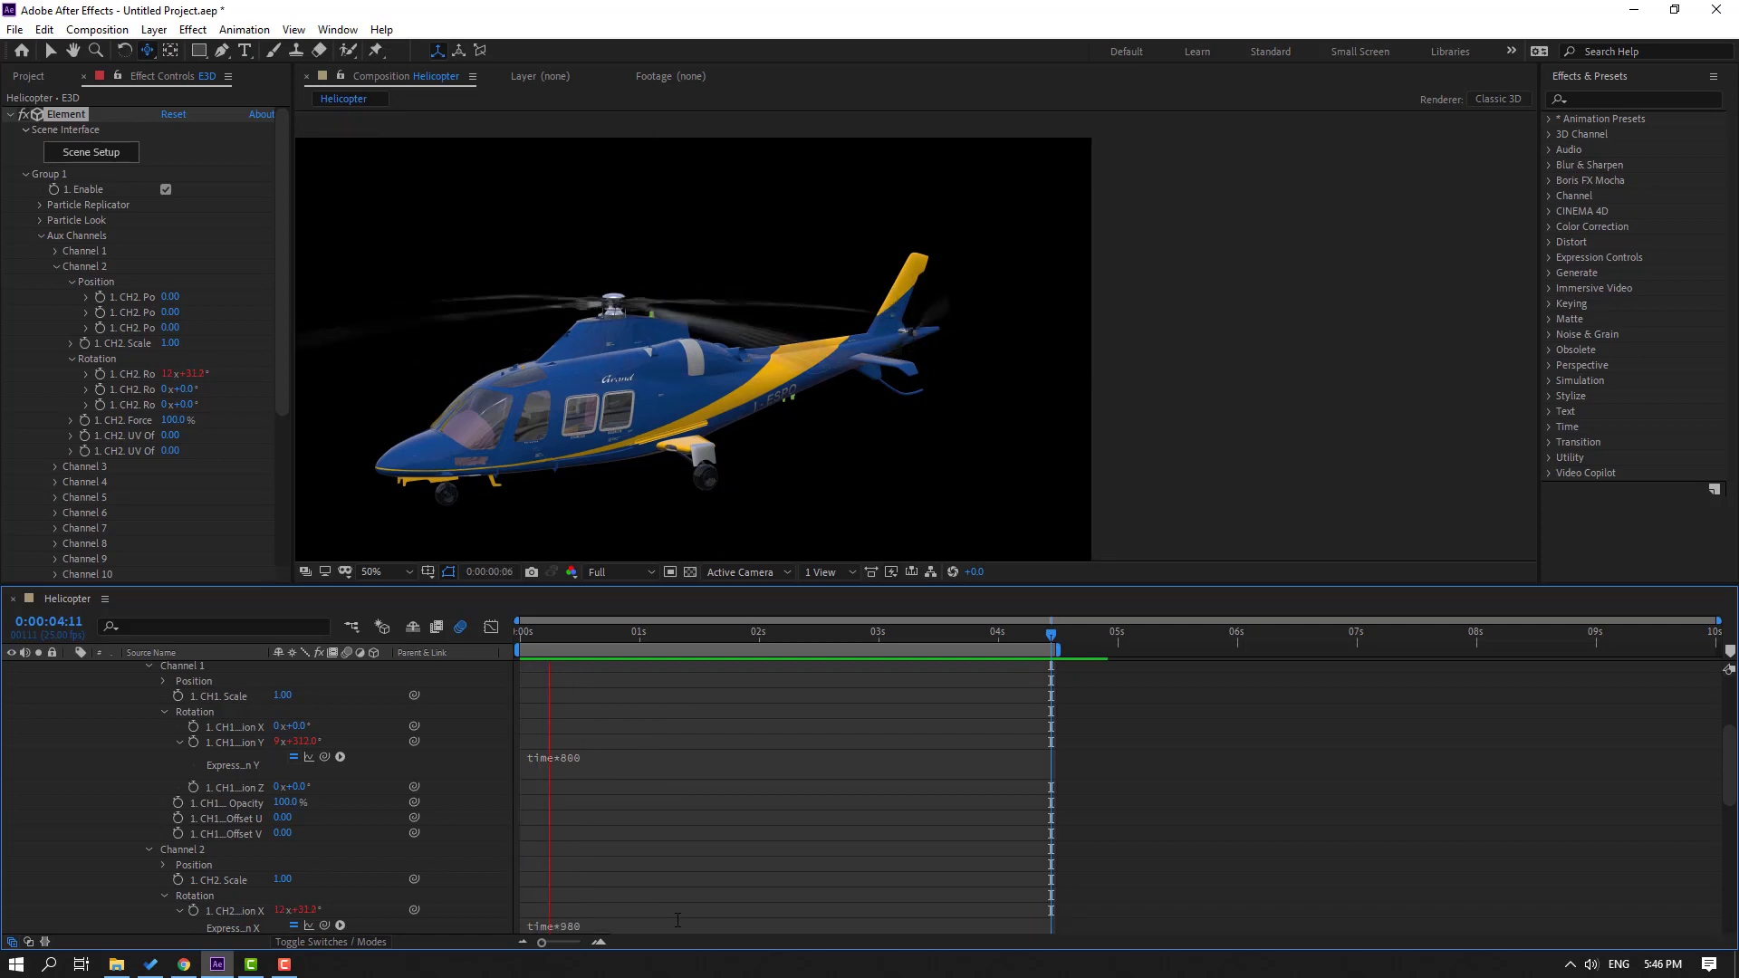
pyautogui.scroll(-2, 893, 473)
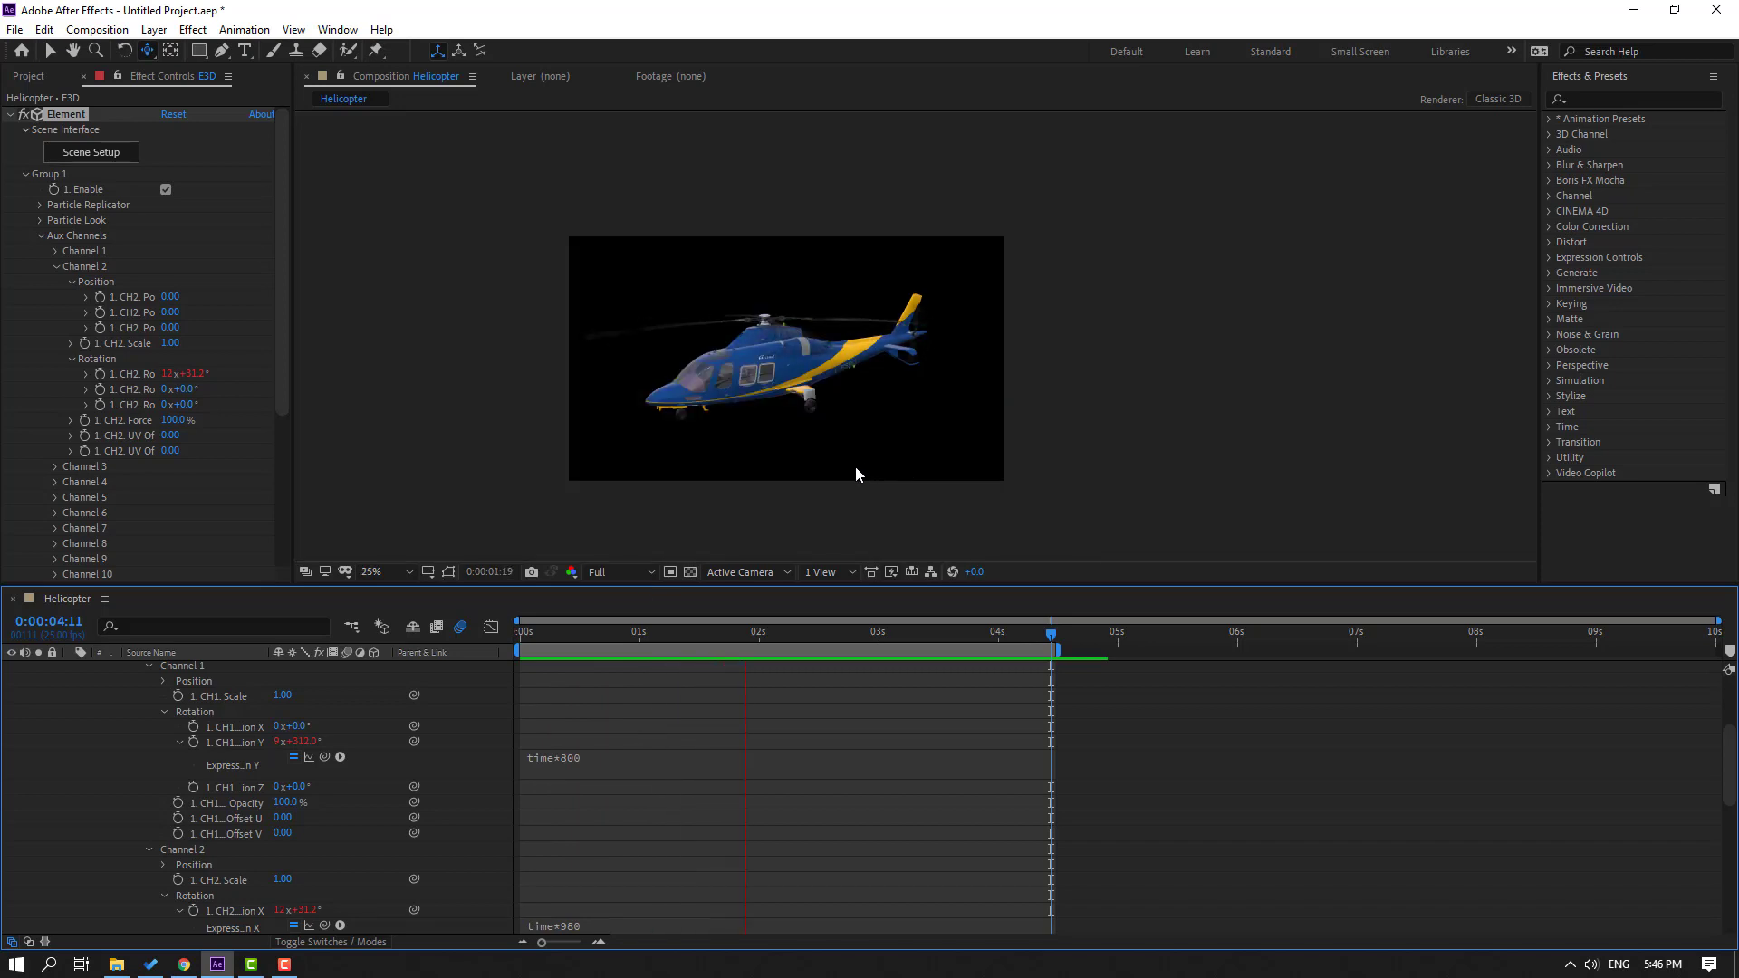
pyautogui.scroll(3, 930, 449)
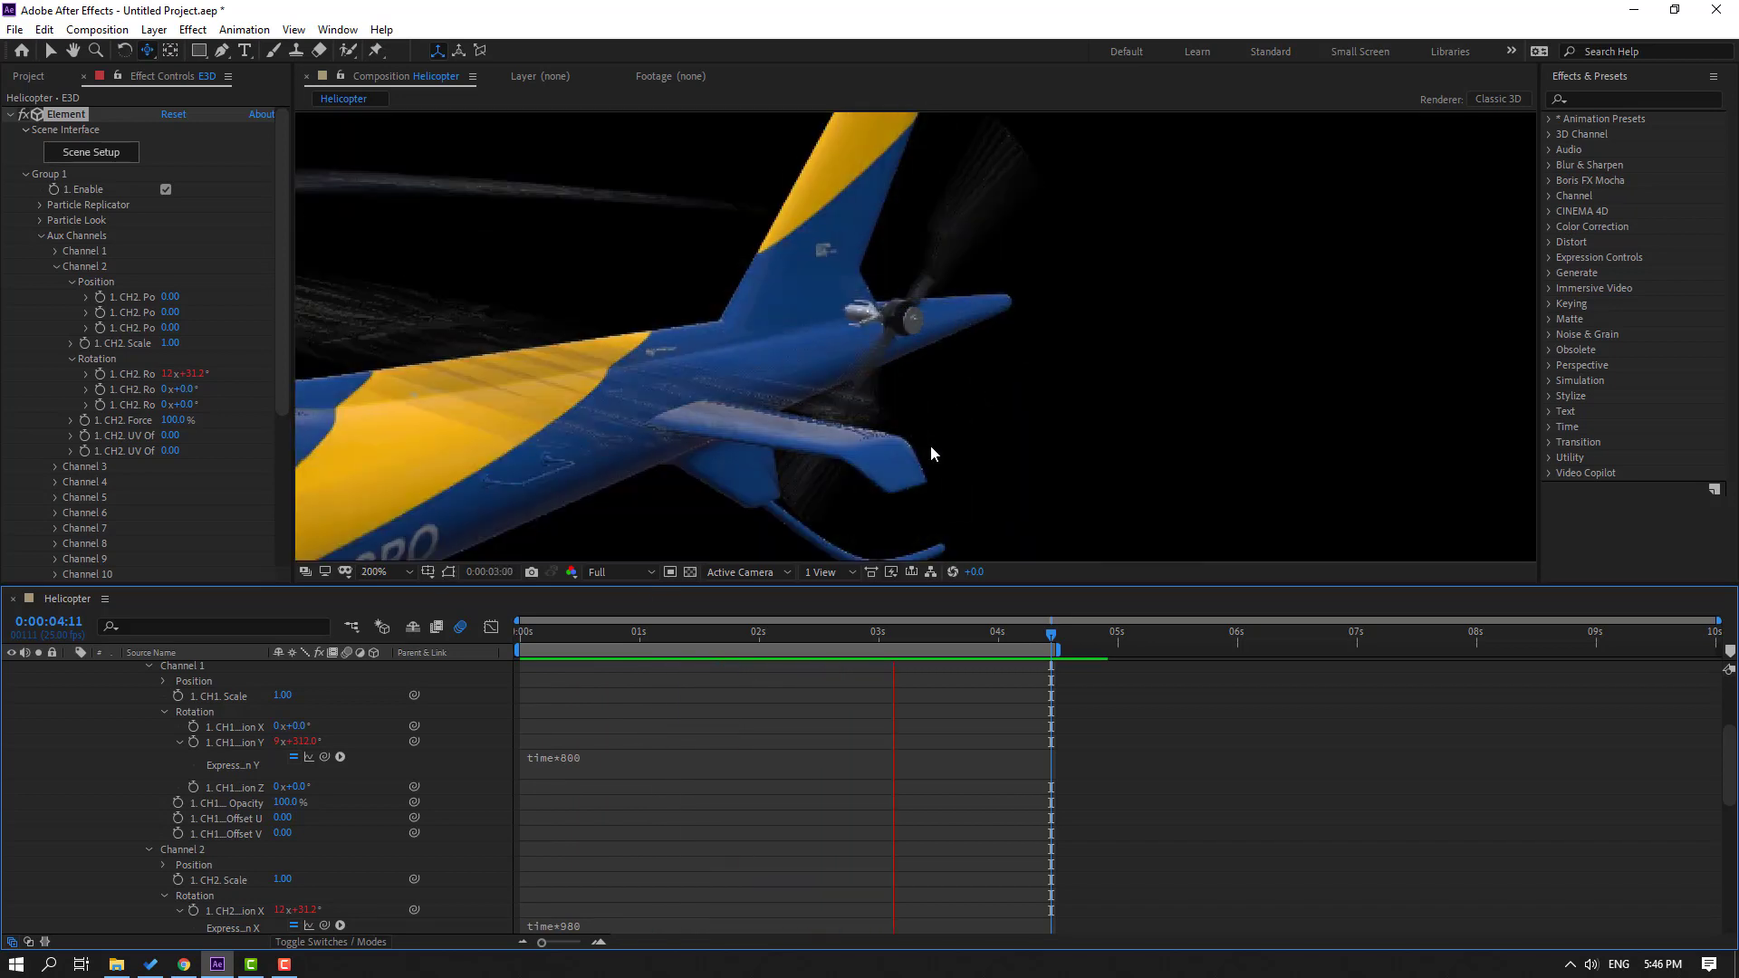
pyautogui.scroll(3, 1029, 261)
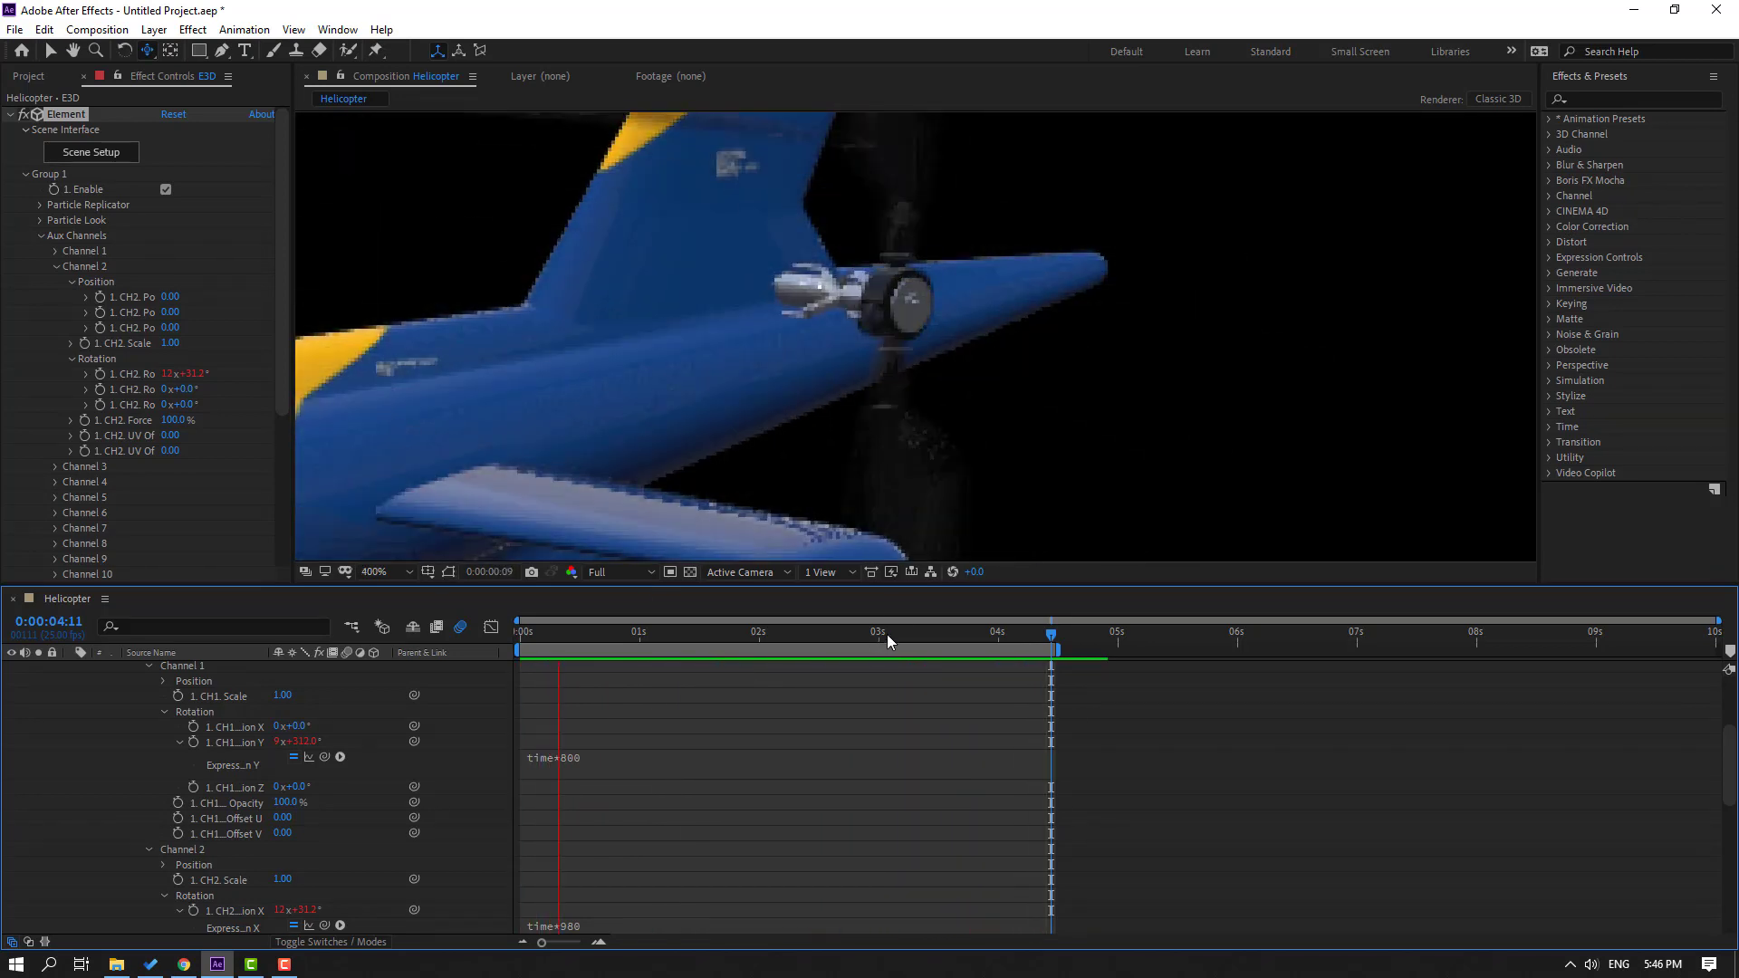
pyautogui.click(888, 641)
# Step: Reopen the Element scene setup and test-rotate agusta_object2 about its X axis to check the tail rotor's pivot
pyautogui.scroll(3, 161, 725)
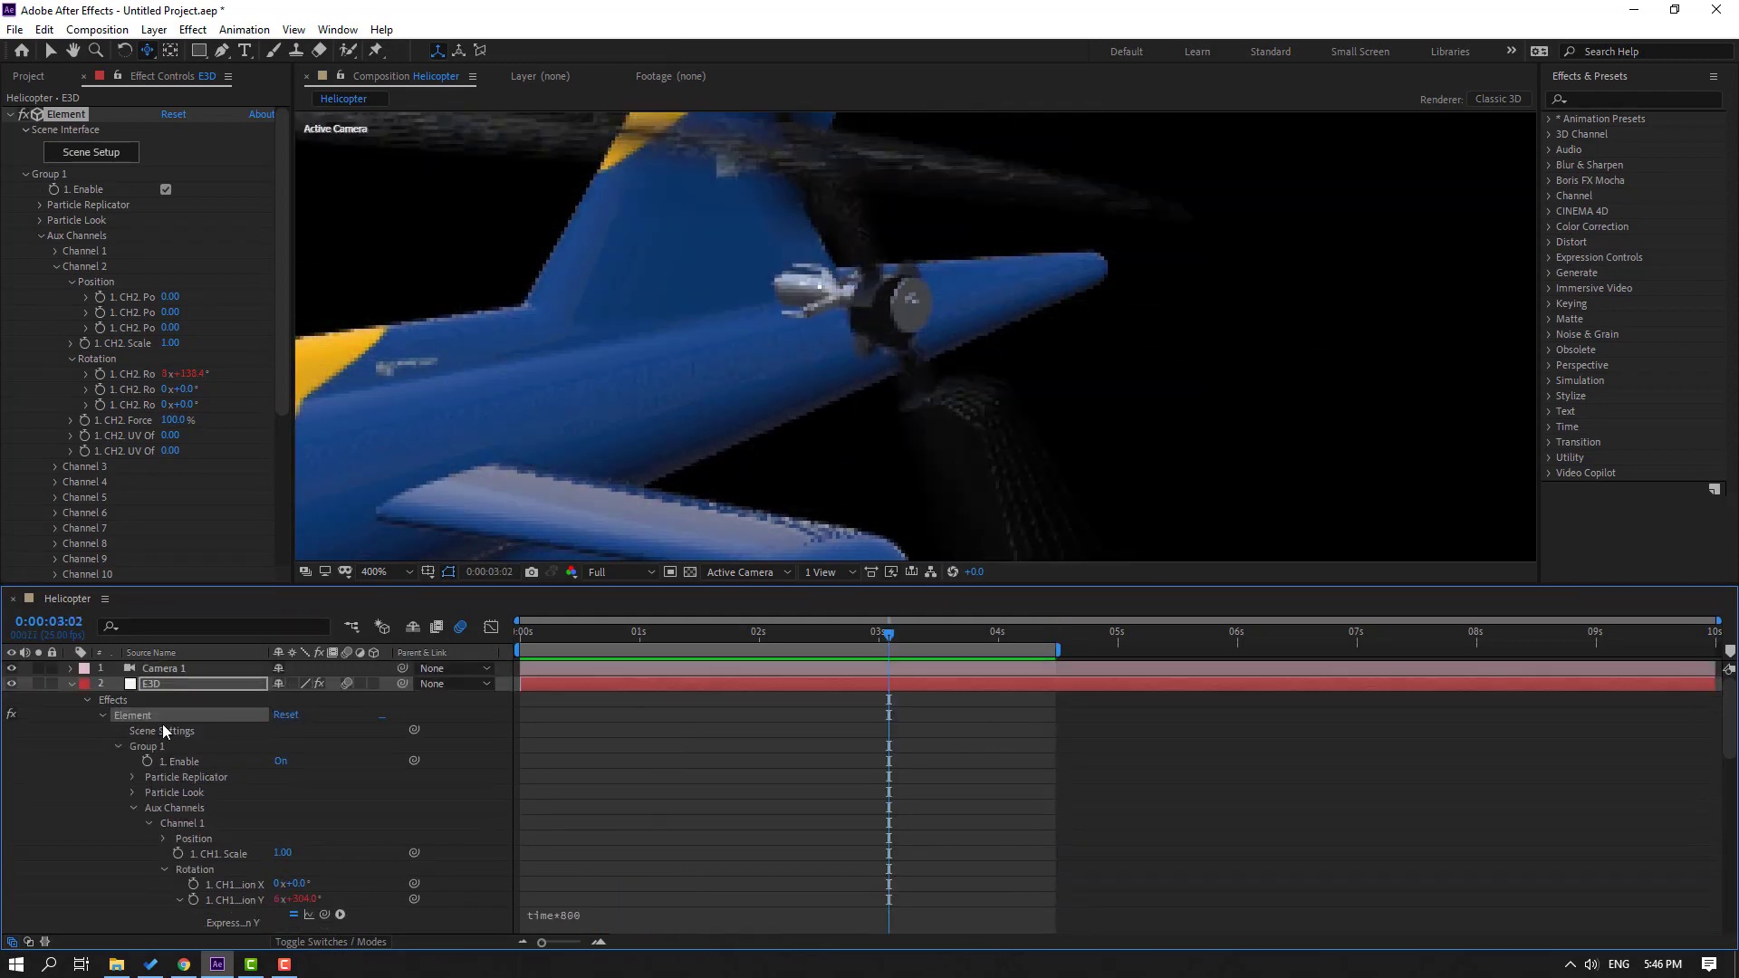
pyautogui.click(81, 154)
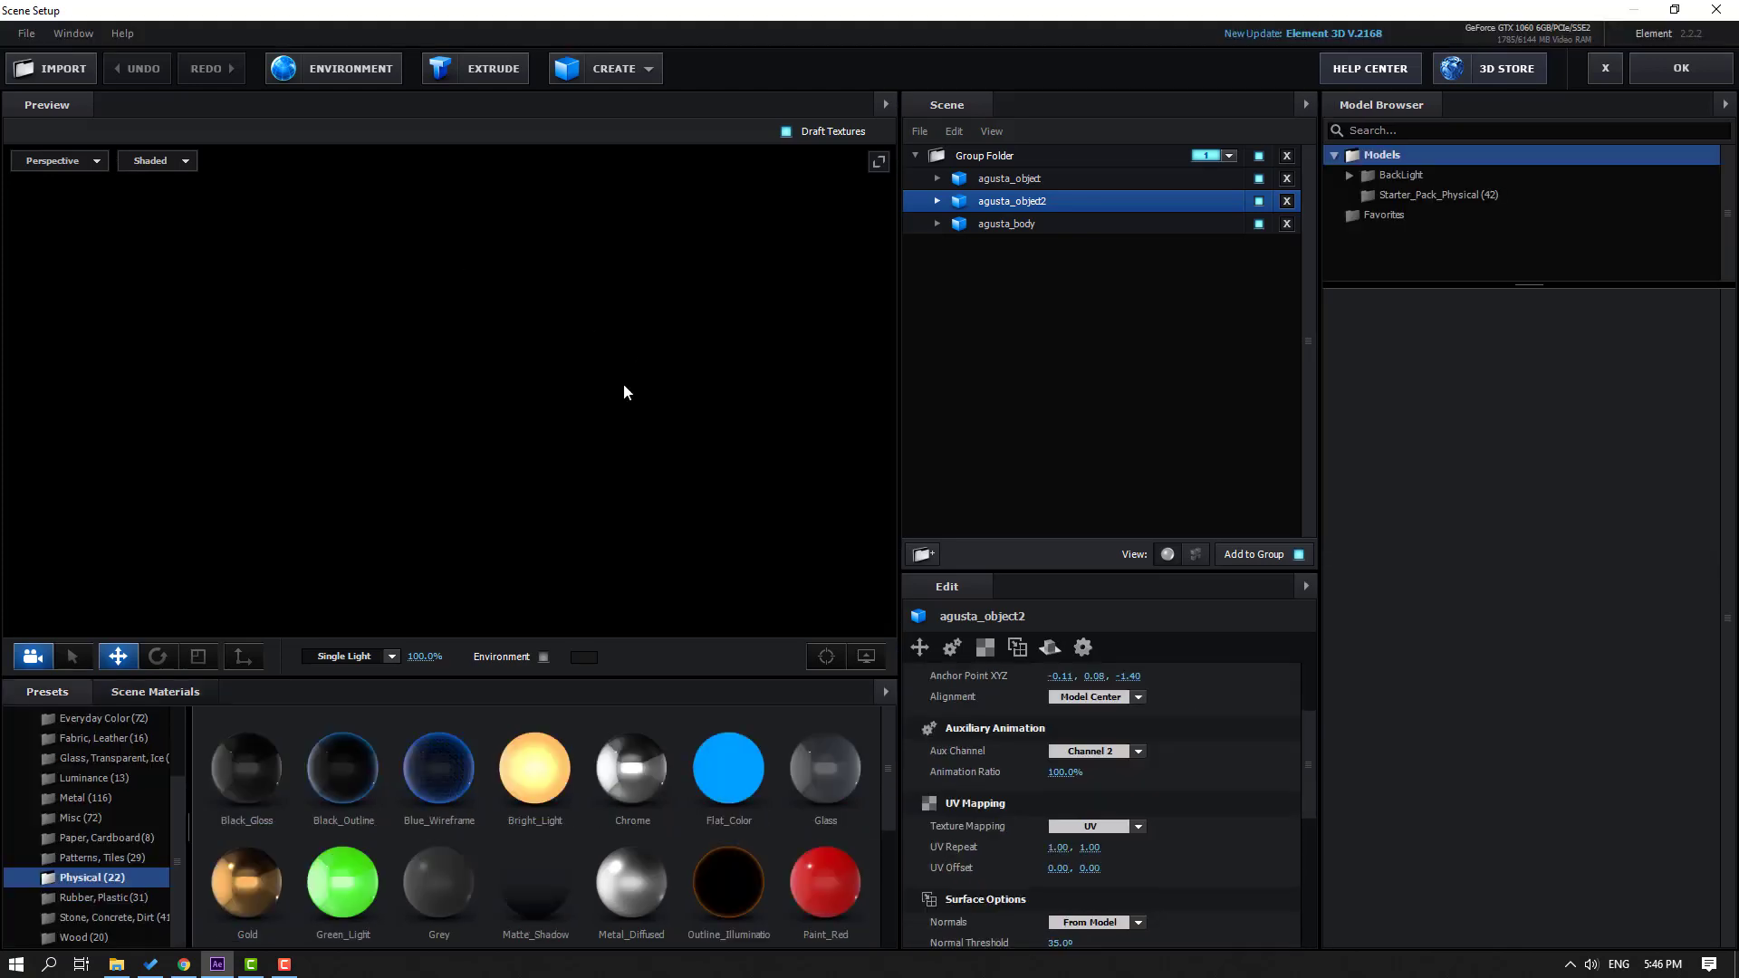
pyautogui.scroll(10, 406, 382)
pyautogui.moveTo(281, 371); pyautogui.dragTo(268, 675)
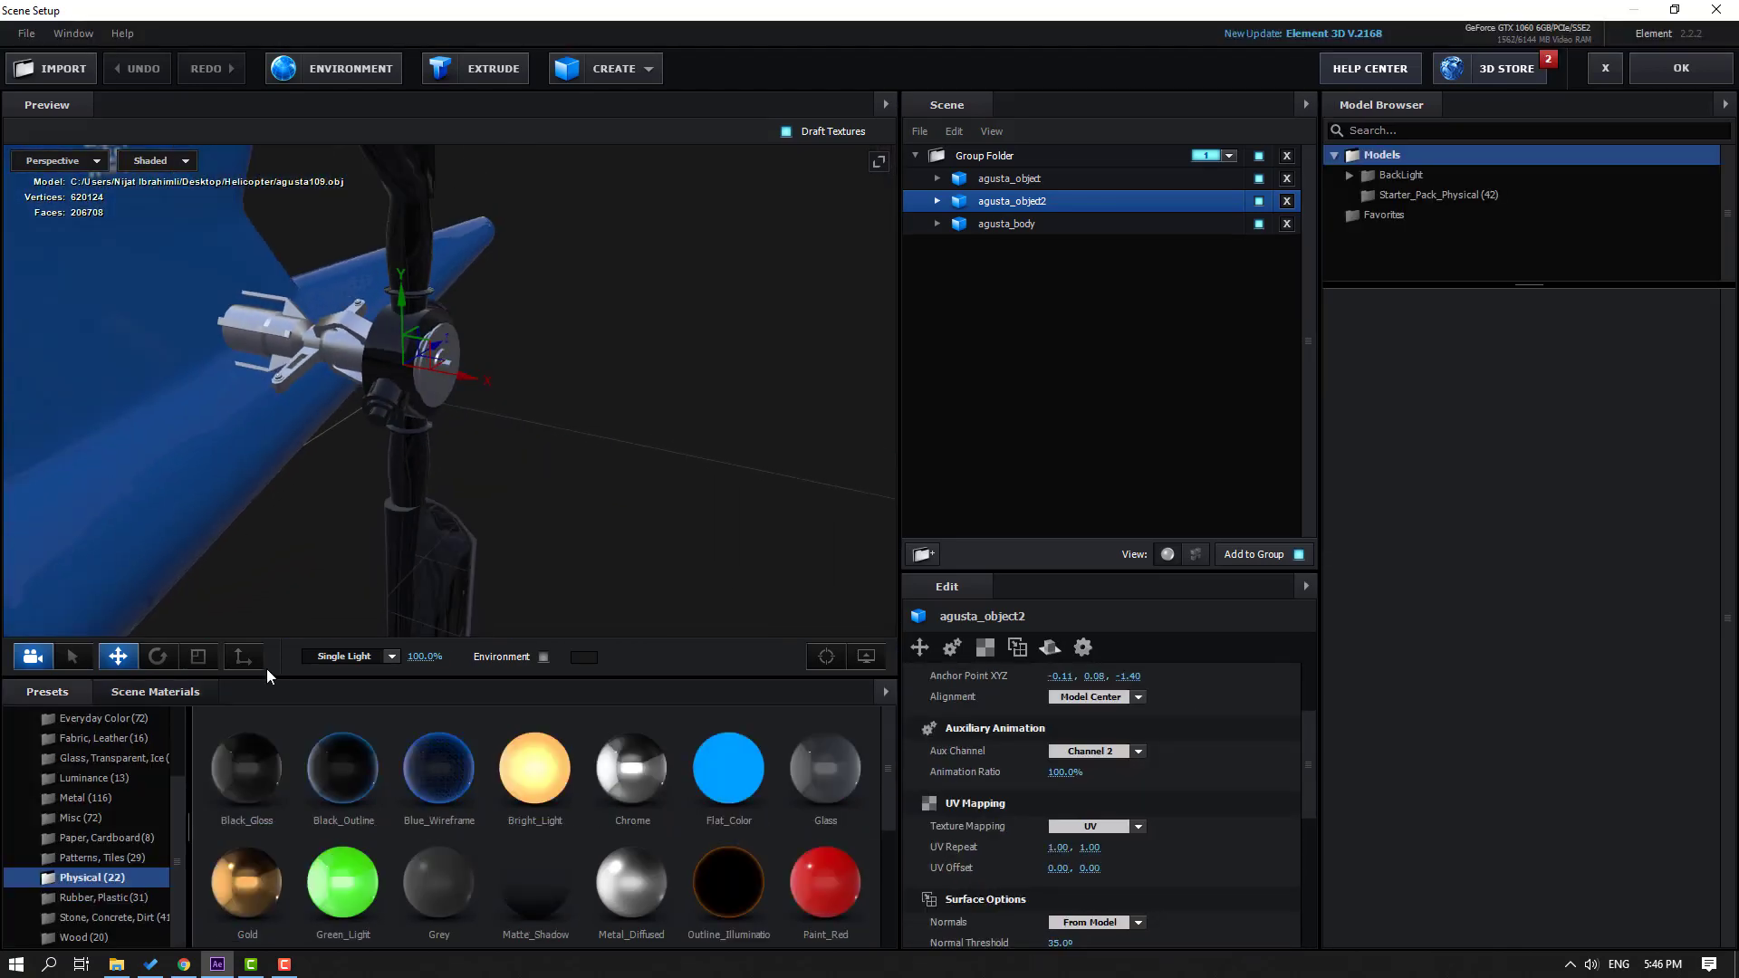
pyautogui.click(157, 656)
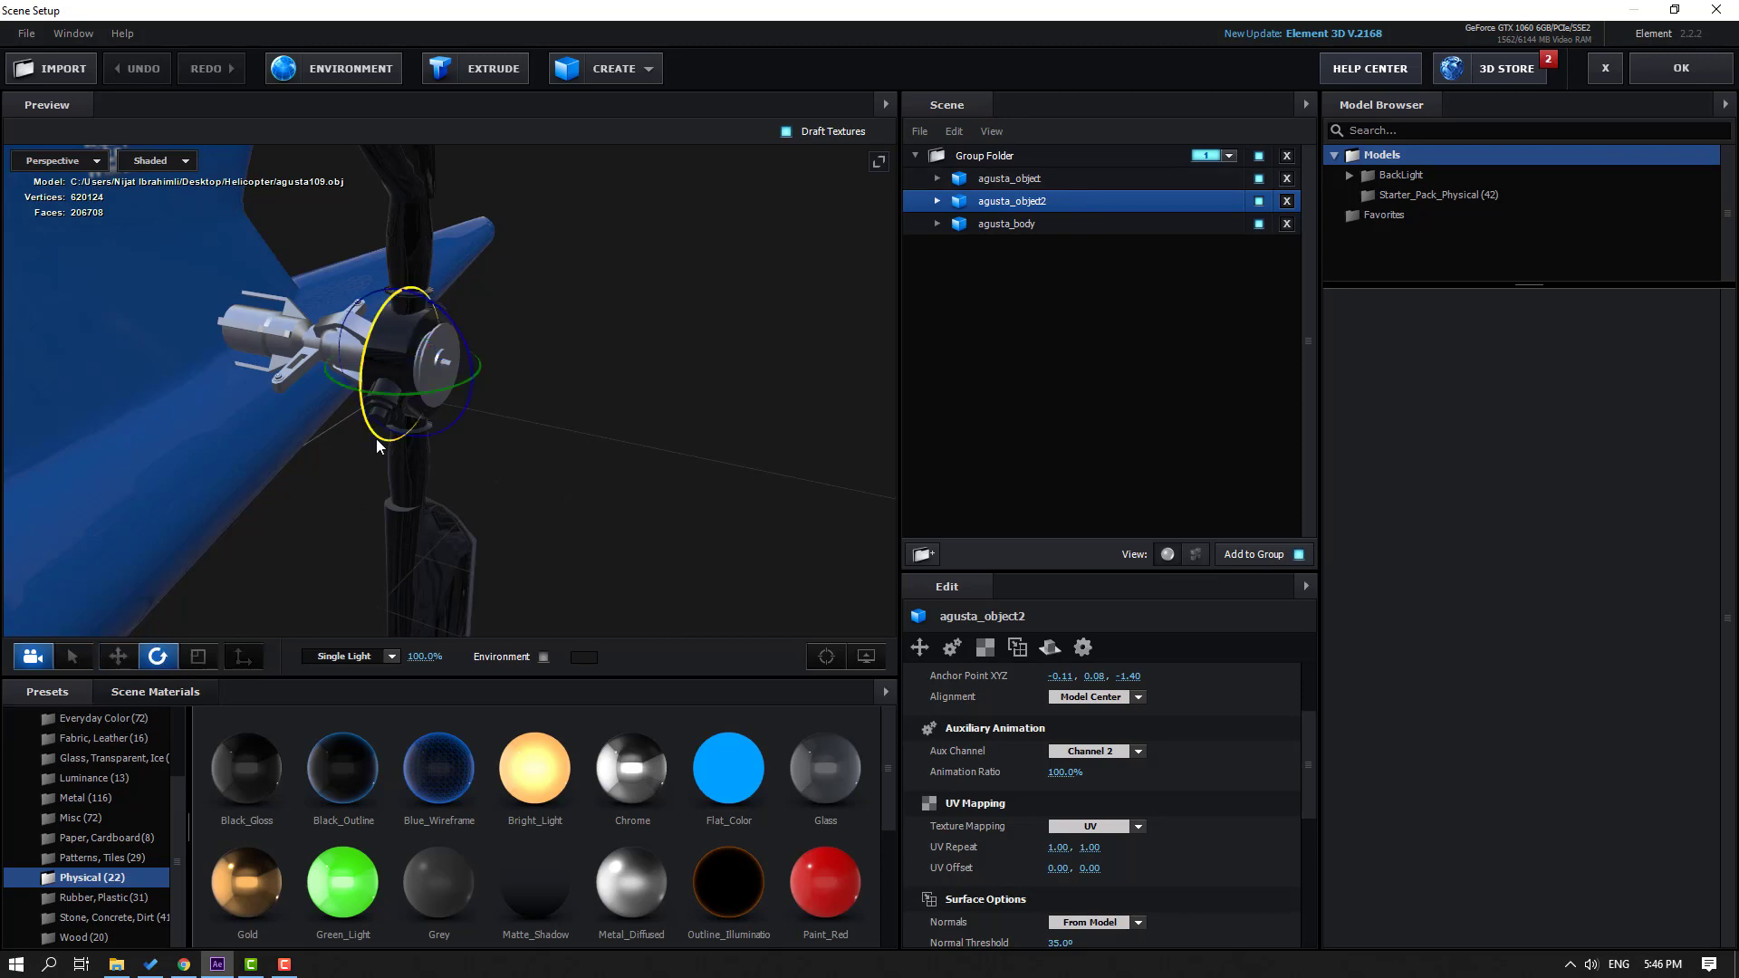
pyautogui.moveTo(364, 363); pyautogui.dragTo(433, 316)
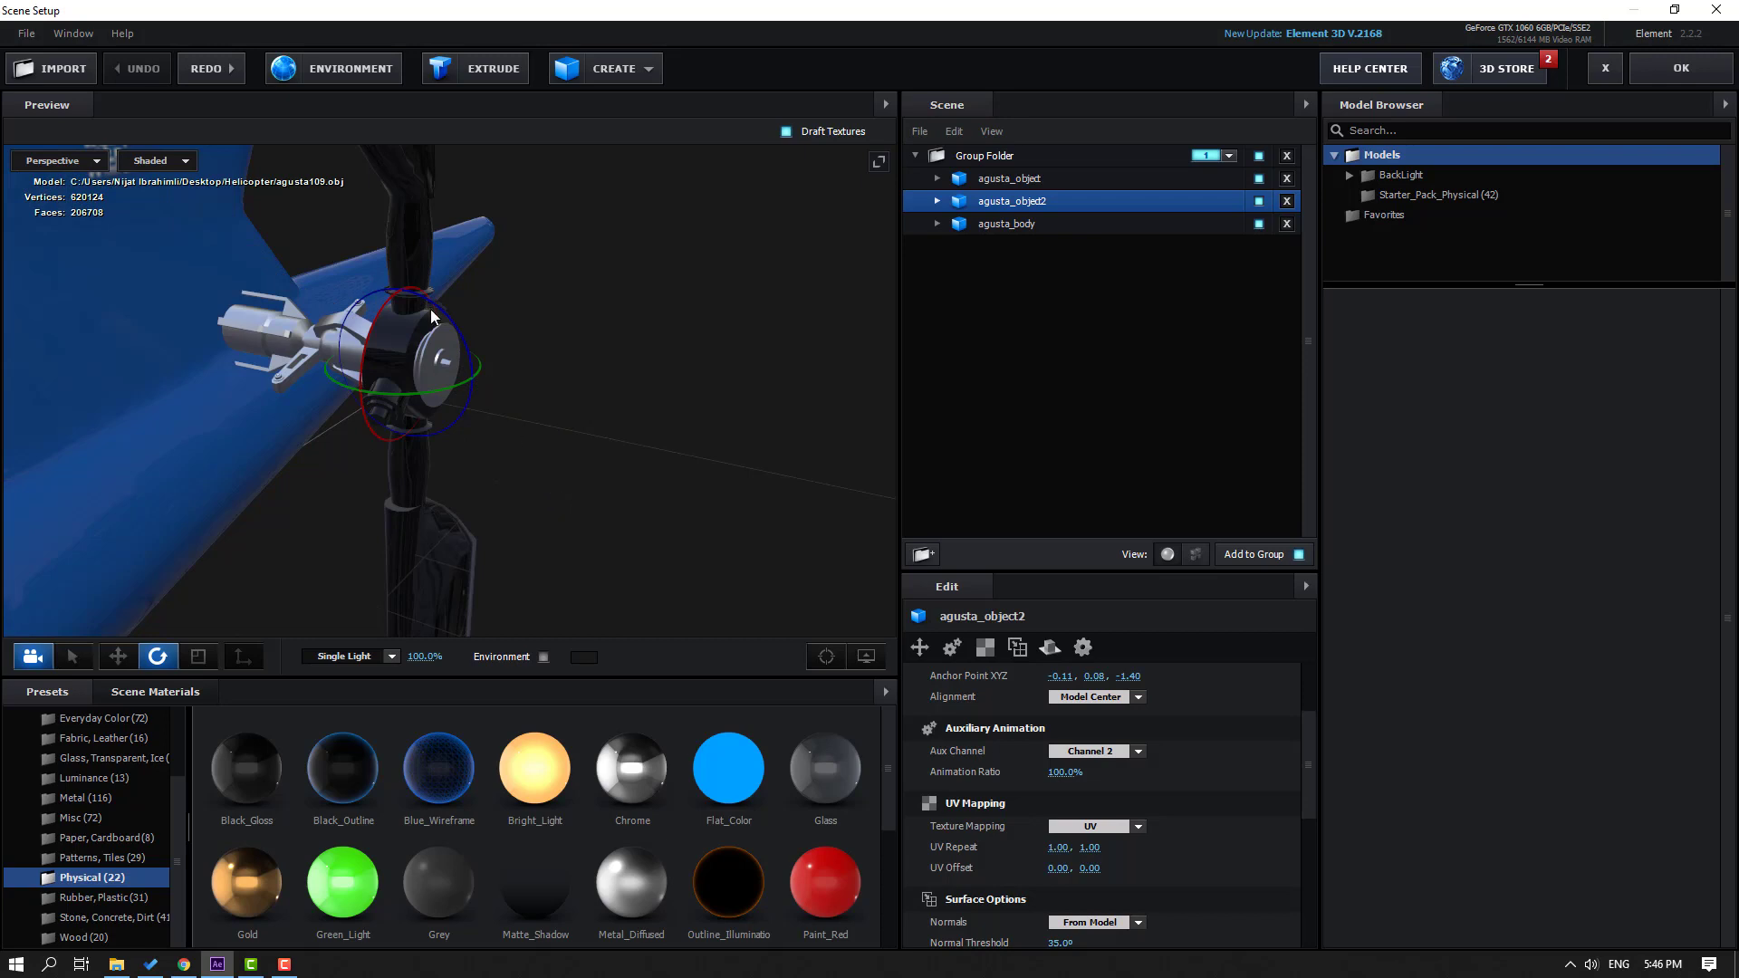
# Step: Activate Move for agusta_object2 and isolate the tail rotor by hiding agusta_body and agusta_object
pyautogui.click(117, 659)
pyautogui.moveTo(445, 375); pyautogui.dragTo(380, 418)
pyautogui.scroll(-3, 540, 457)
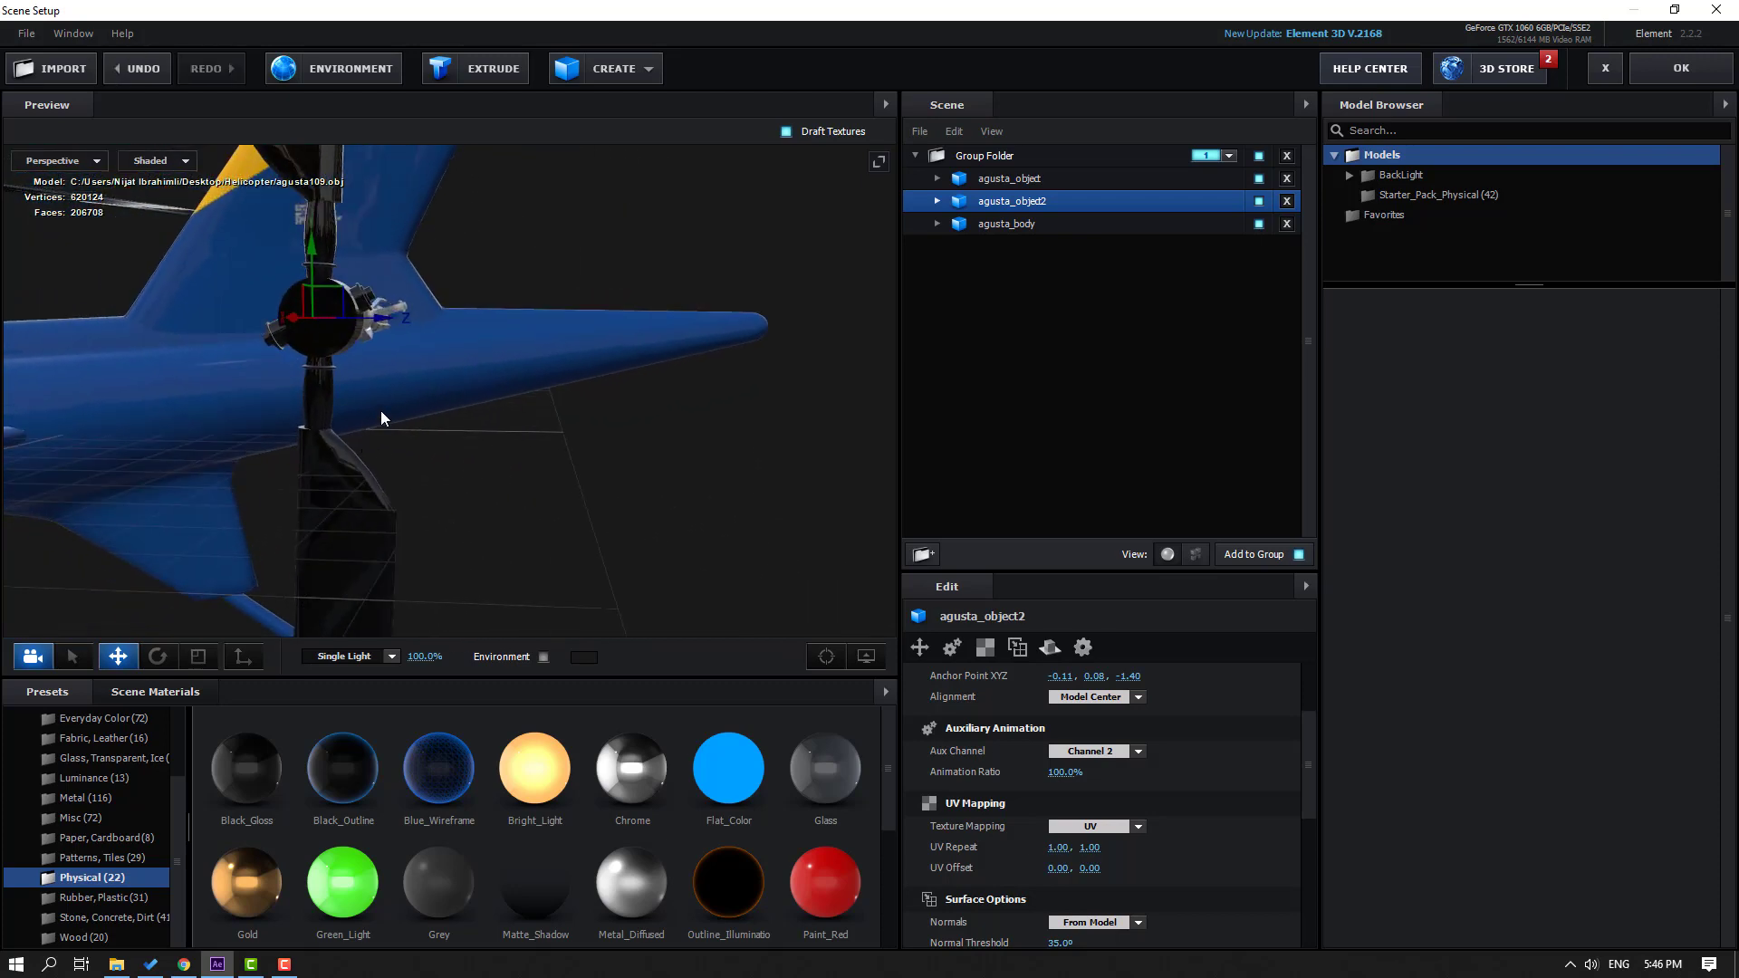
pyautogui.moveTo(344, 320); pyautogui.dragTo(410, 379)
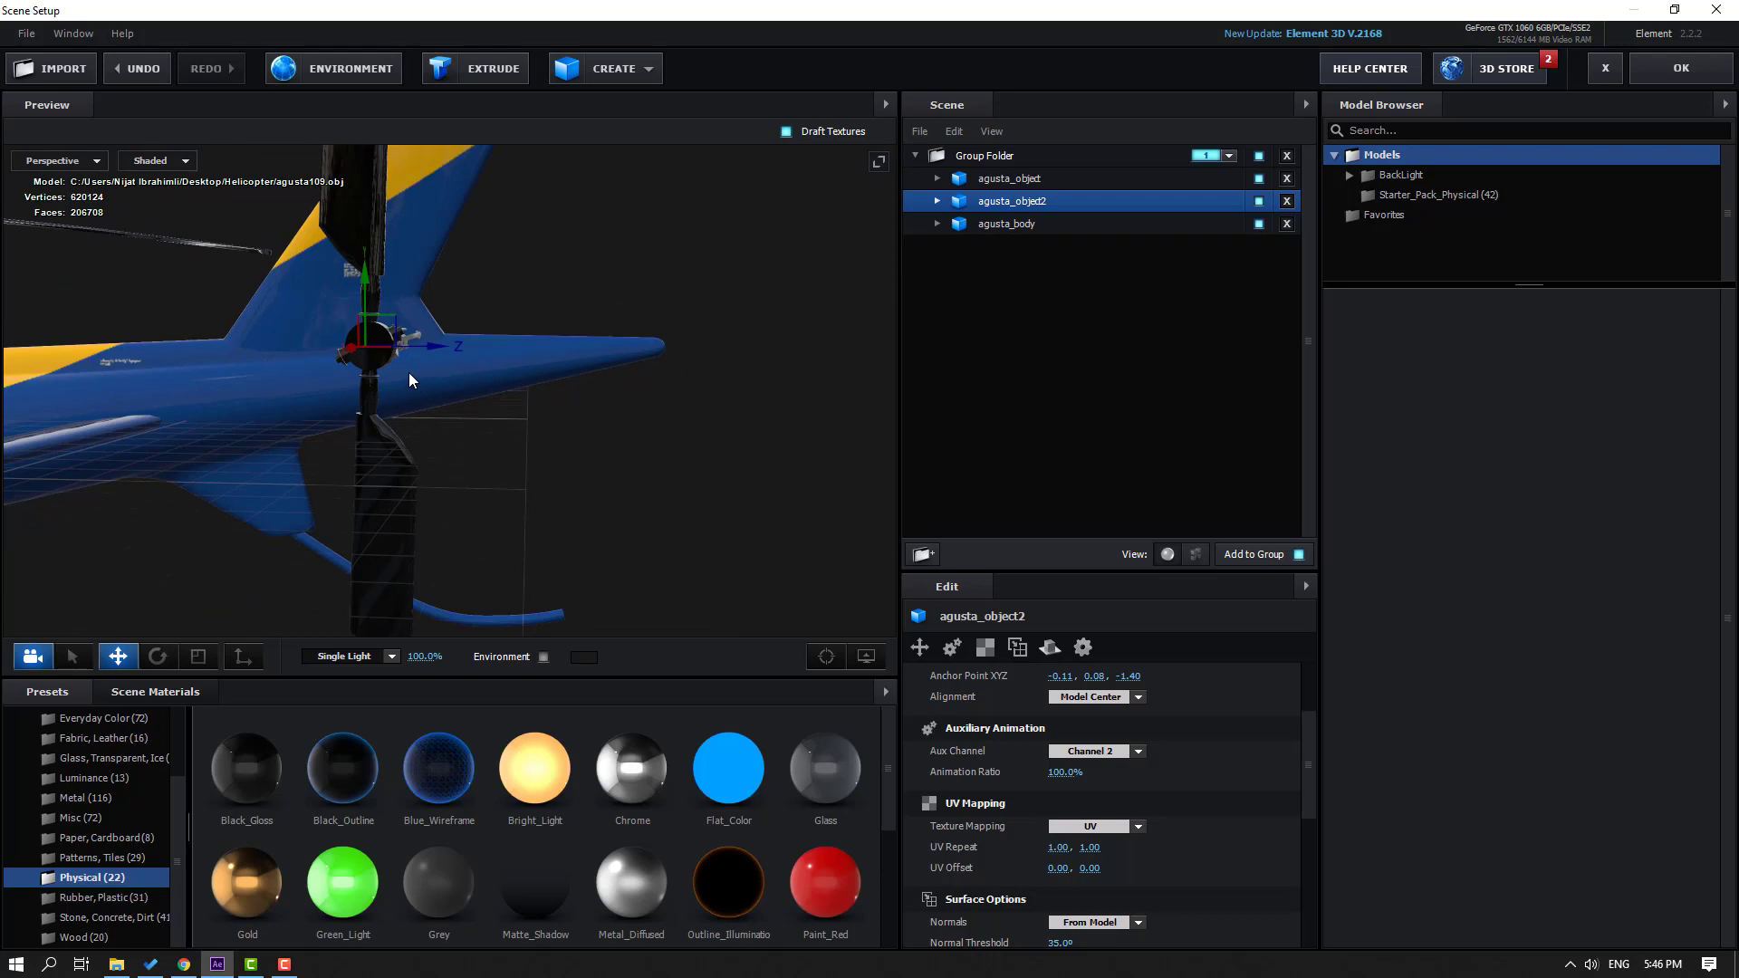
pyautogui.click(1258, 224)
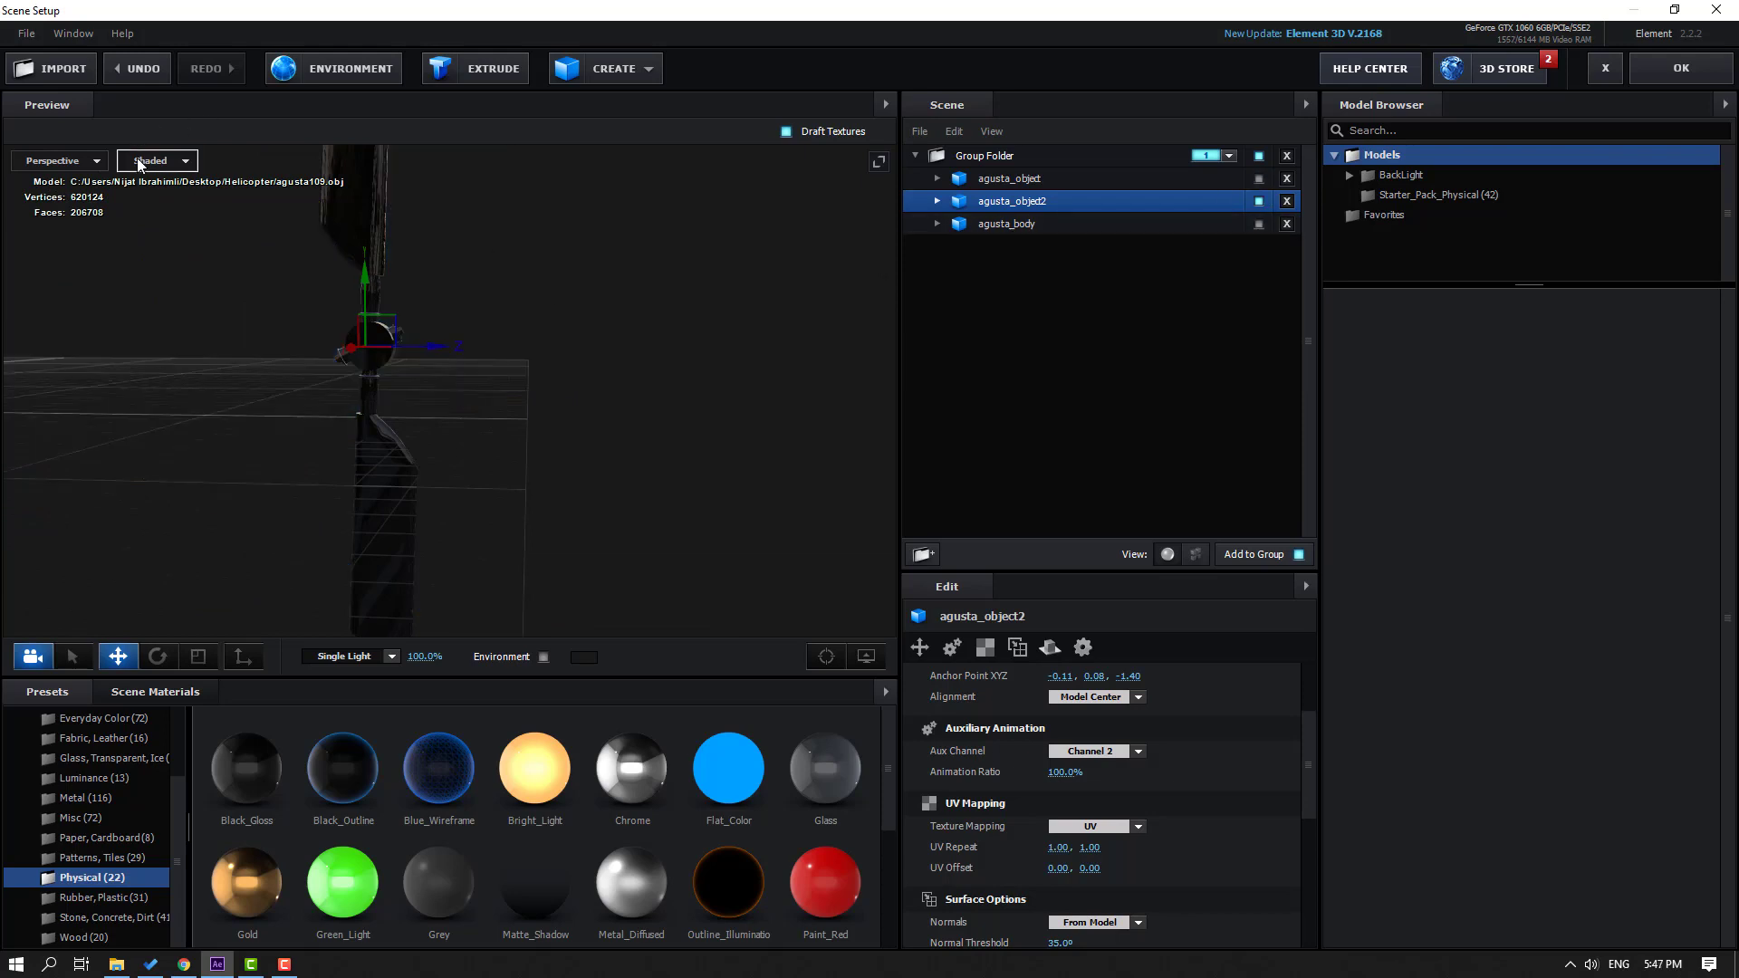
# Step: Test-rotate agusta_object2 in a close-up Front view and undo the rotation
pyautogui.click(78, 160)
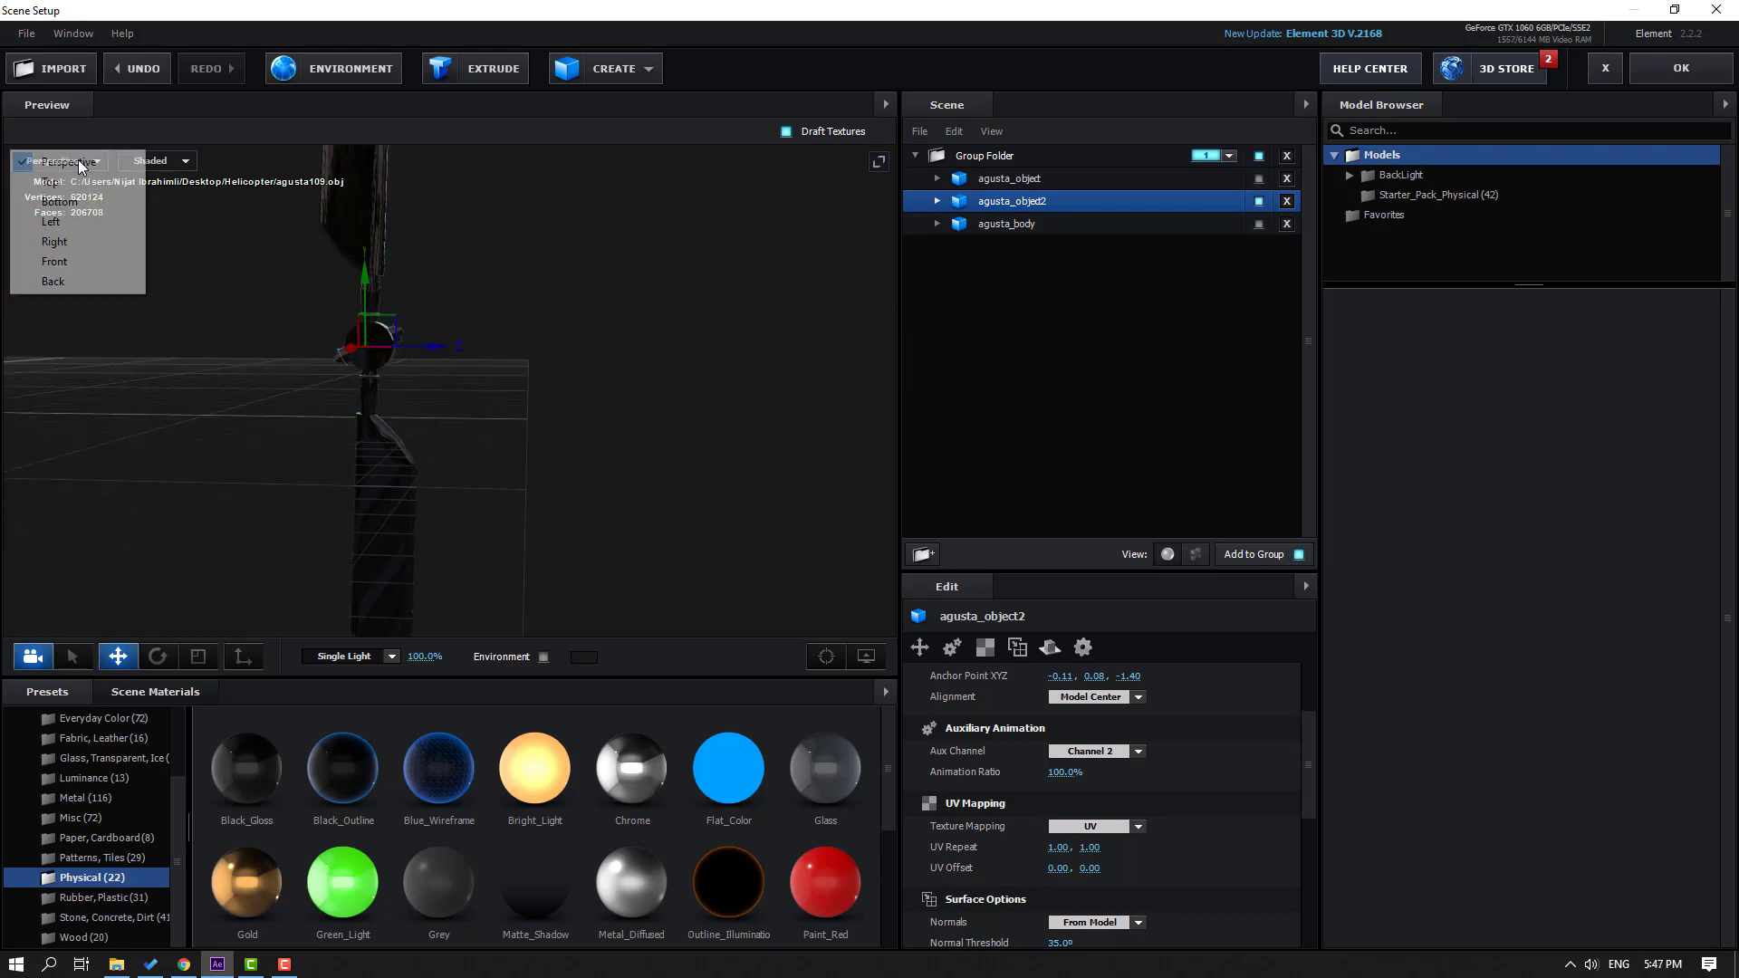
pyautogui.click(63, 261)
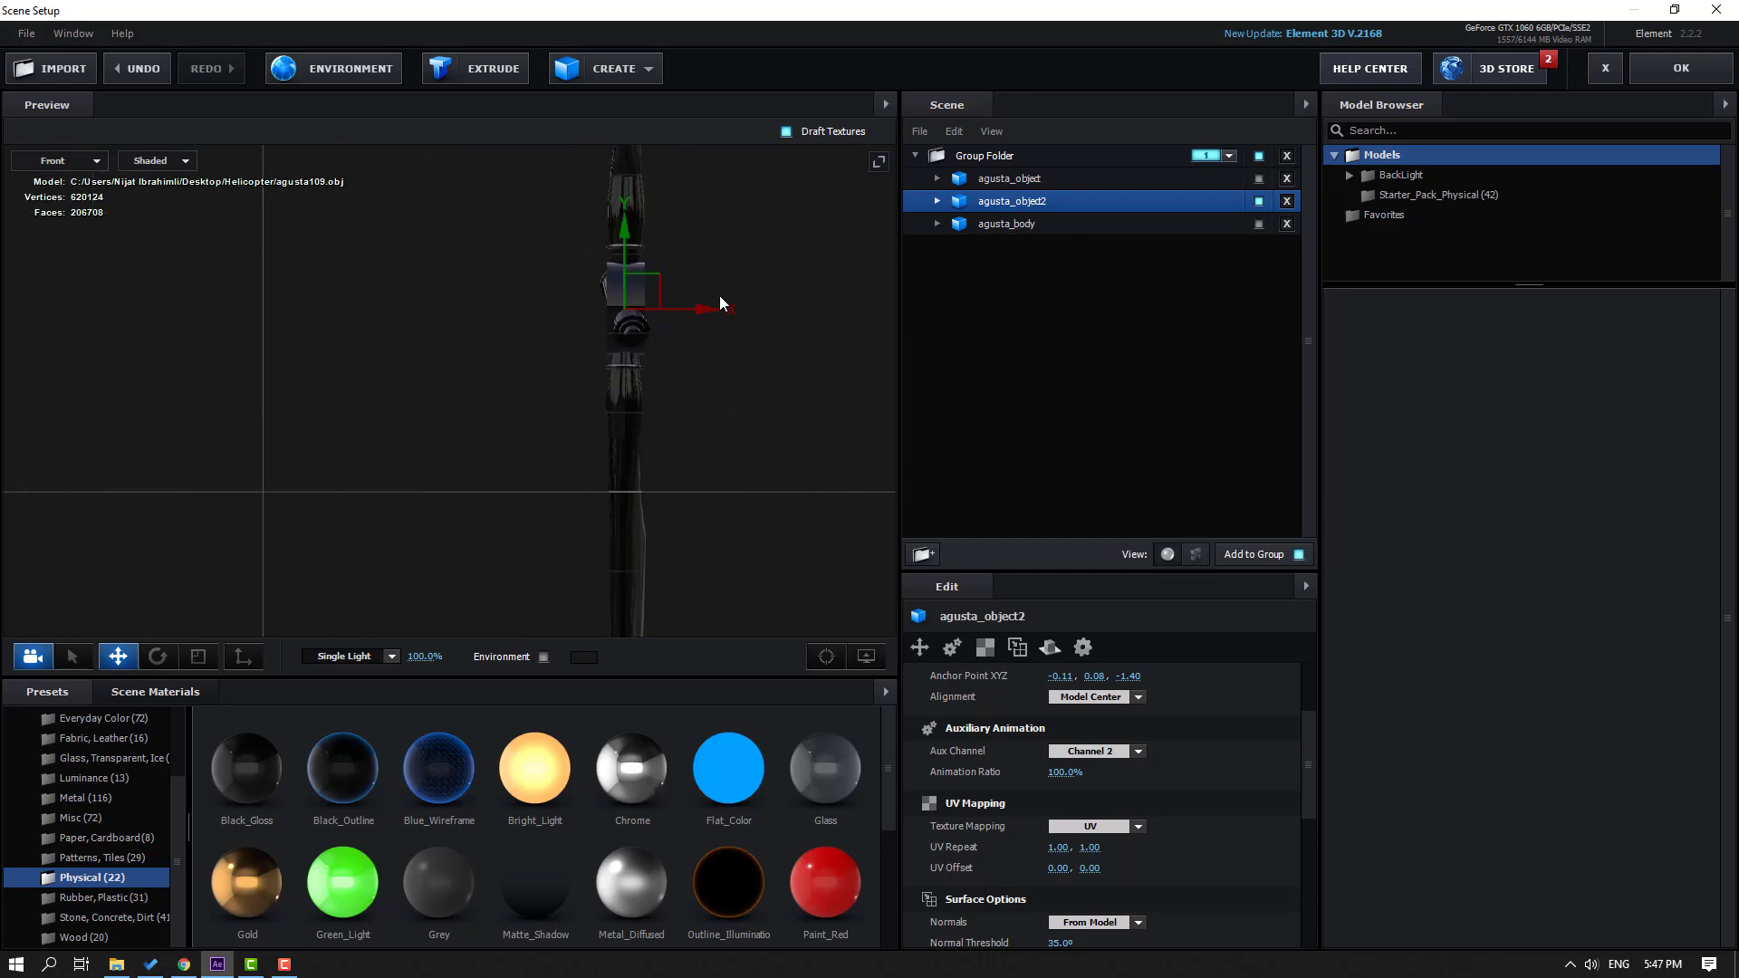
pyautogui.scroll(1, 719, 296)
pyautogui.moveTo(644, 352); pyautogui.dragTo(489, 399)
pyautogui.scroll(4, 533, 354)
pyautogui.moveTo(642, 340); pyautogui.dragTo(464, 362)
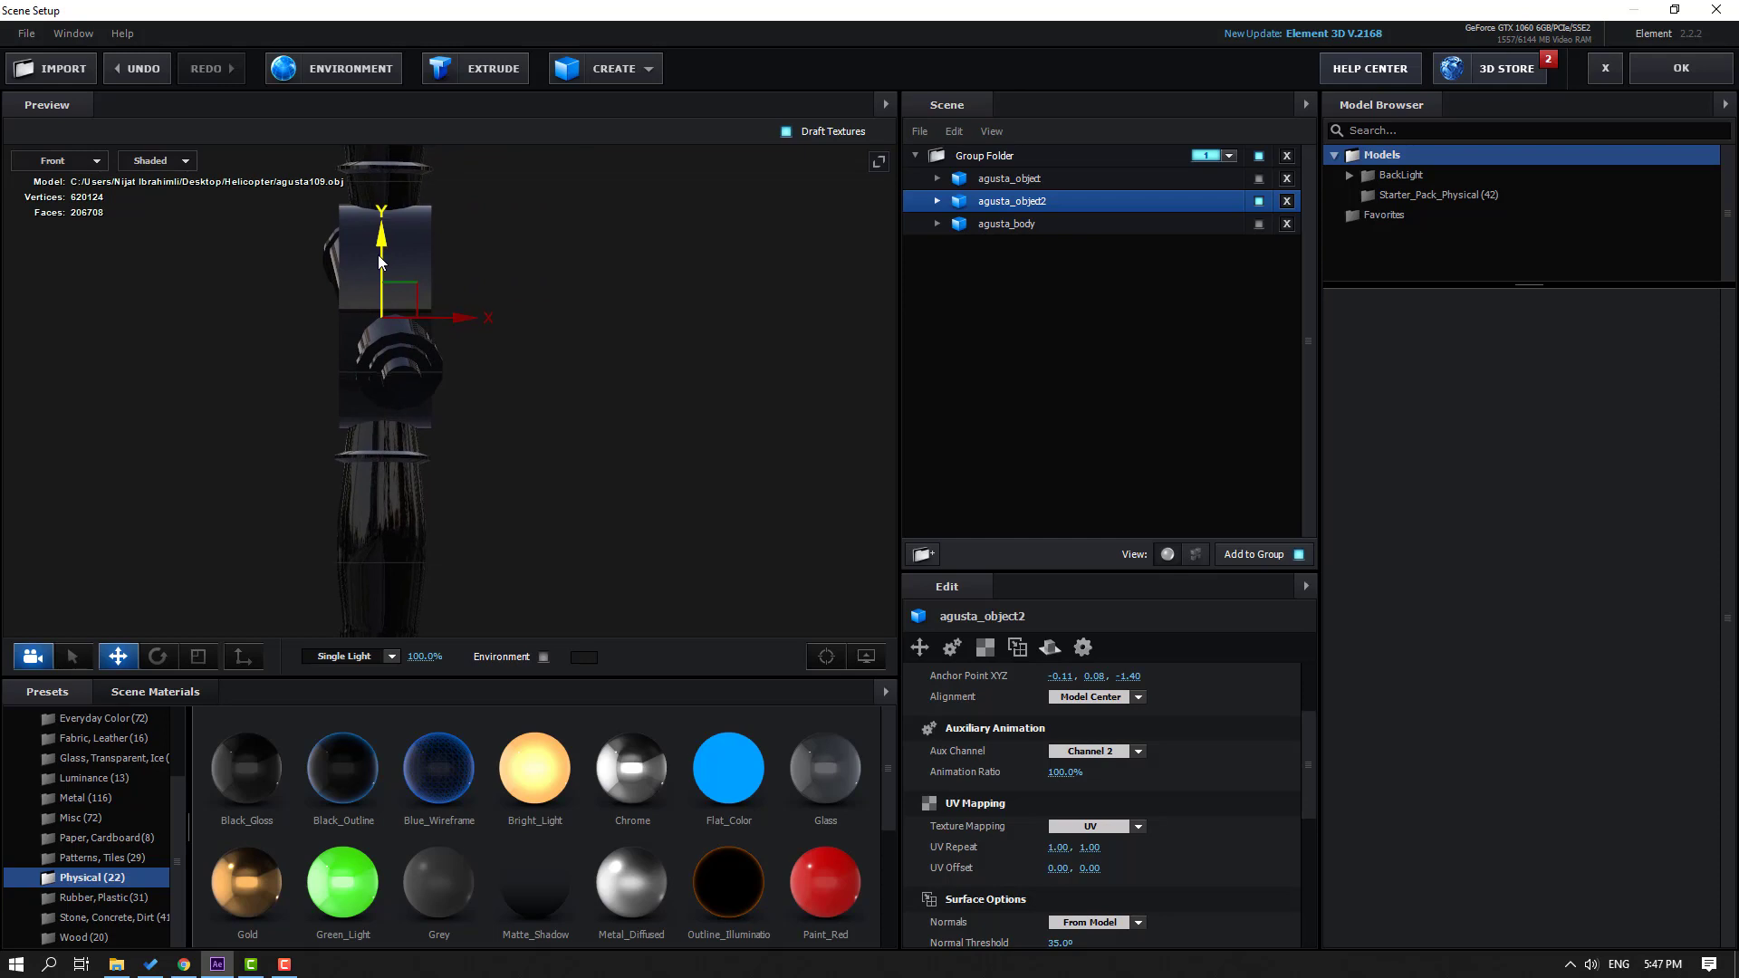
pyautogui.click(156, 656)
pyautogui.moveTo(432, 240); pyautogui.dragTo(663, 381)
pyautogui.hotkey('ctrl', 'z')
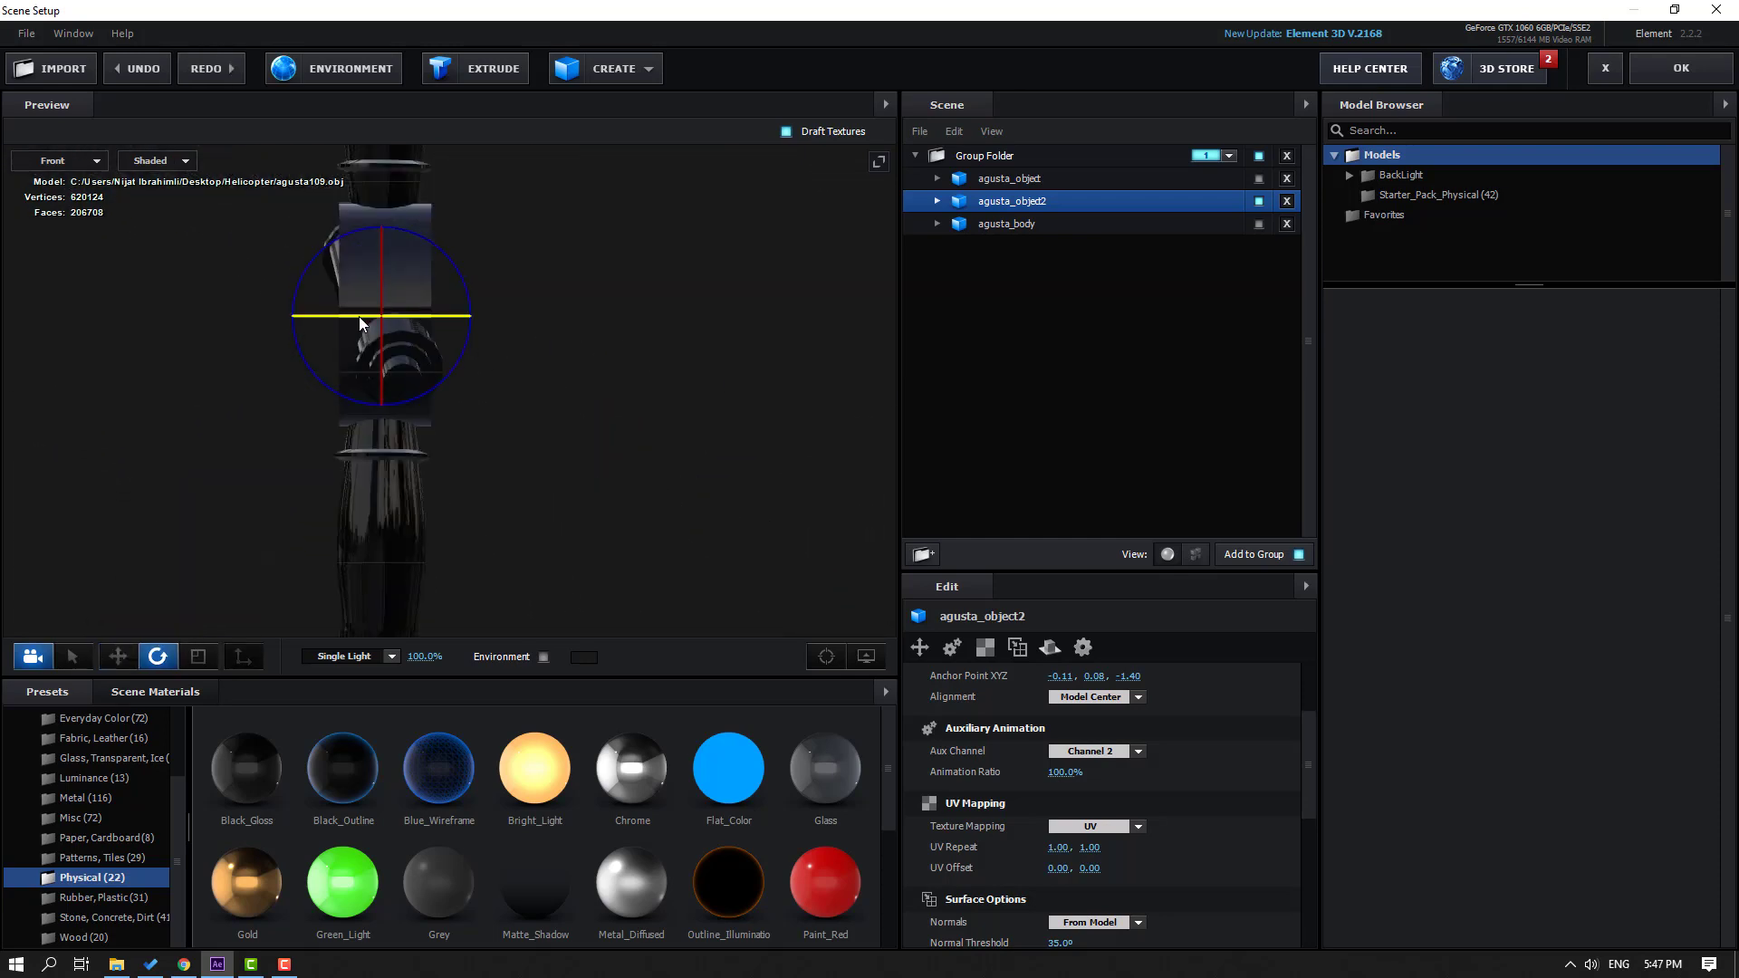
pyautogui.moveTo(358, 317); pyautogui.dragTo(105, 371)
# Step: In the Left view, shift agusta_object2's anchor point to -0.11, 0.07, -1.41 to center it on the rotor hub
pyautogui.click(76, 172)
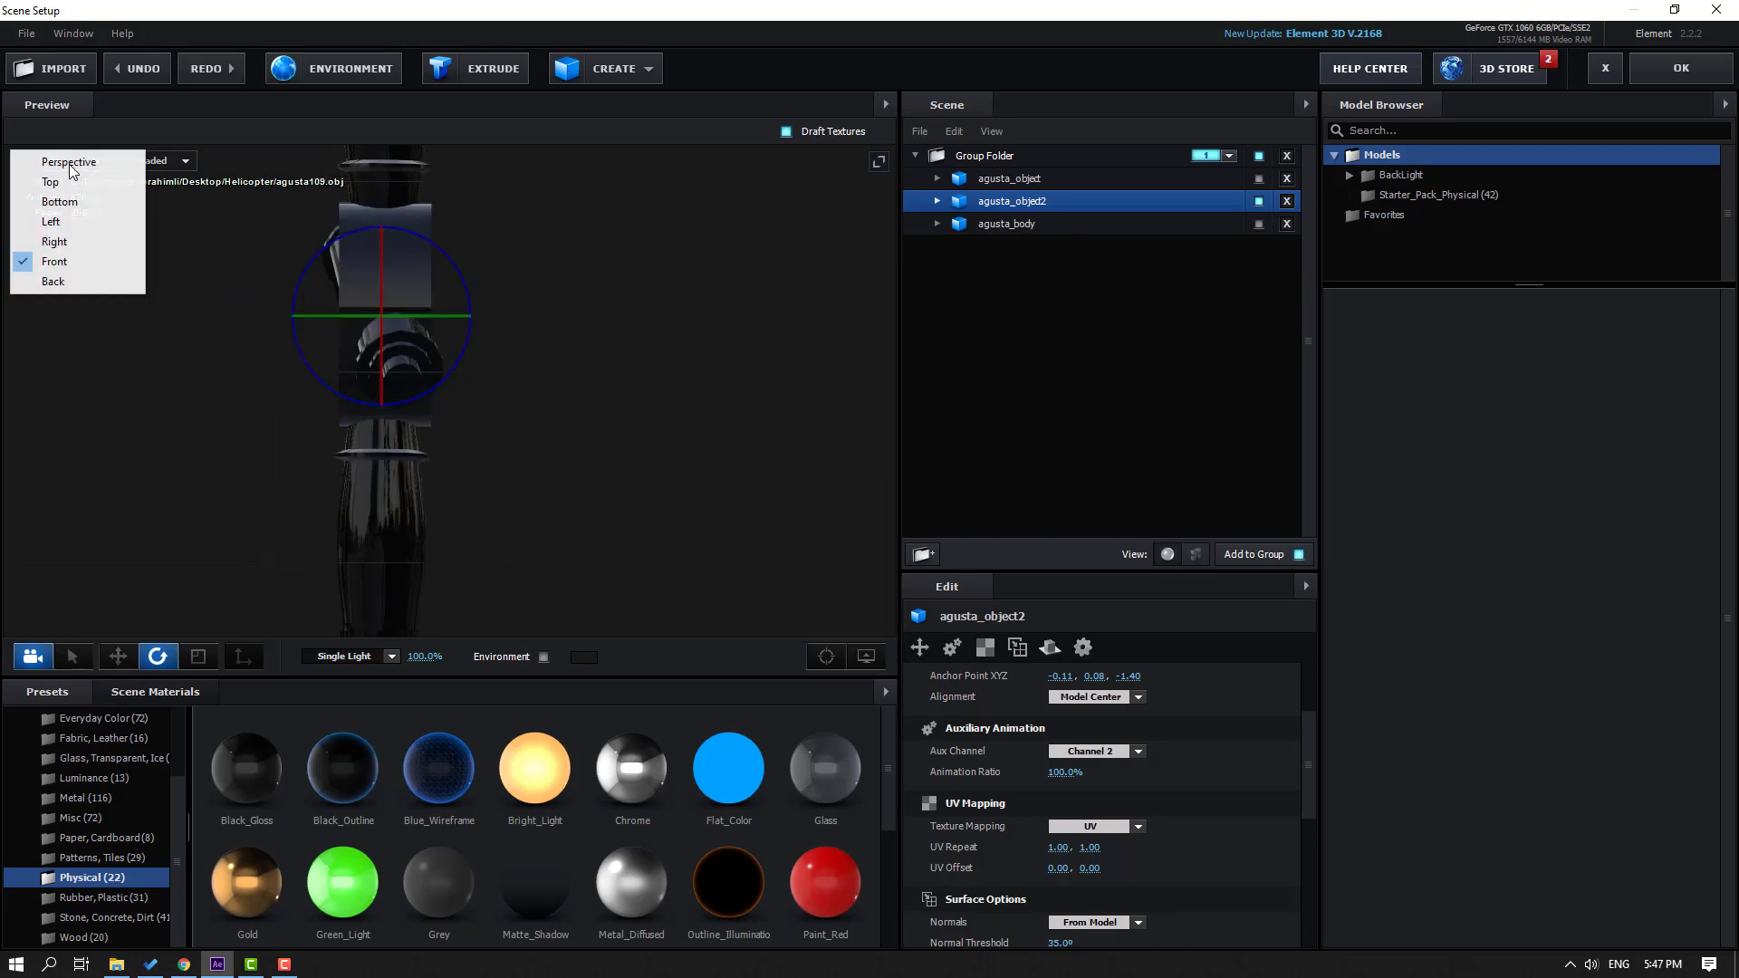
pyautogui.click(67, 226)
pyautogui.moveTo(511, 432); pyautogui.dragTo(608, 526)
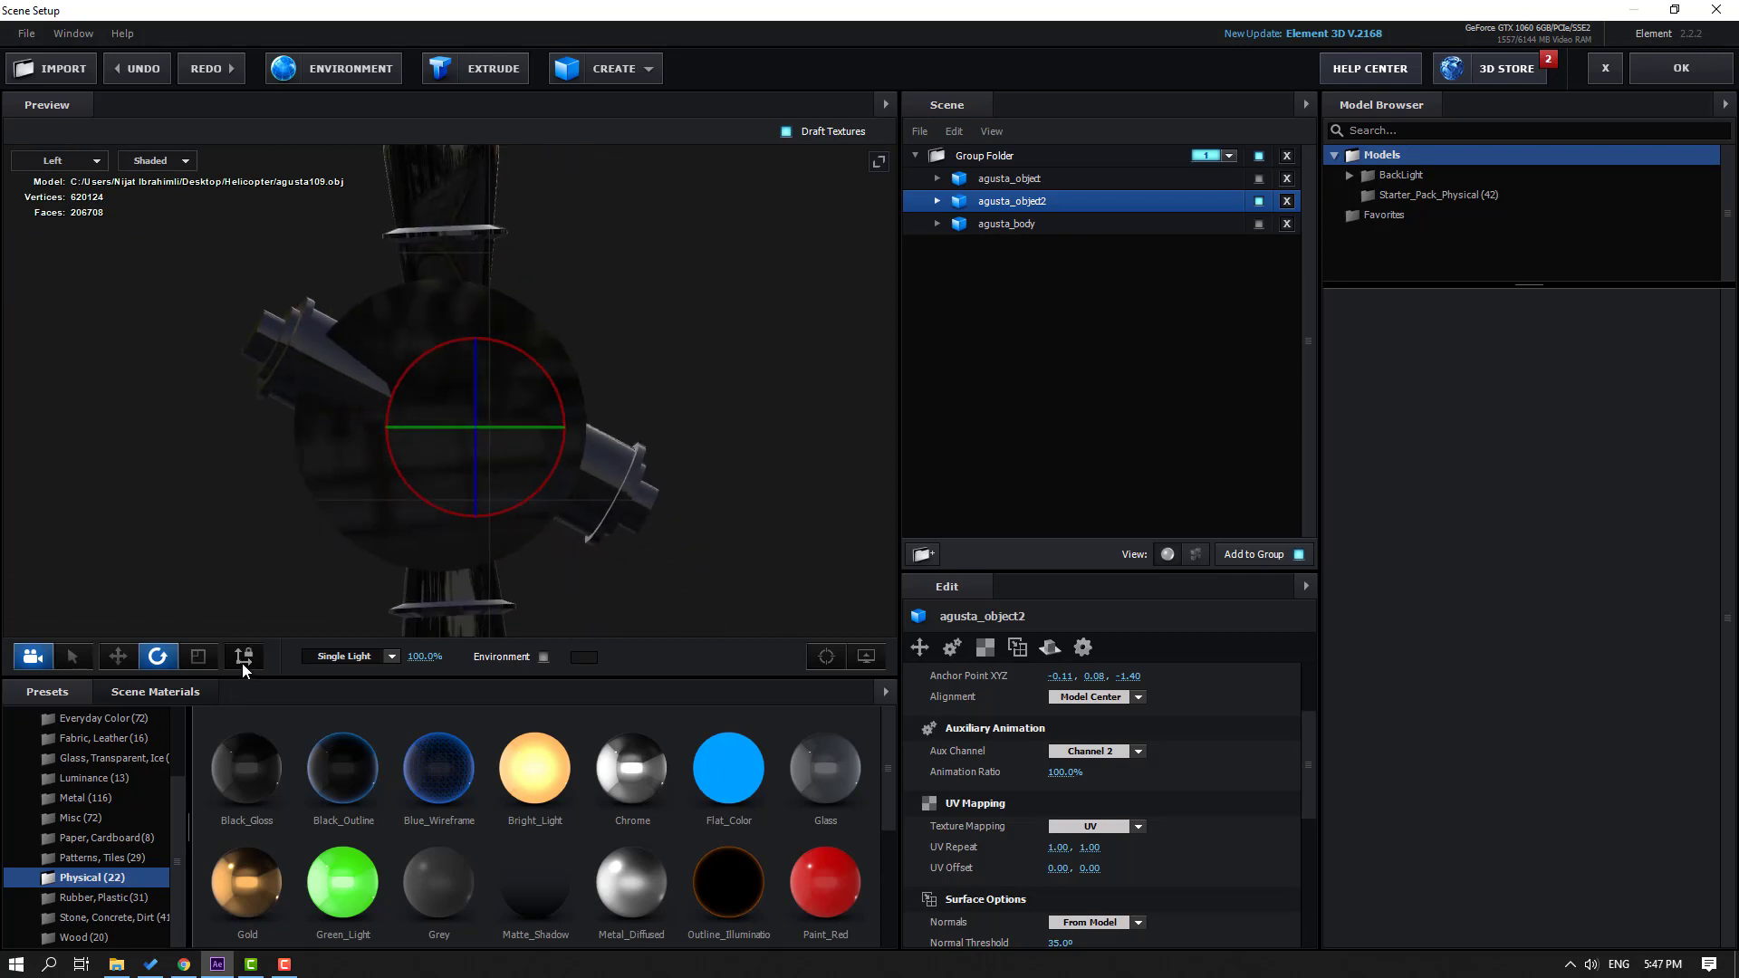
pyautogui.press('w')
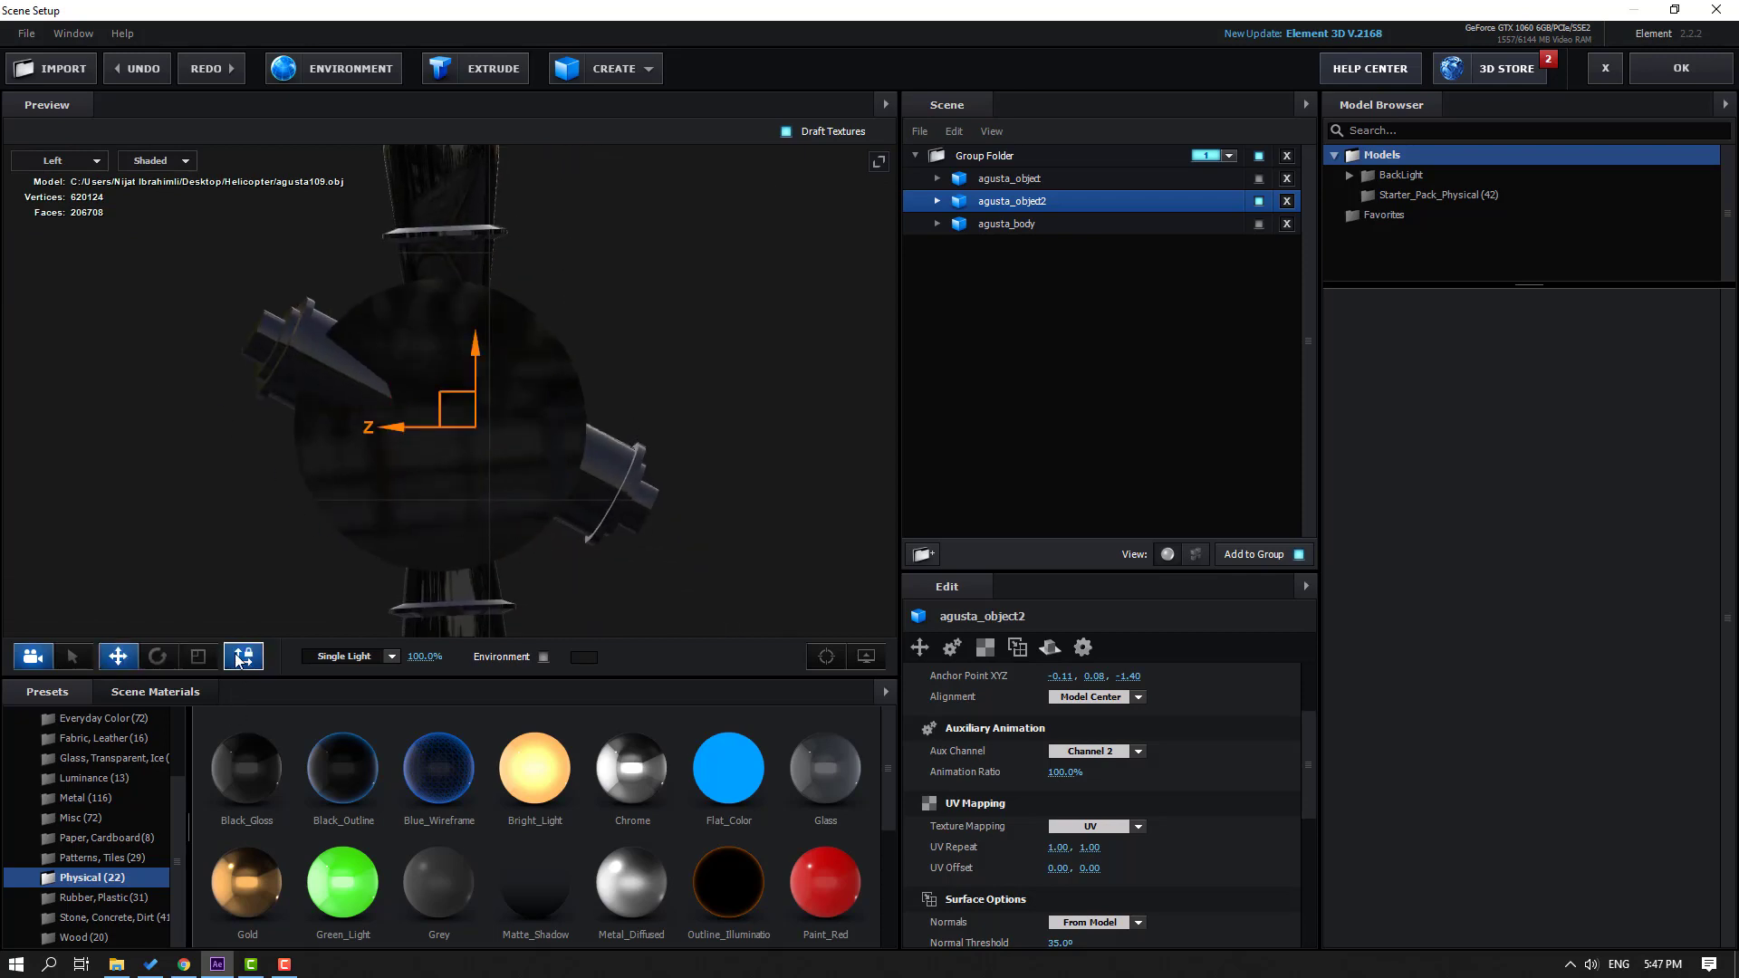
pyautogui.moveTo(418, 425)
pyautogui.mouseDown()
pyautogui.moveTo(404, 426)
pyautogui.moveTo(457, 380)
pyautogui.moveTo(394, 437)
pyautogui.mouseUp()
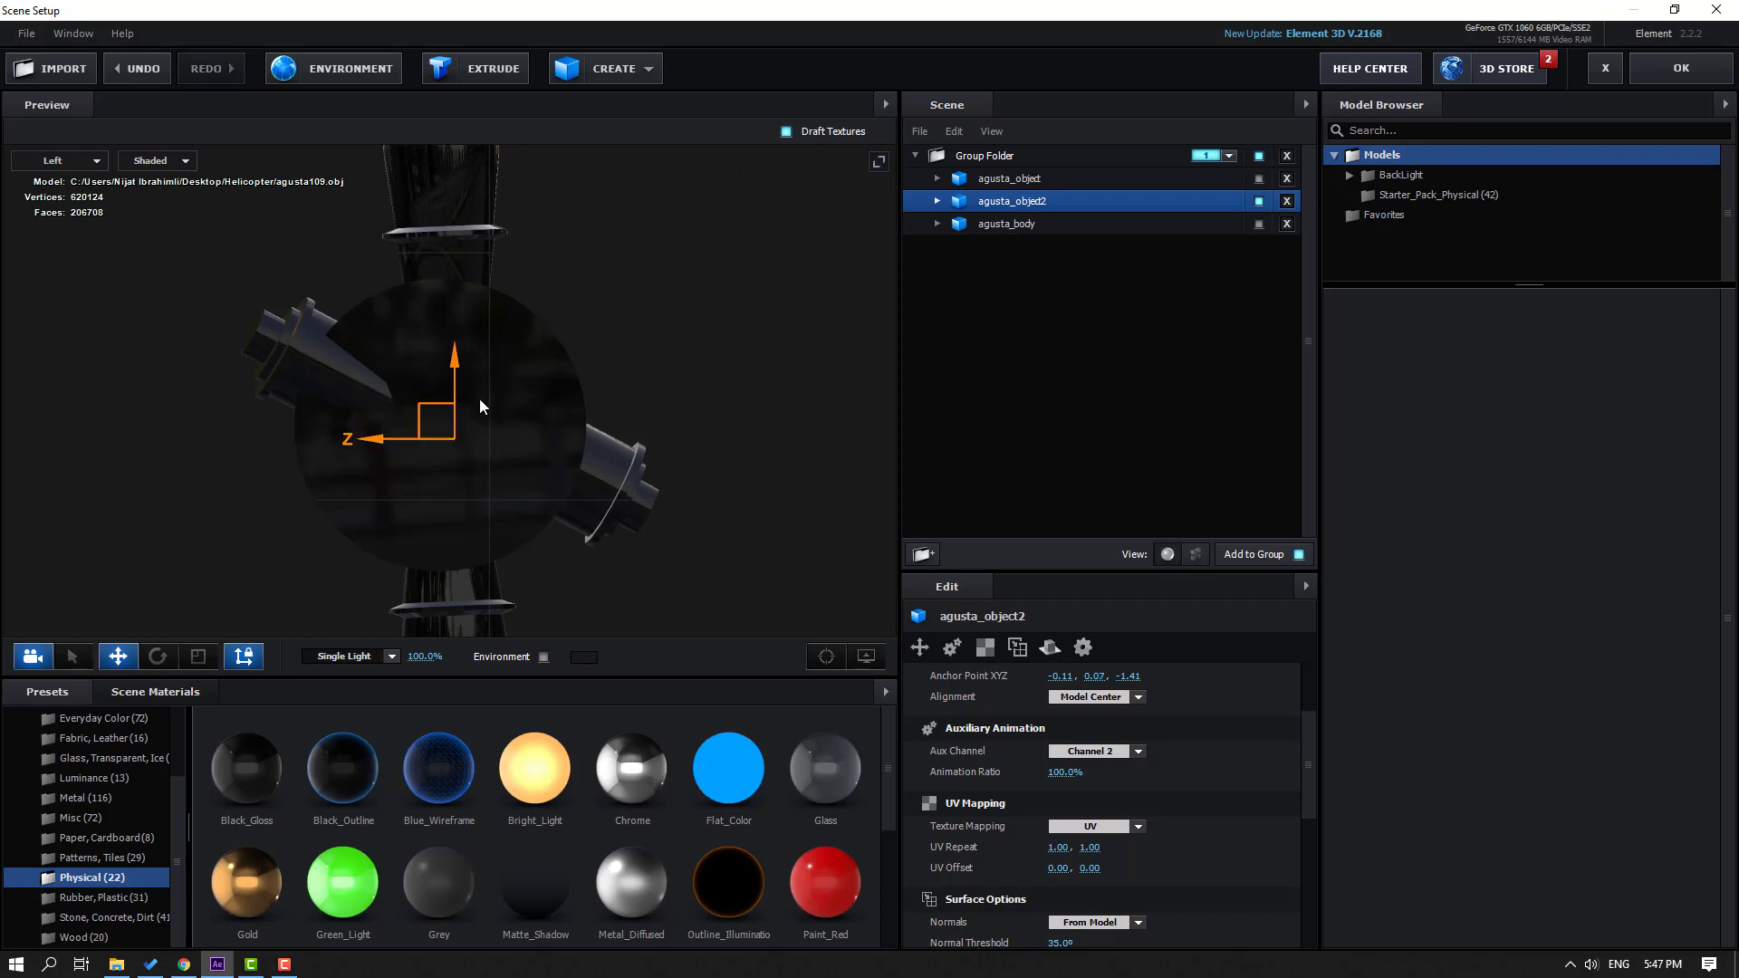
# Step: Return to the Perspective view, test-rotate agusta_object2 about its X axis, and undo the rotation
pyautogui.scroll(-3, 681, 318)
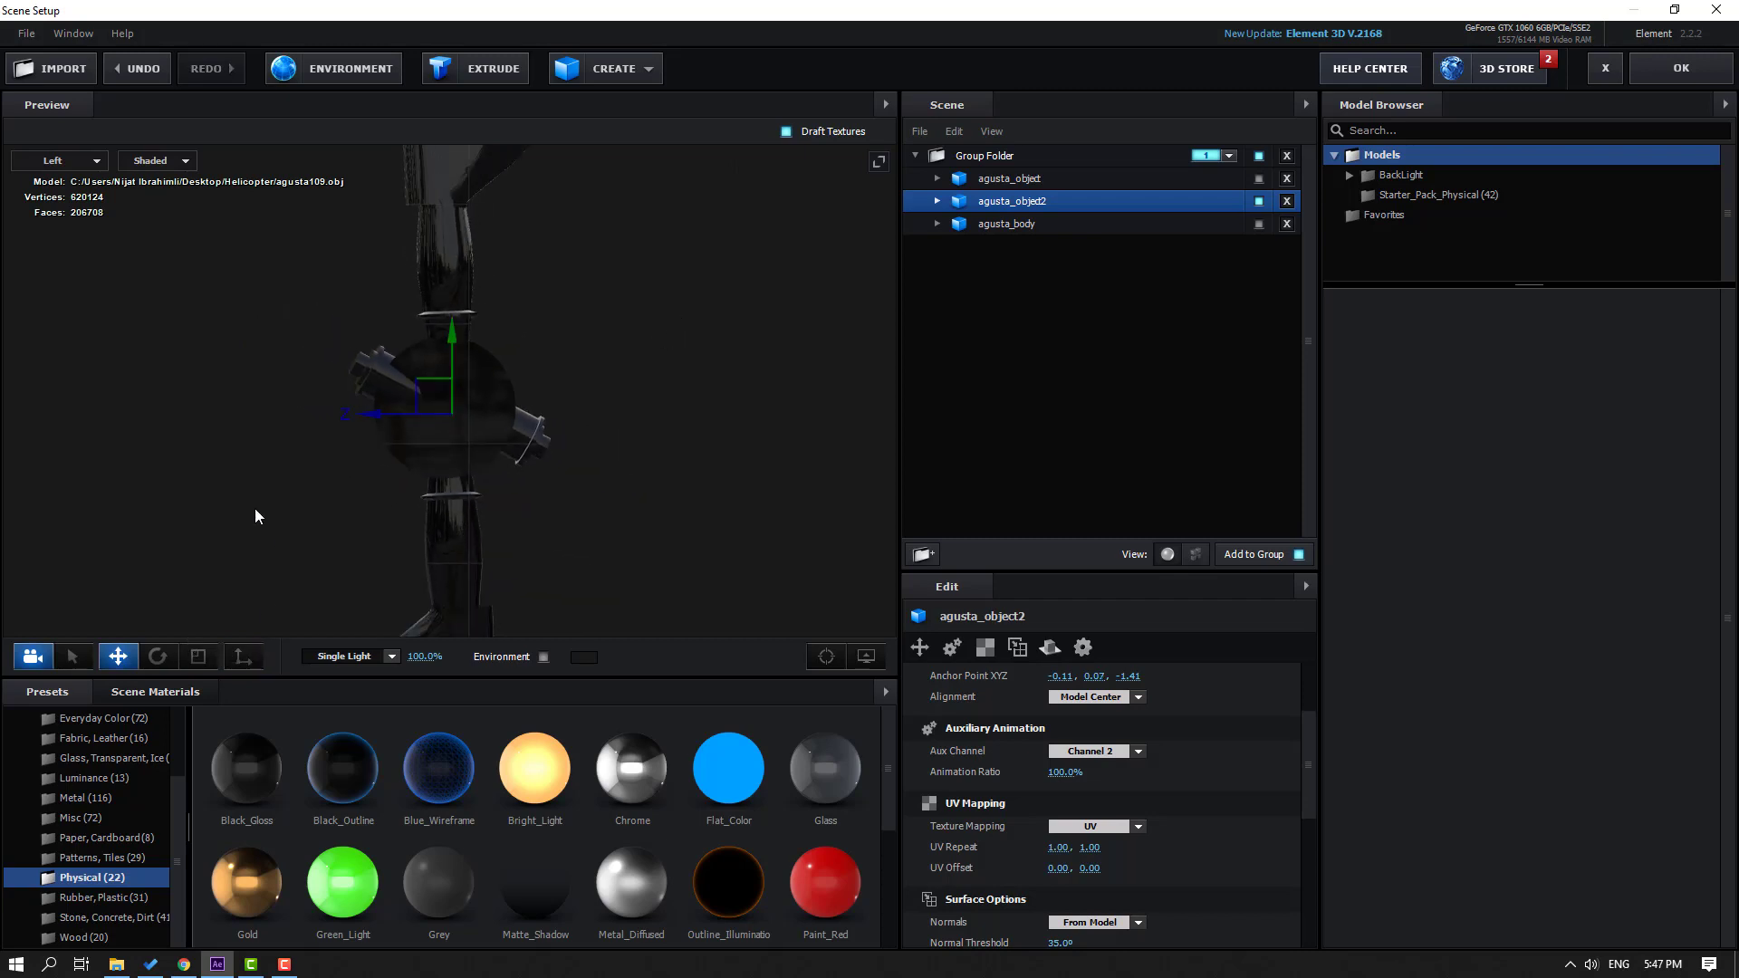
pyautogui.click(59, 160)
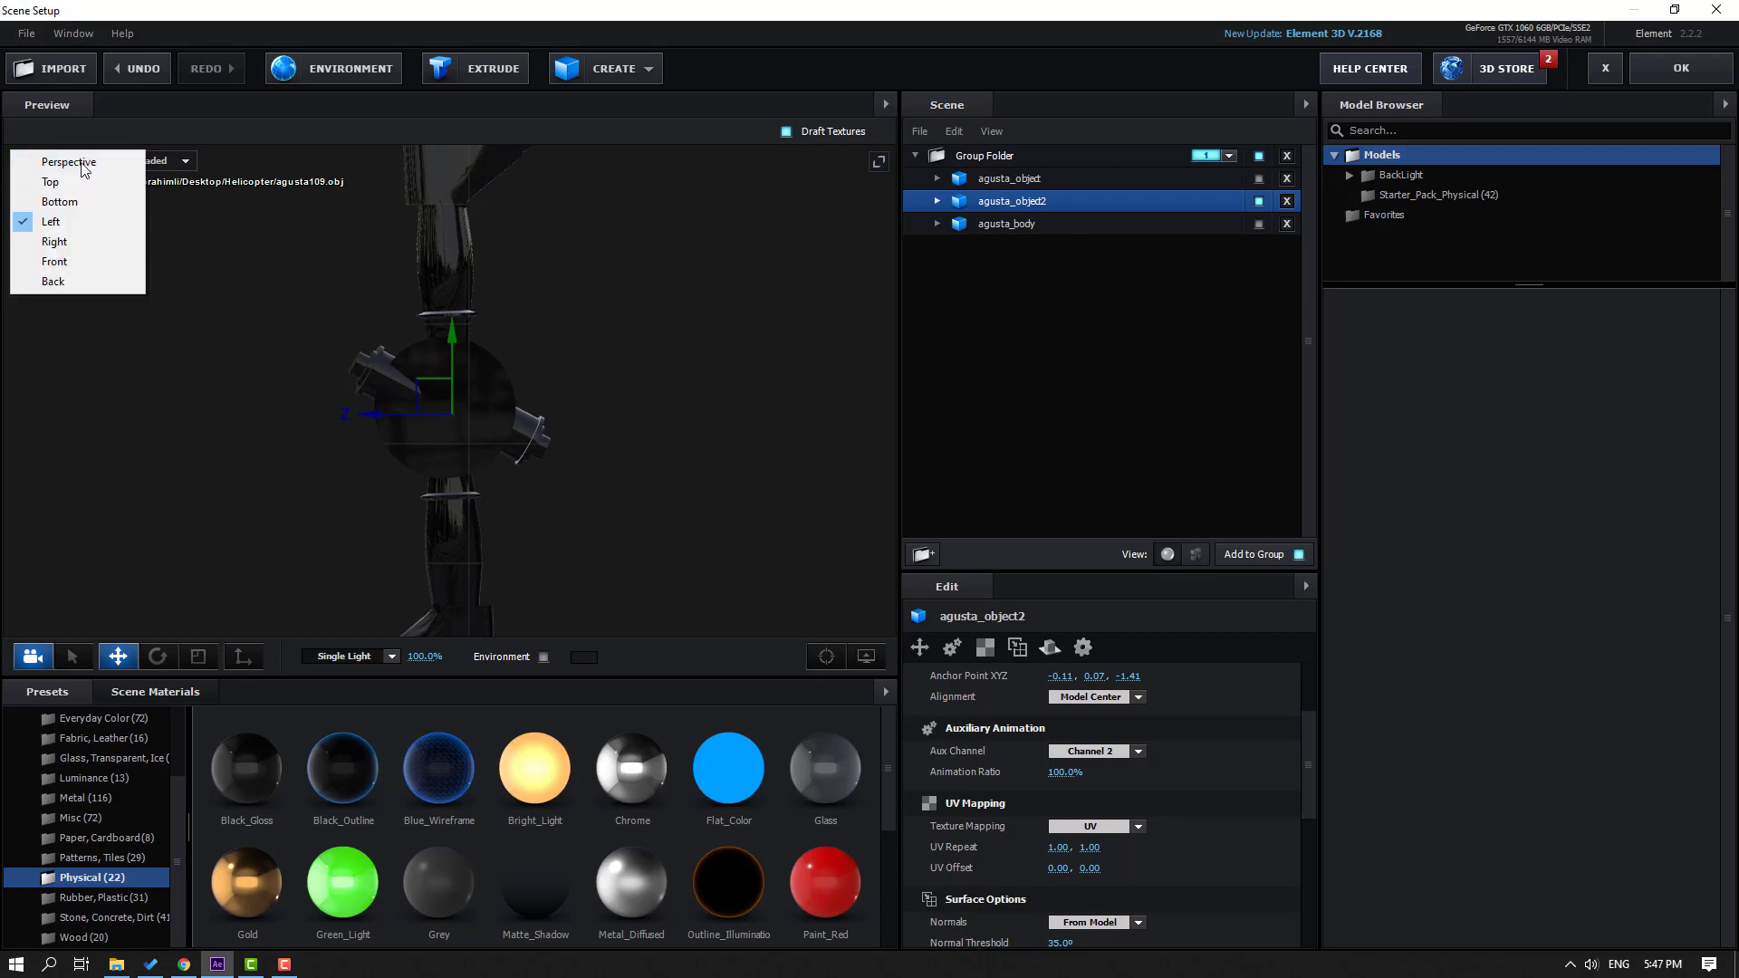
pyautogui.click(50, 160)
pyautogui.click(158, 659)
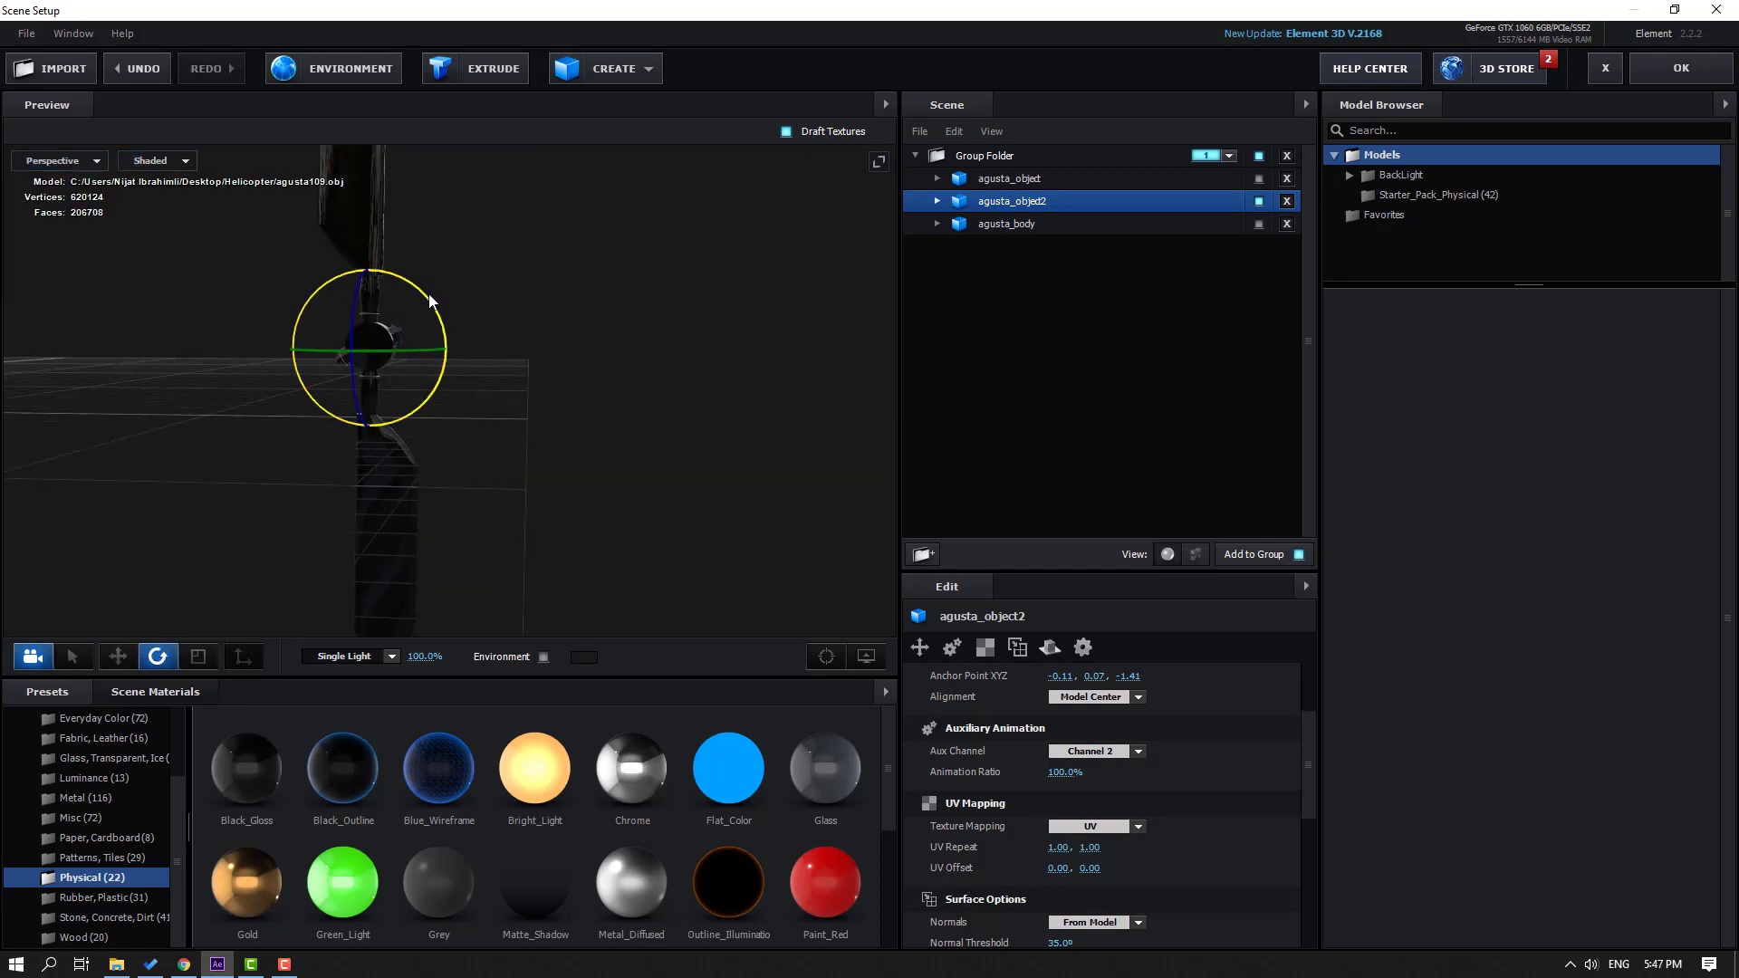
pyautogui.moveTo(431, 301); pyautogui.dragTo(959, 463)
pyautogui.hotkey('ctrl', 'z')
# Step: Unhide agusta_body and agusta_object, apply the scene setup, and preview the tail rotor's spin
pyautogui.click(1258, 224)
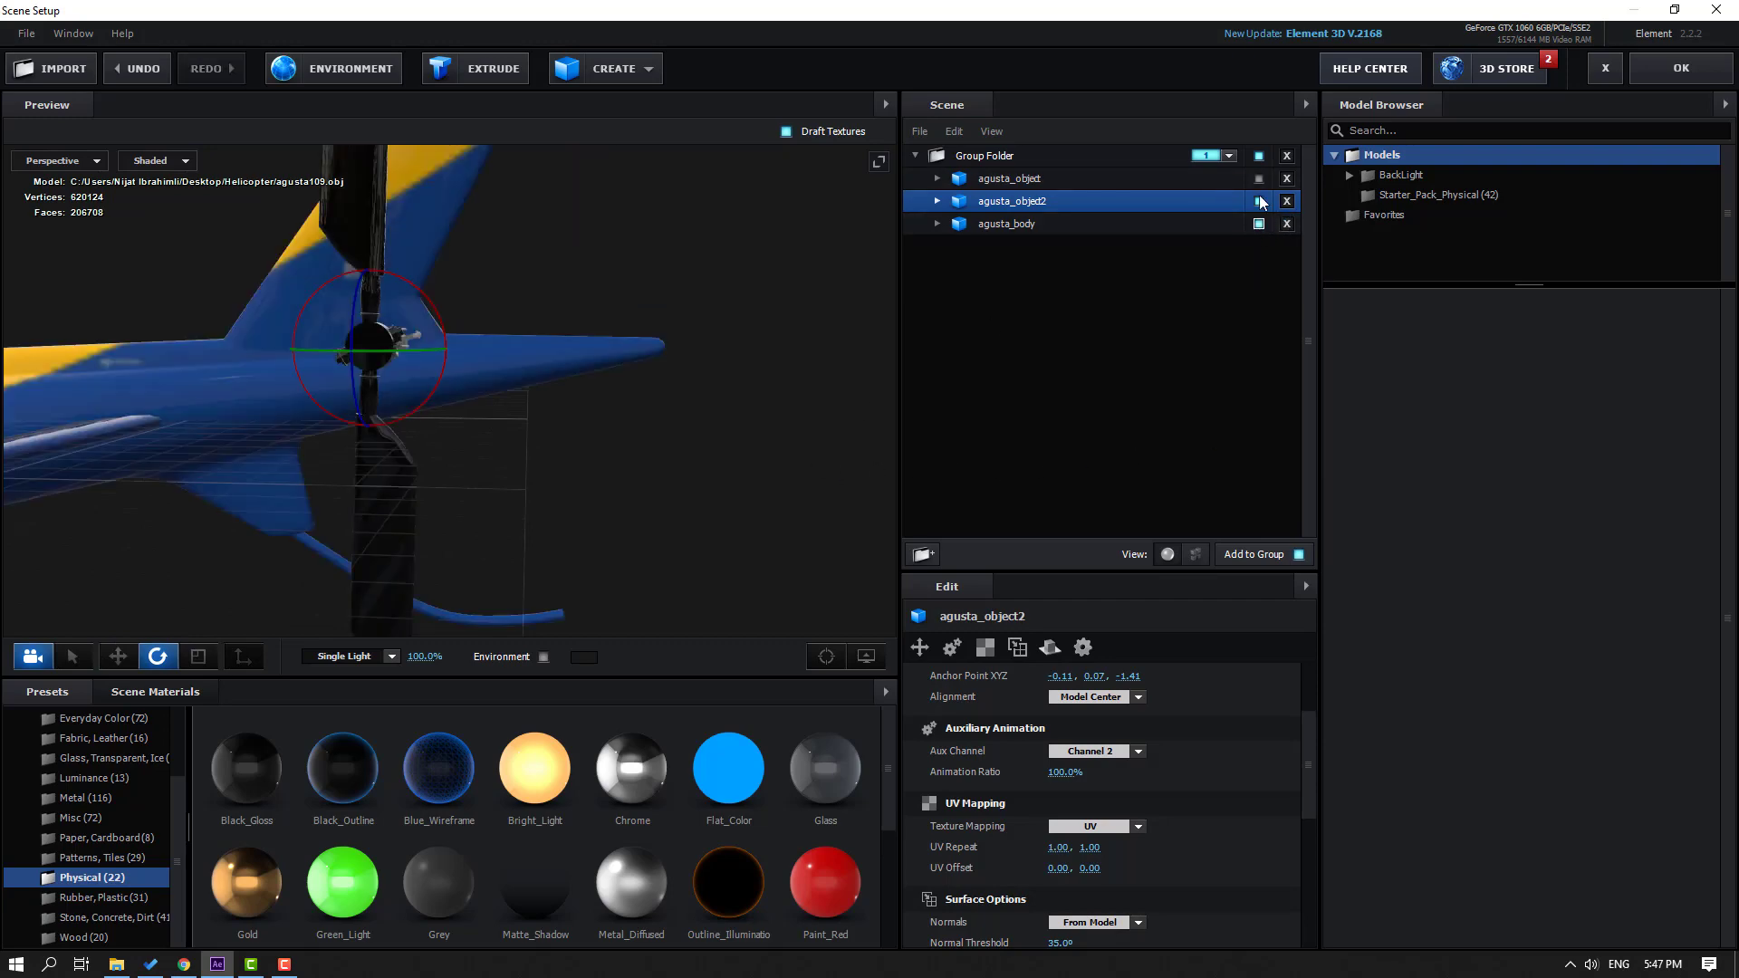
pyautogui.click(1268, 181)
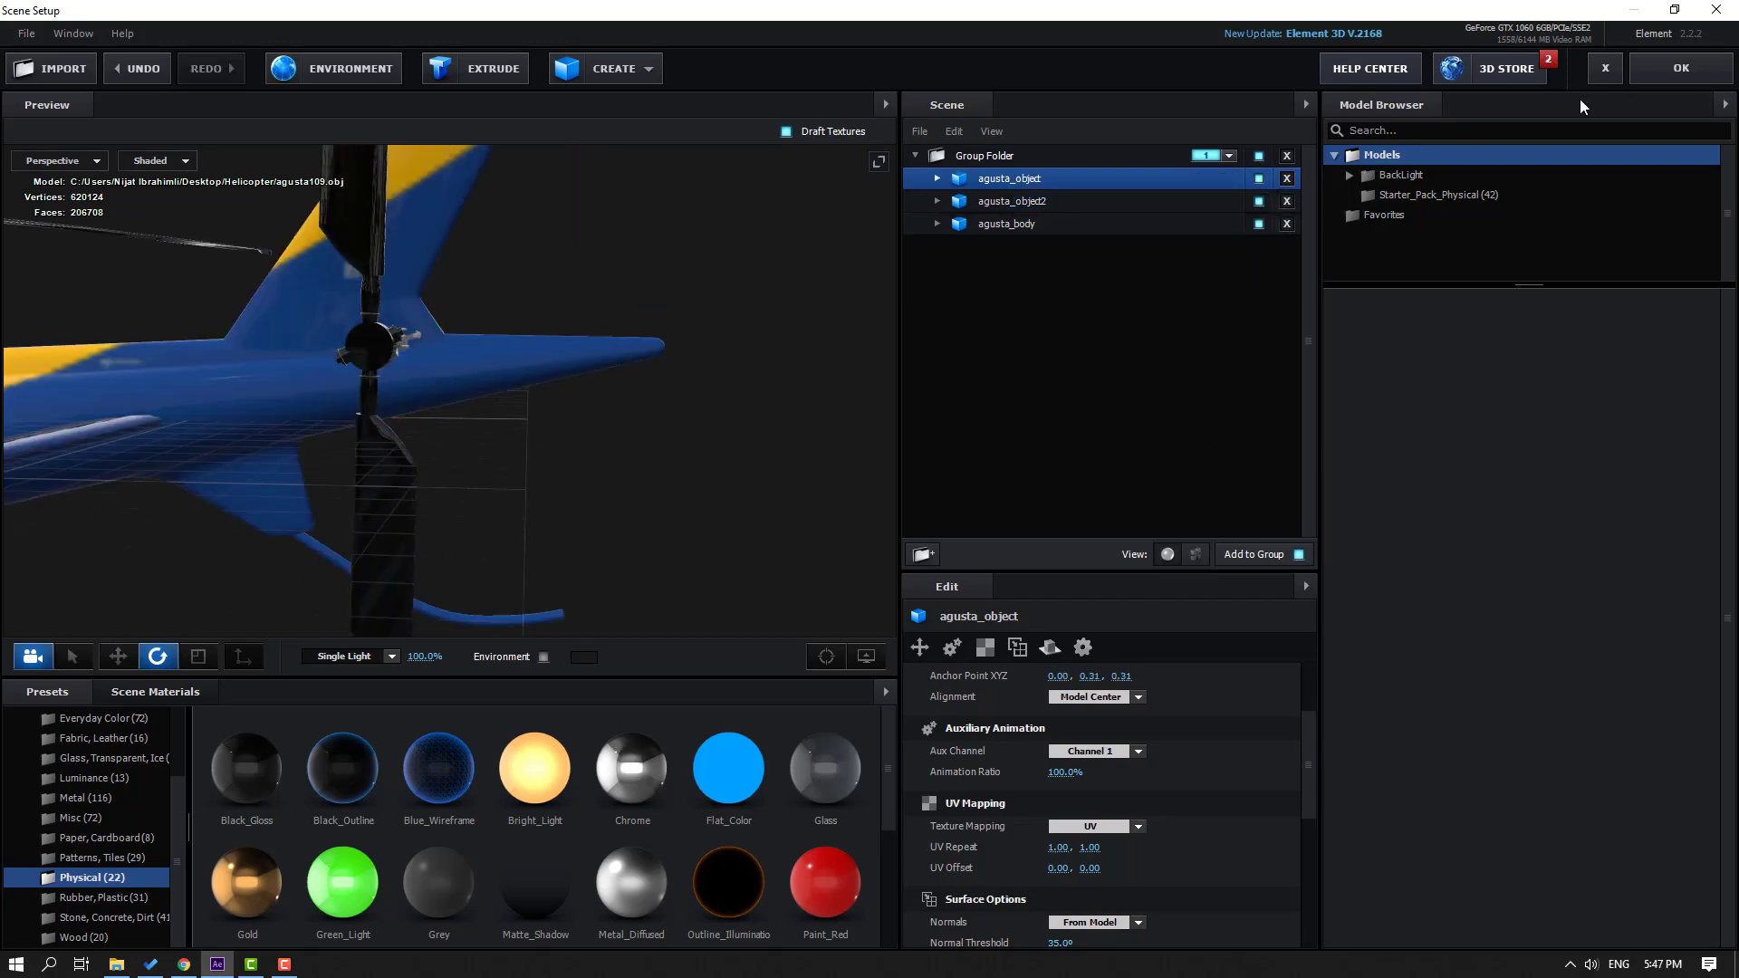
pyautogui.click(1662, 78)
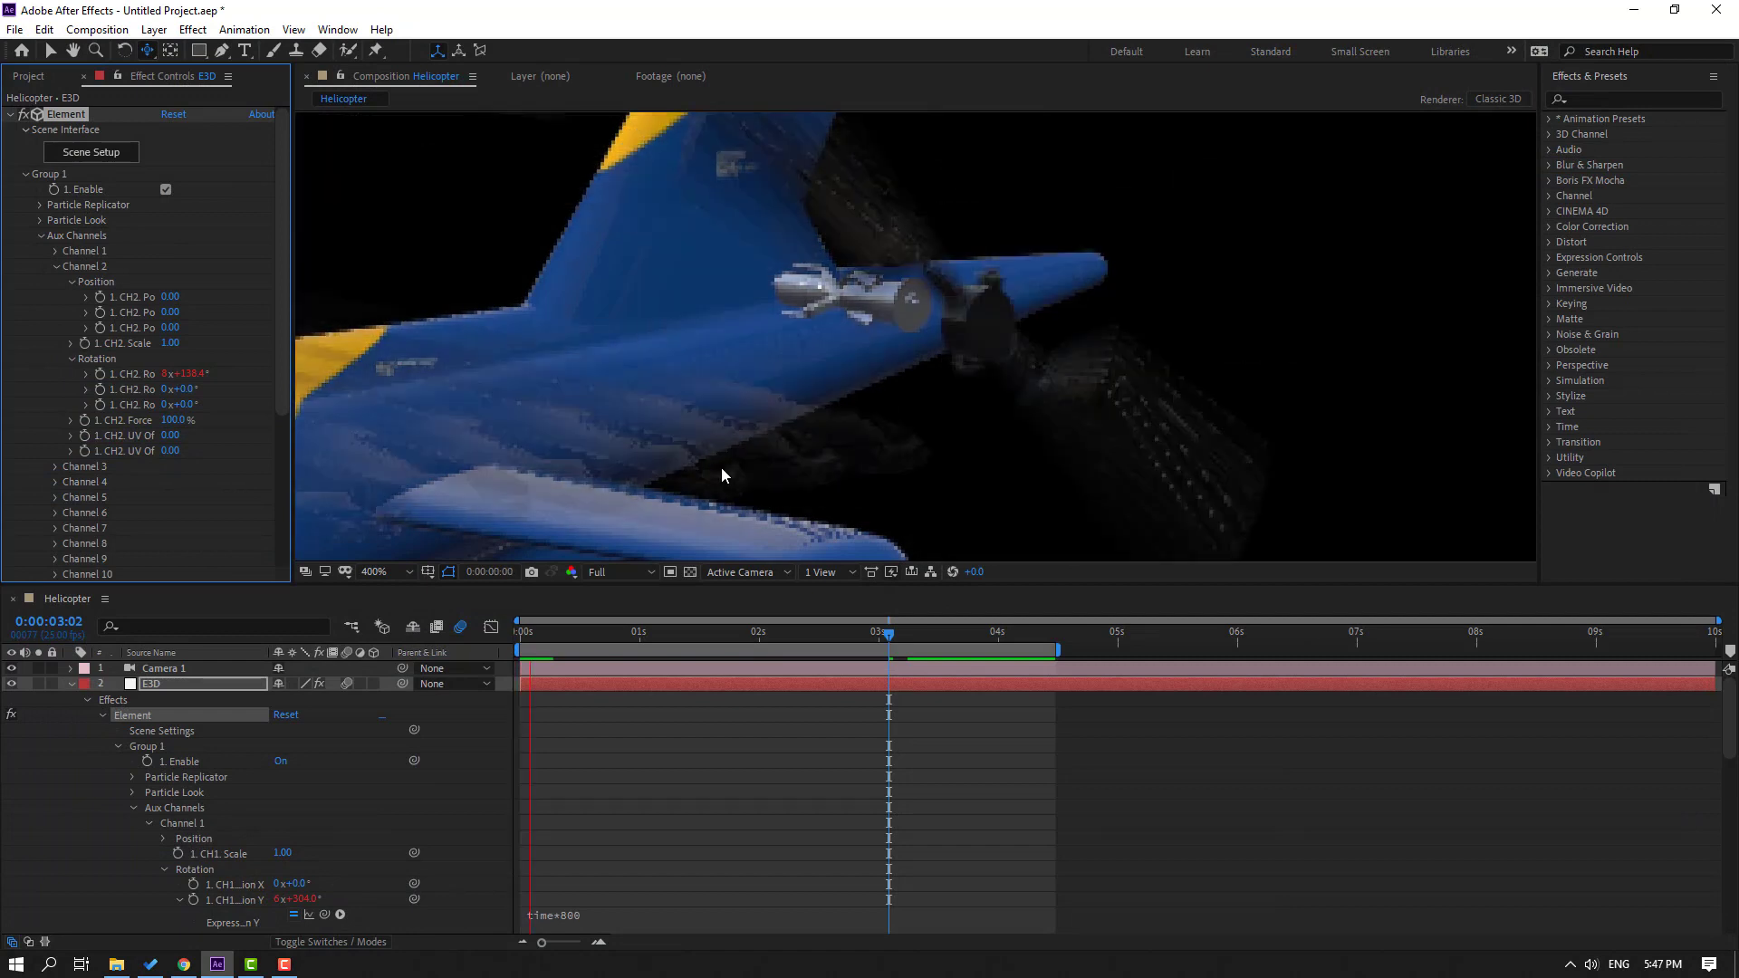
pyautogui.scroll(-1, 733, 467)
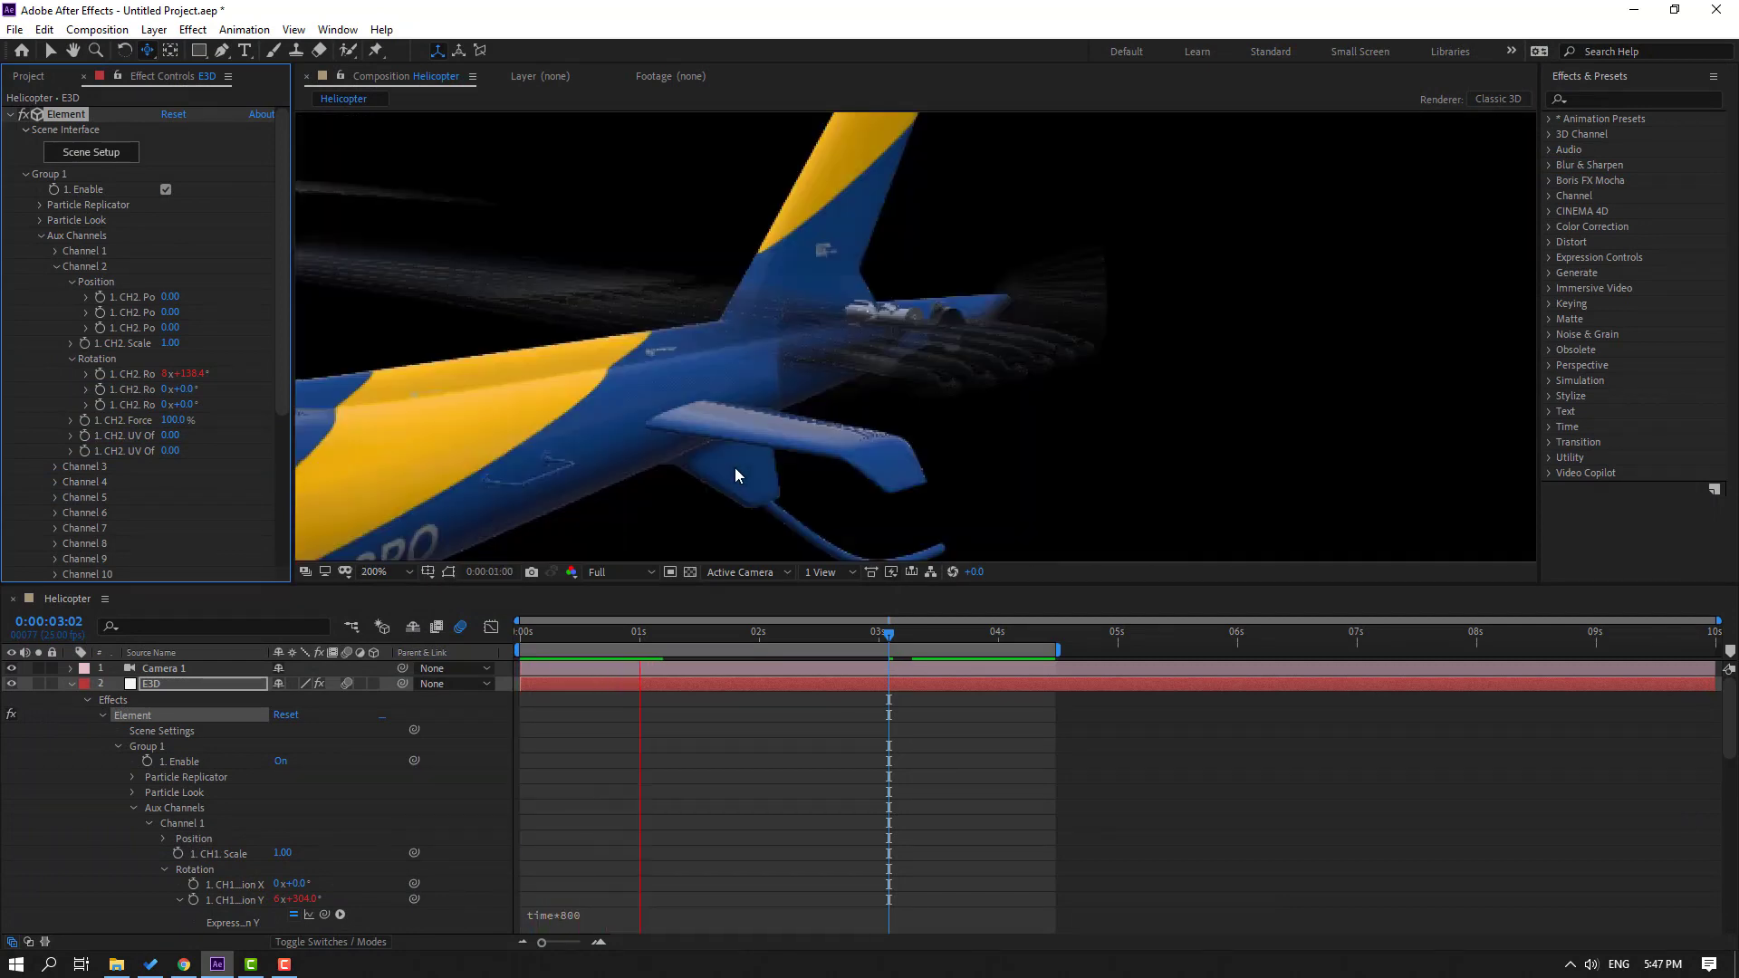
pyautogui.click(775, 632)
# Step: Reopen the Element scene setup, reposition the tail rotor agusta_object2 on its shaft, and apply the scene
pyautogui.click(108, 154)
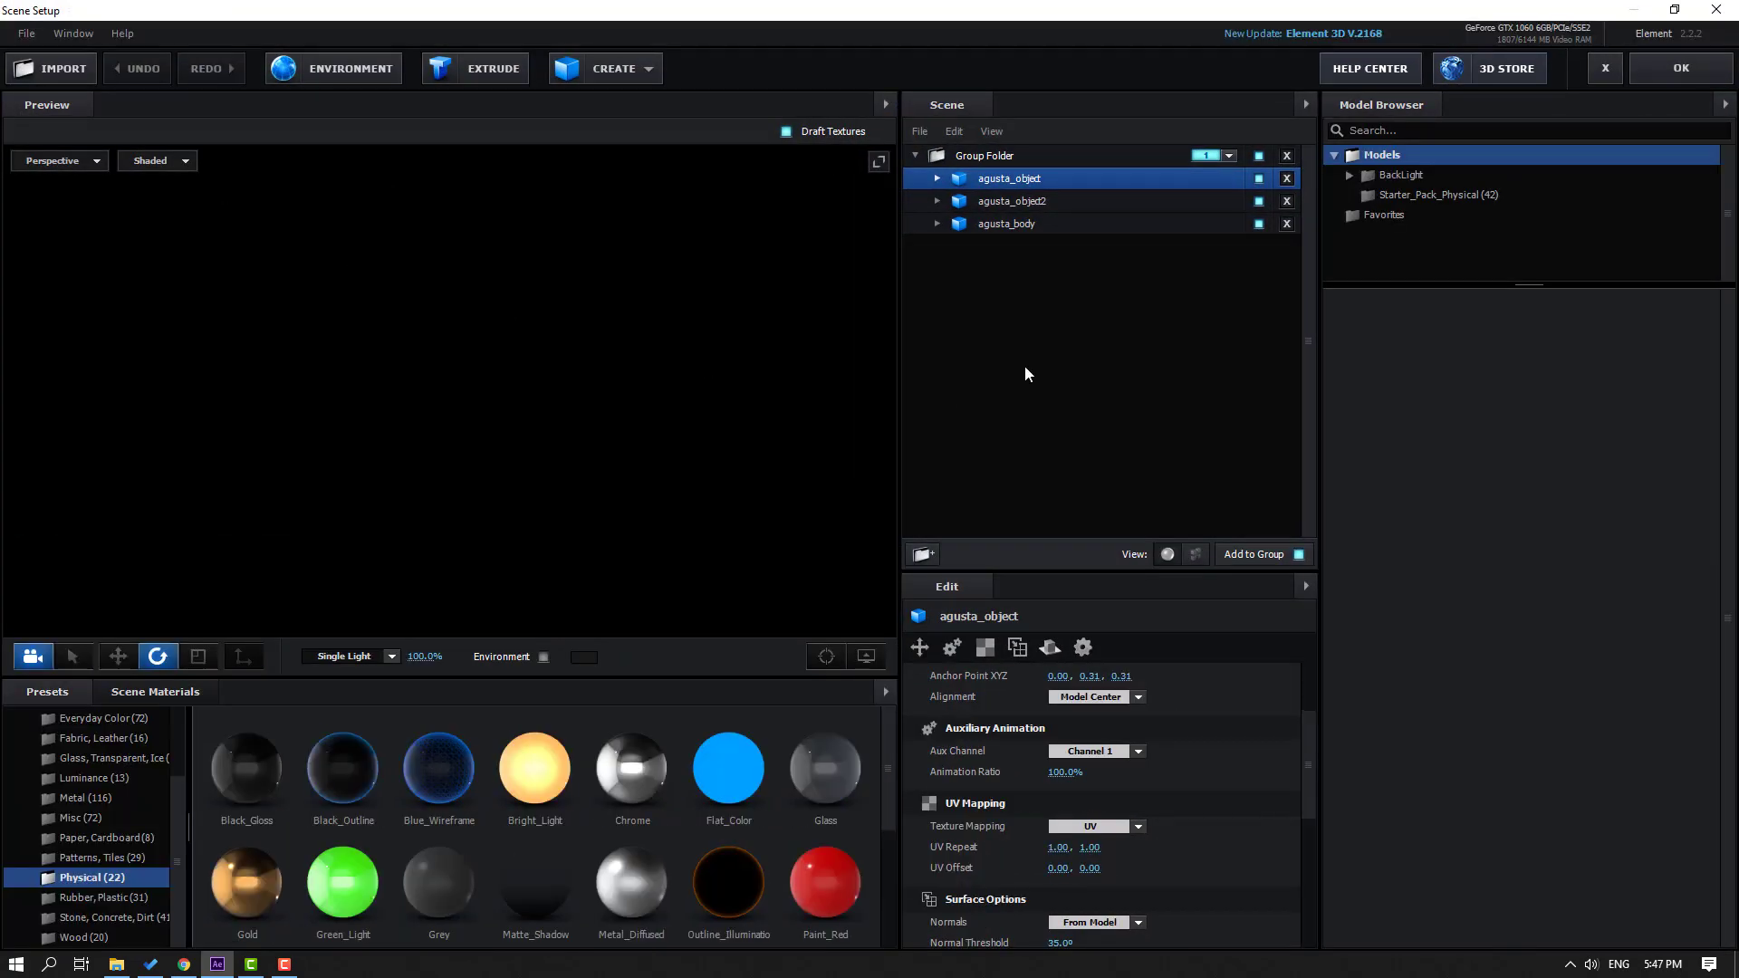
pyautogui.click(1016, 207)
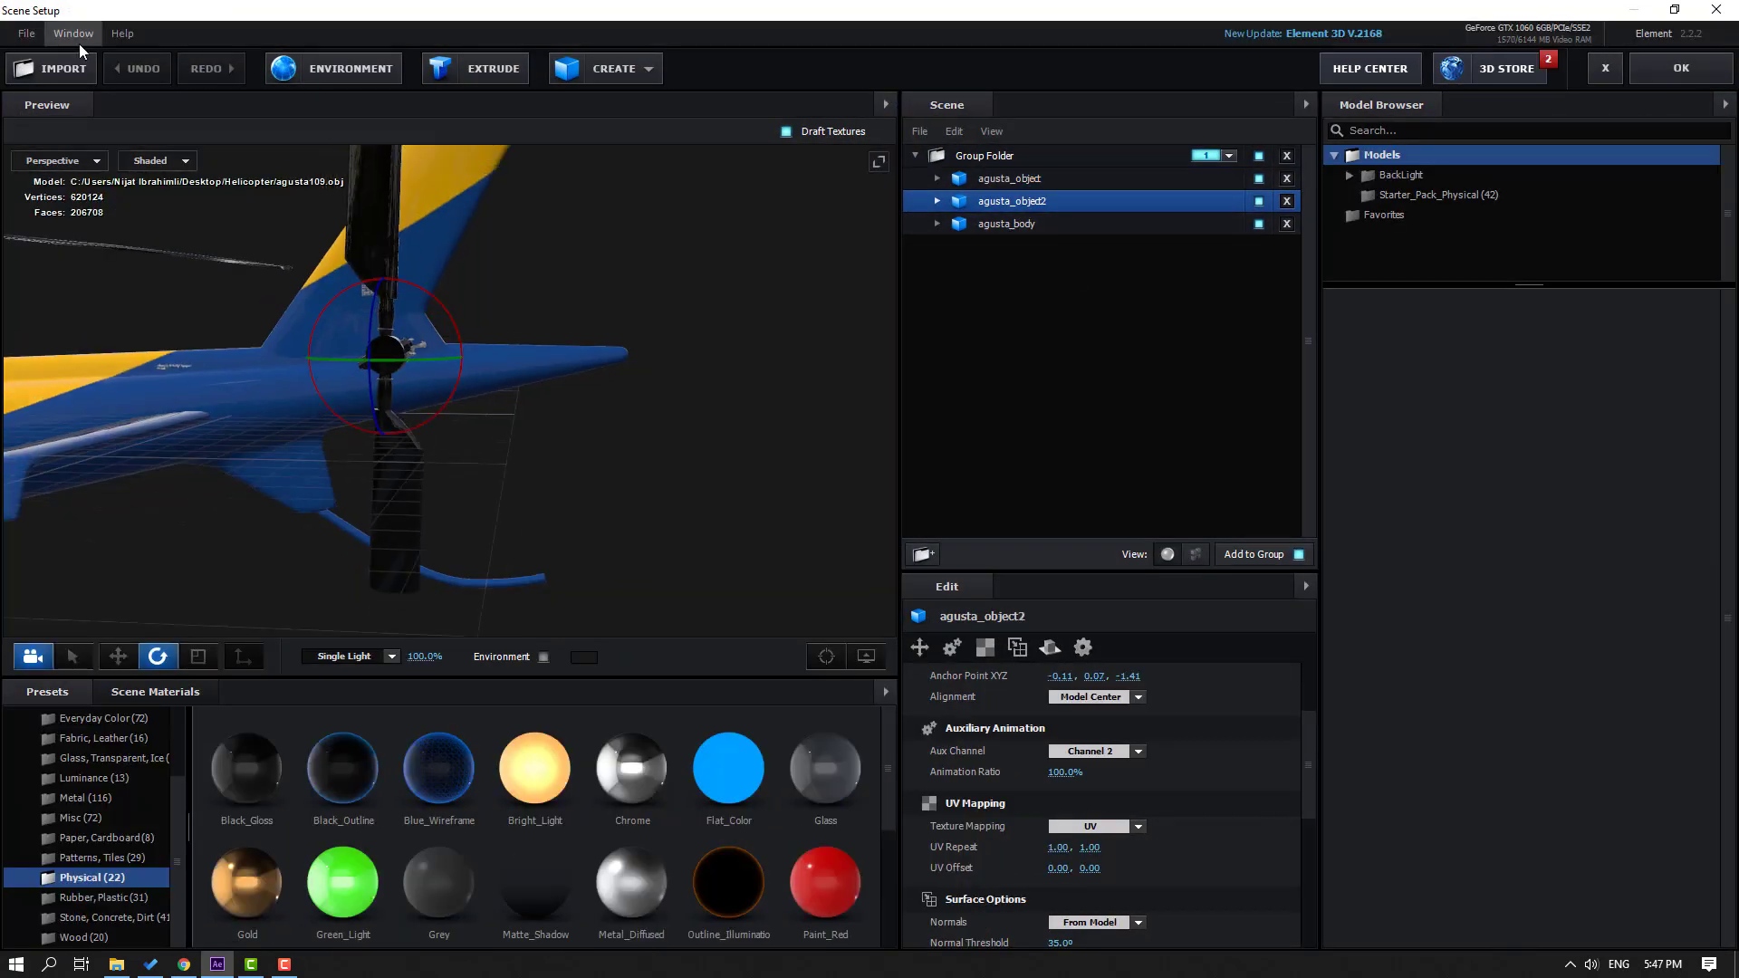
pyautogui.click(118, 656)
pyautogui.moveTo(317, 491); pyautogui.dragTo(590, 415)
pyautogui.moveTo(586, 480); pyautogui.dragTo(599, 469)
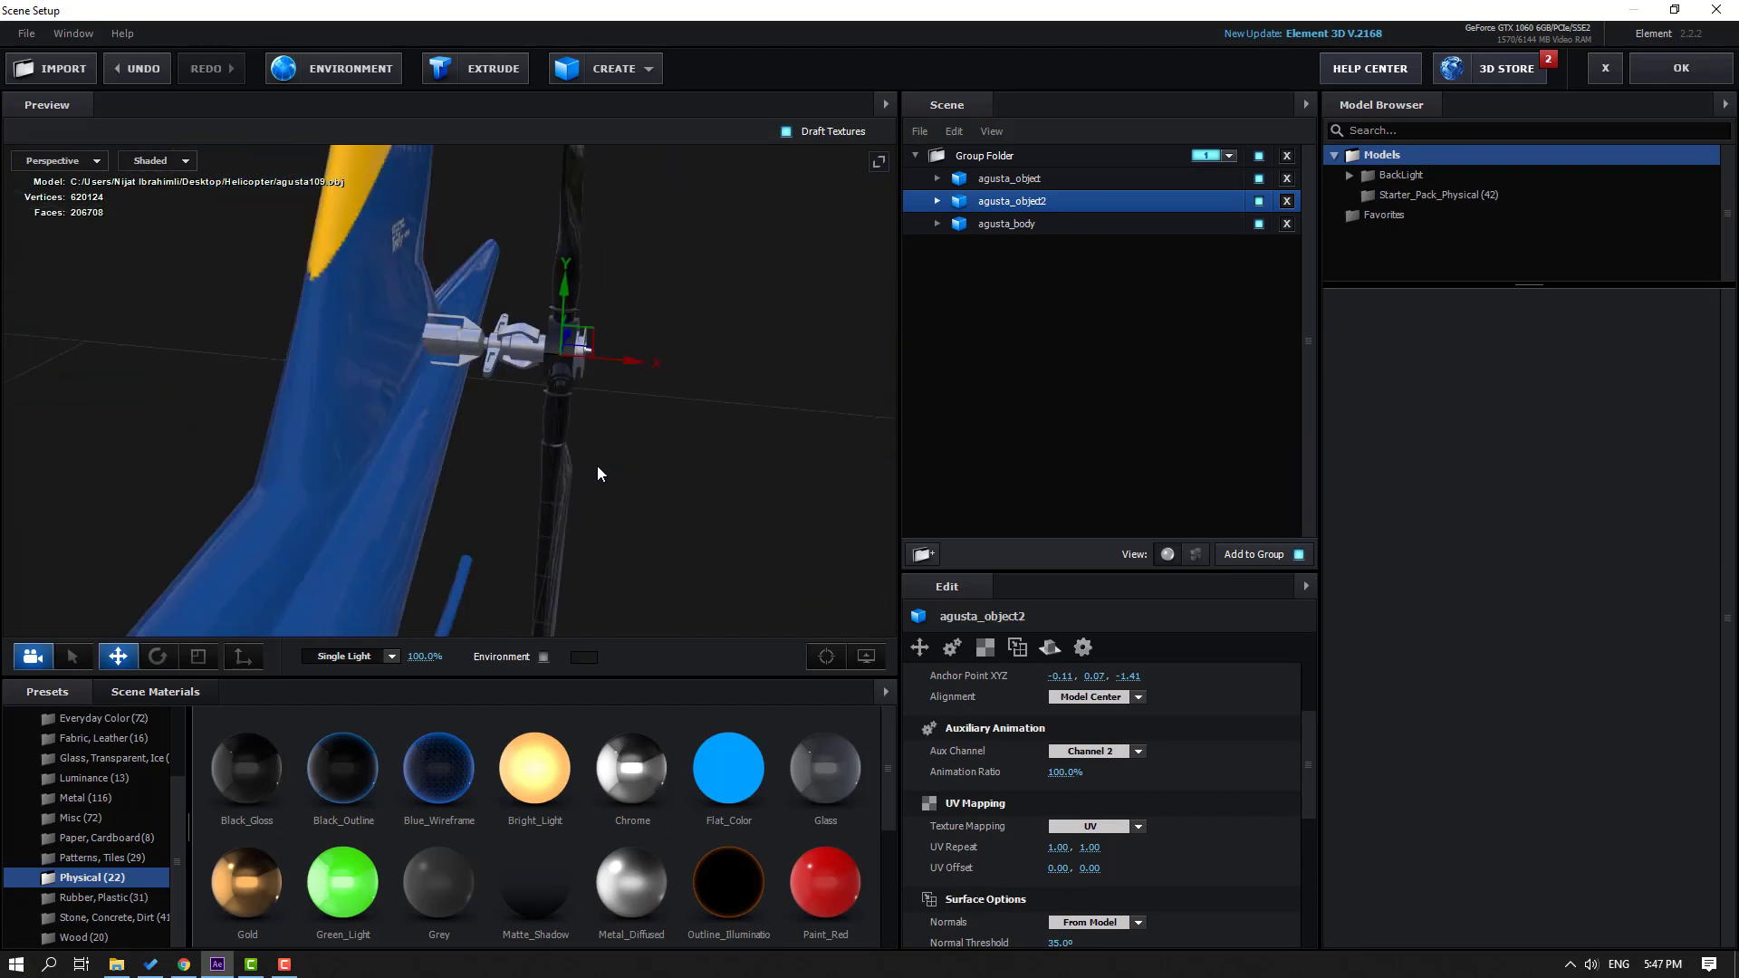
pyautogui.scroll(4, 661, 340)
pyautogui.moveTo(722, 334)
pyautogui.mouseDown()
pyautogui.moveTo(640, 328)
pyautogui.moveTo(722, 342)
pyautogui.mouseUp()
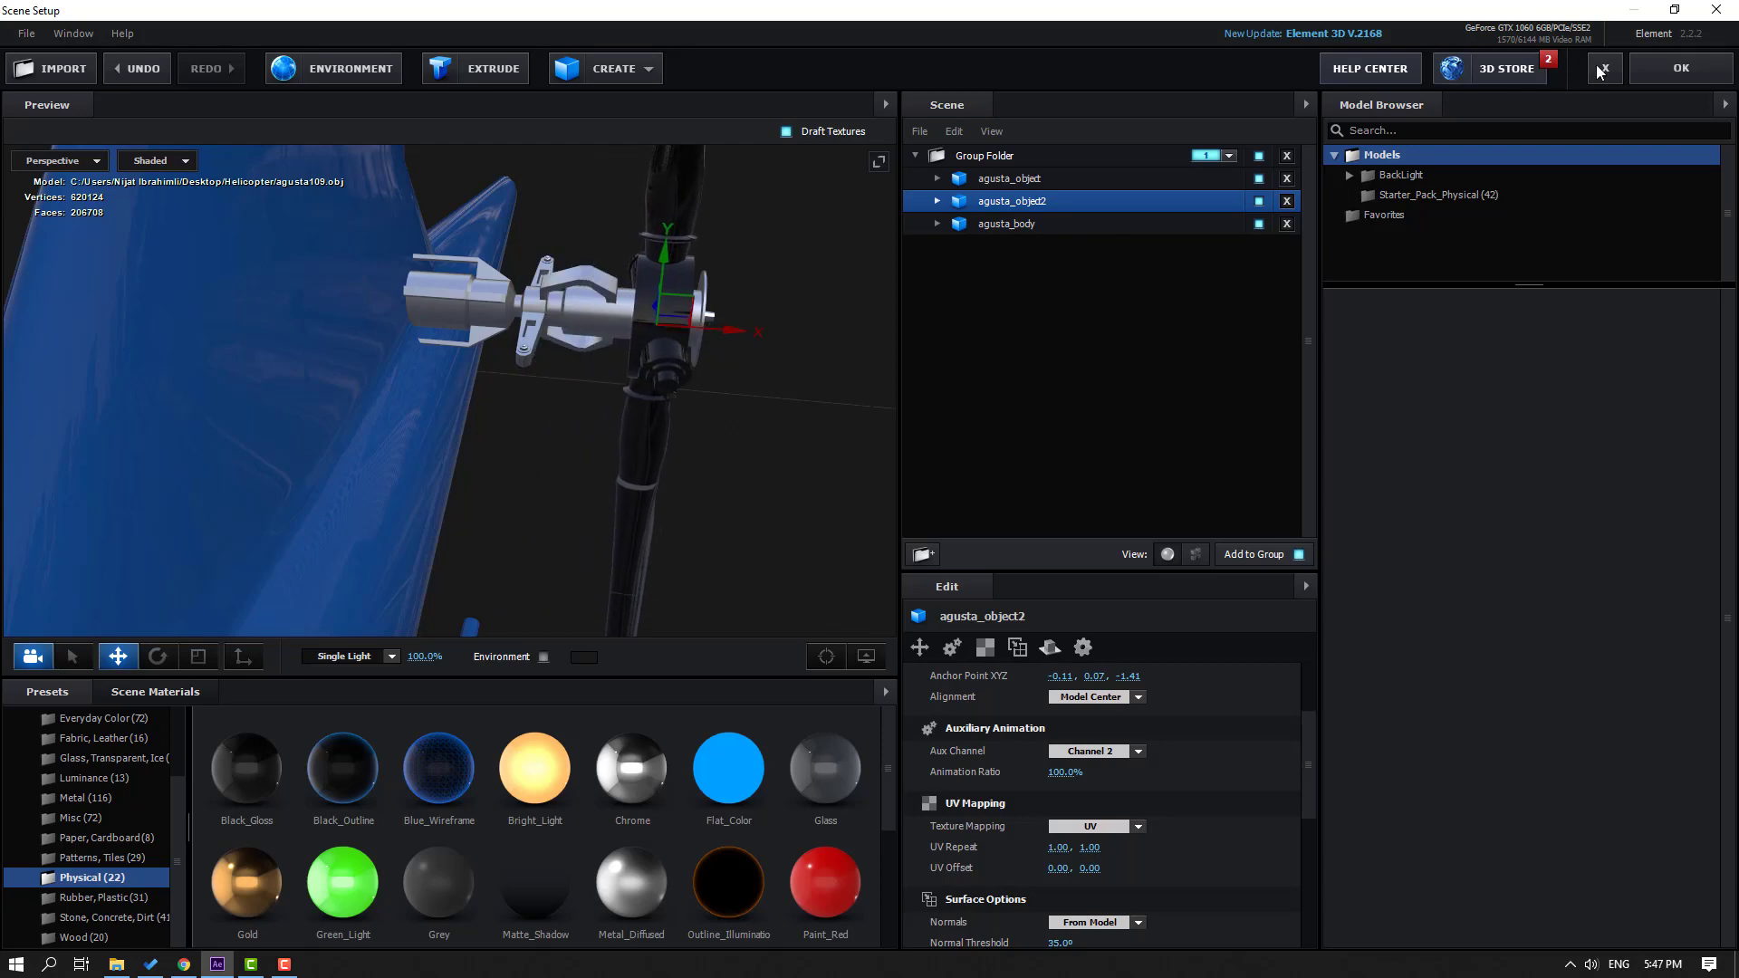
pyautogui.click(1680, 69)
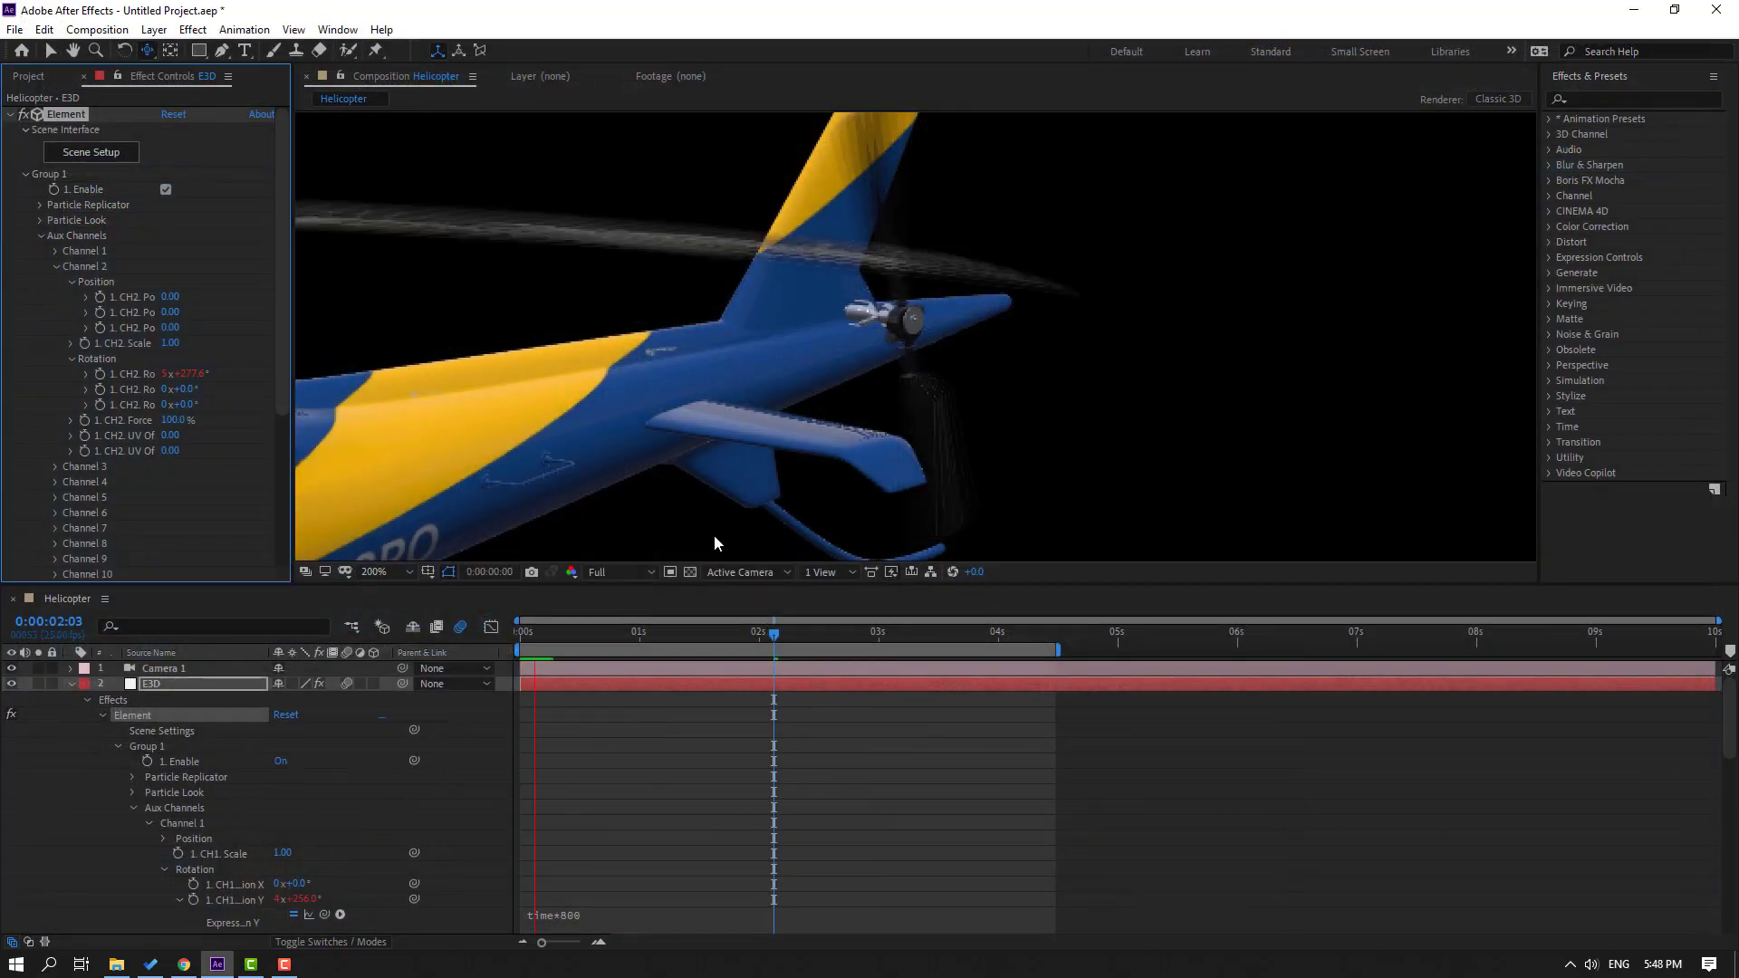
# Step: Preview the whole helicopter and change Channel 1's Y rotation expression to time*1500
pyautogui.scroll(-4, 644, 490)
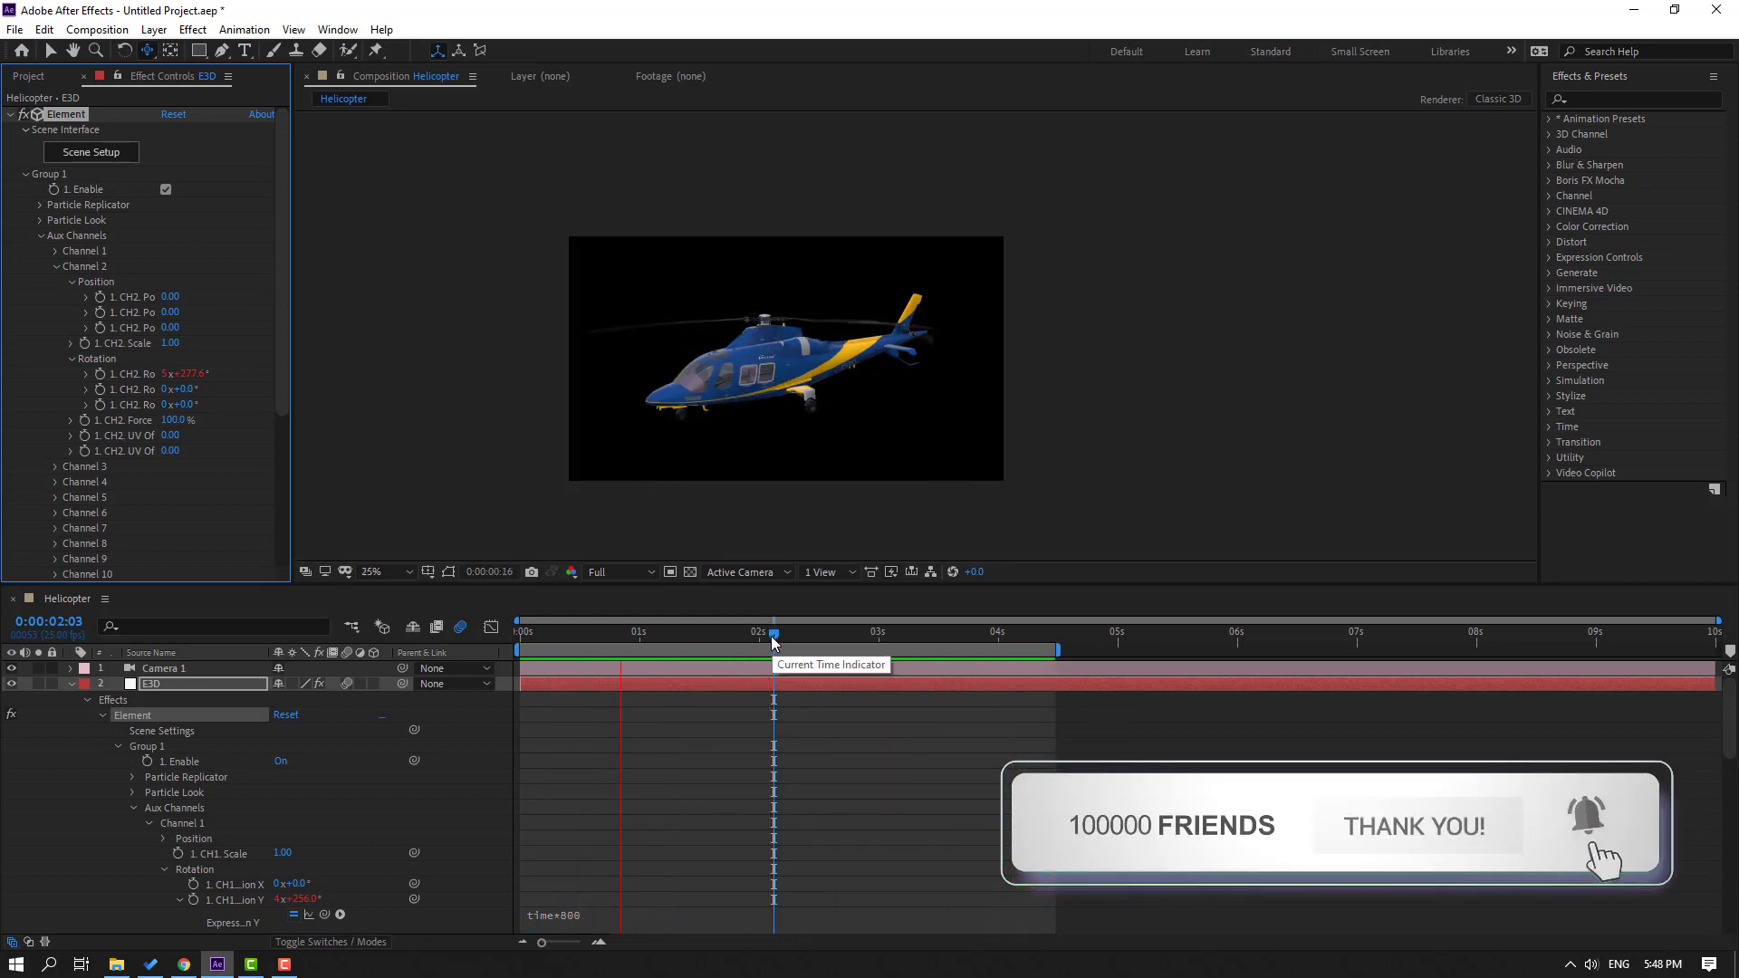
pyautogui.moveTo(772, 638); pyautogui.dragTo(663, 639)
pyautogui.scroll(-1, 616, 852)
pyautogui.click(584, 874)
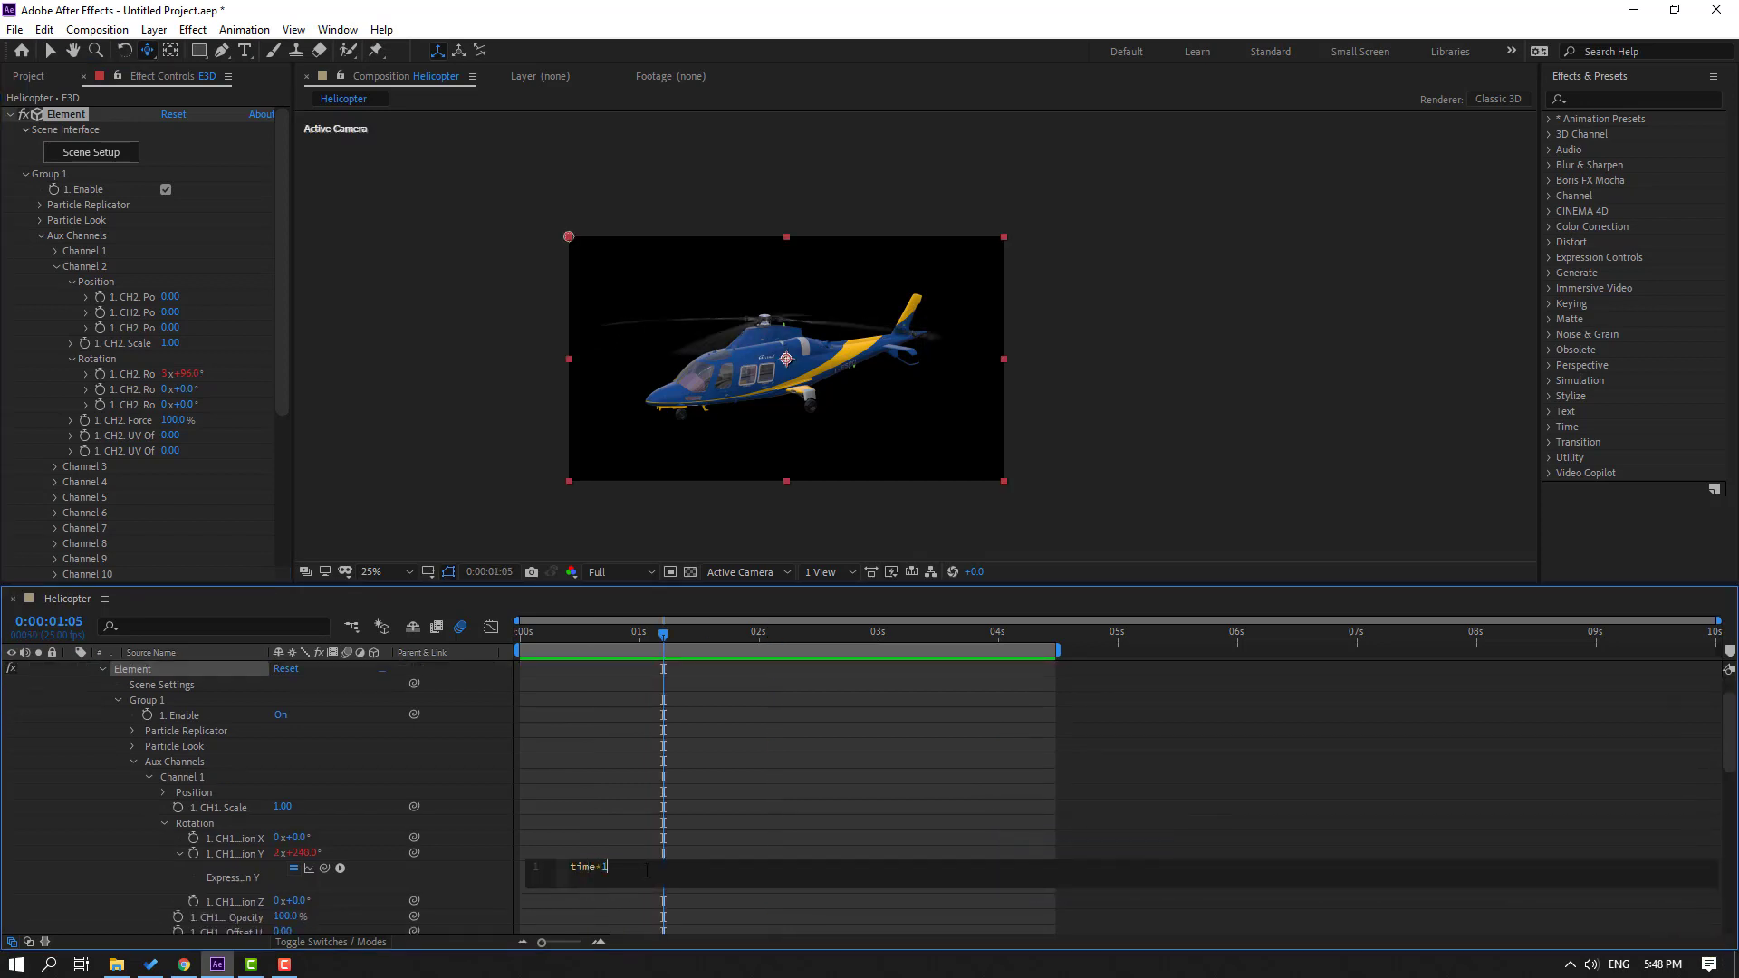
pyautogui.click(617, 842)
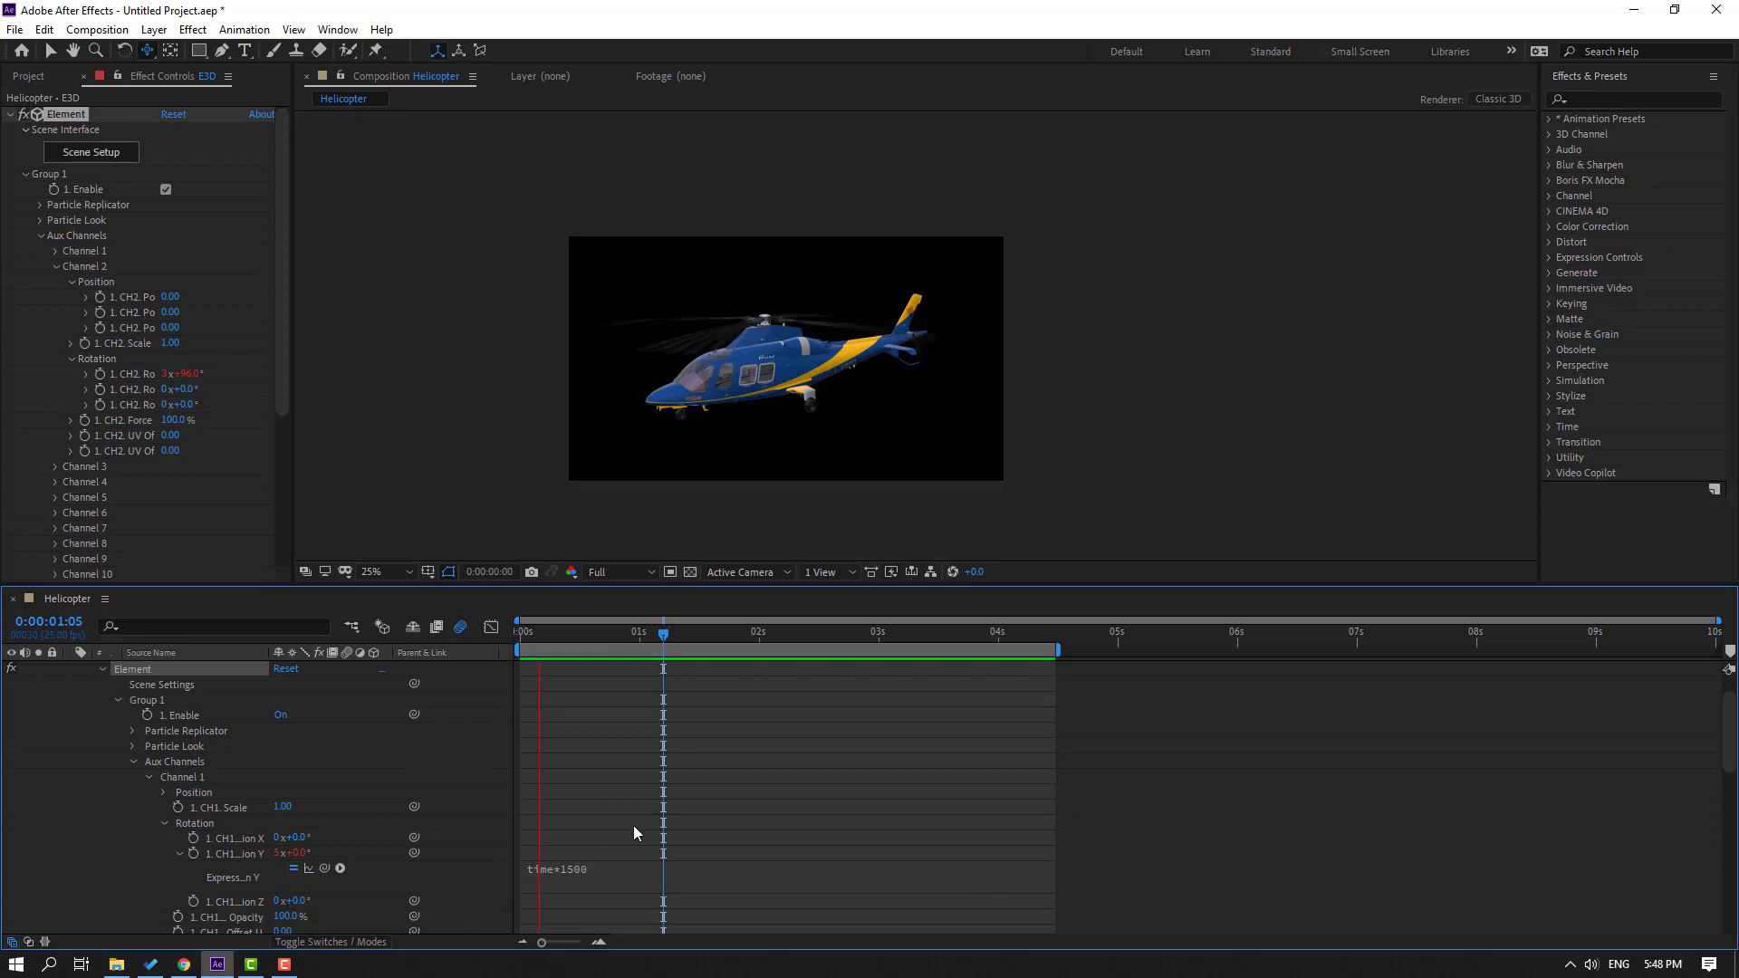
# Step: Change Channel 2's X rotation expression to time*1500 and preview the faster rotors
pyautogui.moveTo(654, 639); pyautogui.dragTo(592, 640)
pyautogui.scroll(-6, 650, 845)
pyautogui.click(586, 760)
pyautogui.click(585, 759)
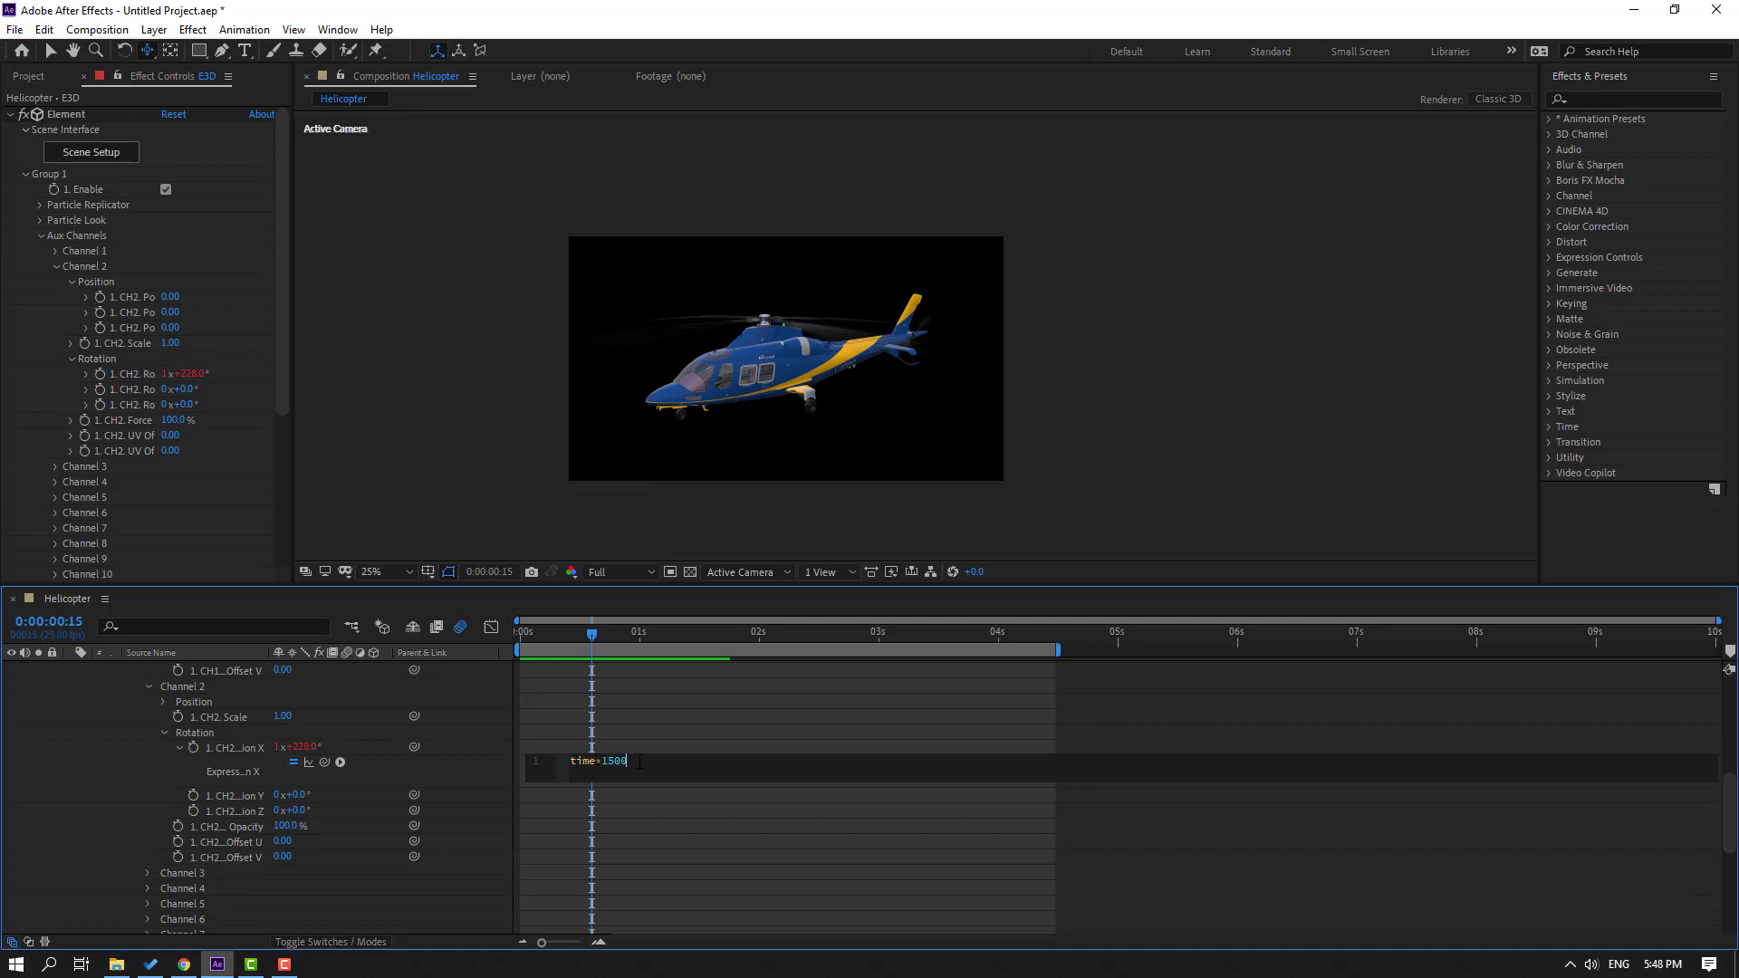
pyautogui.press('KP_Enter')
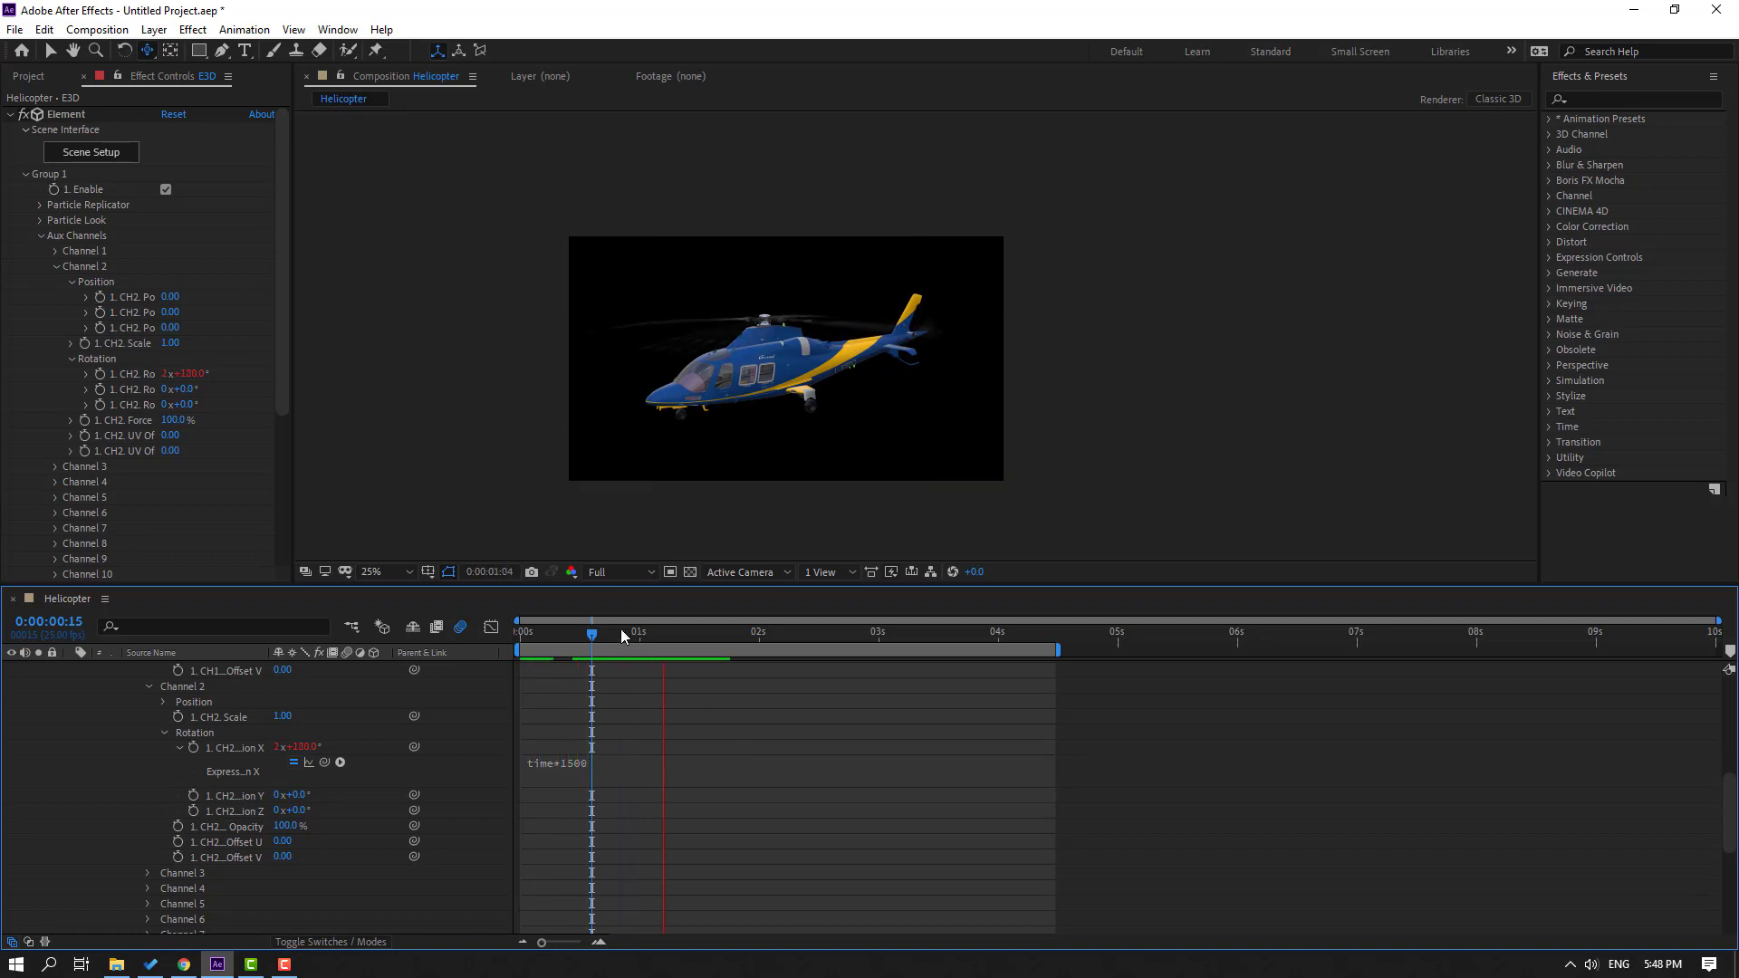
pyautogui.scroll(10, 127, 761)
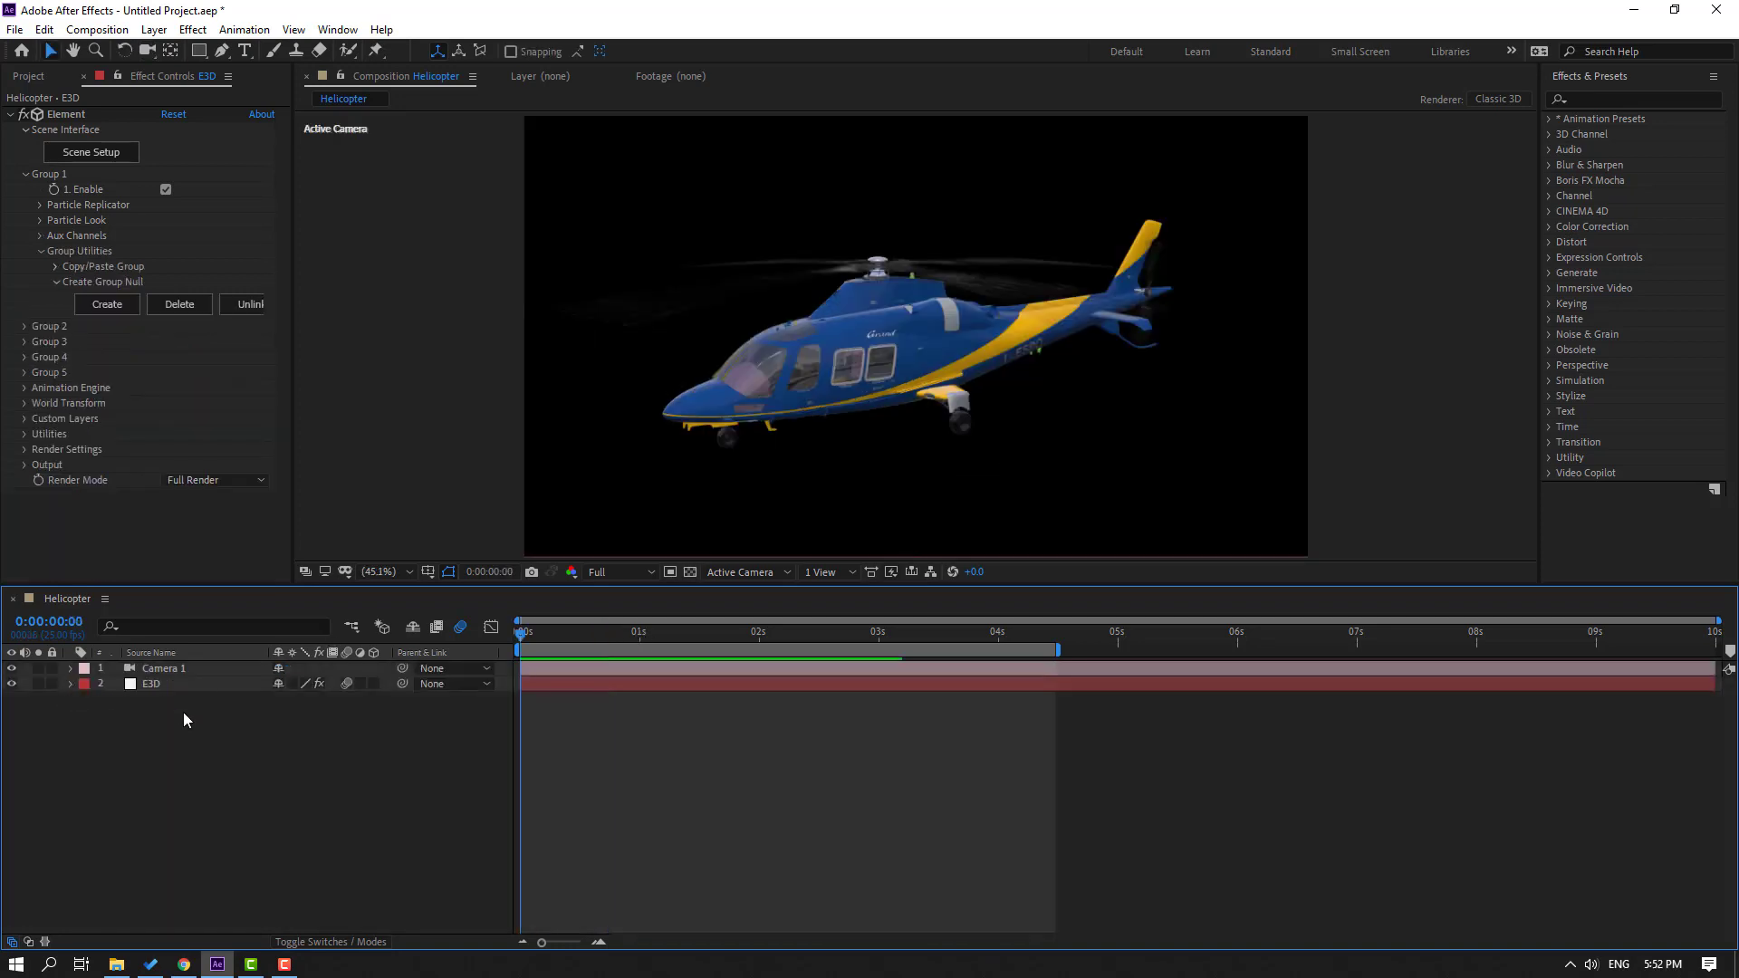
# Step: Create an orbit null for Camera 1
pyautogui.click(166, 670)
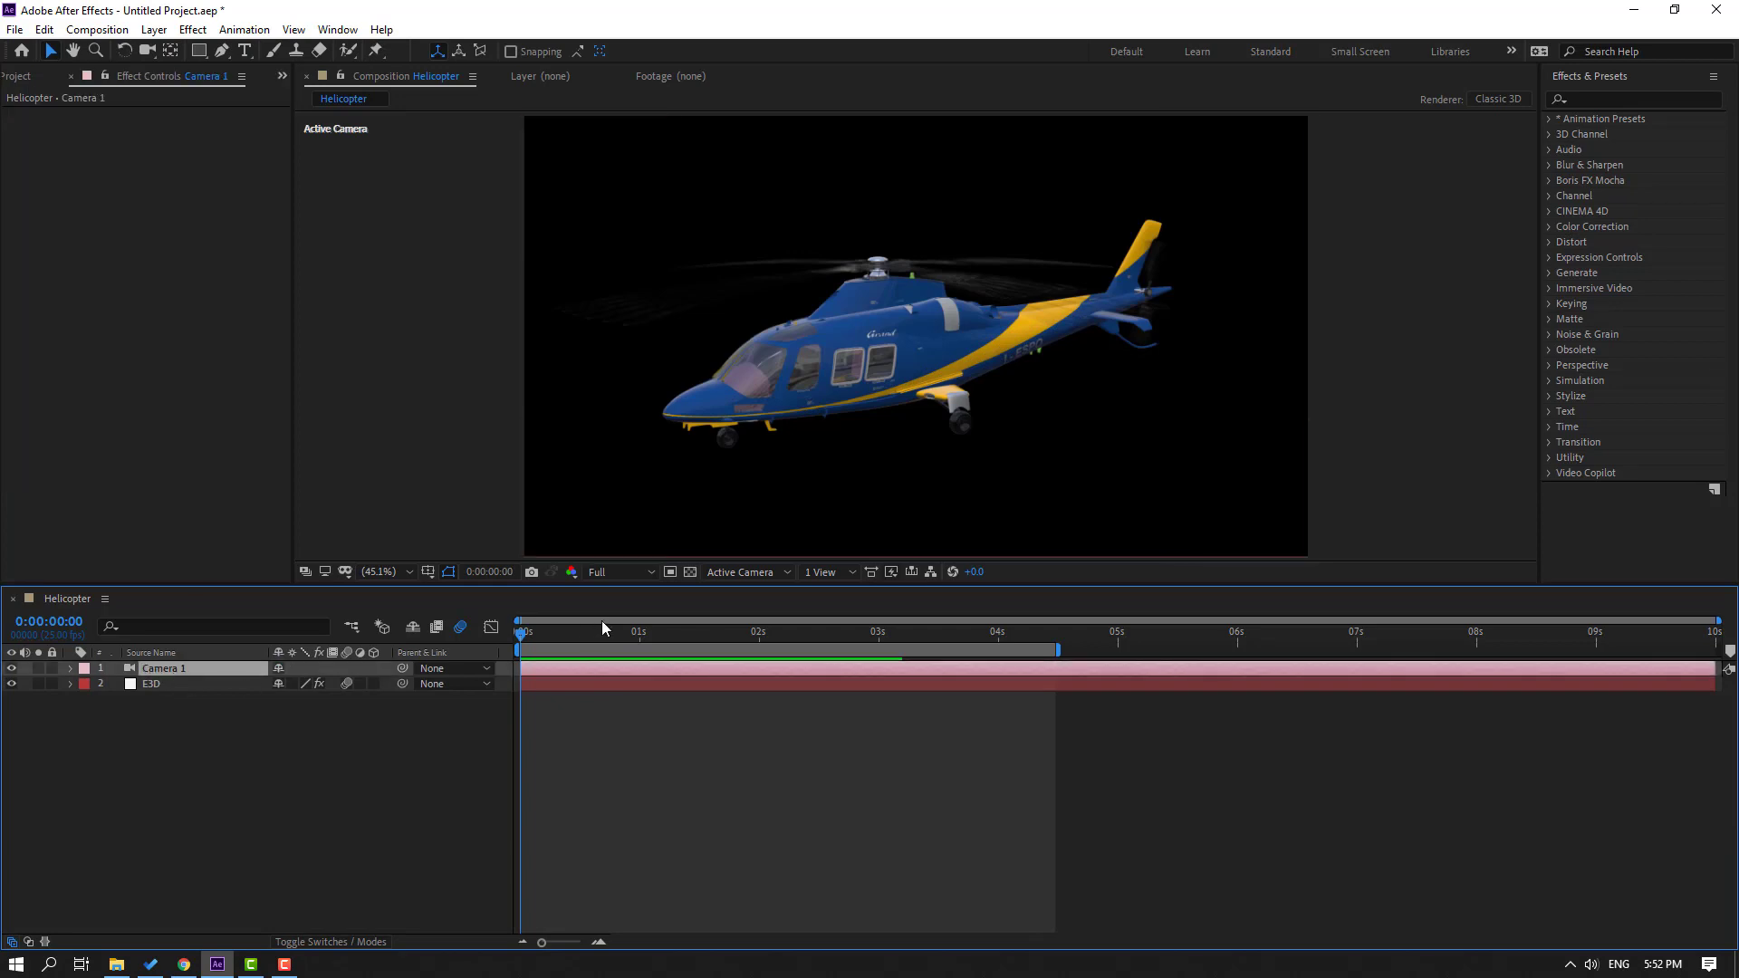
pyautogui.rightClick(241, 672)
pyautogui.moveTo(372, 569)
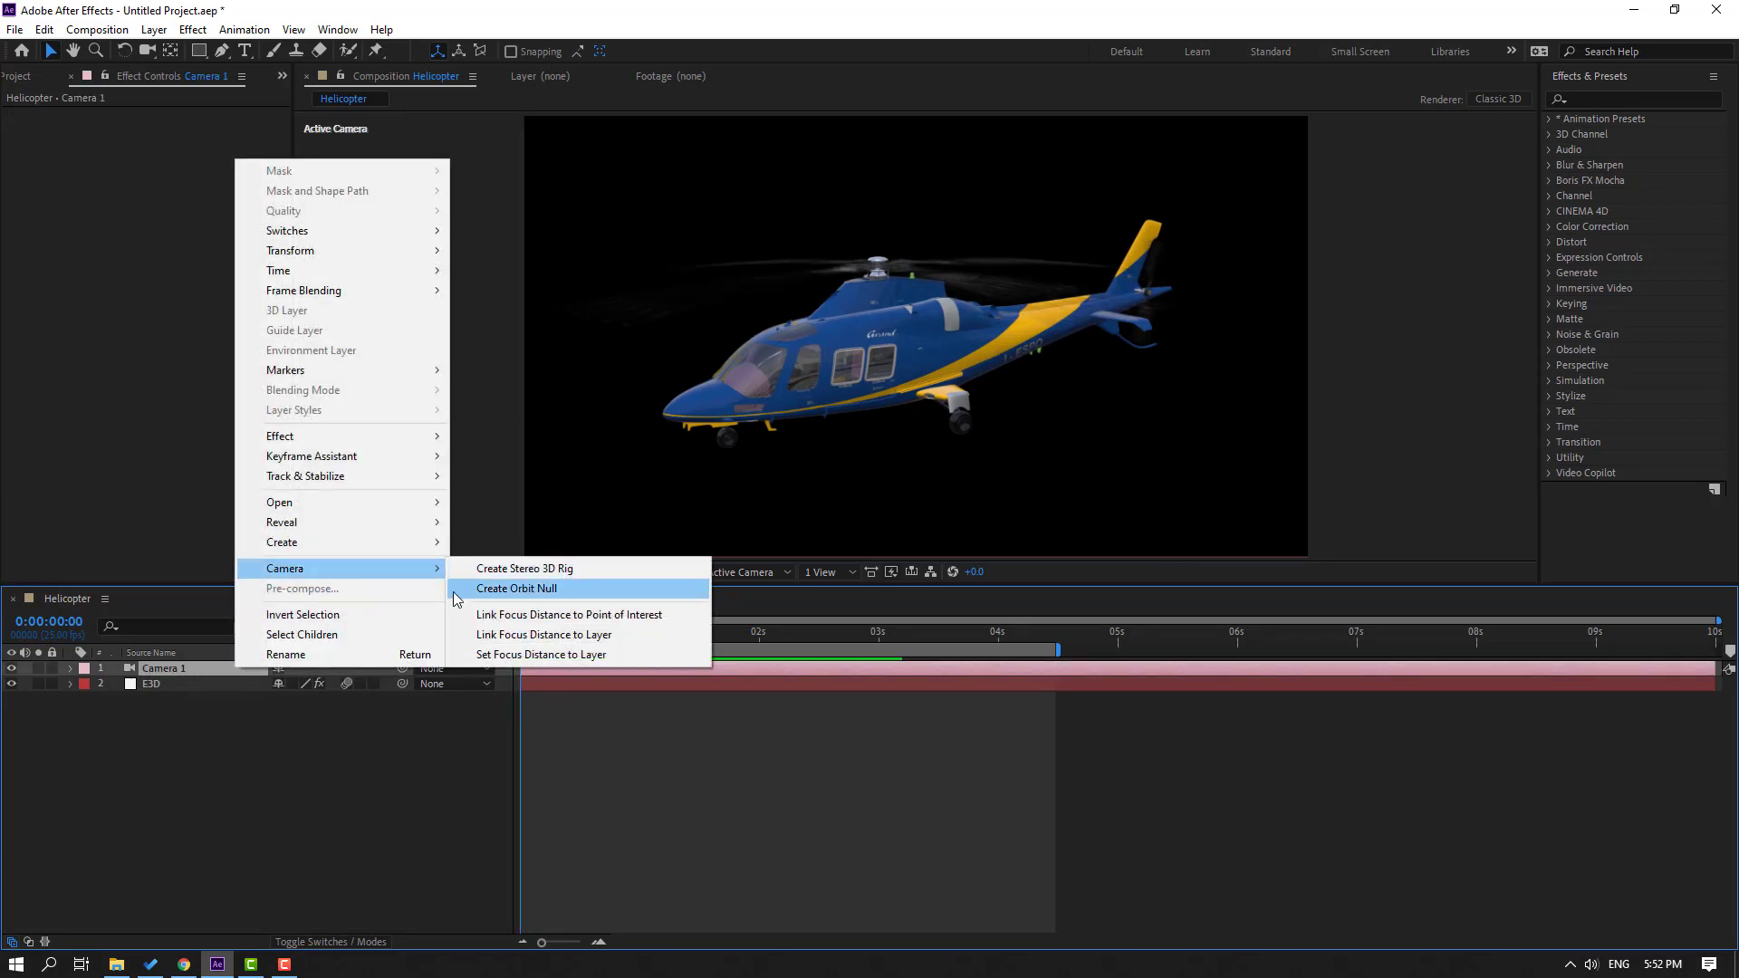
pyautogui.click(582, 591)
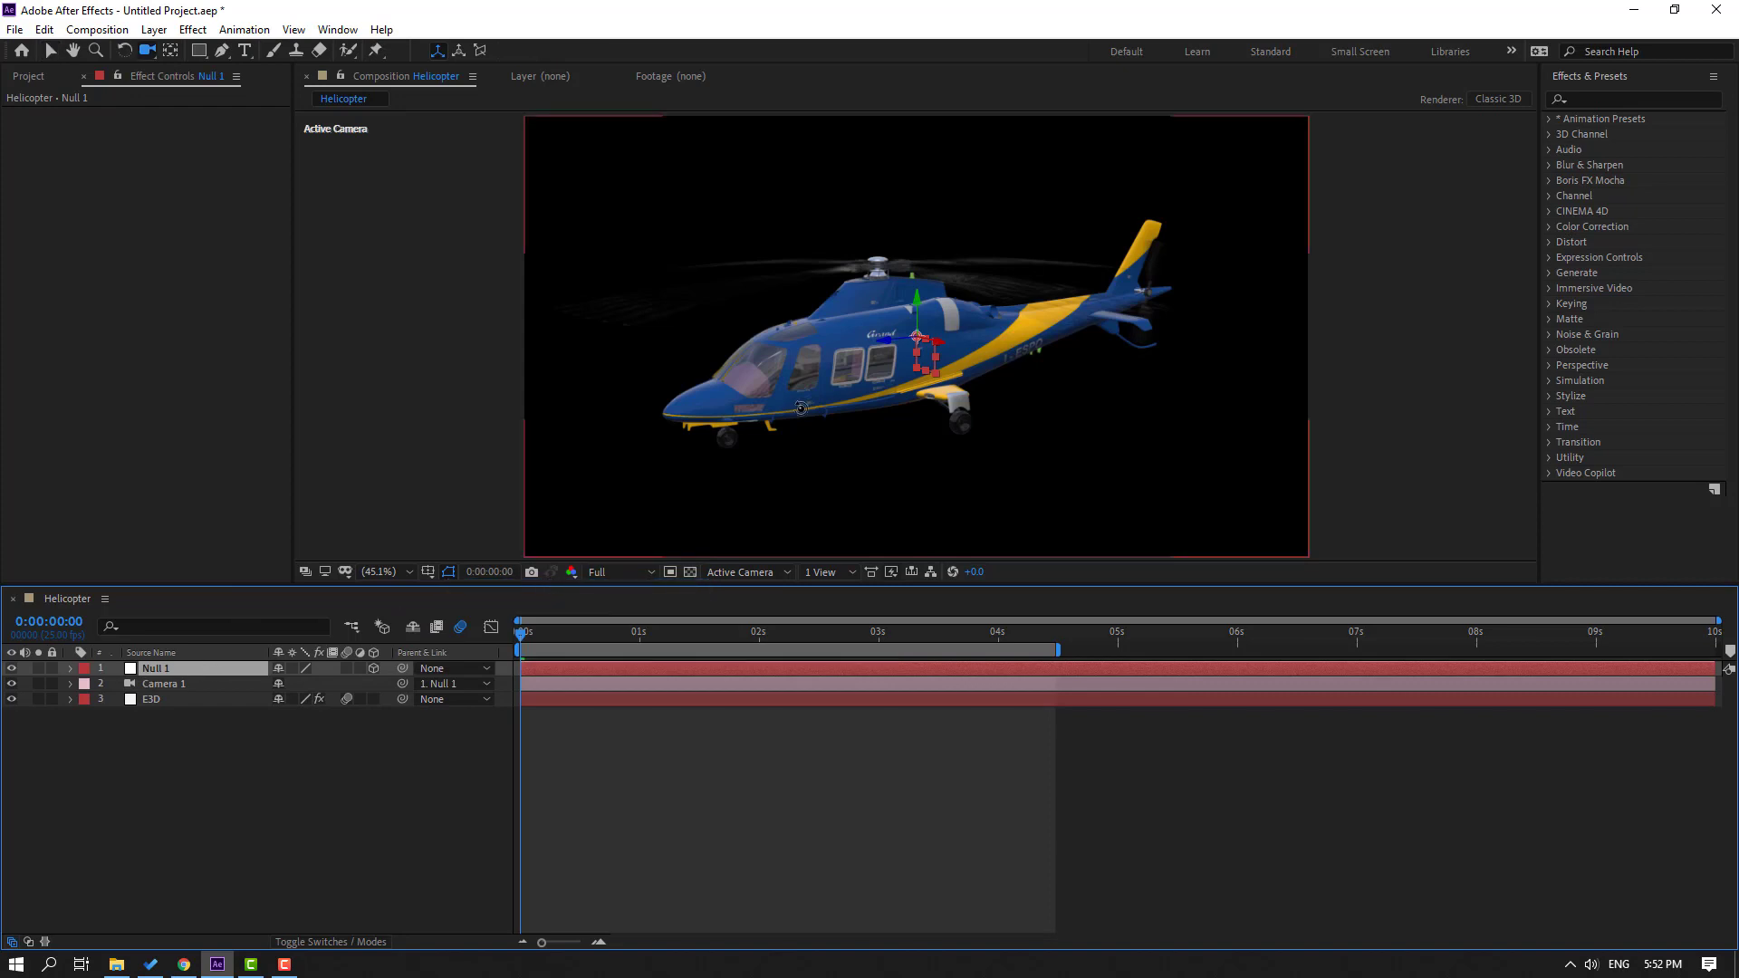
# Step: Orbit and move the camera into a close-up of the helicopter's cockpit, cabin windows and main rotor hub
pyautogui.moveTo(797, 410); pyautogui.dragTo(882, 248)
pyautogui.press('c')
pyautogui.moveTo(796, 342); pyautogui.dragTo(967, 272)
pyautogui.press('c')
pyautogui.press('c')
pyautogui.press('c')
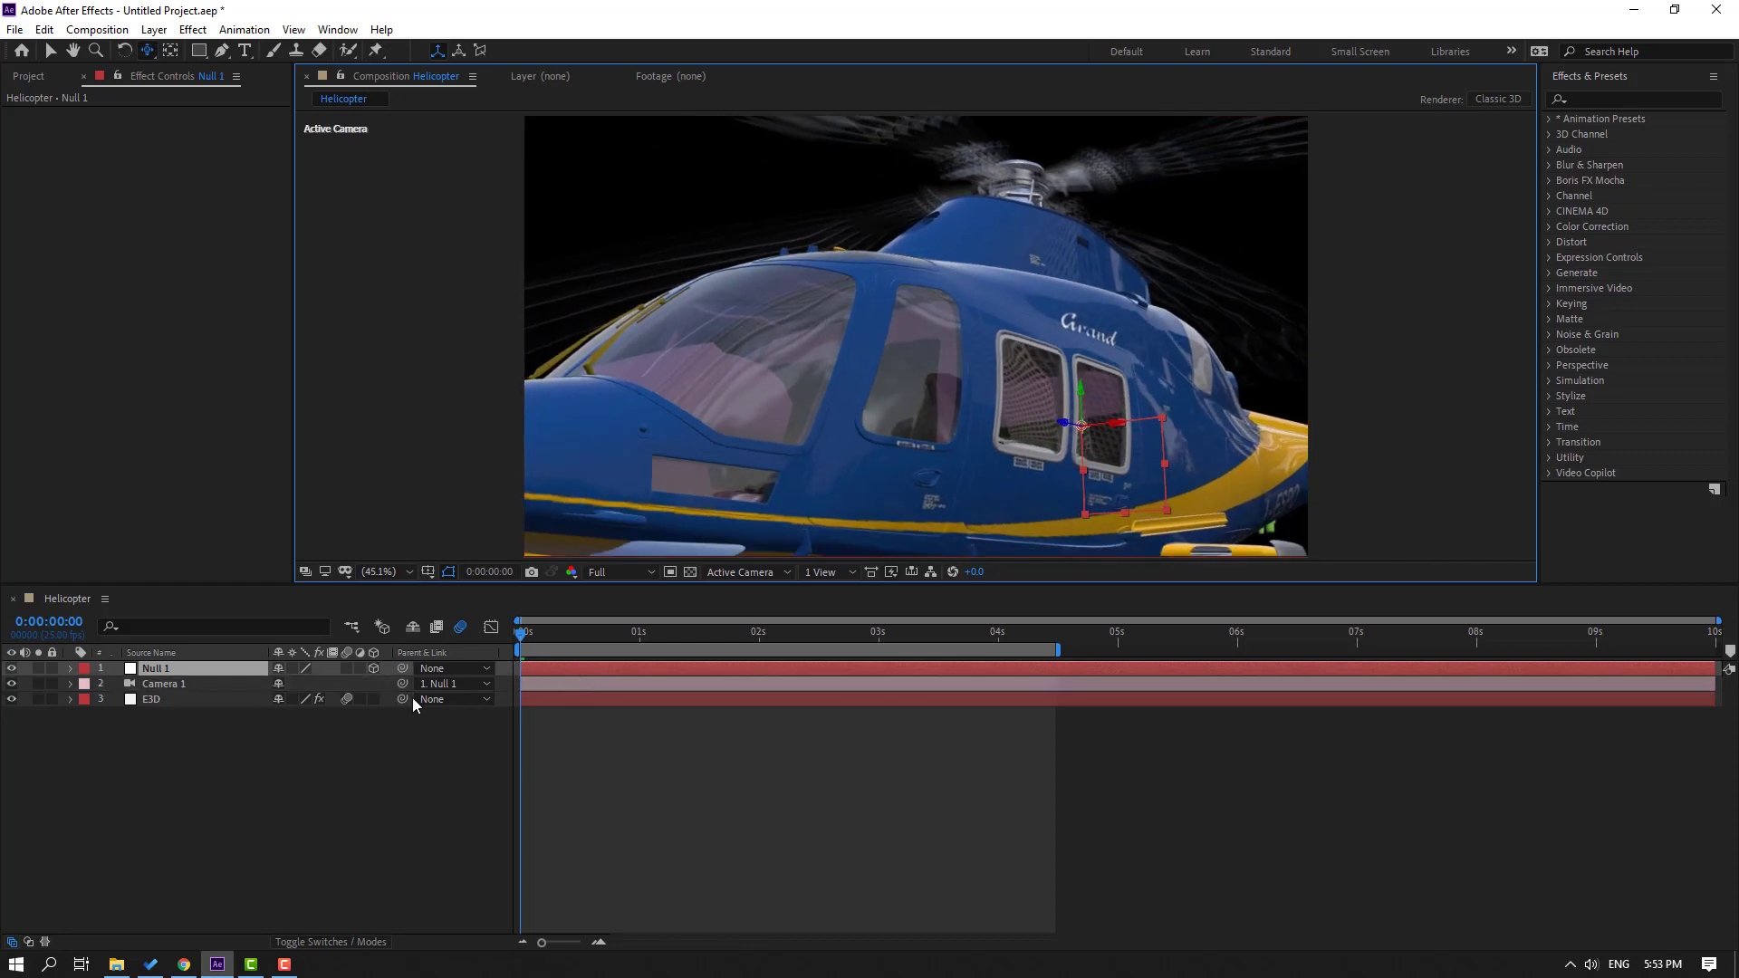
# Step: Keyframe Null 1's X, Y and Z rotation at the composition's start and the work area's end, and preview the camera move
pyautogui.click(156, 671)
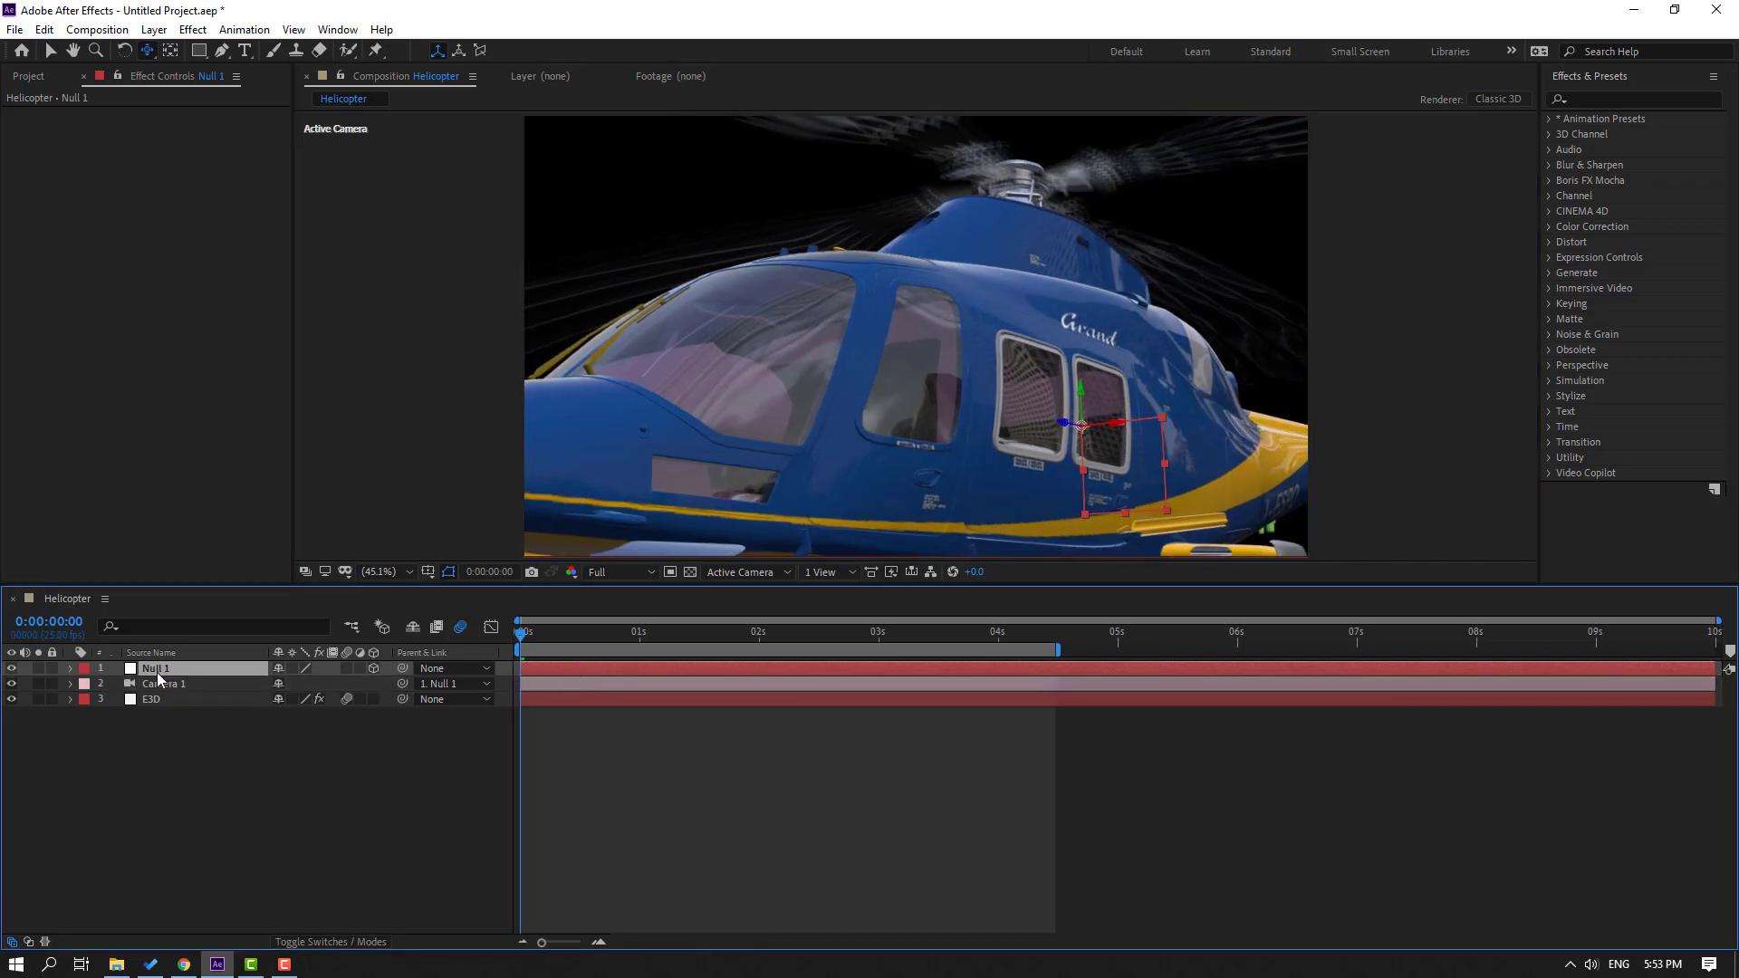
pyautogui.press('r')
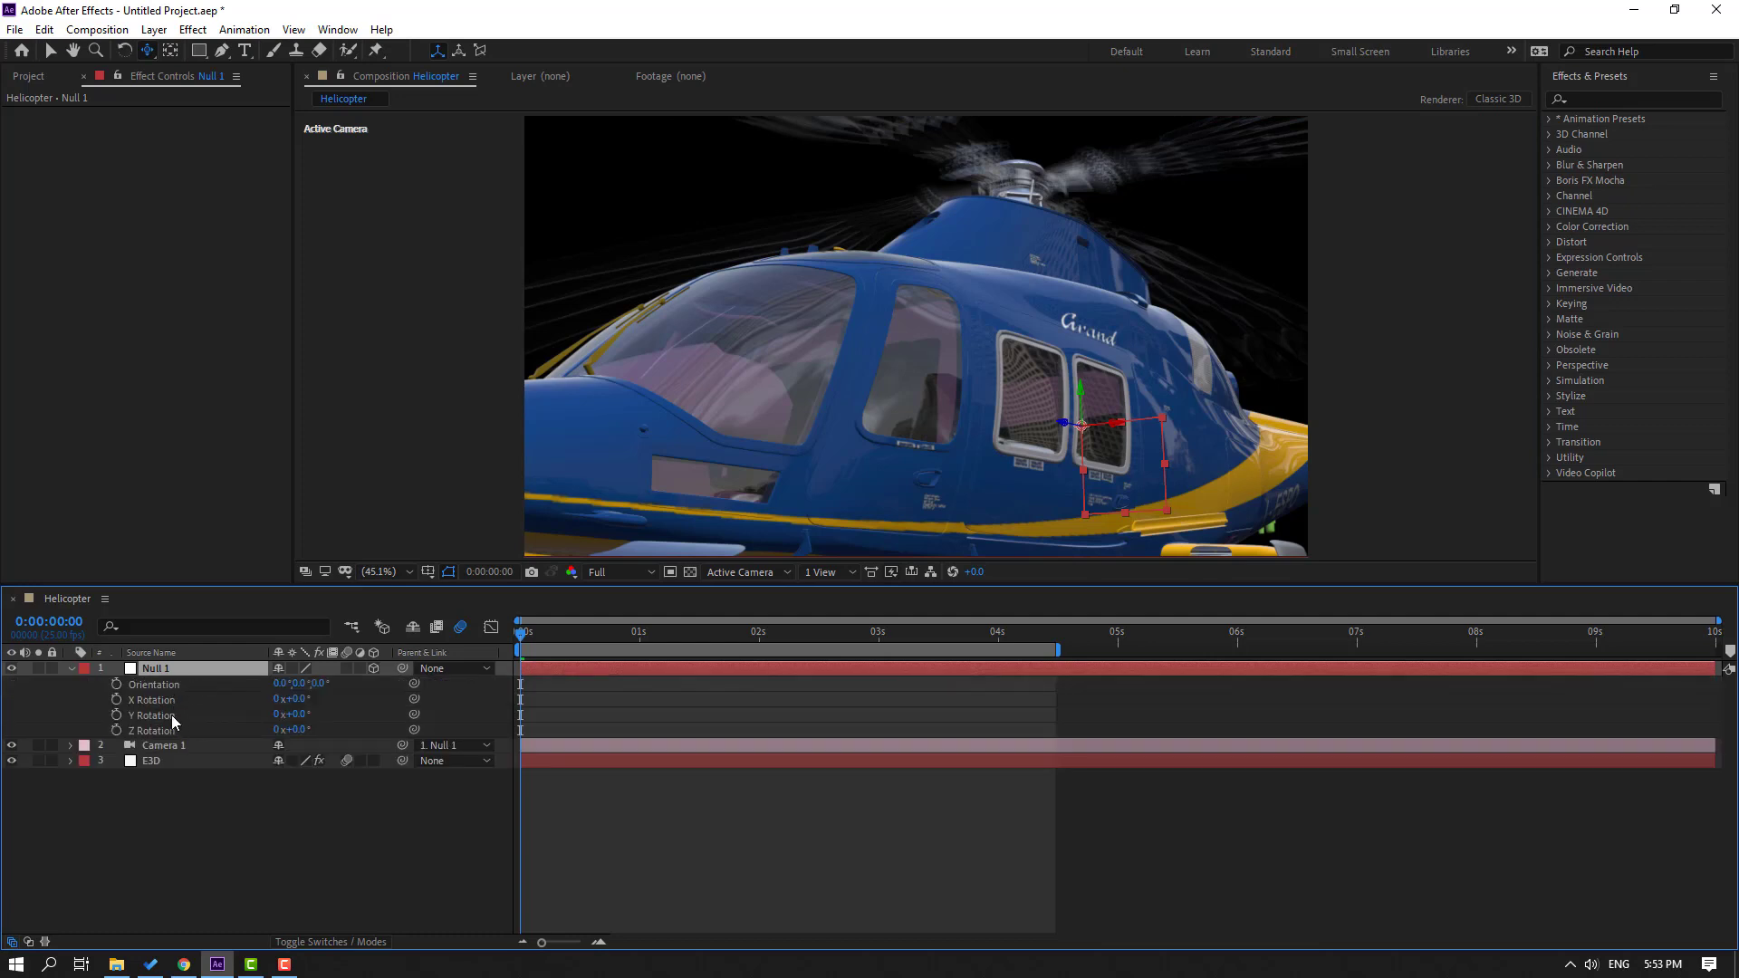
pyautogui.moveTo(116, 700); pyautogui.dragTo(116, 731)
pyautogui.moveTo(530, 641); pyautogui.dragTo(1055, 634)
pyautogui.click(280, 855)
pyautogui.moveTo(300, 713)
pyautogui.mouseDown()
pyautogui.moveTo(264, 718)
pyautogui.moveTo(303, 700)
pyautogui.moveTo(297, 727)
pyautogui.moveTo(324, 728)
pyautogui.mouseUp()
pyautogui.moveTo(1044, 640); pyautogui.dragTo(516, 643)
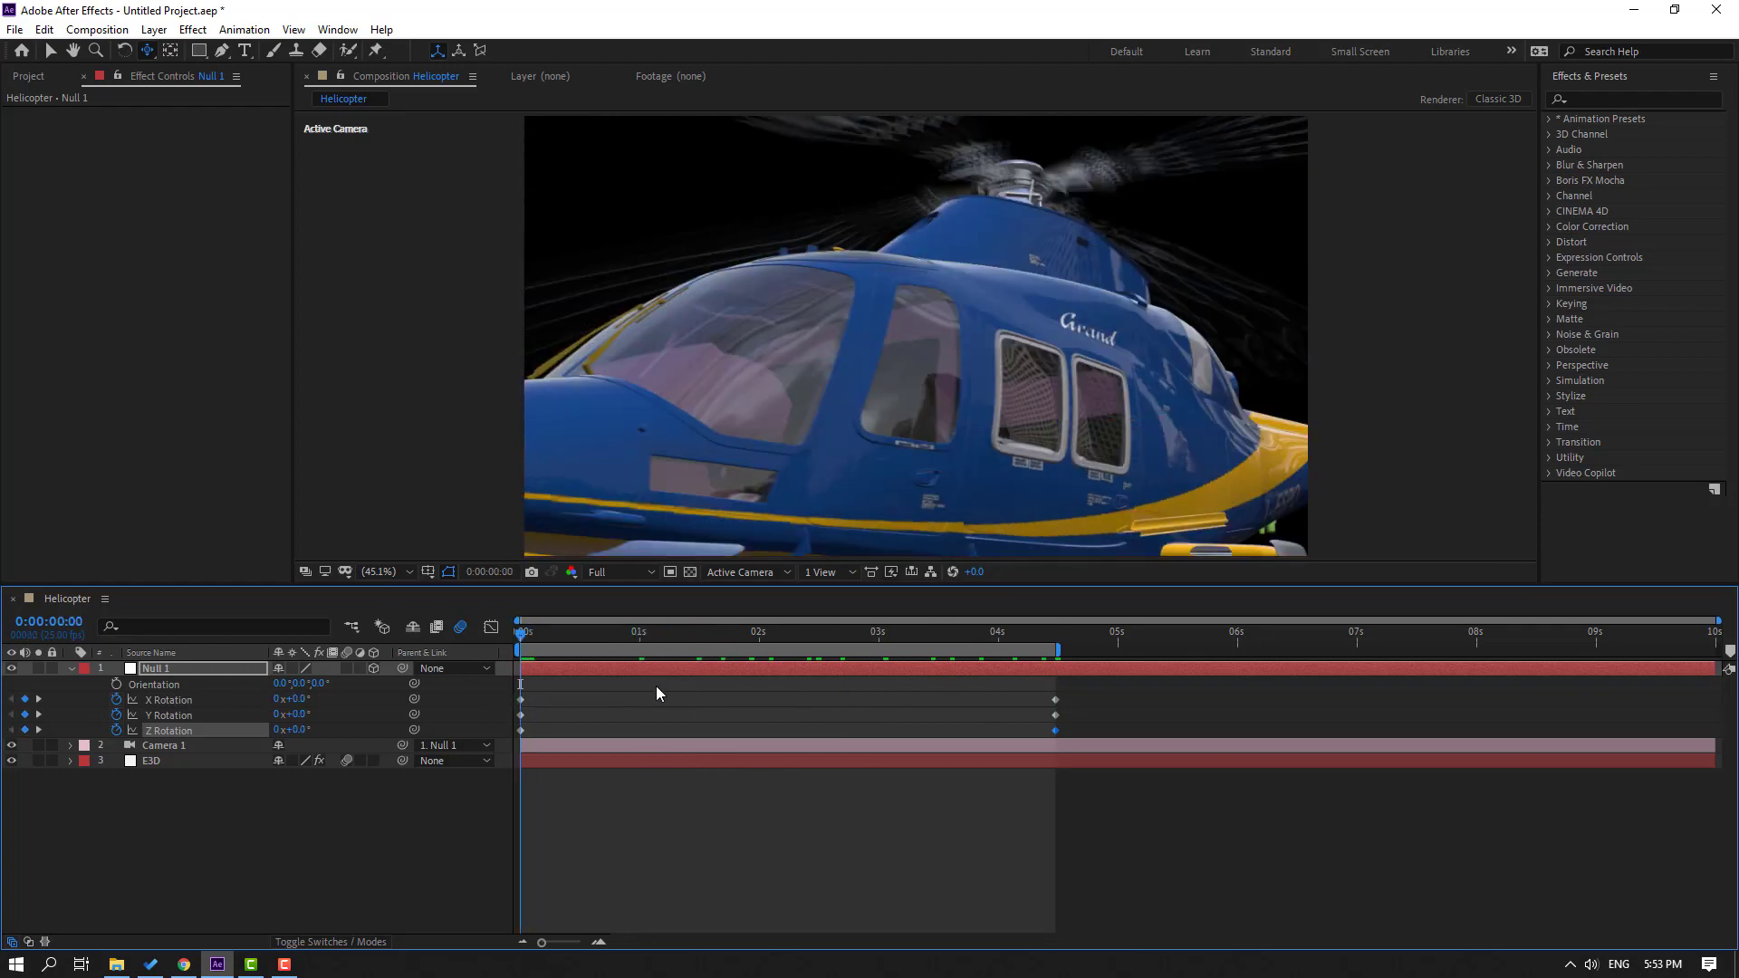
pyautogui.press('space')
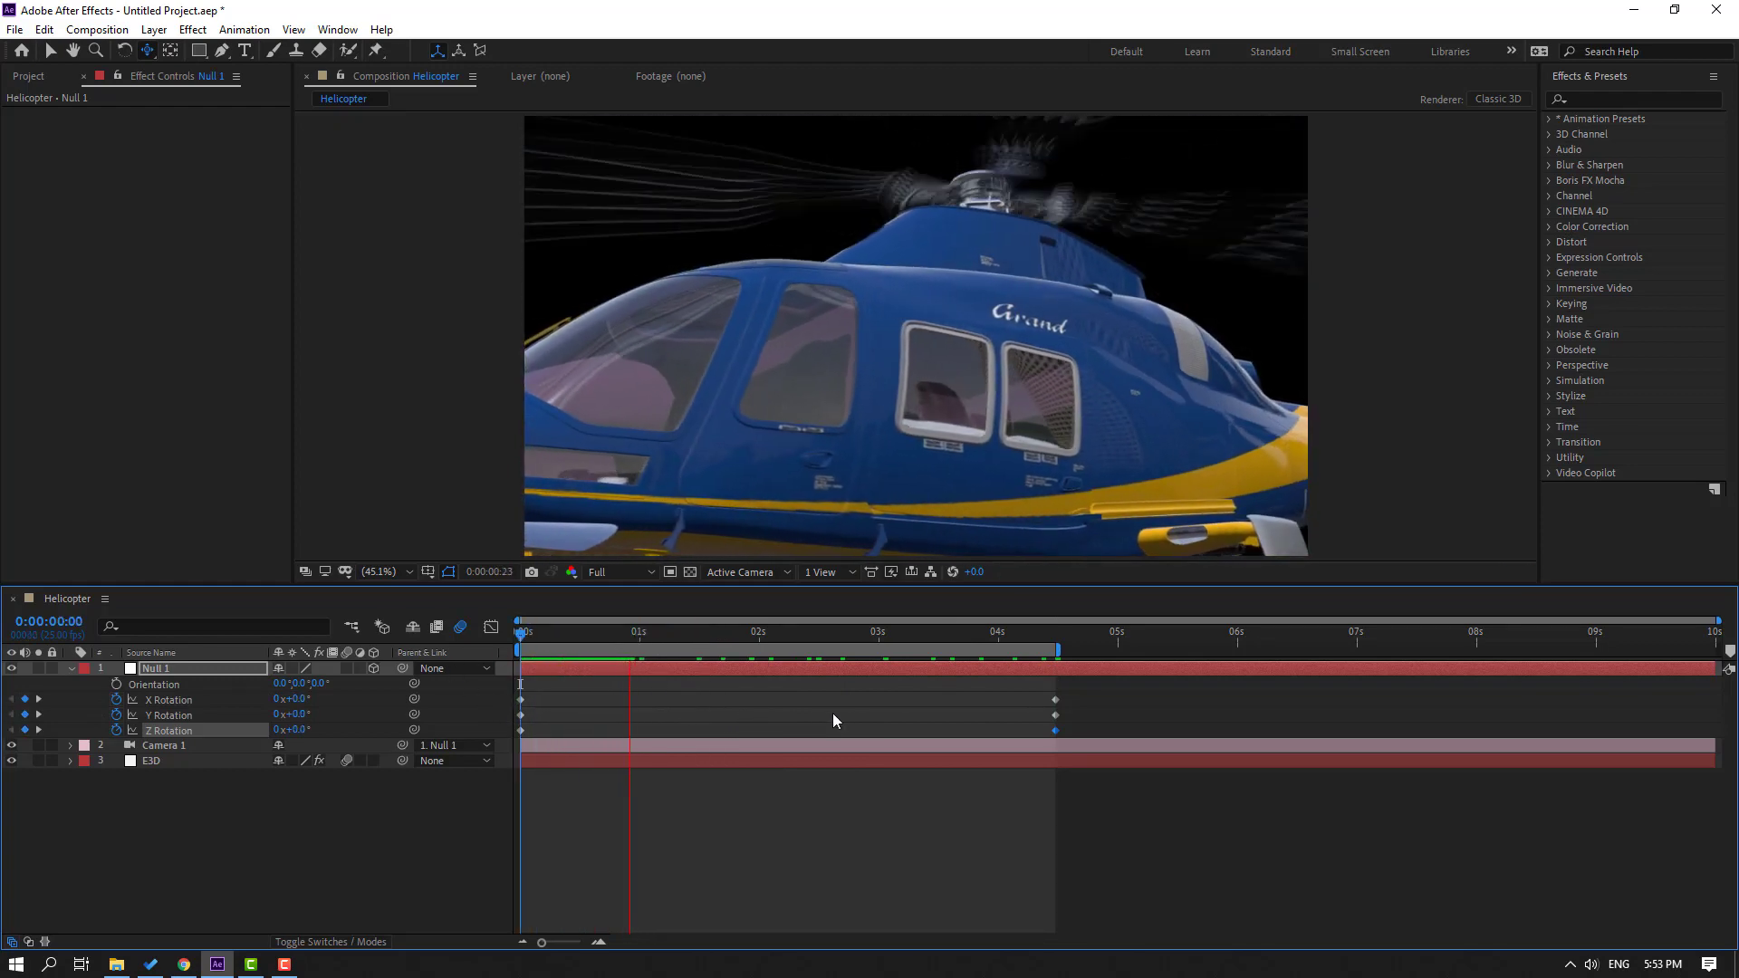
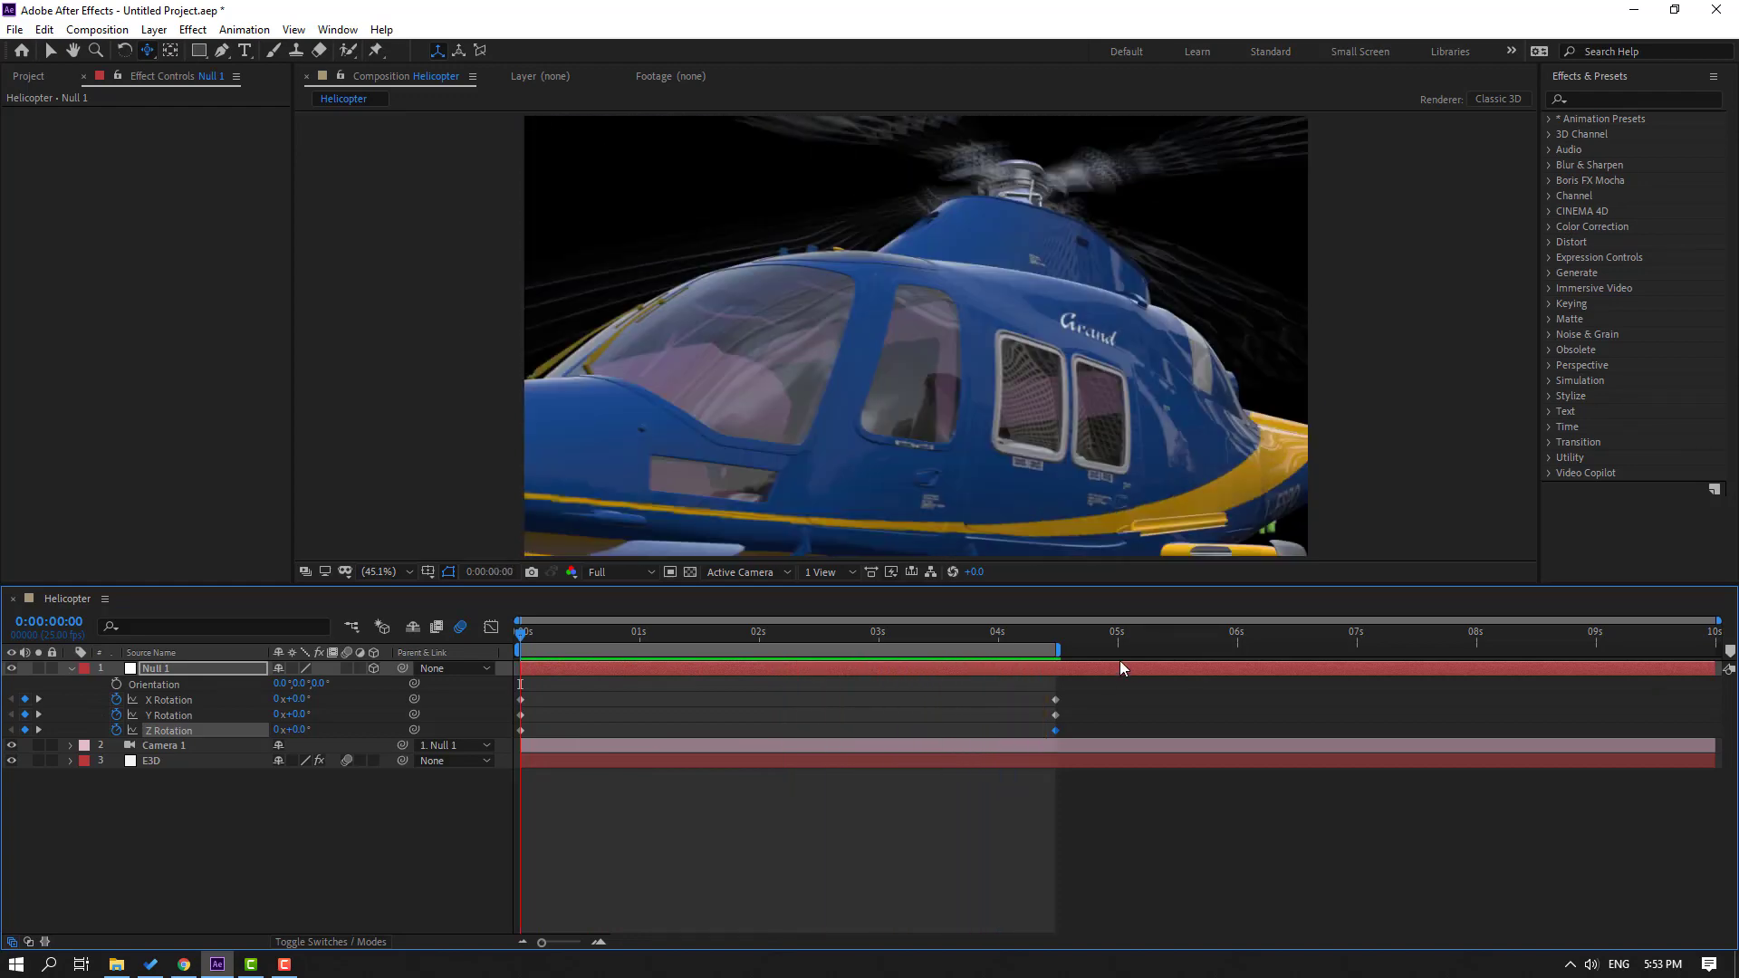
# Step: Add a Position keyframe to Null 1 at the composition's start
pyautogui.press('Home')
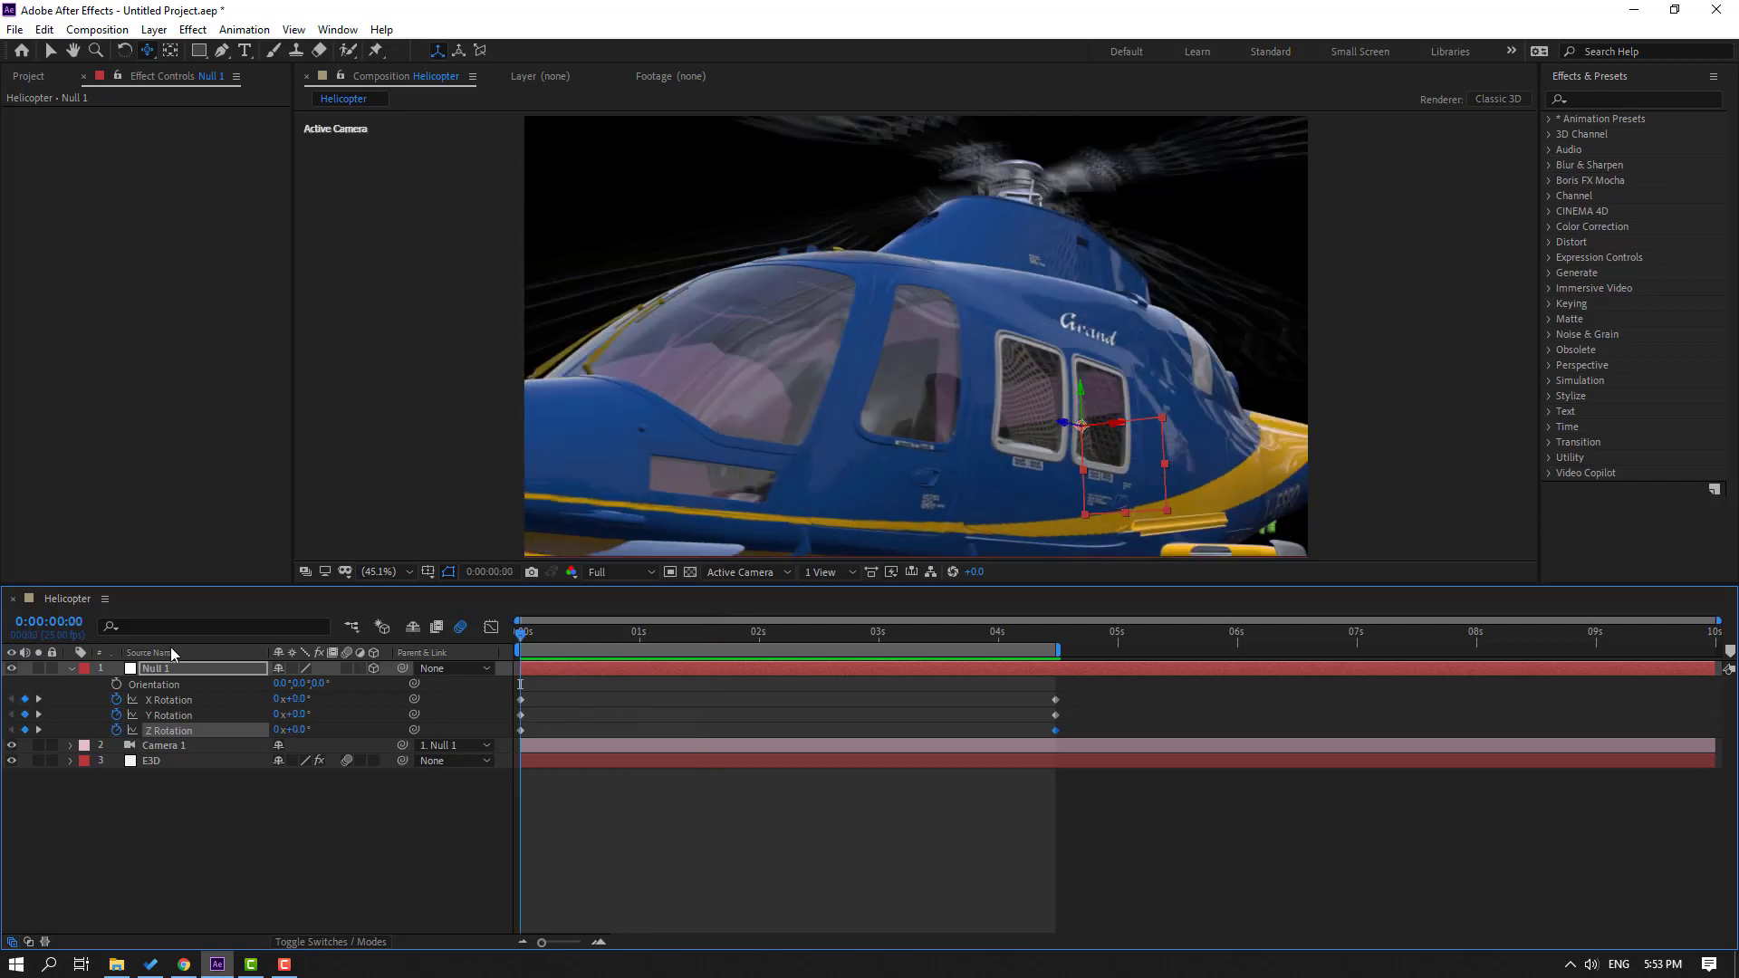
pyautogui.click(169, 671)
pyautogui.hotkey('shift', 'p')
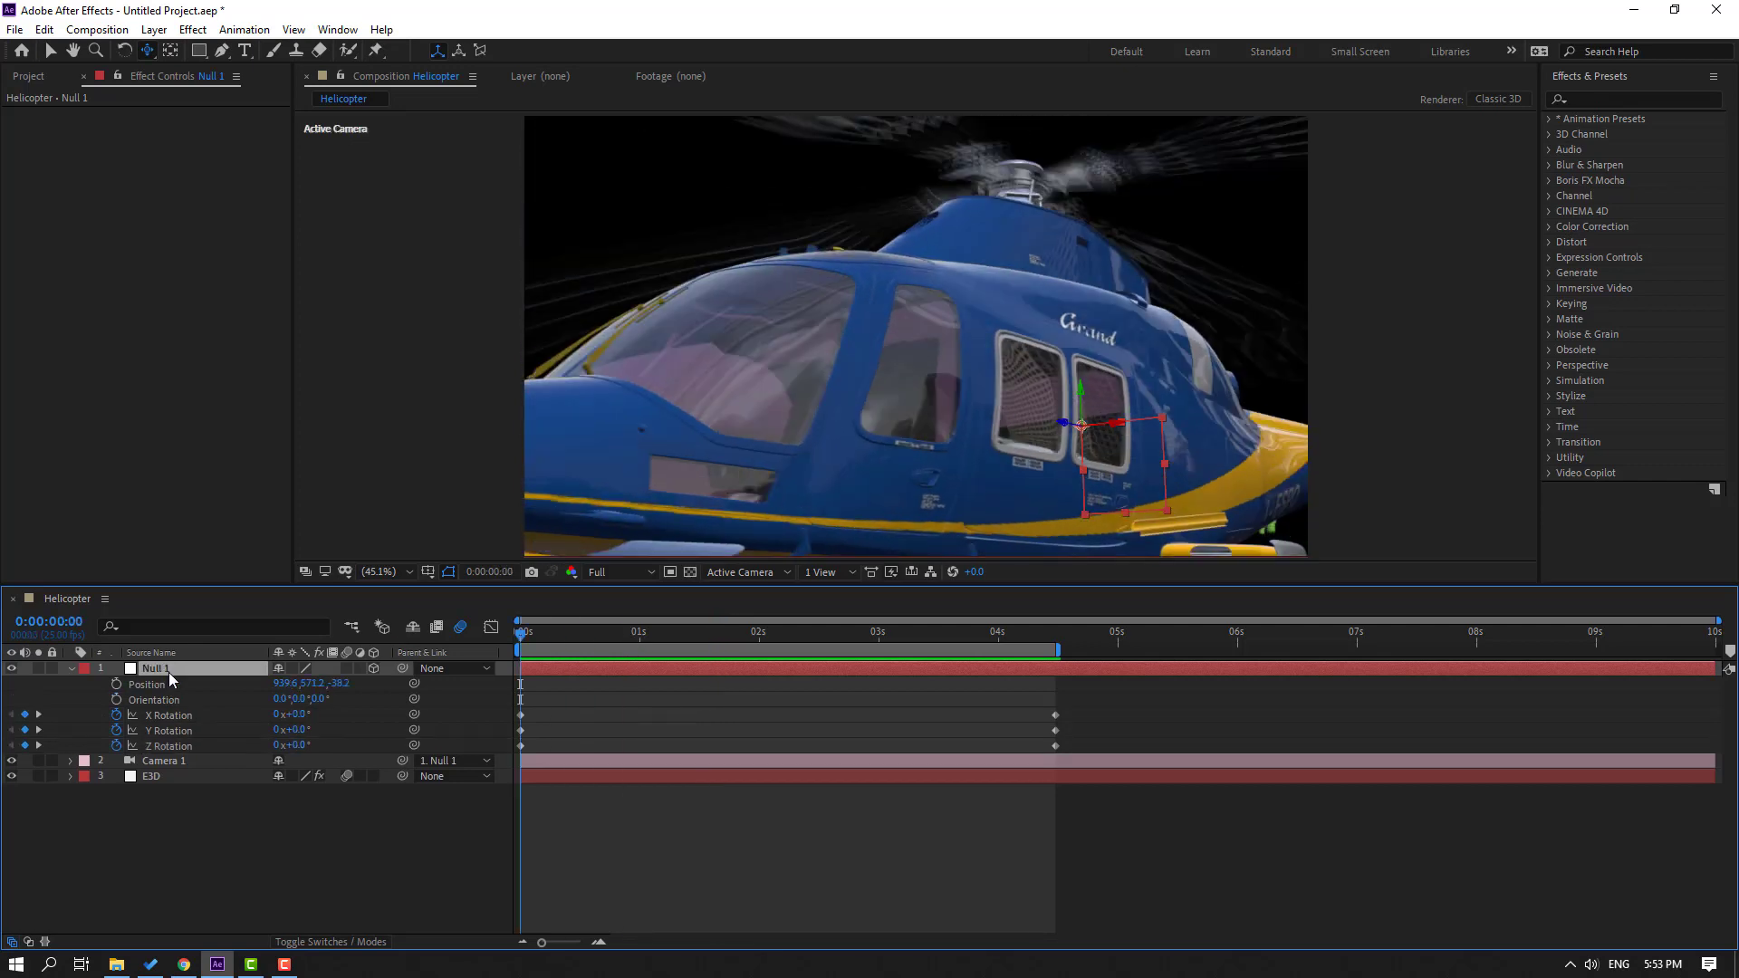
pyautogui.click(117, 686)
# Step: Go to 0:00:04:12 and lower the composition's preview resolution to Quarter
pyautogui.moveTo(521, 634); pyautogui.dragTo(1056, 651)
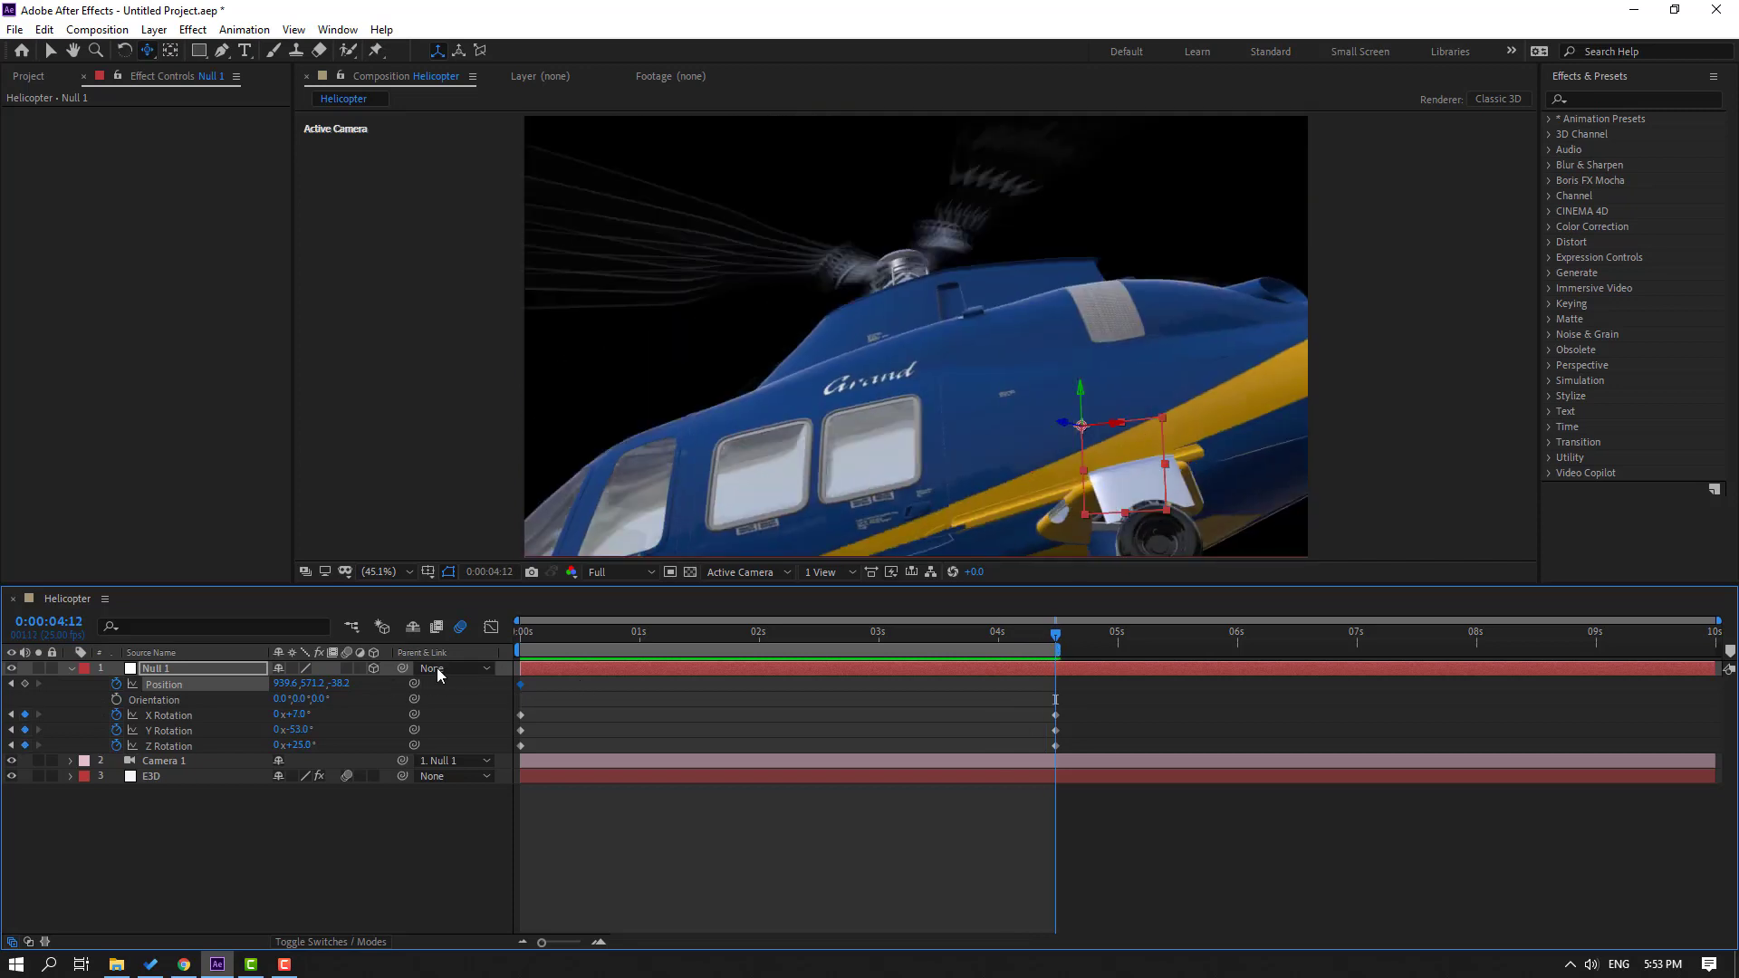
pyautogui.click(599, 572)
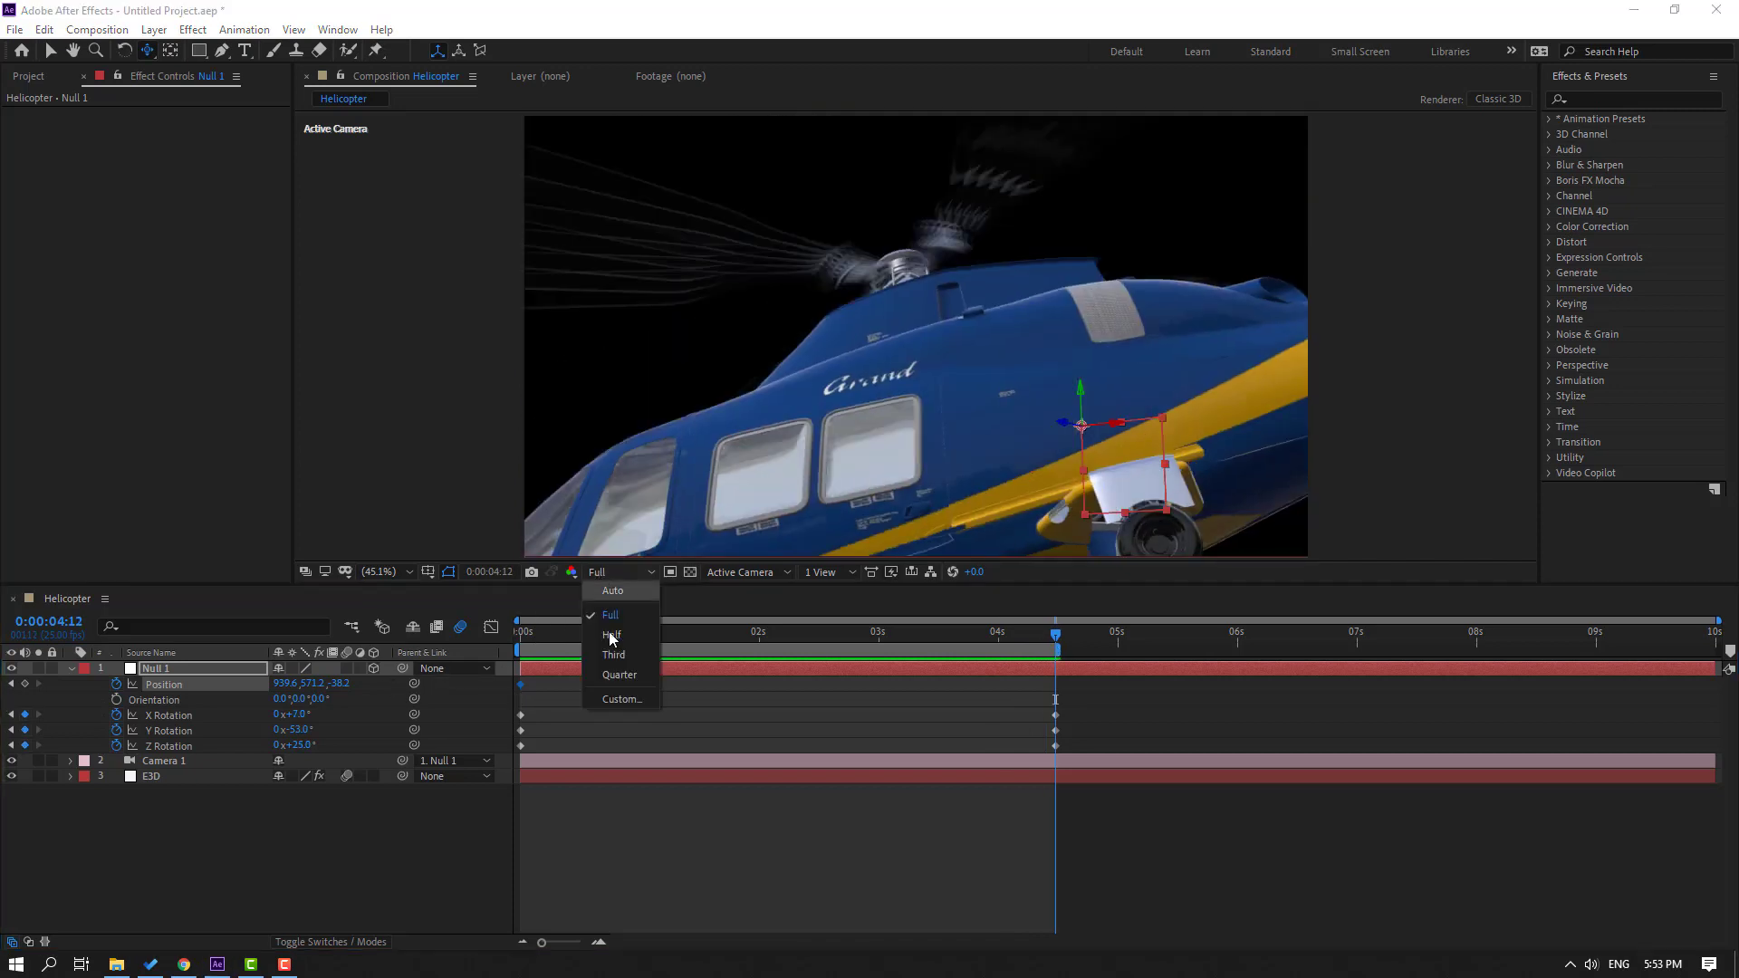
pyautogui.click(619, 675)
# Step: Set Null 1's Position at 0:00:04:12 to 939.6, 481.2, 491.8 and its Z Rotation to 29°, and preview the camera move
pyautogui.moveTo(339, 683); pyautogui.dragTo(306, 747)
pyautogui.click(1125, 857)
pyautogui.press('space')
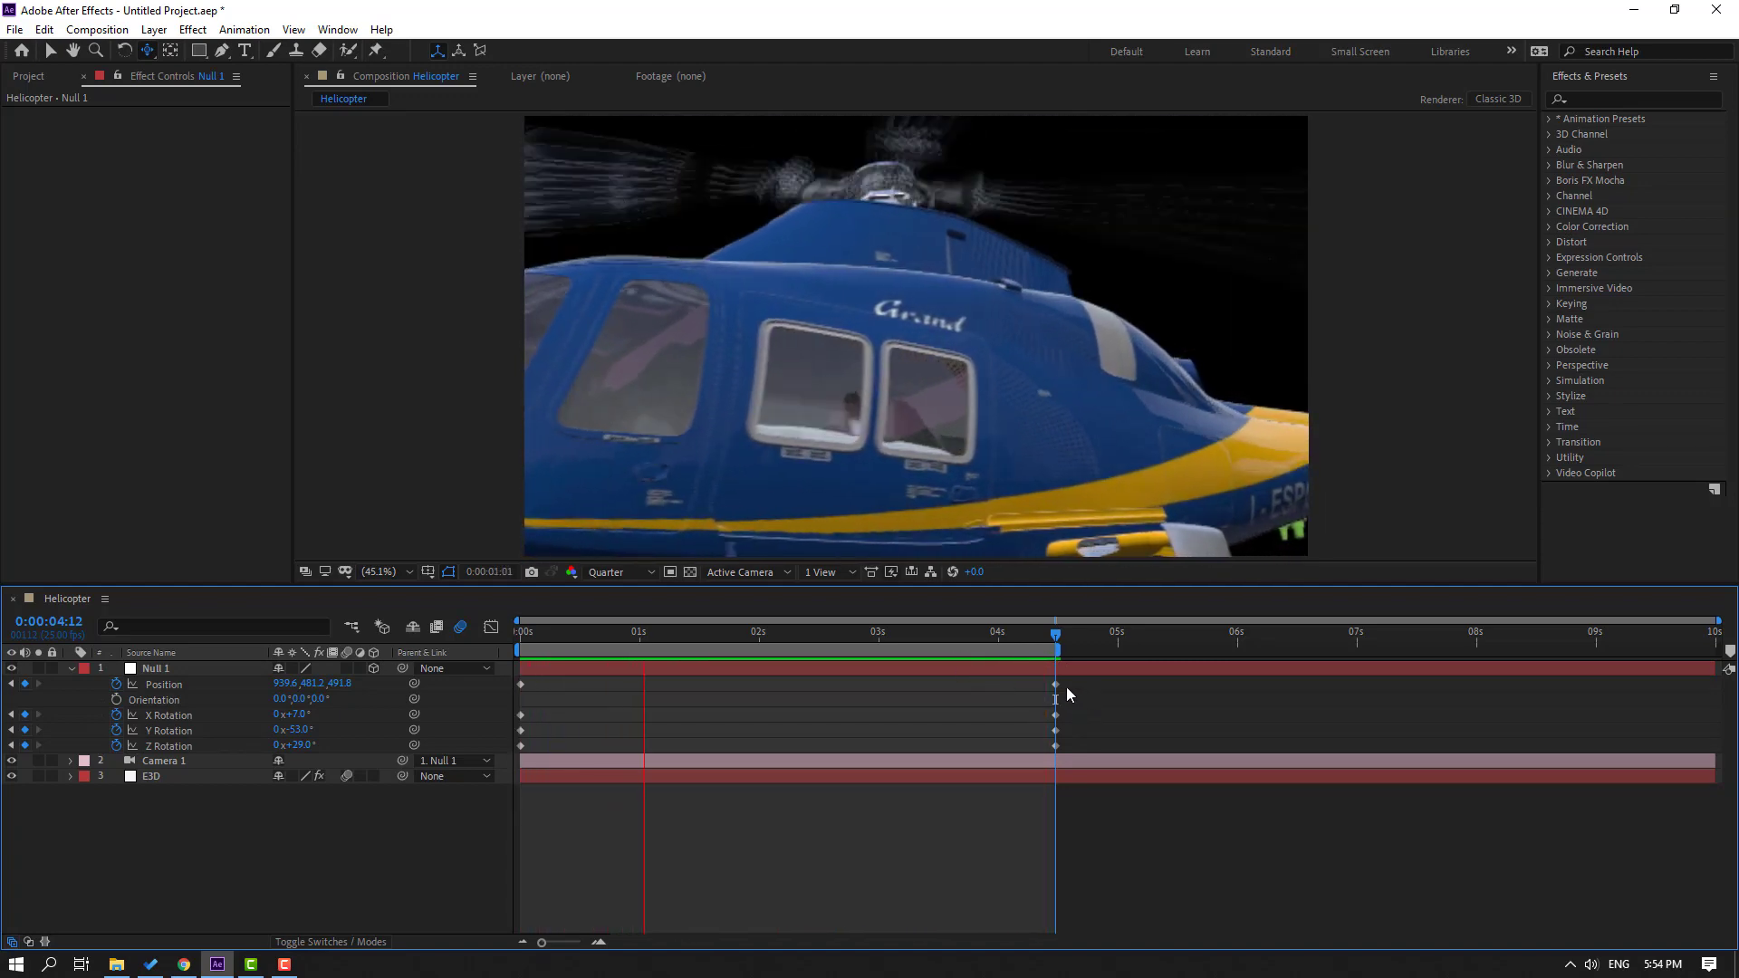
pyautogui.press('space')
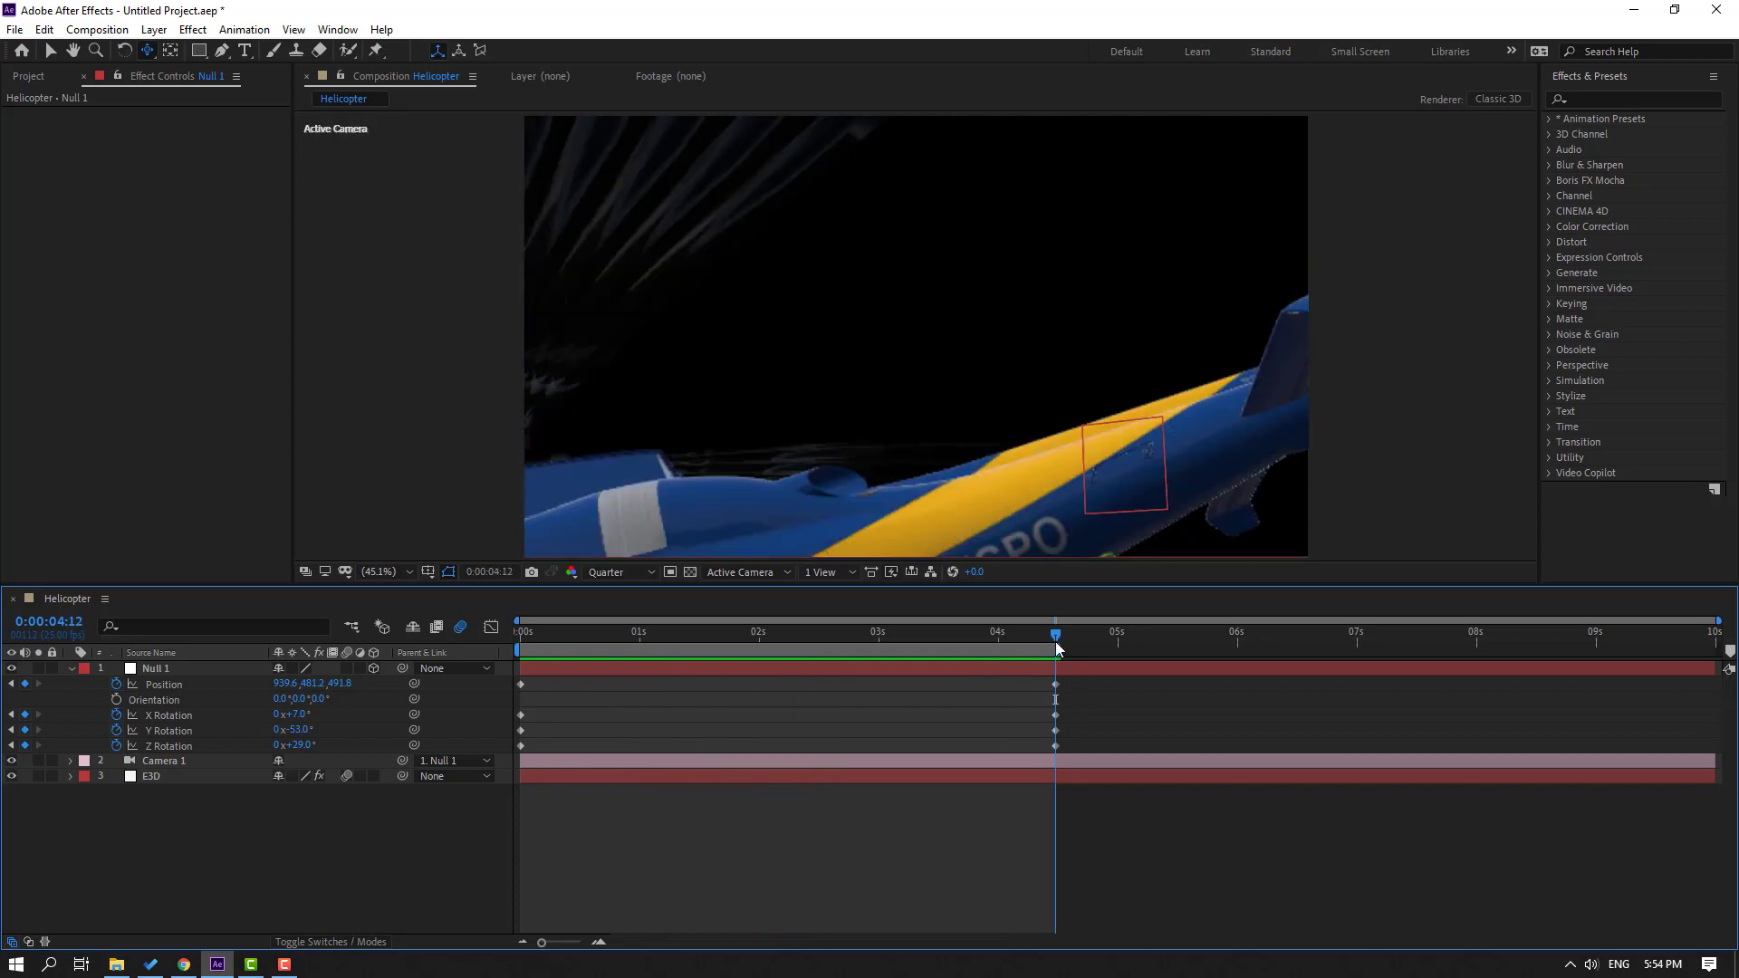
# Step: Adjust Null 1's end keyframes to Y position 667.2 and Z Rotation 21°, previewing the camera move between changes
pyautogui.moveTo(302, 683); pyautogui.dragTo(530, 686)
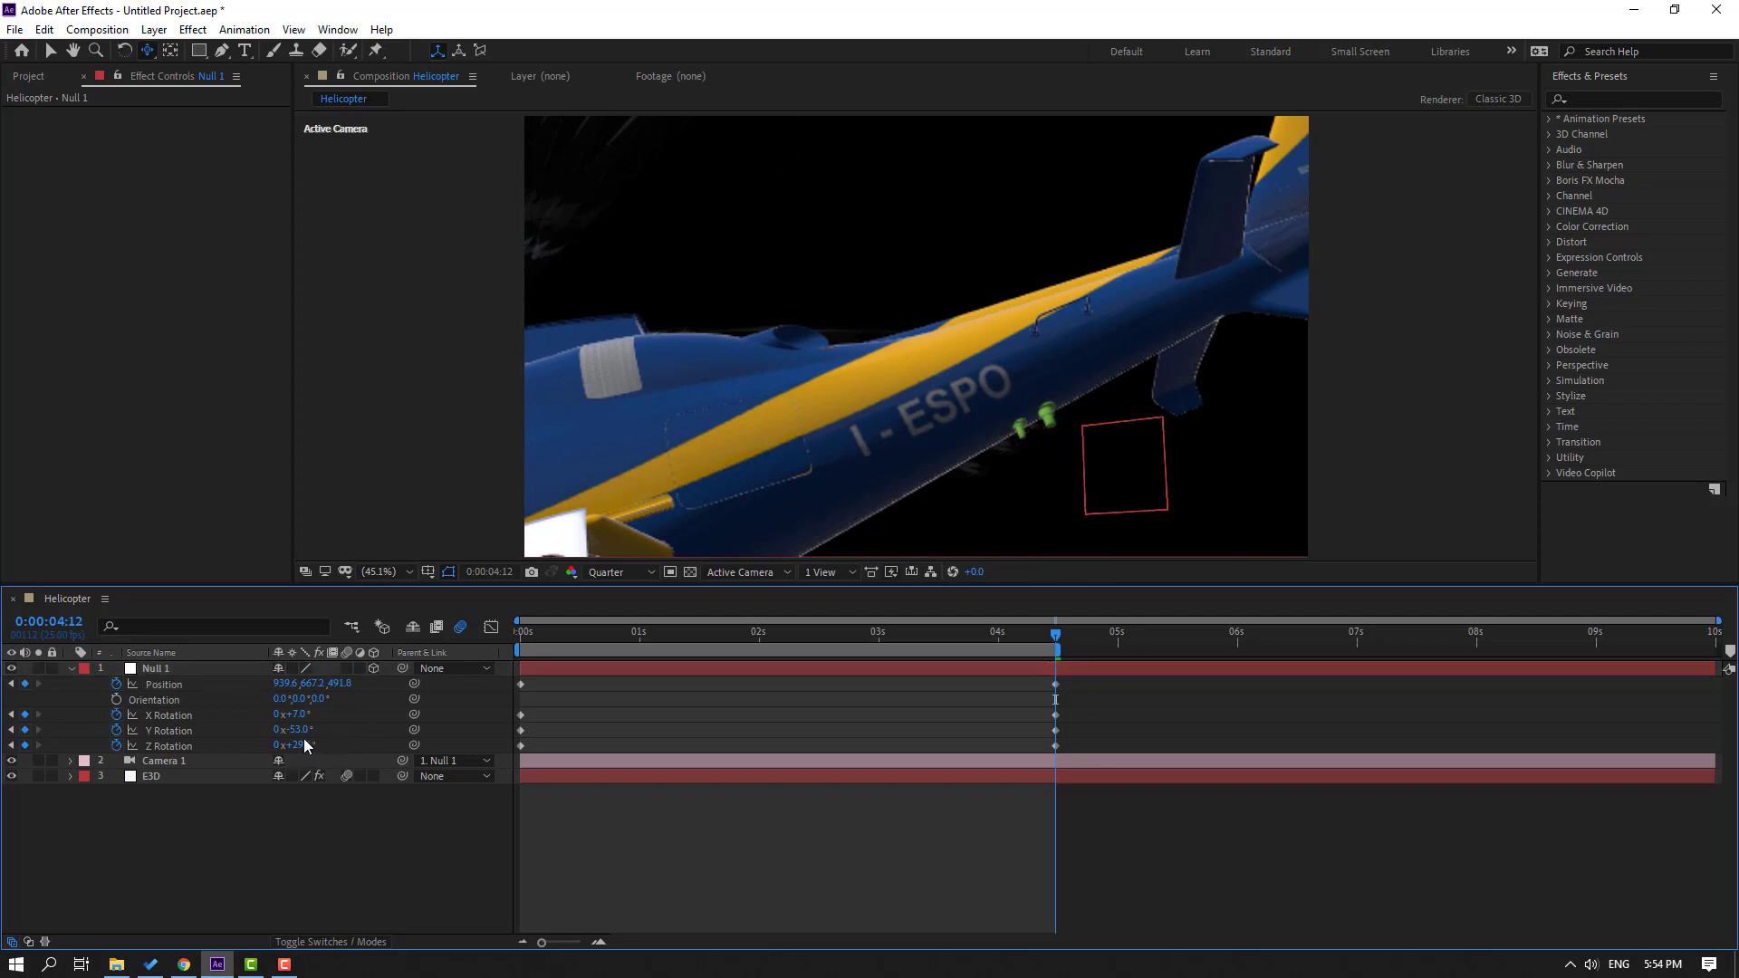
pyautogui.moveTo(301, 744); pyautogui.dragTo(276, 739)
pyautogui.press('space')
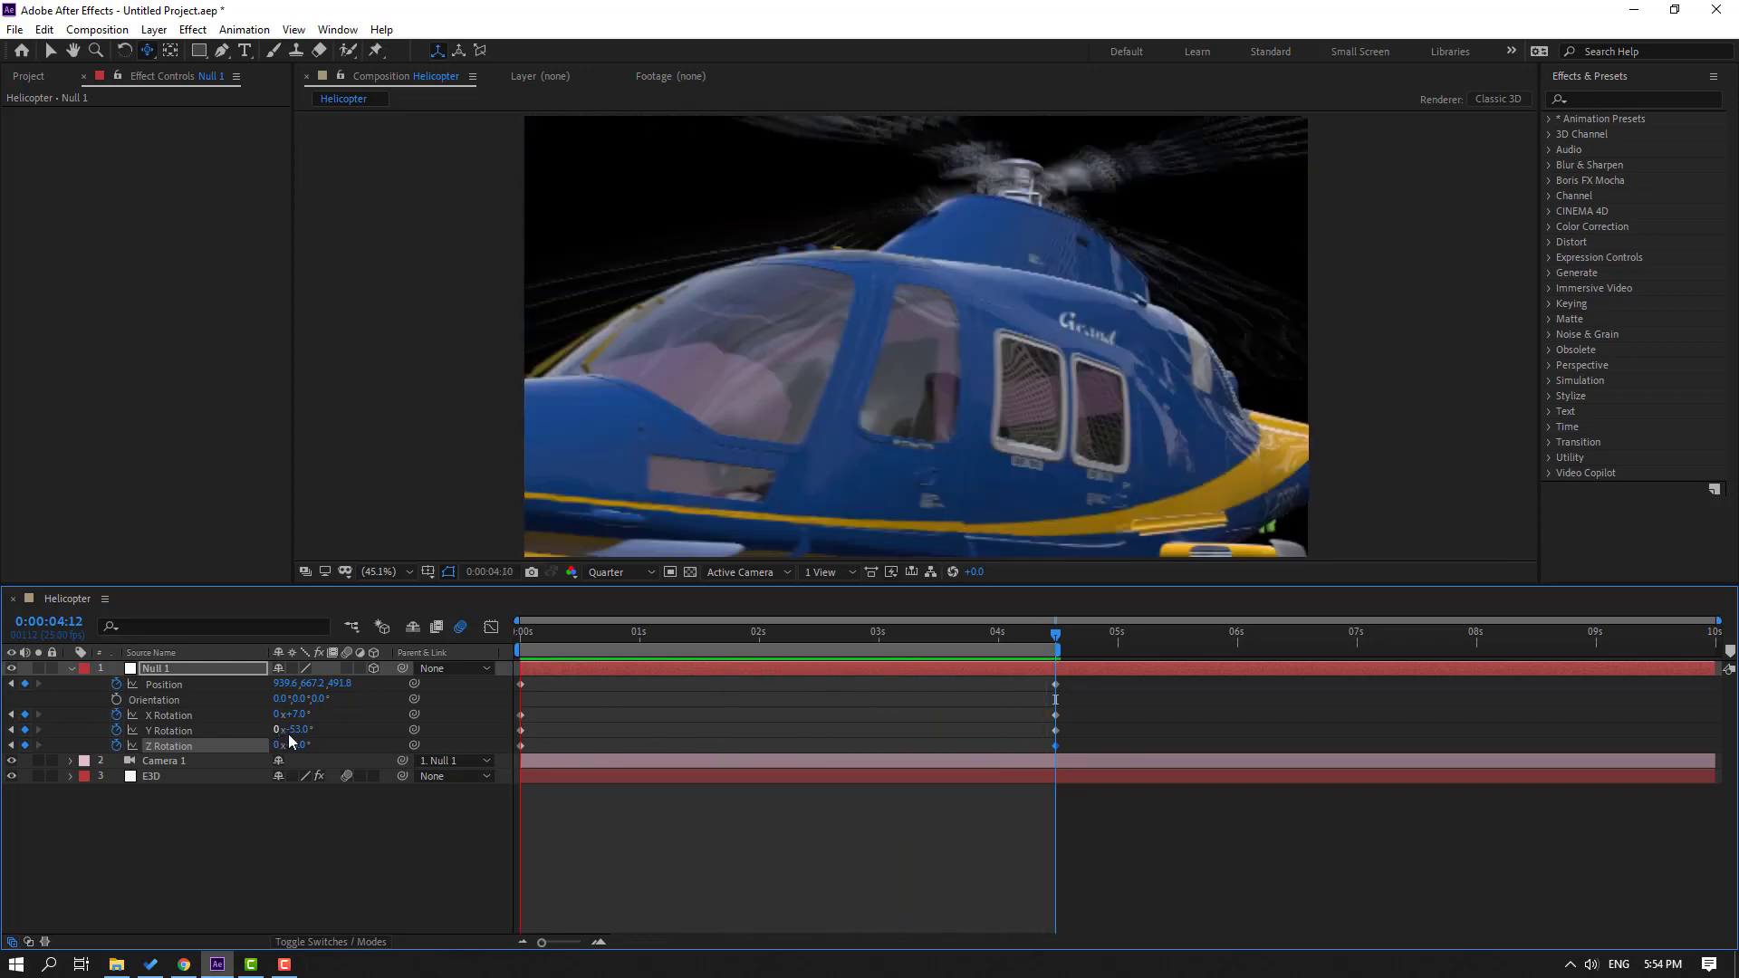
pyautogui.press('space')
pyautogui.moveTo(297, 744); pyautogui.dragTo(302, 745)
pyautogui.press('space')
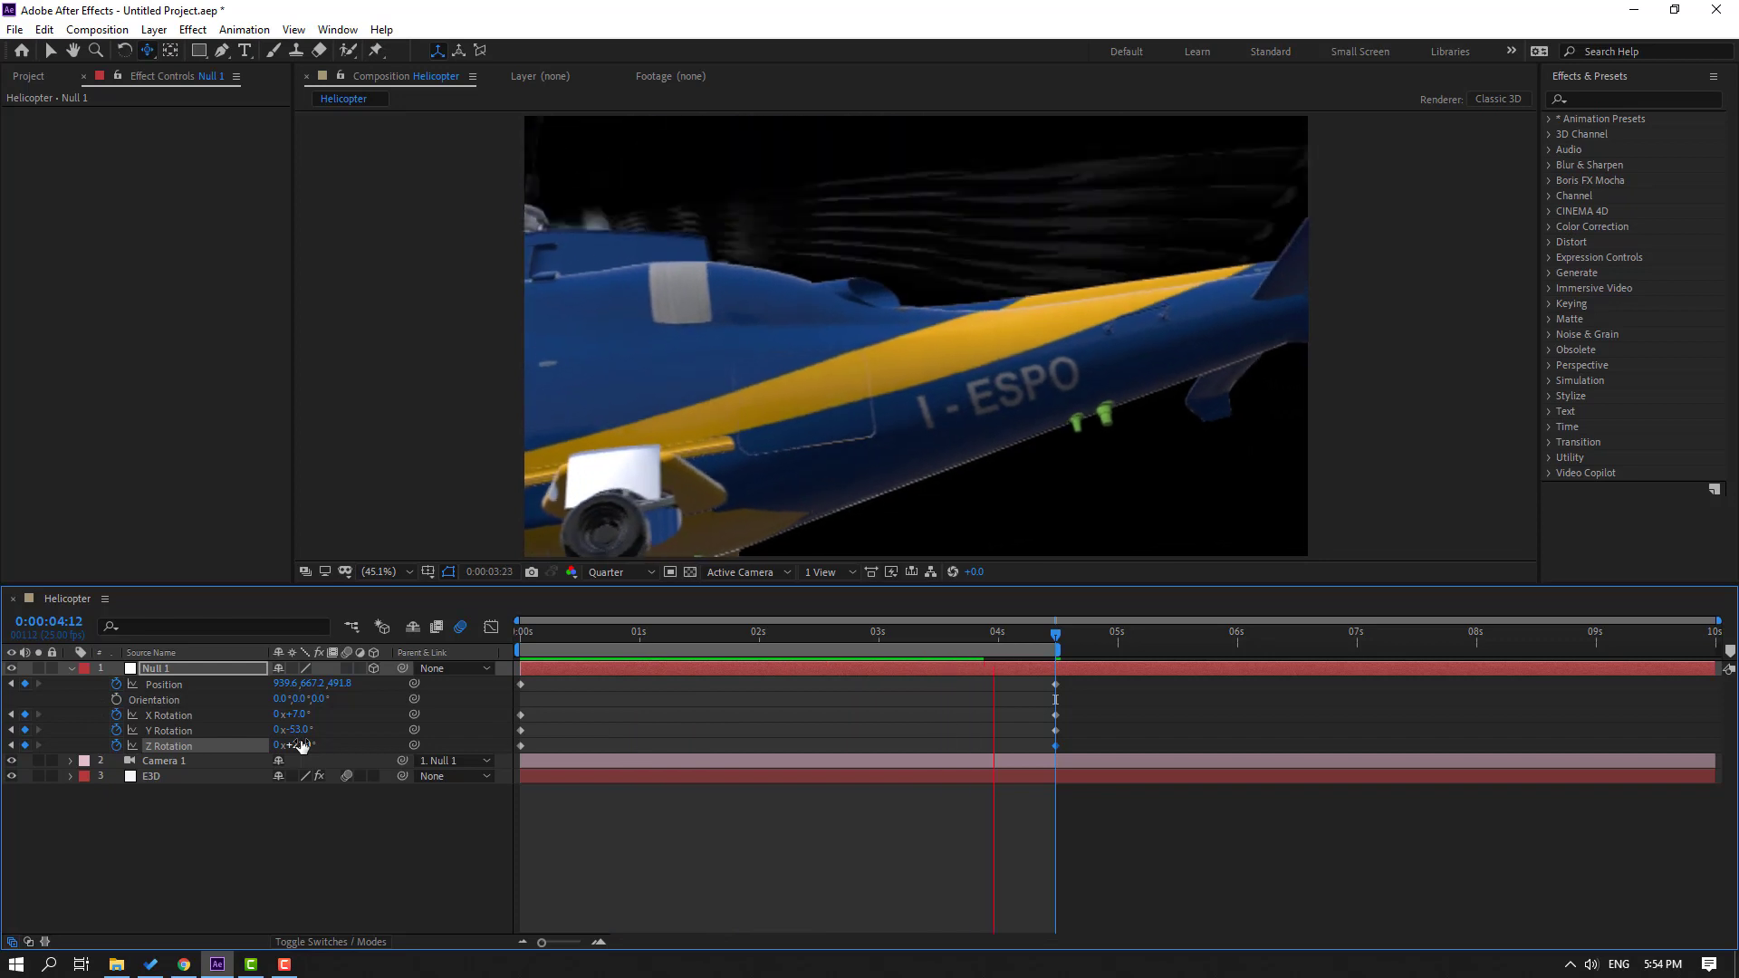
# Step: Go to 0:00:03:16, open the Element scene setup of the E3D layer and show its environment presets
pyautogui.click(1019, 634)
pyautogui.moveTo(1020, 634); pyautogui.dragTo(955, 634)
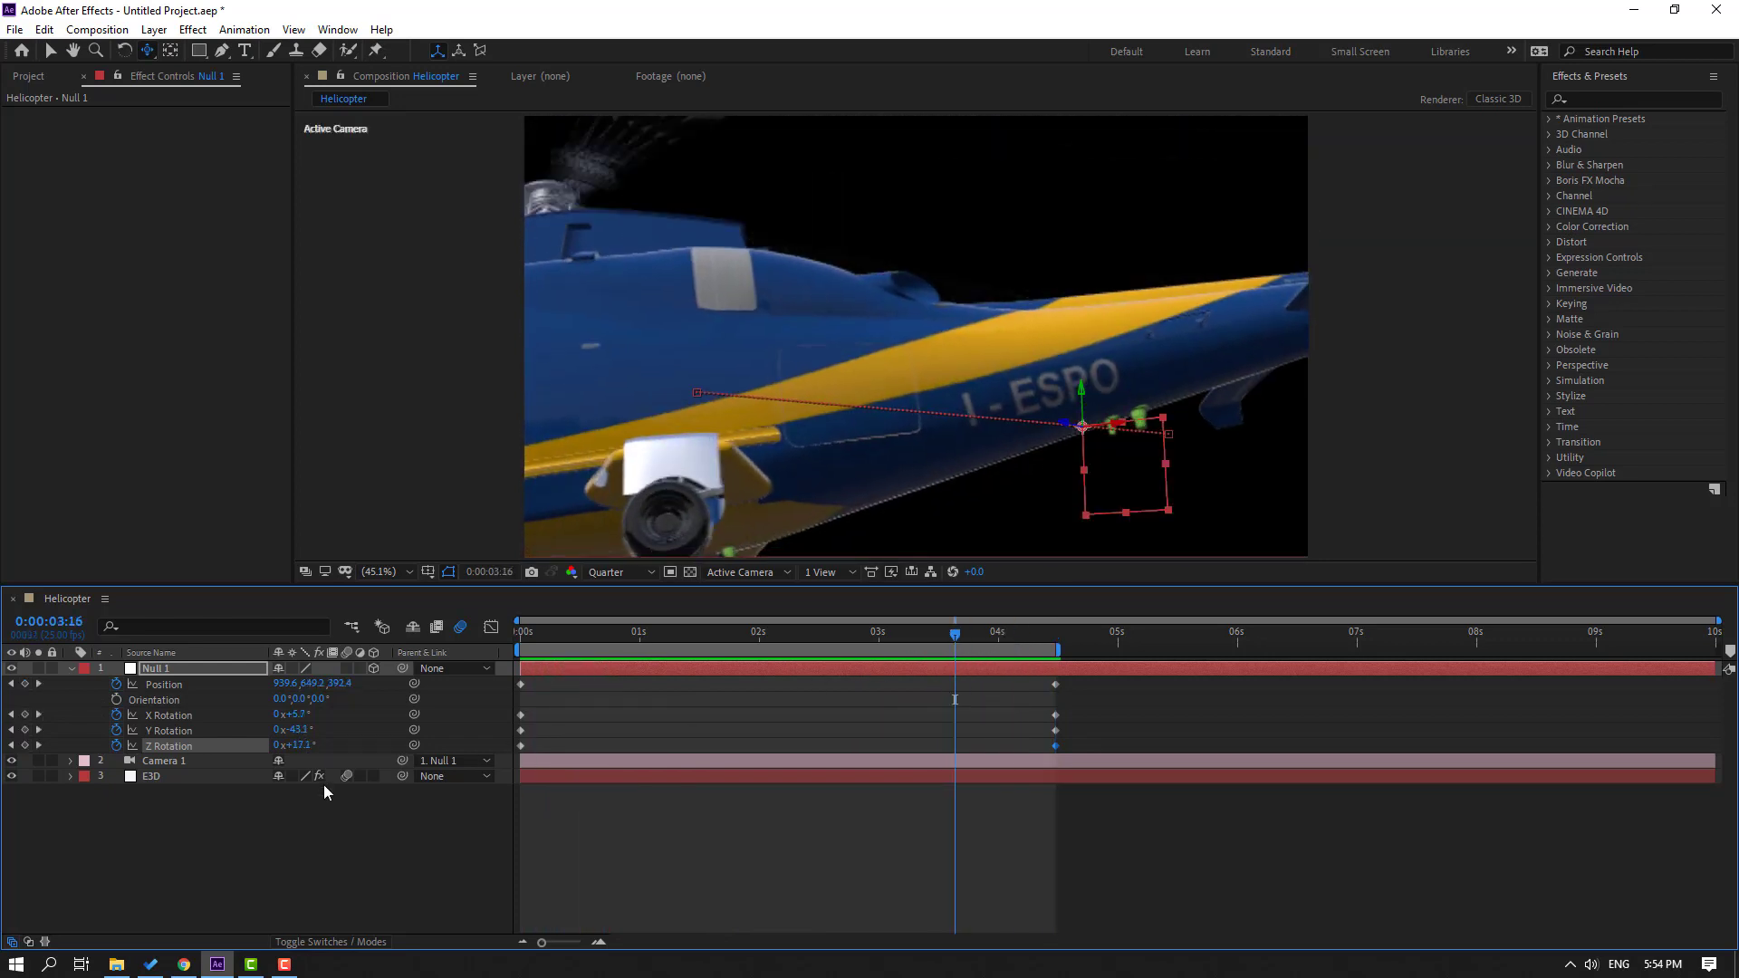
pyautogui.click(145, 777)
pyautogui.click(100, 154)
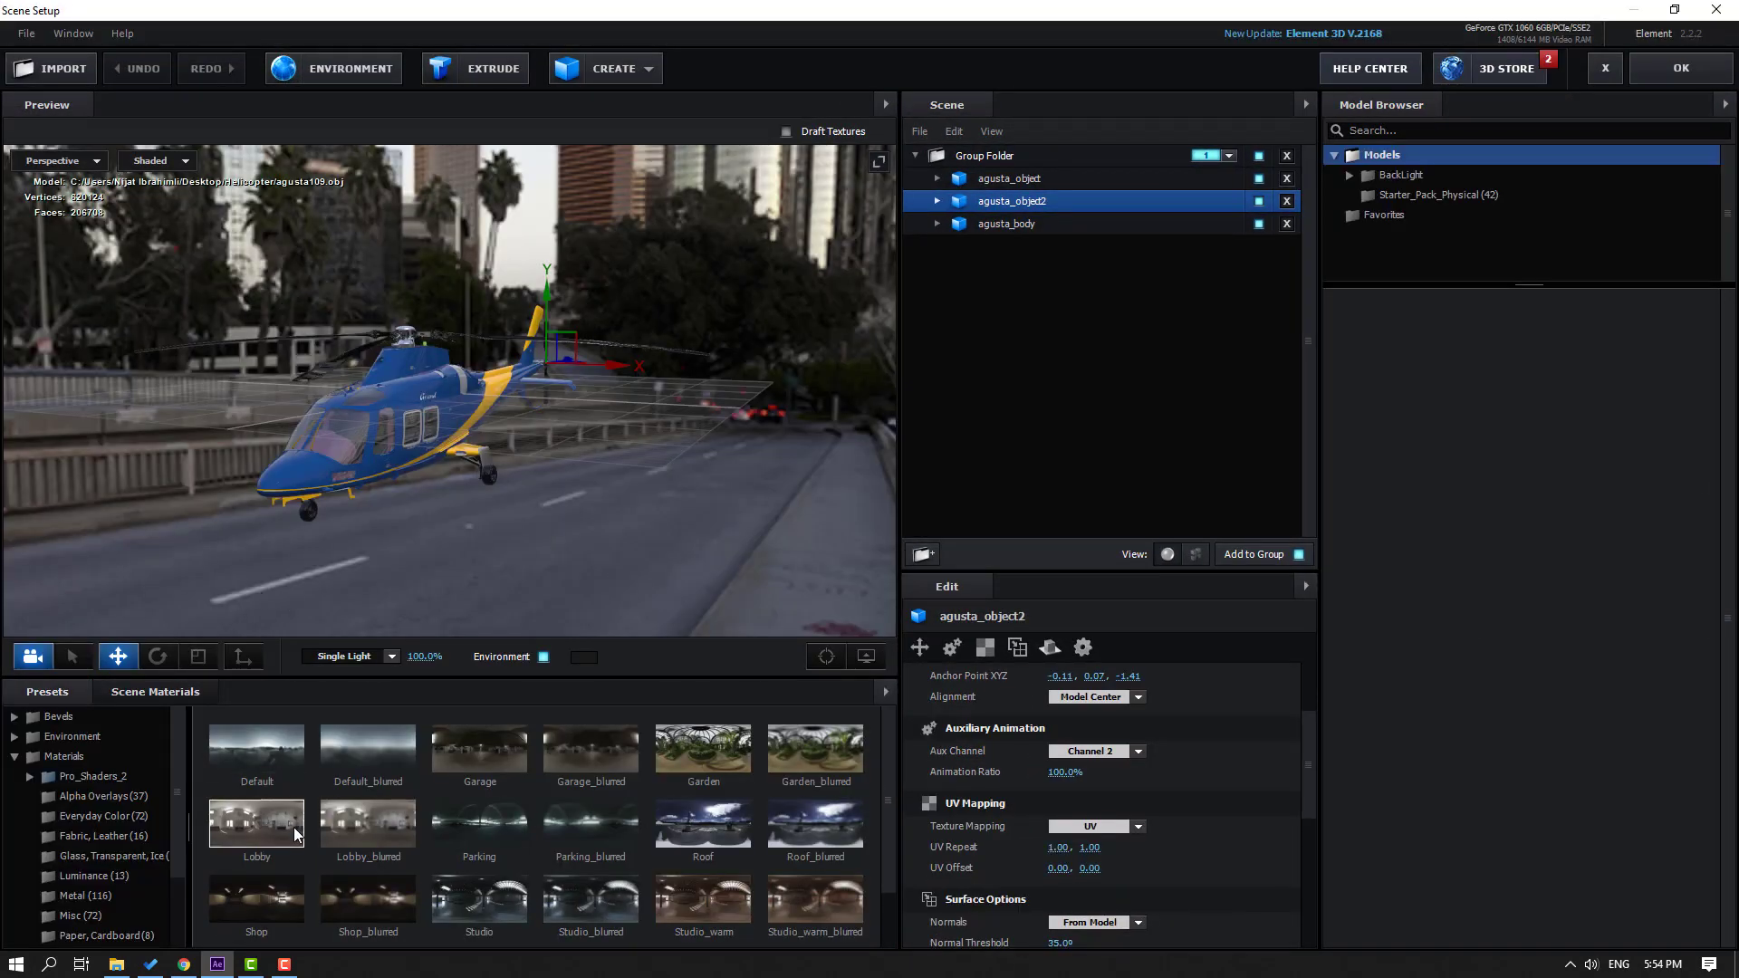
pyautogui.click(83, 737)
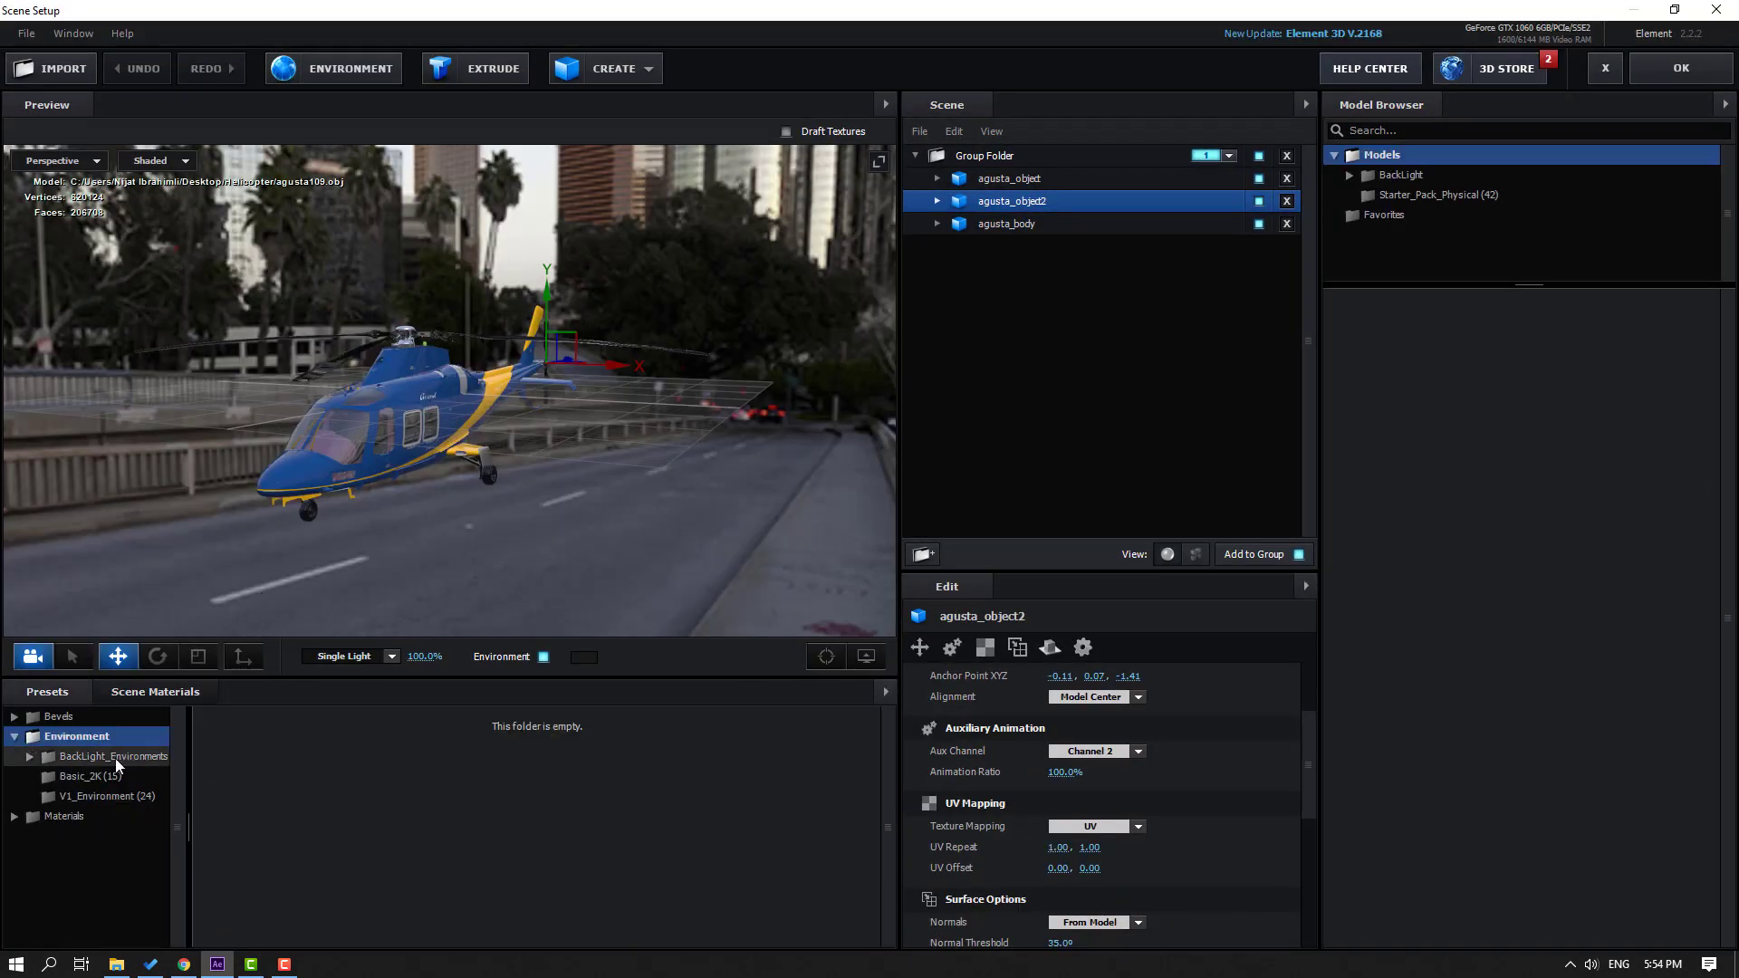
# Step: Try the BackLight_2K_33 environment on the helicopter scene and look through the other BackLight_2K presets
pyautogui.click(116, 758)
pyautogui.click(107, 778)
pyautogui.scroll(-1, 323, 861)
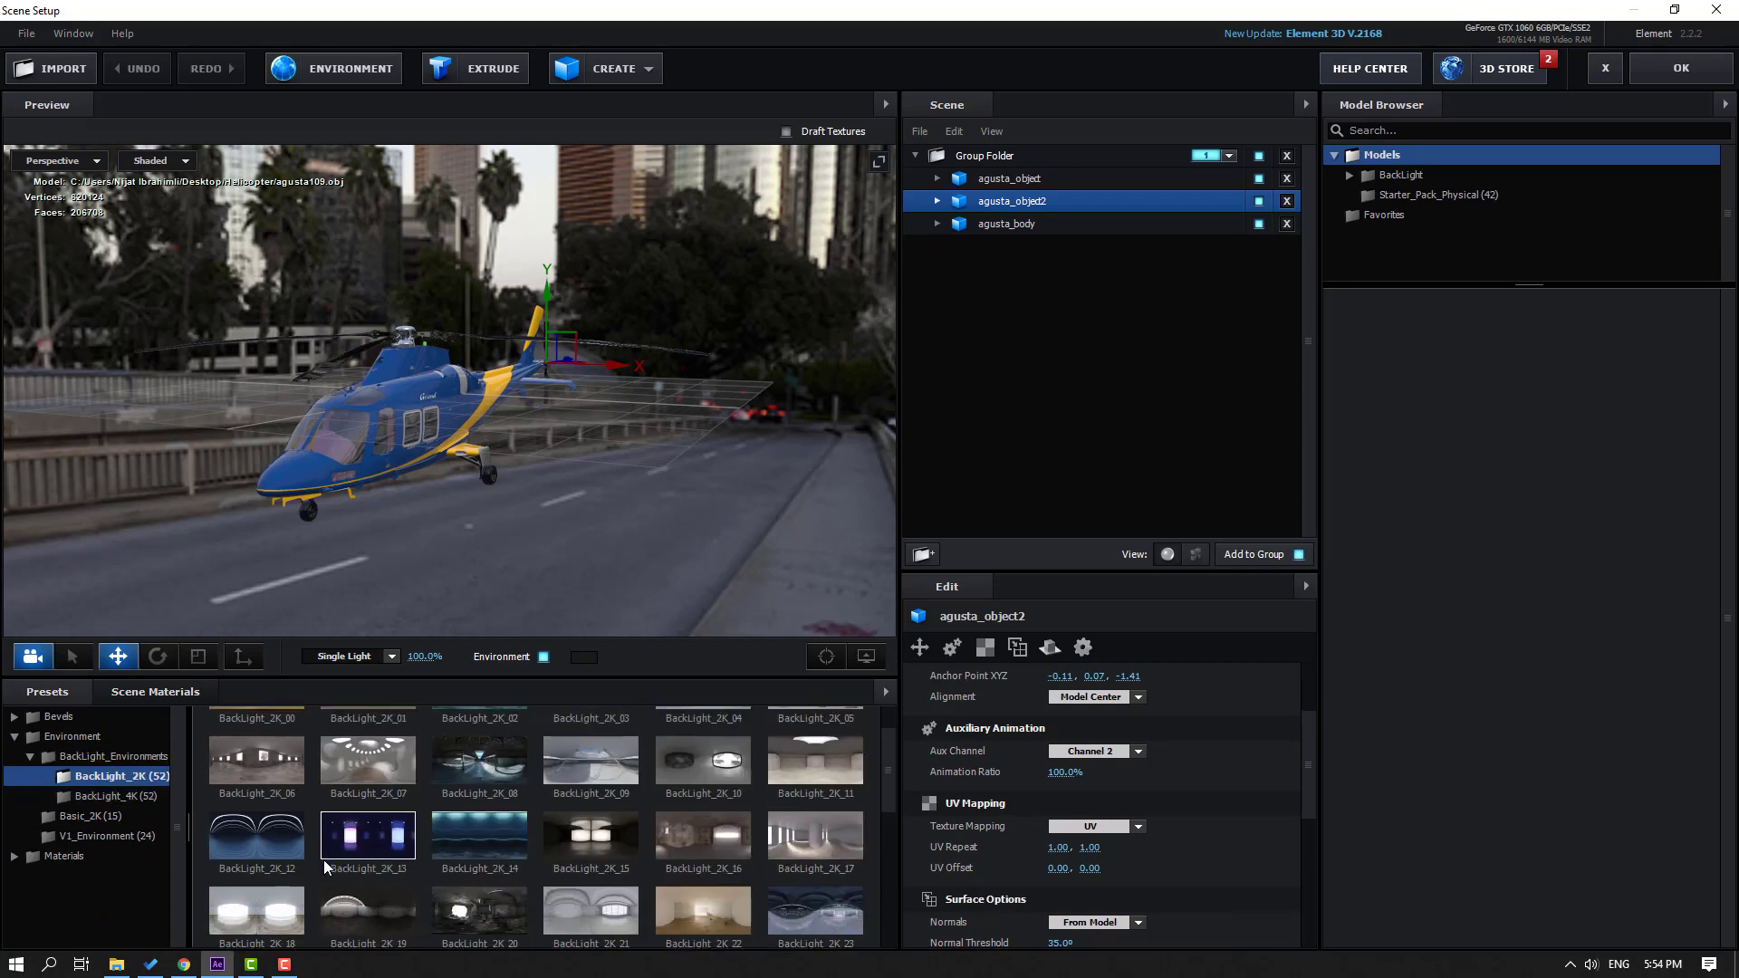
pyautogui.scroll(-4, 328, 855)
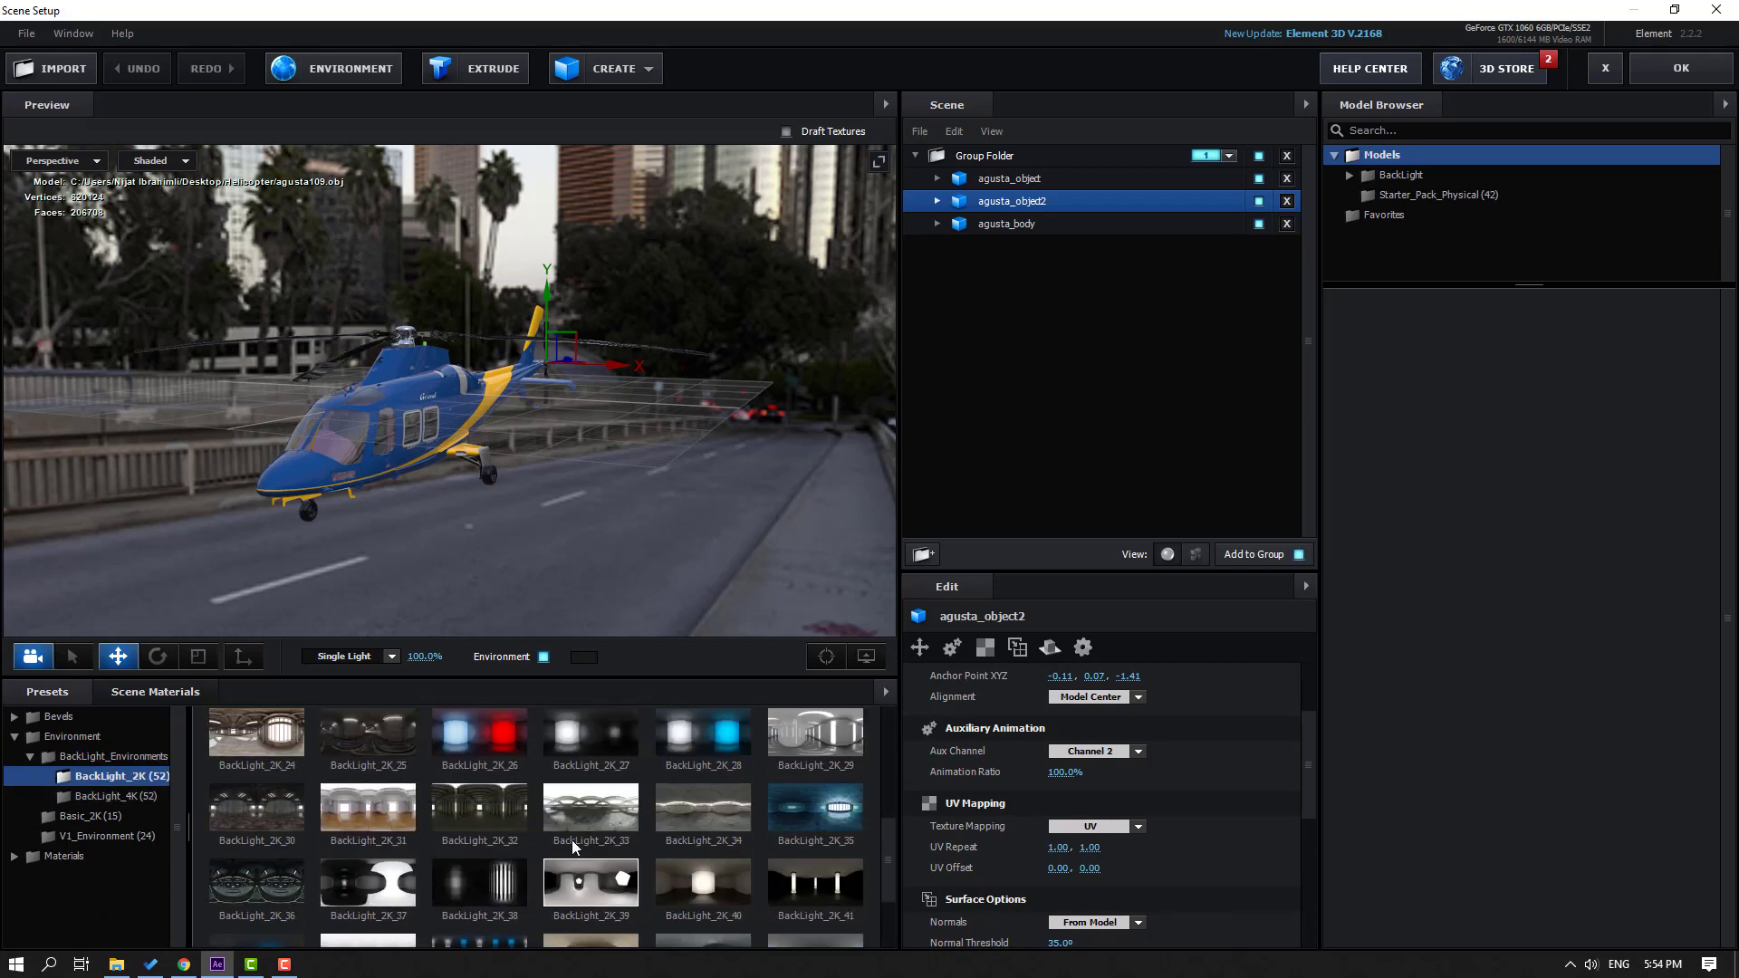
pyautogui.click(580, 838)
pyautogui.moveTo(542, 610); pyautogui.dragTo(362, 570)
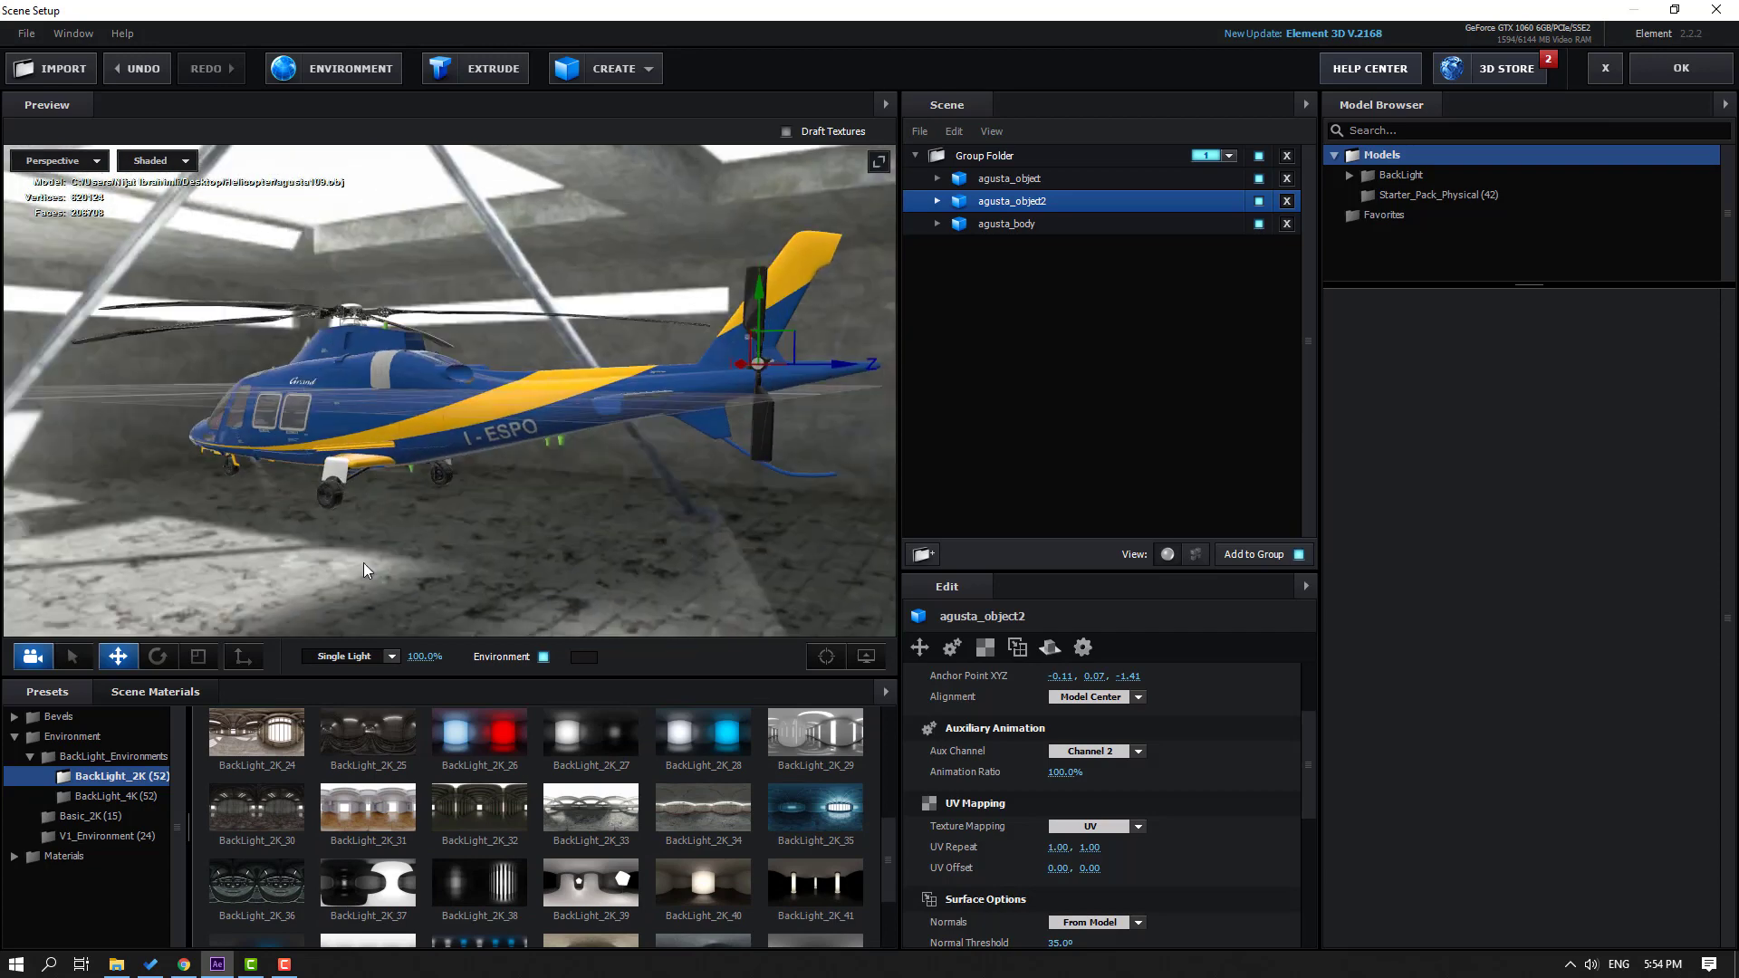
pyautogui.scroll(-1, 640, 827)
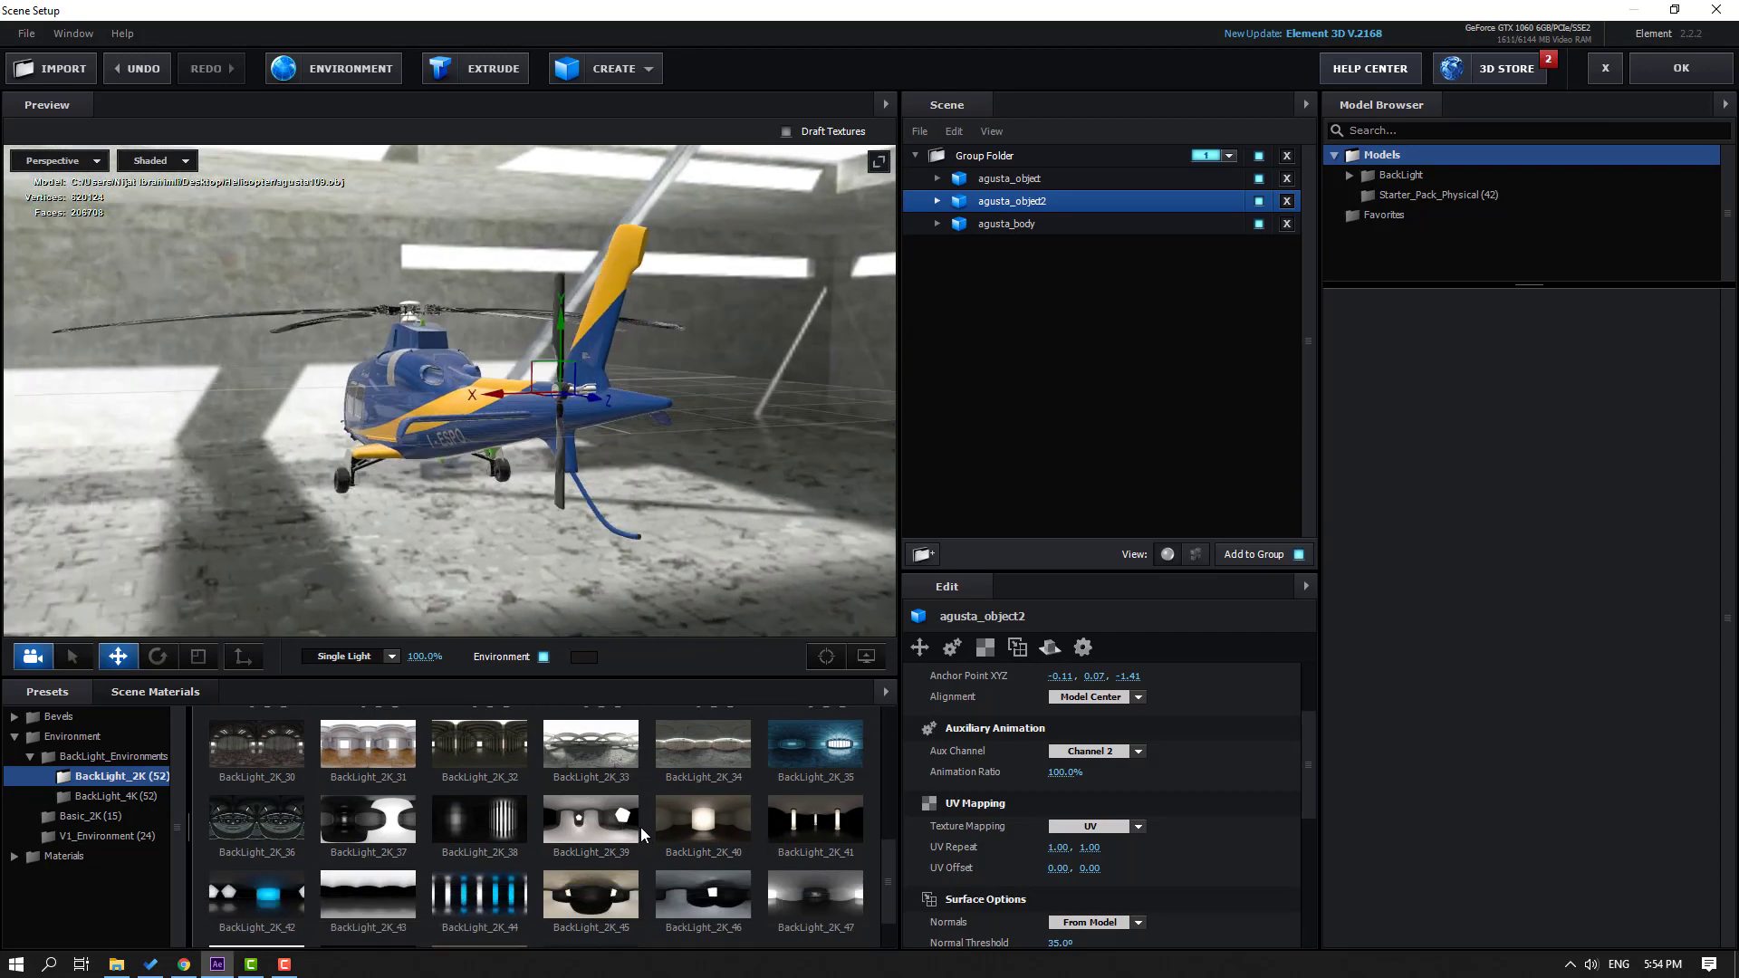
pyautogui.scroll(-1, 639, 828)
# Step: Apply the Basic_2K_15 sky environment, check it around the helicopter and accept the scene setup
pyautogui.click(123, 811)
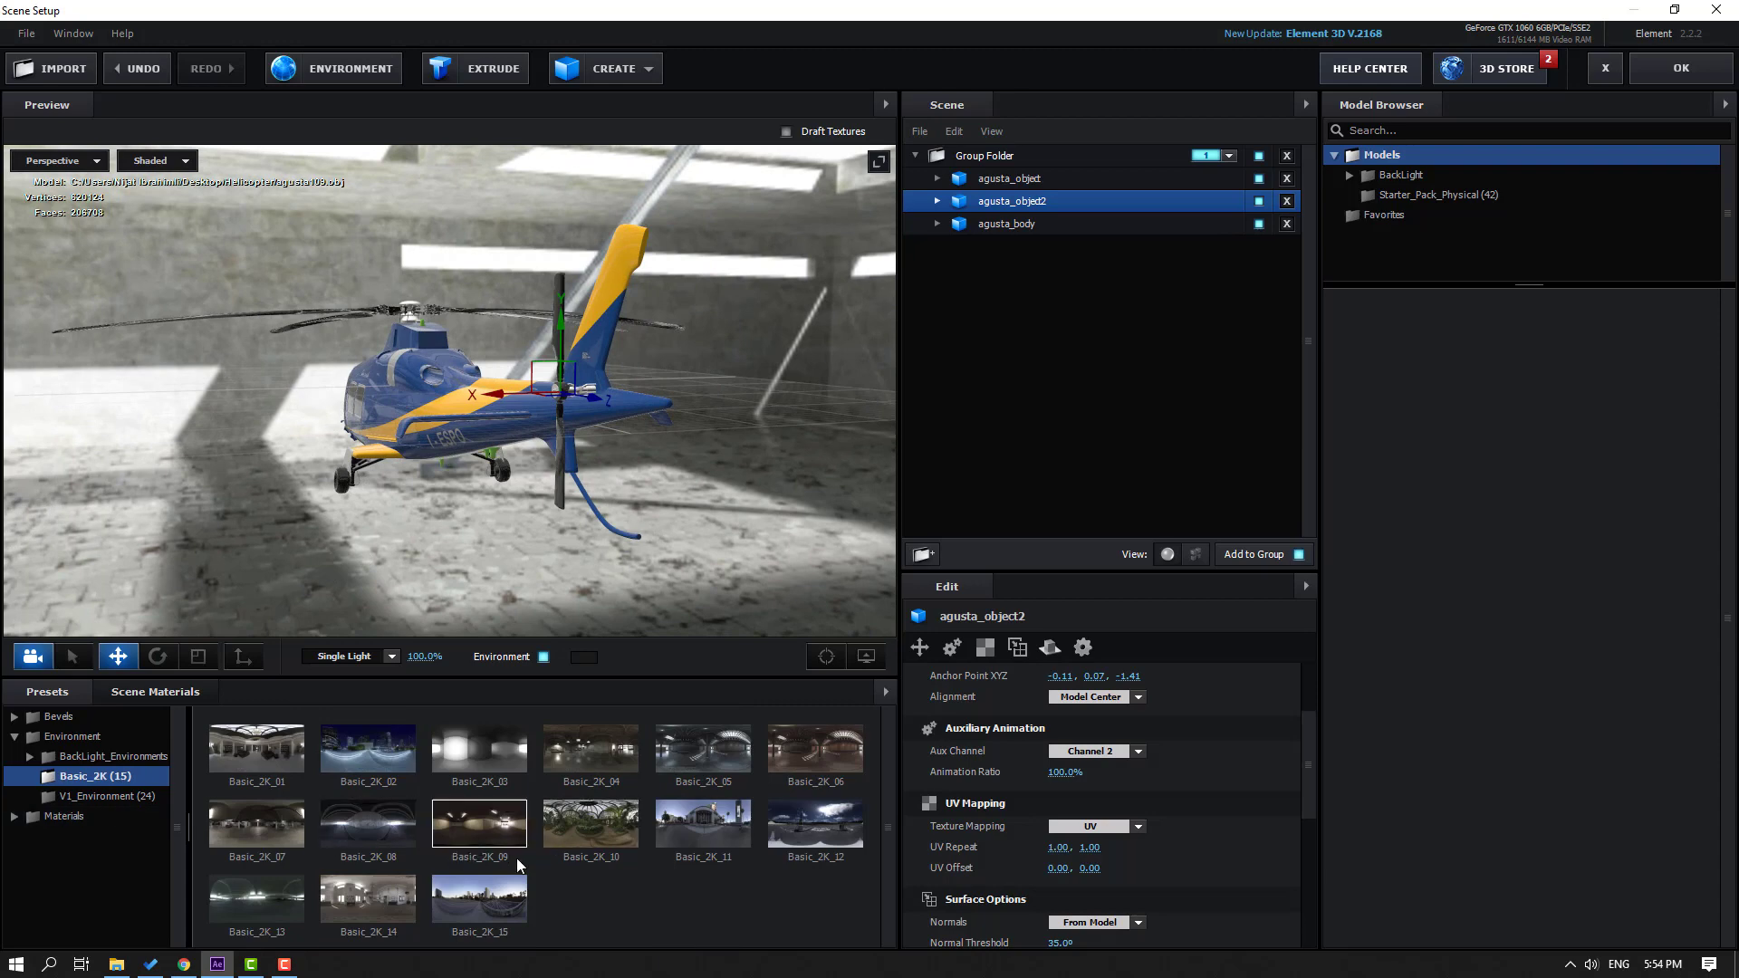
pyautogui.click(479, 899)
pyautogui.moveTo(421, 490); pyautogui.dragTo(699, 508)
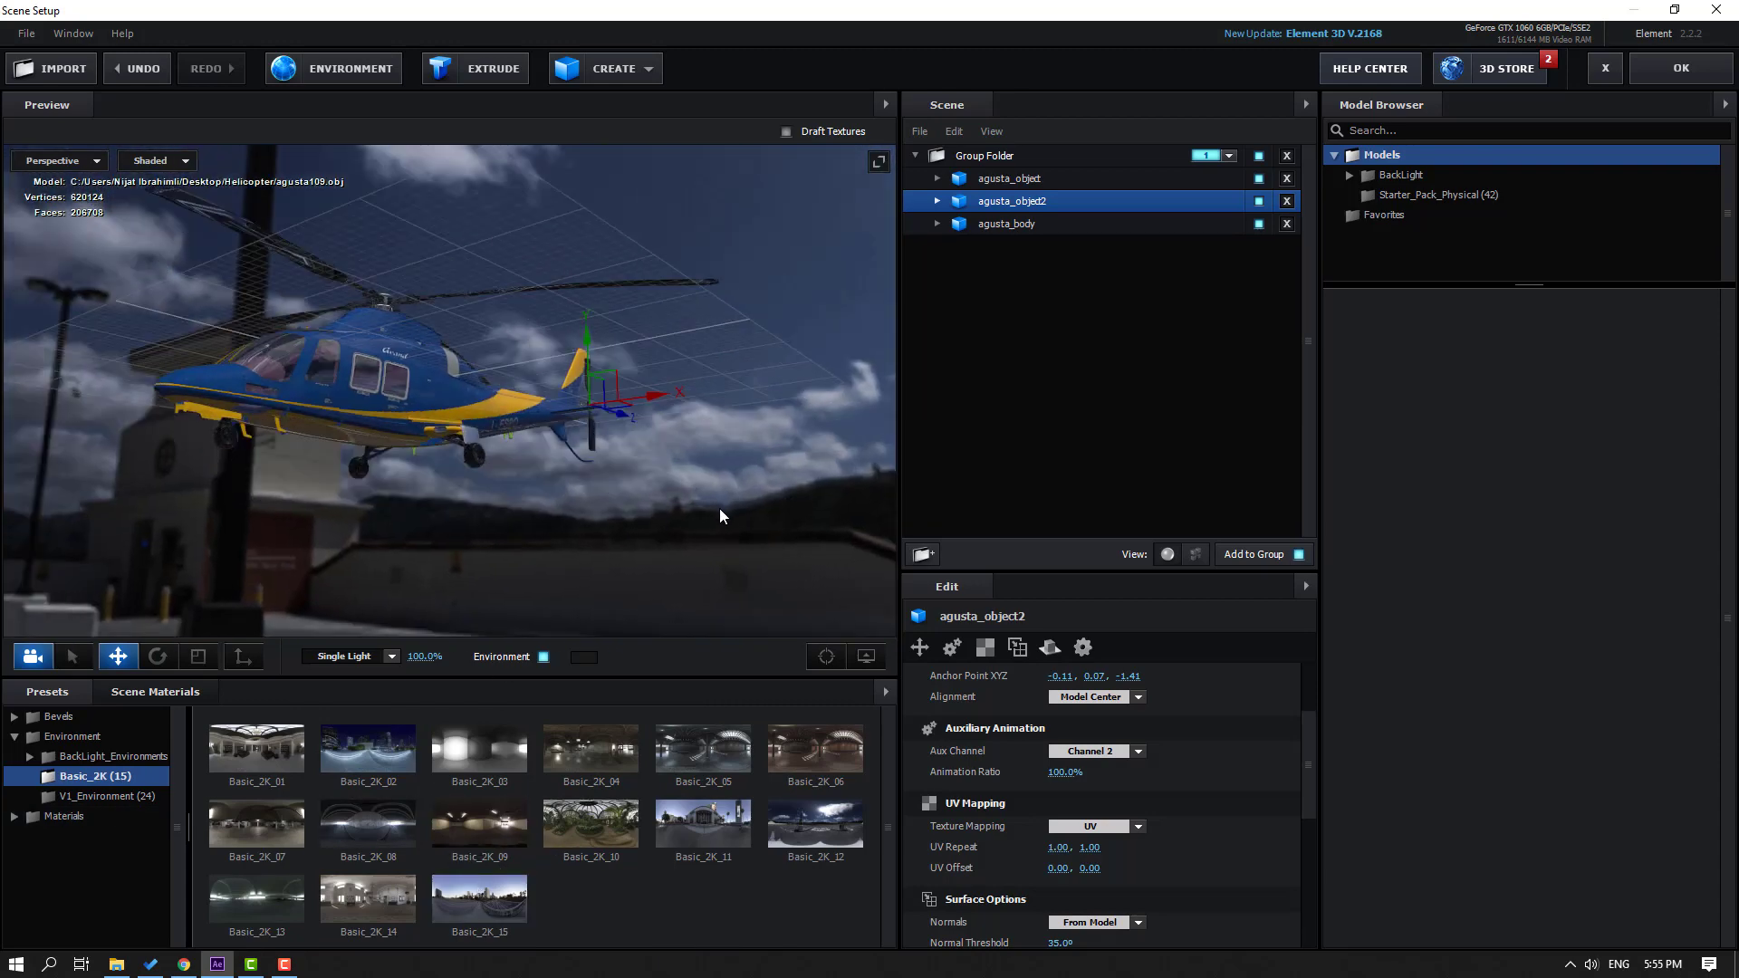
pyautogui.click(1681, 68)
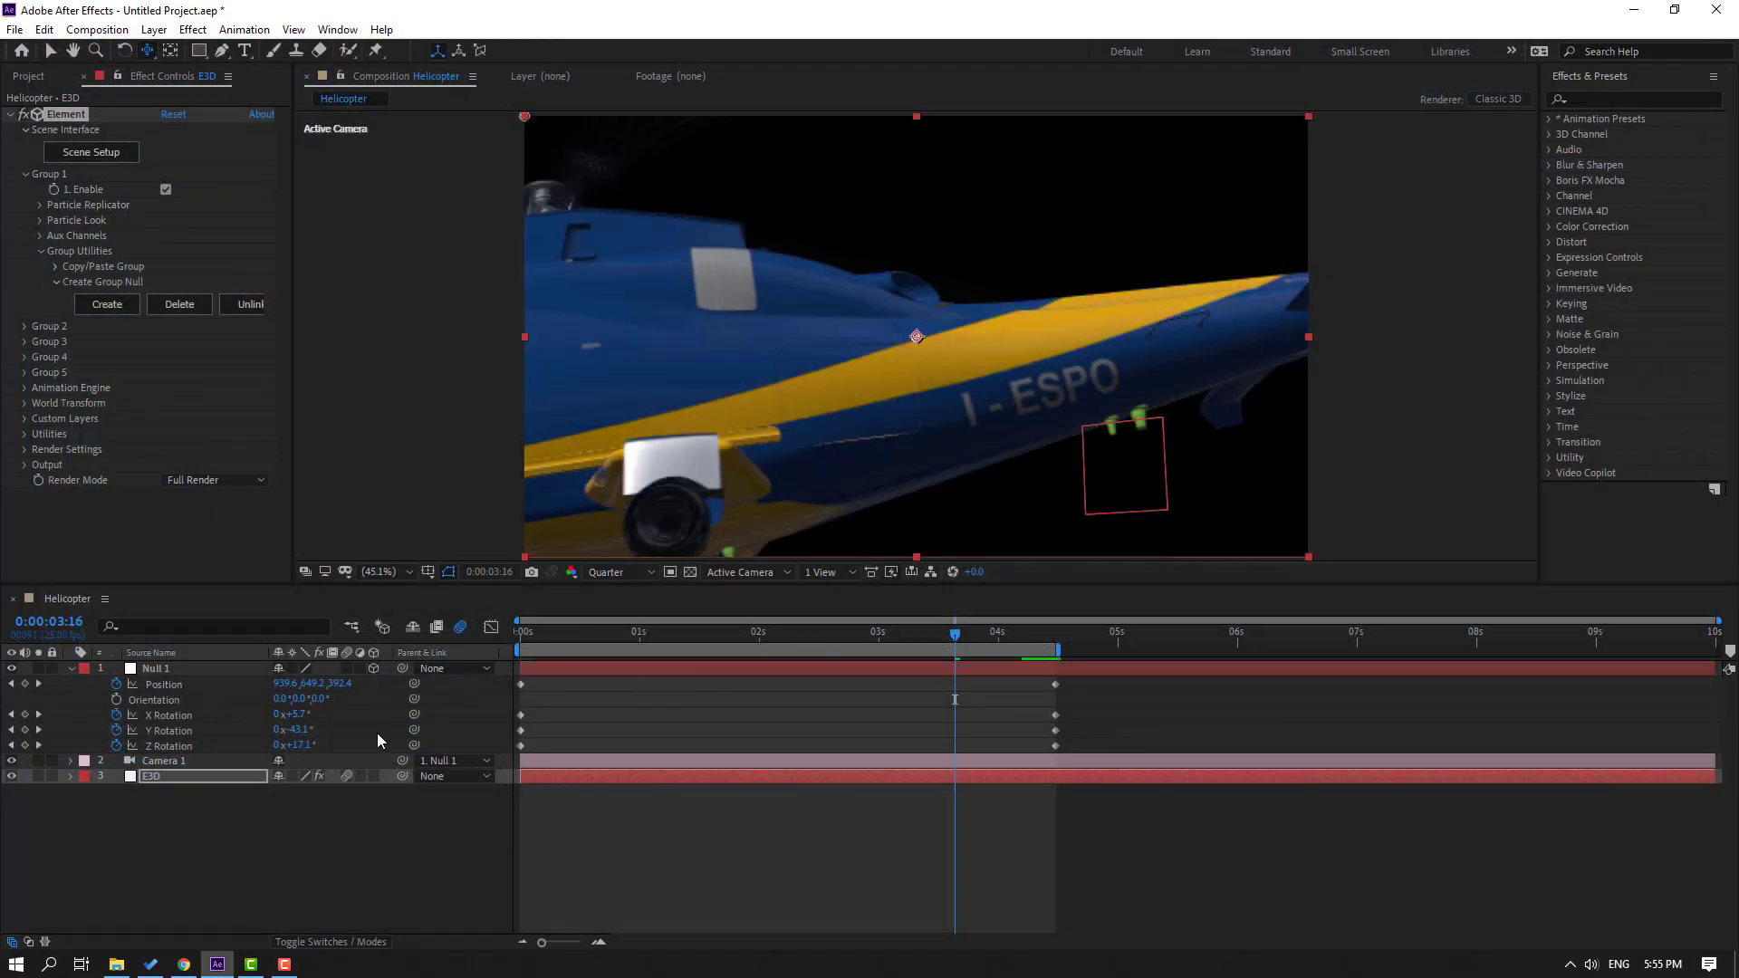
# Step: Show E3D's physical environment in the background and set its Exposure to 1.65 and Gamma to 0.74
pyautogui.click(145, 784)
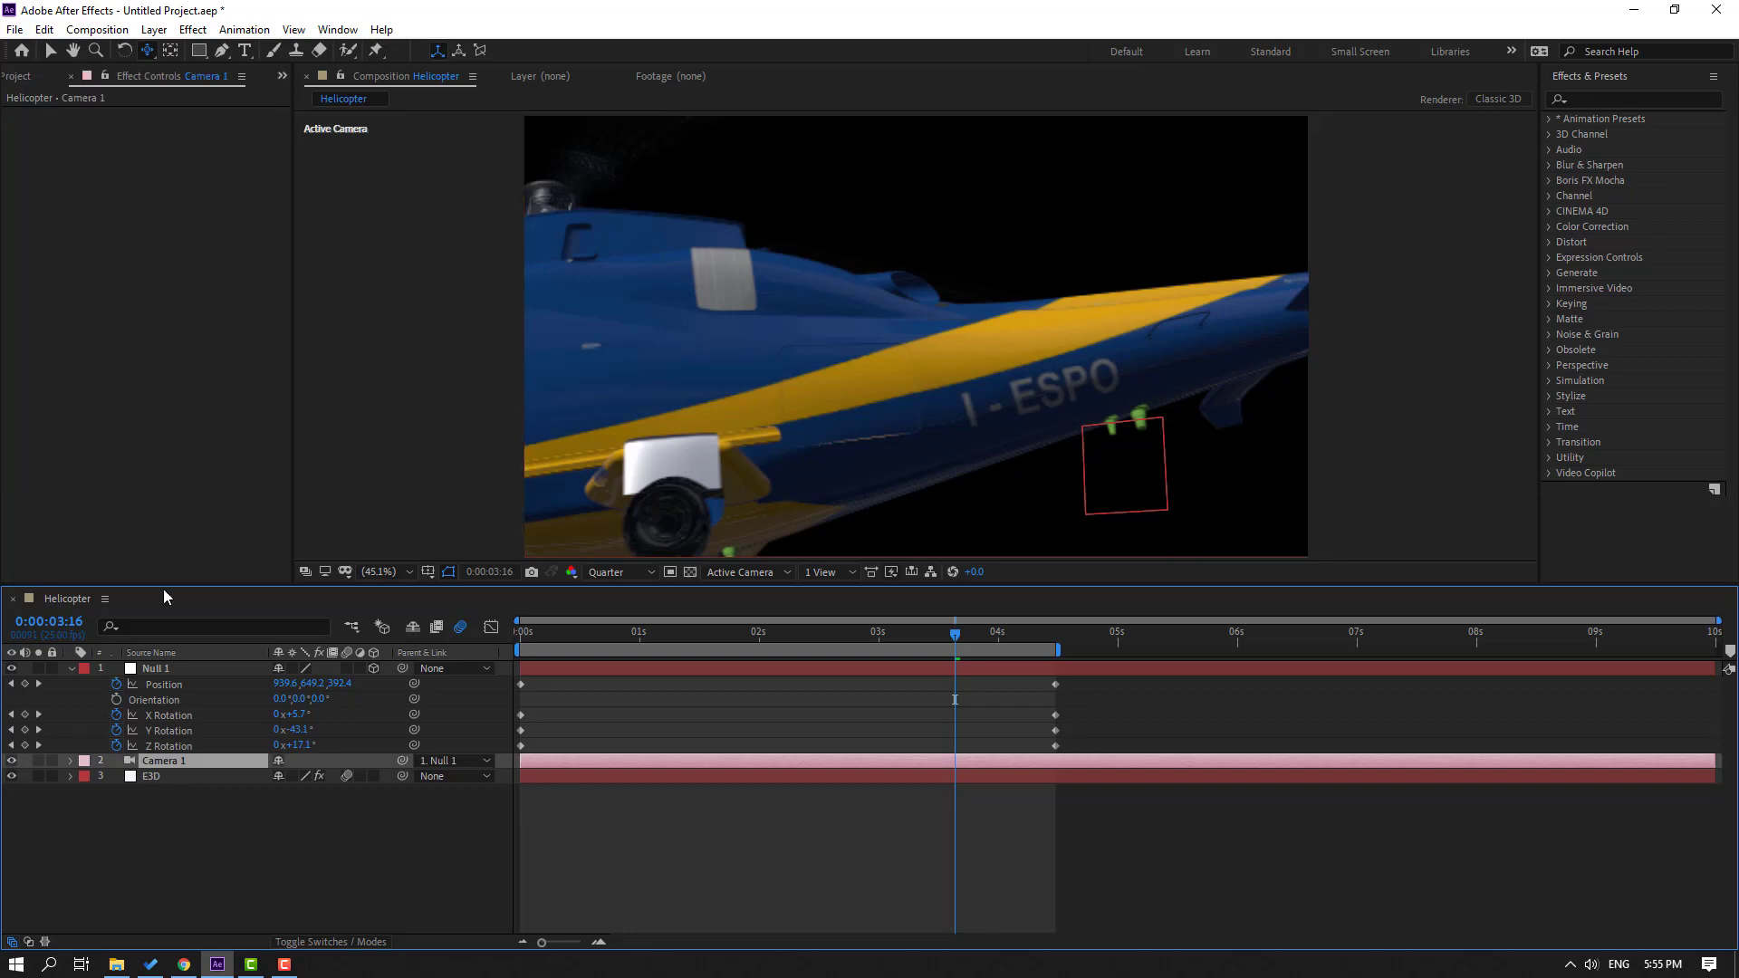
pyautogui.click(37, 462)
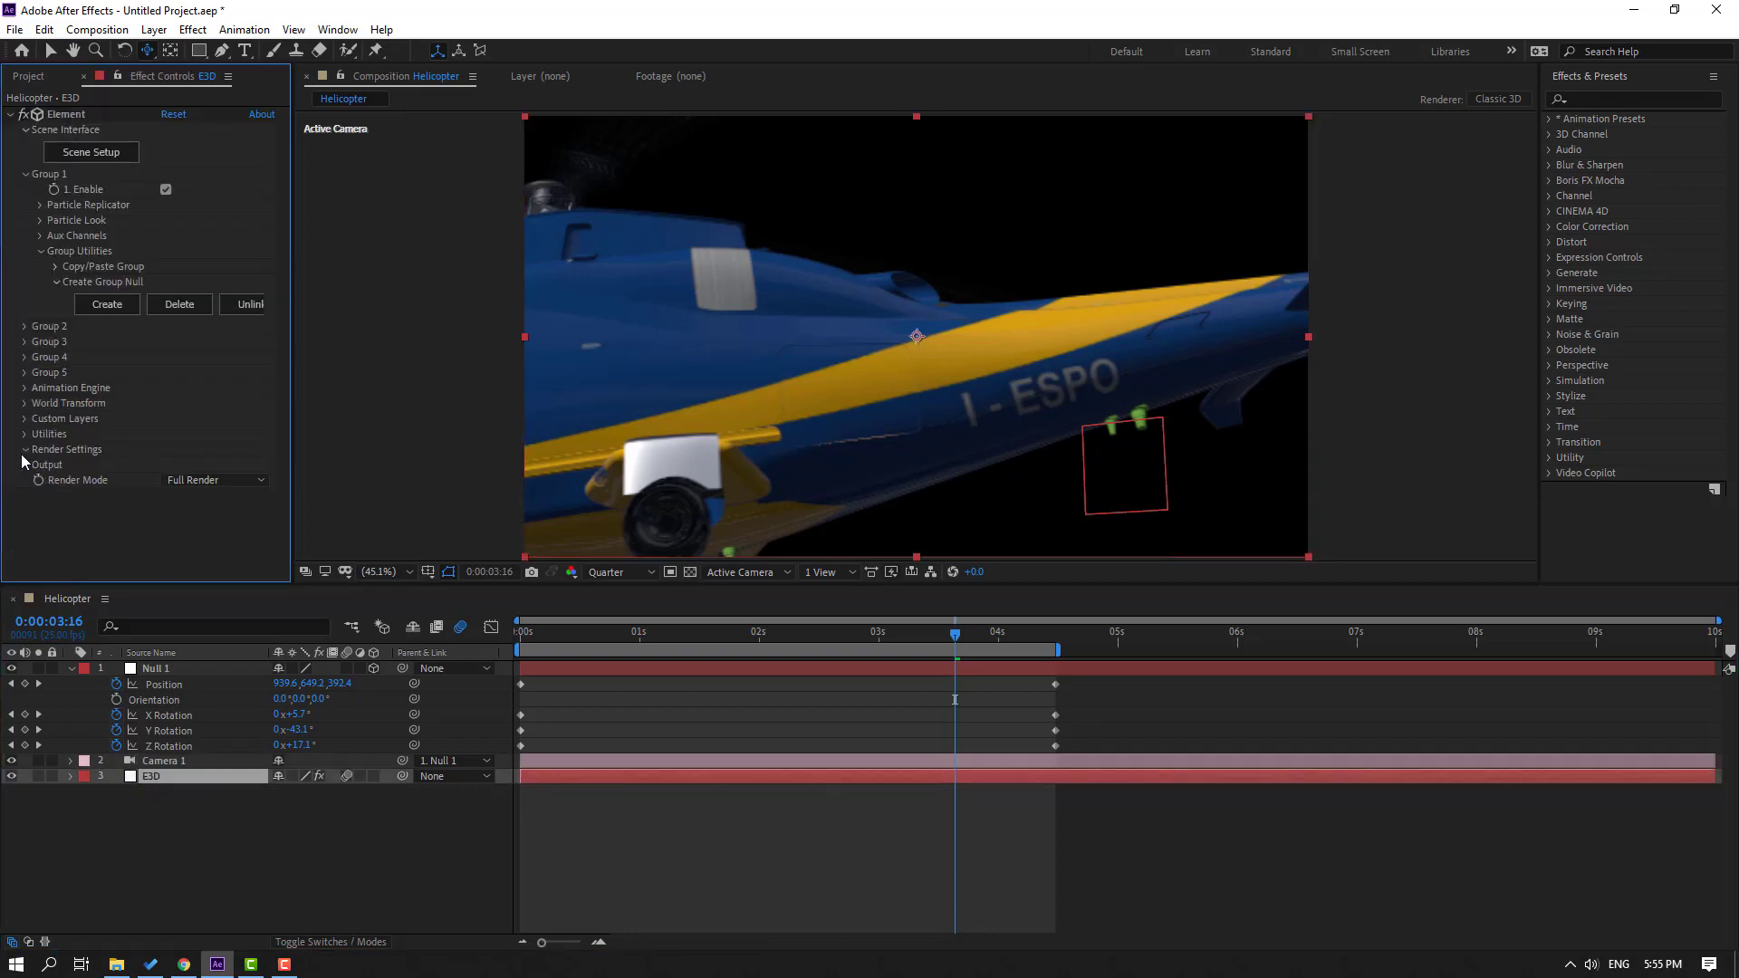
pyautogui.click(24, 451)
pyautogui.click(41, 377)
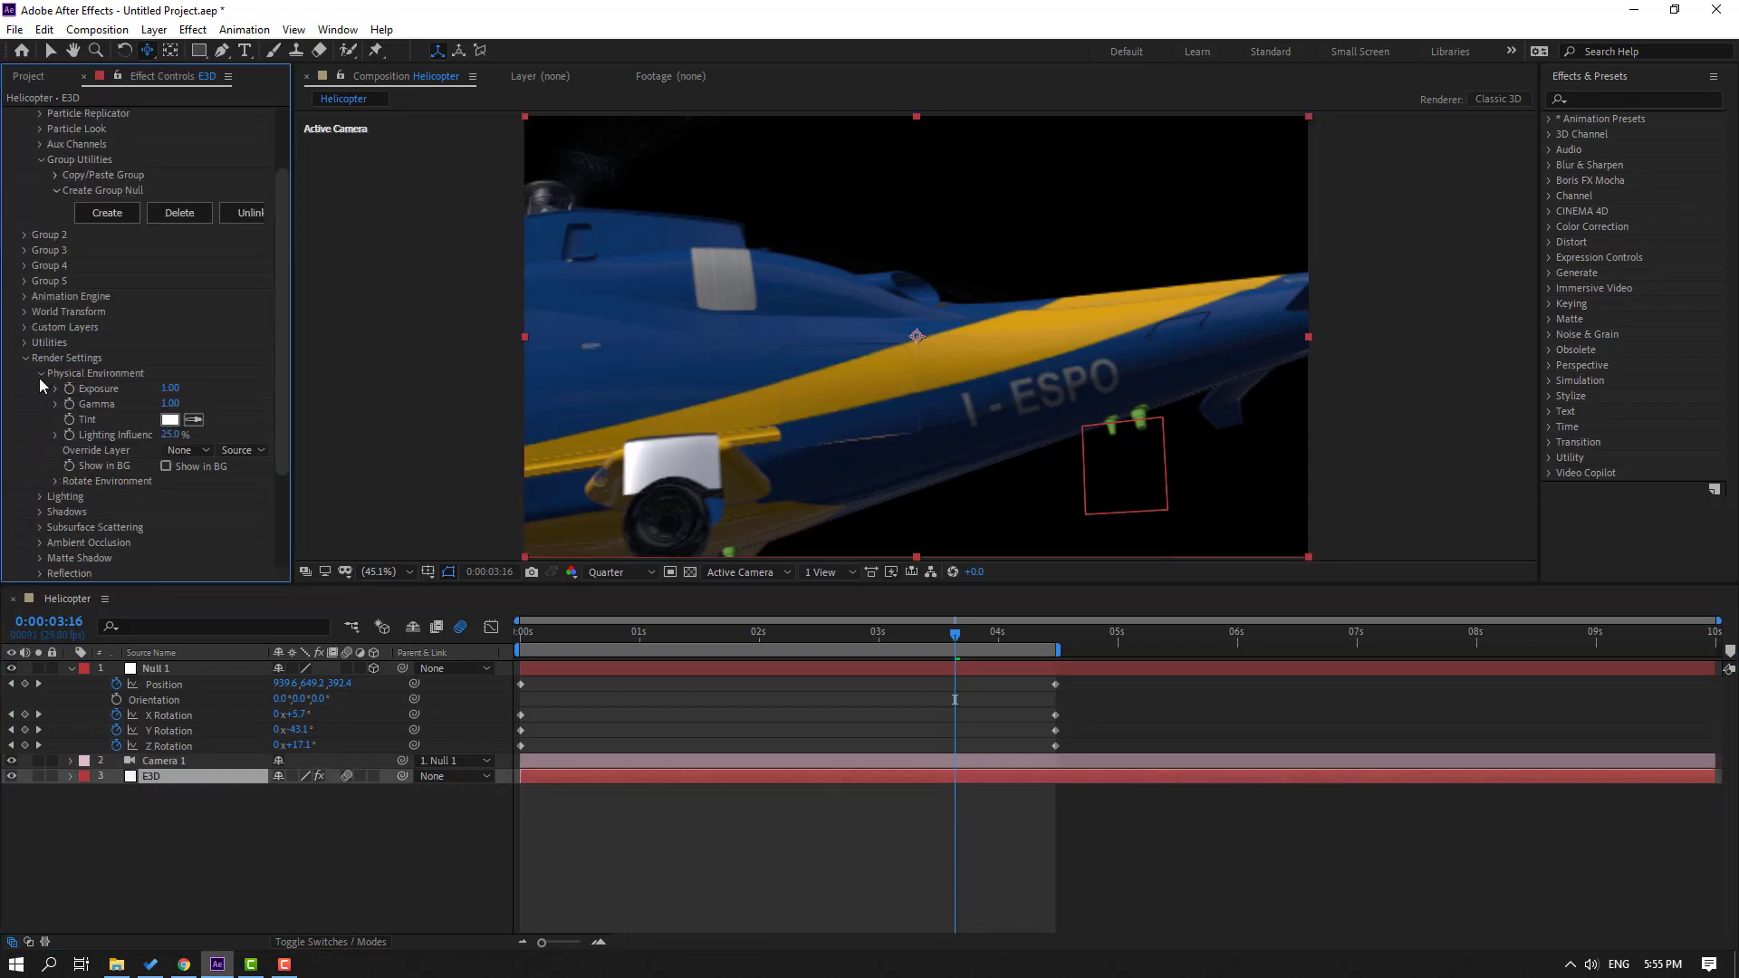
pyautogui.click(166, 467)
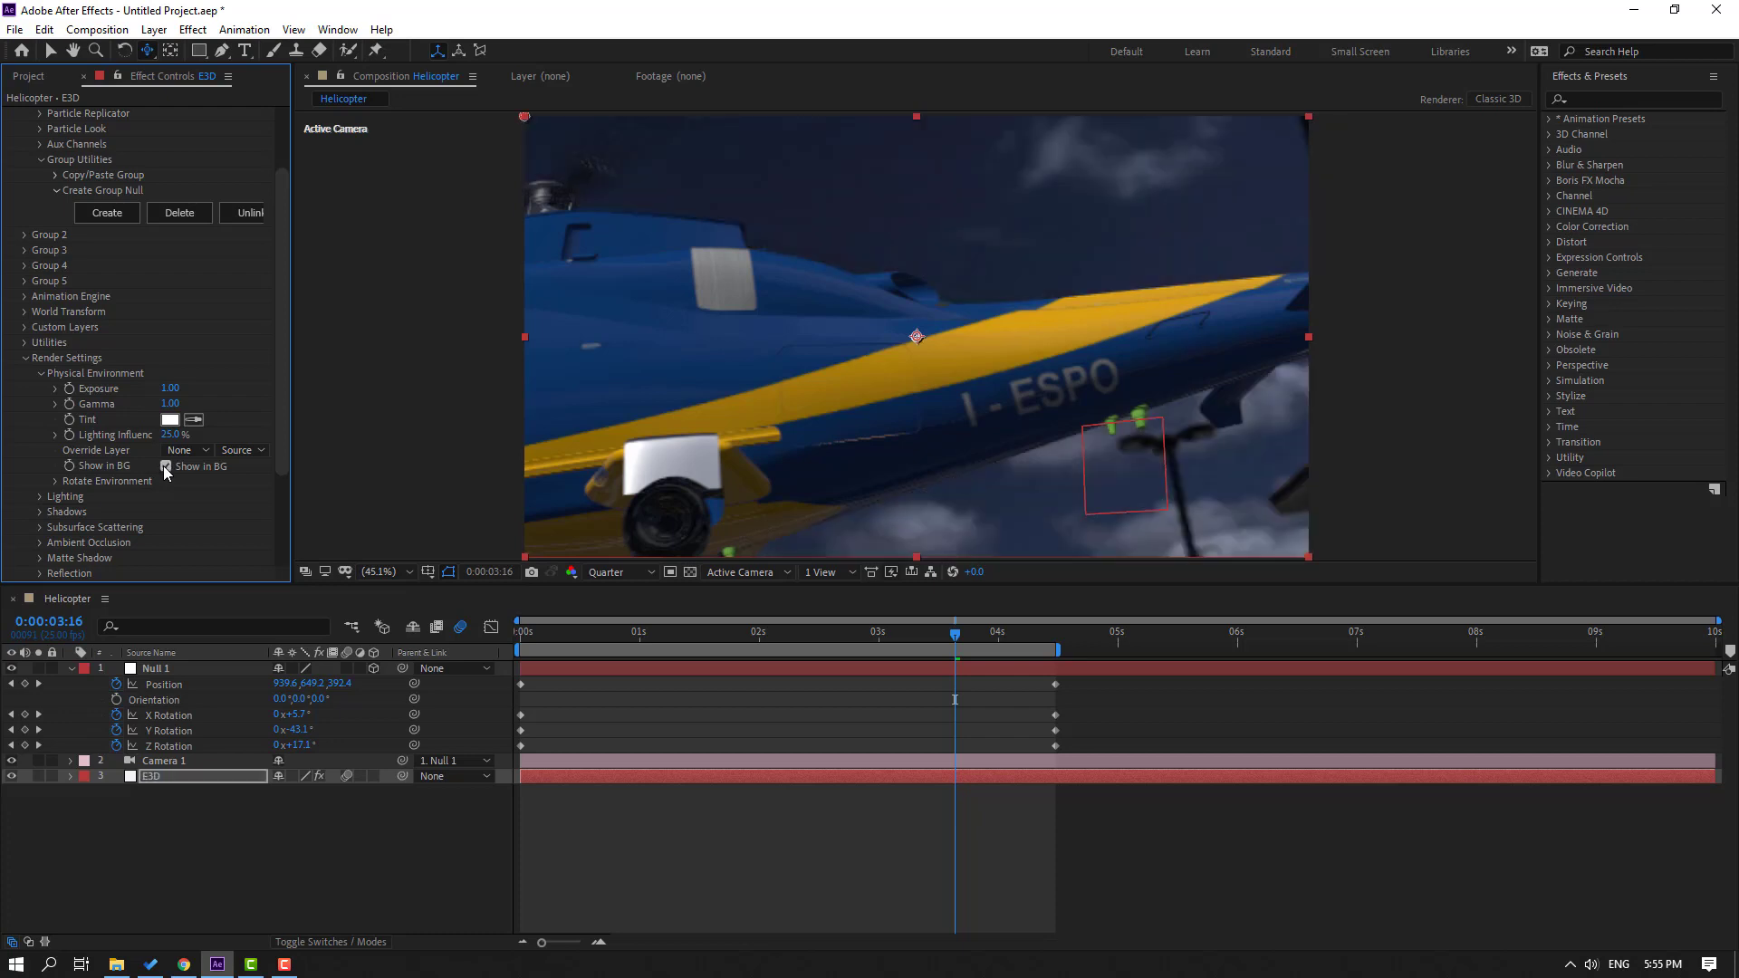
pyautogui.moveTo(947, 639)
pyautogui.mouseDown()
pyautogui.moveTo(634, 643)
pyautogui.moveTo(946, 661)
pyautogui.mouseUp()
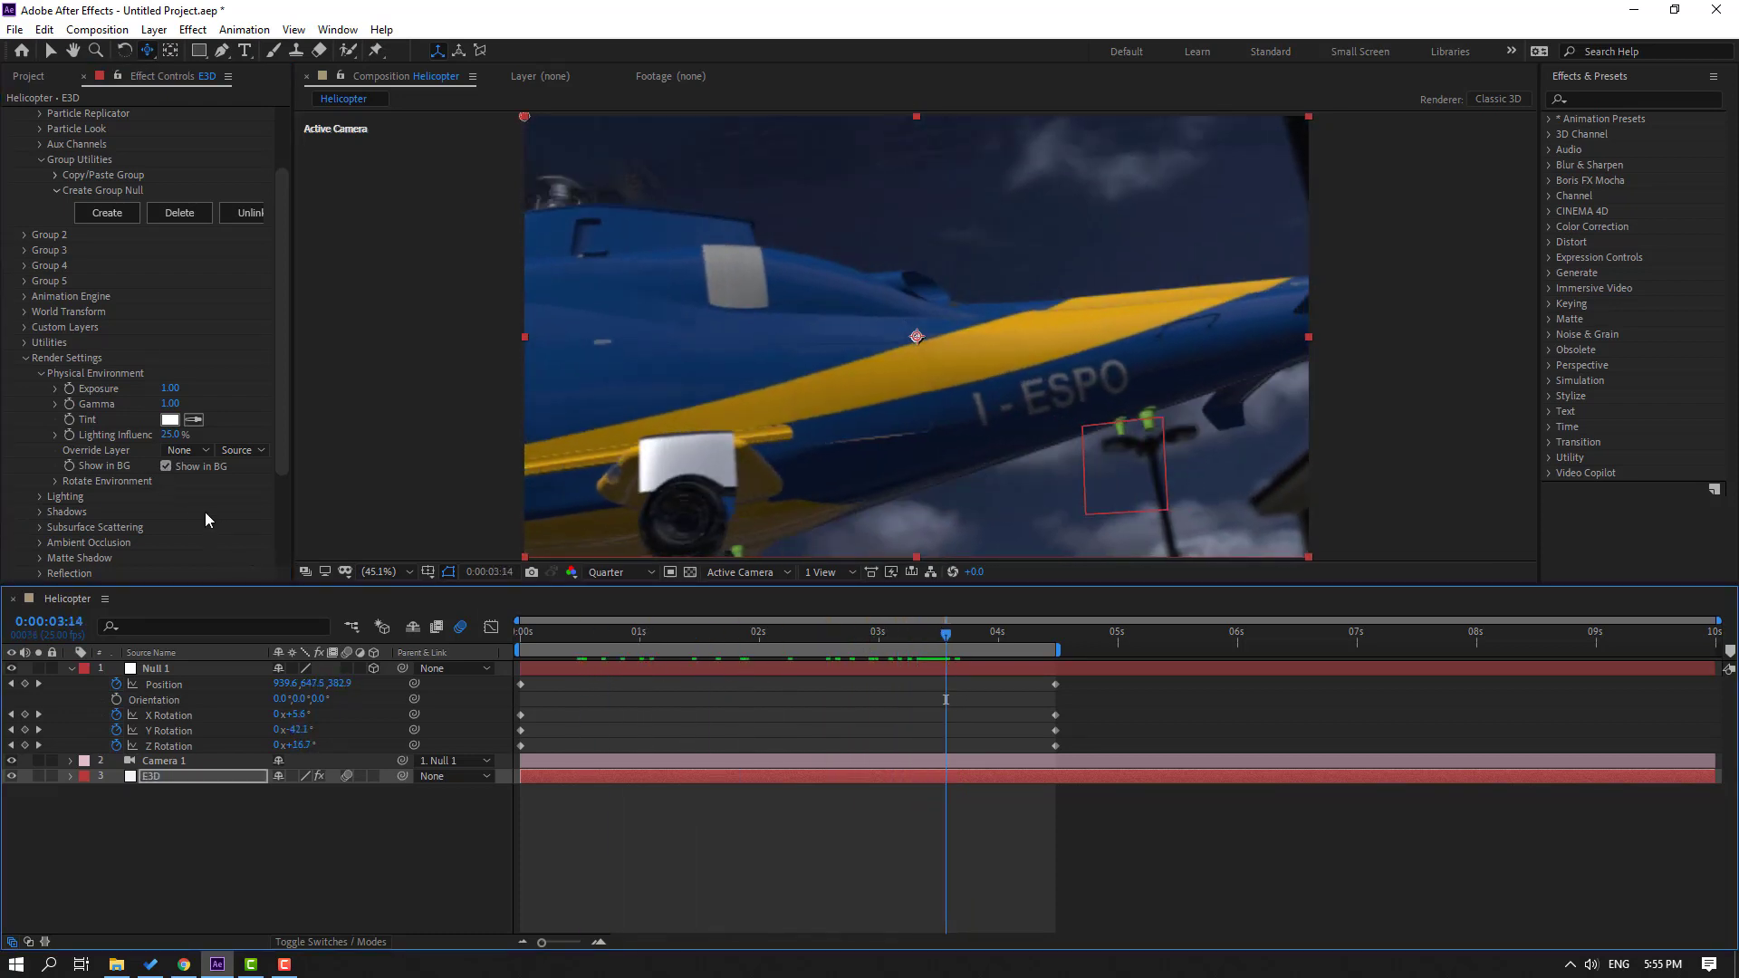
pyautogui.moveTo(171, 388)
pyautogui.mouseDown()
pyautogui.moveTo(248, 386)
pyautogui.moveTo(146, 405)
pyautogui.mouseUp()
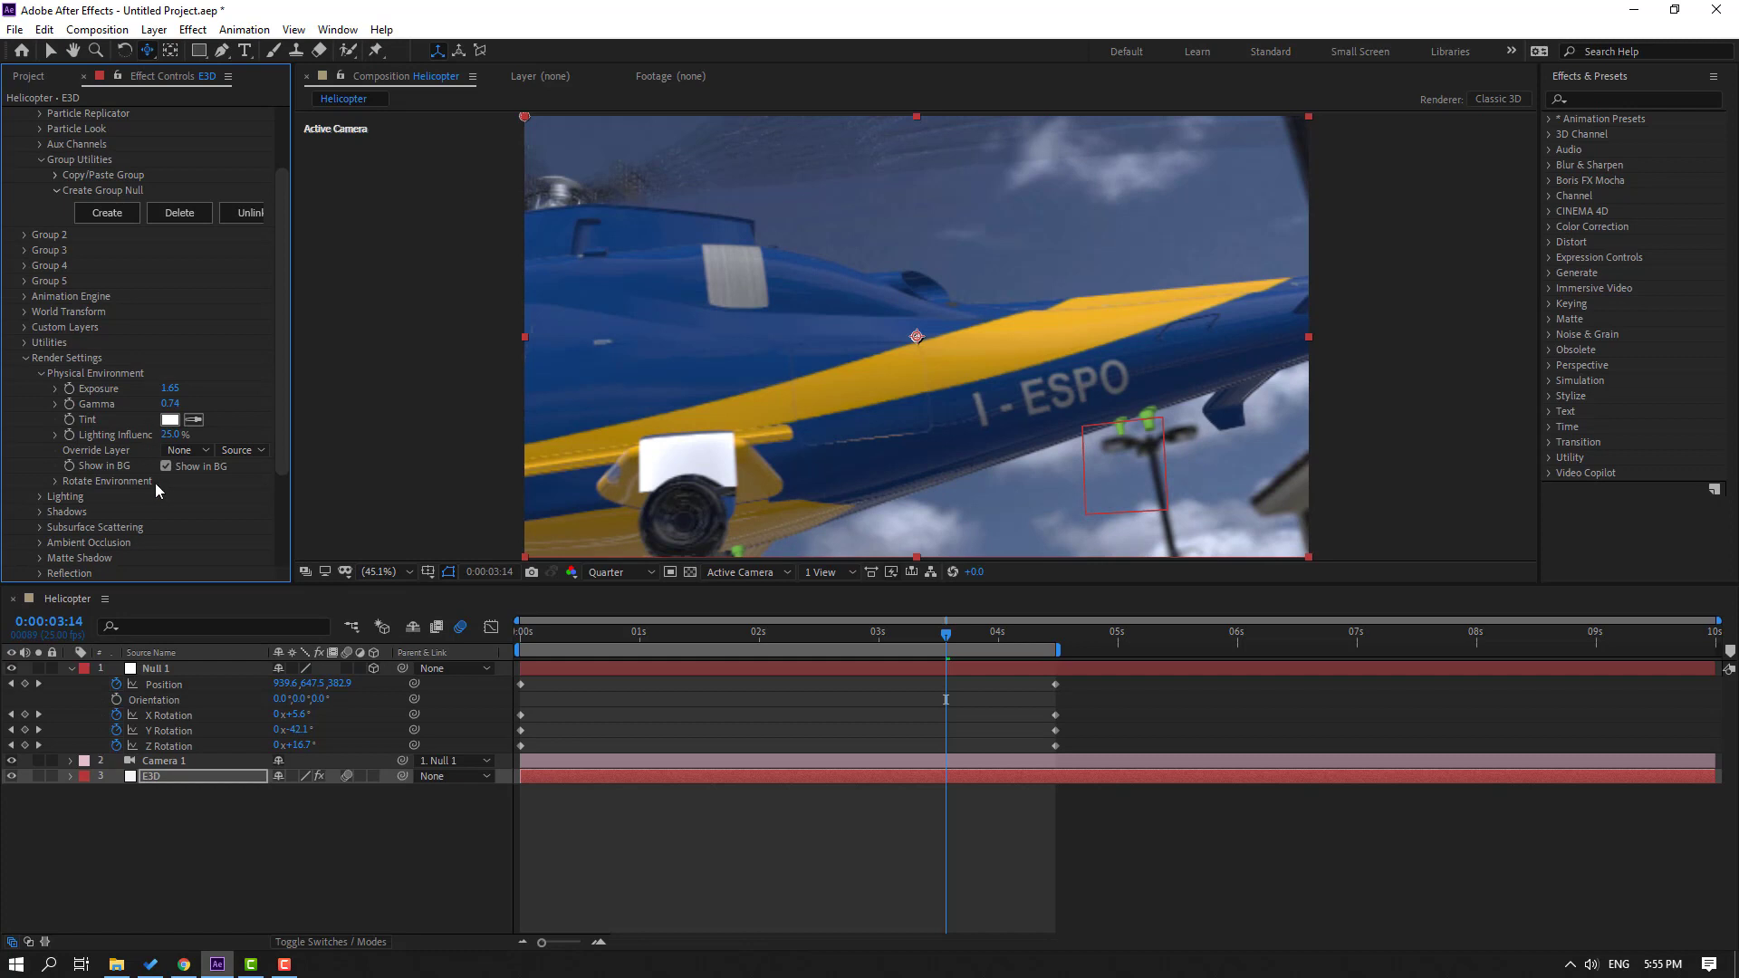
# Step: Add keyframes to the environment's X, Y and Z rotation at the composition's start
pyautogui.click(56, 482)
pyautogui.moveTo(913, 631); pyautogui.dragTo(450, 650)
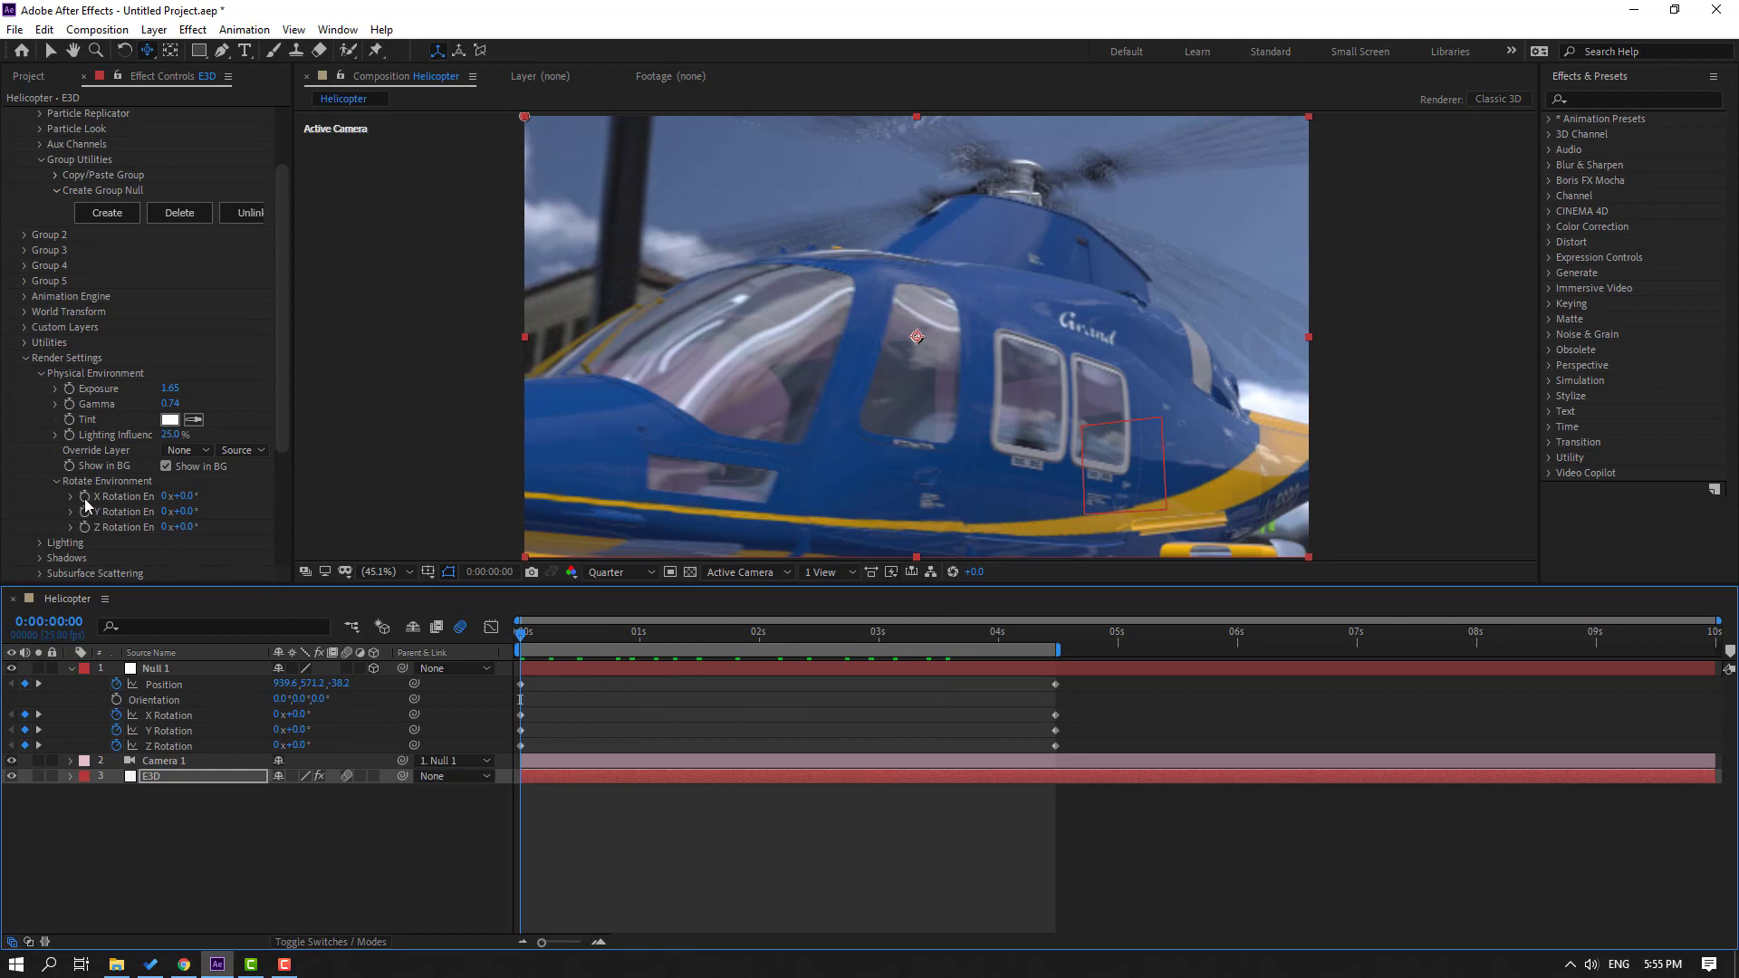
pyautogui.moveTo(84, 497); pyautogui.dragTo(84, 528)
# Step: Set the environment's Y rotation to 14° and Z rotation to 7° at 0:00:04:12, and preview the moving background
pyautogui.moveTo(584, 632); pyautogui.dragTo(1055, 643)
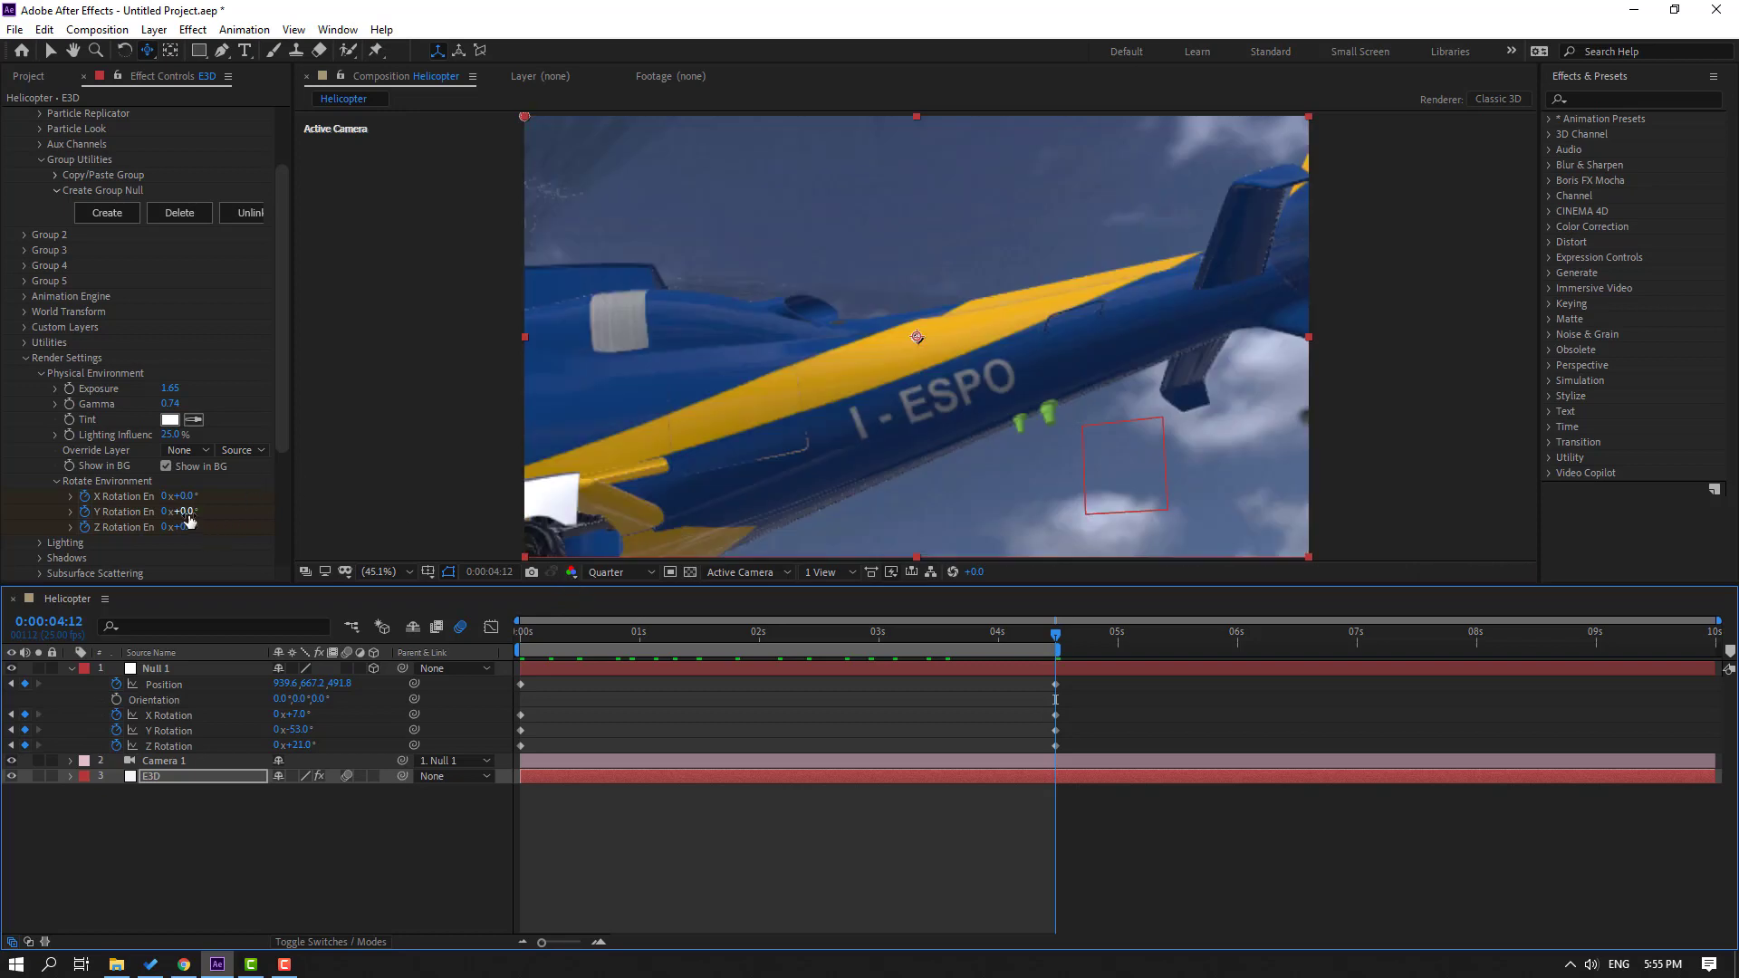
pyautogui.moveTo(191, 512); pyautogui.dragTo(194, 526)
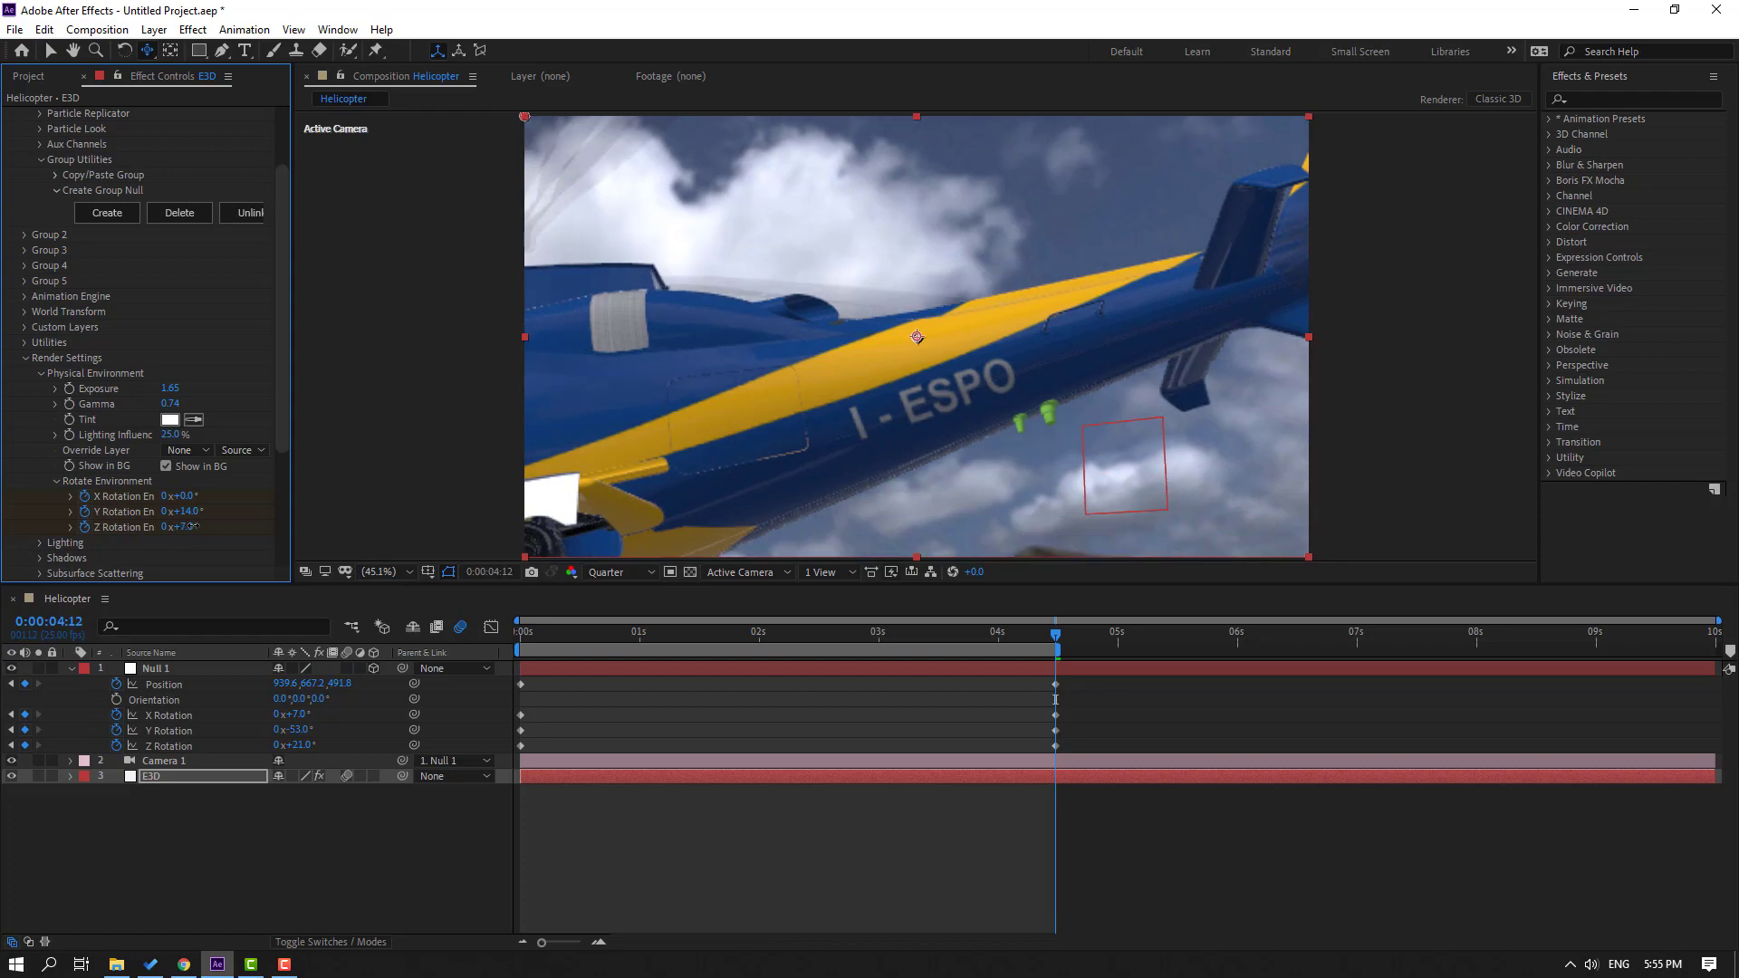
pyautogui.press('space')
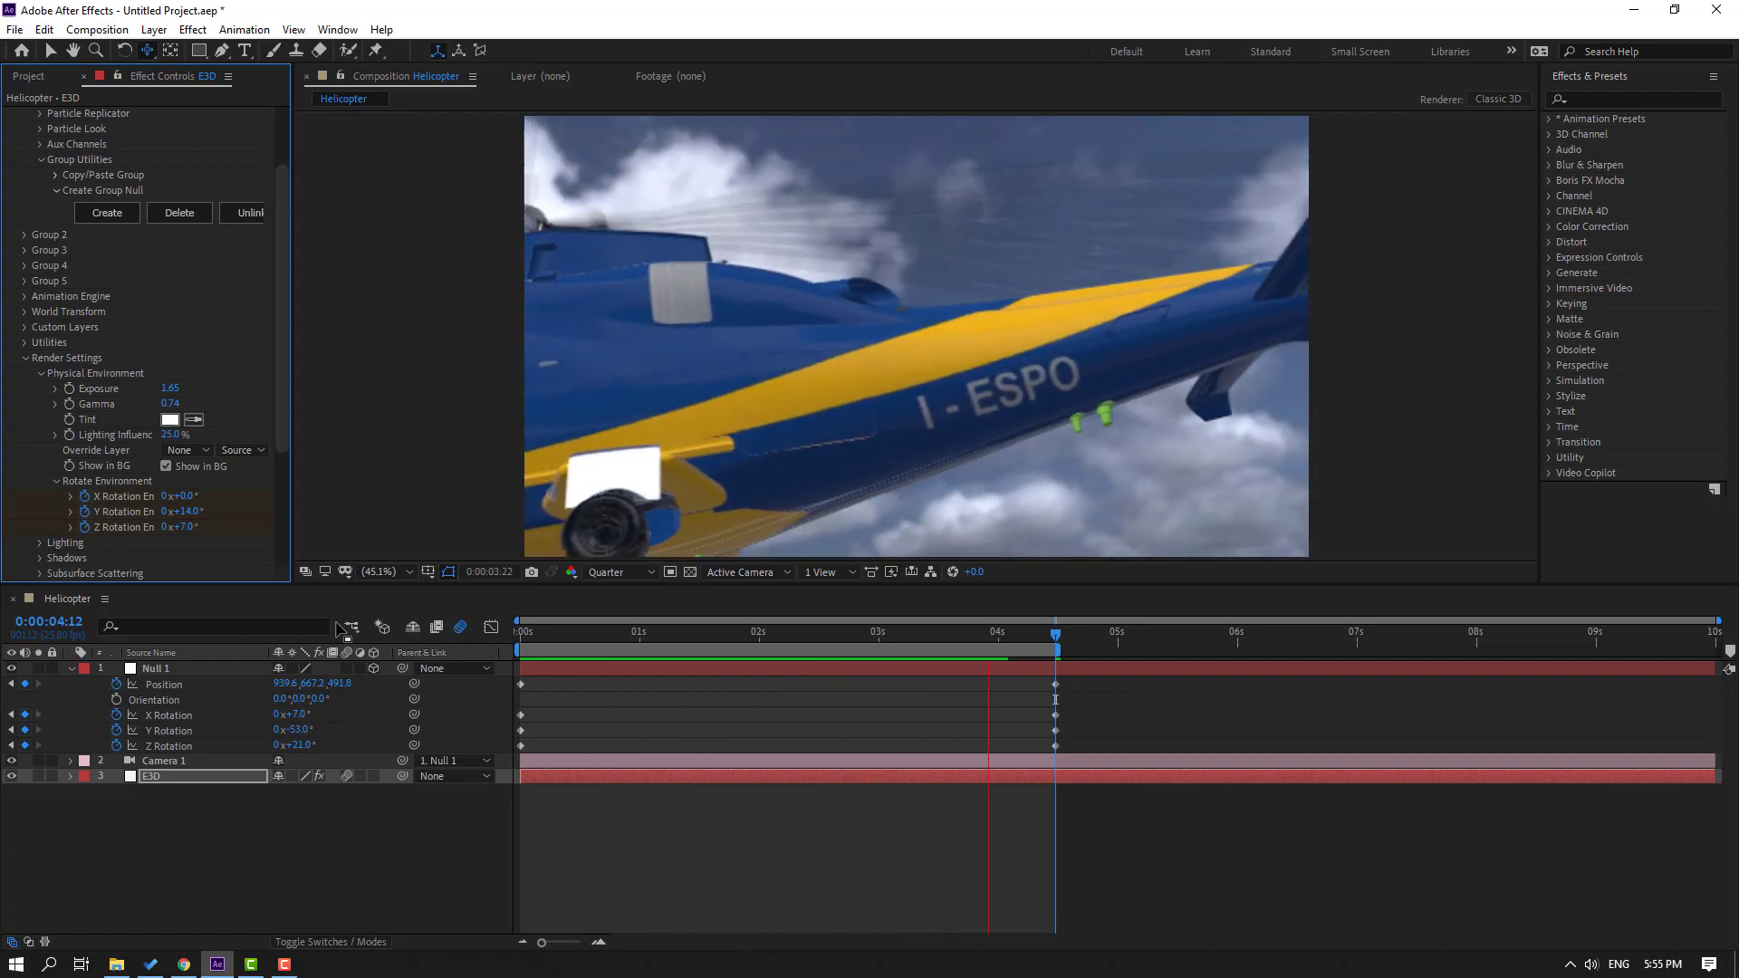
pyautogui.scroll(-2, 705, 333)
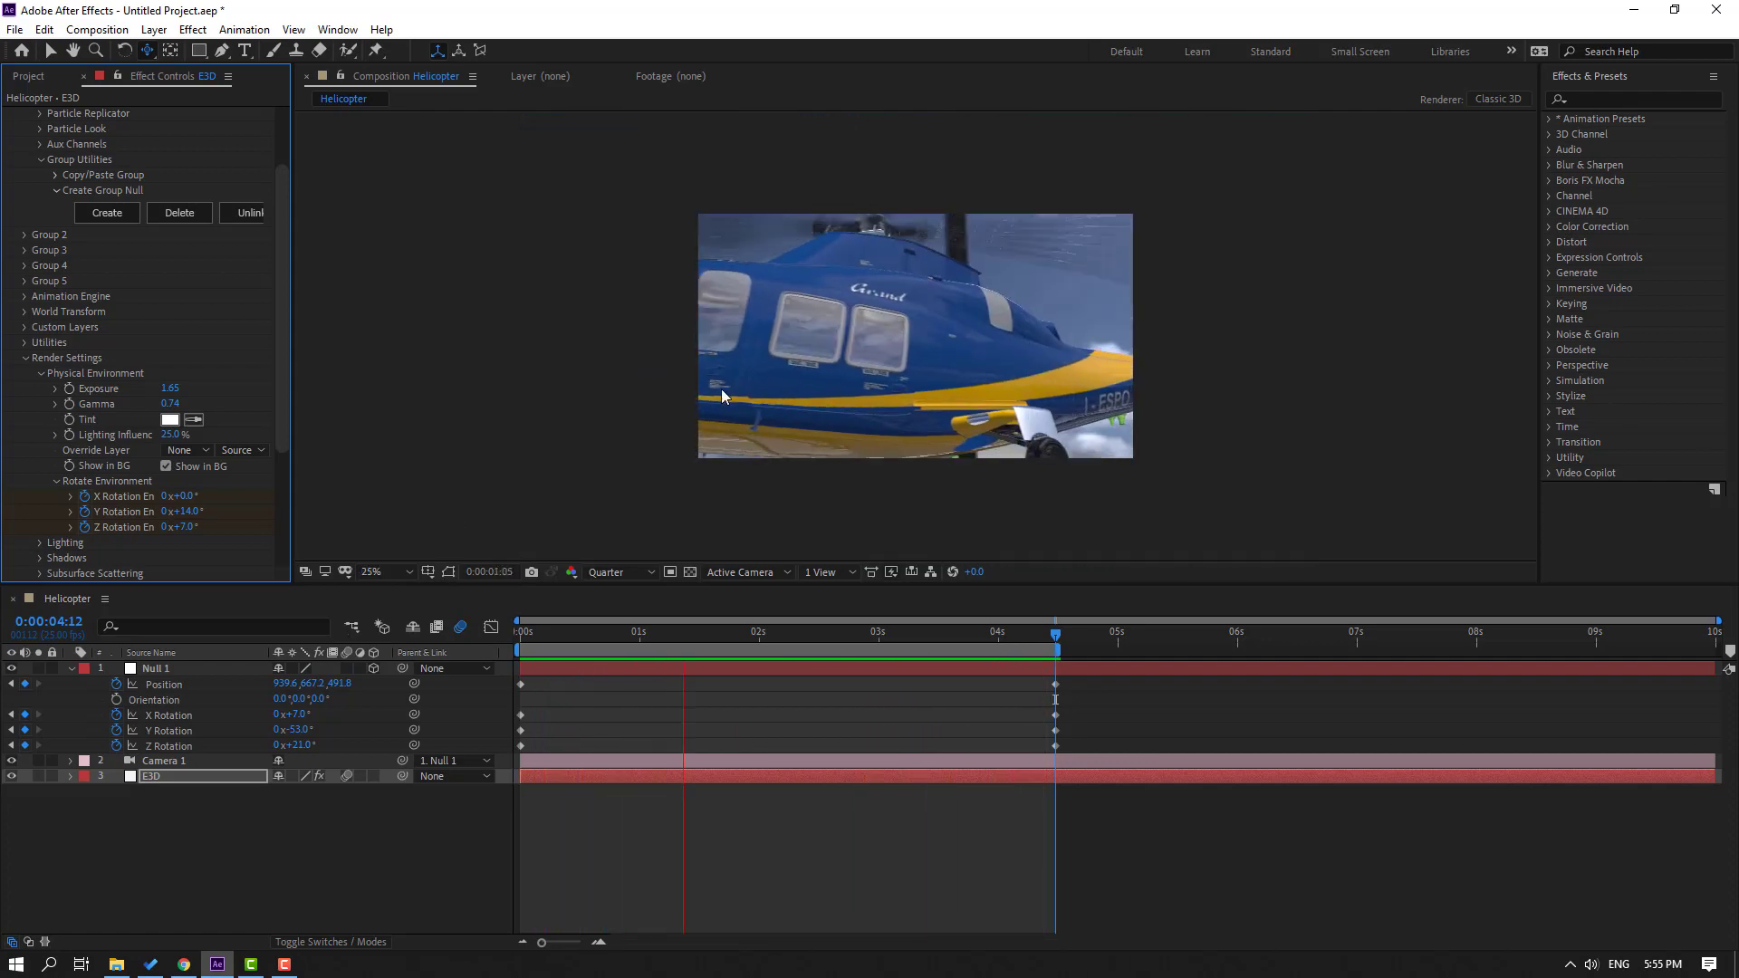
pyautogui.scroll(2, 791, 392)
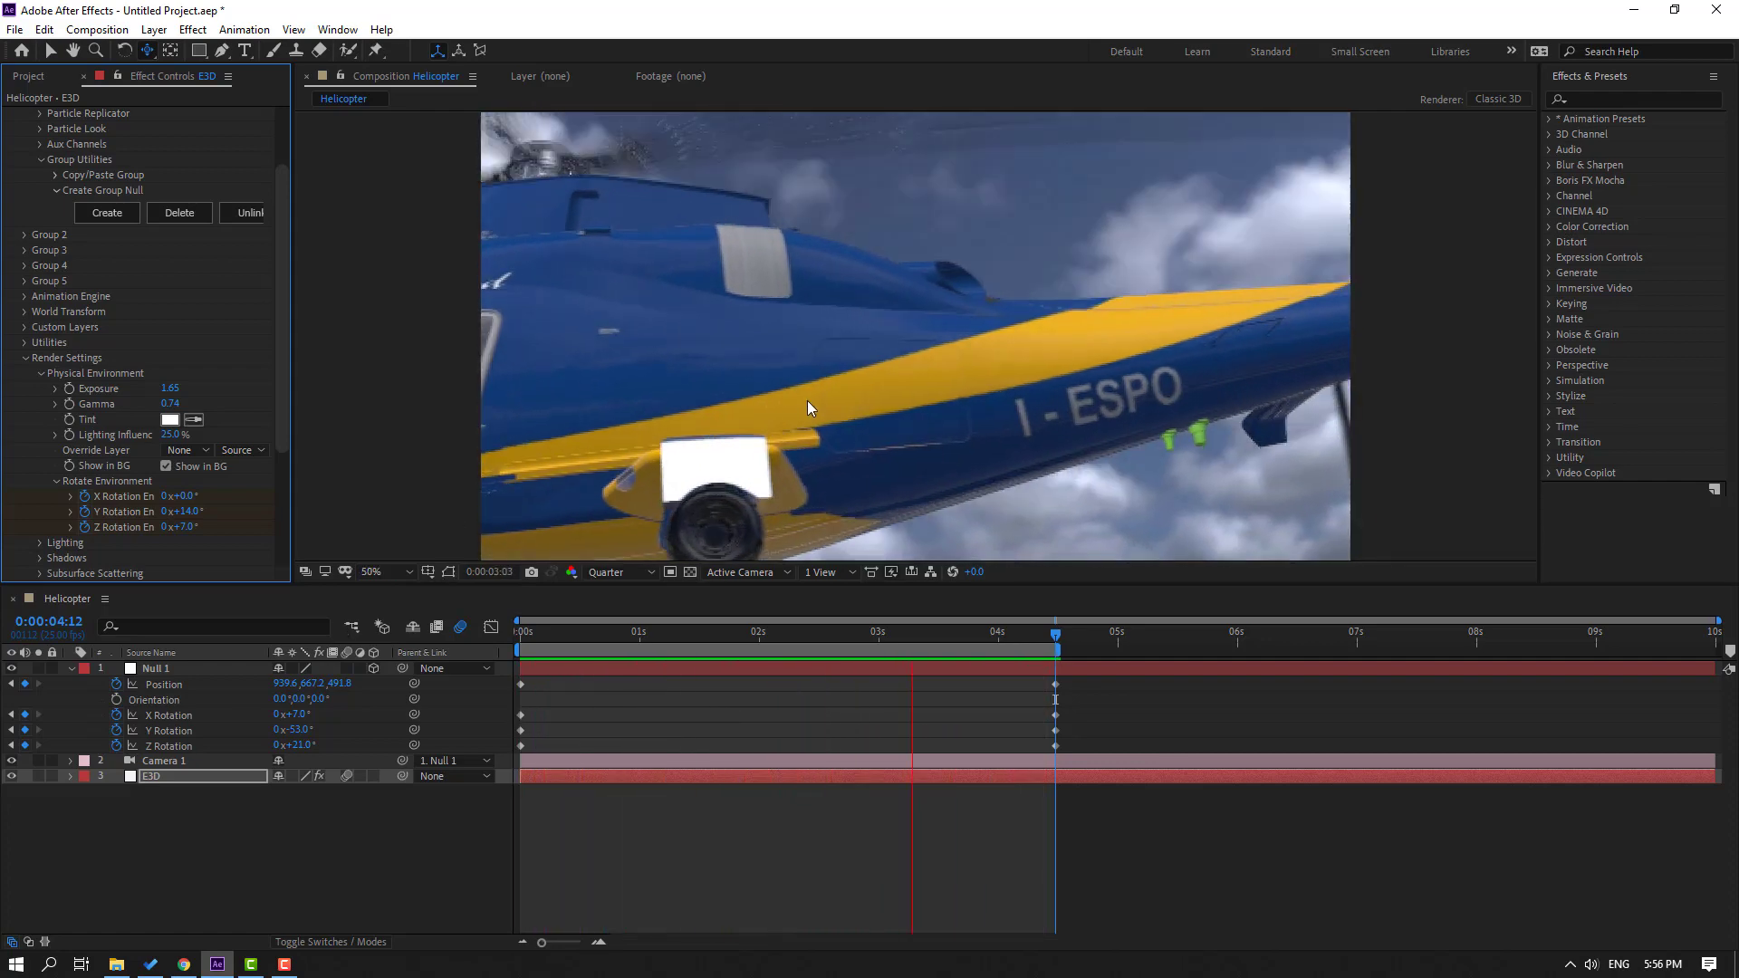
pyautogui.click(1051, 644)
# Step: Enable ambient occlusion in E3D's render settings
pyautogui.click(41, 373)
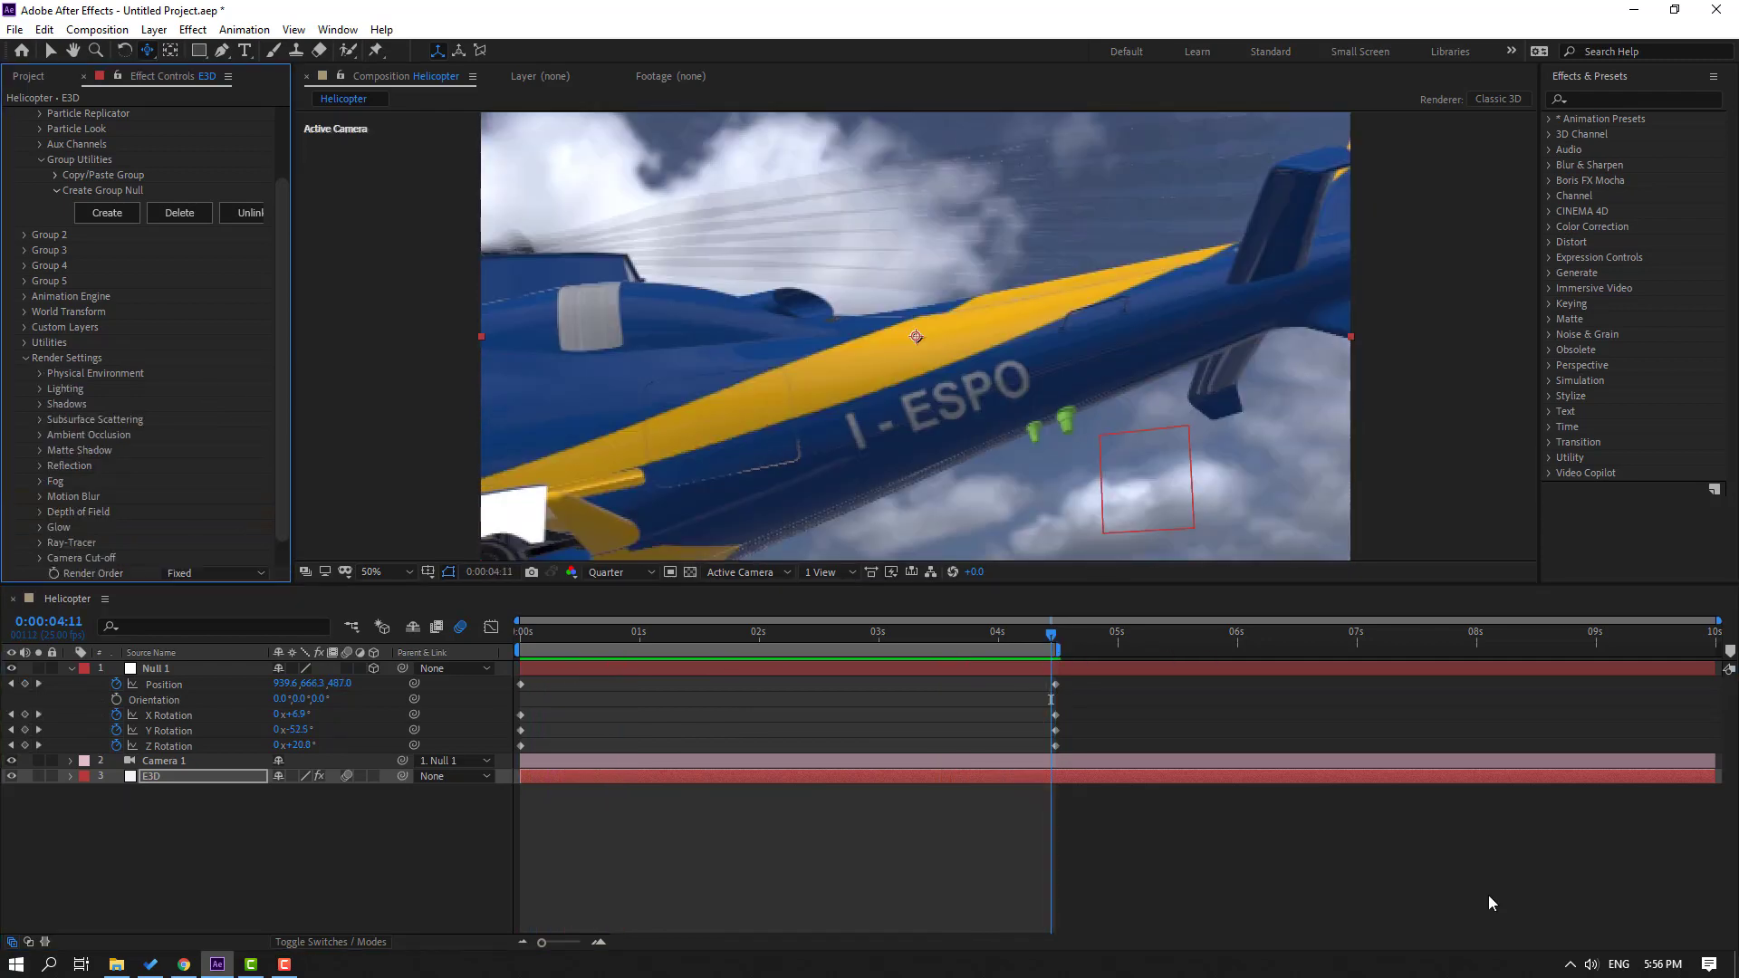
pyautogui.scroll(-1, 73, 513)
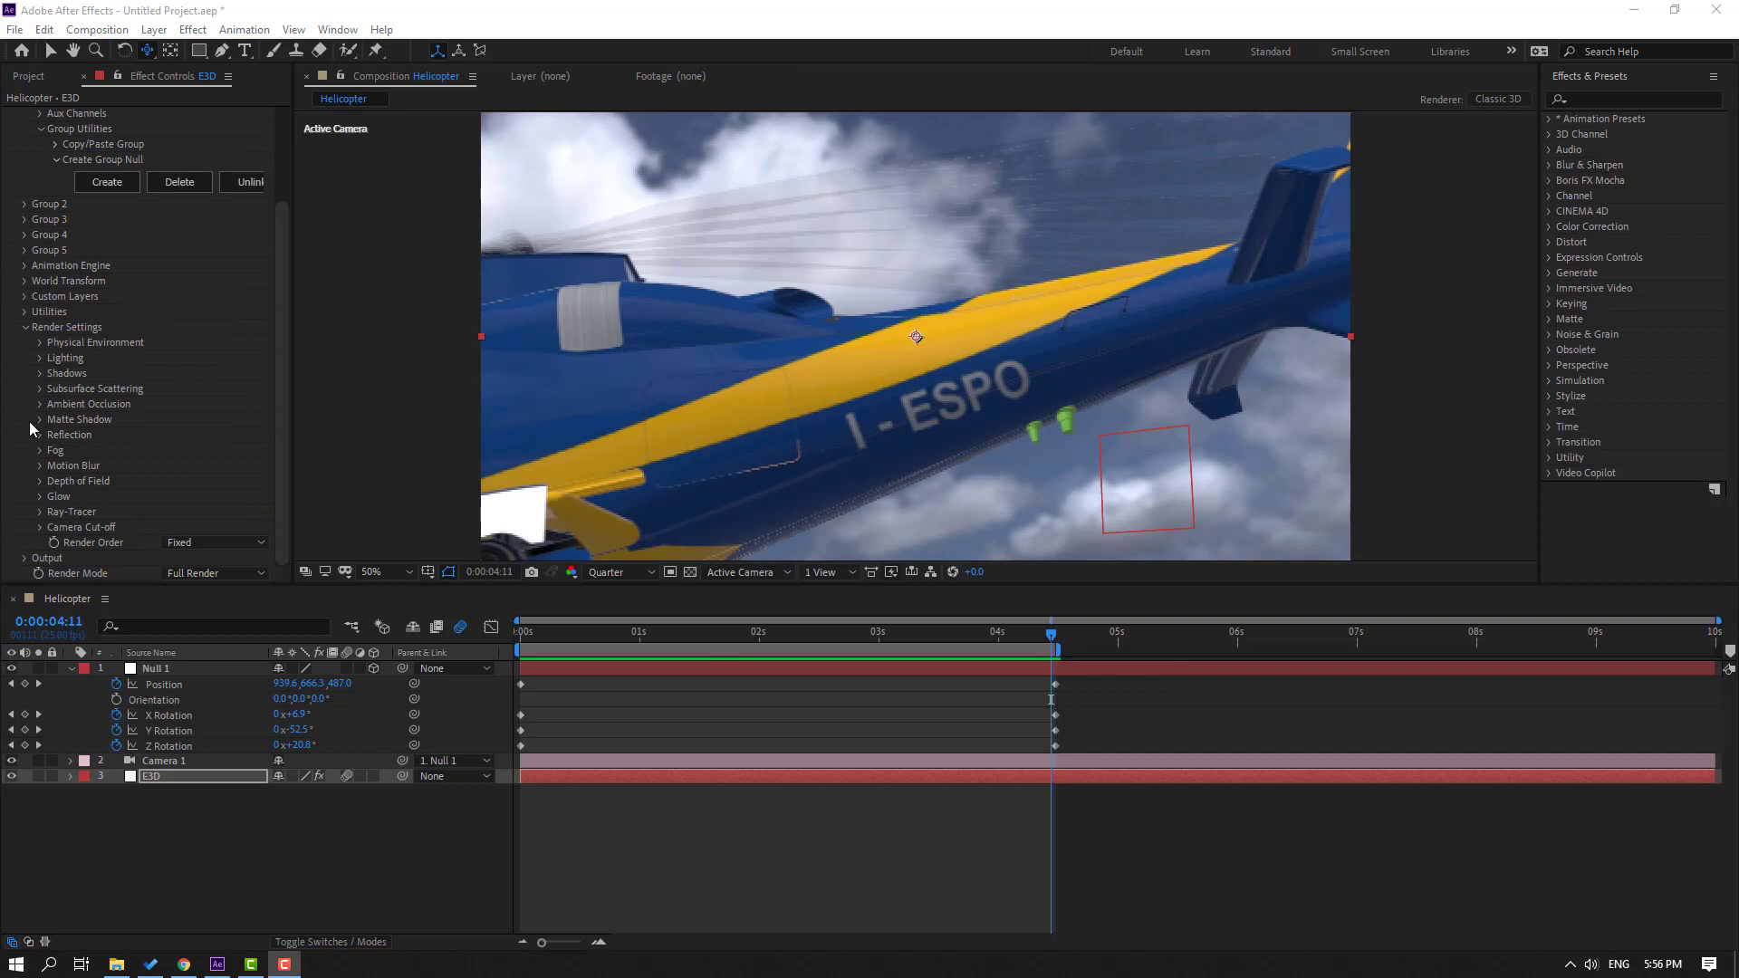
pyautogui.click(39, 404)
pyautogui.scroll(-2, 61, 407)
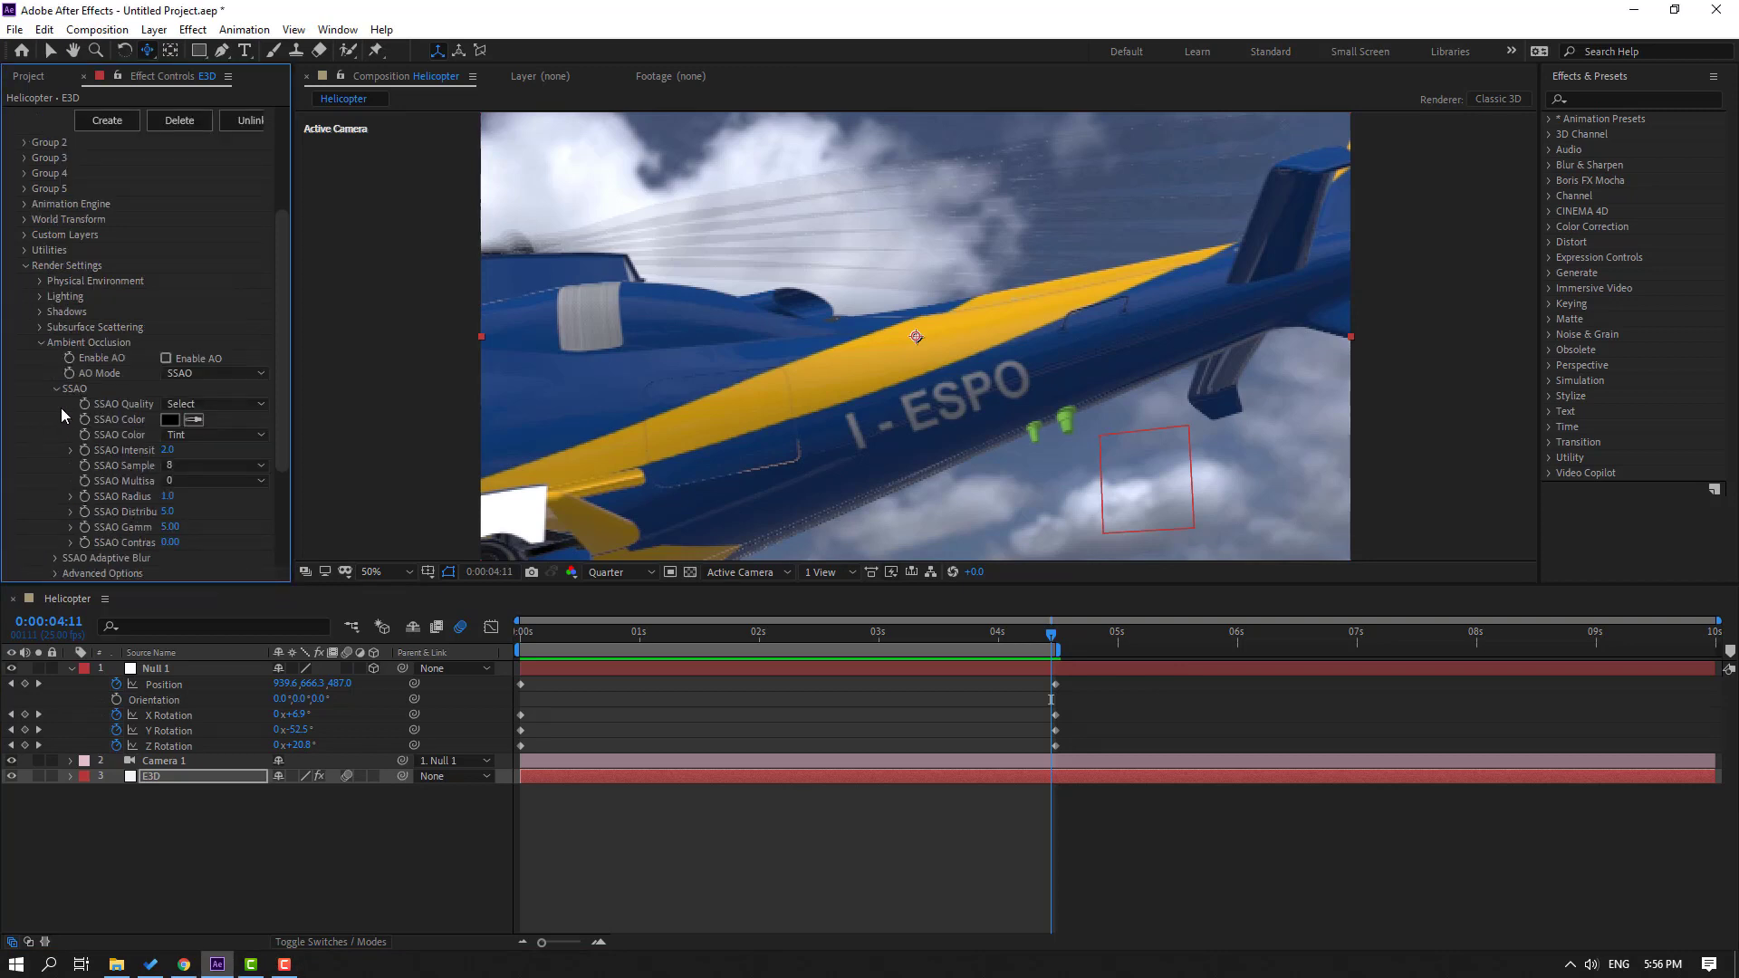
pyautogui.click(166, 358)
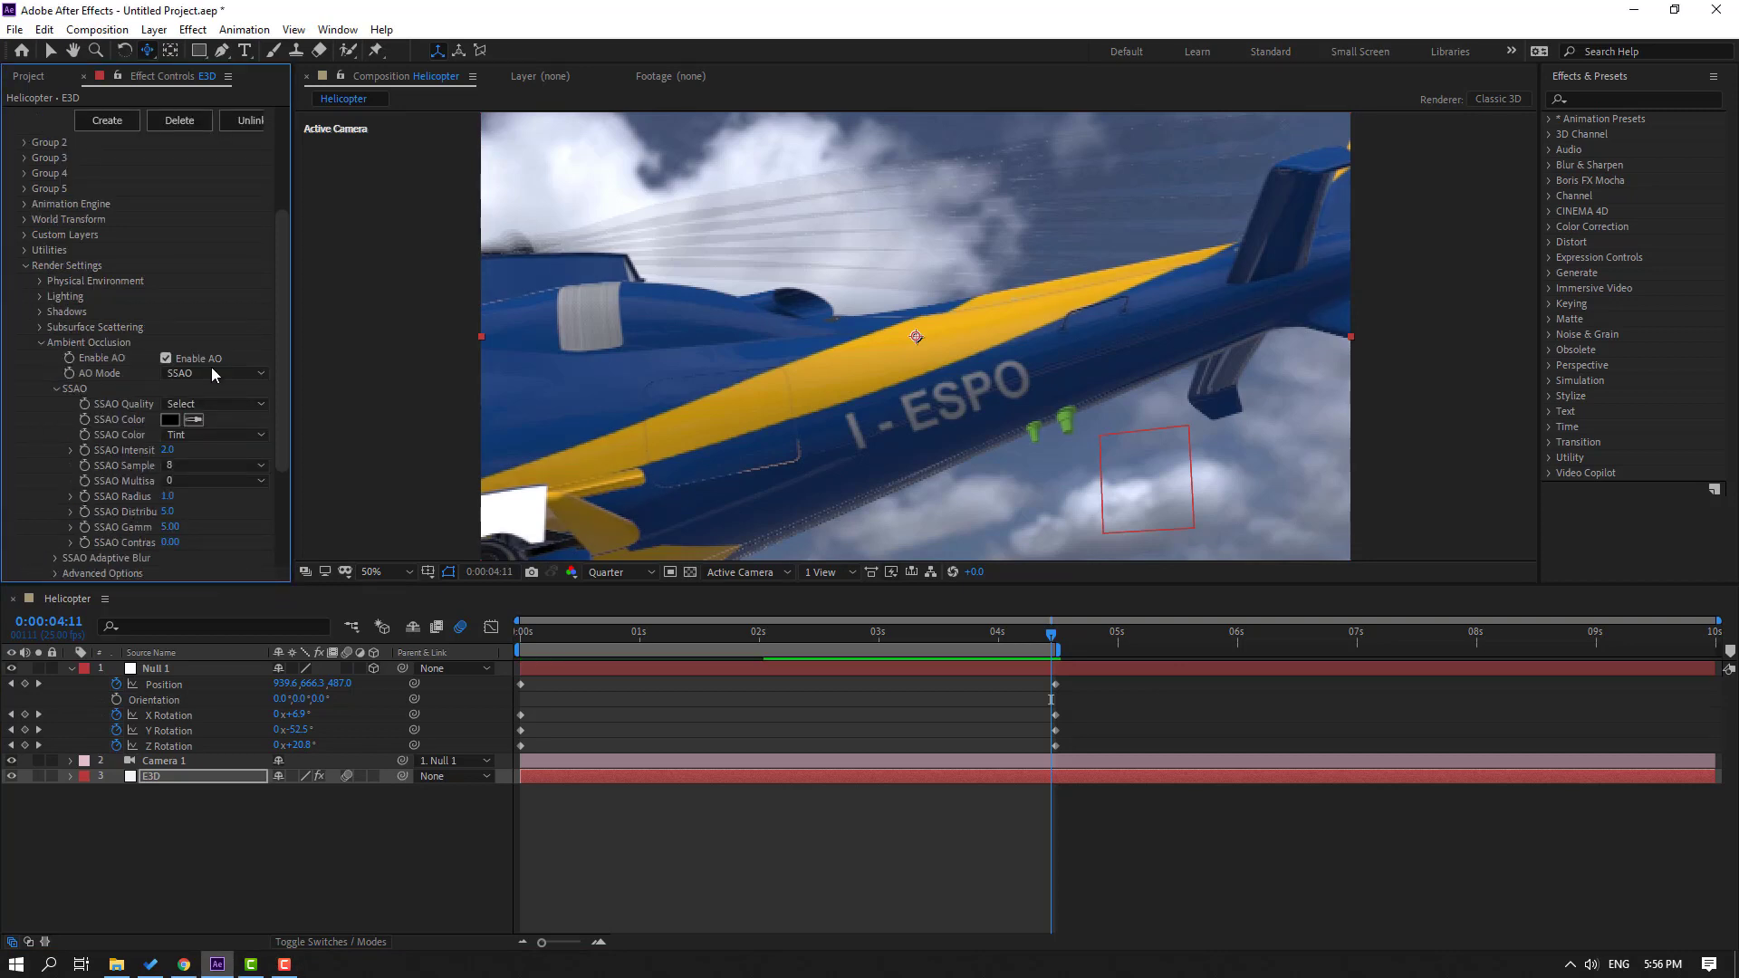
# Step: Set the SSAO Intensity of E3D's ambient occlusion to 10
pyautogui.click(168, 450)
pyautogui.write('10')
pyautogui.press('Return')
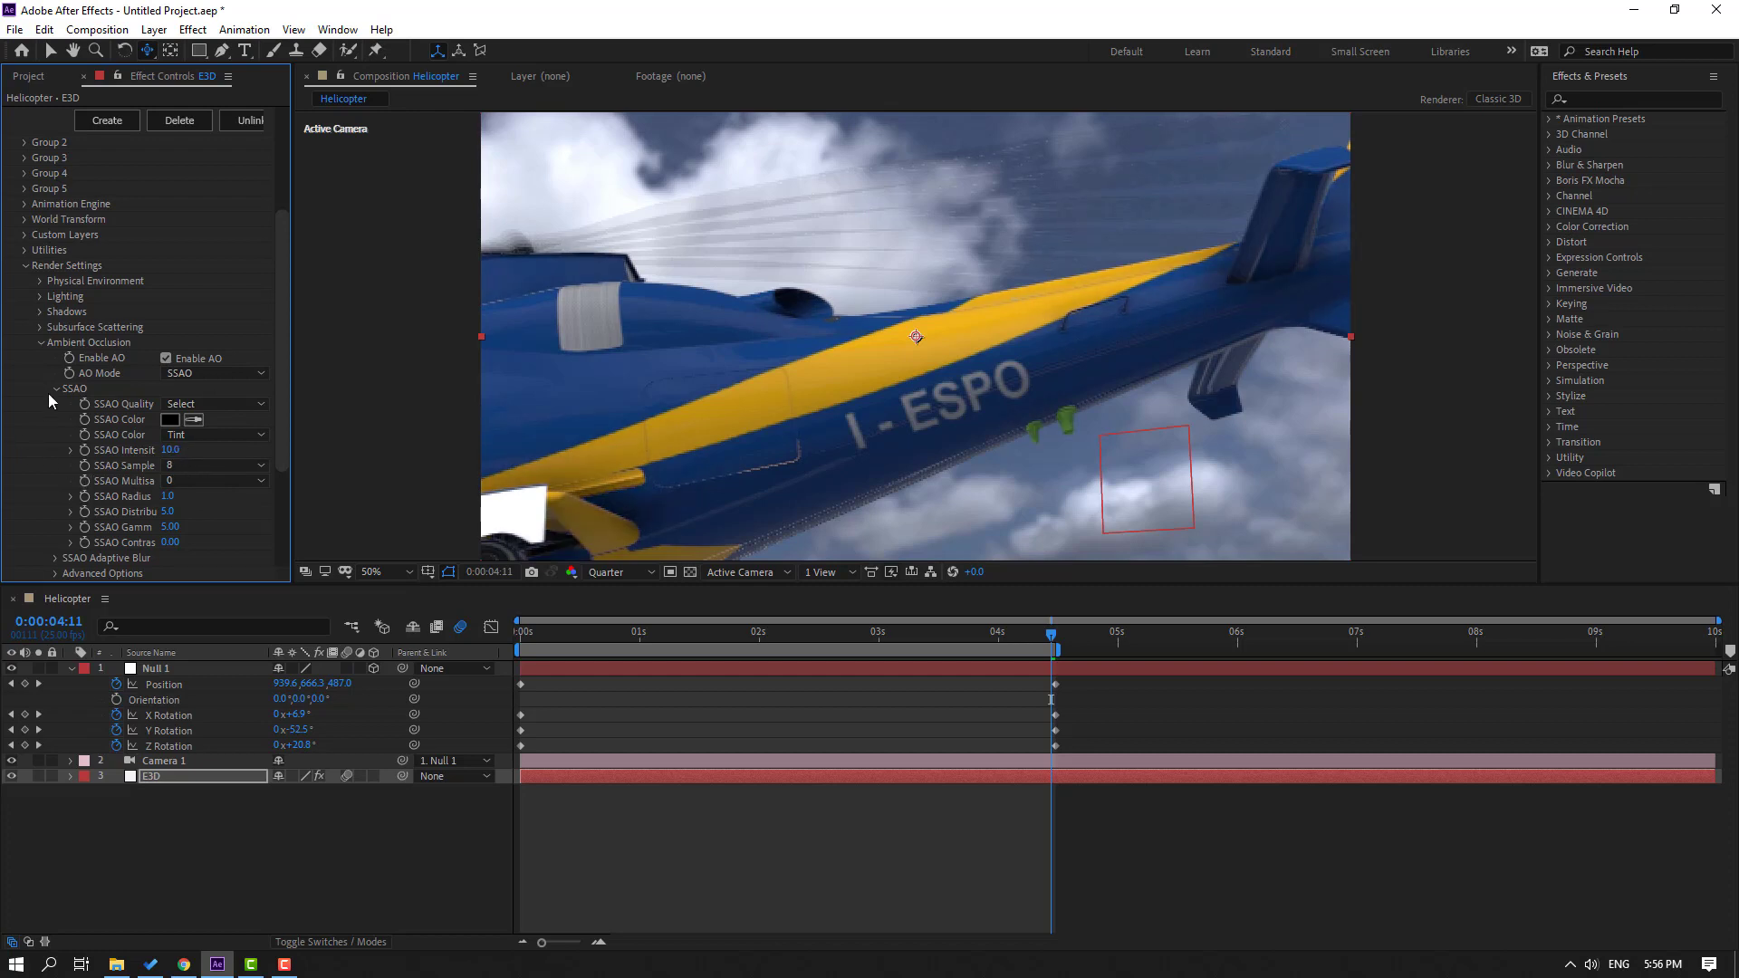
pyautogui.click(36, 344)
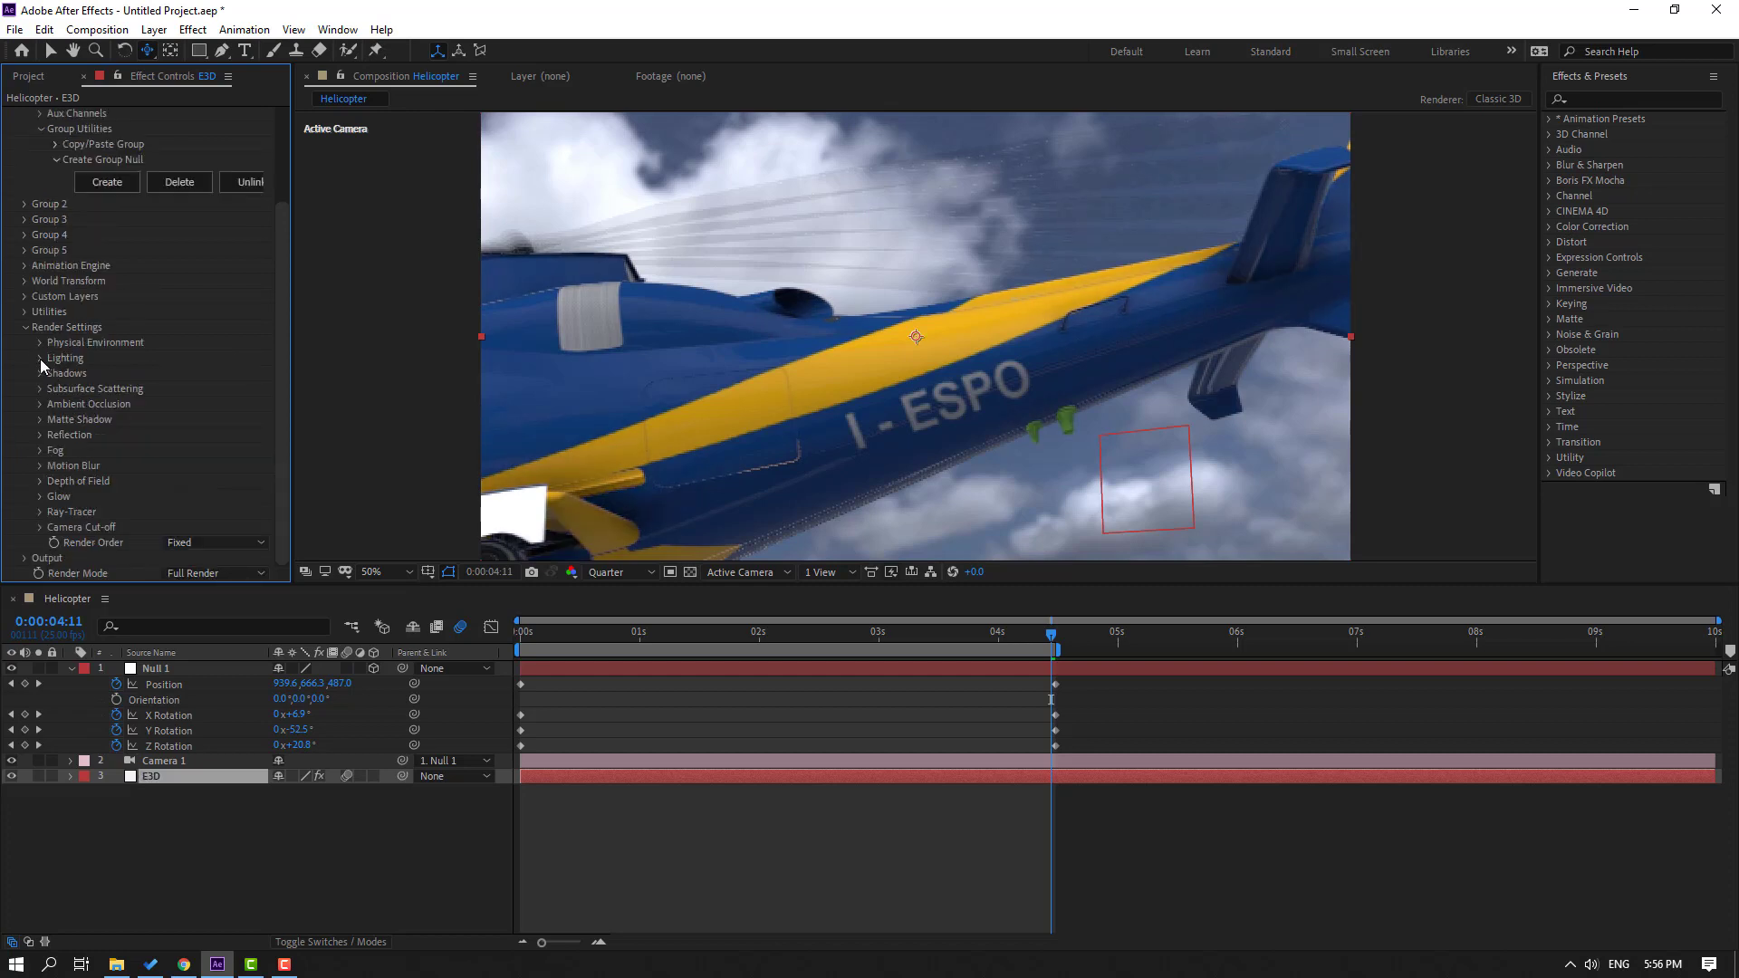
# Step: Try the Cinema and Sun Set presets as E3D's added lighting, checking each one at a different time in the animation
pyautogui.click(39, 359)
pyautogui.click(203, 404)
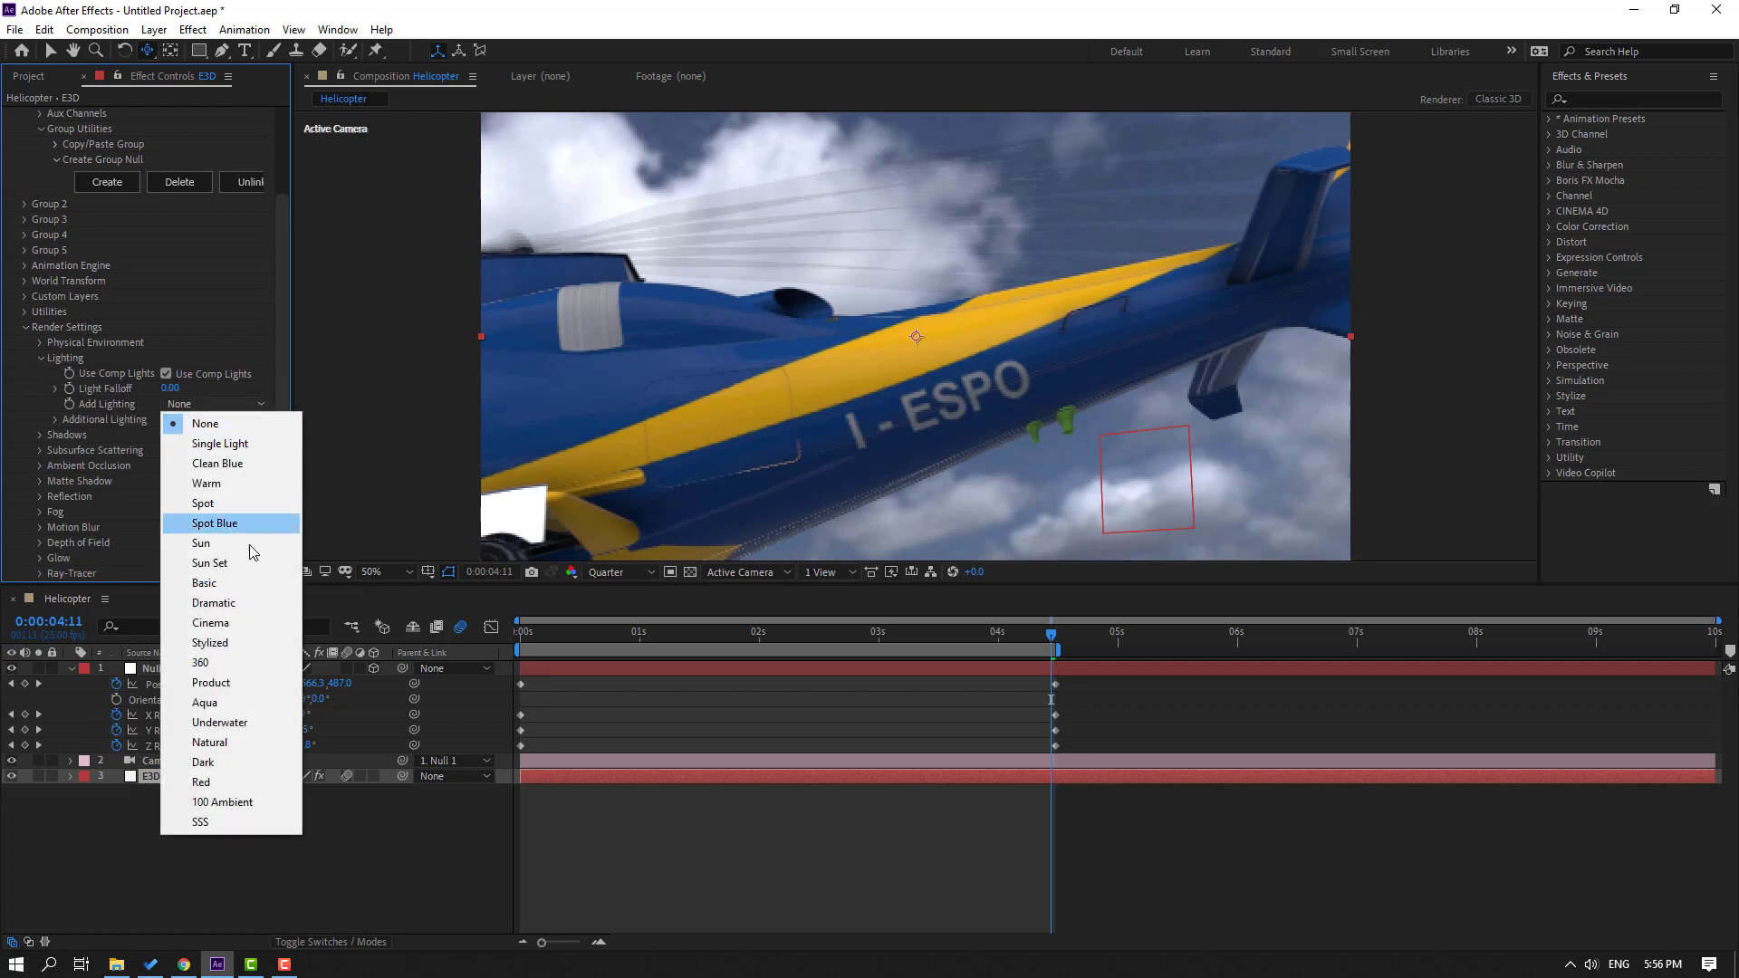
pyautogui.click(222, 623)
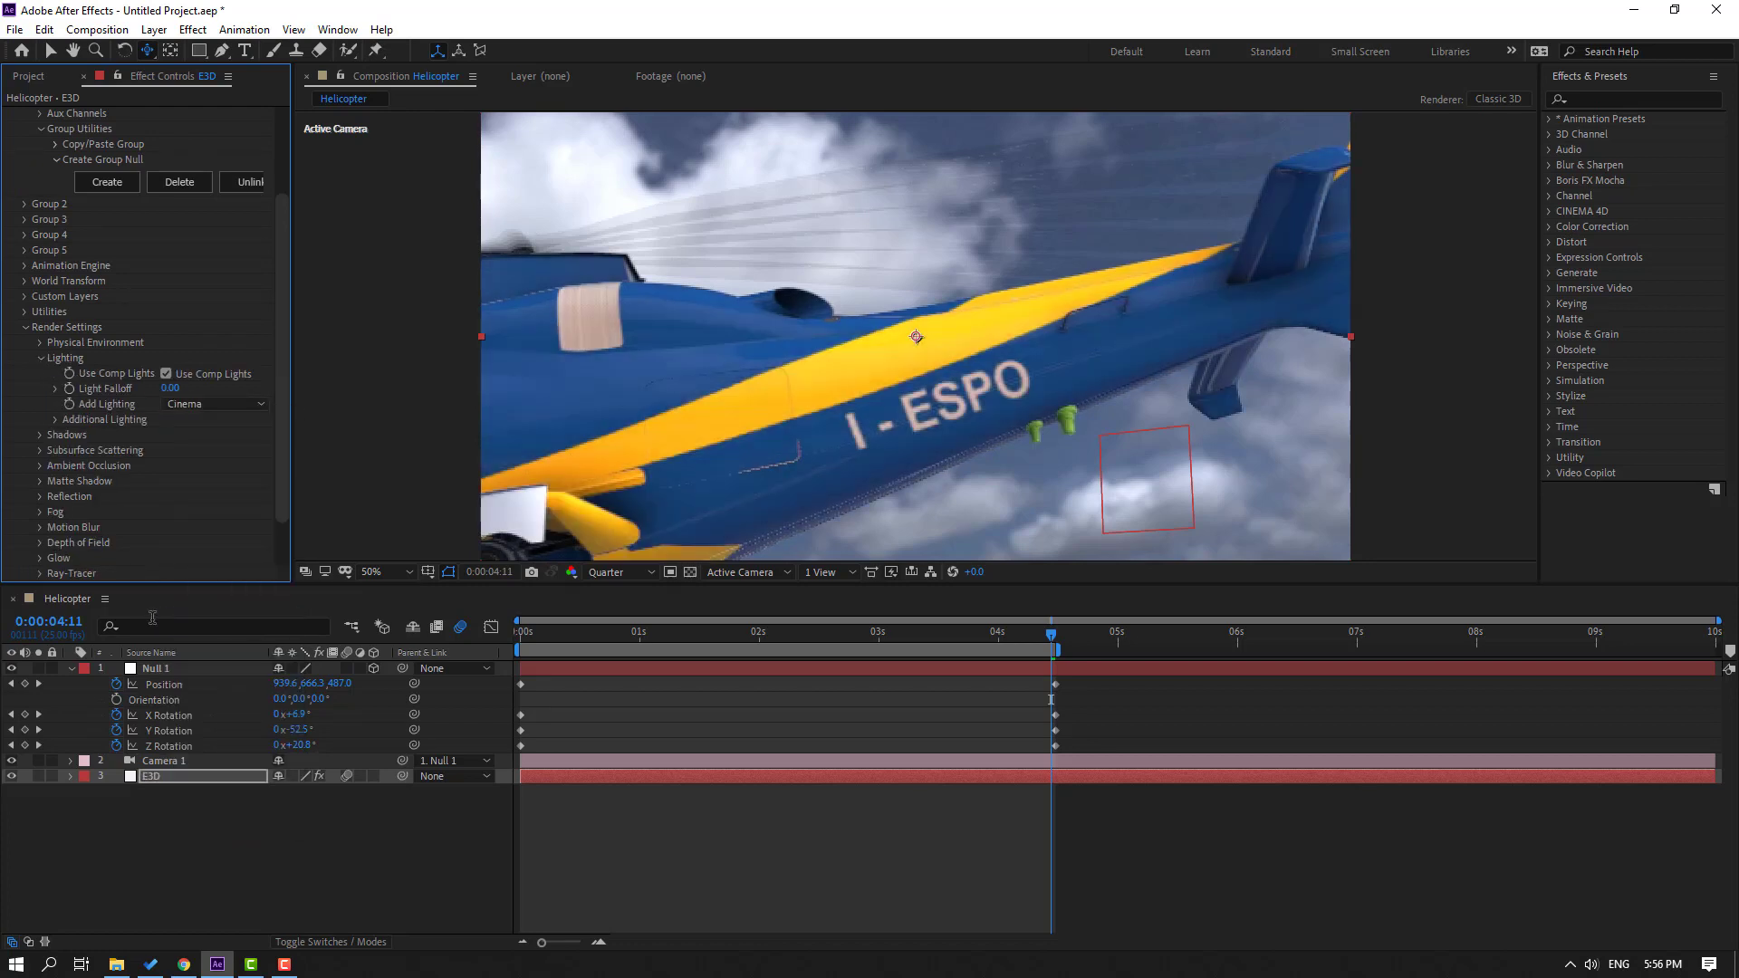
pyautogui.moveTo(1011, 639); pyautogui.dragTo(667, 649)
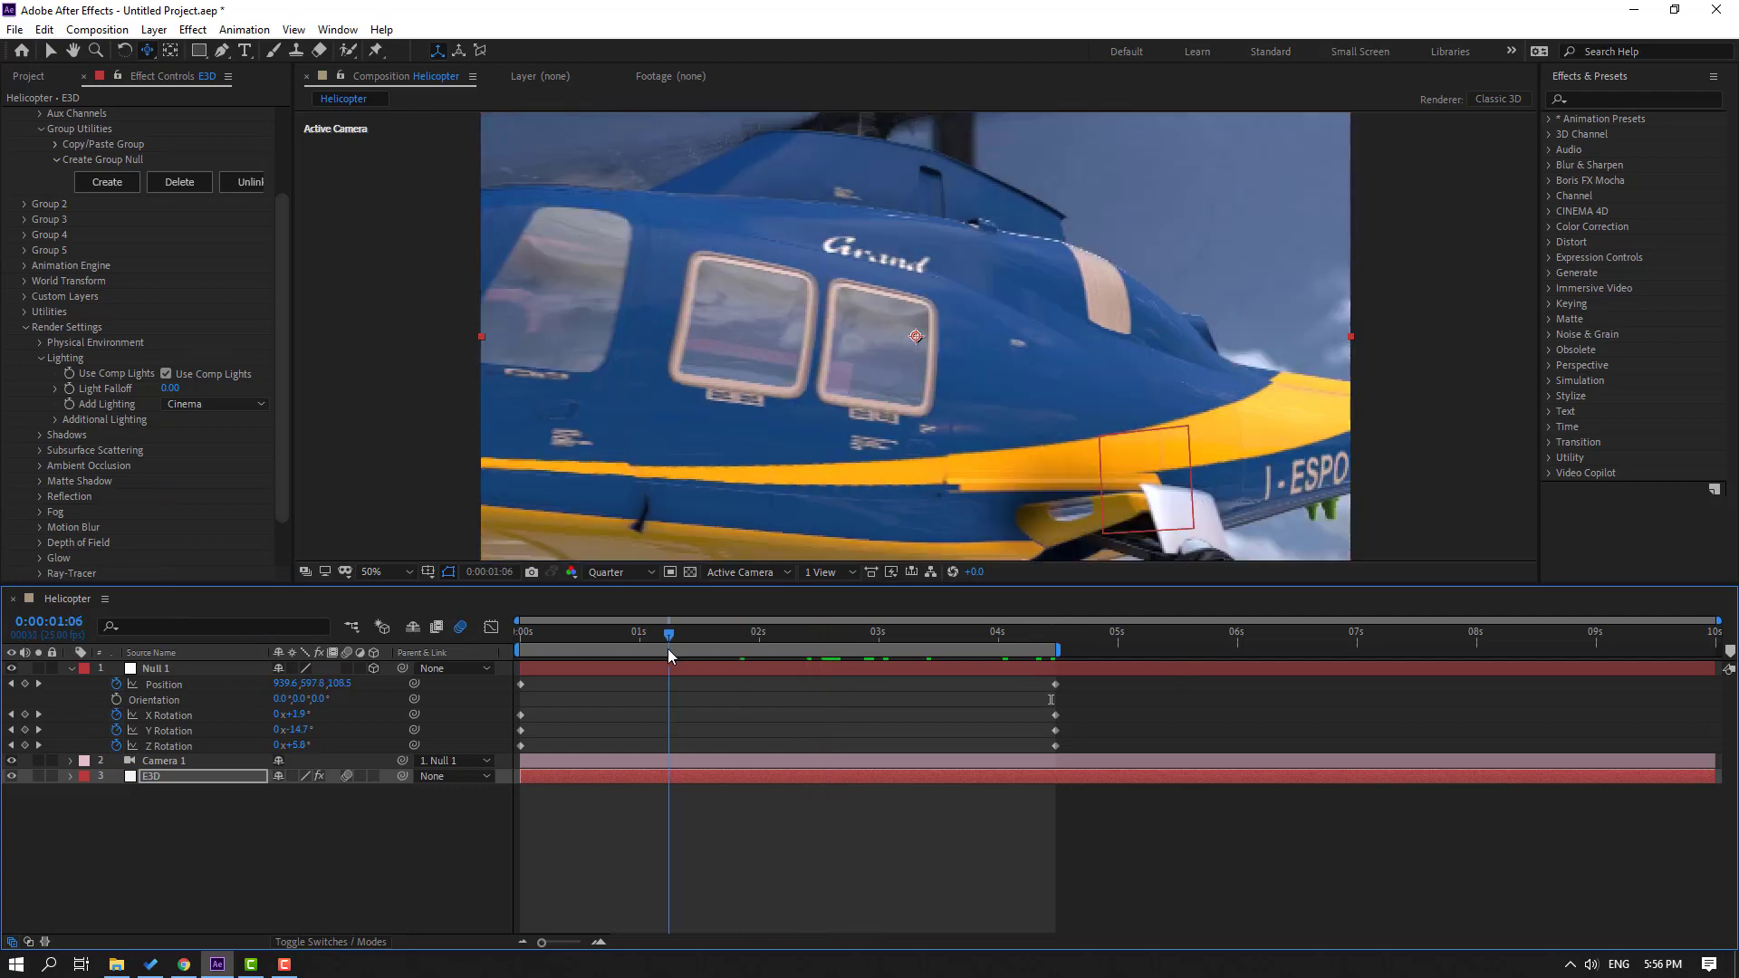
pyautogui.click(207, 404)
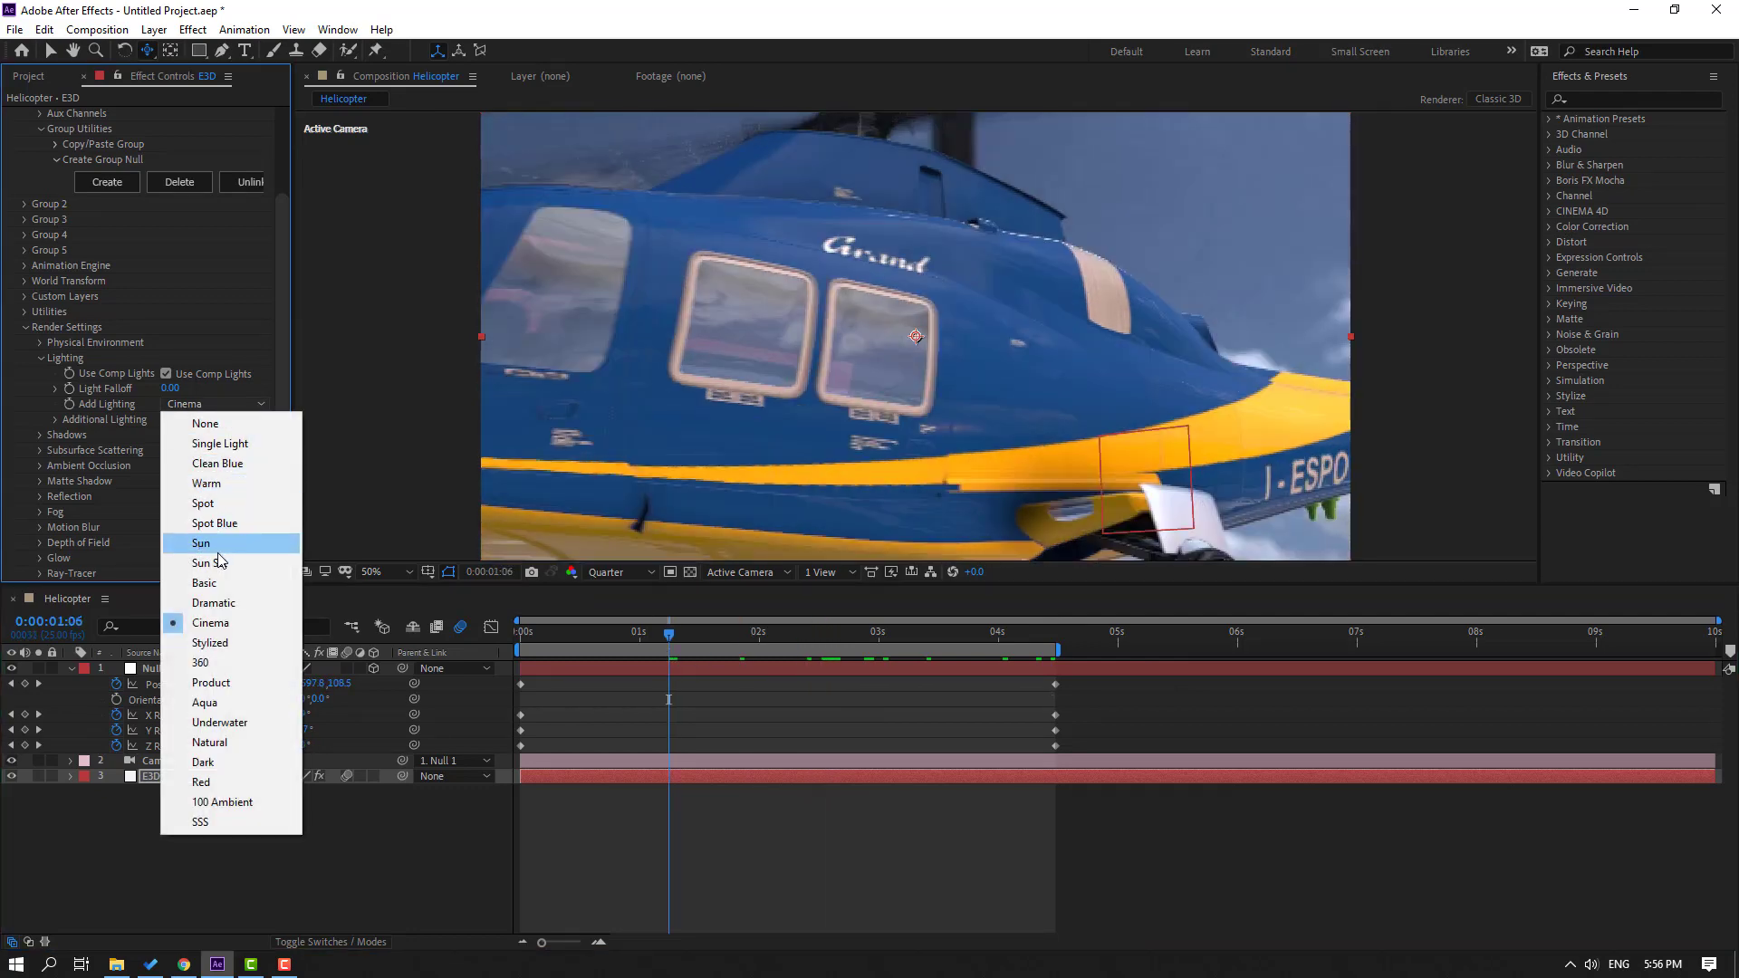
pyautogui.click(210, 563)
pyautogui.moveTo(661, 635); pyautogui.dragTo(973, 643)
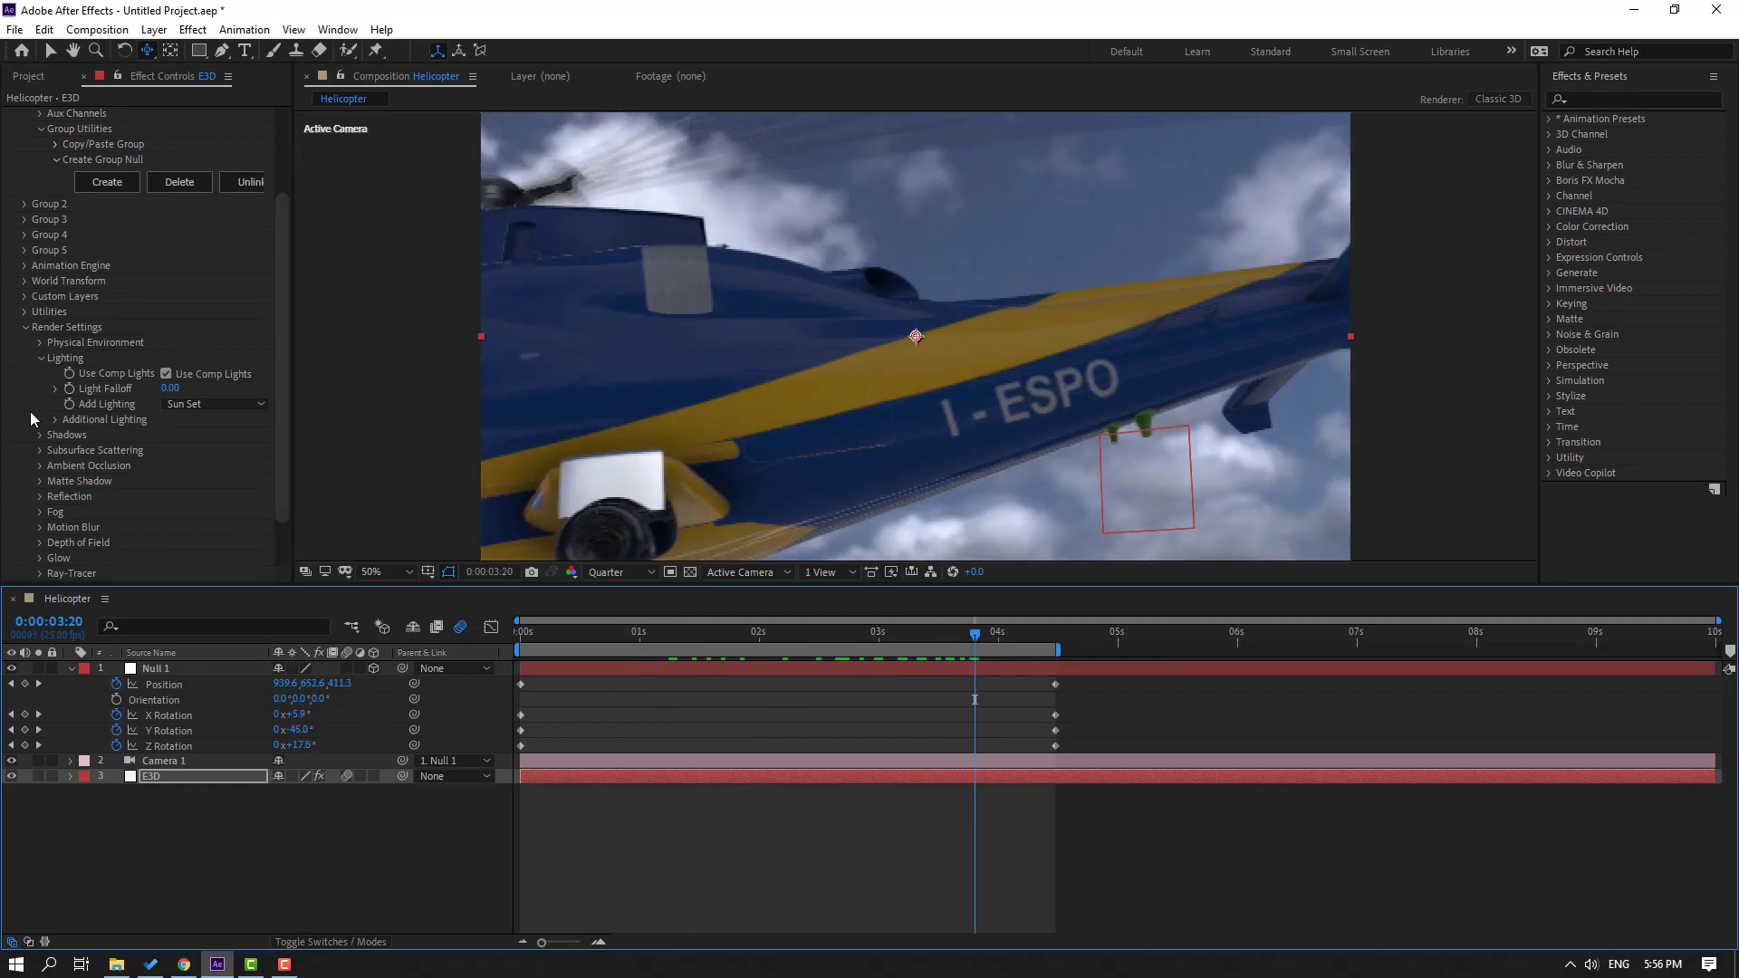
# Step: Set the additional lighting's brightness to 308%, X rotation to 85°, Y rotation to 111° and Z rotation to -31°, and check the opening frames
pyautogui.click(55, 420)
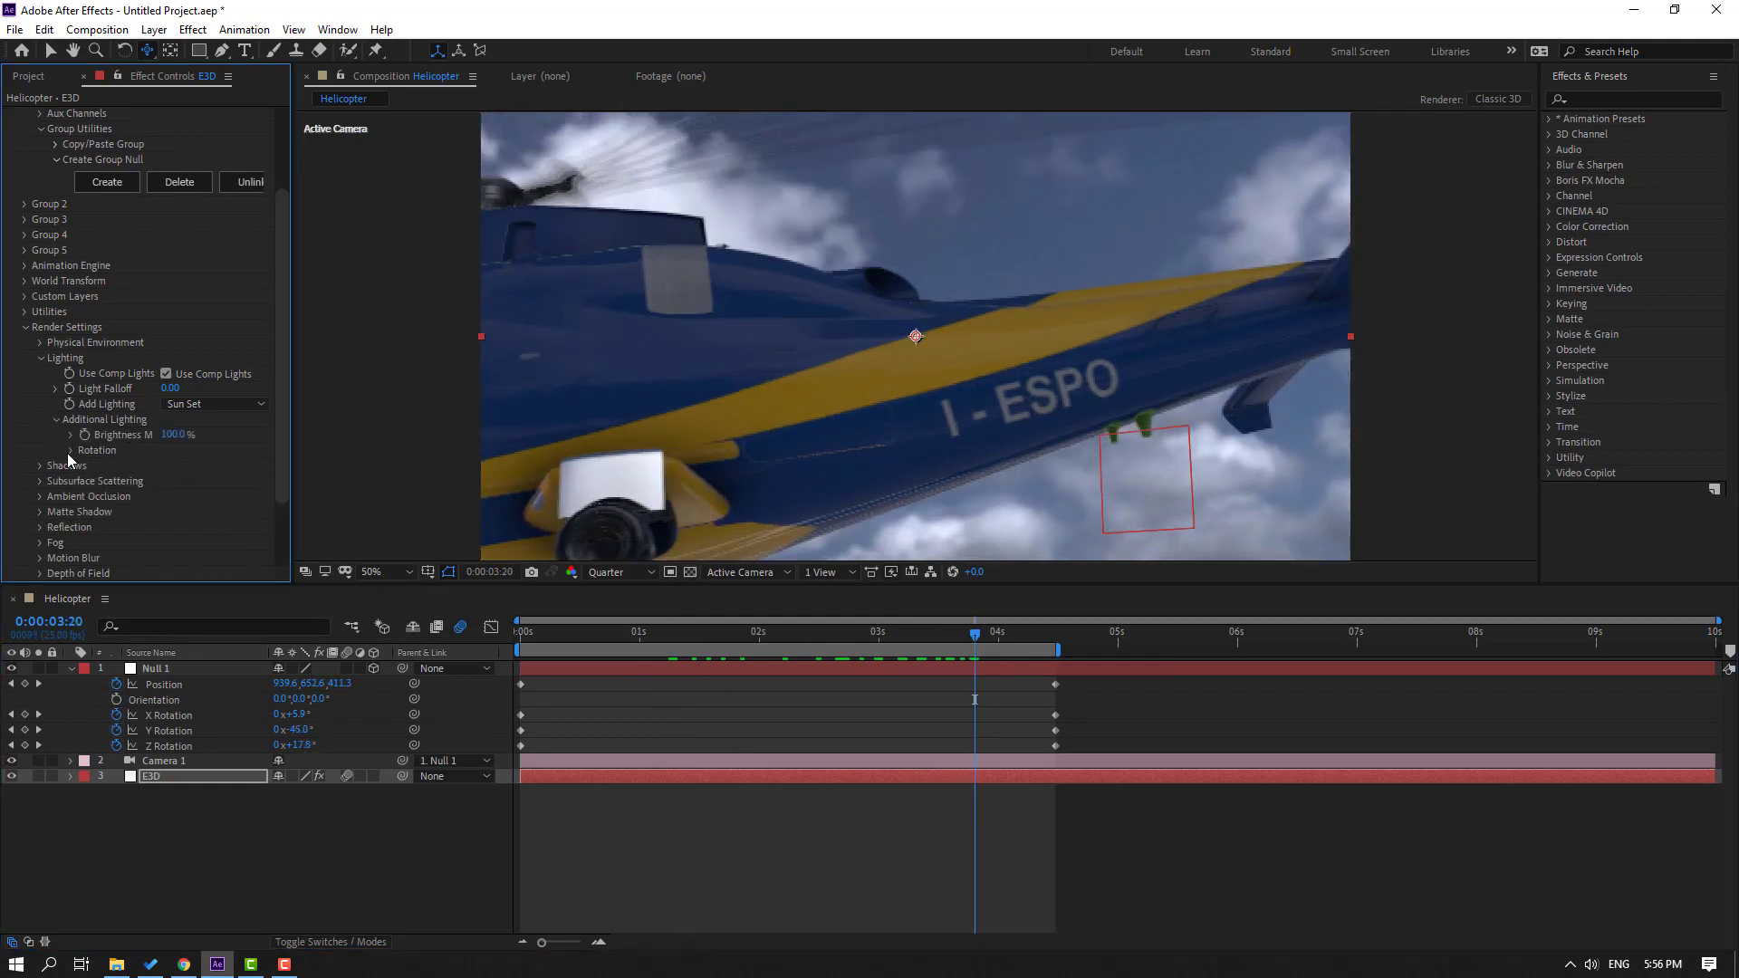
pyautogui.click(71, 451)
pyautogui.moveTo(207, 465); pyautogui.dragTo(261, 463)
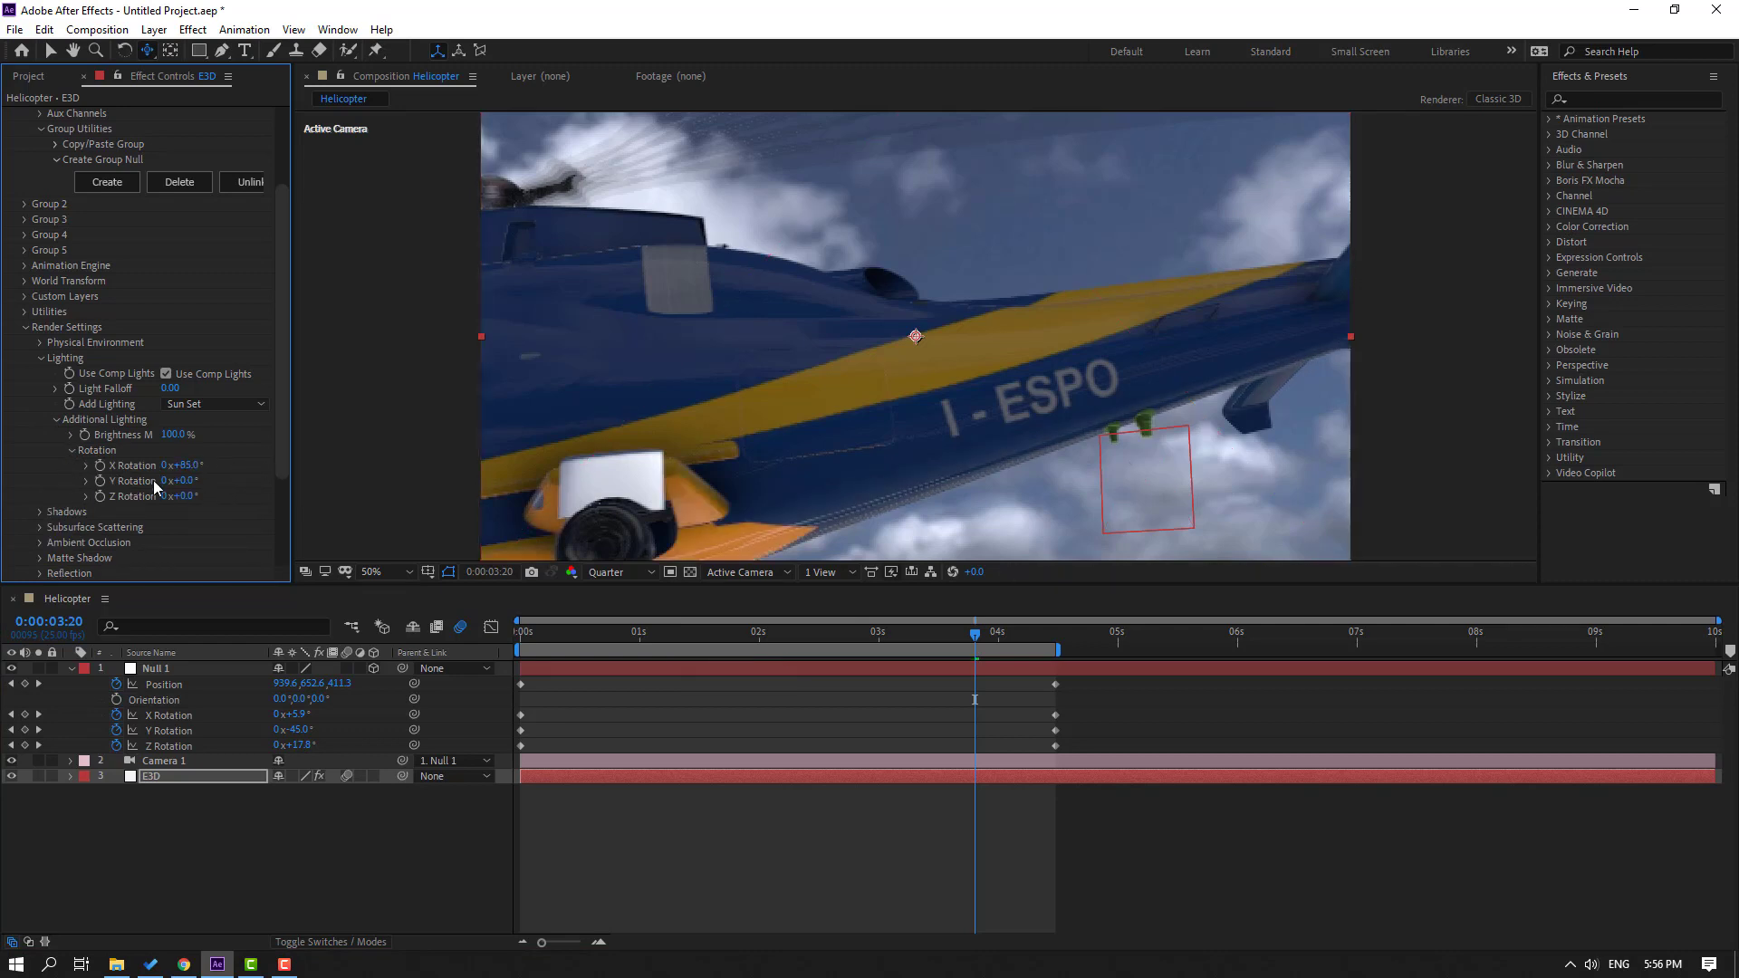
pyautogui.moveTo(234, 480); pyautogui.dragTo(576, 438)
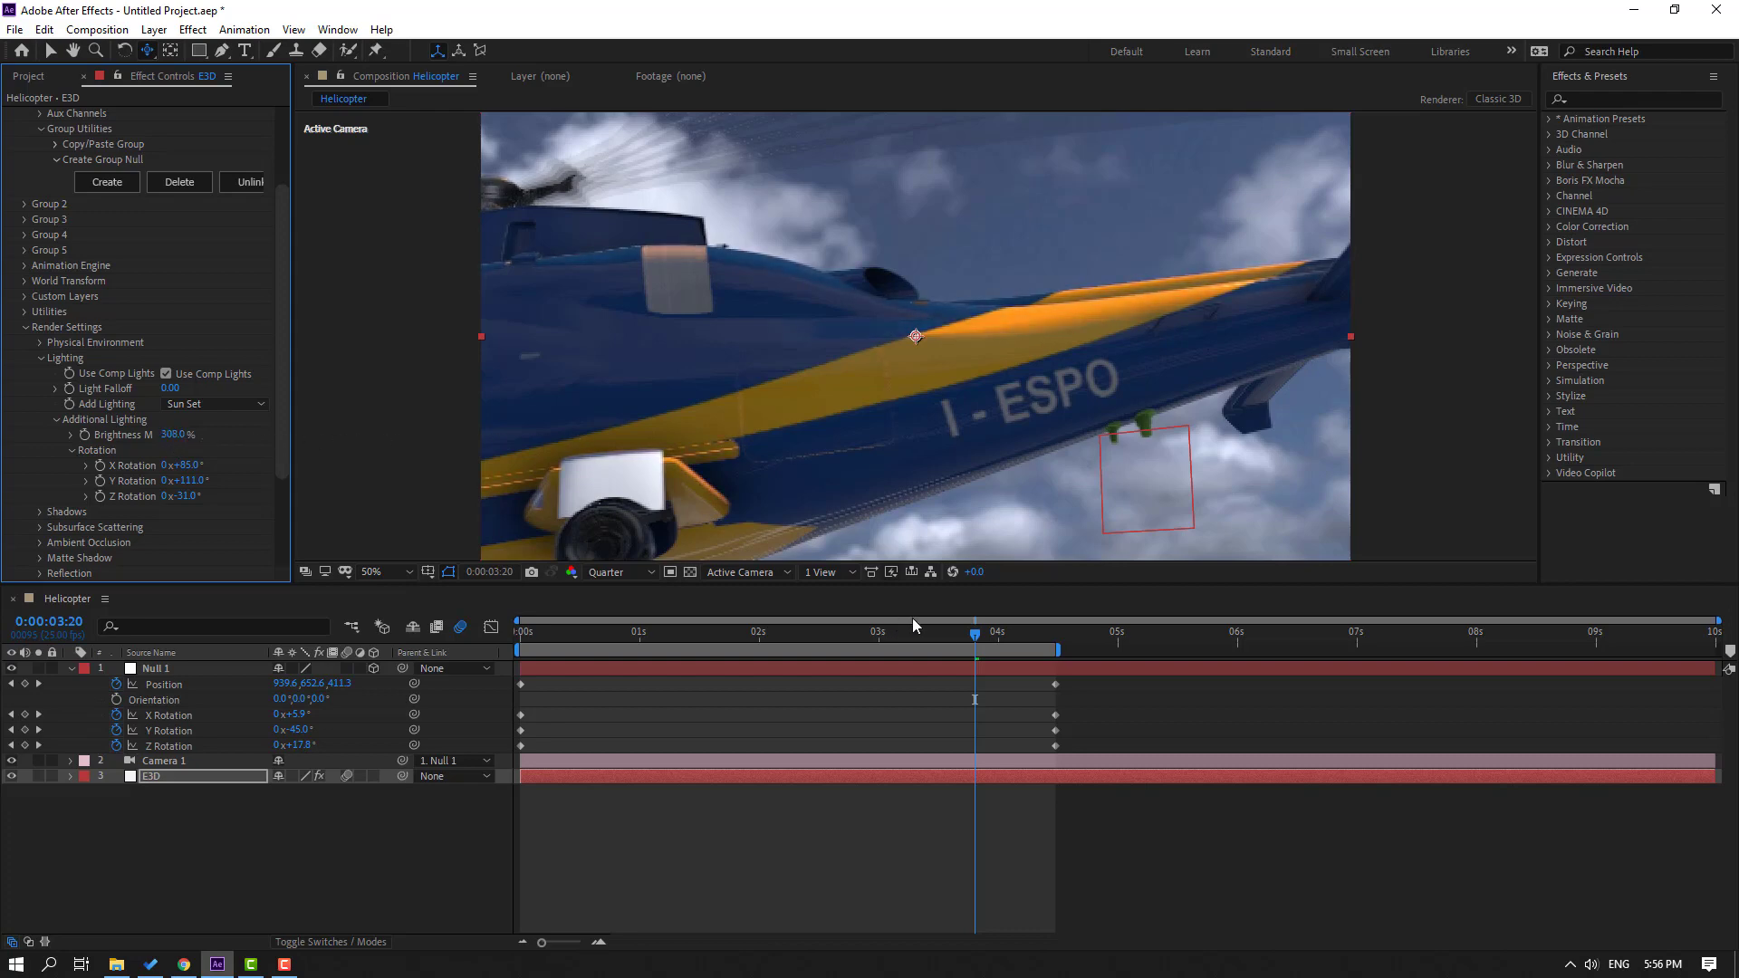
pyautogui.moveTo(911, 631); pyautogui.dragTo(529, 635)
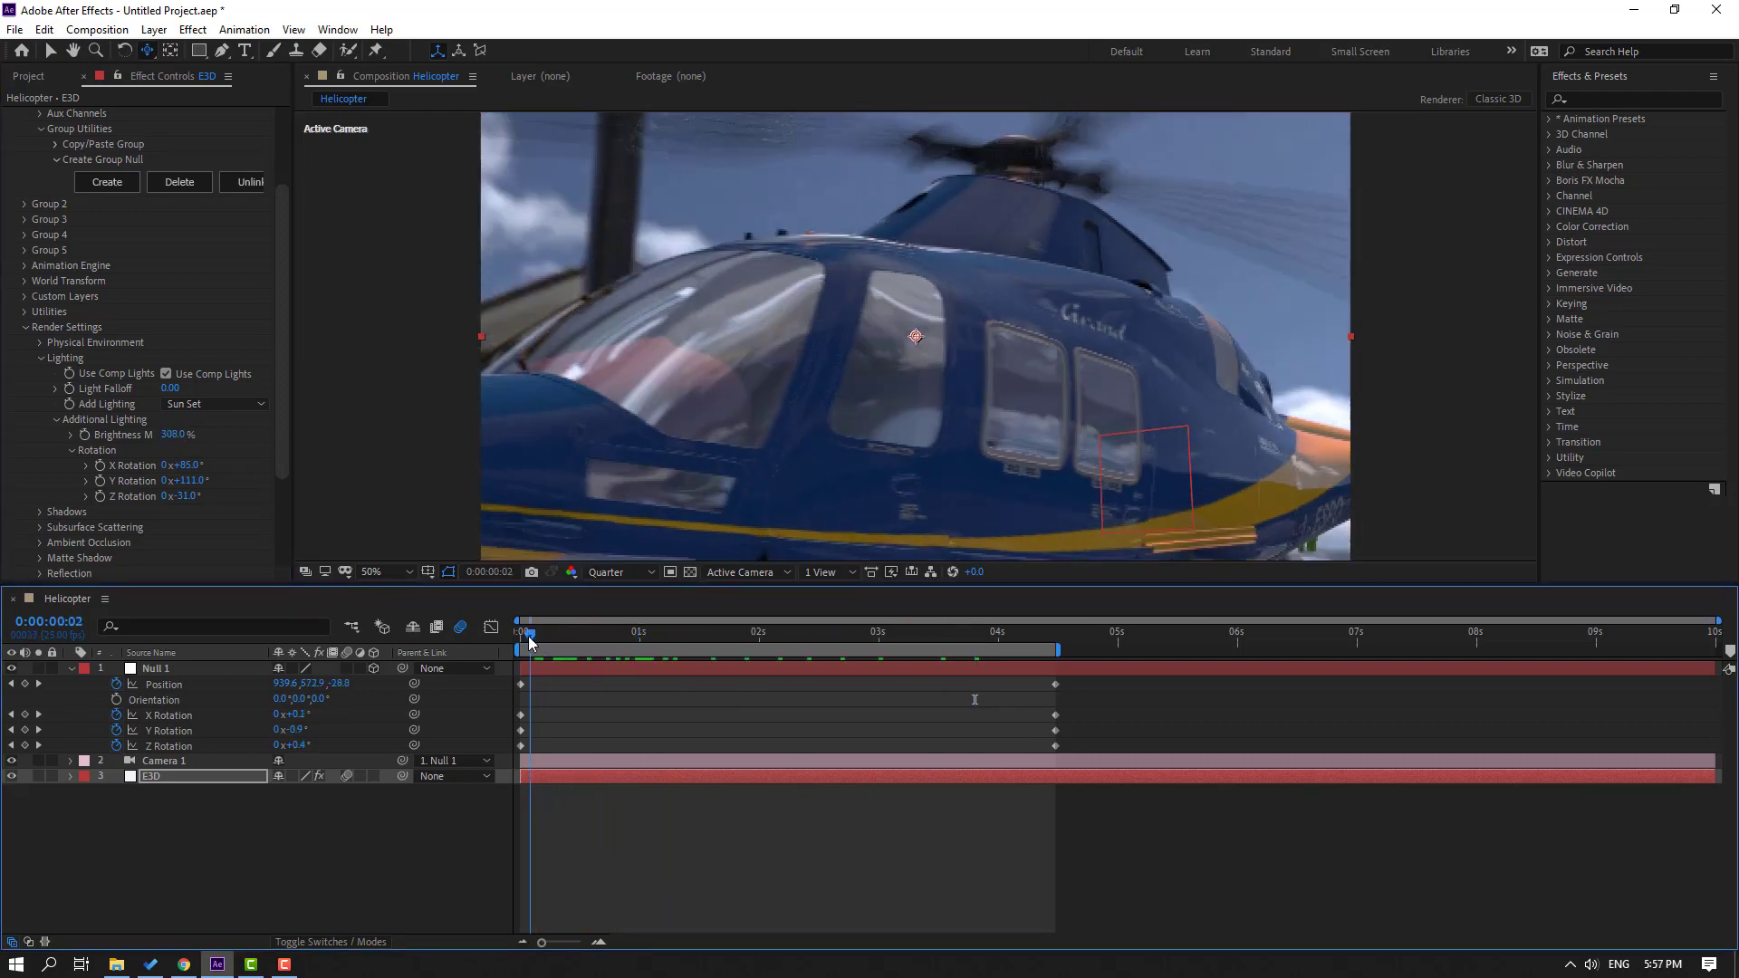
# Step: Try the Natural lighting preset, switch the added lighting to Sun and check the helicopter at 0:00:03:02
pyautogui.click(215, 403)
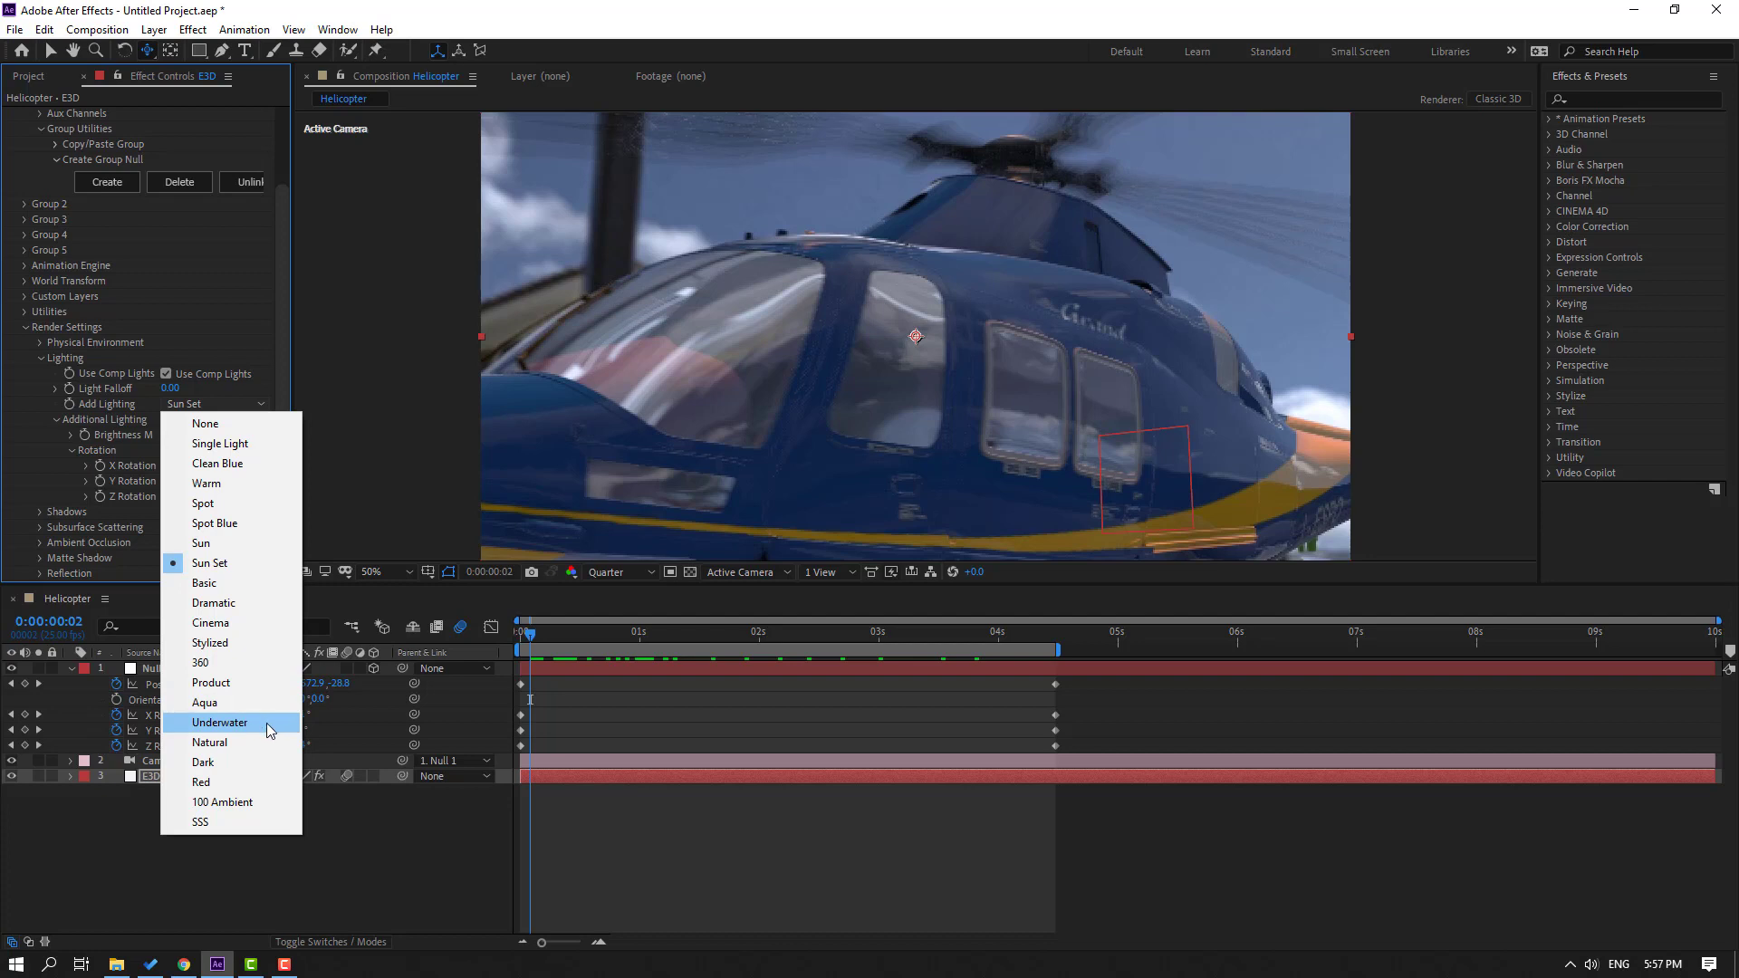
pyautogui.click(213, 744)
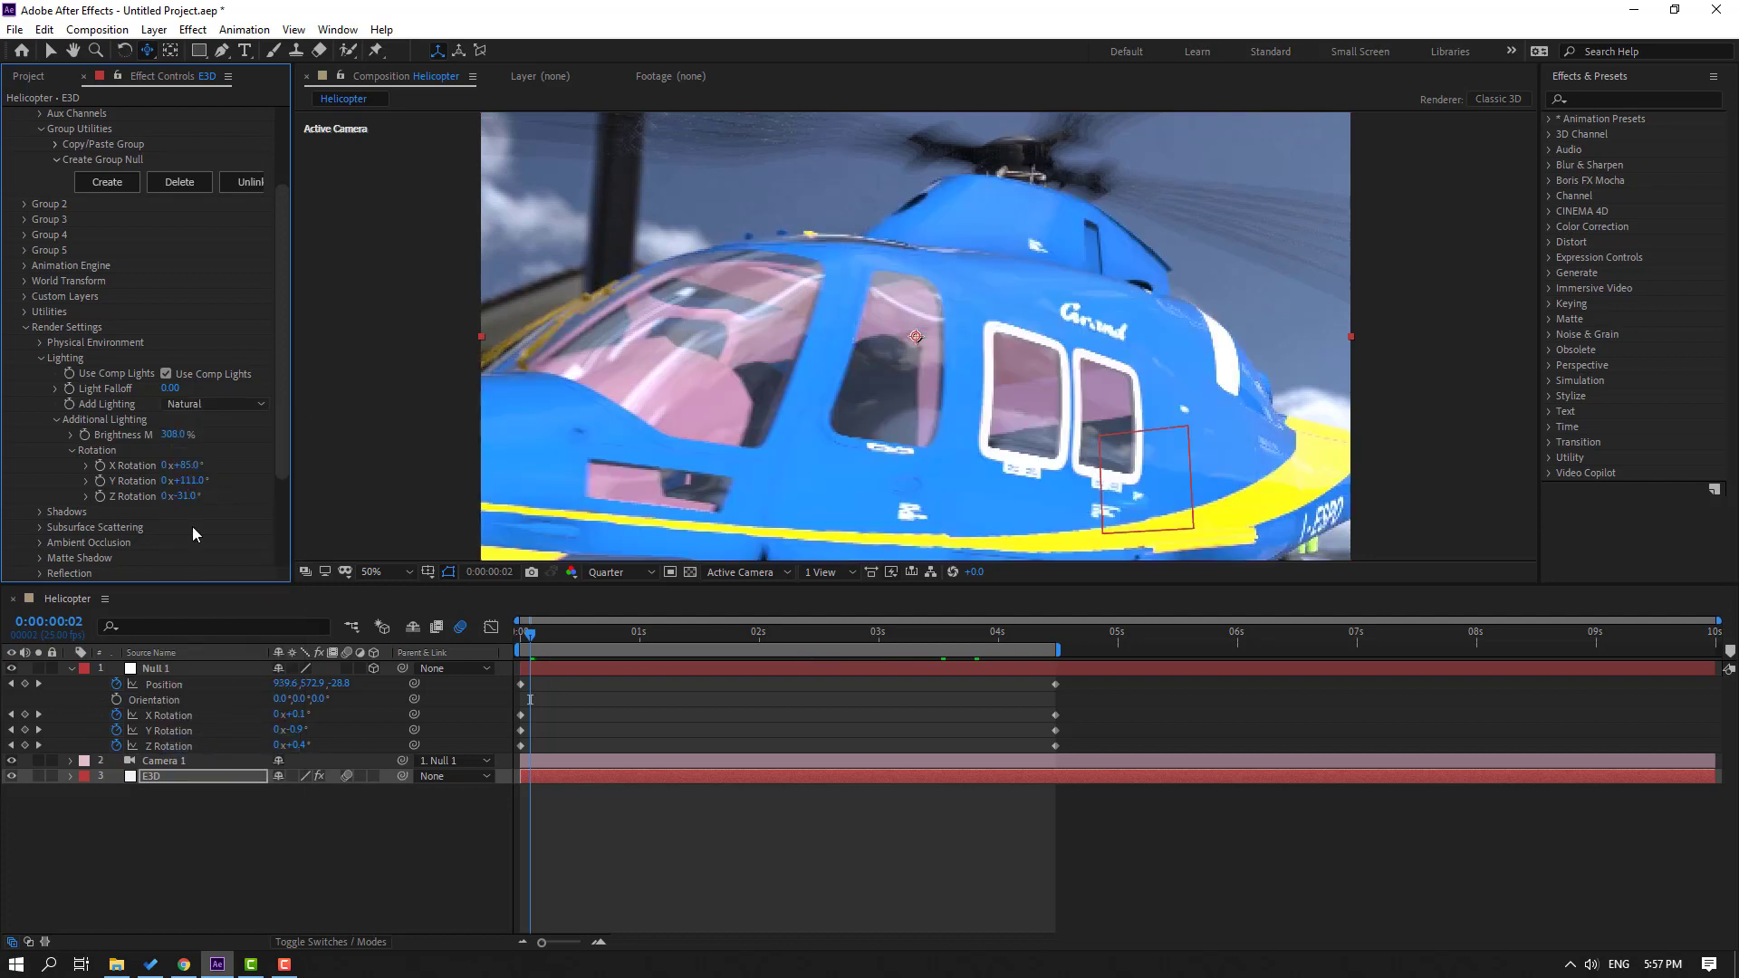
pyautogui.click(219, 407)
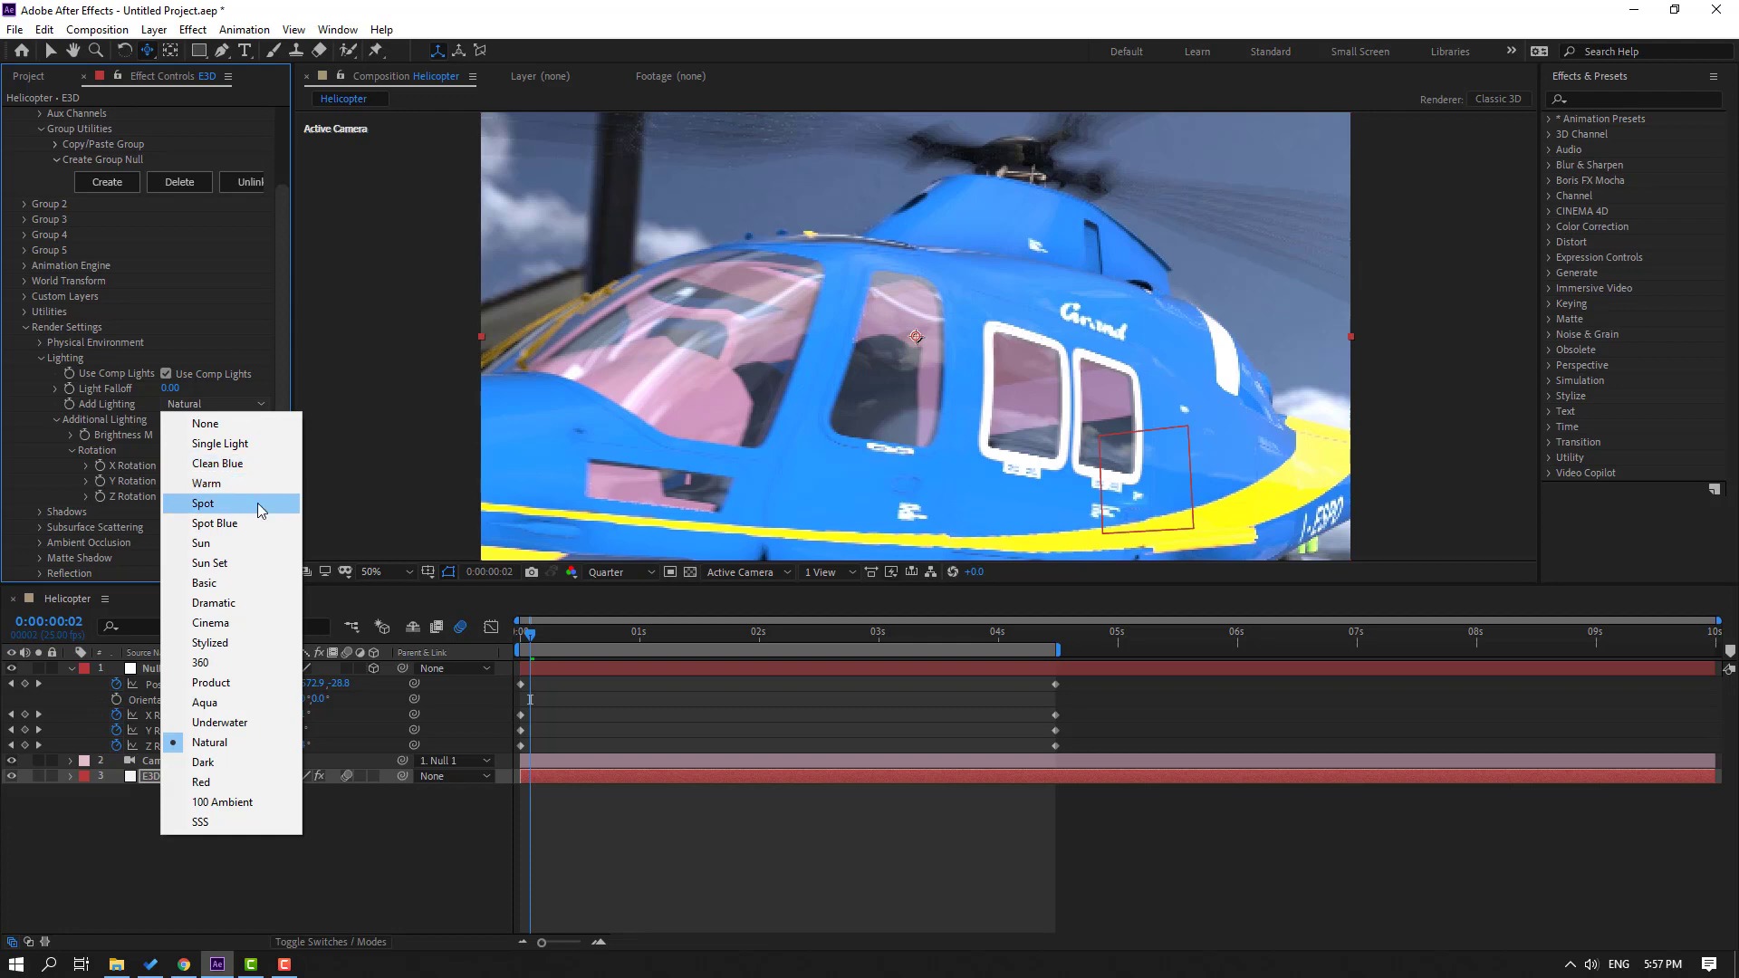
pyautogui.click(219, 543)
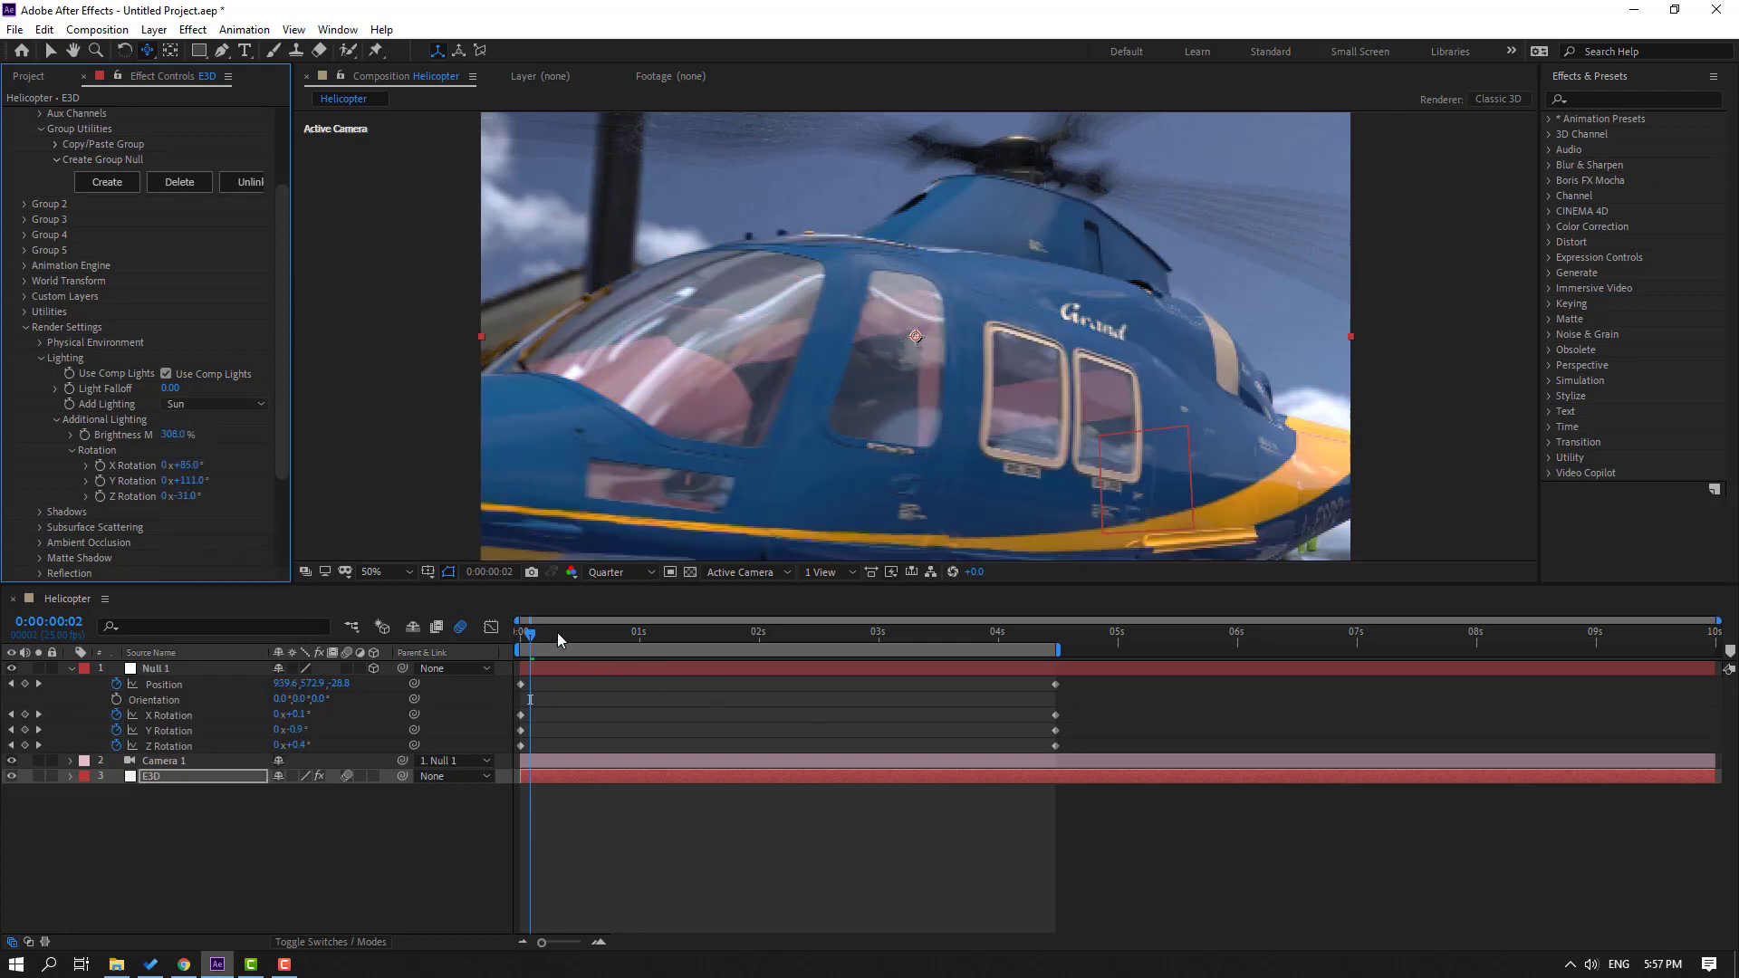
pyautogui.moveTo(557, 632); pyautogui.dragTo(888, 655)
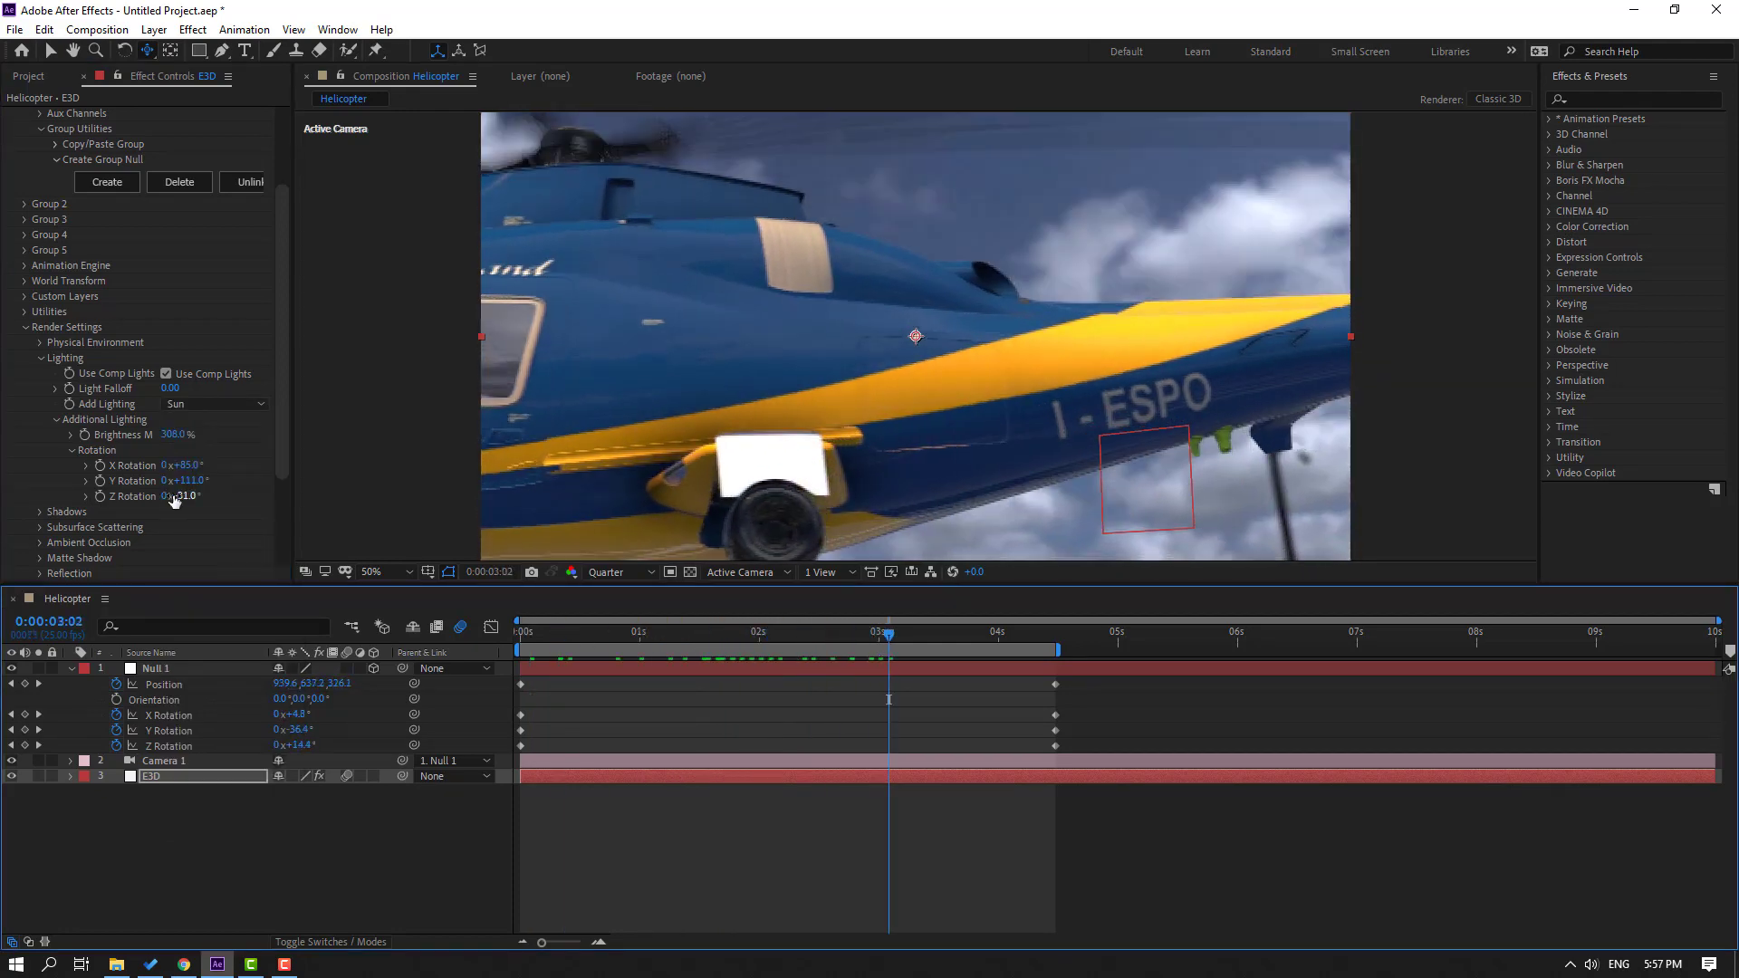
# Step: Set the additional lighting's brightness to 250%, X rotation to 147°, Y rotation to 117° and Z rotation to -27°, and preview from the start
pyautogui.moveTo(167, 434); pyautogui.dragTo(205, 495)
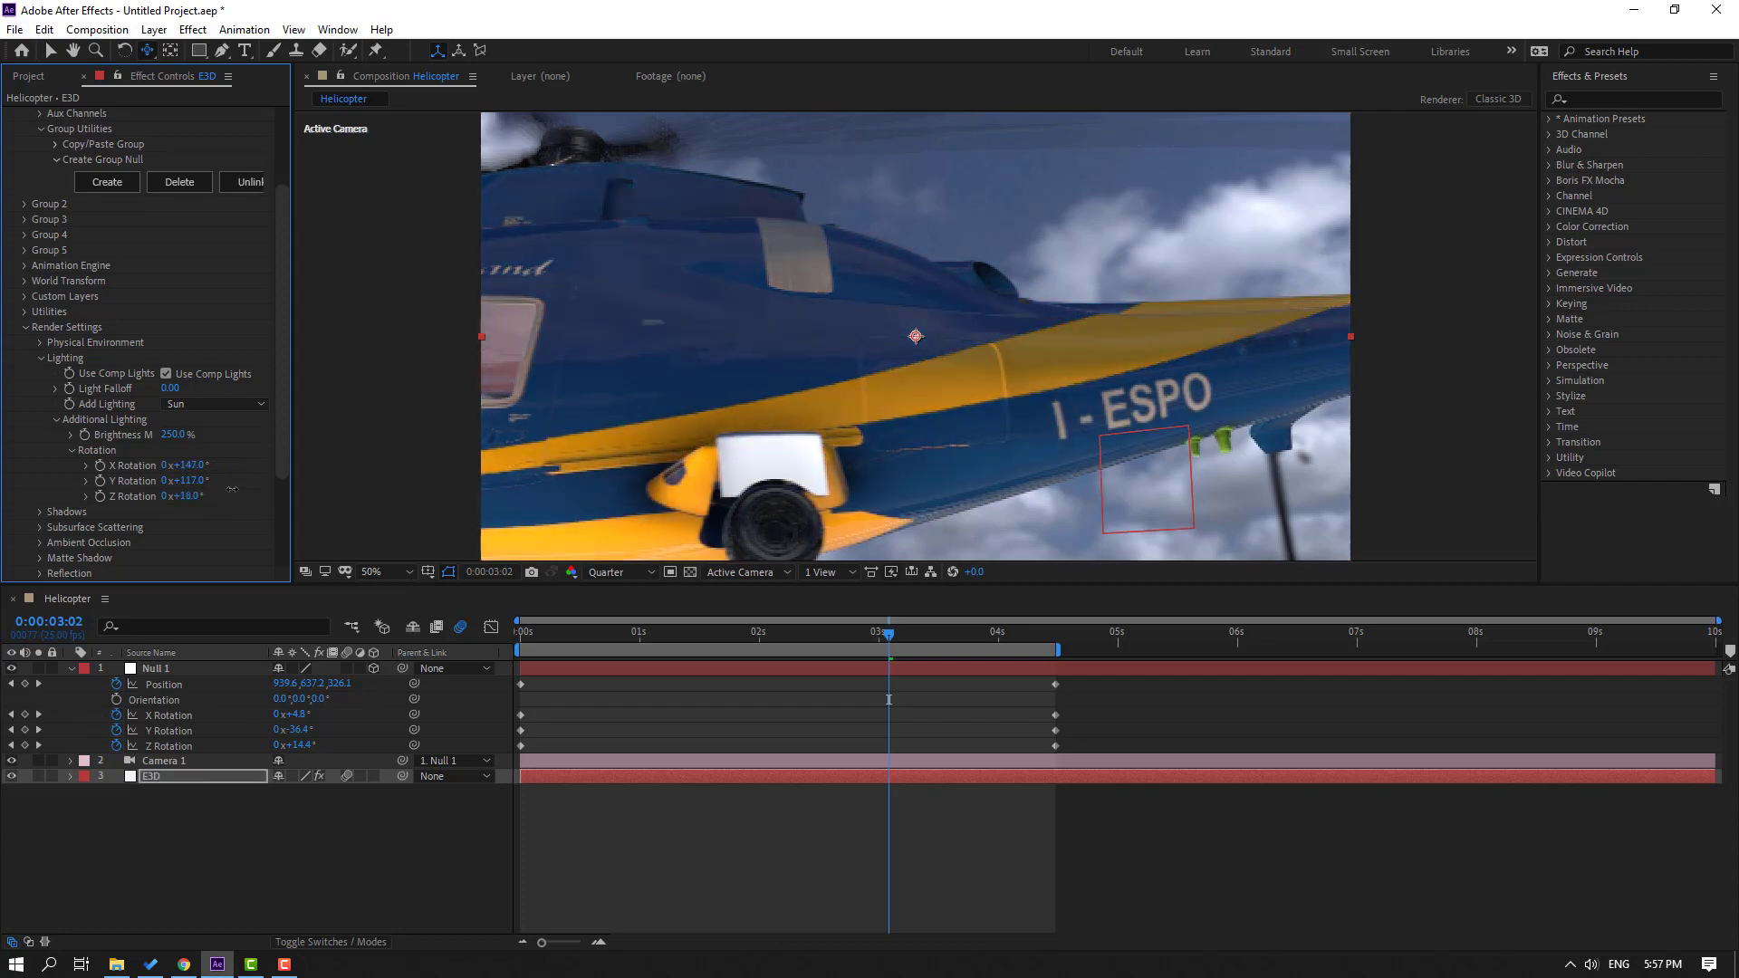
pyautogui.moveTo(887, 636); pyautogui.dragTo(494, 646)
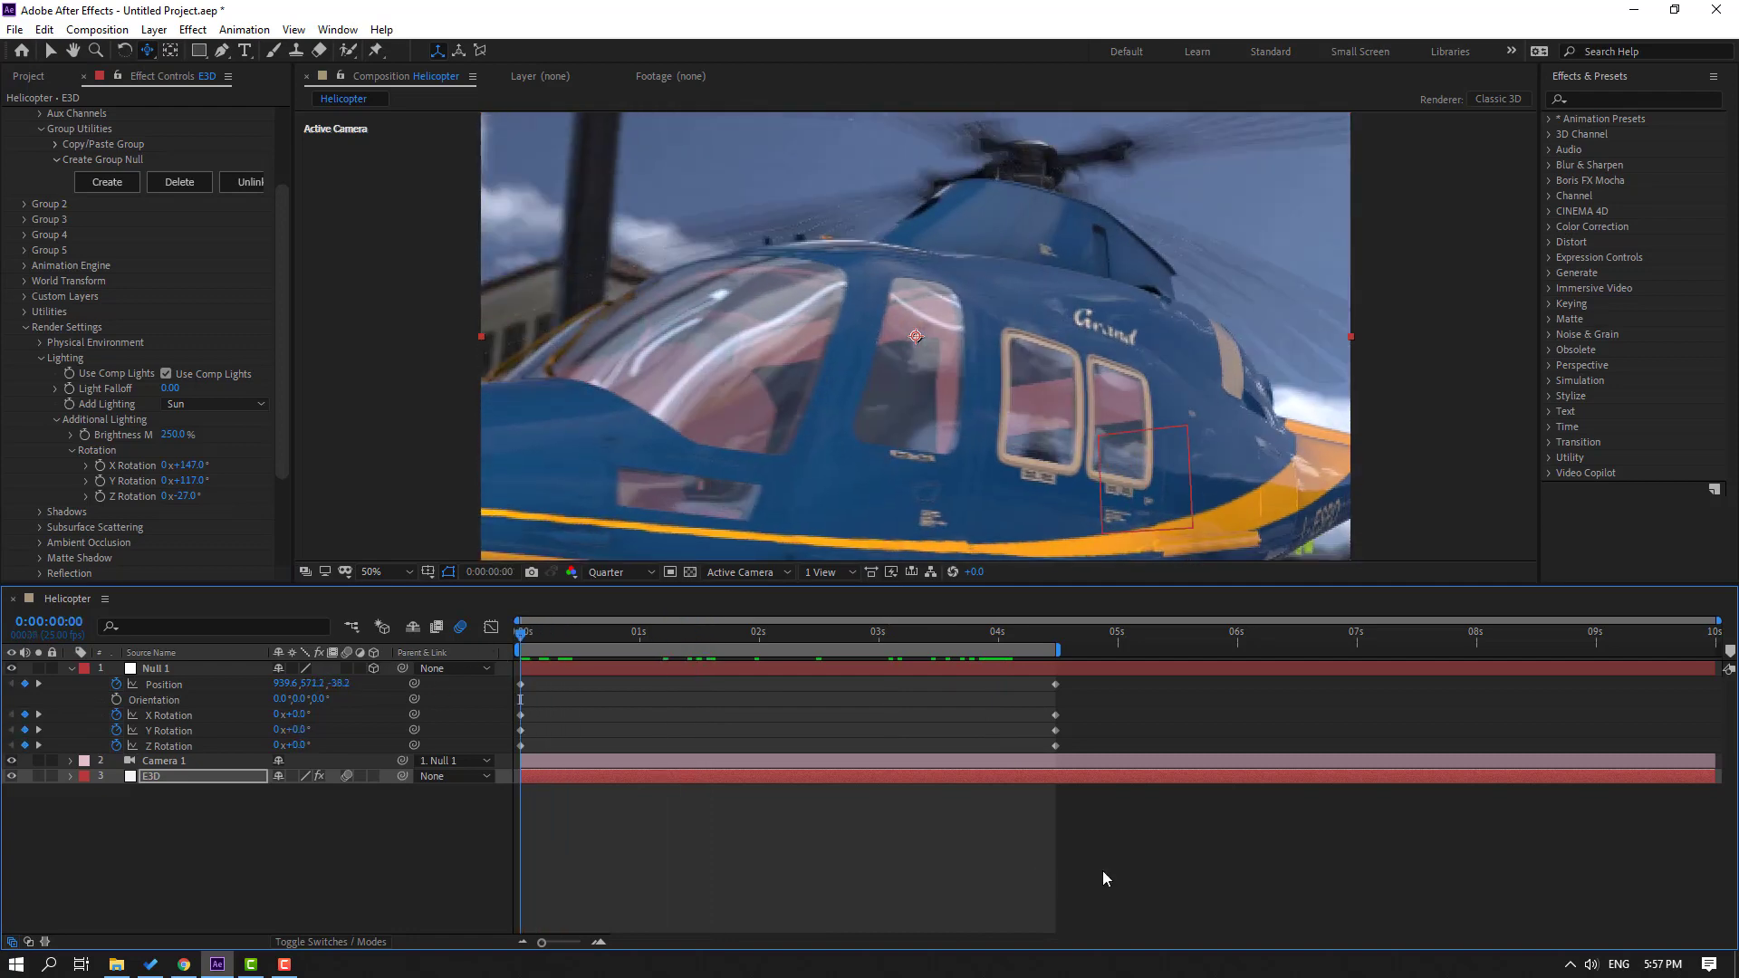
pyautogui.press('space')
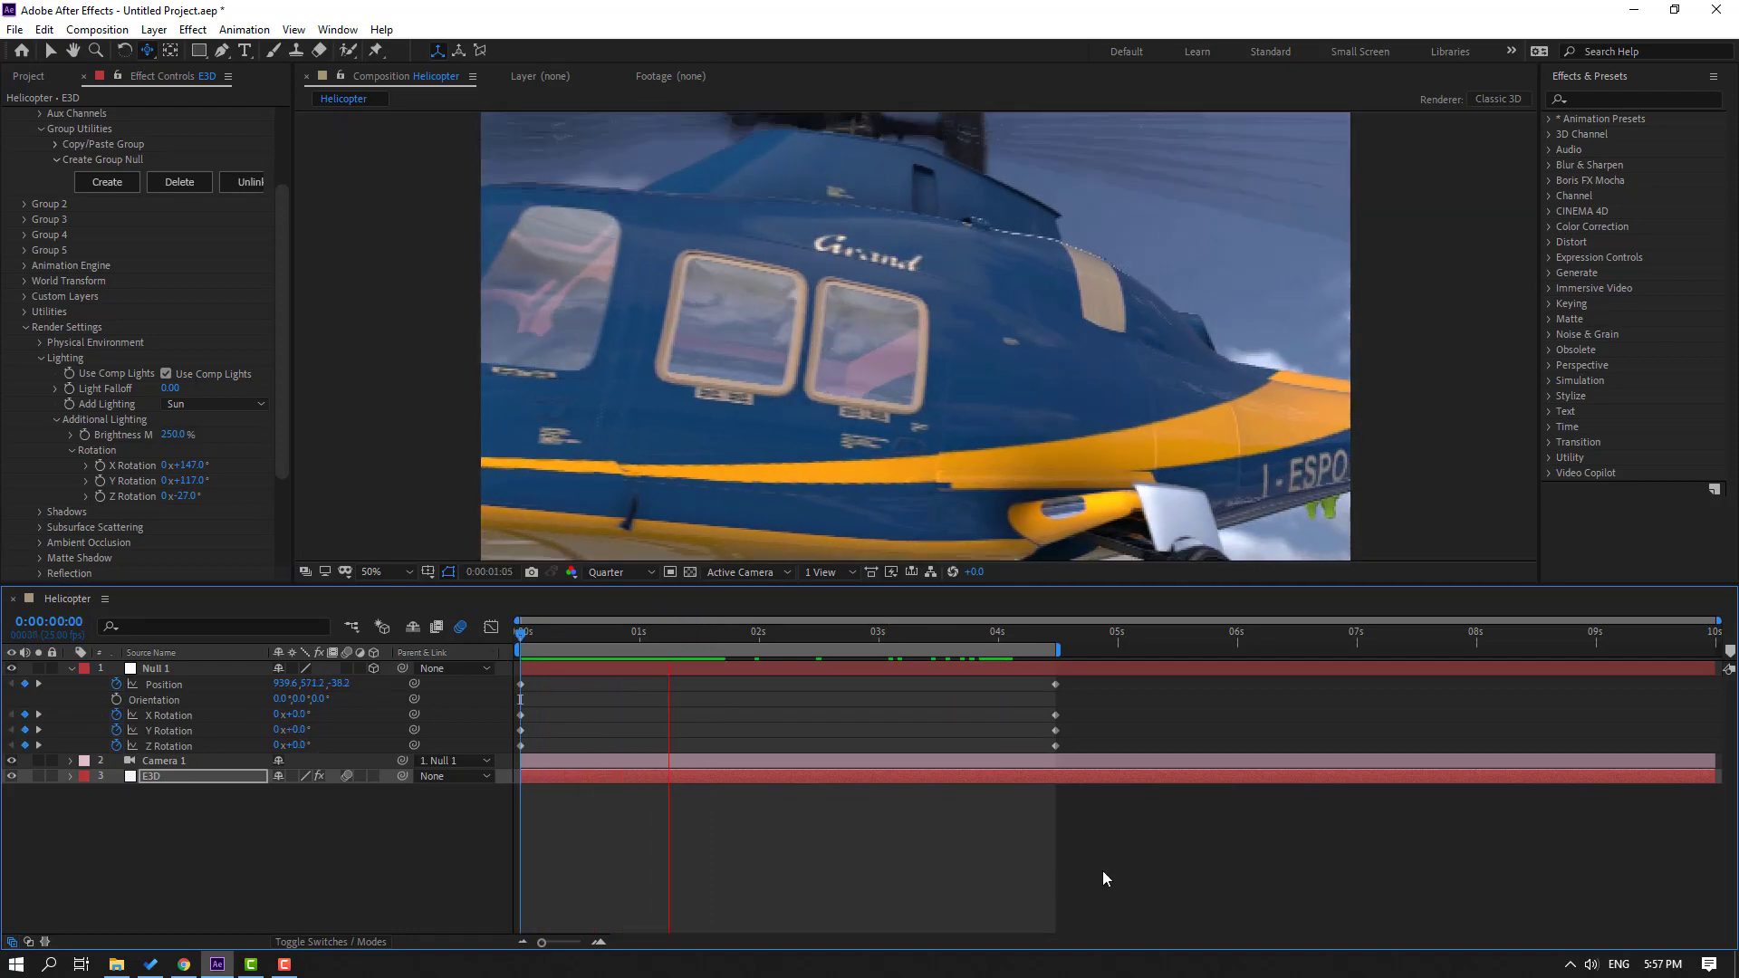